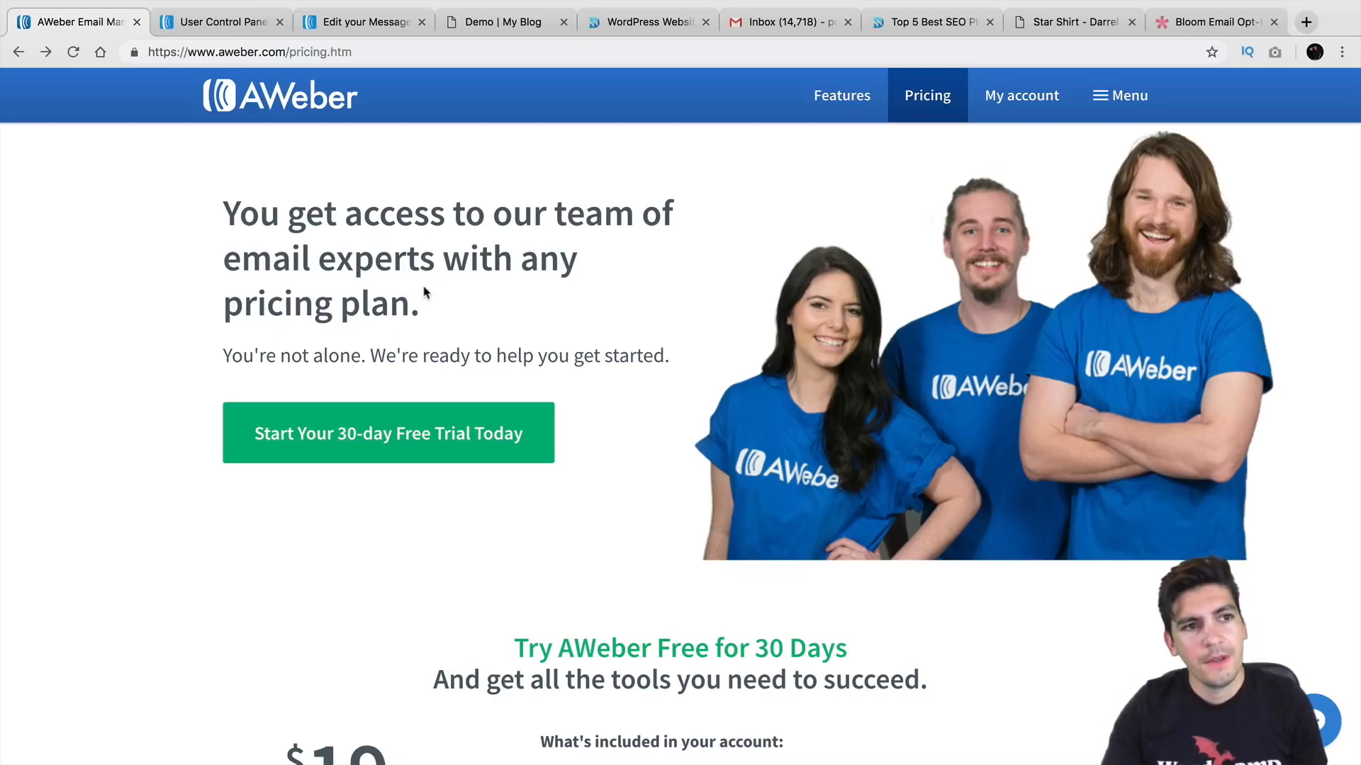
Step: Open the AWeber Account Overview showing 5,725 subscribers and no scheduled broadcasts
click(227, 24)
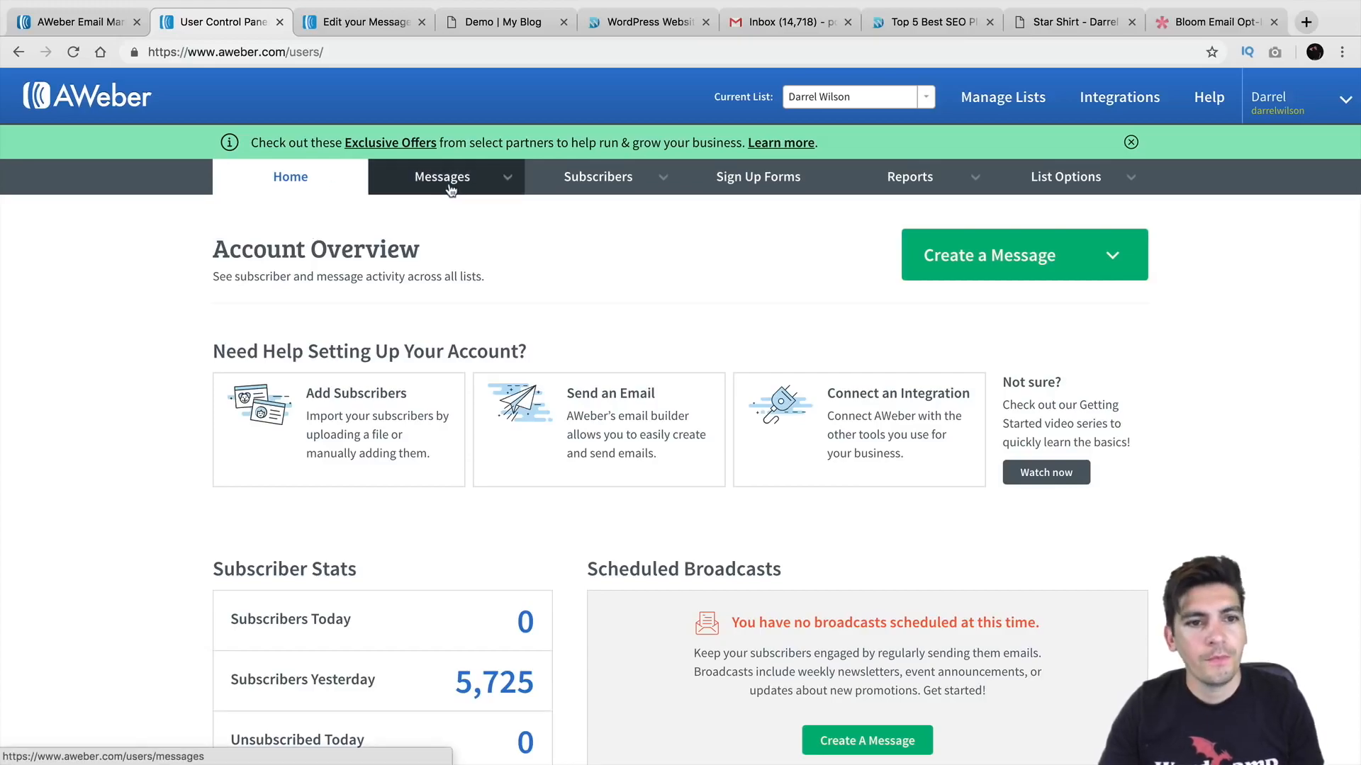
mouse_move(454, 187)
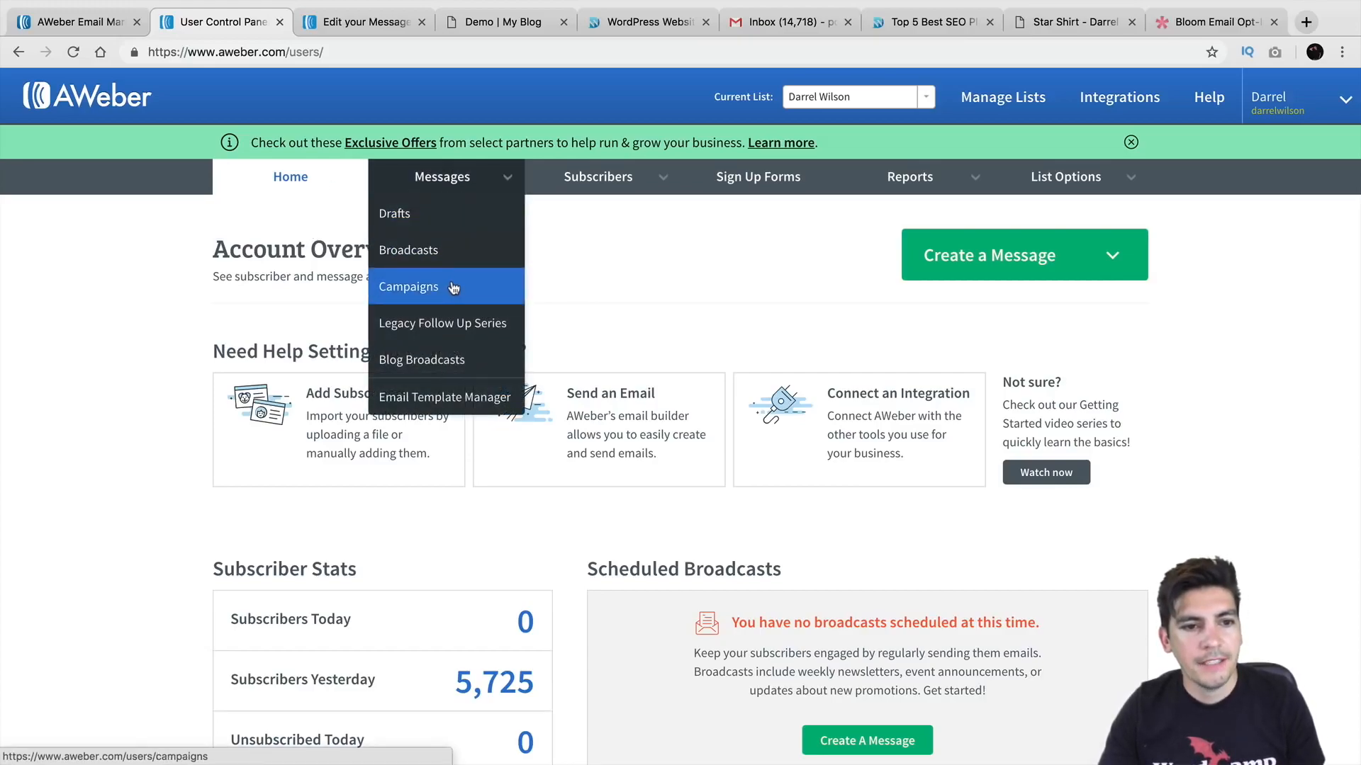
mouse_move(562, 189)
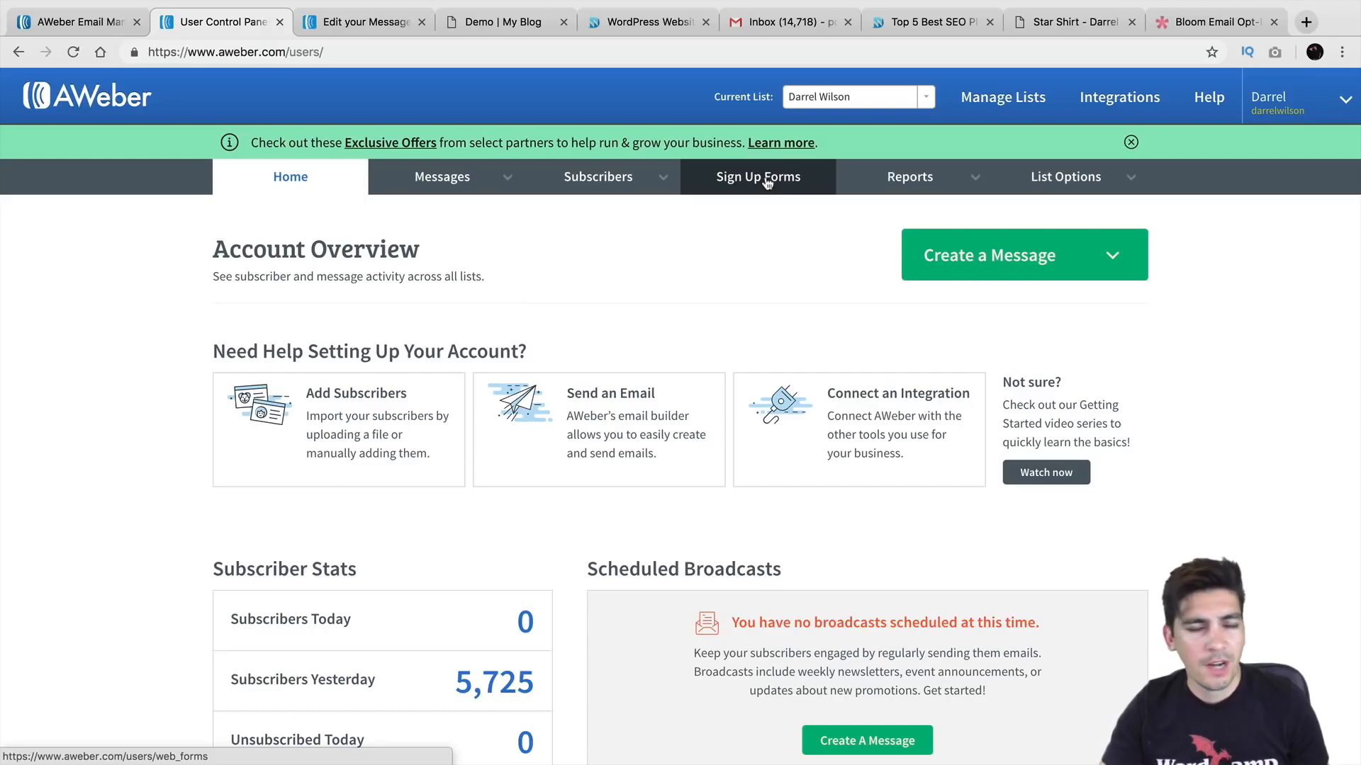
mouse_move(895, 182)
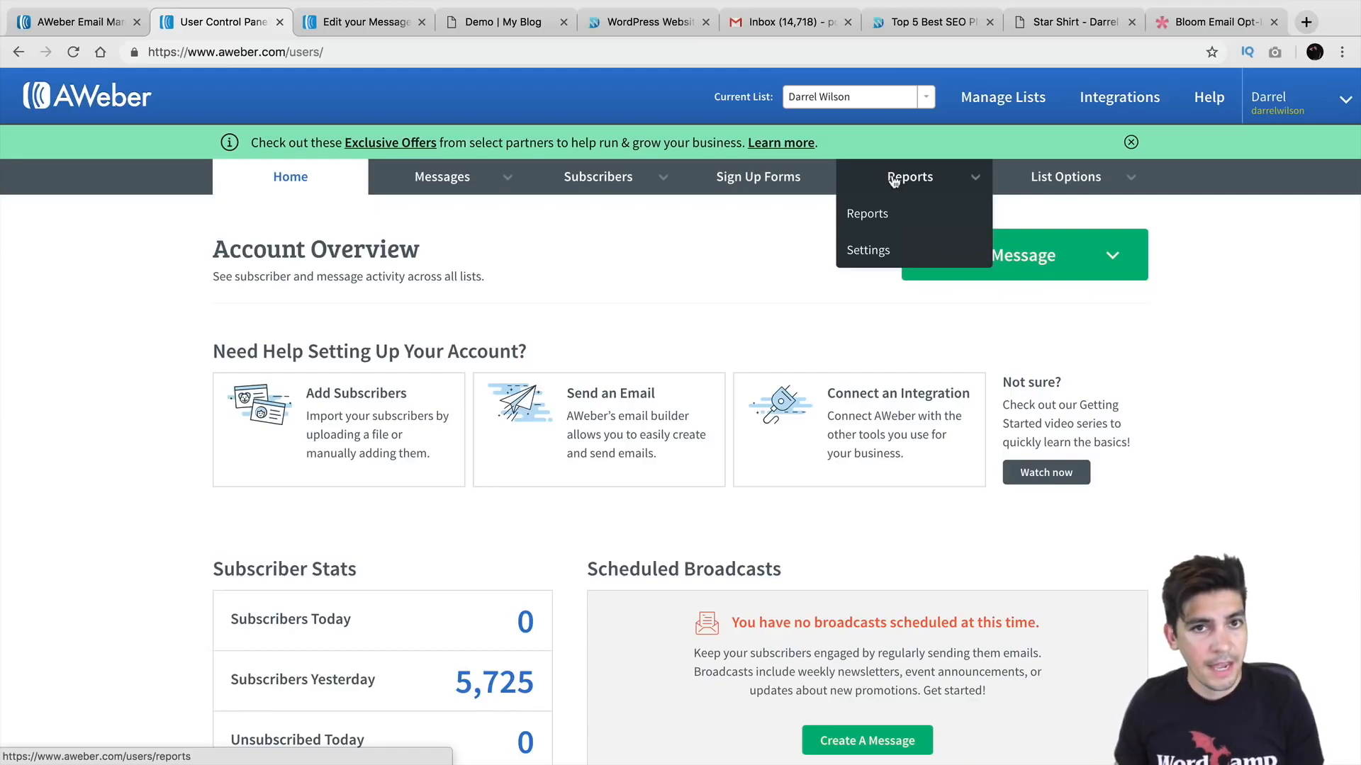
click(380, 25)
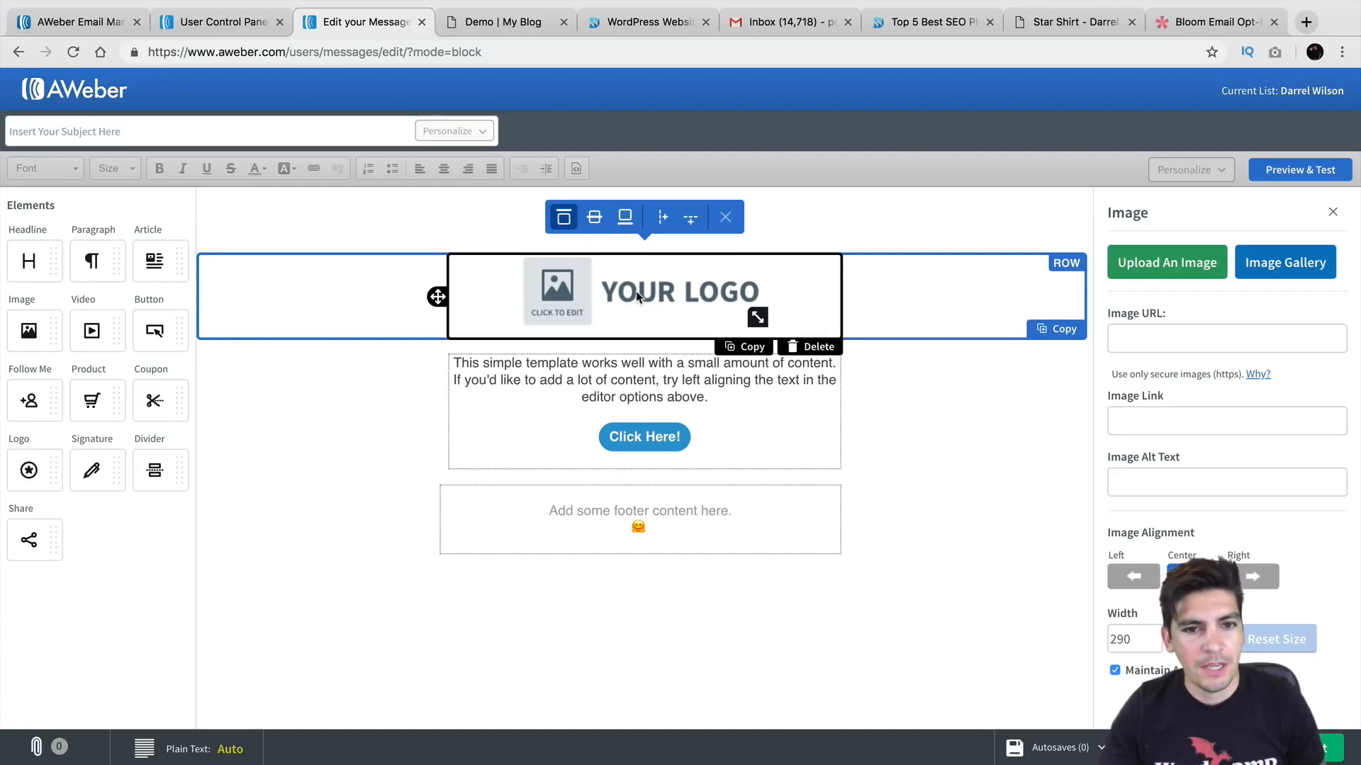
Step: Add a Button block to the email template, then delete it to leave the template unchanged
drag(151, 328, 614, 364)
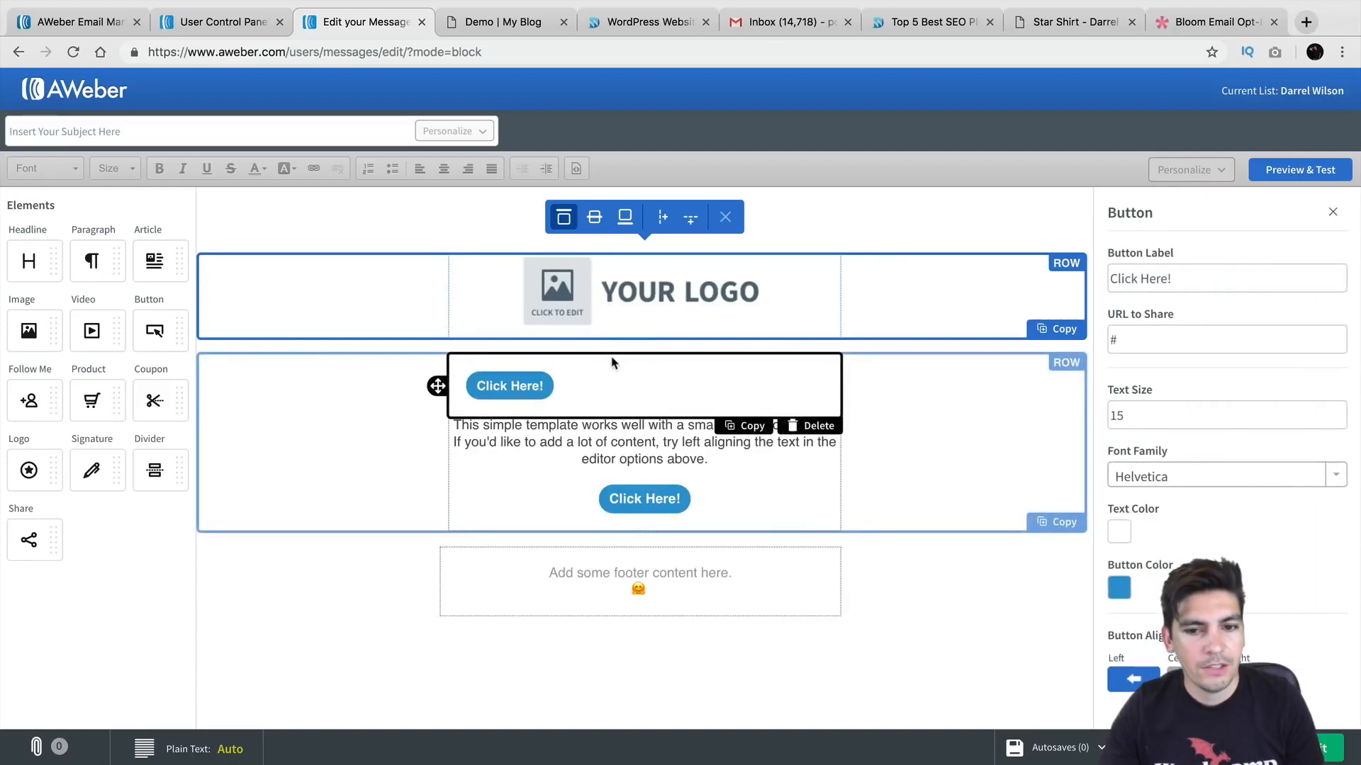
click(801, 427)
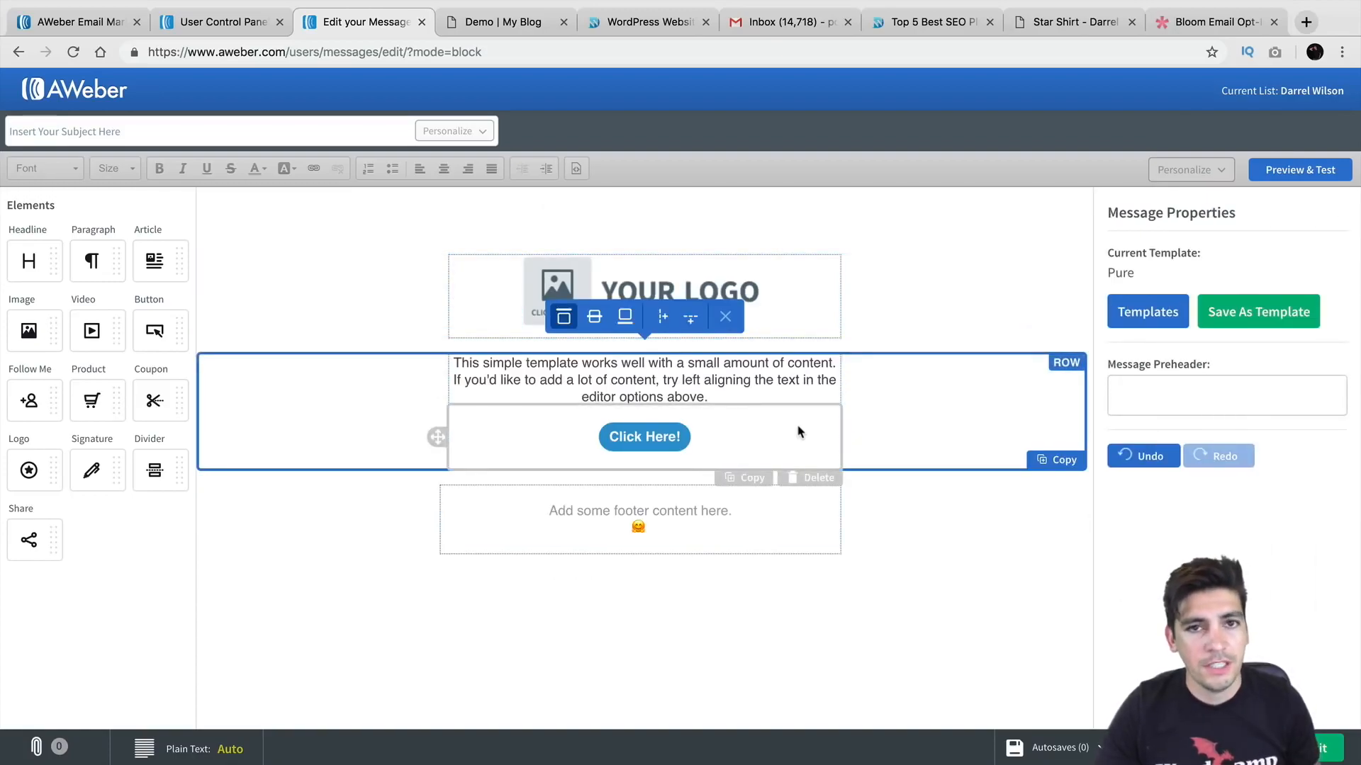
click(526, 27)
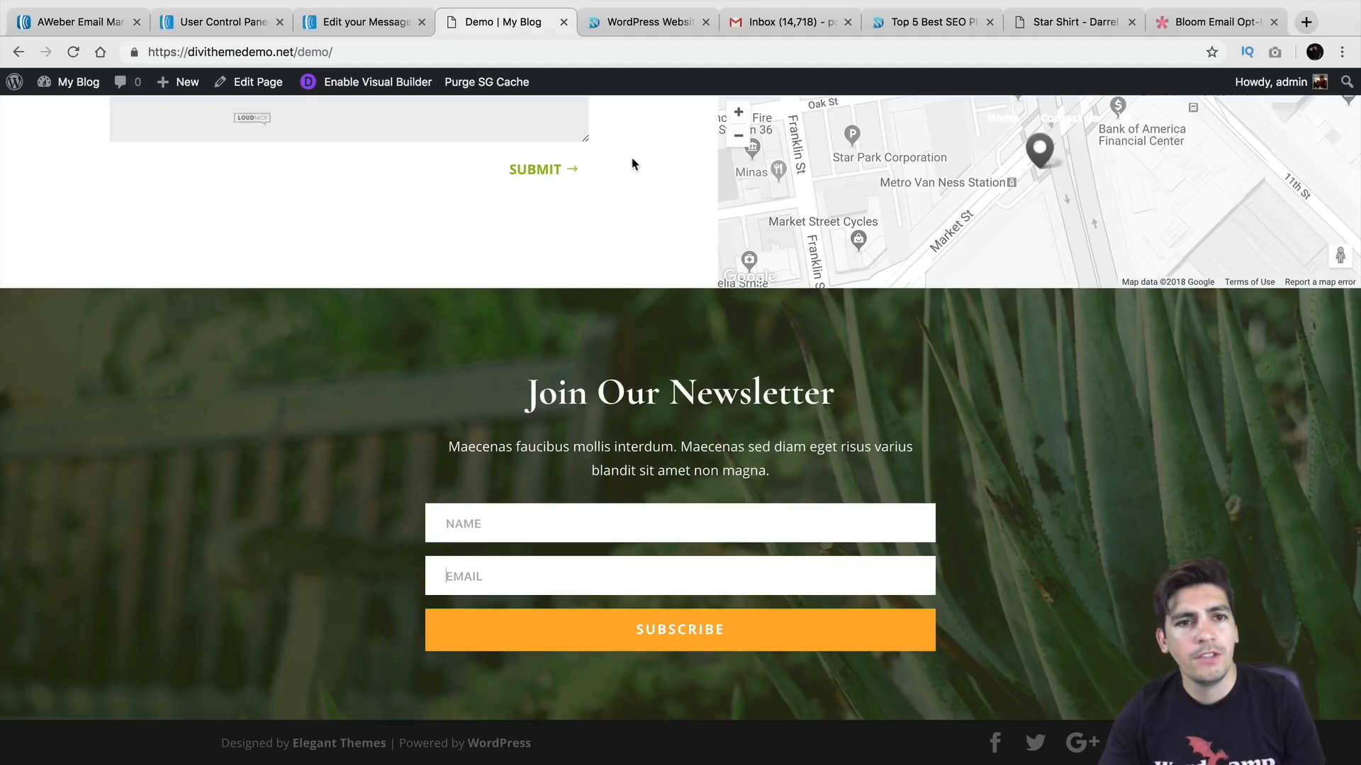
Step: Scroll the WordPress blog down to its signup box, then open AWeber's WELCOME! email in Gmail
click(636, 23)
scroll(929, 291, down, 3)
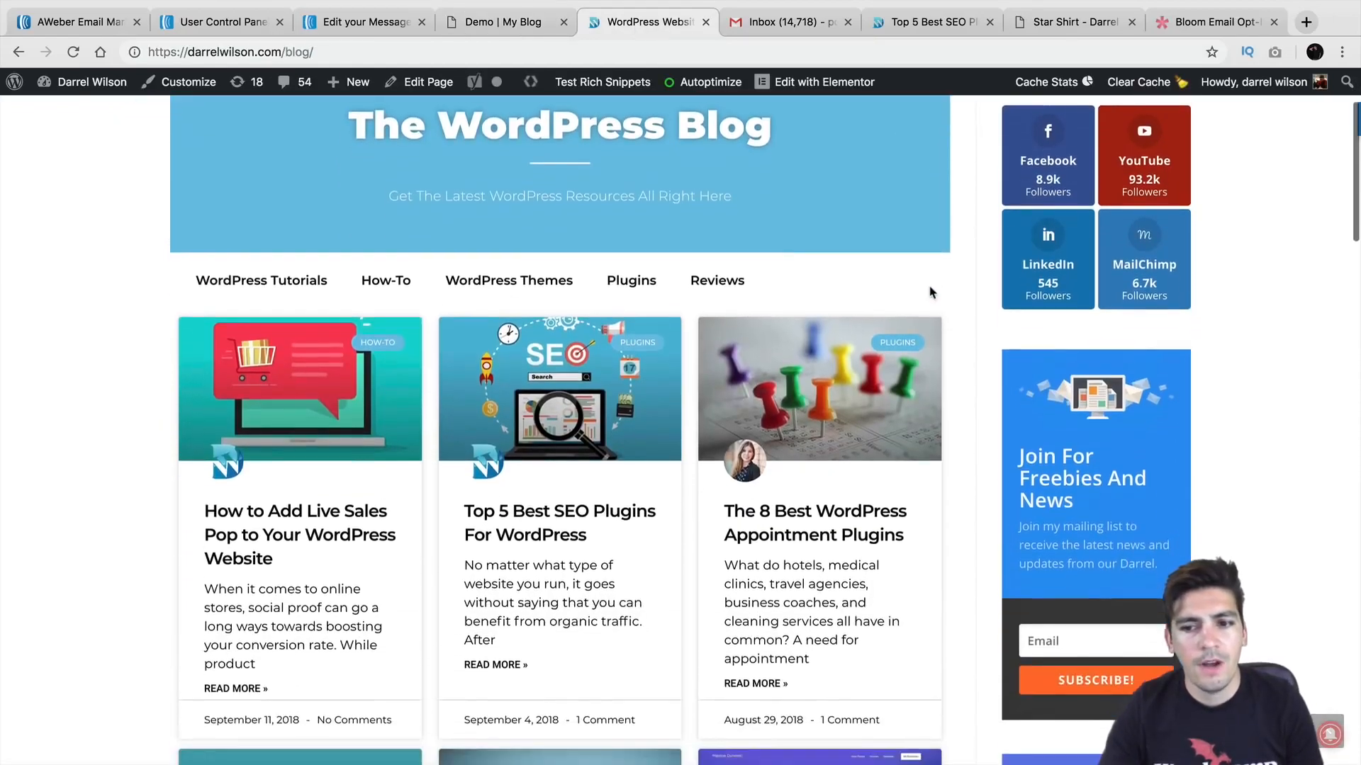
scroll(931, 292, down, 3)
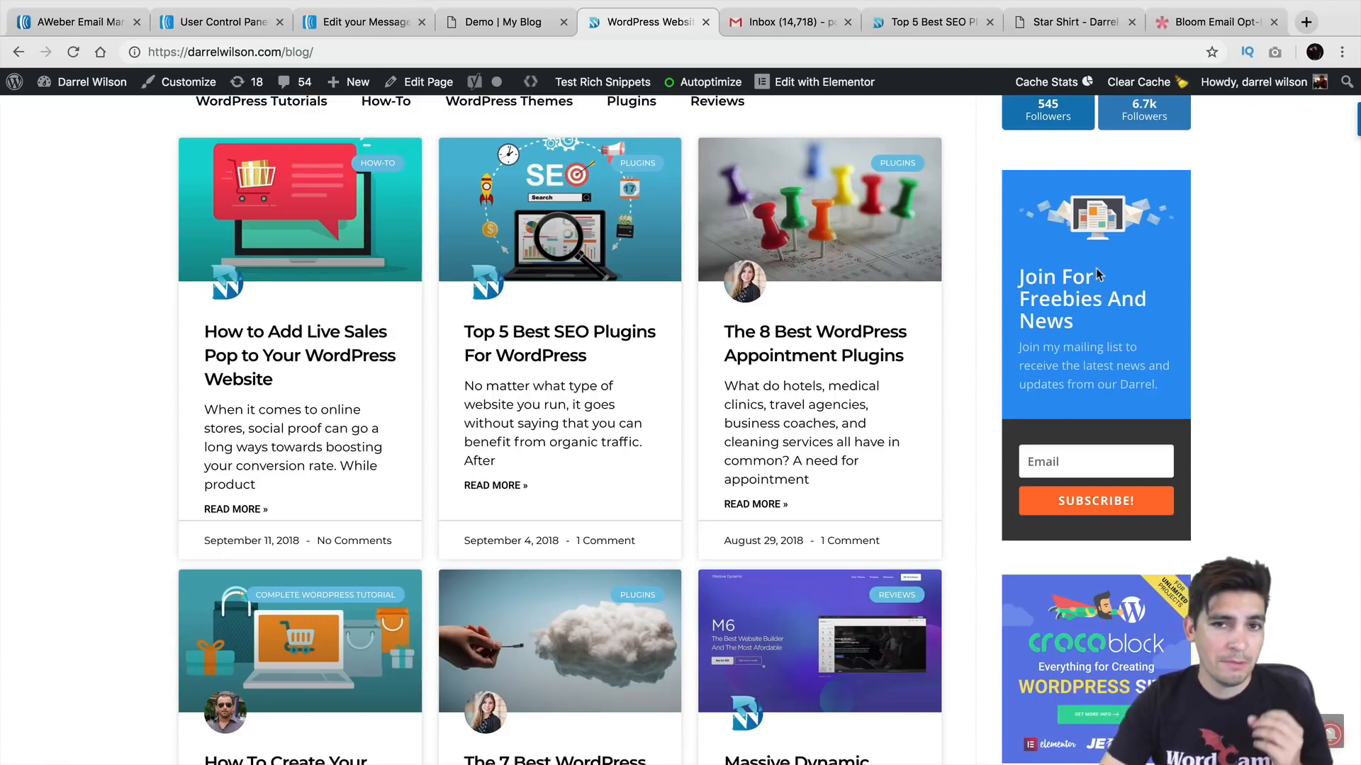
click(800, 26)
click(641, 229)
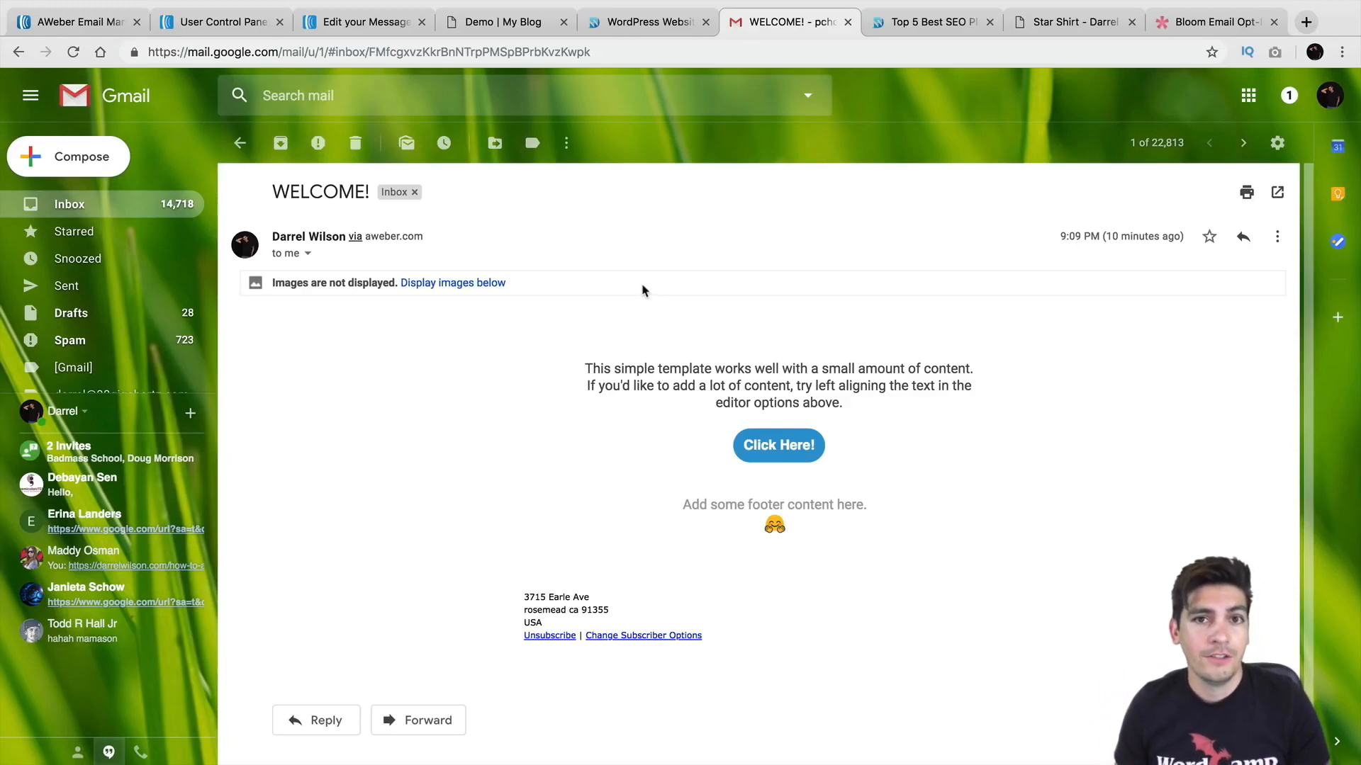
Step: Display the WELCOME! email's blocked images so the logo appears
click(454, 284)
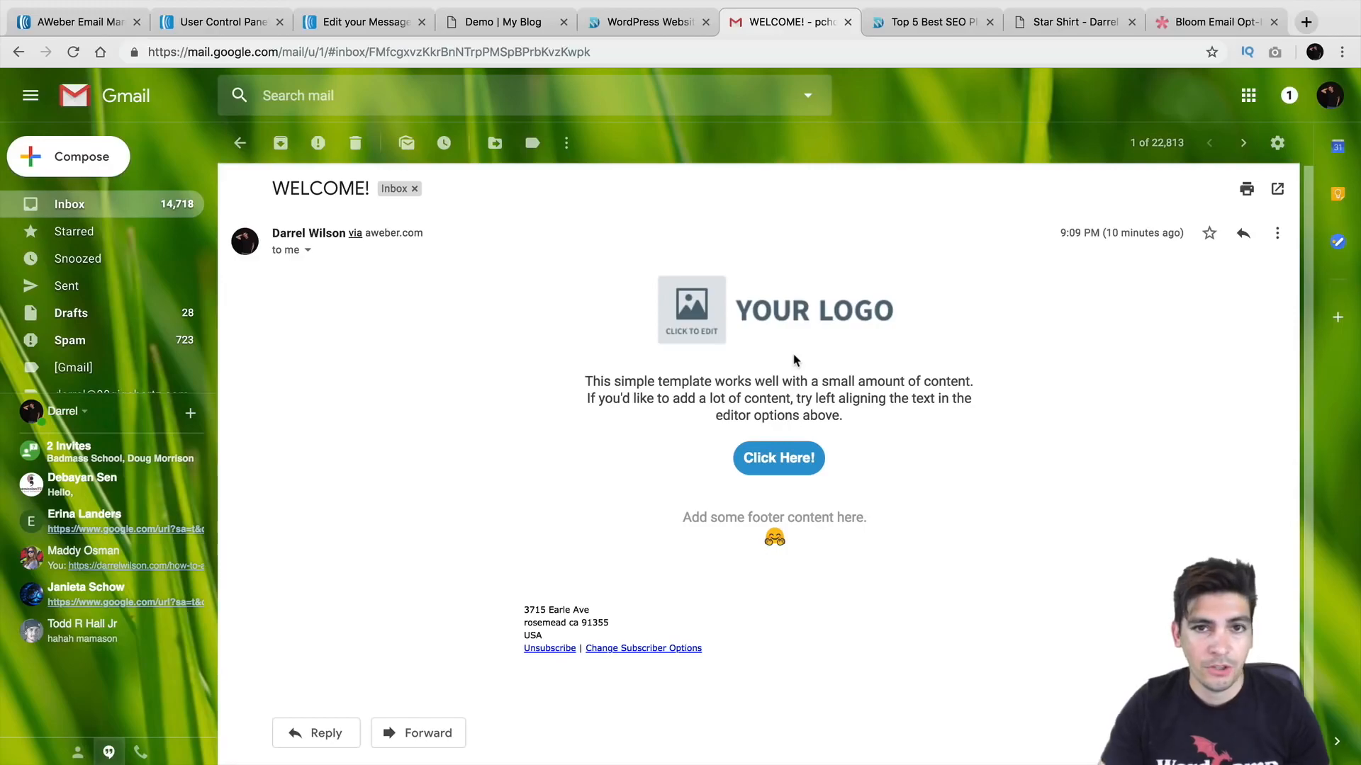
click(908, 31)
Step: Copy the Top 5 Best SEO Plugins article's web address
click(390, 52)
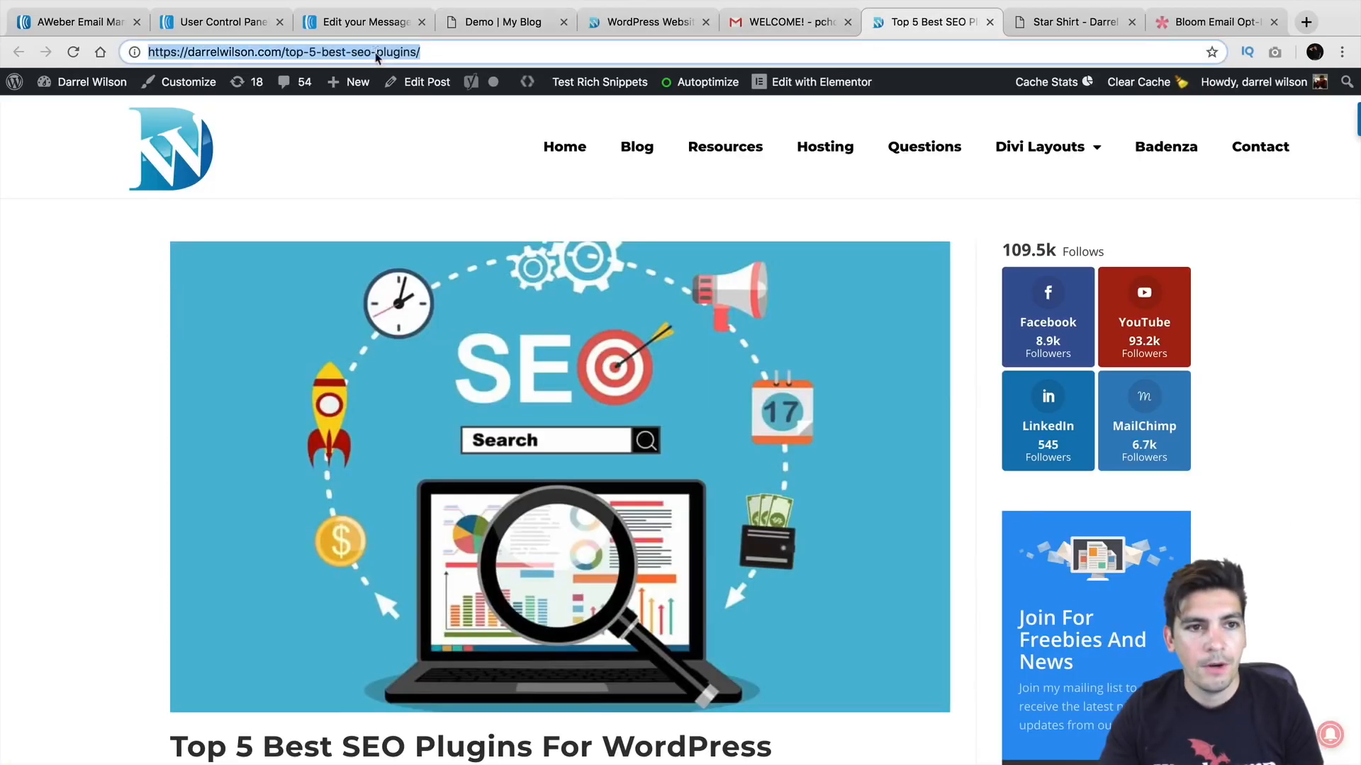
right_click(377, 51)
click(395, 155)
Step: Scroll to the article's 'Like This Article?' subscribe box and focus its email field
scroll(396, 152, down, 6)
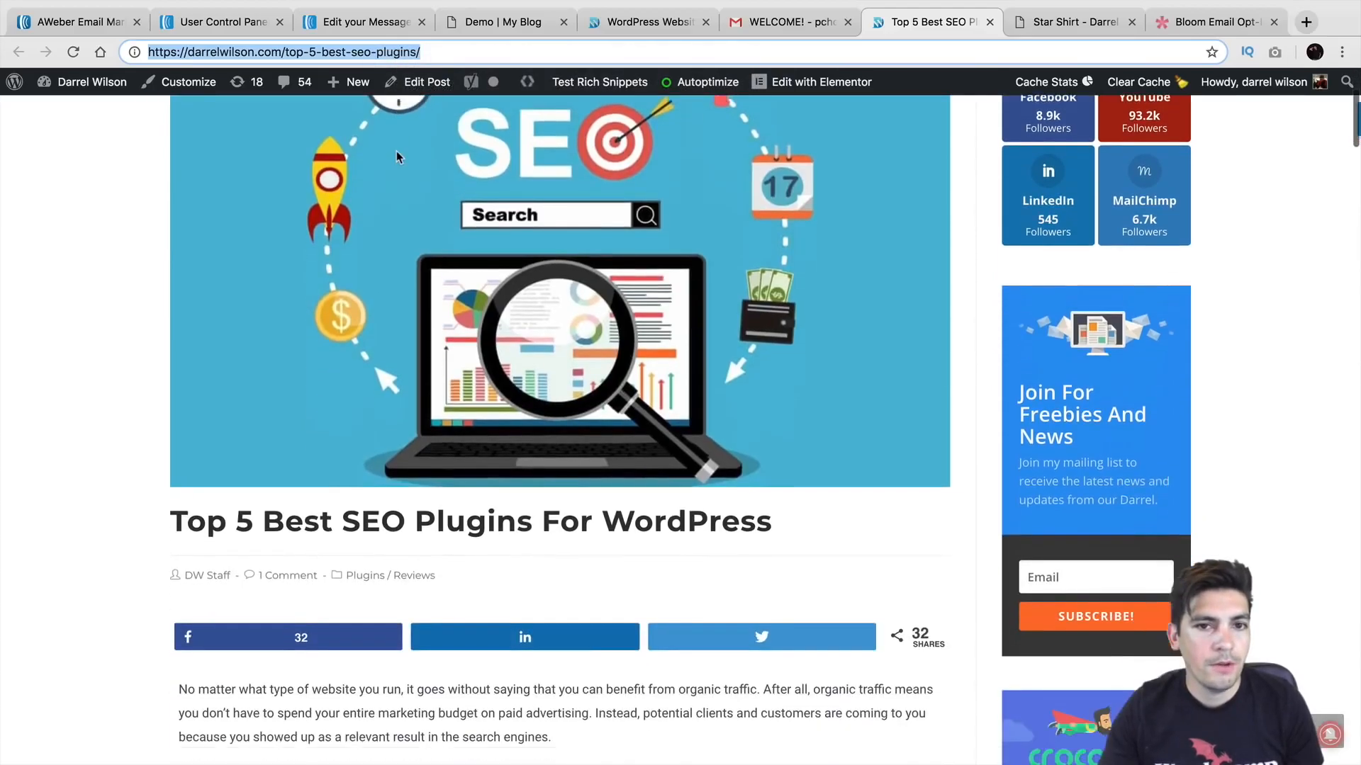
scroll(395, 153, down, 20)
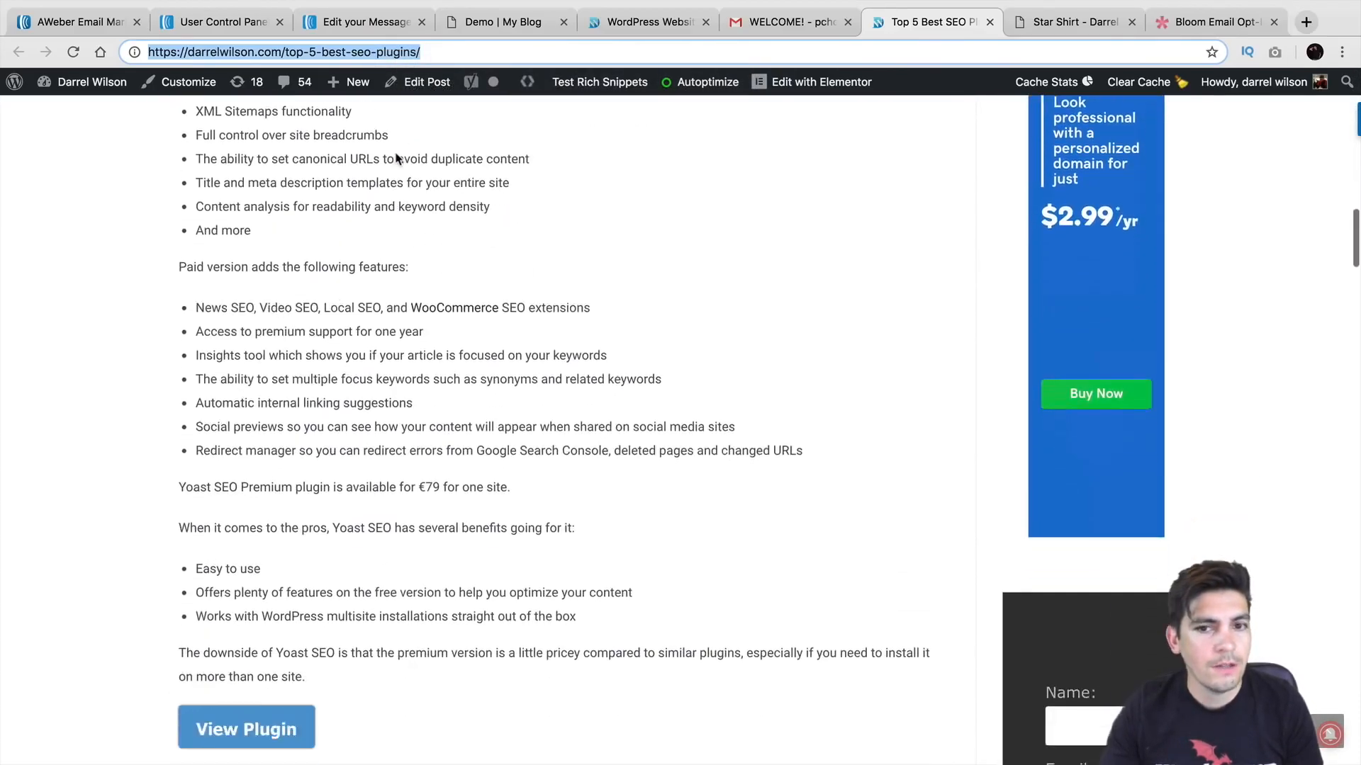
scroll(396, 153, down, 20)
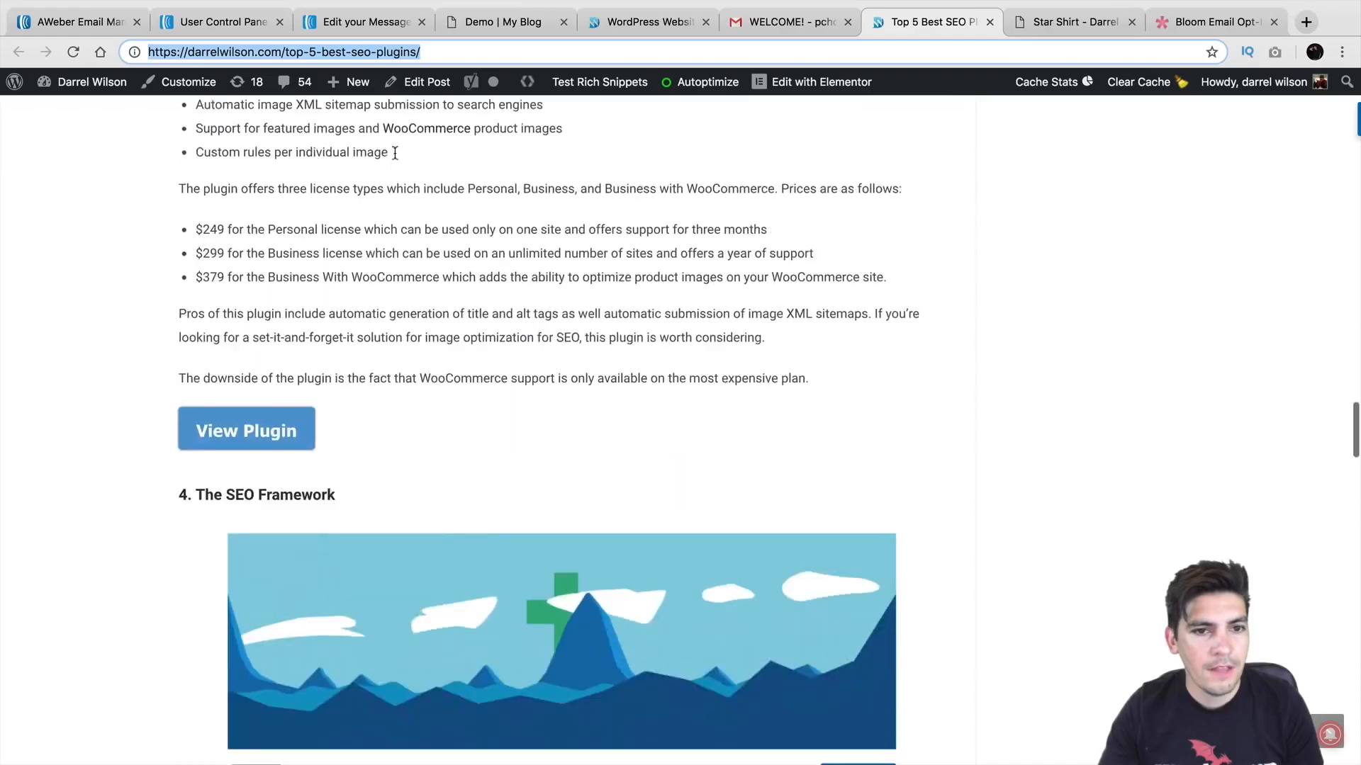
scroll(395, 155, down, 20)
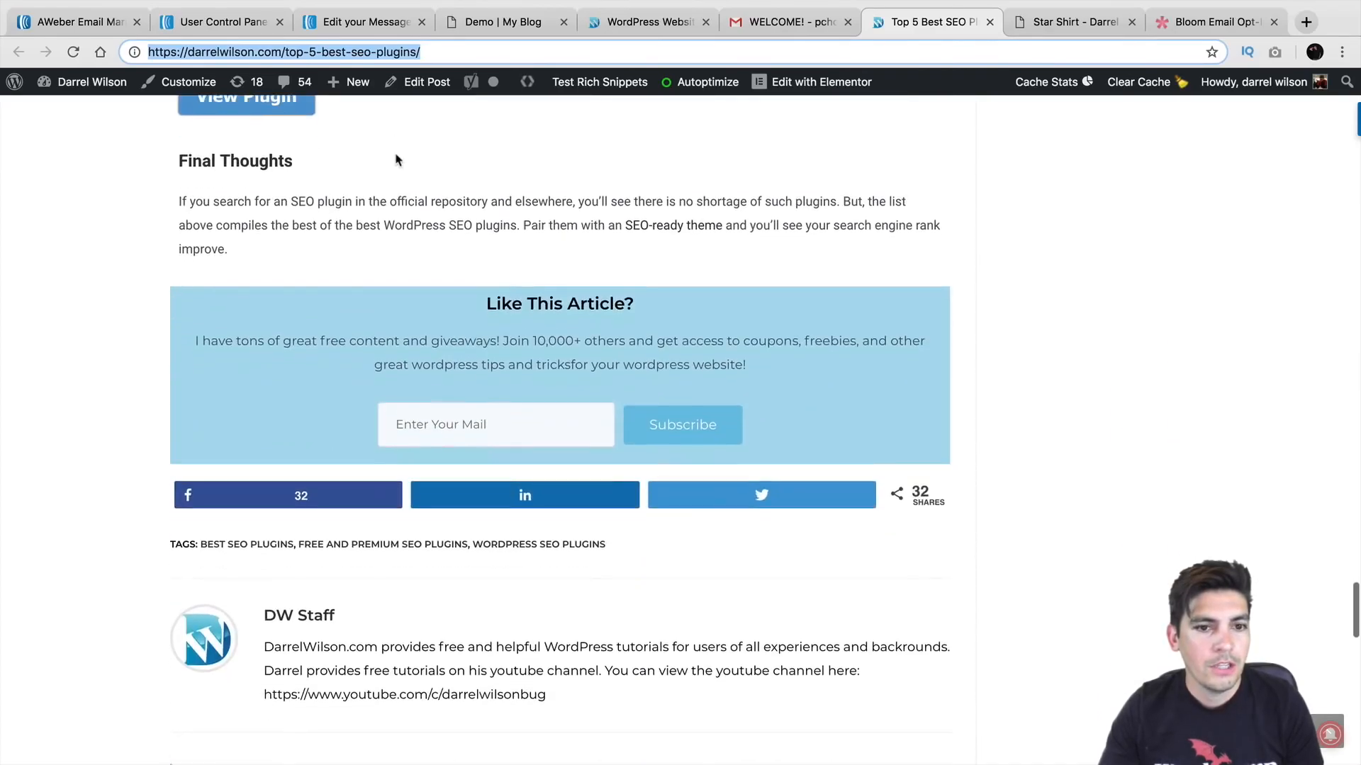
click(476, 424)
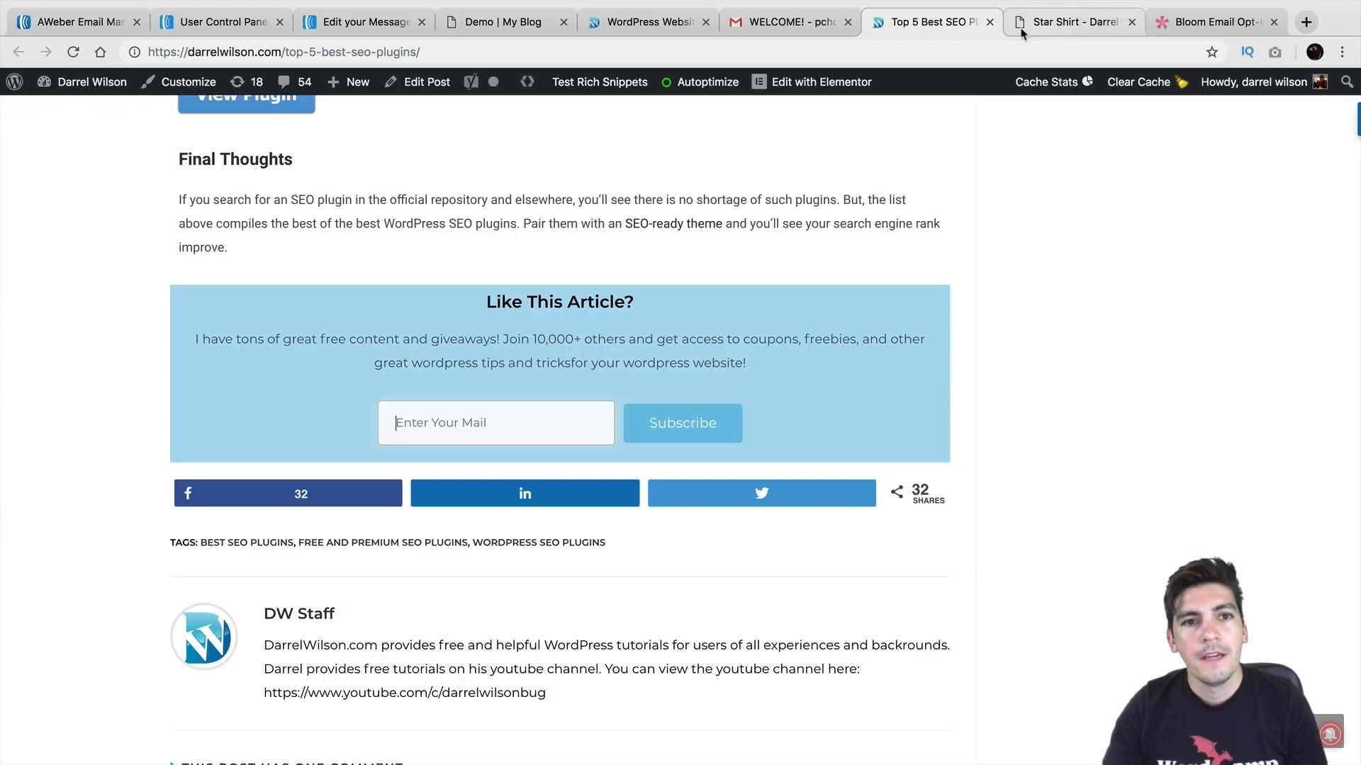
click(98, 23)
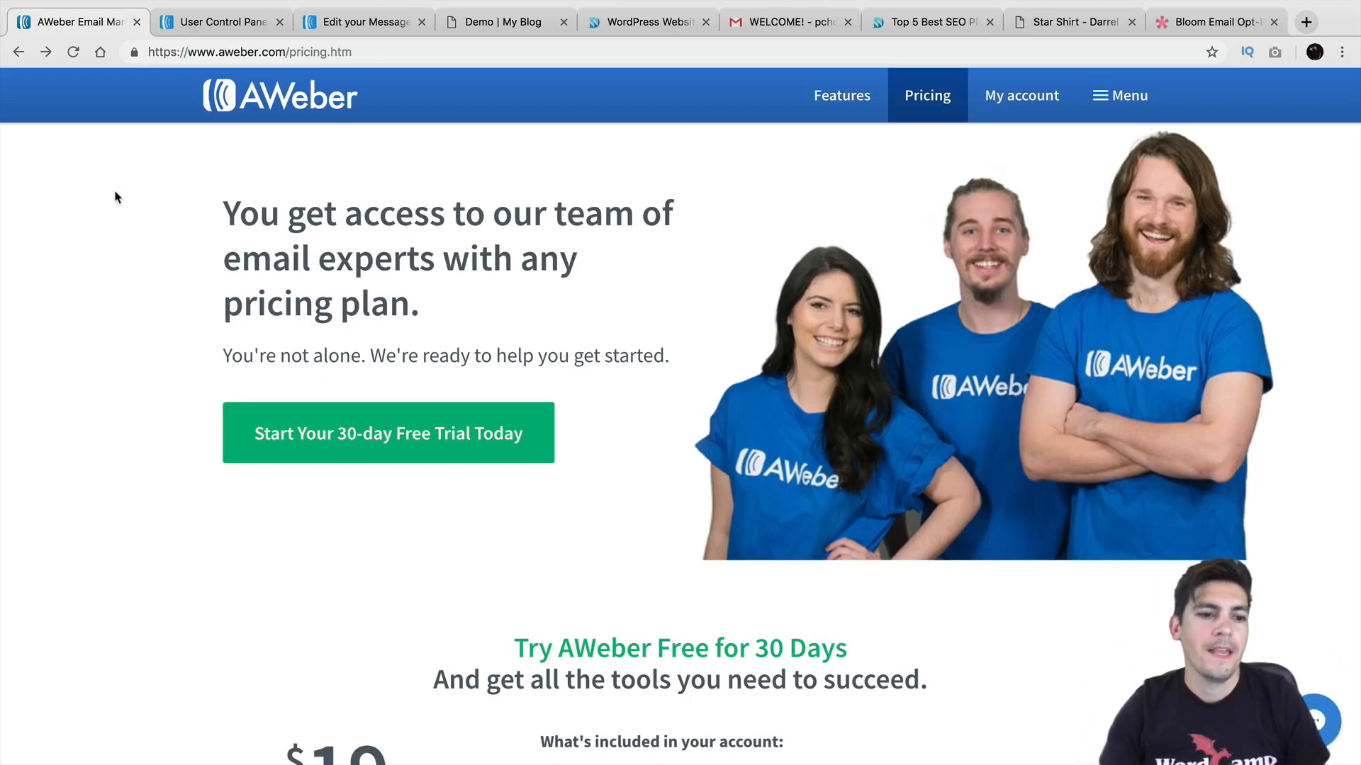
Step: Start the 30-day free trial order form and select the Monthly plan with the first month free
click(387, 454)
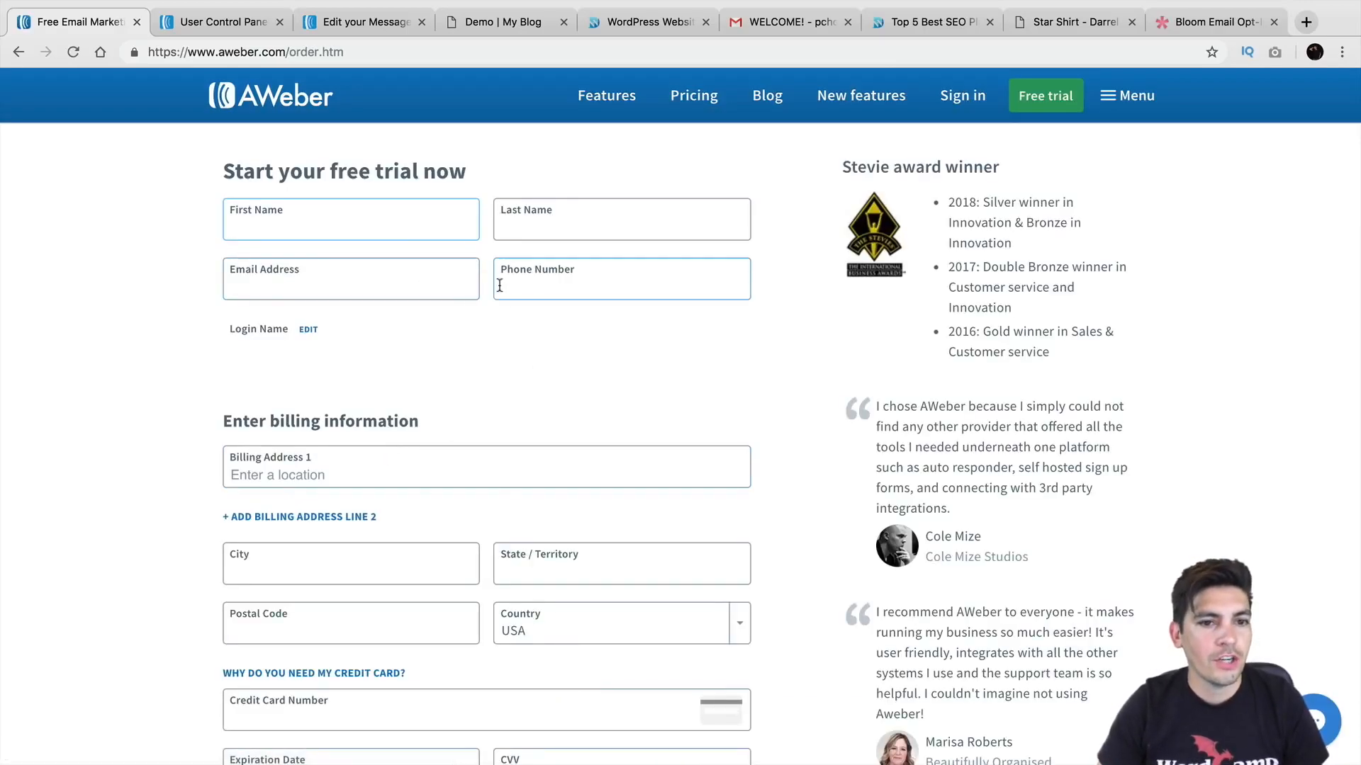
scroll(475, 333, down, 2)
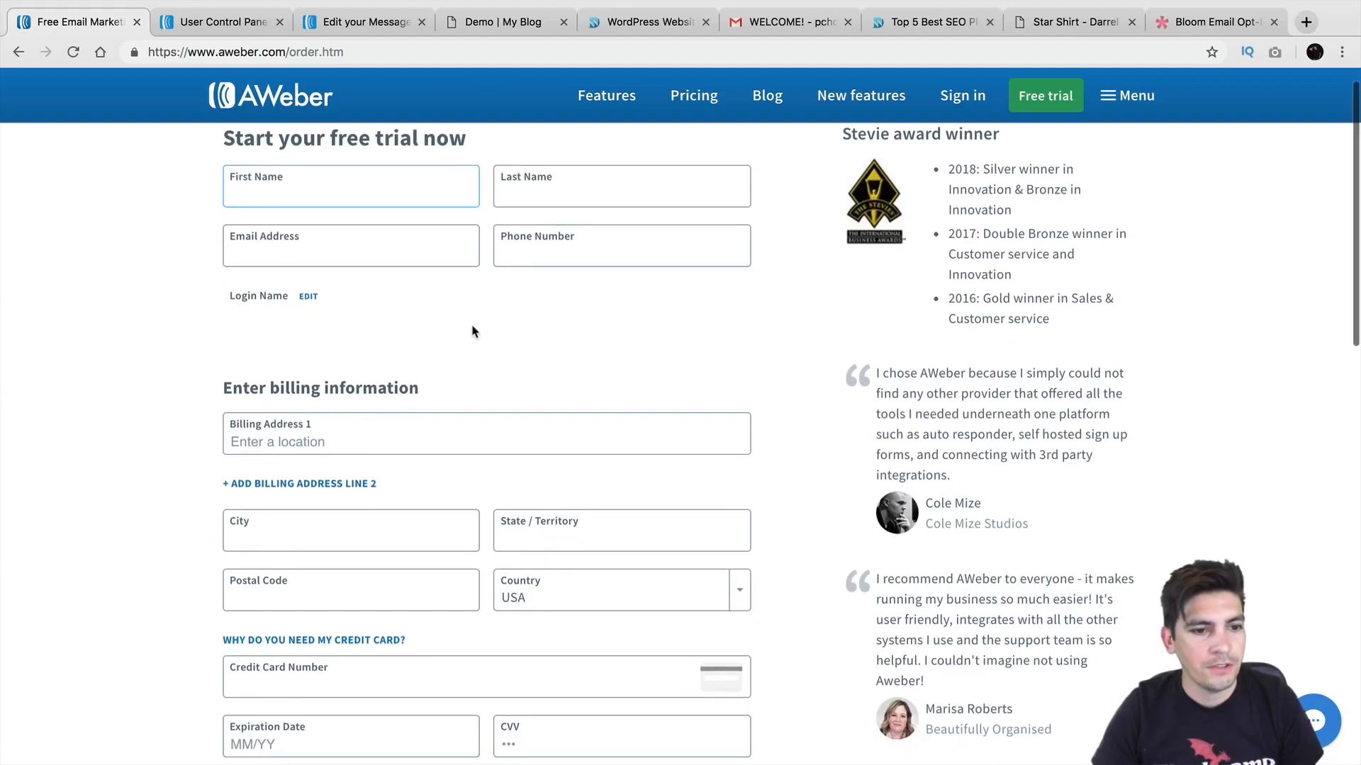
scroll(474, 311, down, 1)
scroll(474, 311, down, 3)
scroll(470, 308, down, 4)
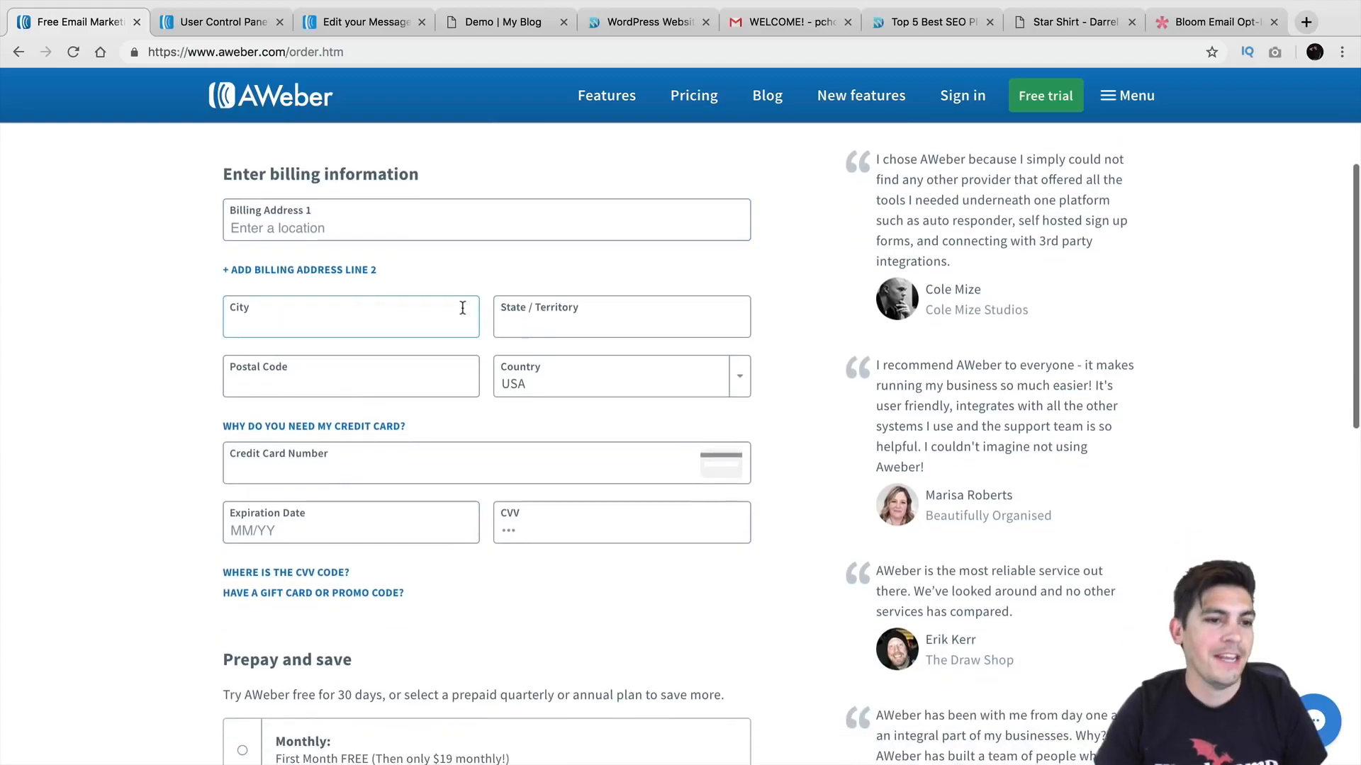
scroll(398, 304, down, 2)
scroll(398, 312, down, 3)
scroll(390, 286, down, 2)
click(242, 553)
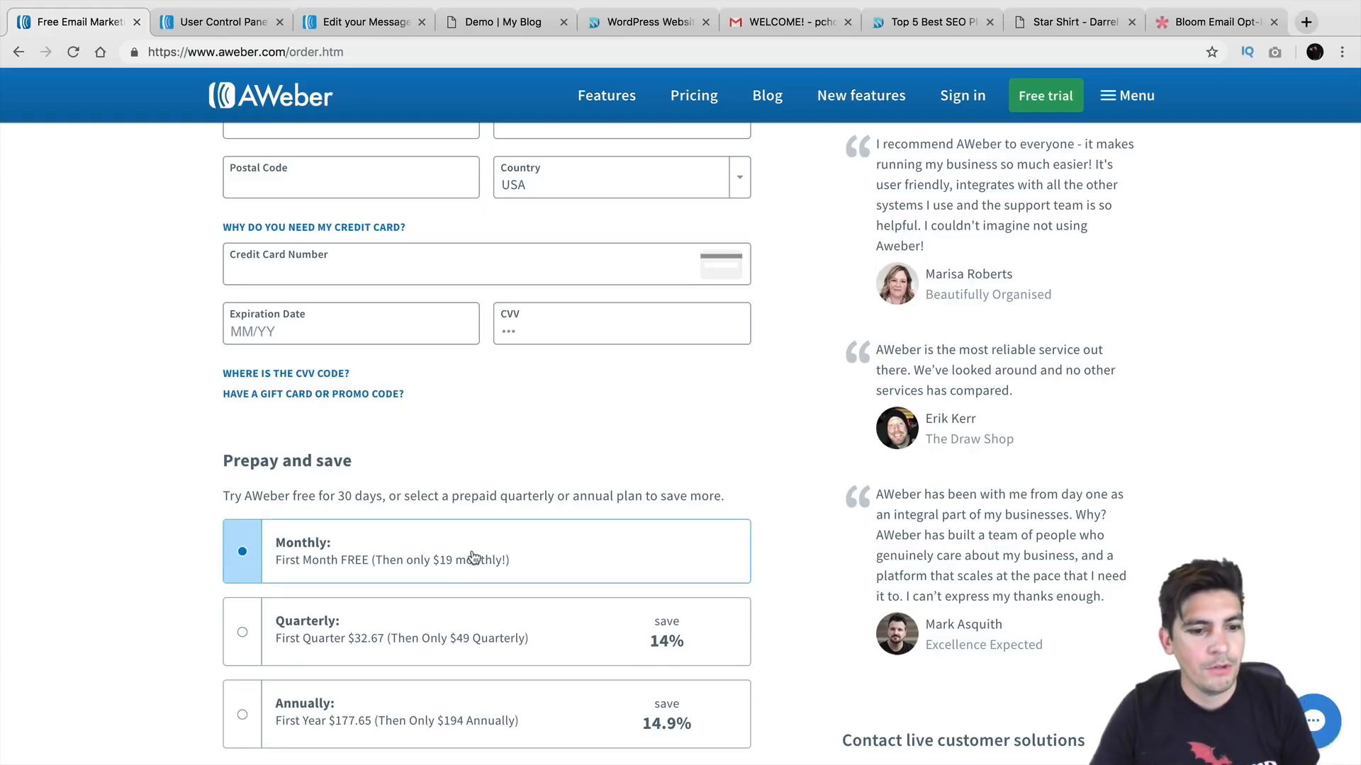
scroll(465, 467, up, 3)
scroll(463, 458, up, 3)
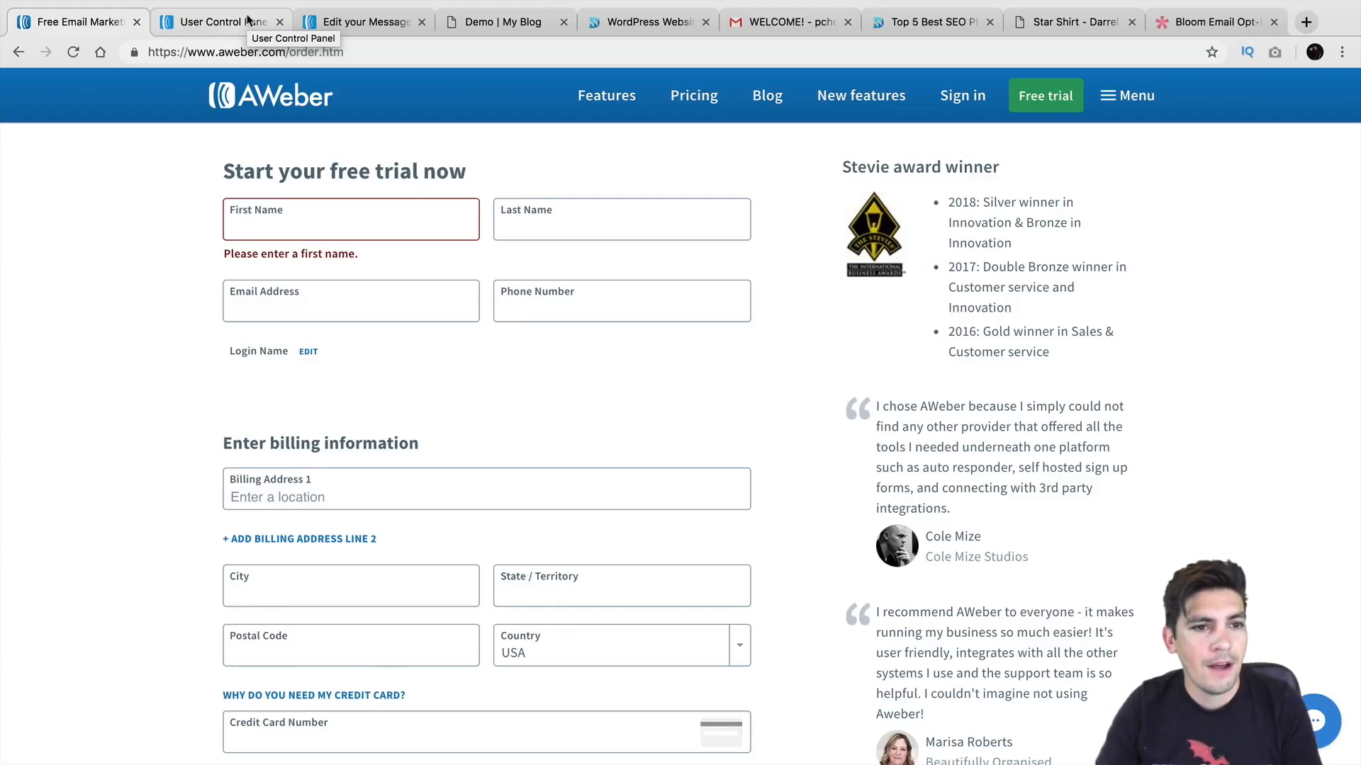
click(247, 19)
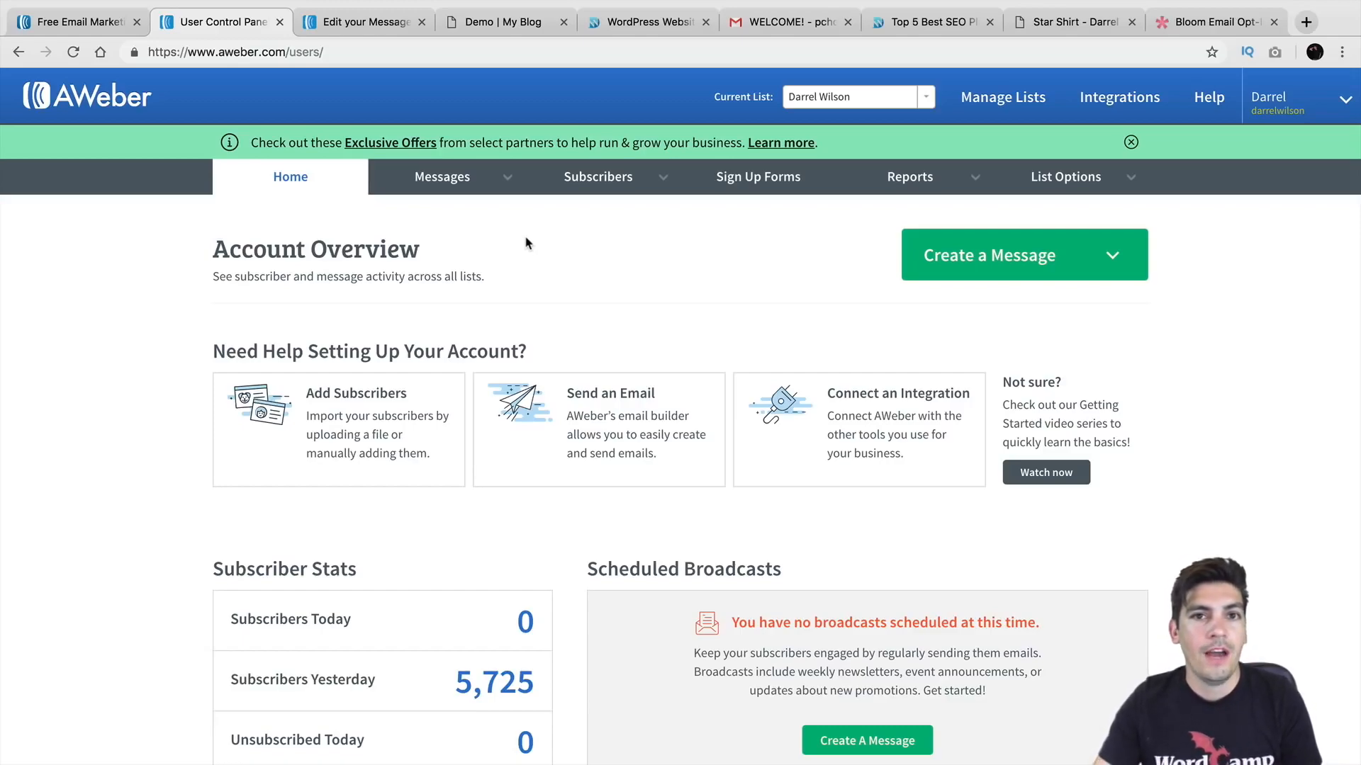
Step: From Add Subscribers, start importing more than 10 subscribers to reach import wizard step 1
mouse_move(599, 181)
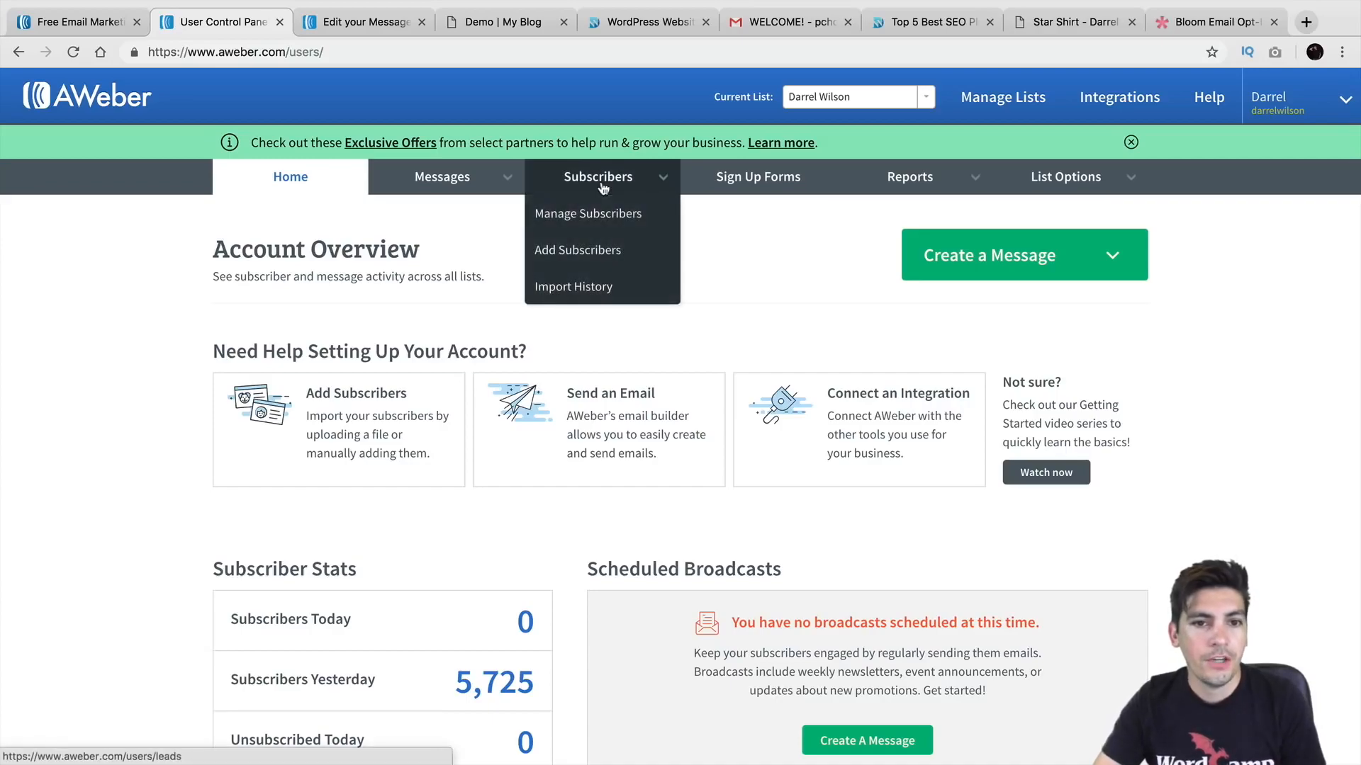
click(602, 252)
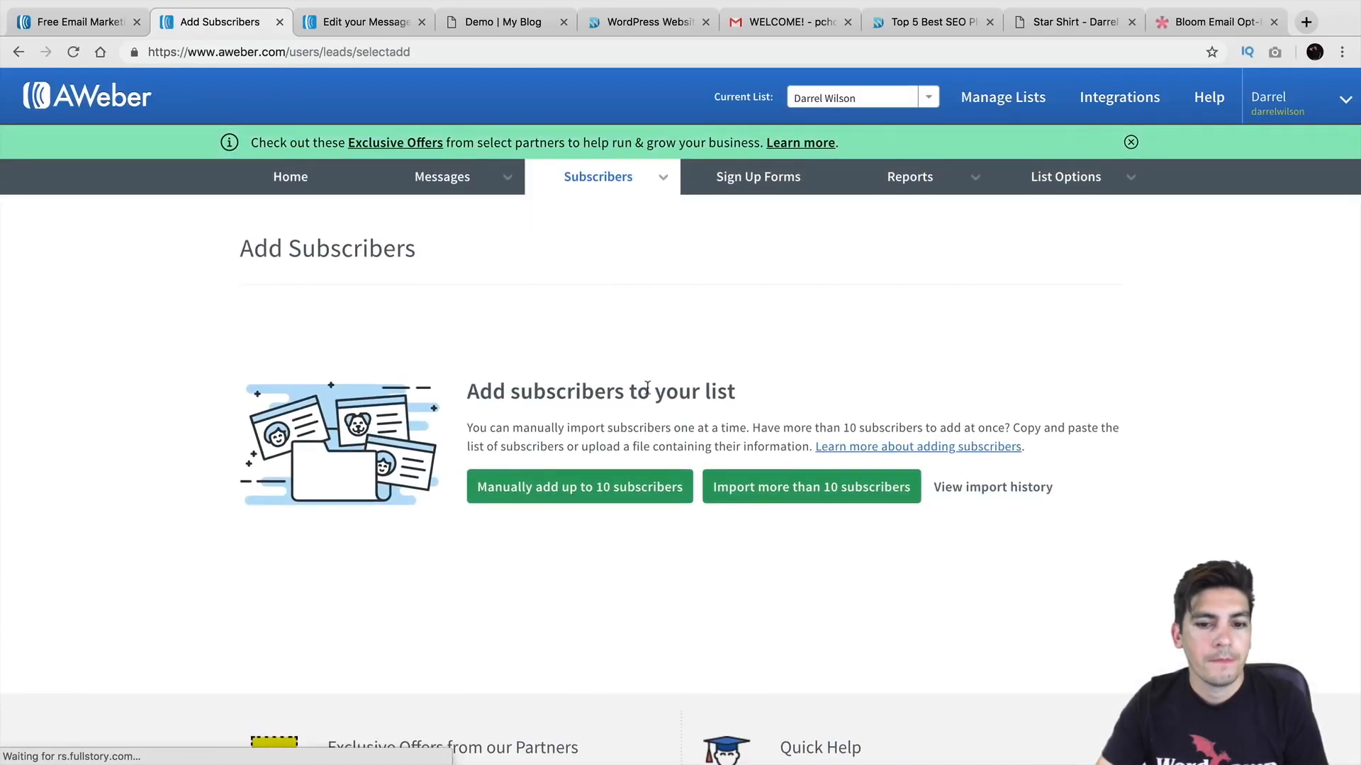
scroll(666, 453, down, 1)
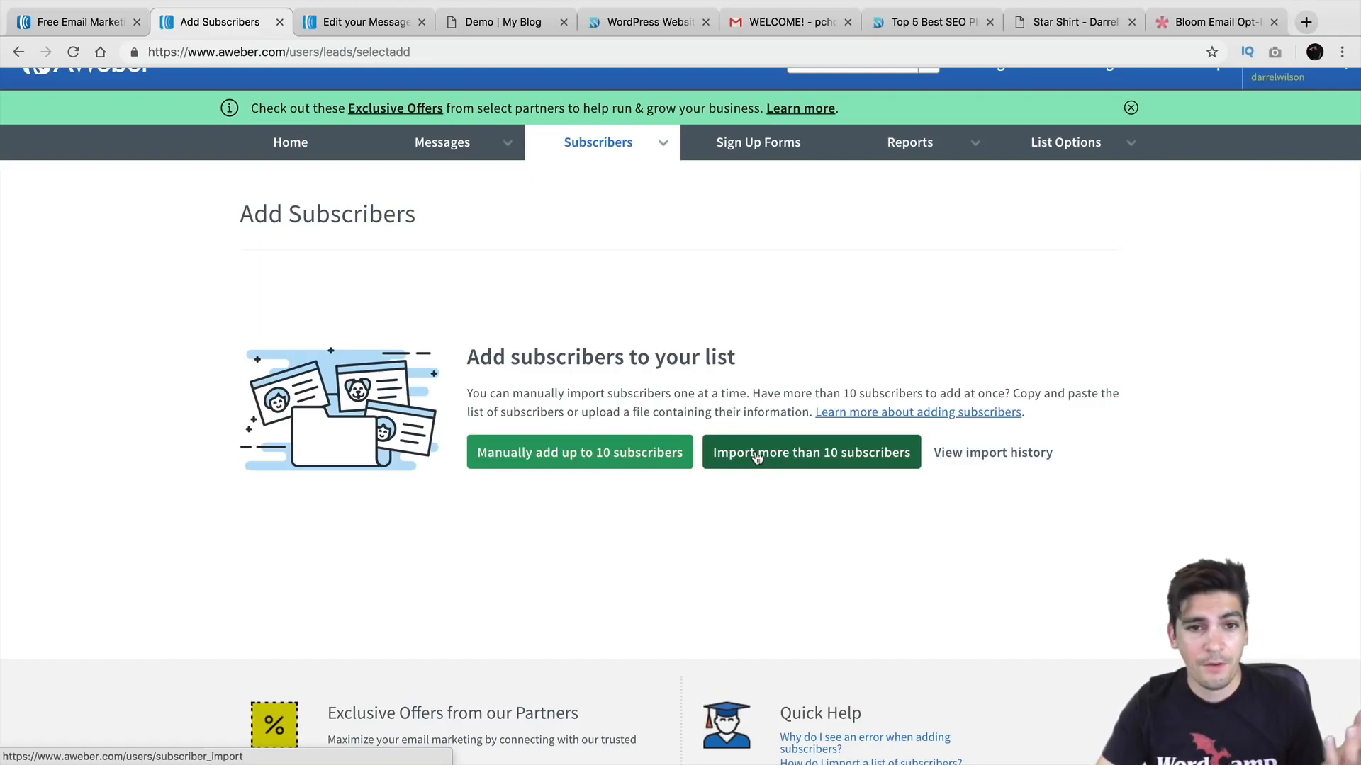
click(815, 454)
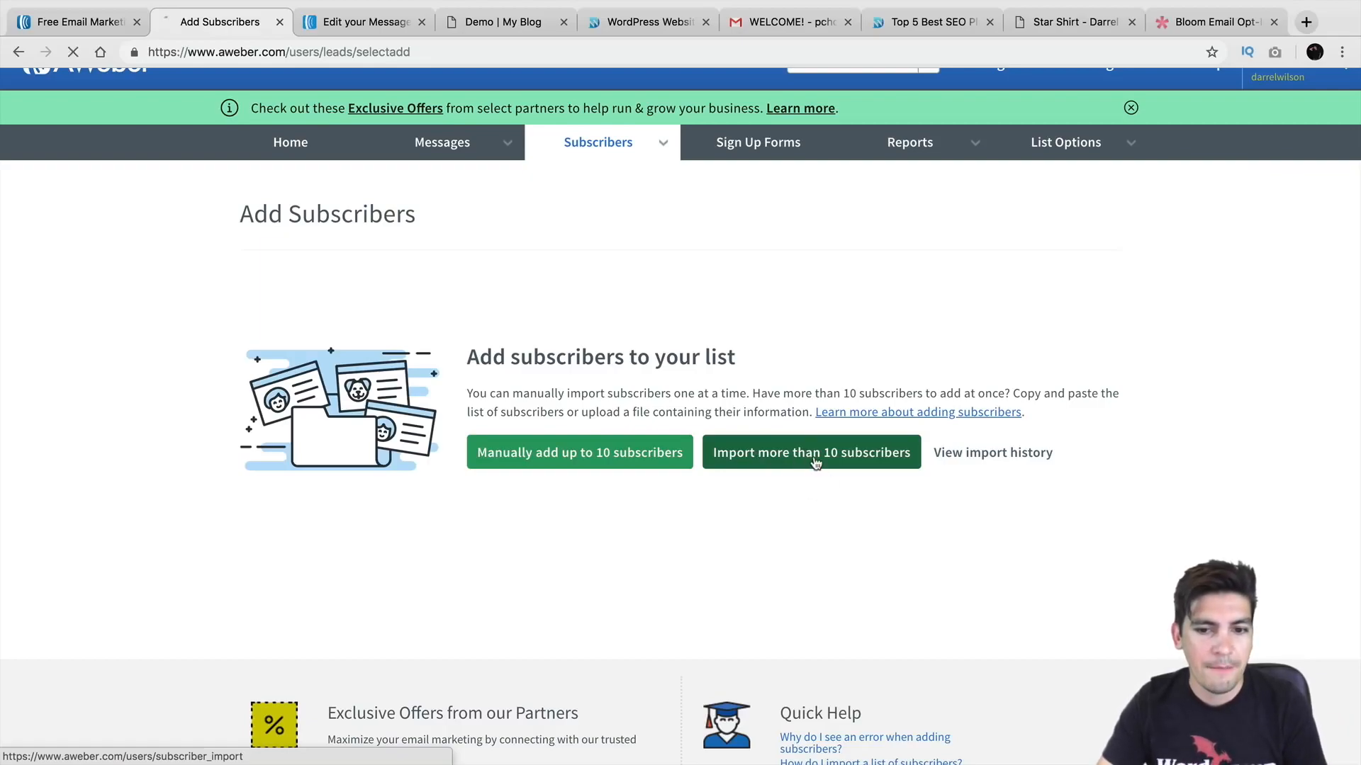
scroll(712, 448, down, 2)
scroll(707, 444, down, 2)
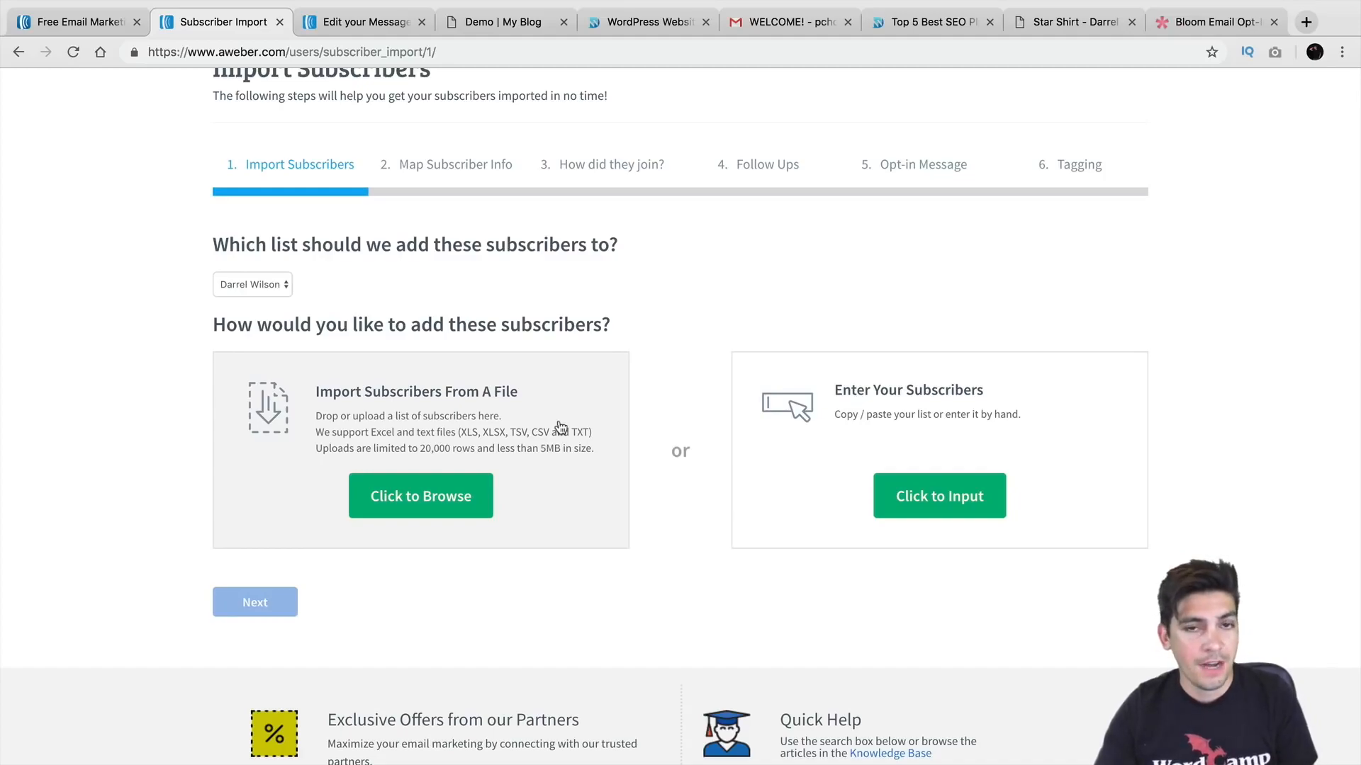
Step: Upload the subscribers CSV file from the Desktop
click(462, 496)
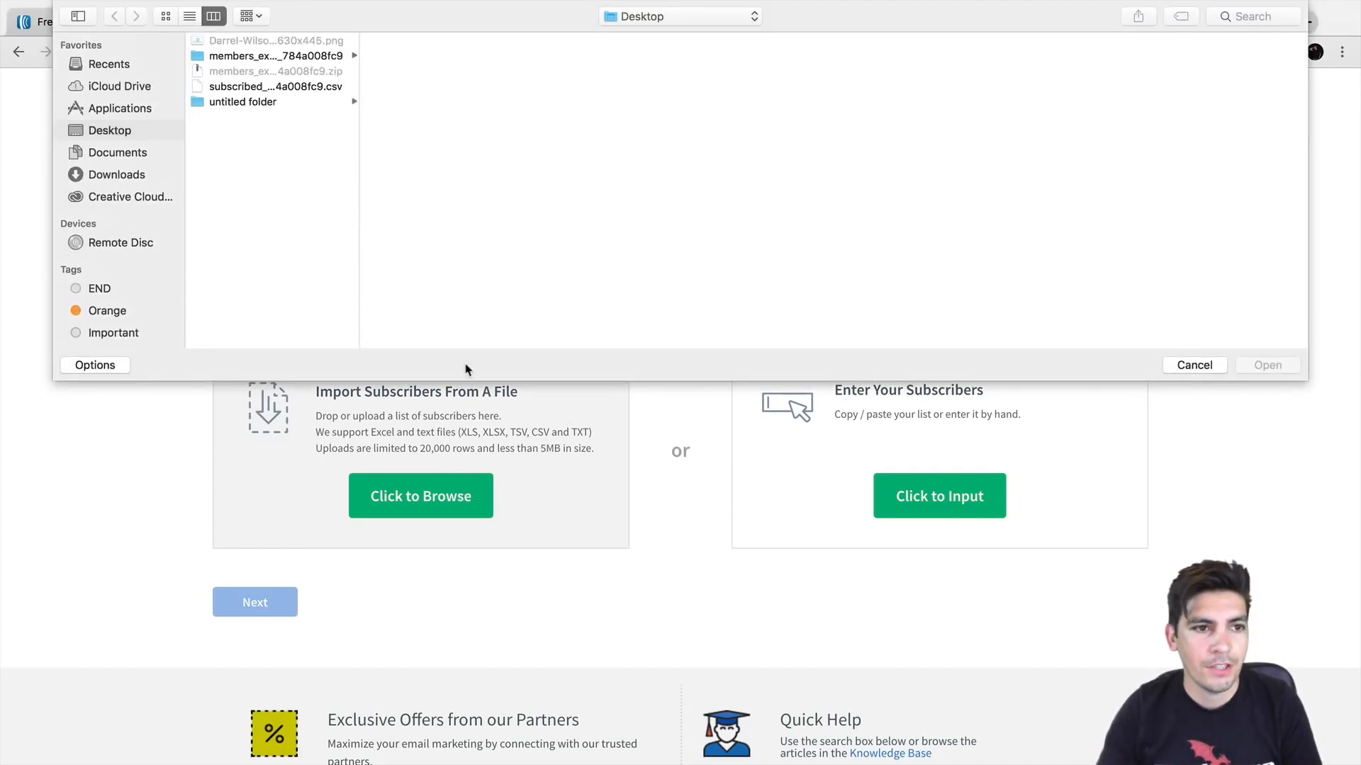
click(300, 87)
click(1259, 365)
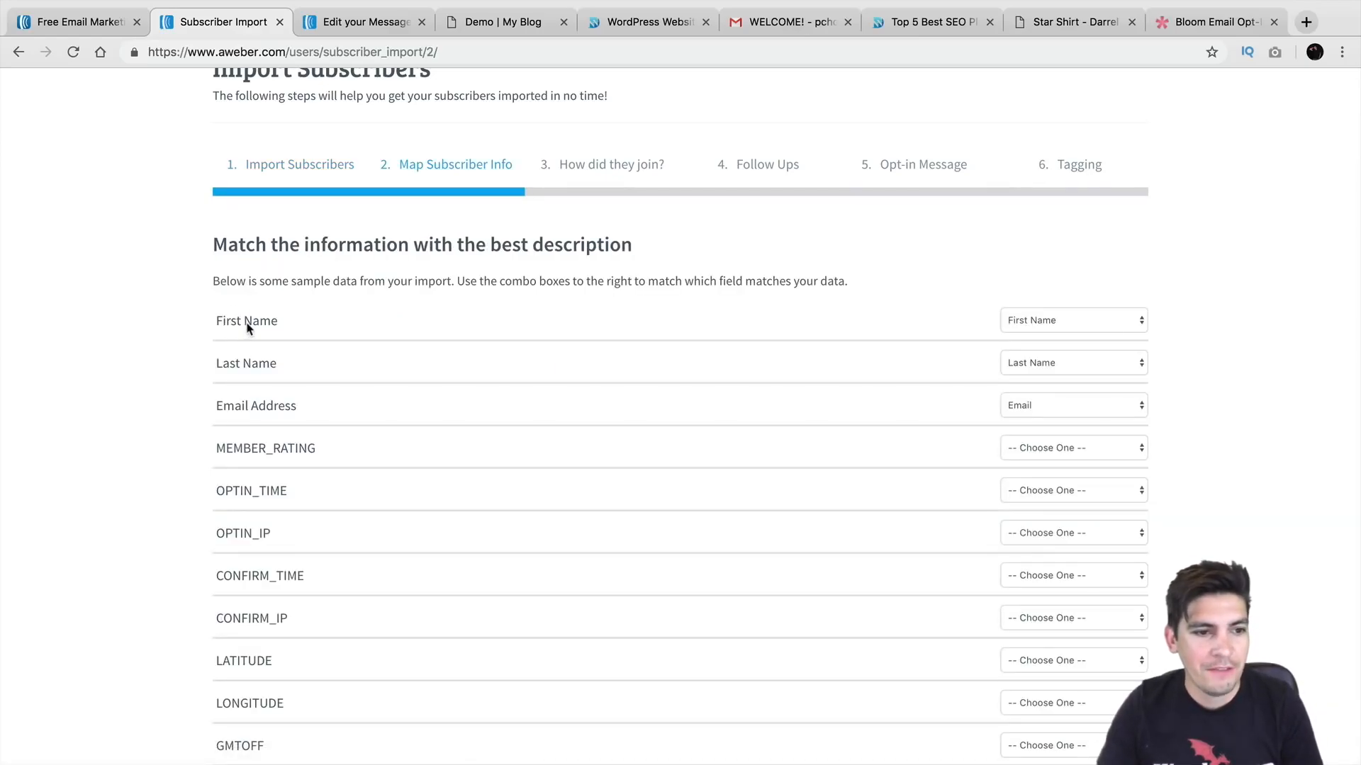
Step: Keep First Name and email columns mapped and continue to the how-did-they-join step
scroll(730, 408, down, 1)
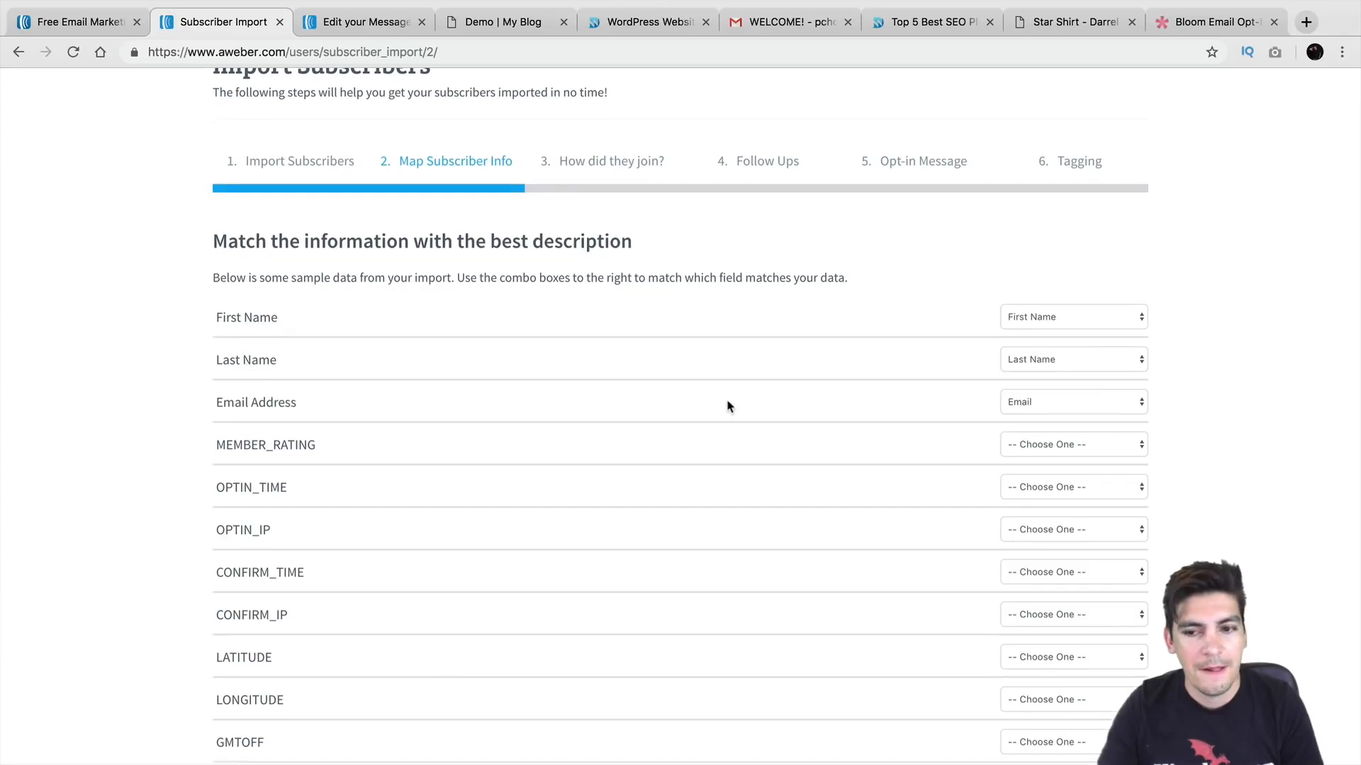
click(1047, 322)
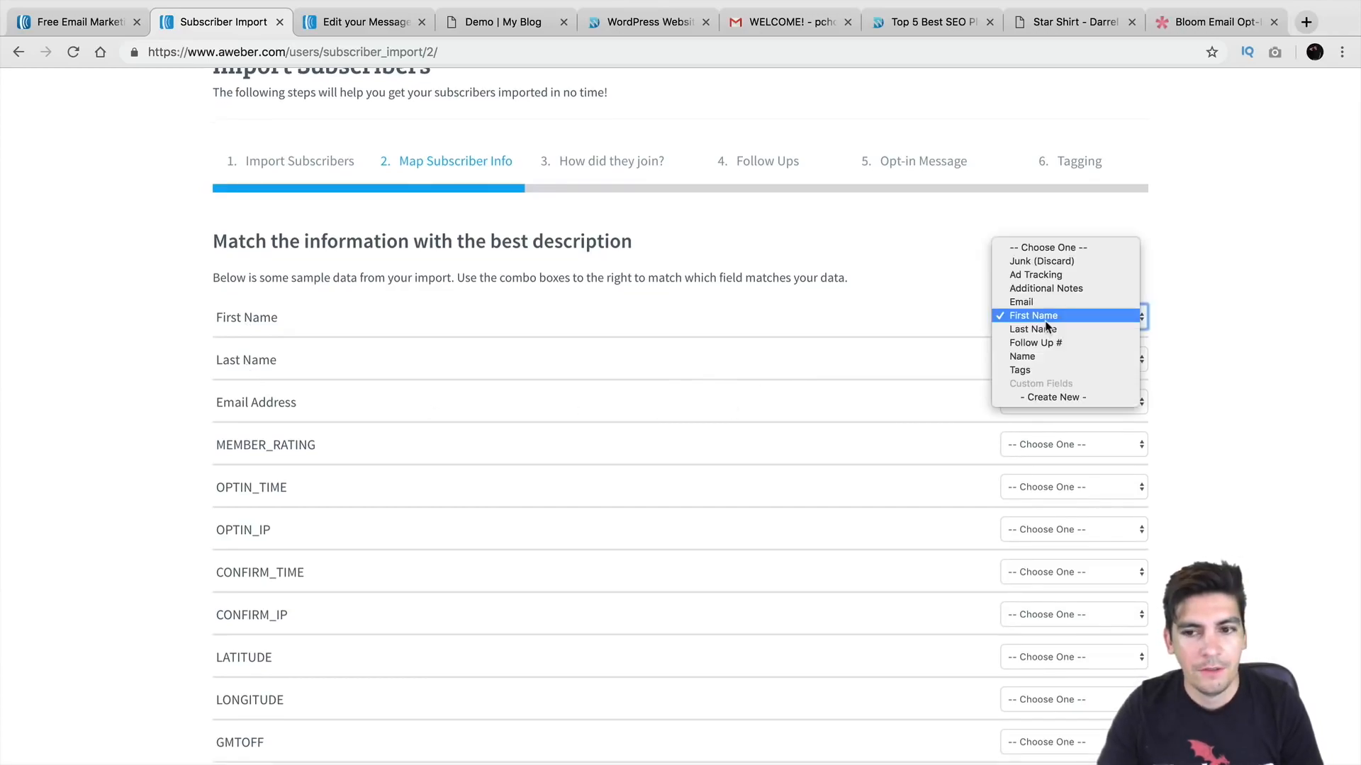
click(1046, 322)
scroll(908, 470, down, 5)
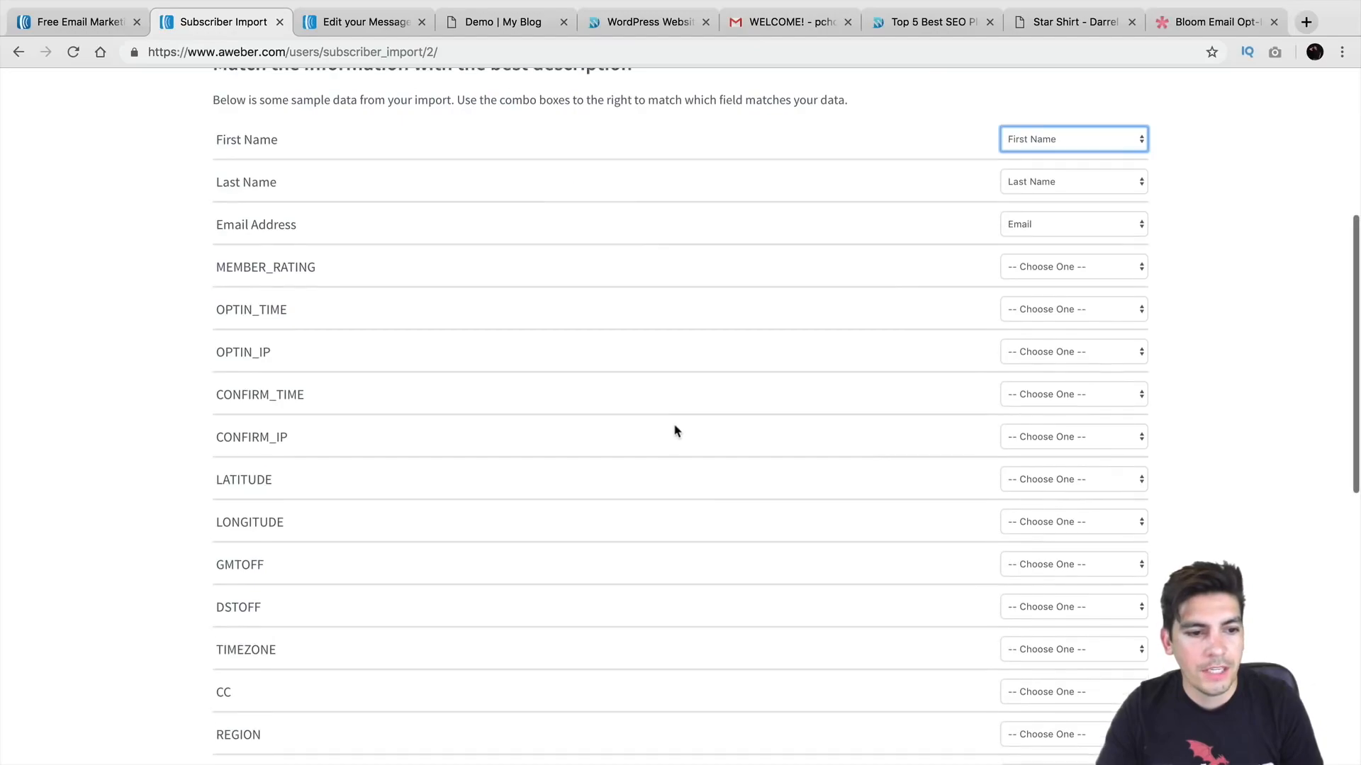
scroll(671, 436, down, 2)
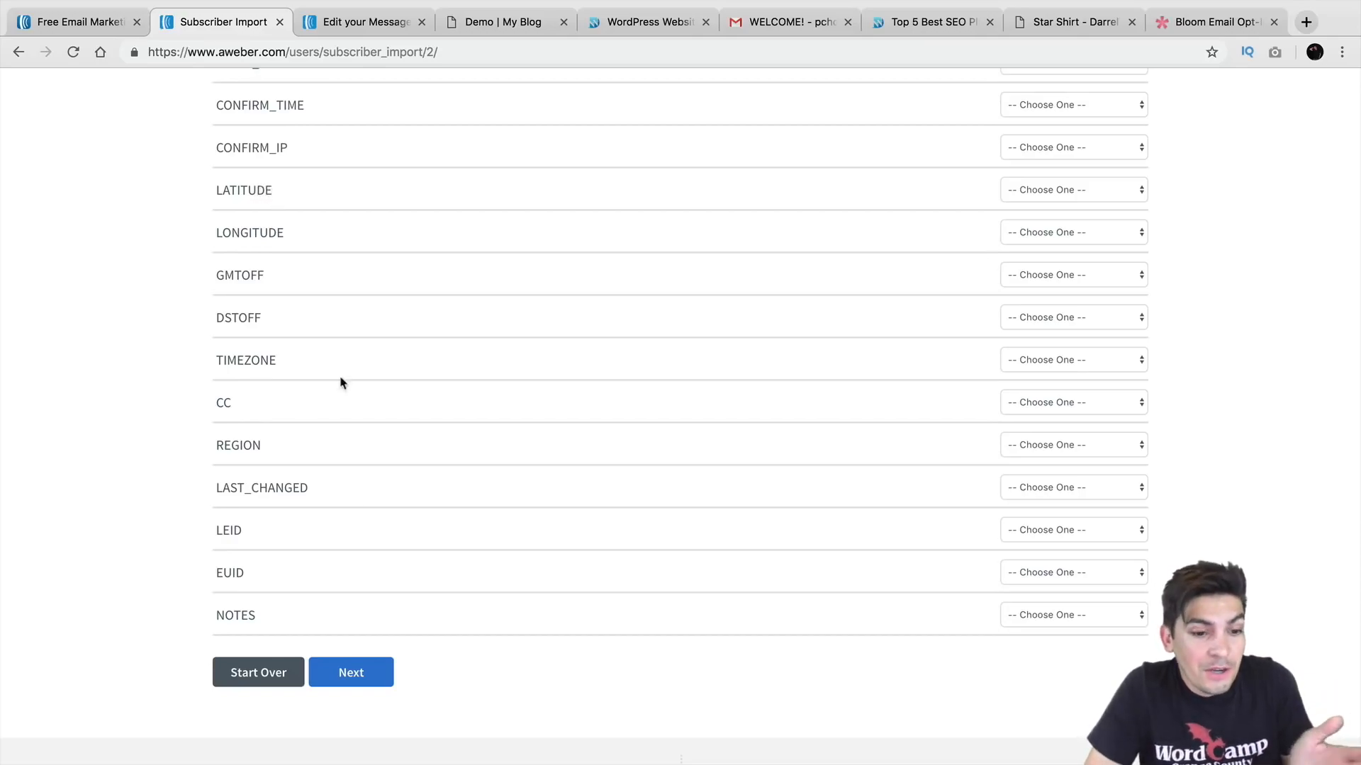
click(350, 672)
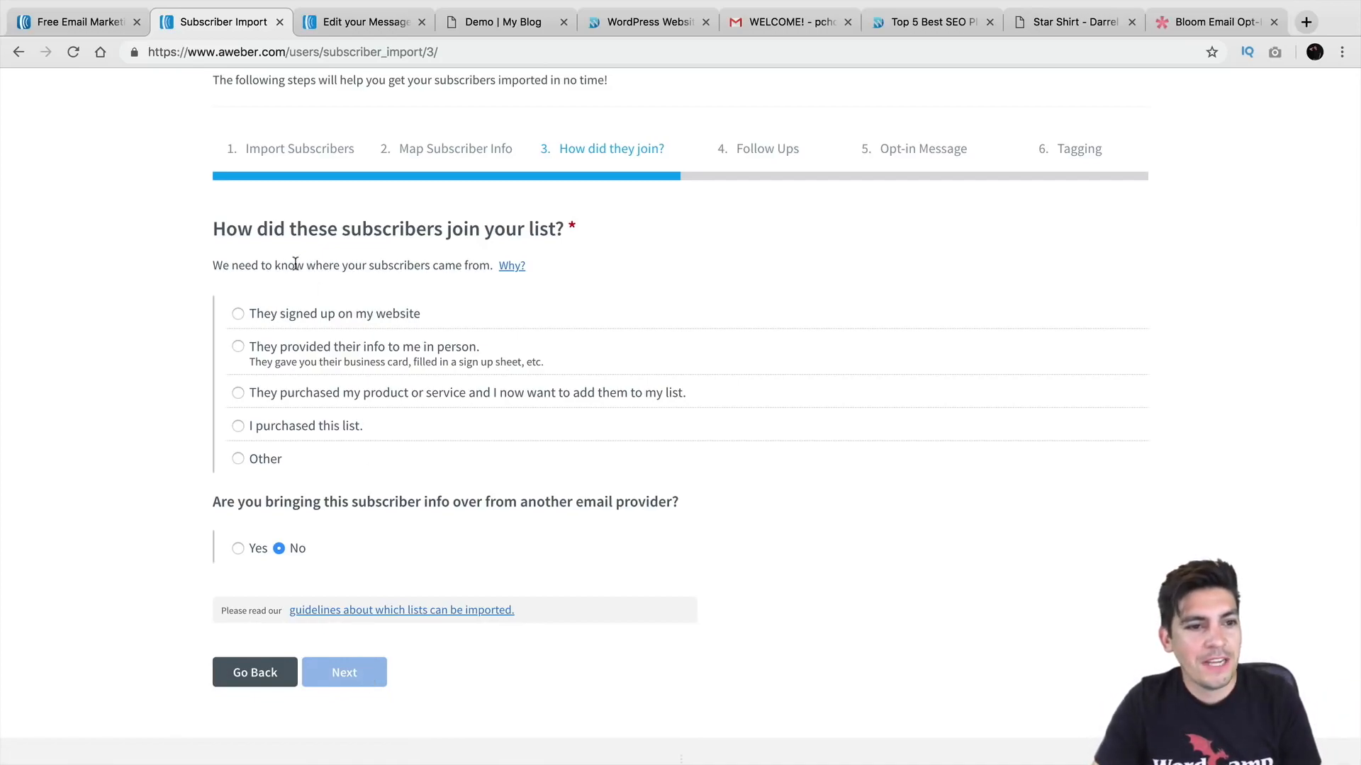
drag(253, 229, 565, 229)
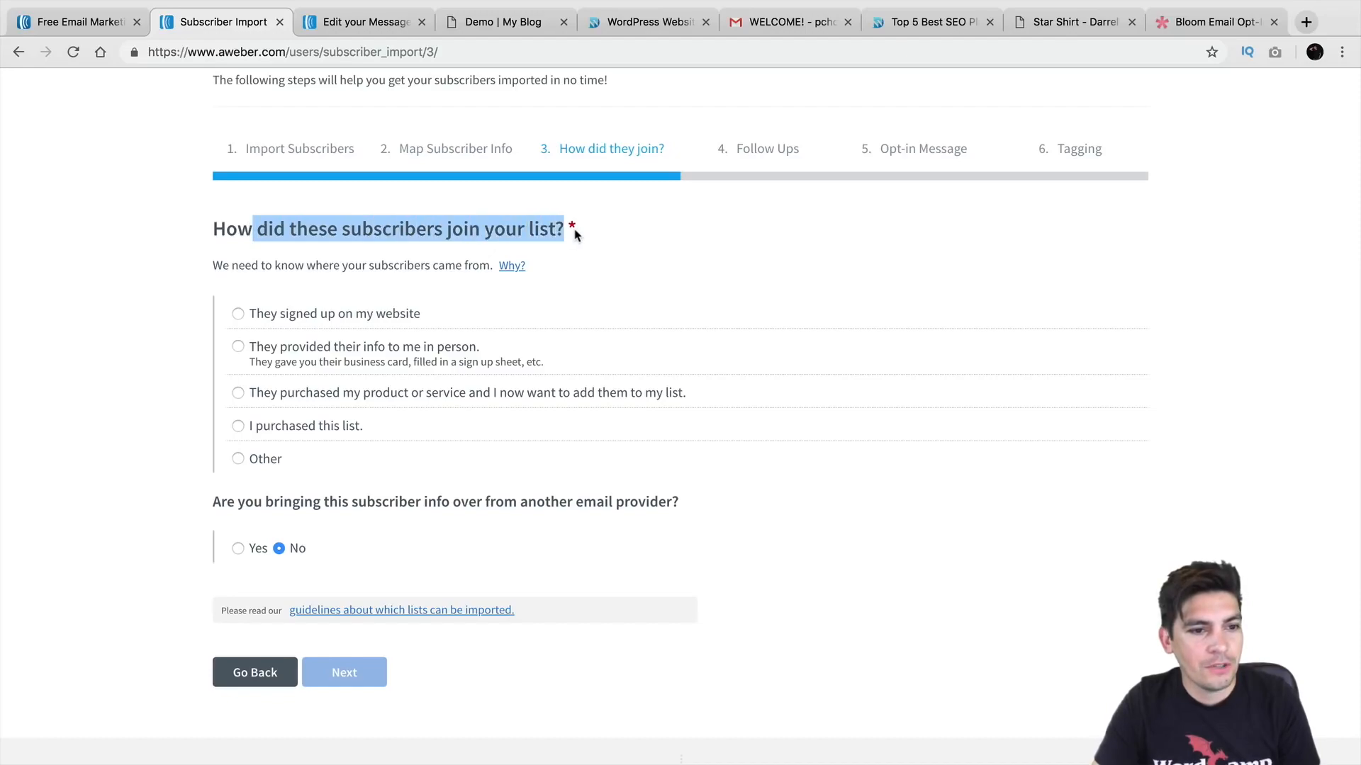
click(241, 314)
click(300, 289)
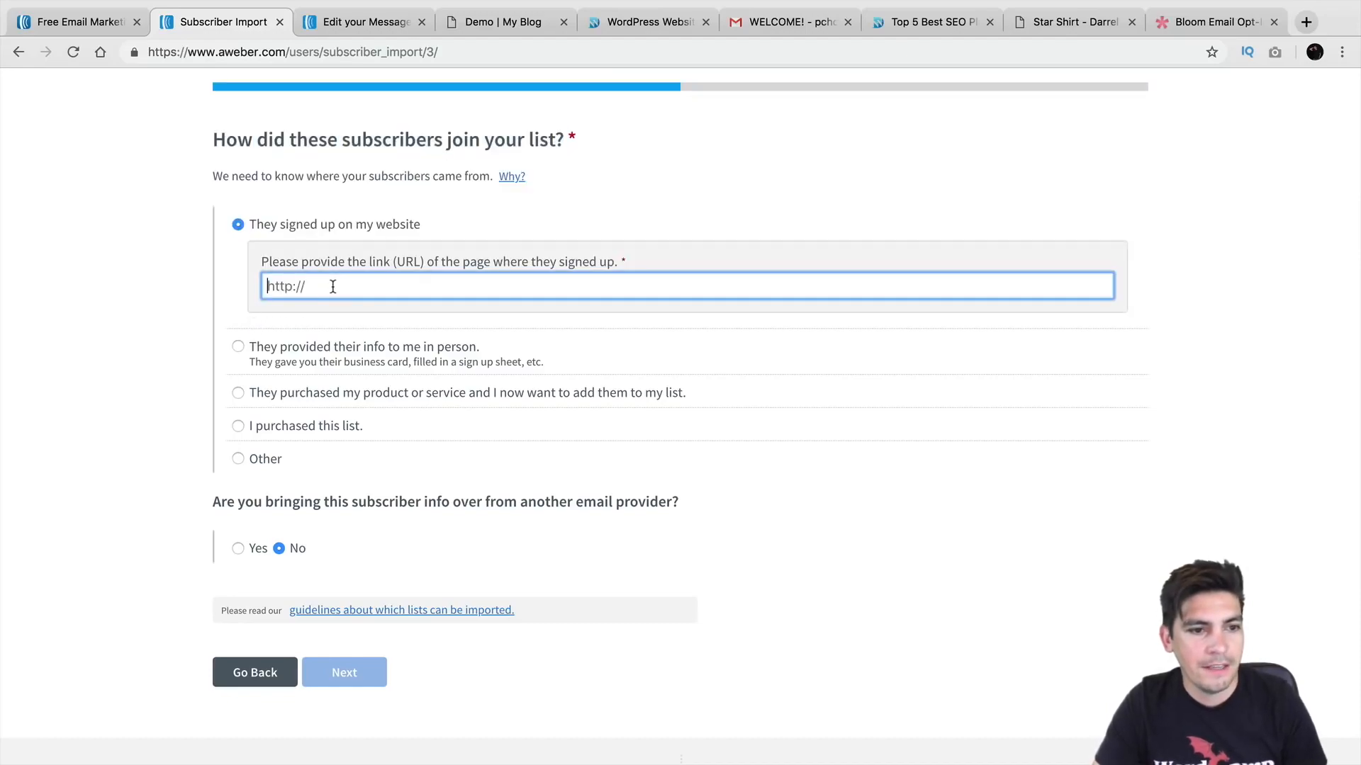
text(https)
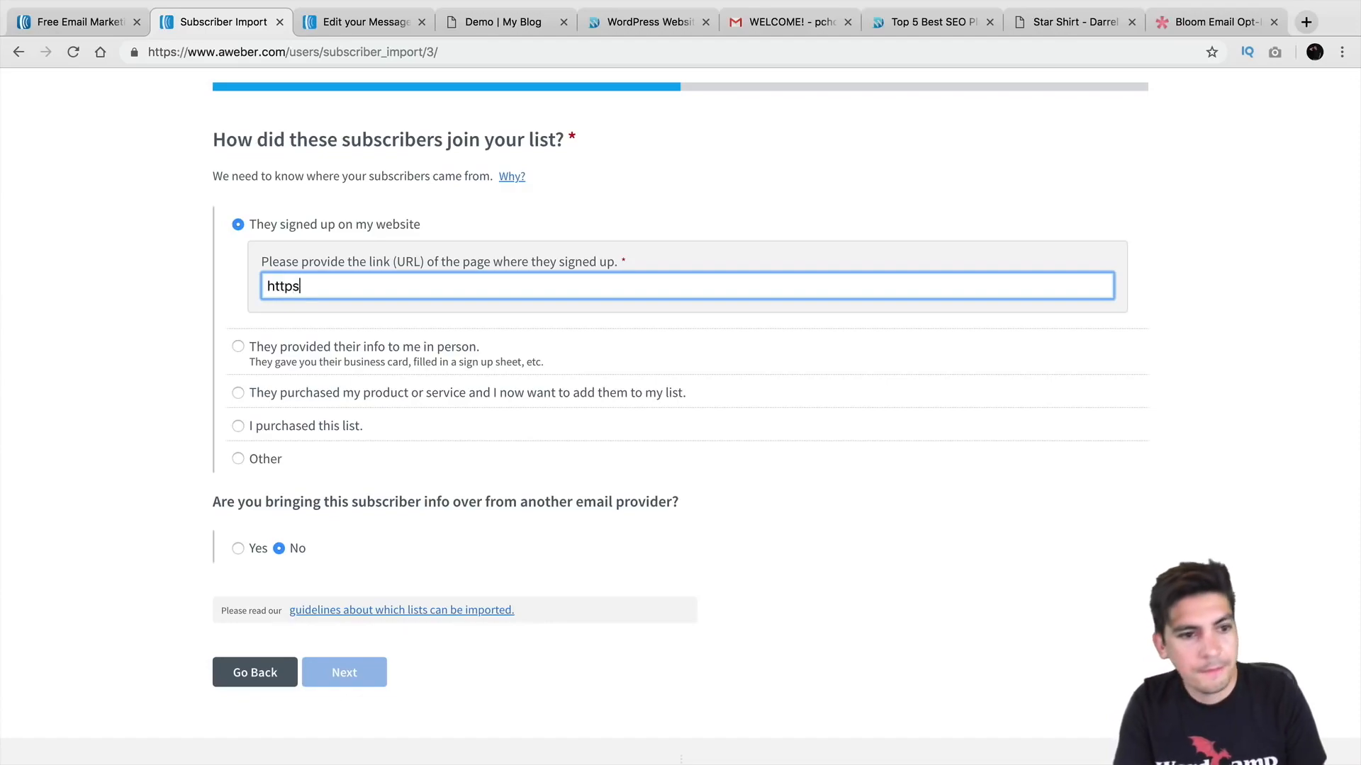
text(://www.darrelwilson.com)
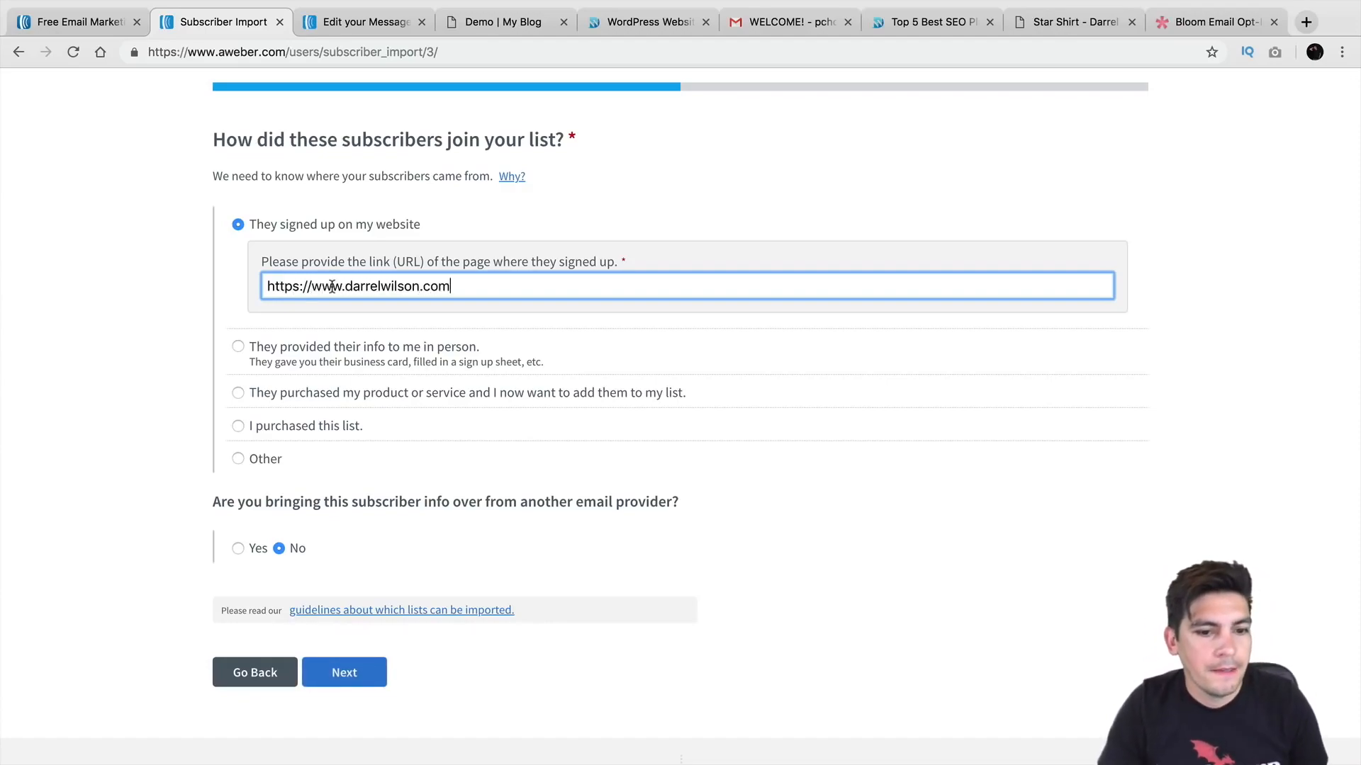
Step: Indicate they came from another provider, MailChimp, and continue to the Follow Ups step
click(241, 550)
scroll(241, 550, down, 1)
click(295, 520)
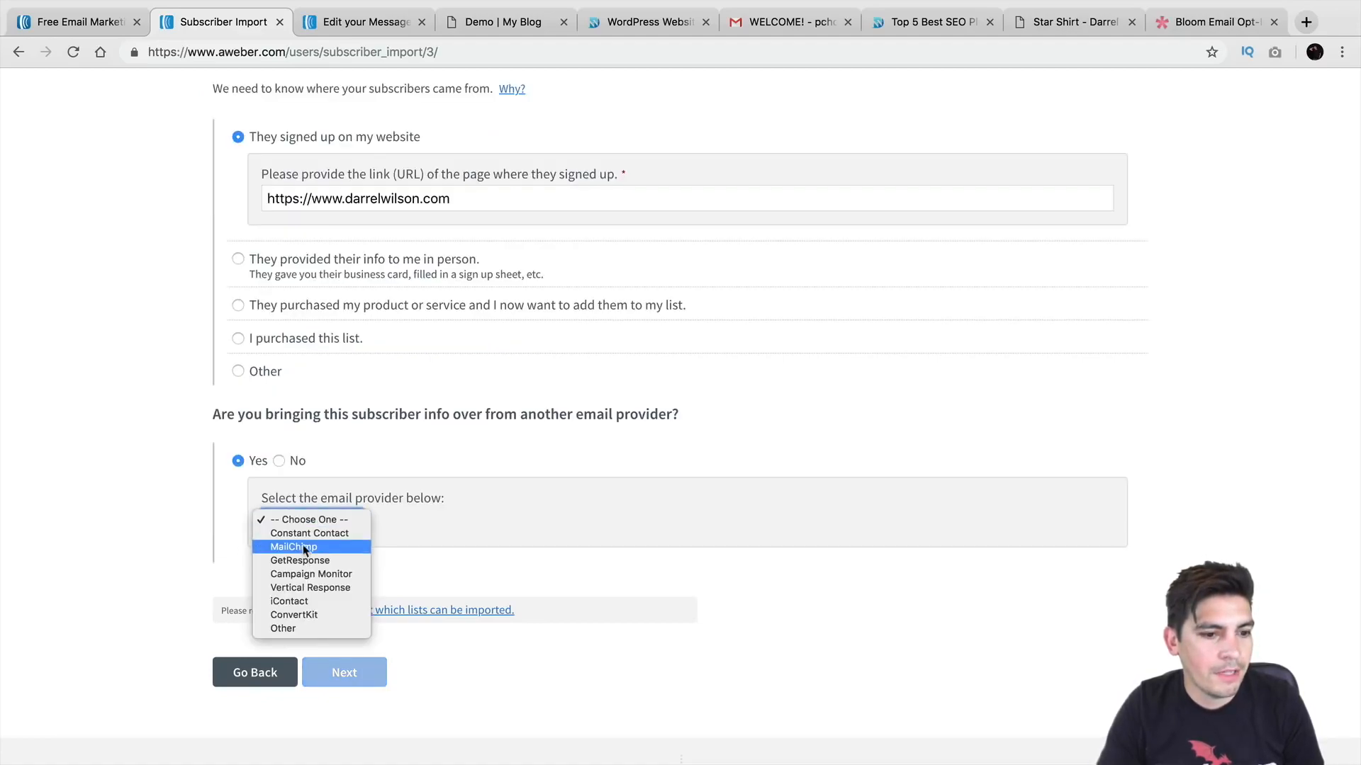
click(302, 548)
click(358, 674)
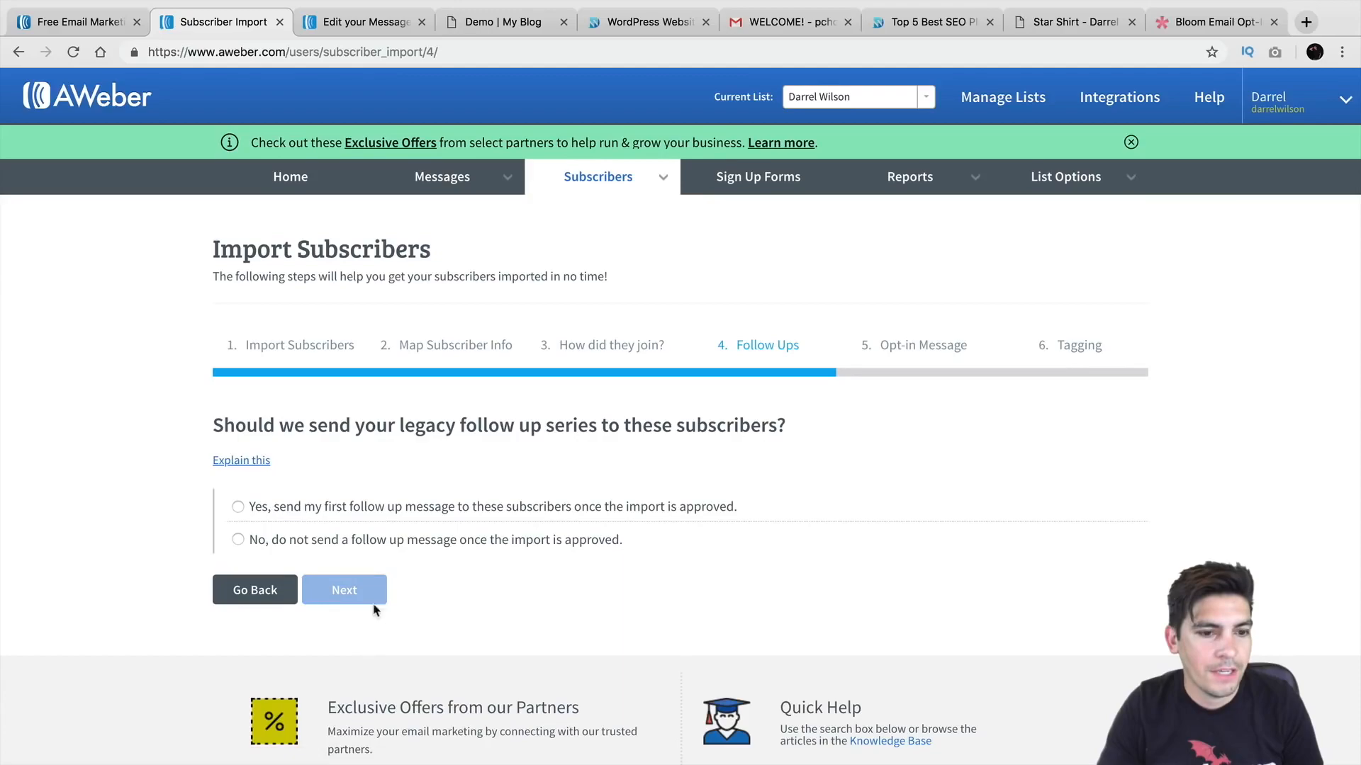
Step: Choose 'No, do not send a follow up message' rather than sending the first follow-up
scroll(375, 611, down, 1)
drag(297, 394, 761, 397)
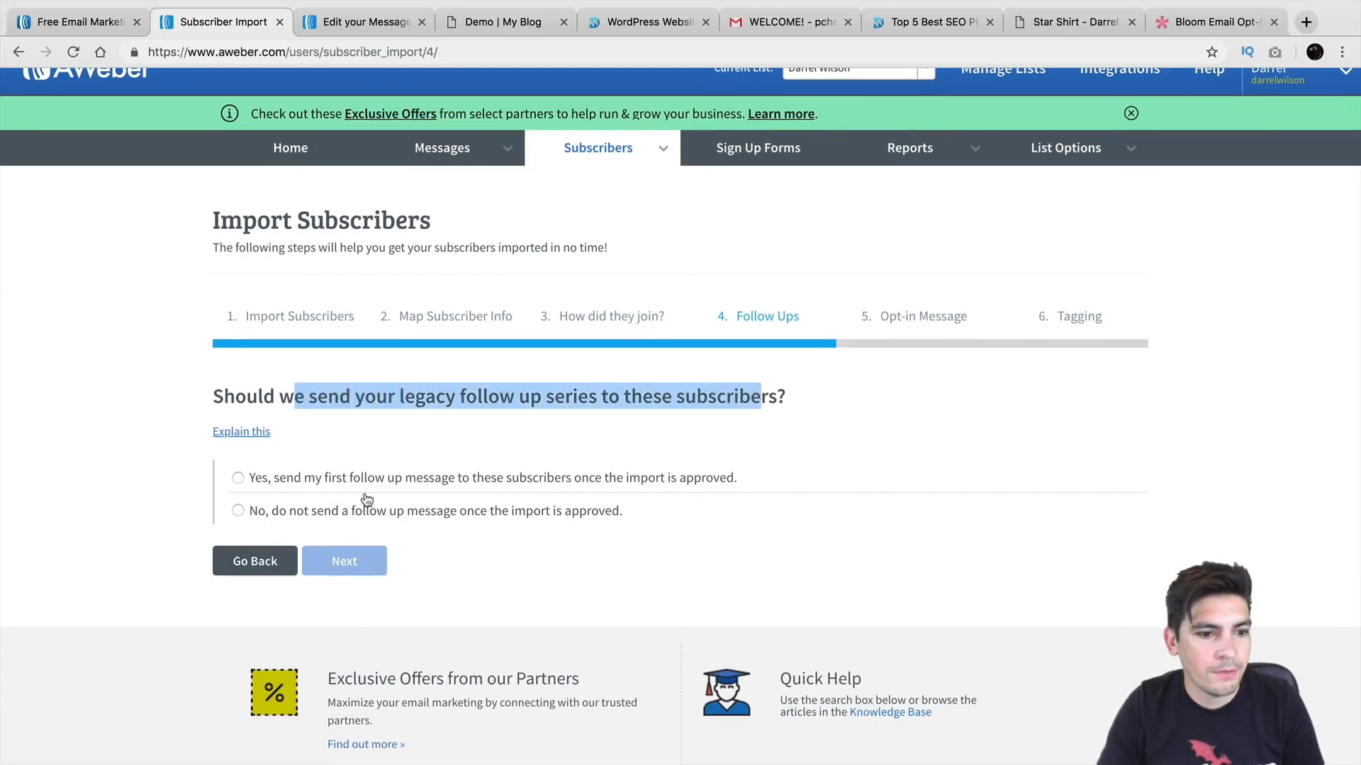
click(252, 480)
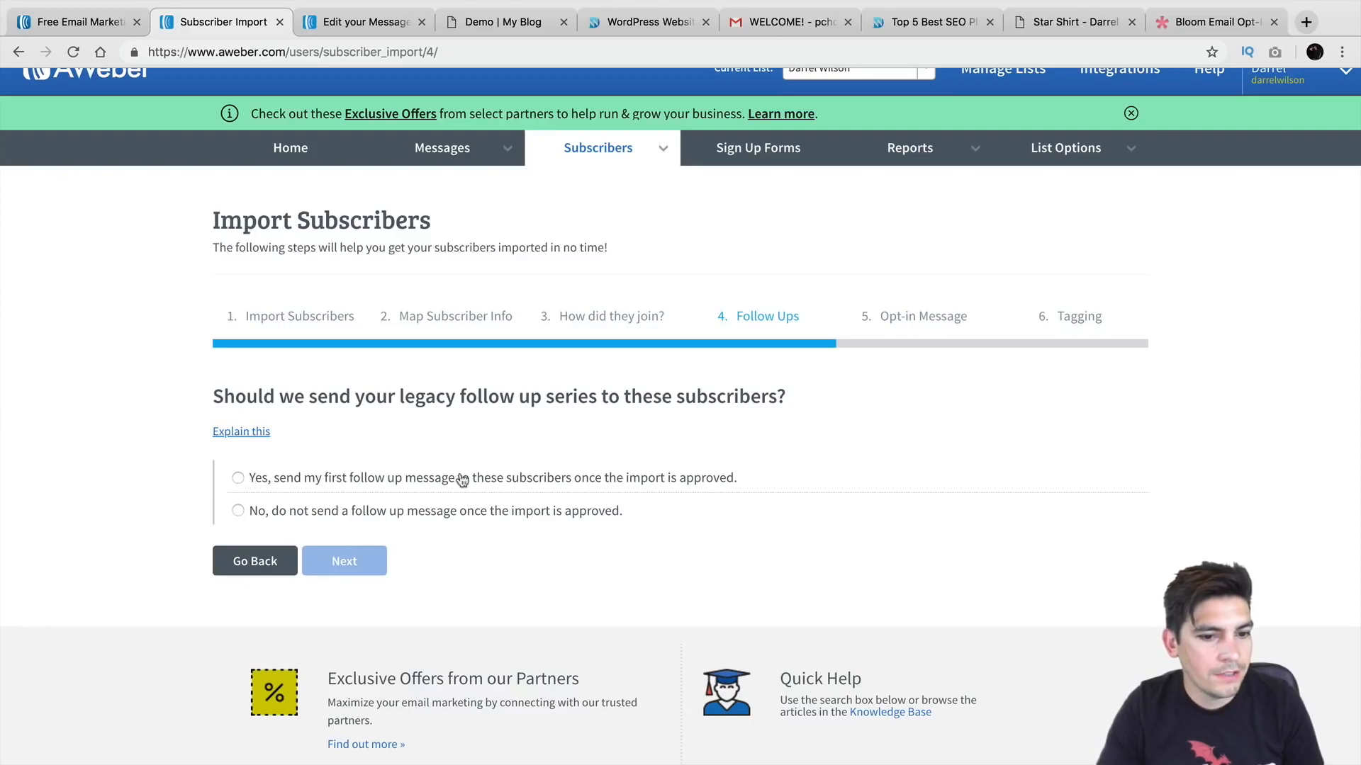
click(239, 479)
drag(479, 398, 521, 400)
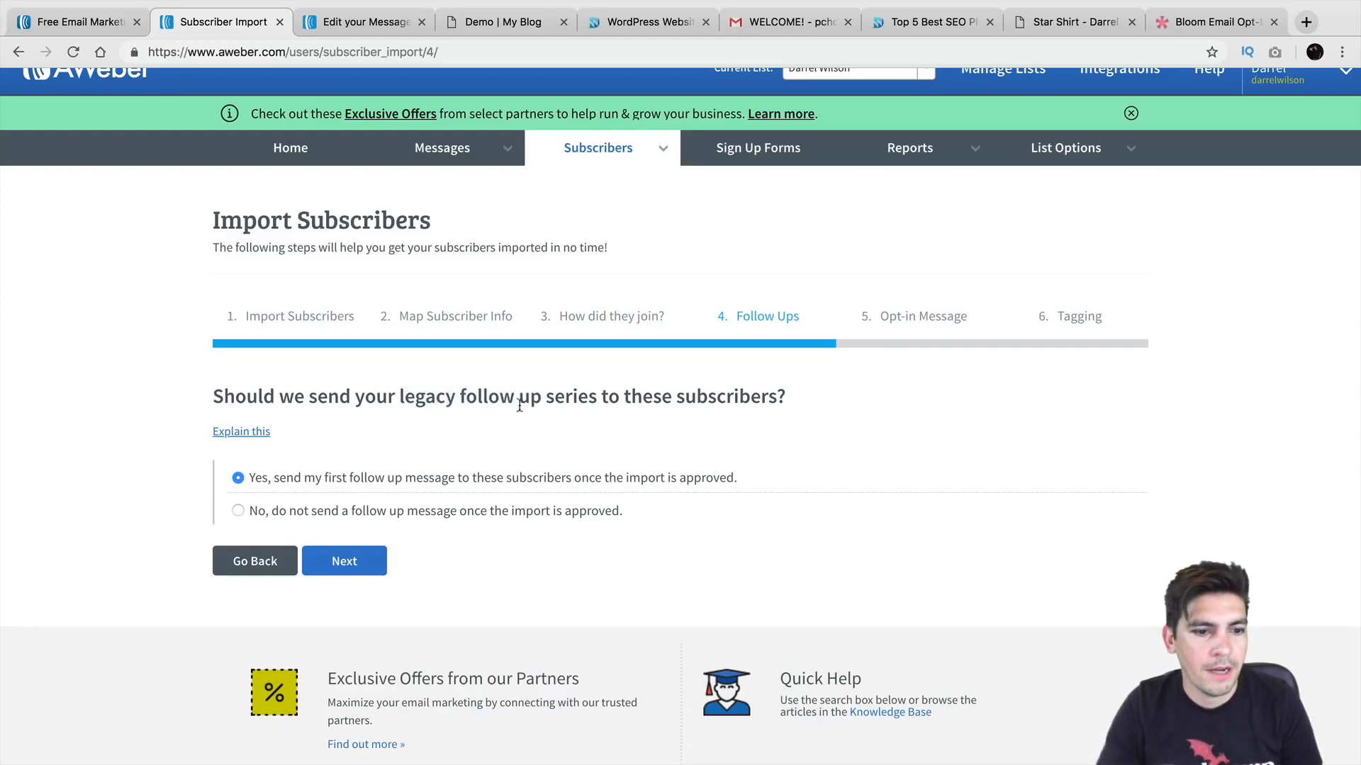
click(238, 513)
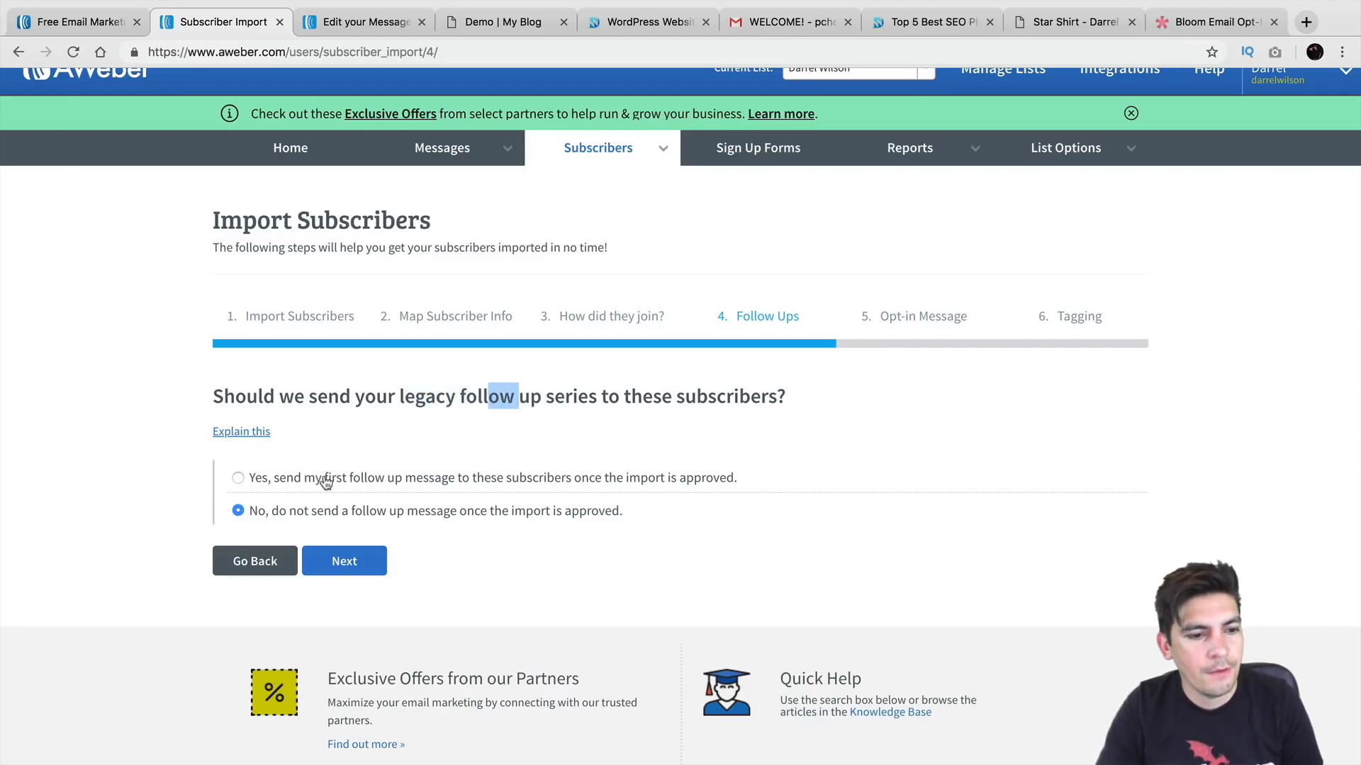
click(433, 393)
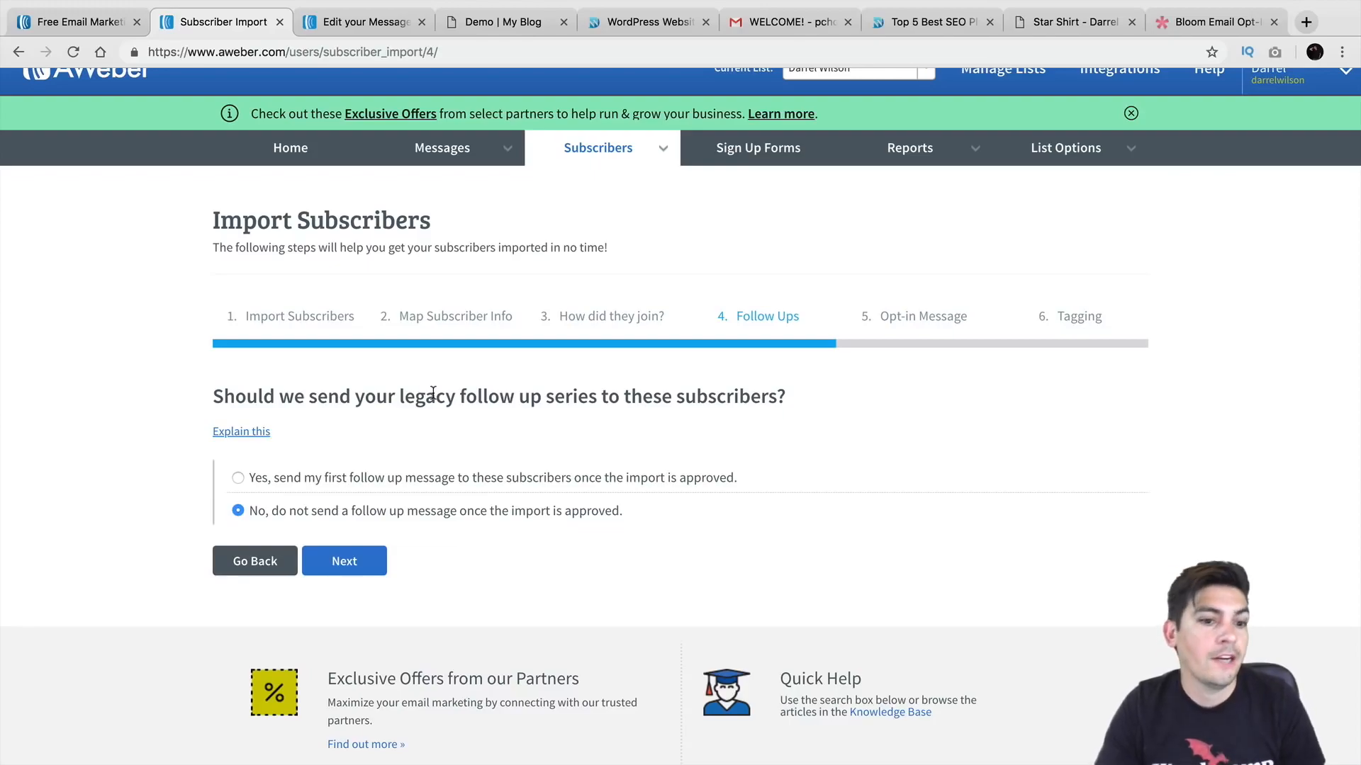
Step: Advance to step 5, Opt-in Message, and choose 'No, do not ask my subscribers to opt-in'
click(344, 569)
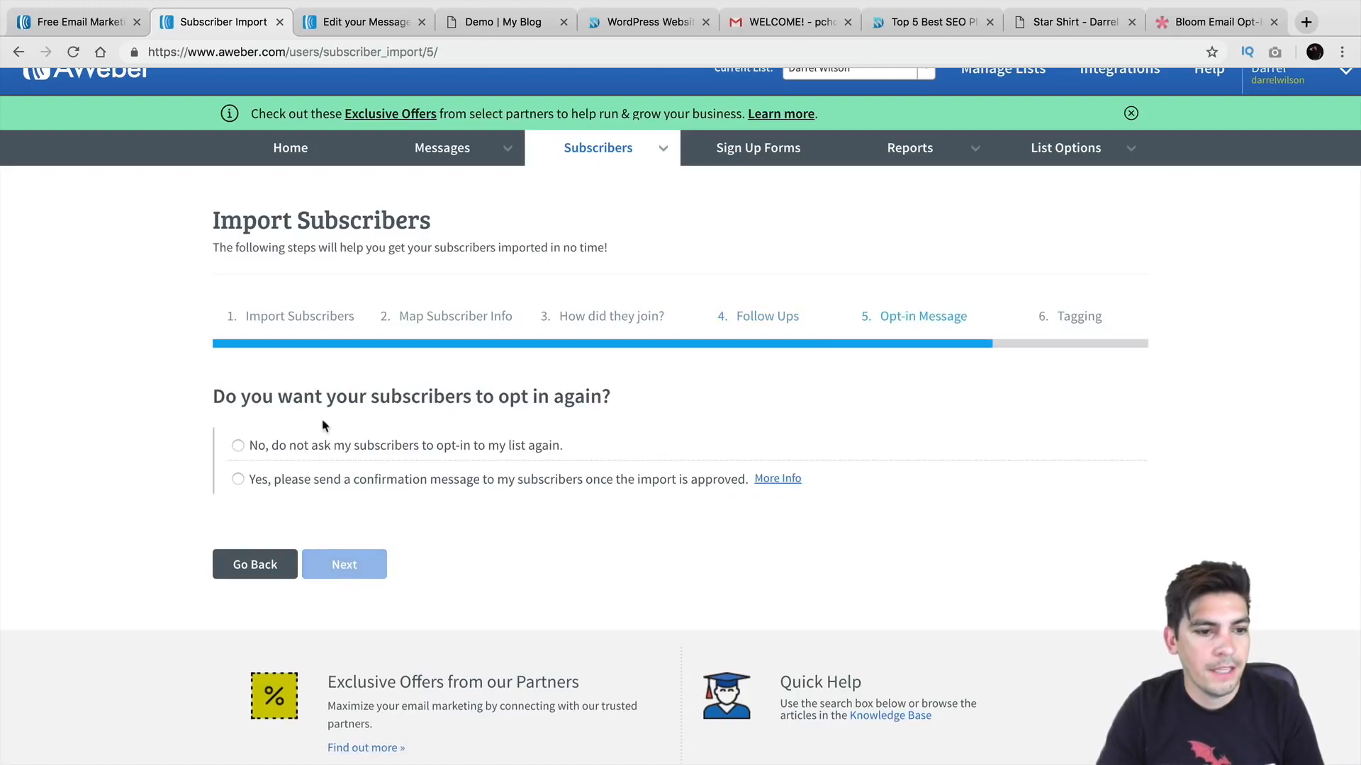
drag(252, 397, 611, 397)
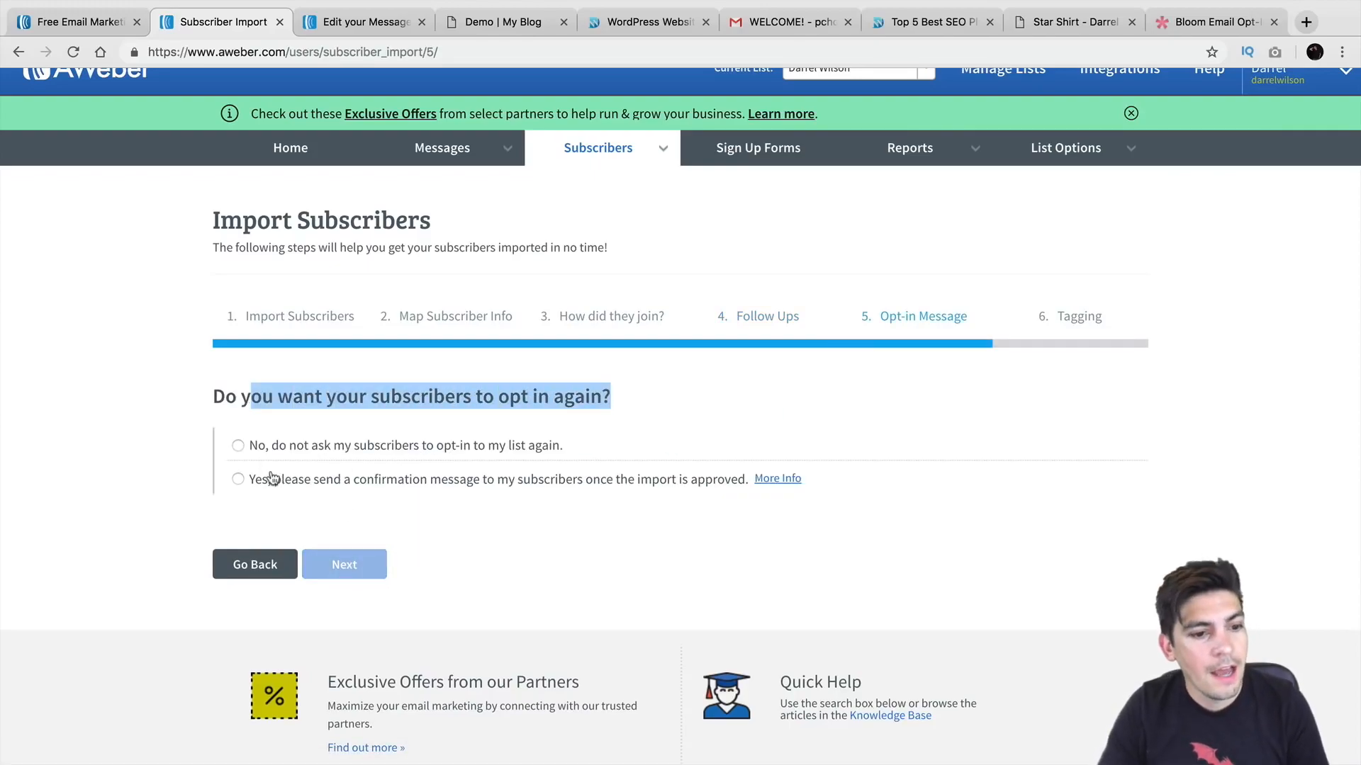
click(239, 447)
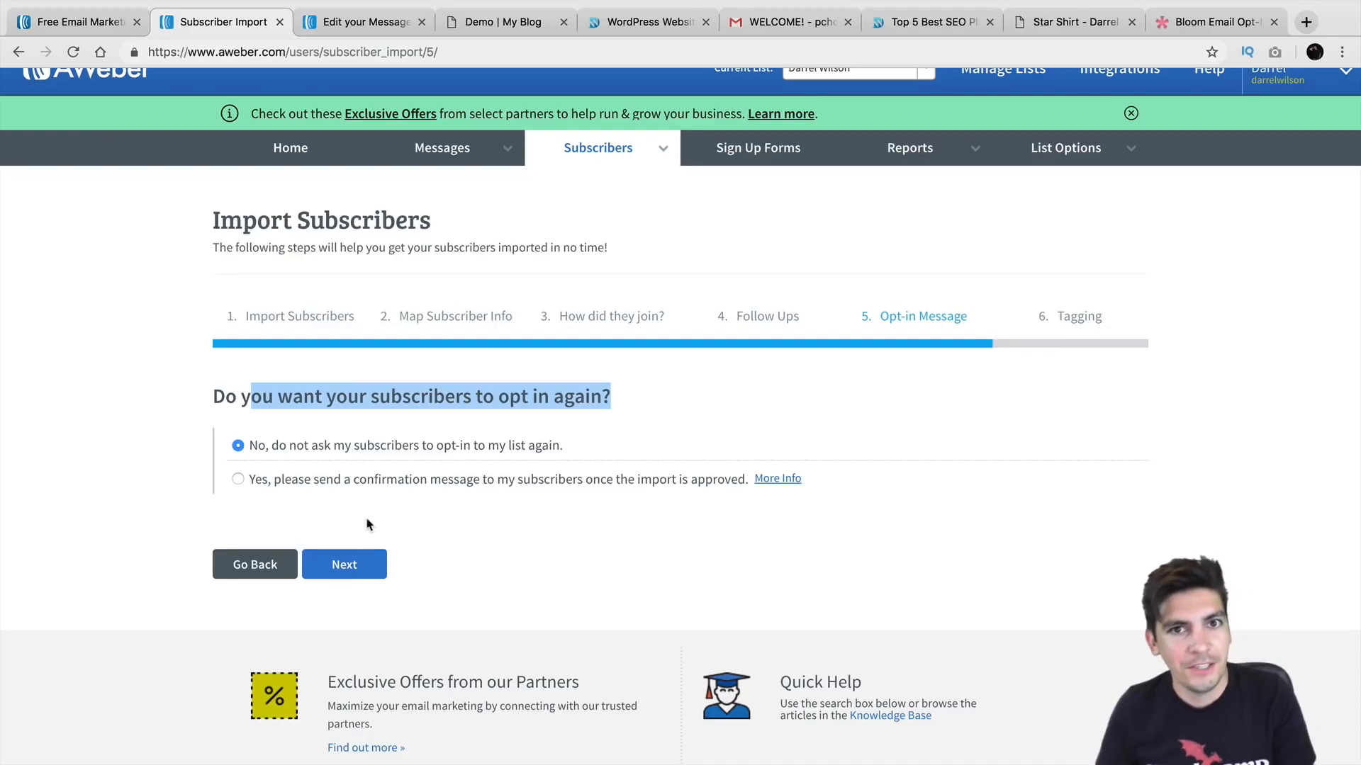
Step: Leave Tags empty and submit the subscriber import with Finish Import
click(365, 561)
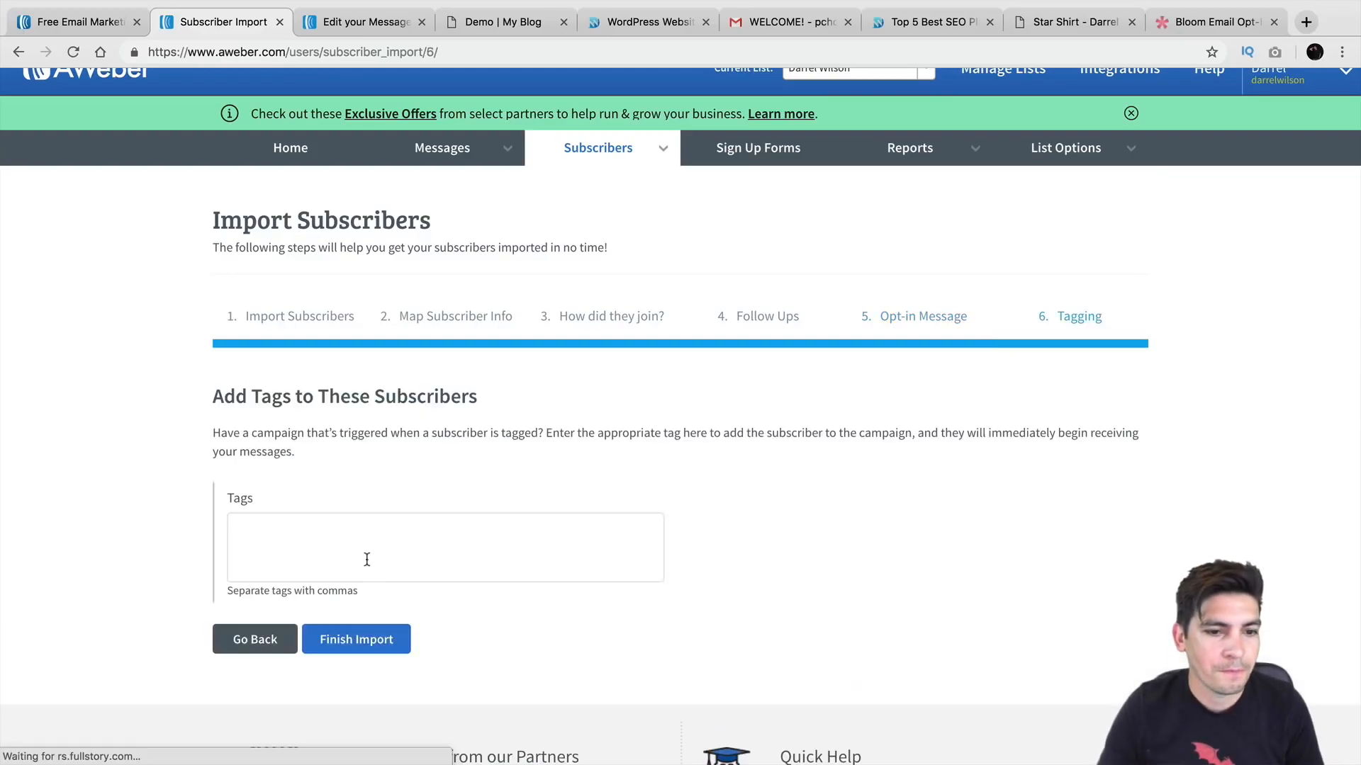
scroll(367, 536, down, 1)
scroll(367, 522, down, 1)
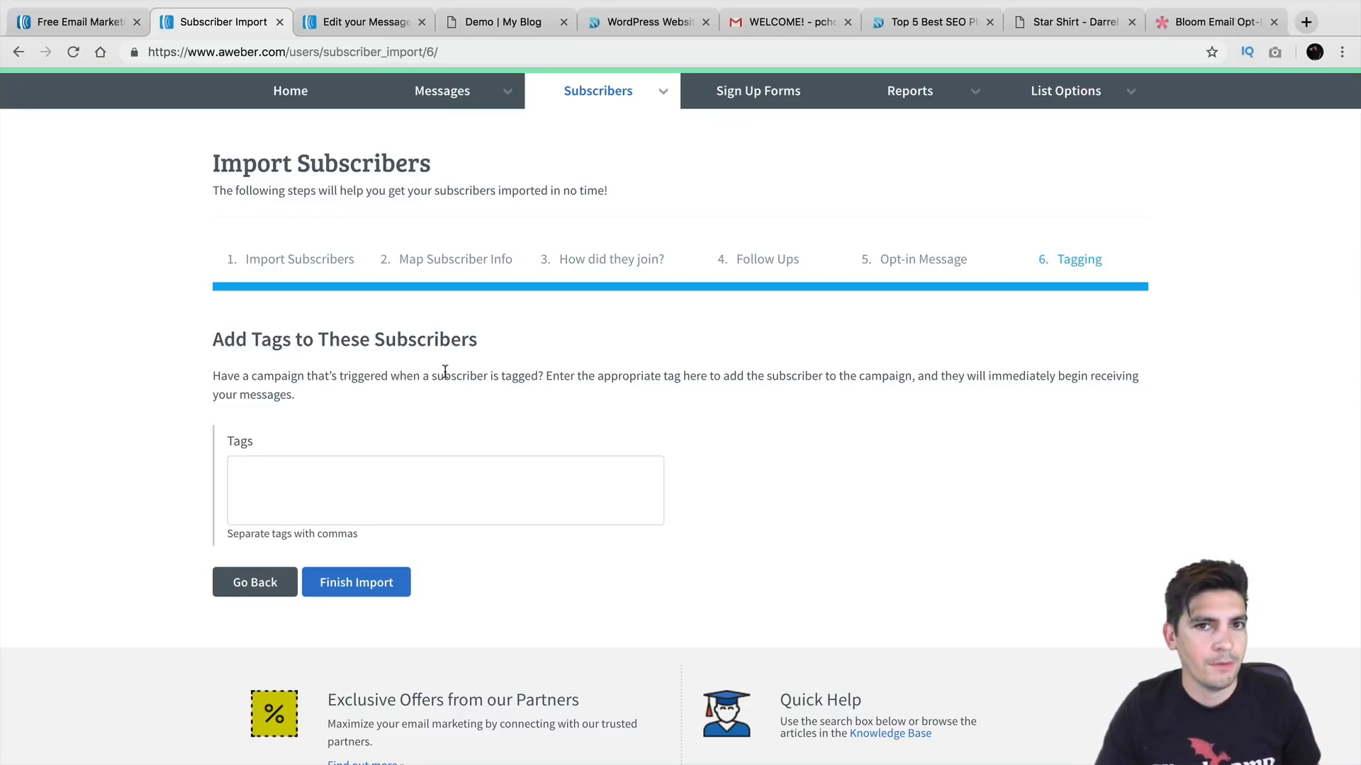
click(379, 583)
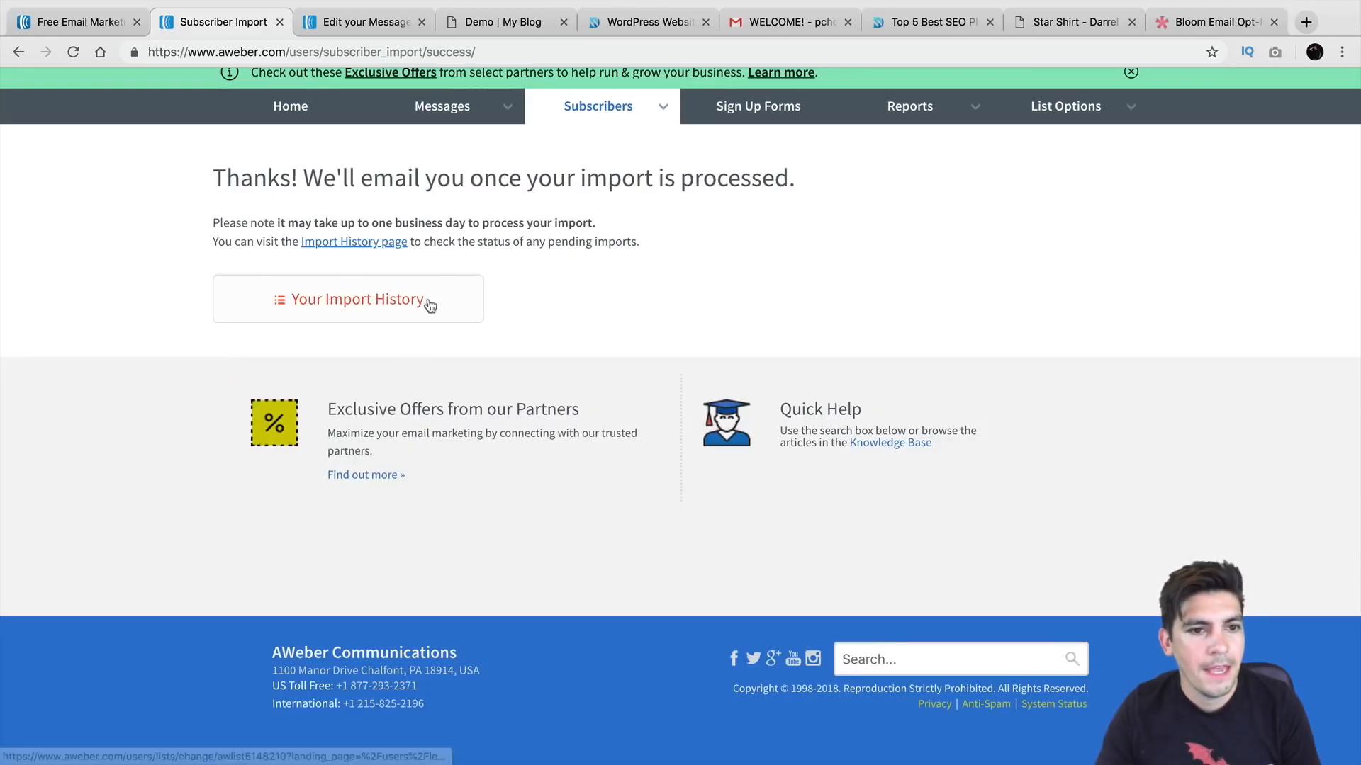
Step: Return to the Account Overview dashboard through the Home tab
drag(326, 222, 558, 222)
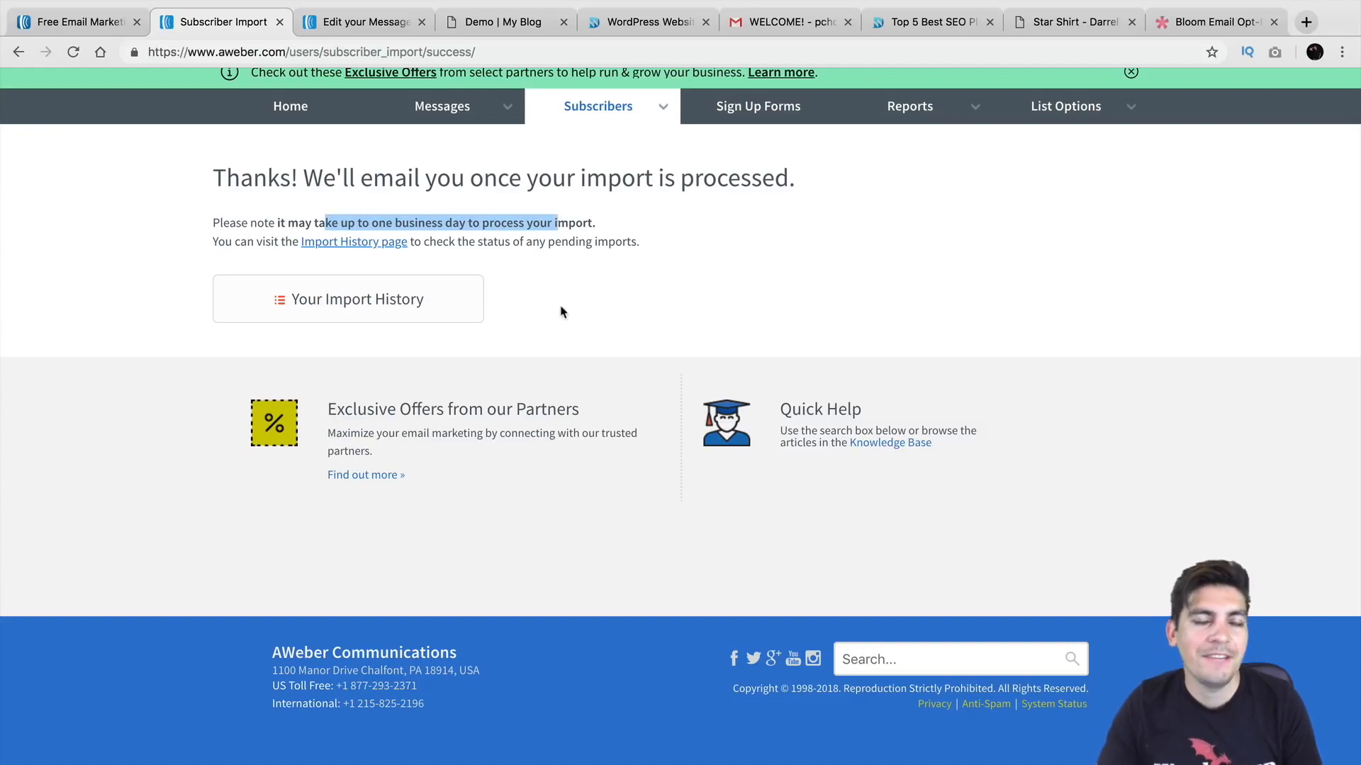
scroll(560, 310, up, 1)
scroll(561, 333, up, 2)
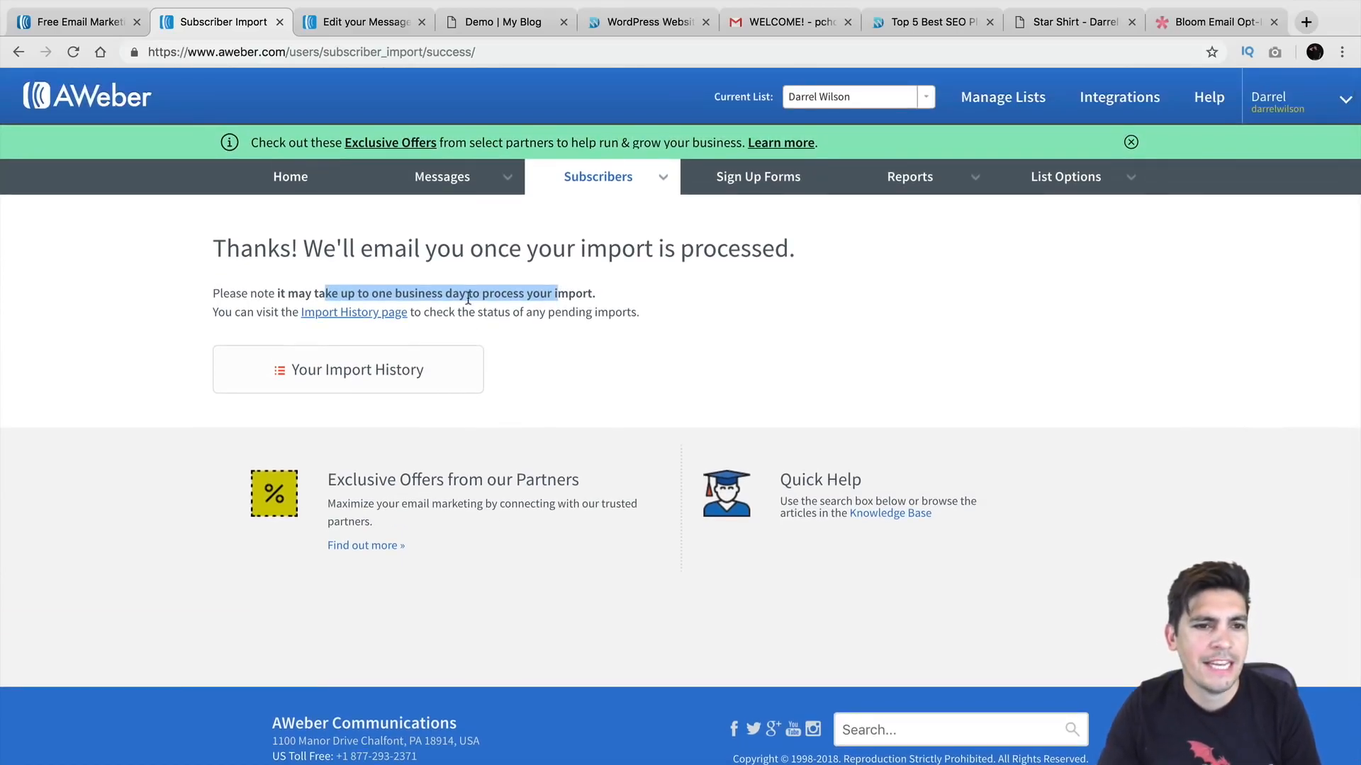
click(289, 175)
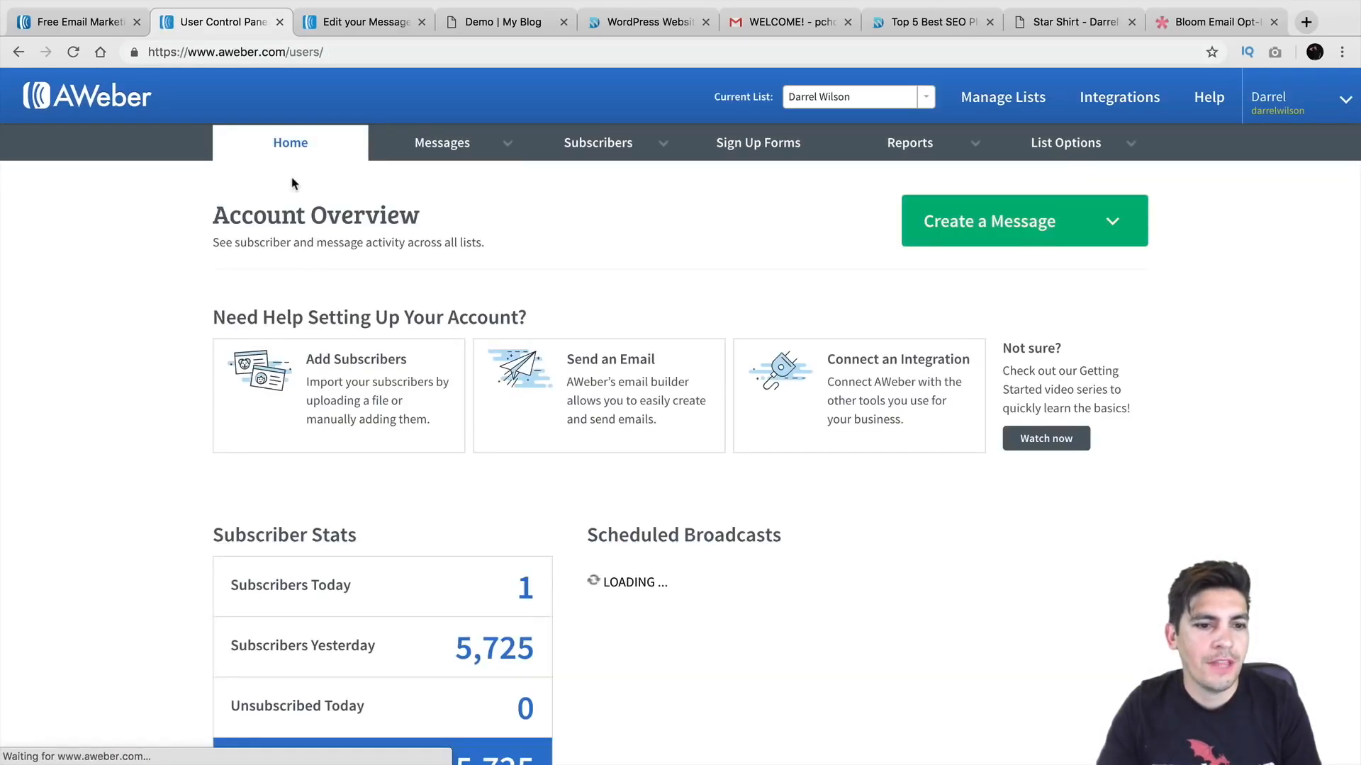
Step: Review the dashboard's subscriber counts: 1 today and 5,725 yesterday
scroll(296, 291, down, 2)
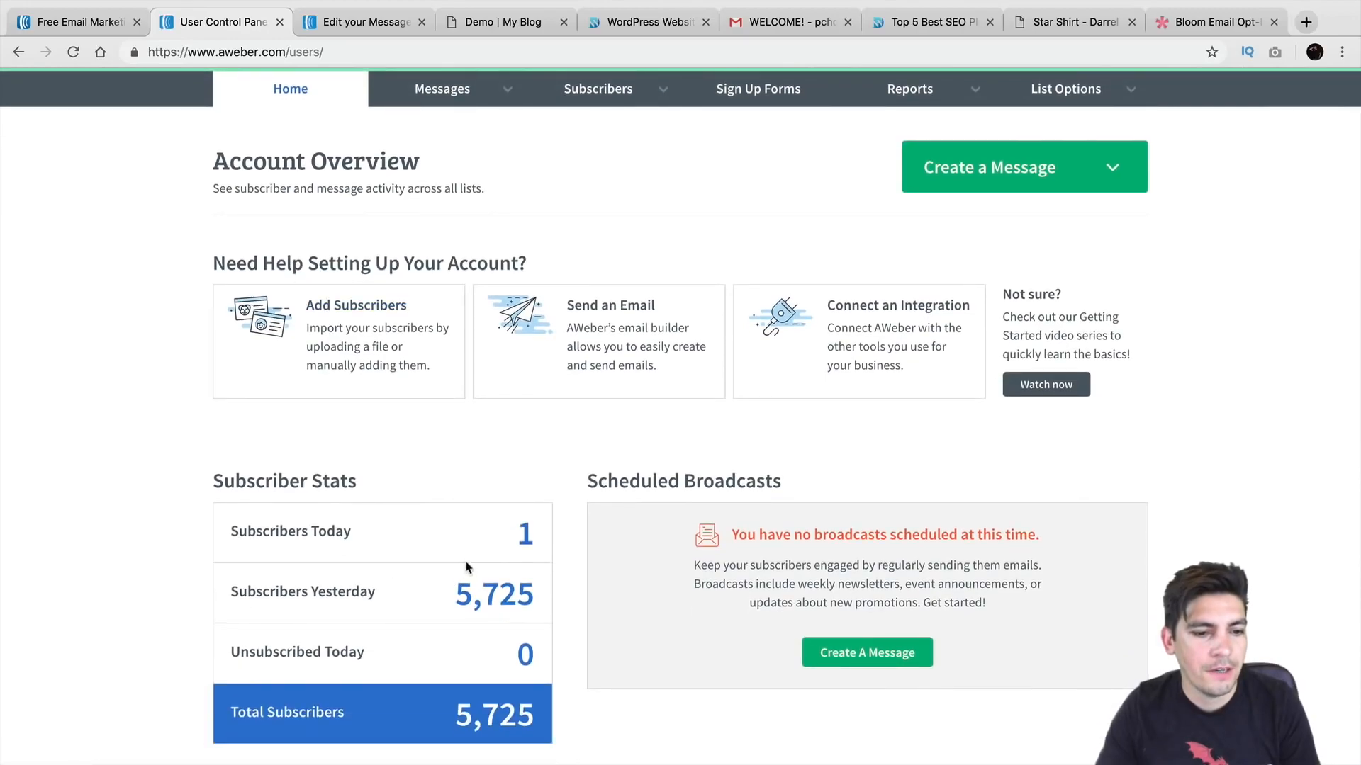
double_click(532, 532)
scroll(531, 533, down, 2)
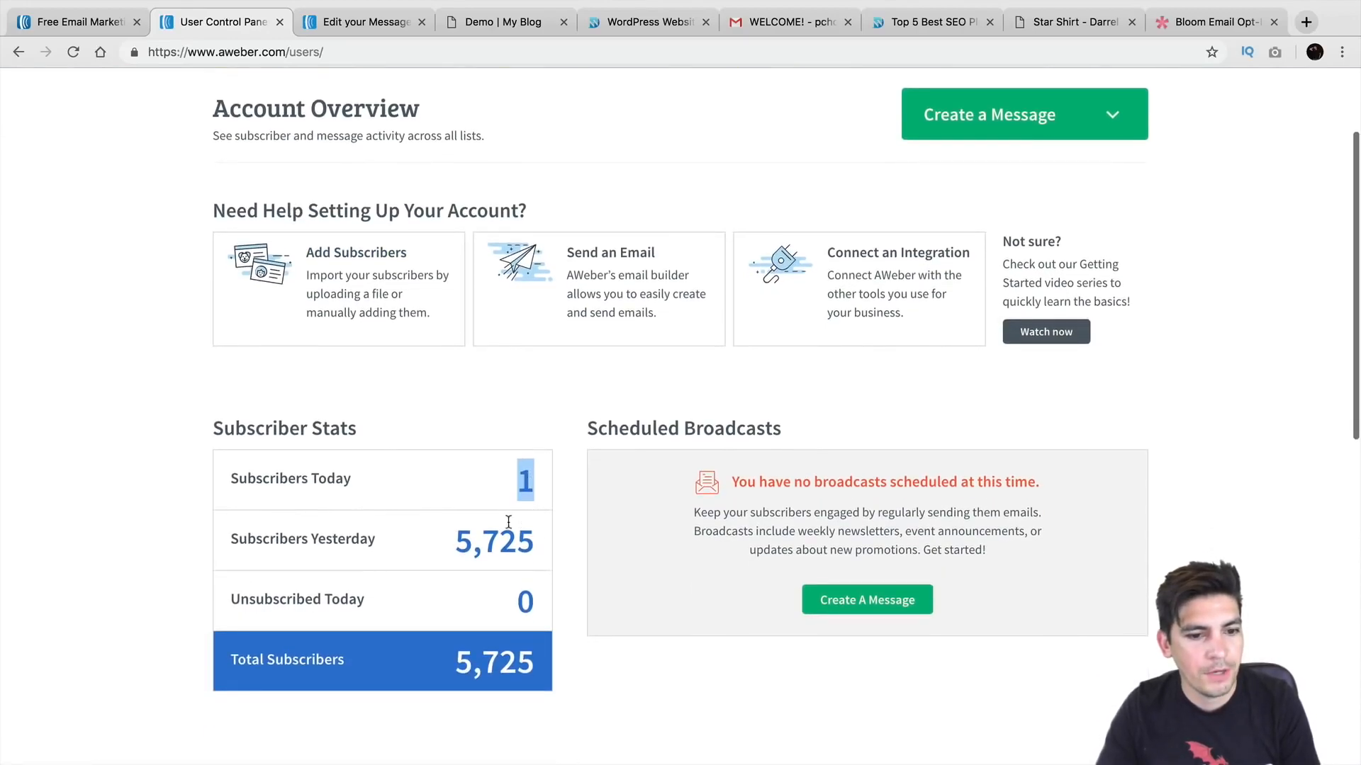
drag(456, 542, 535, 542)
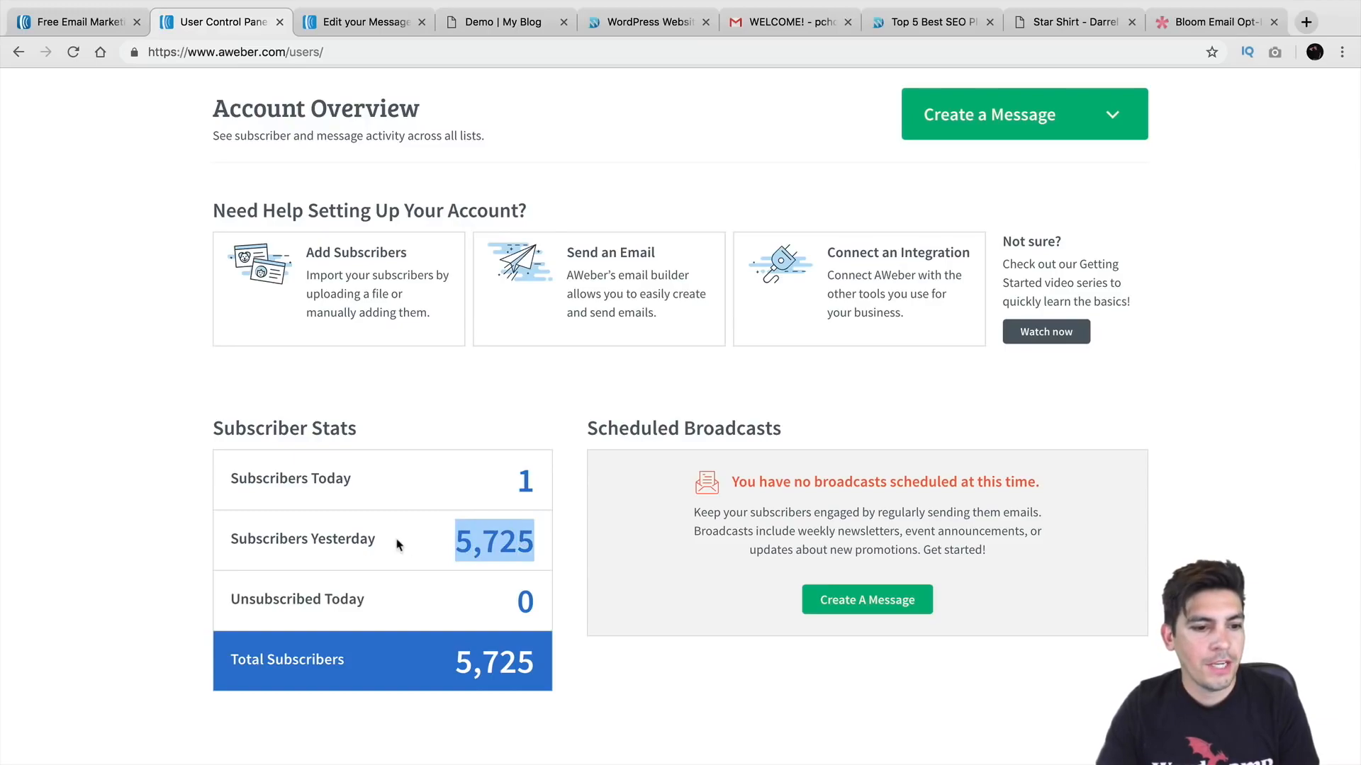
scroll(496, 542, up, 3)
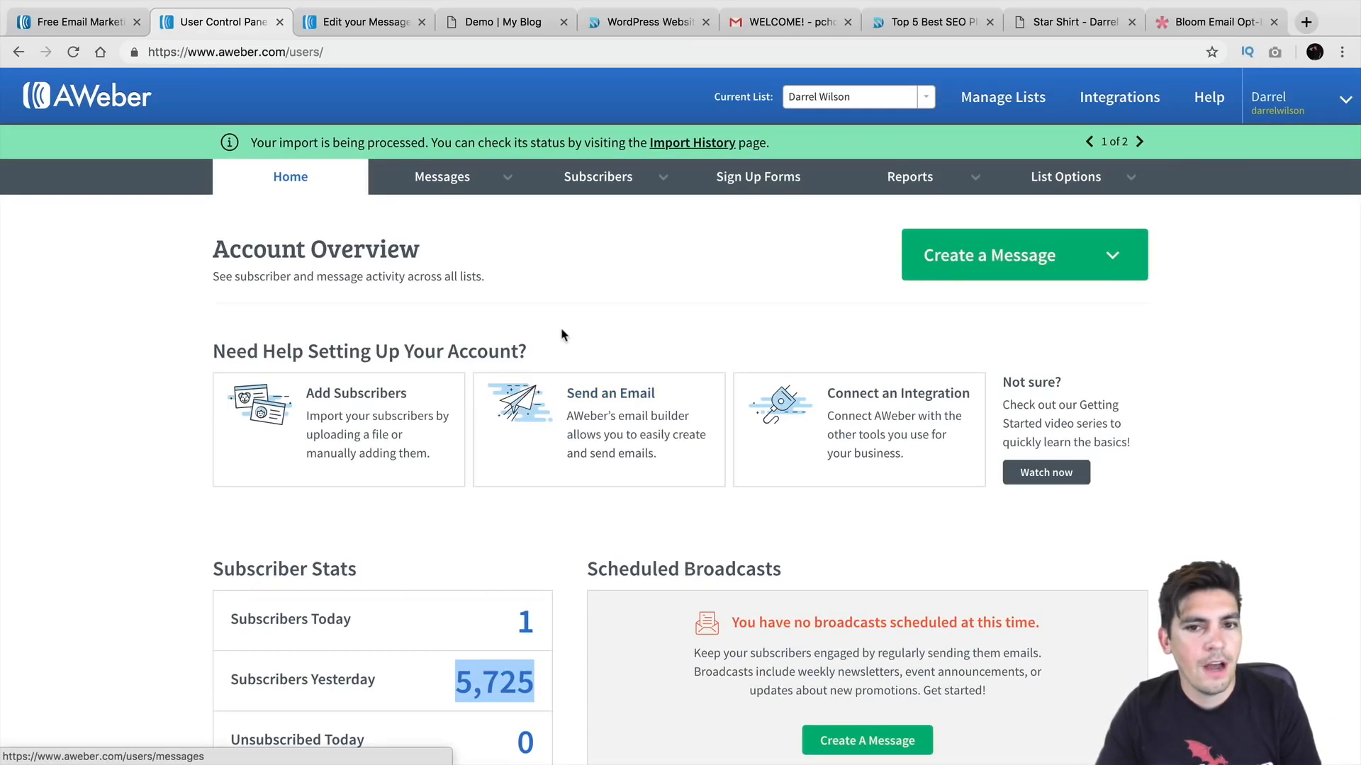
Step: Start a new message with Create a Message > Drag & Drop Email Builder
mouse_move(554, 182)
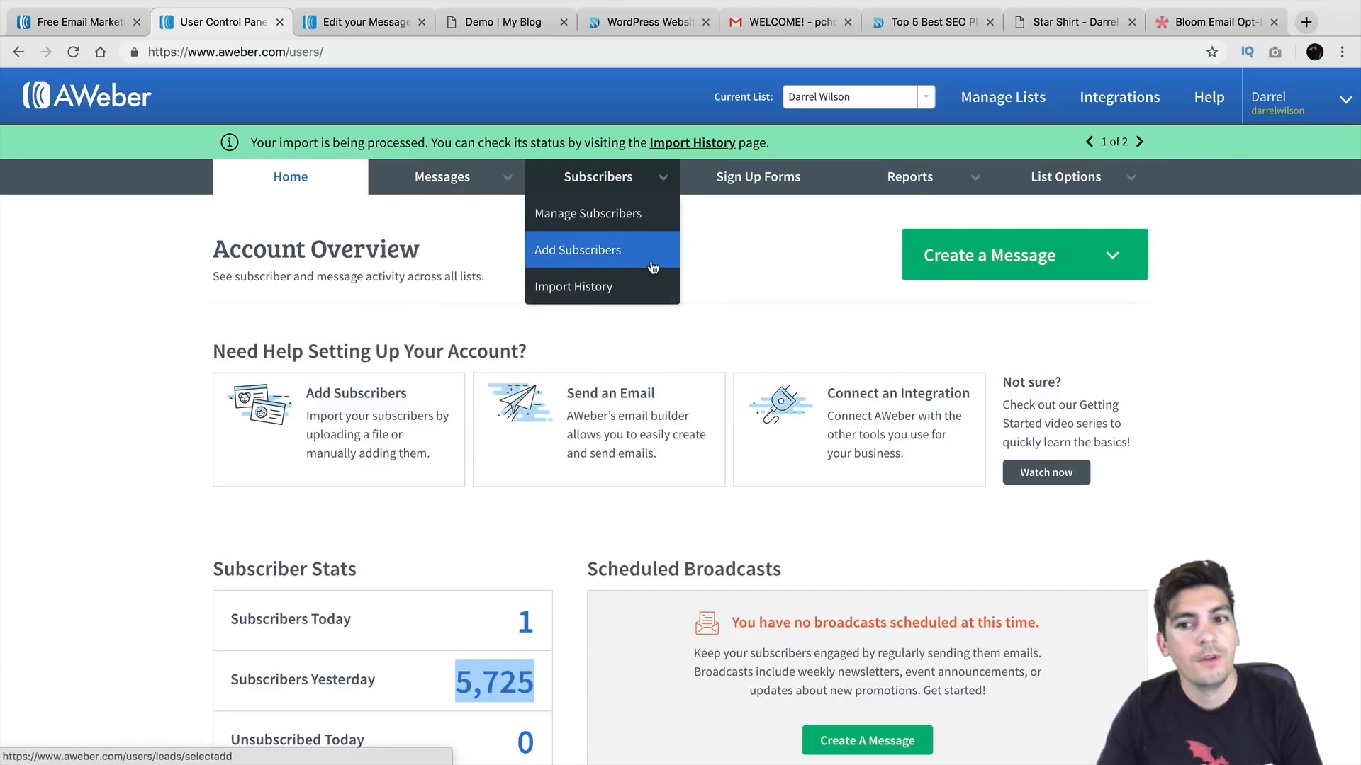
click(943, 264)
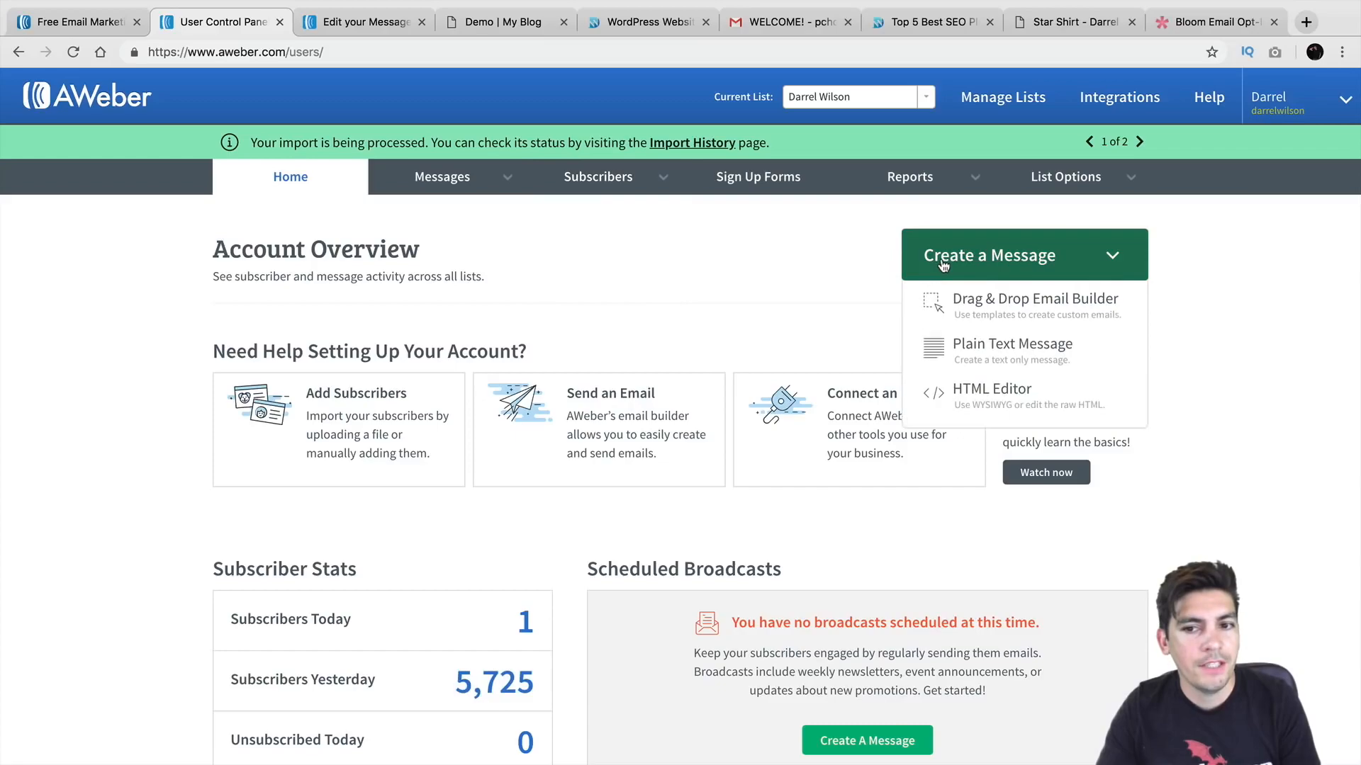
click(980, 310)
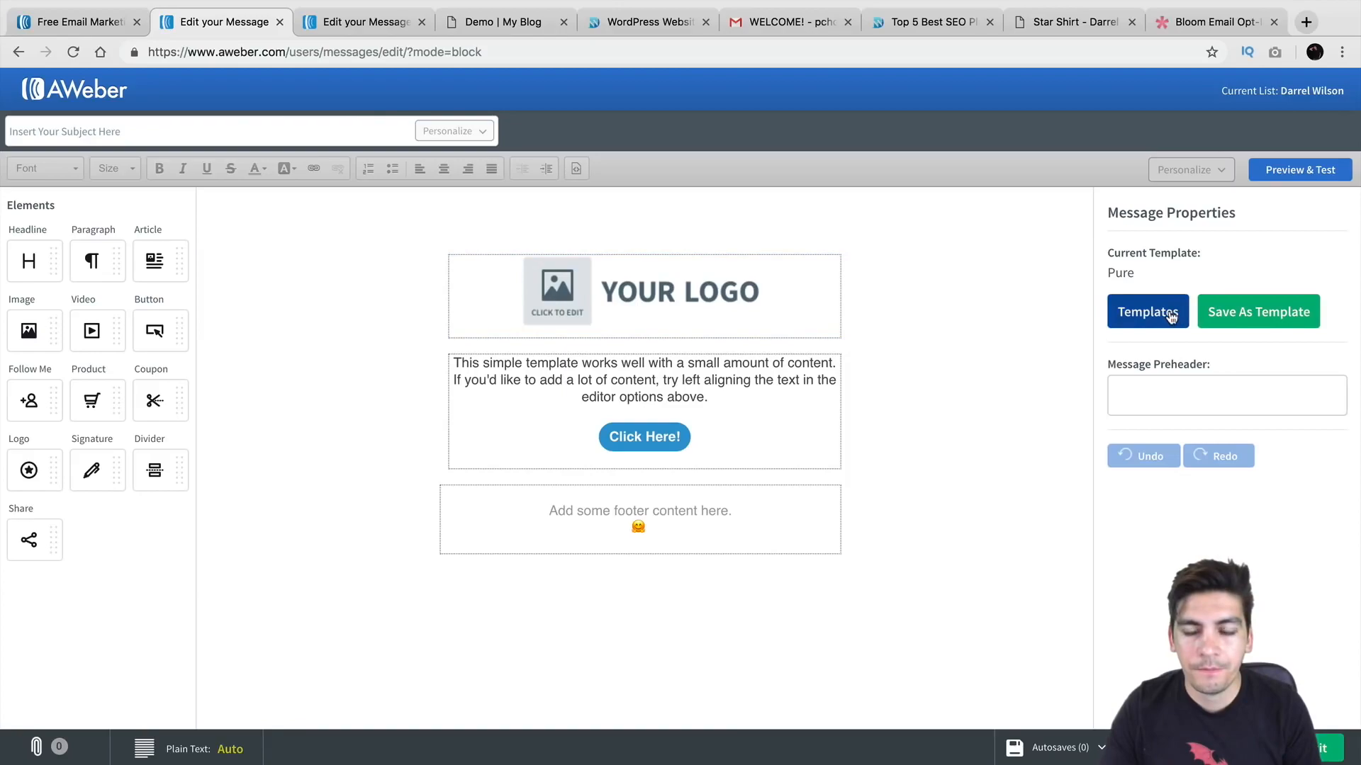
click(1143, 314)
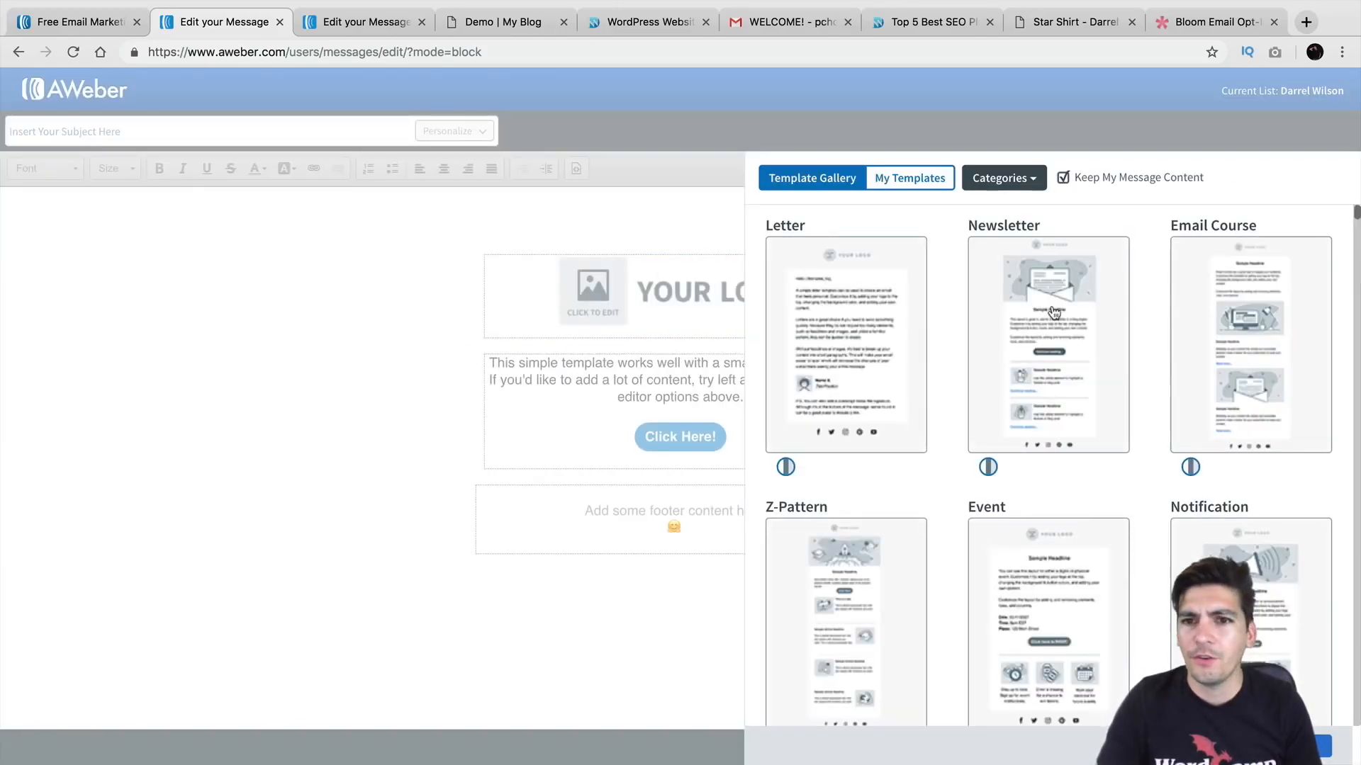
scroll(1053, 312, down, 1)
click(1063, 178)
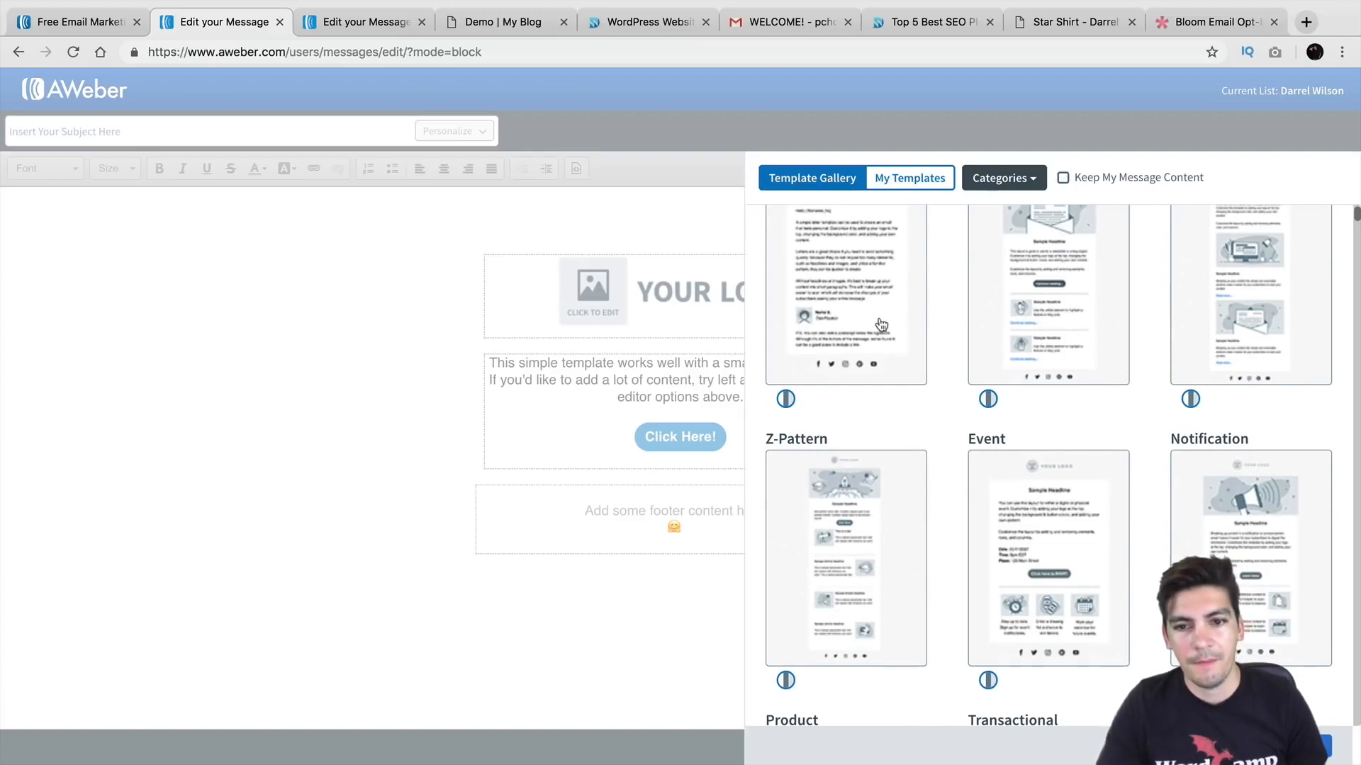
scroll(879, 325, down, 6)
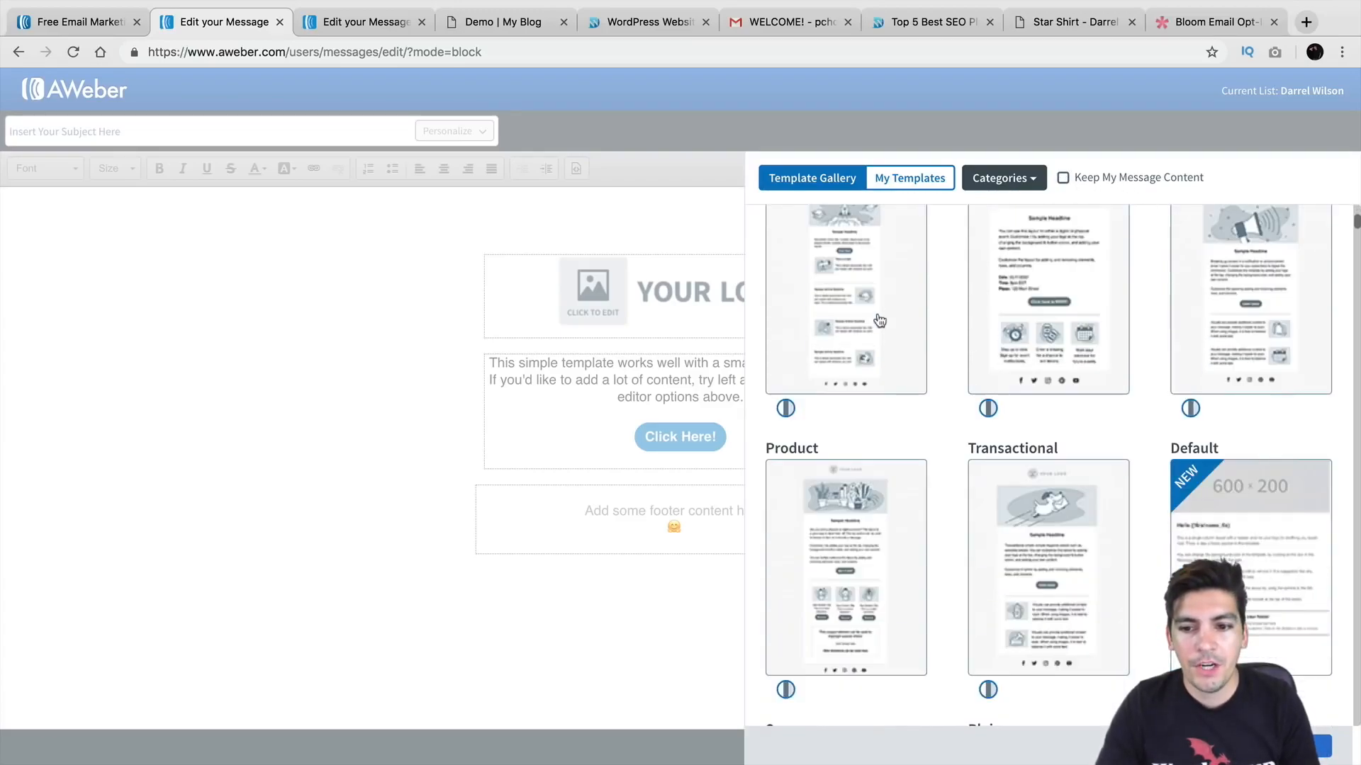
click(858, 418)
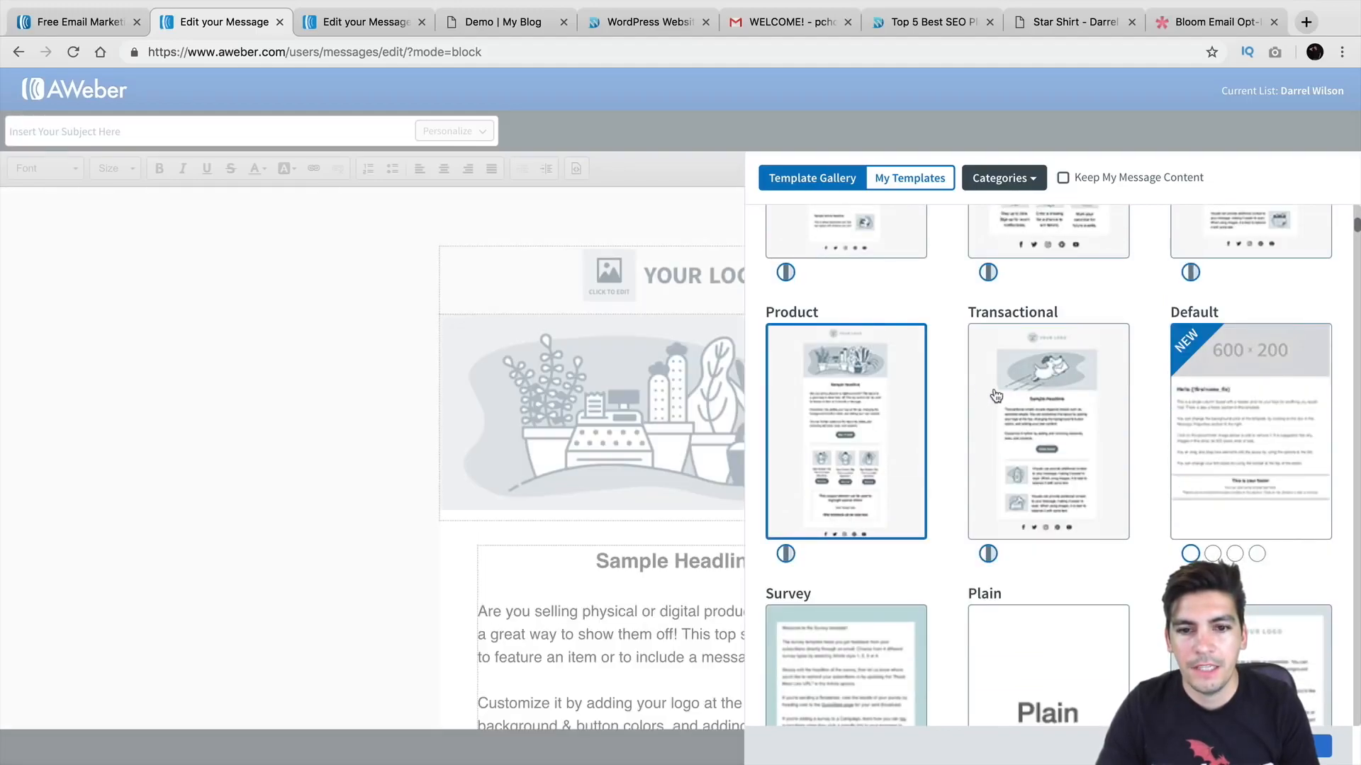
scroll(905, 395, down, 10)
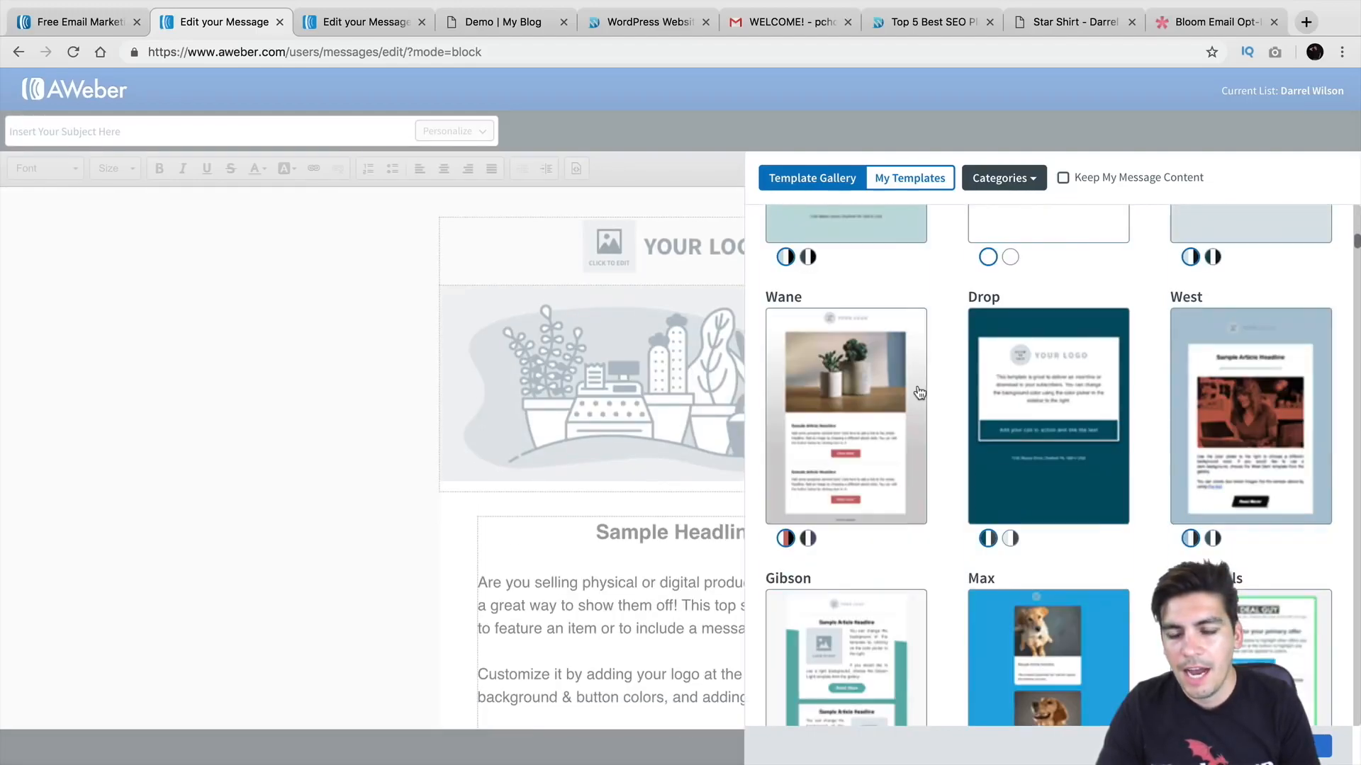
scroll(920, 393, down, 1)
click(1026, 303)
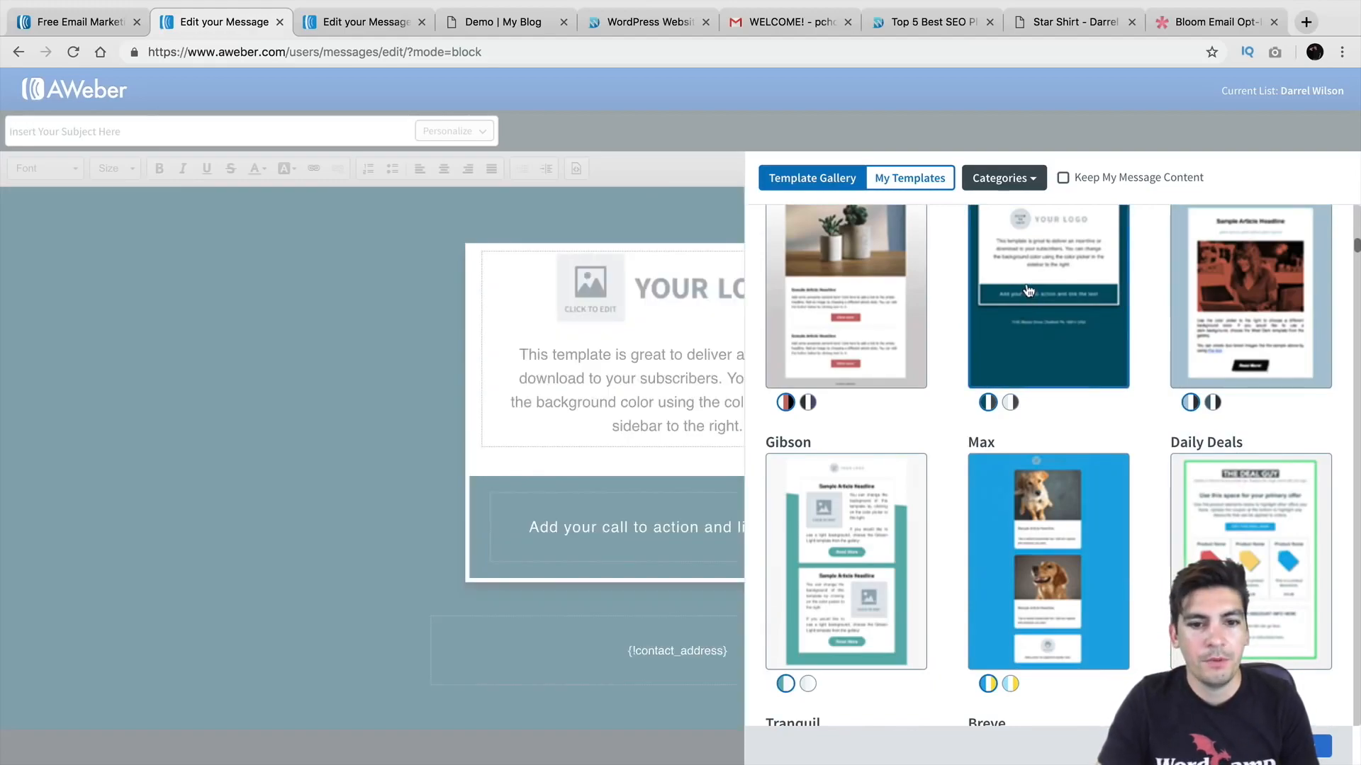
scroll(1028, 291, up, 16)
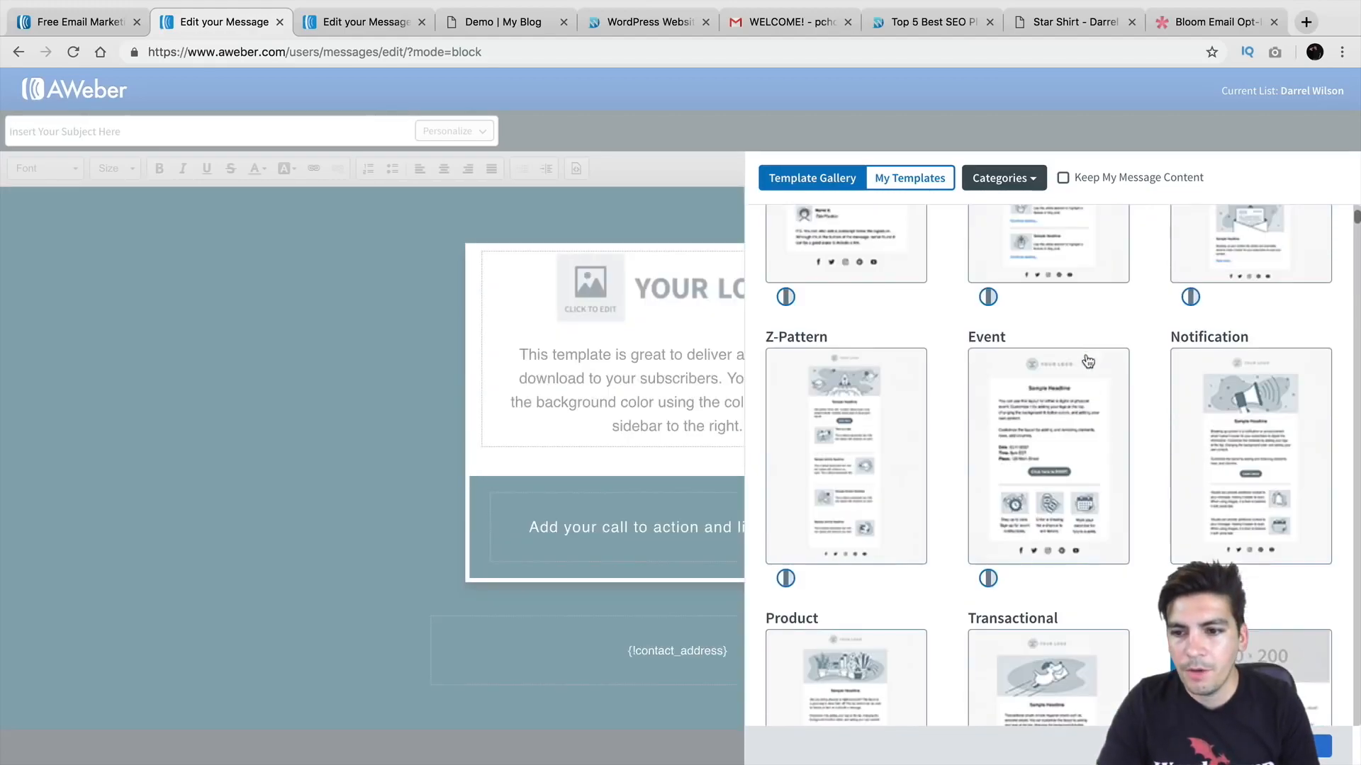
scroll(1084, 389, down, 15)
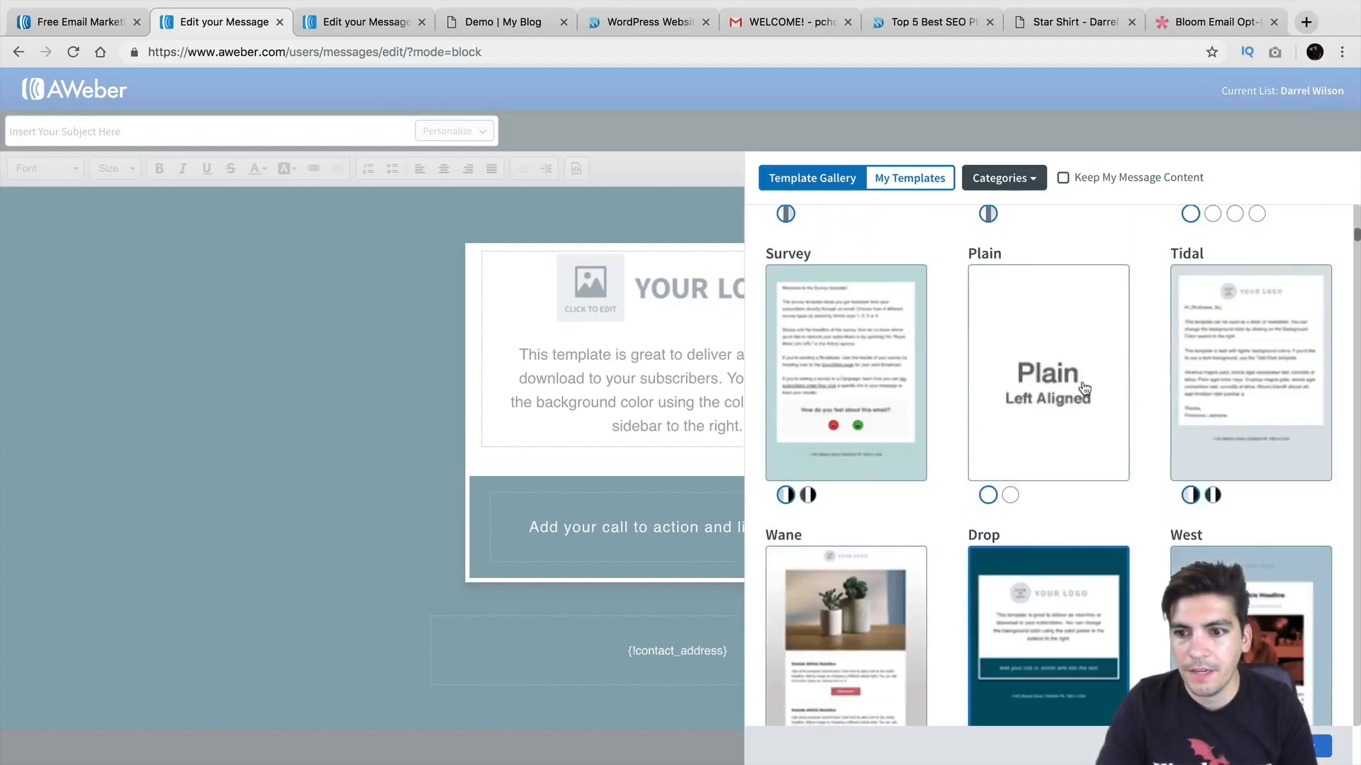
scroll(1070, 375, down, 1)
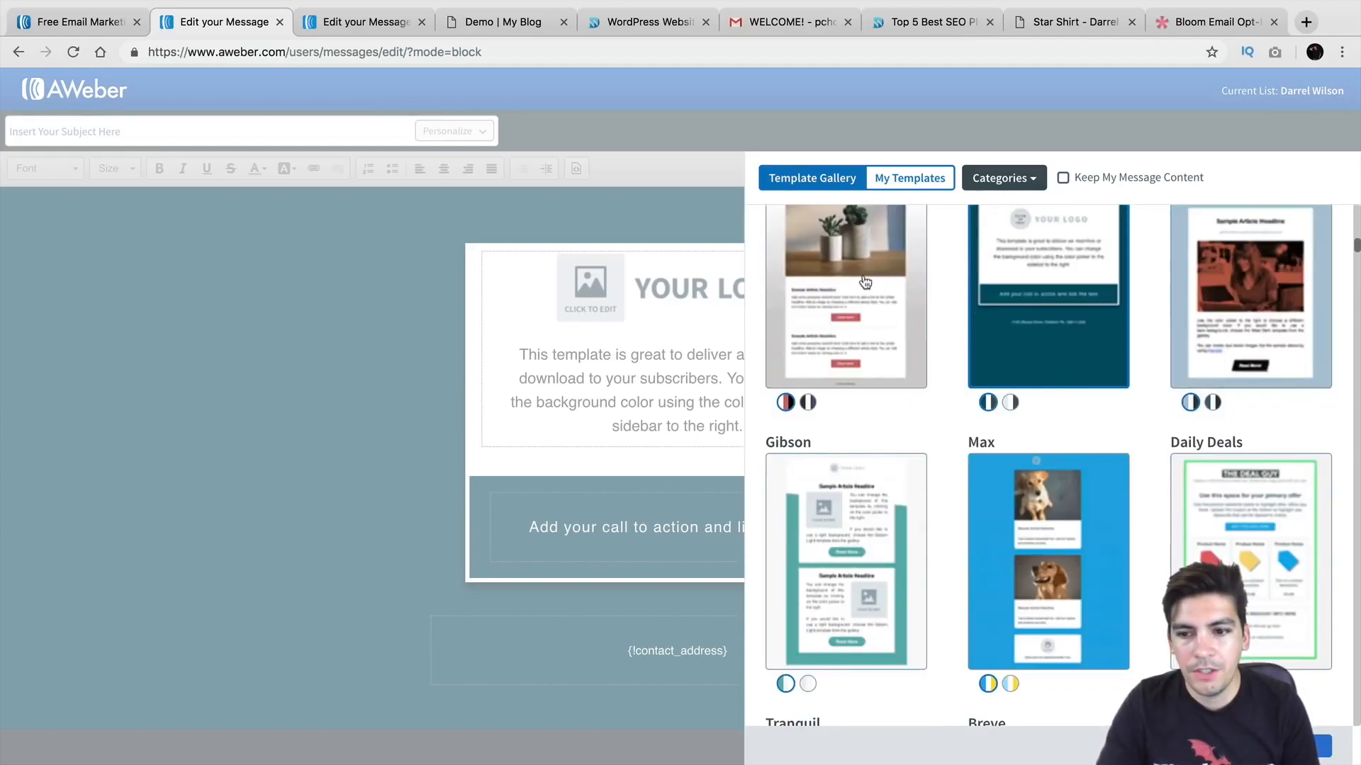
scroll(927, 386, down, 2)
click(924, 387)
scroll(927, 384, down, 8)
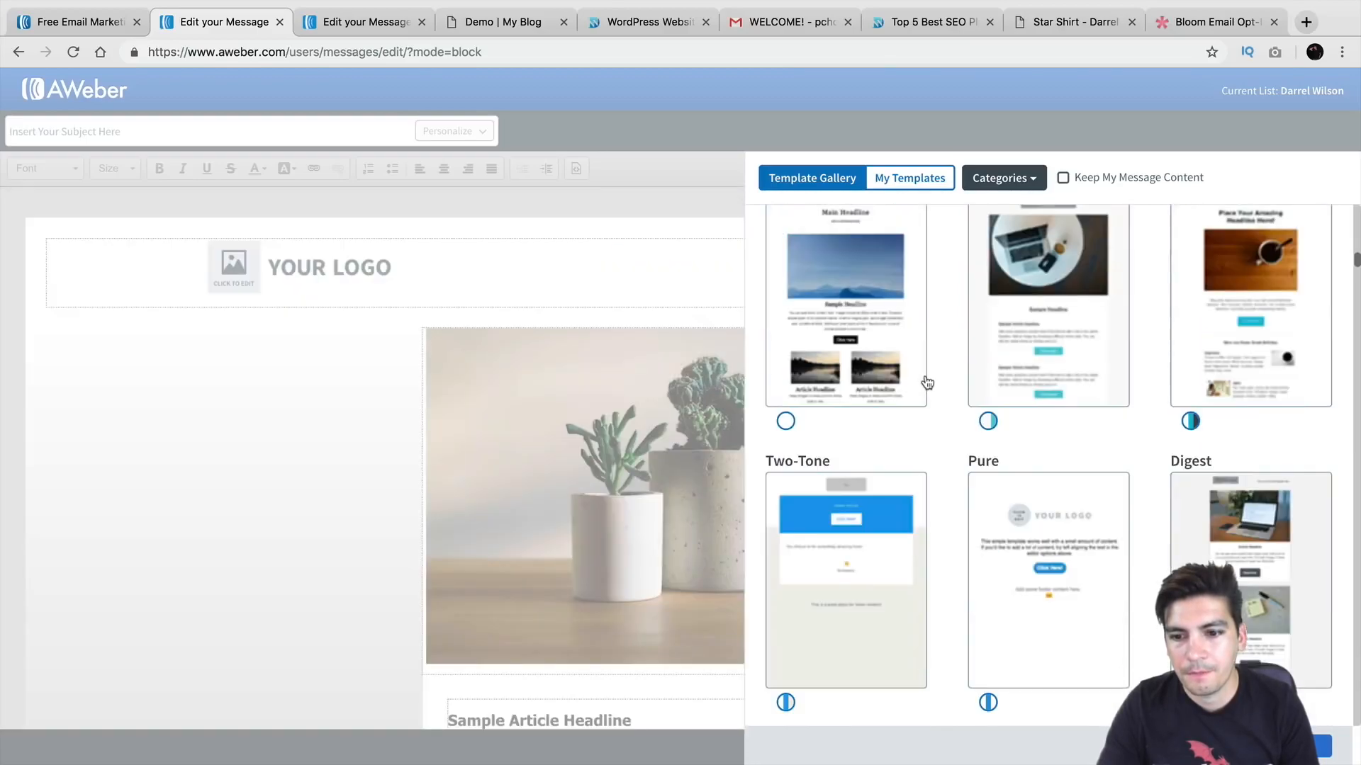
click(1027, 438)
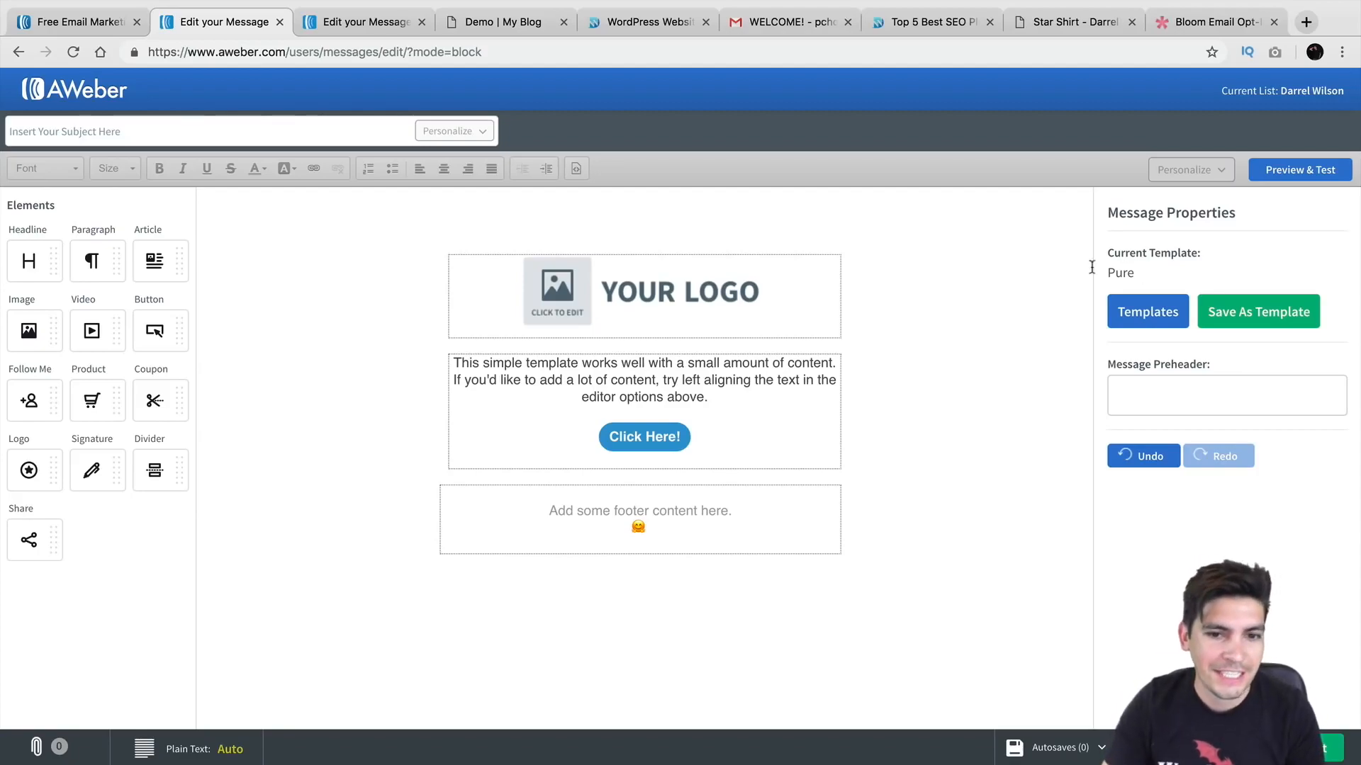
Step: Swap the logo placeholder for the uploaded logo from My Images, resized to 234 px wide
click(677, 305)
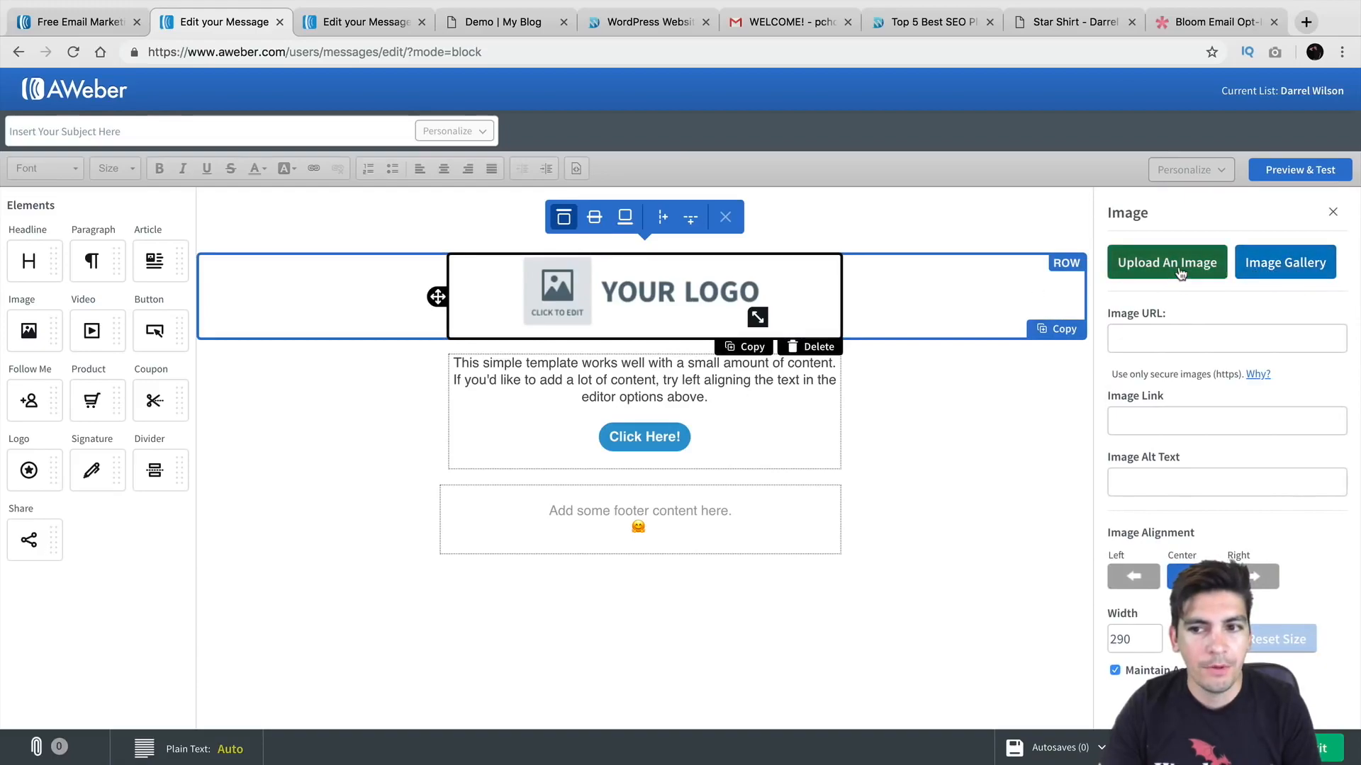
click(1256, 270)
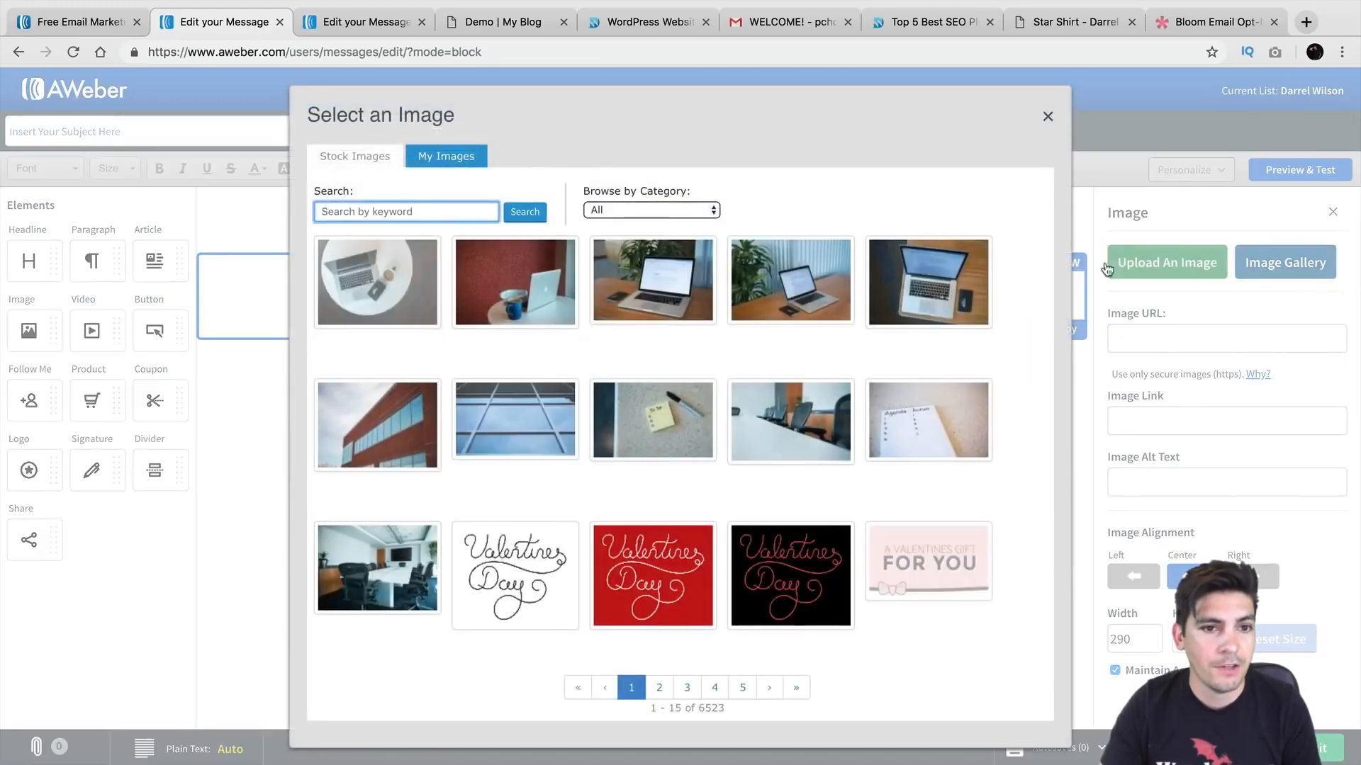
click(450, 159)
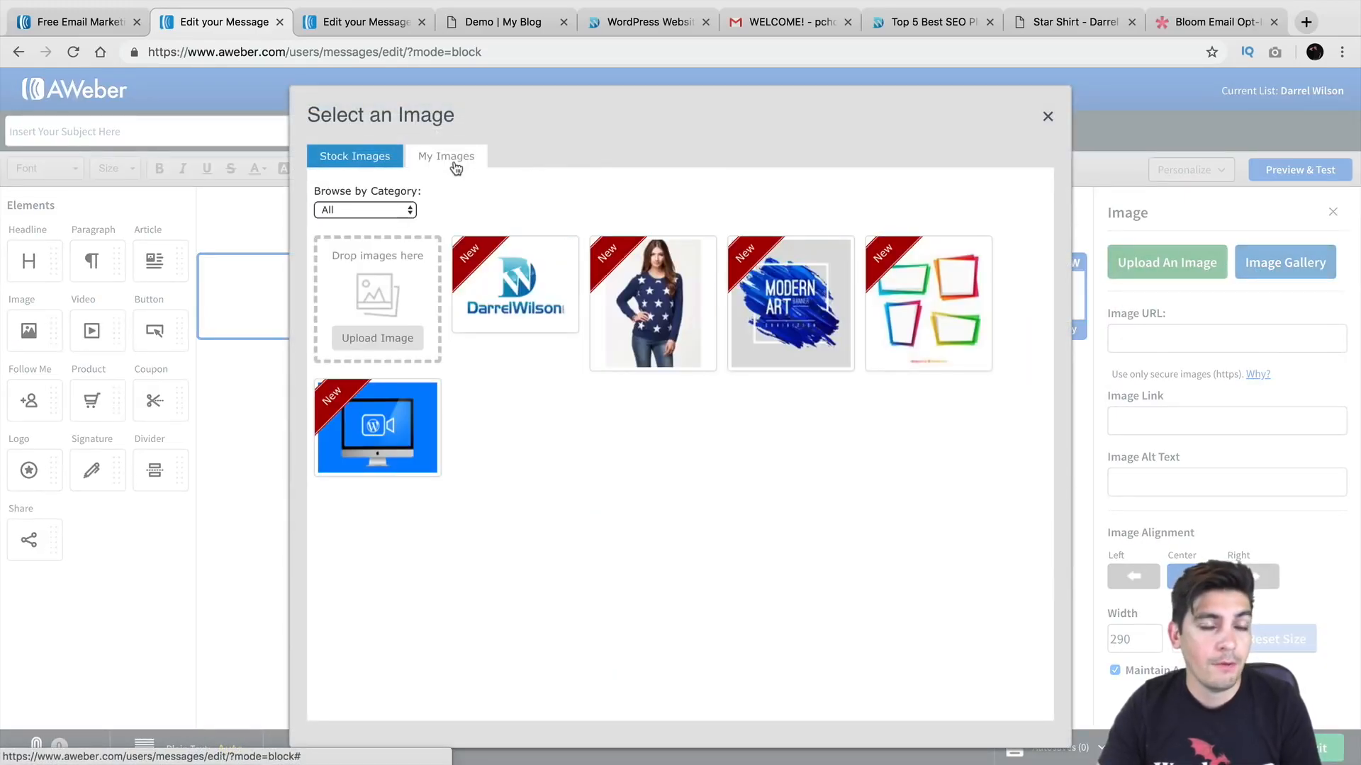
click(524, 282)
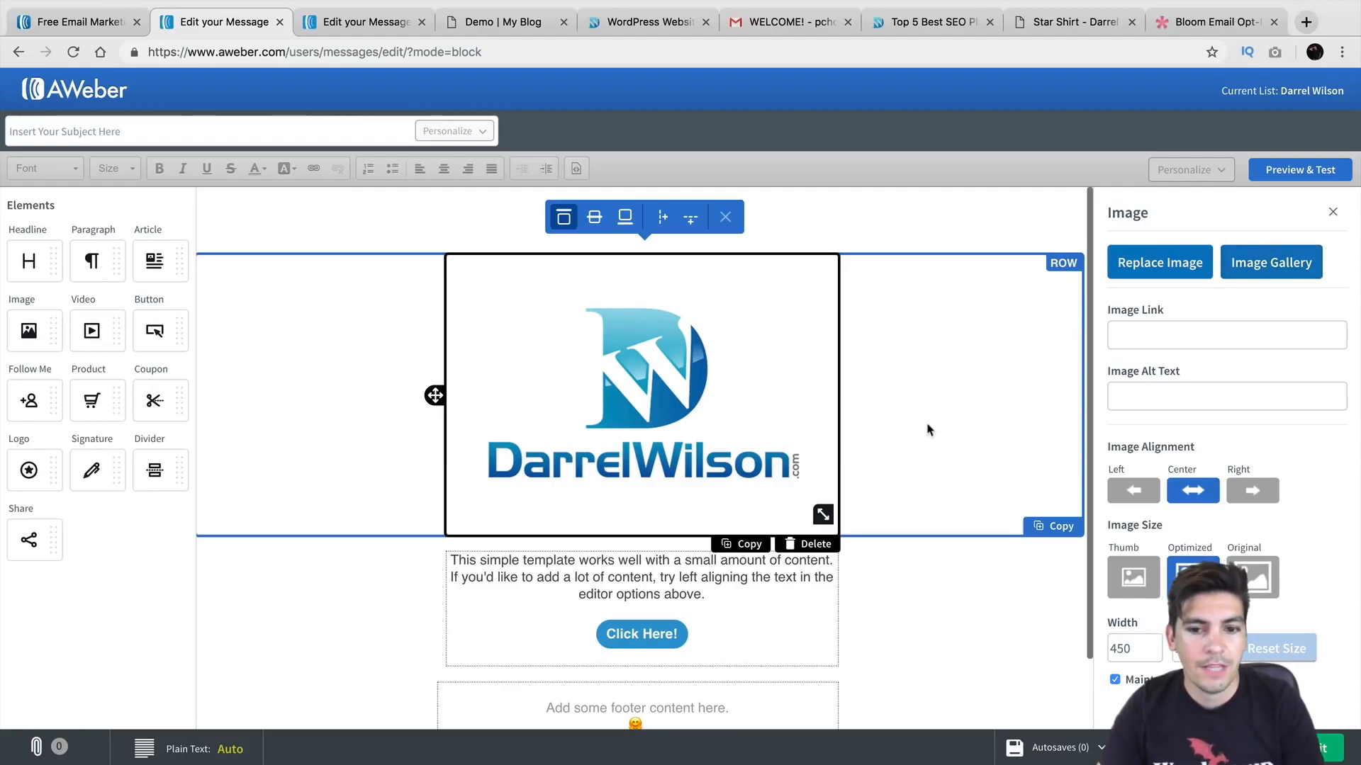
drag(818, 509, 737, 387)
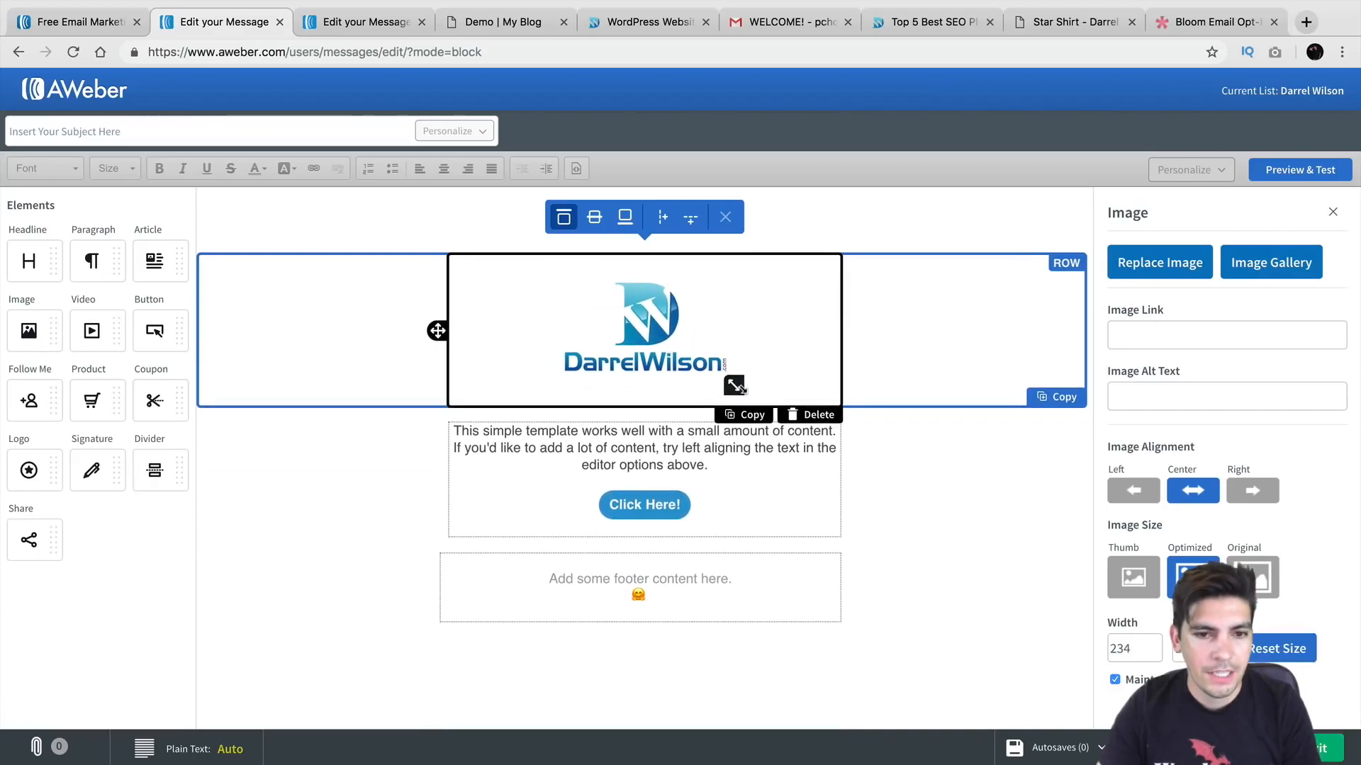
Step: Try image, article and coupon blocks below the paragraph, then delete all three
click(676, 434)
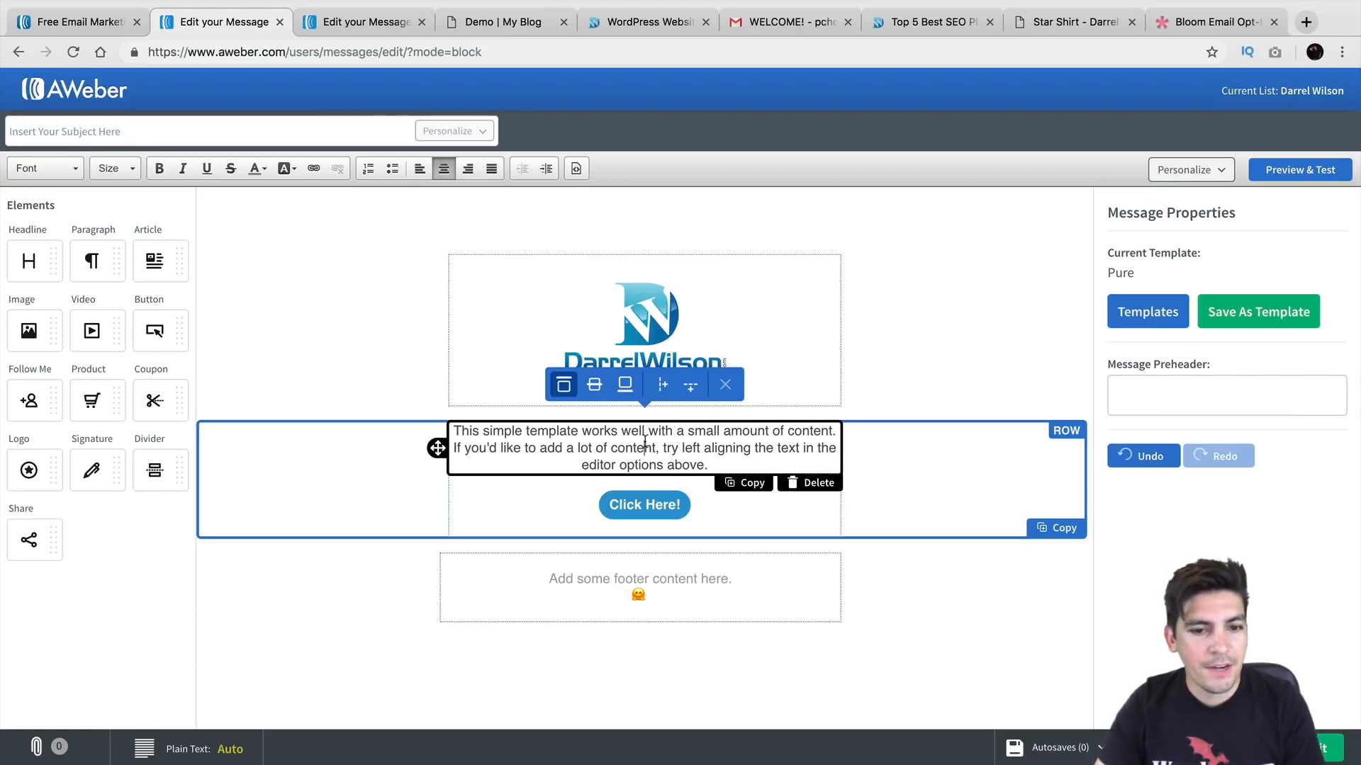
triple_click(645, 443)
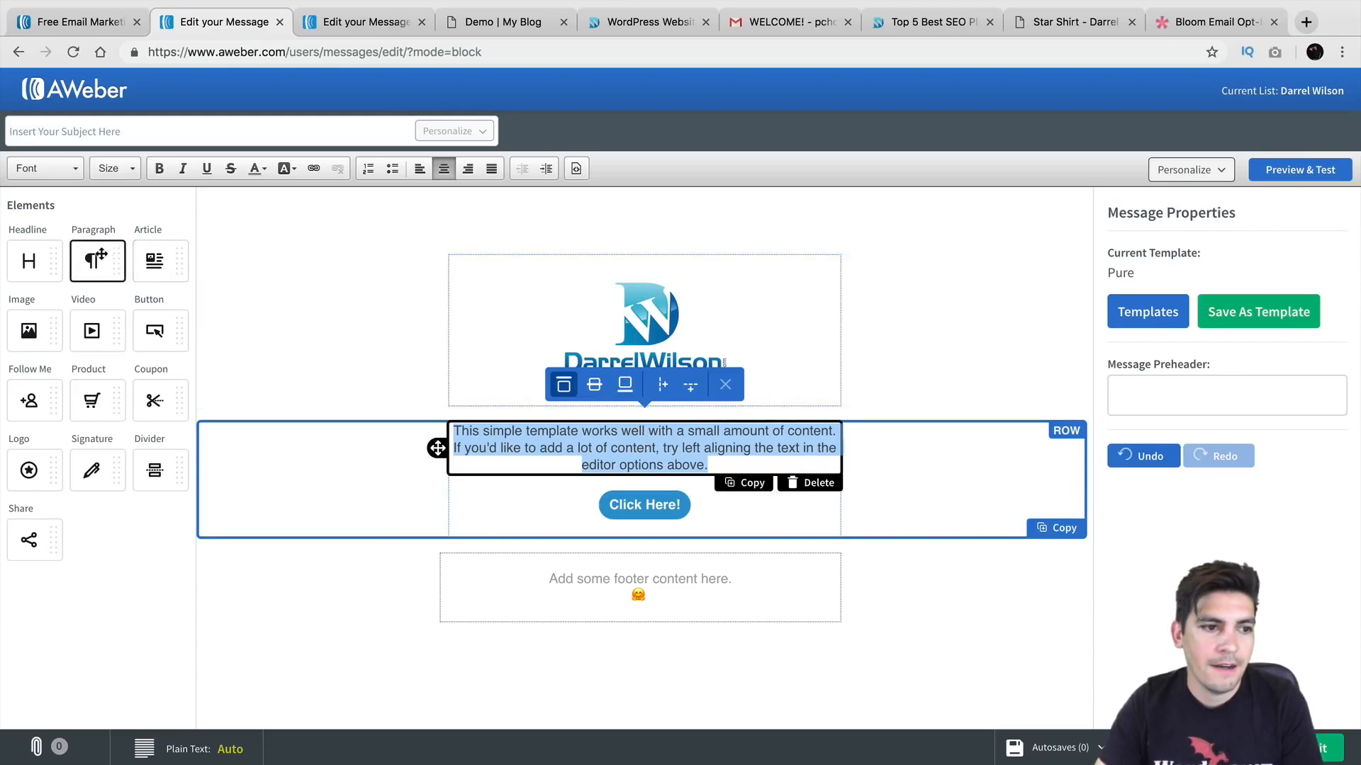
drag(46, 315, 588, 453)
drag(155, 261, 588, 633)
scroll(566, 542, down, 4)
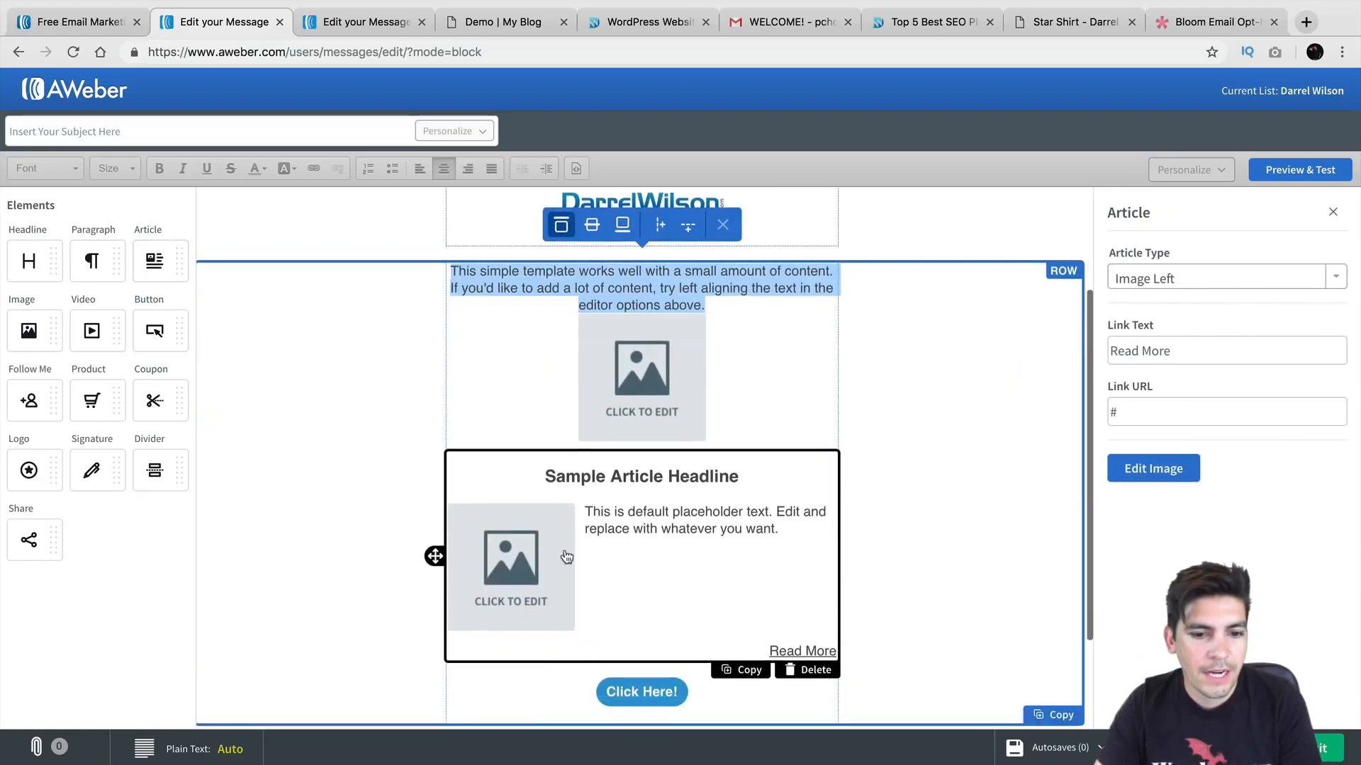
drag(158, 398, 538, 530)
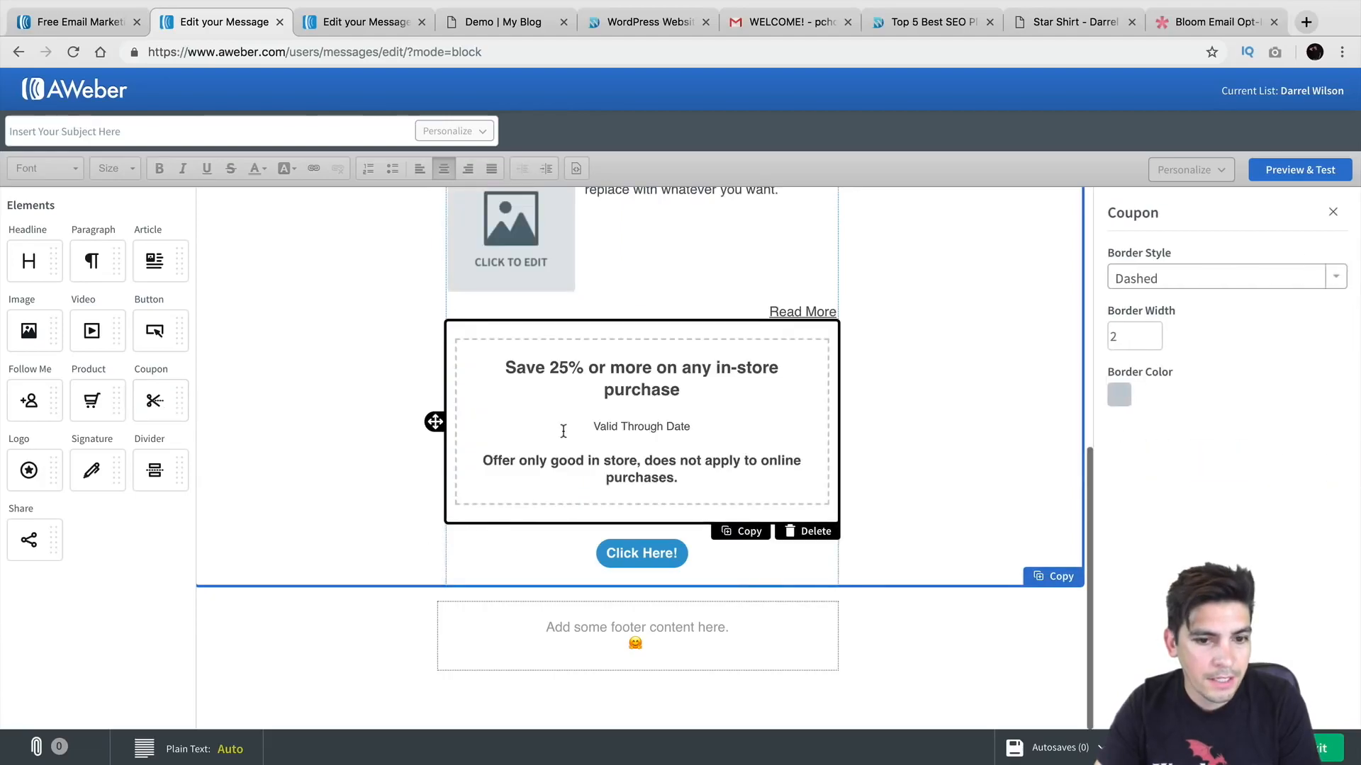
click(806, 539)
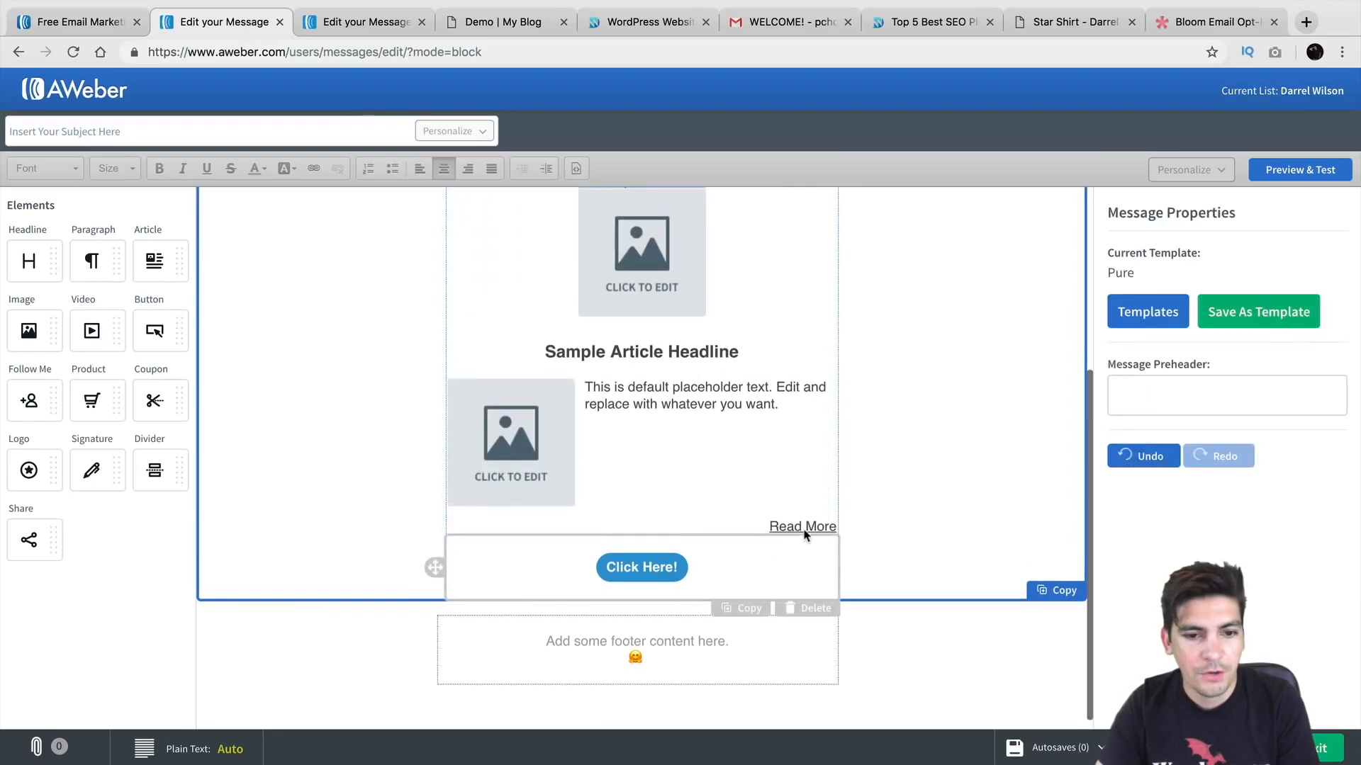
click(817, 599)
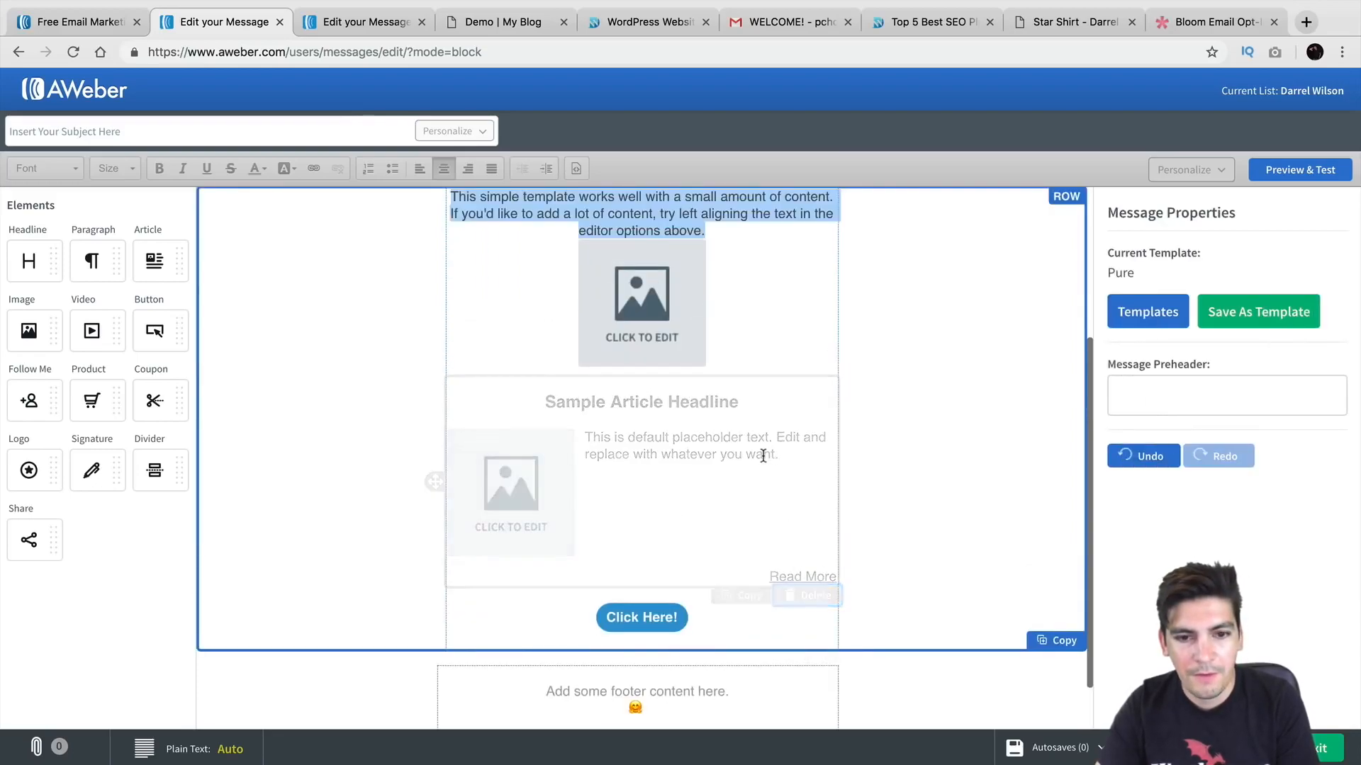
click(817, 621)
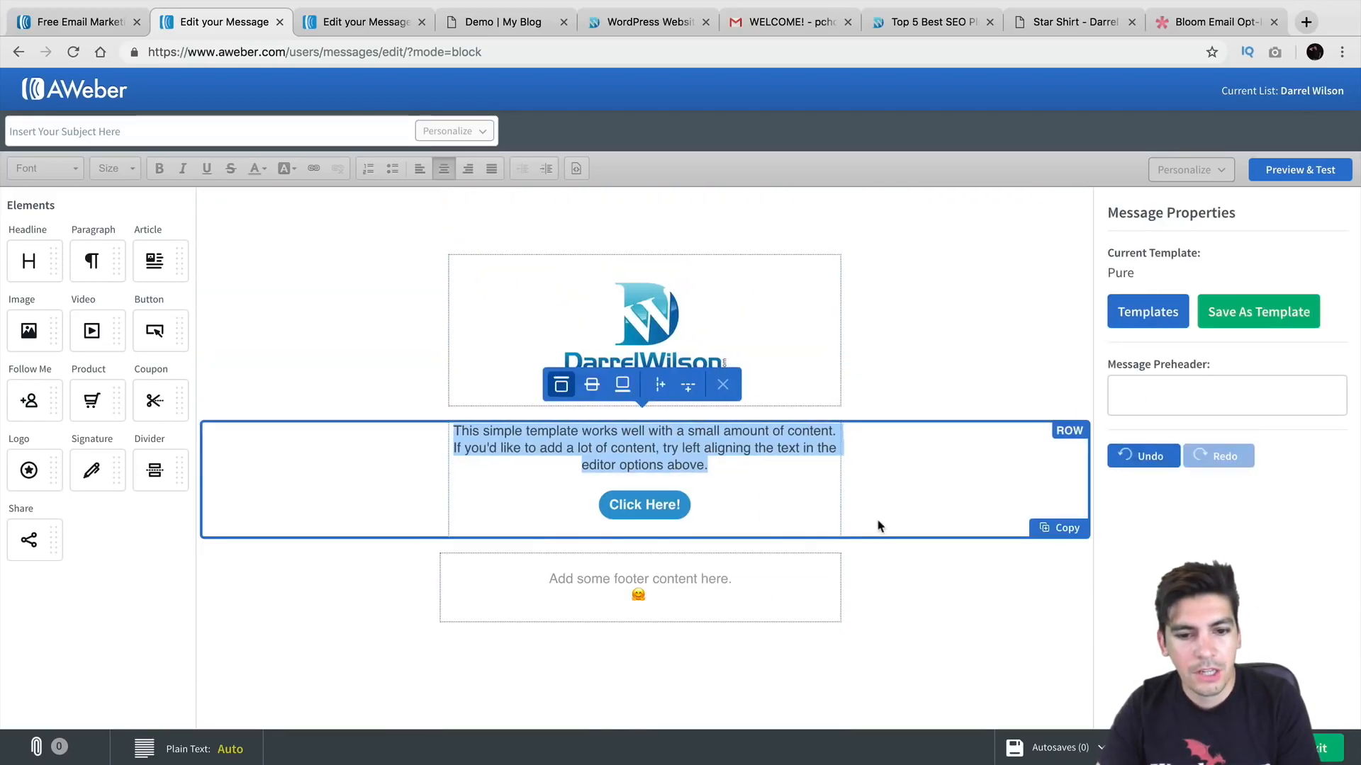
Step: Replace the paragraph text with 'this is a great tutorial make sure to like it'
click(724, 457)
text(this is a great tutorial make sure to like it you)
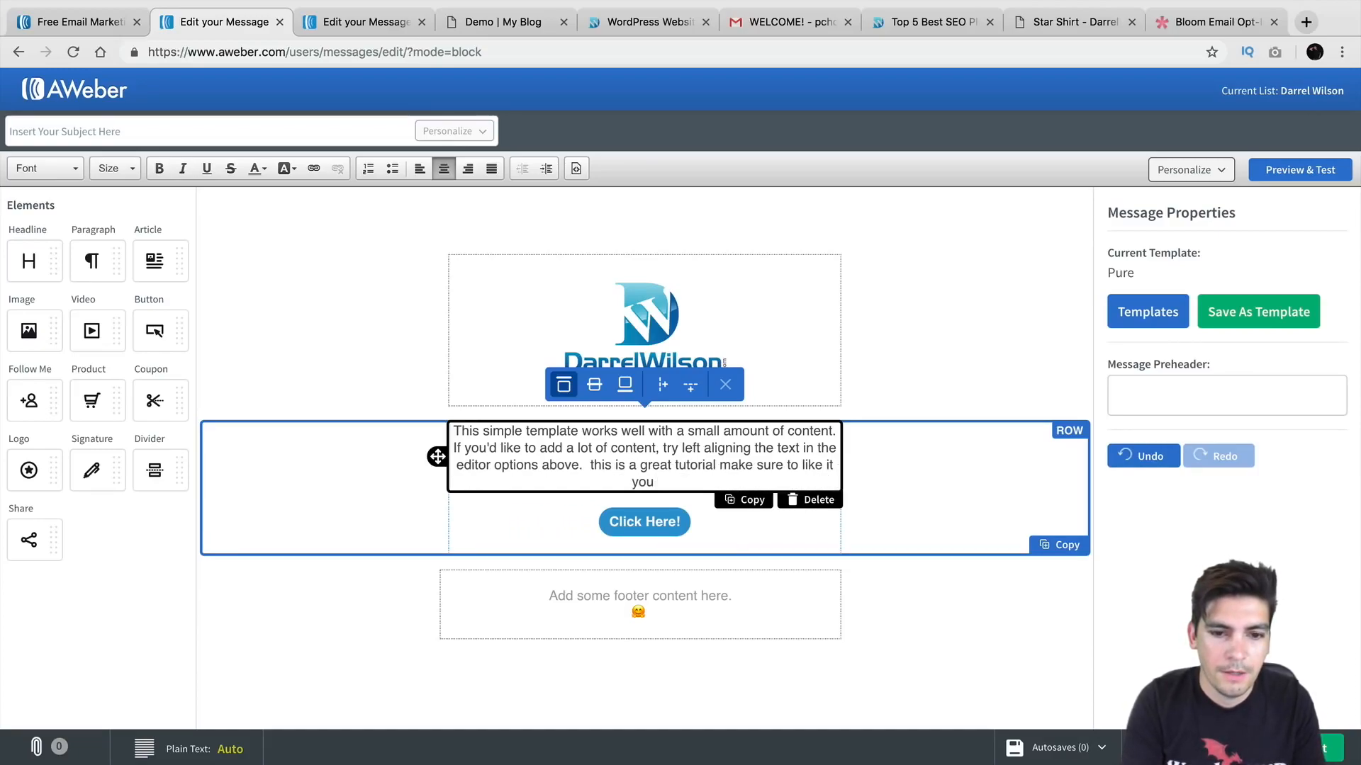
key(BackSpace)
key(BackSpace)
key(BackSpace)
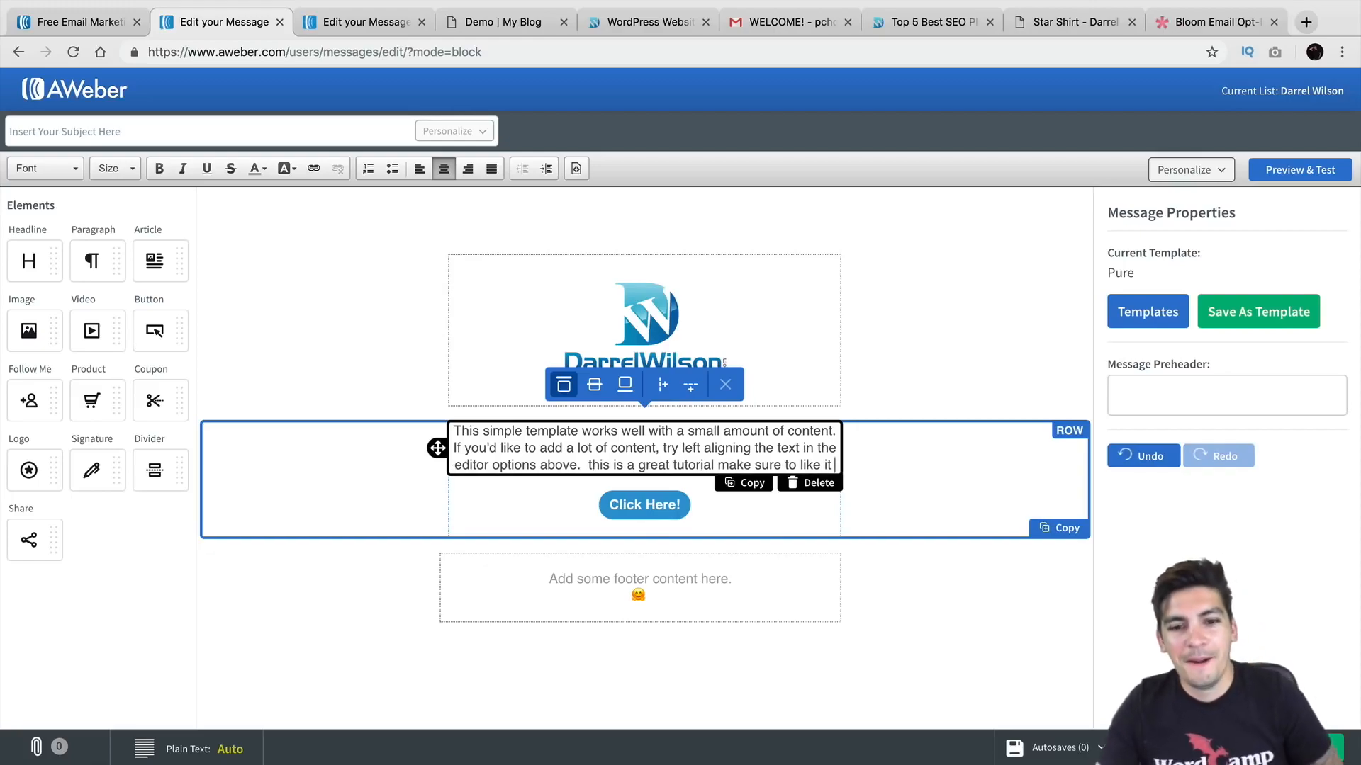
Step: Bring up the Click Here! button's settings, then go to the WordPress blog's admin Dashboard
click(679, 509)
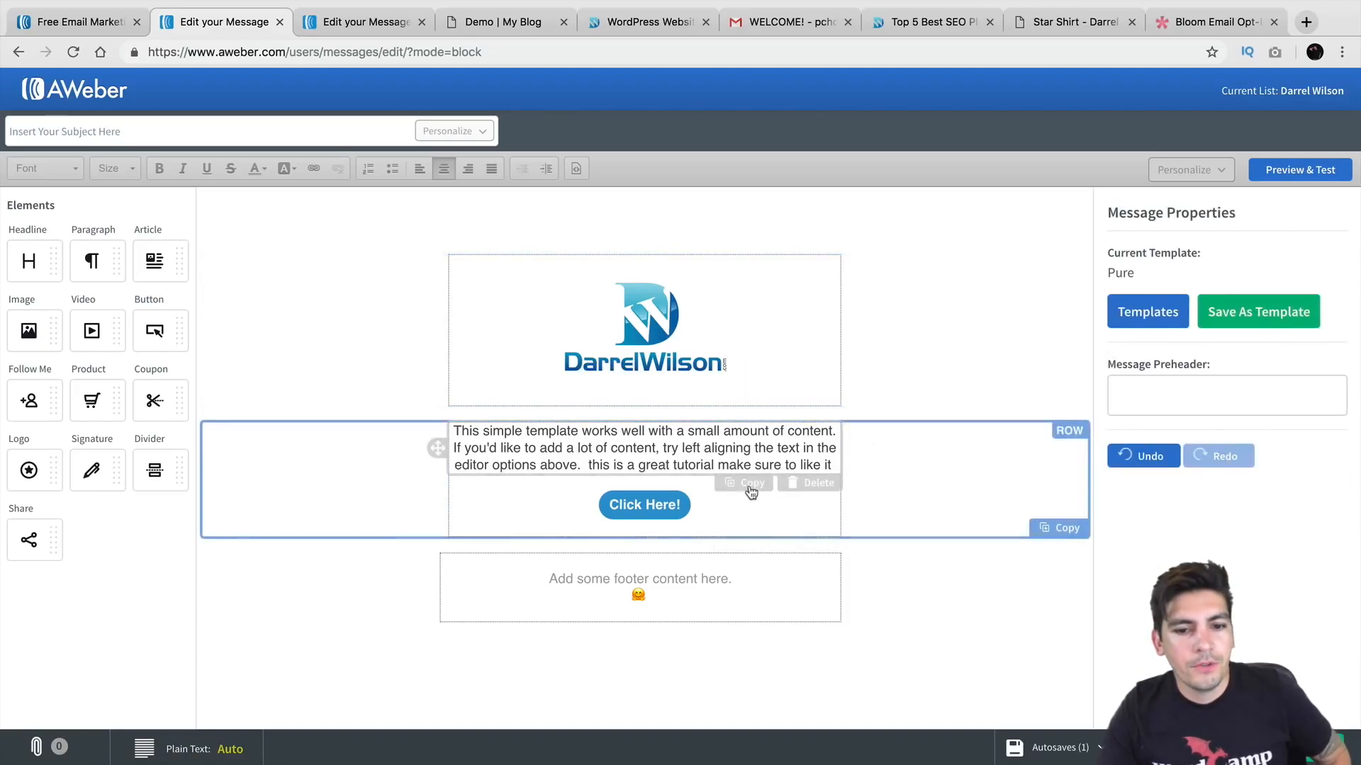
click(731, 510)
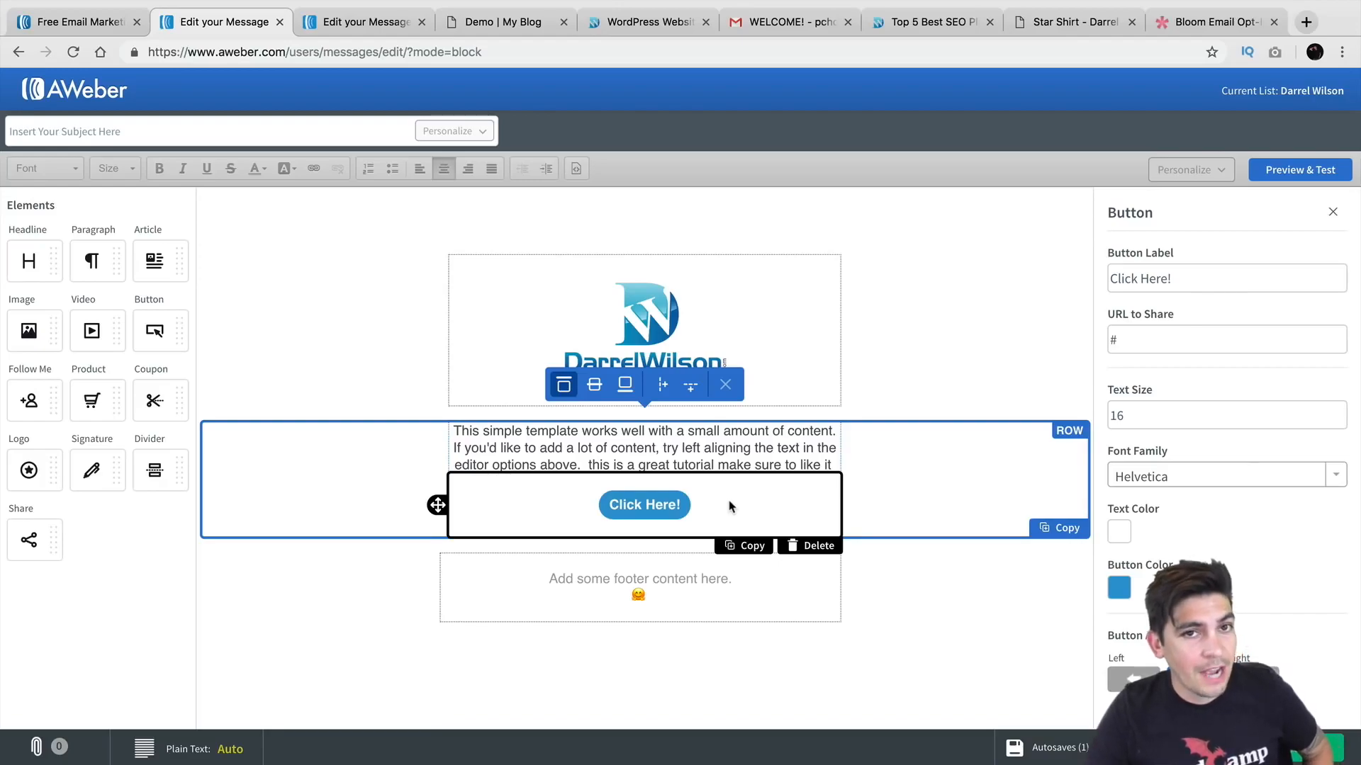
drag(650, 32, 369, 25)
click(87, 110)
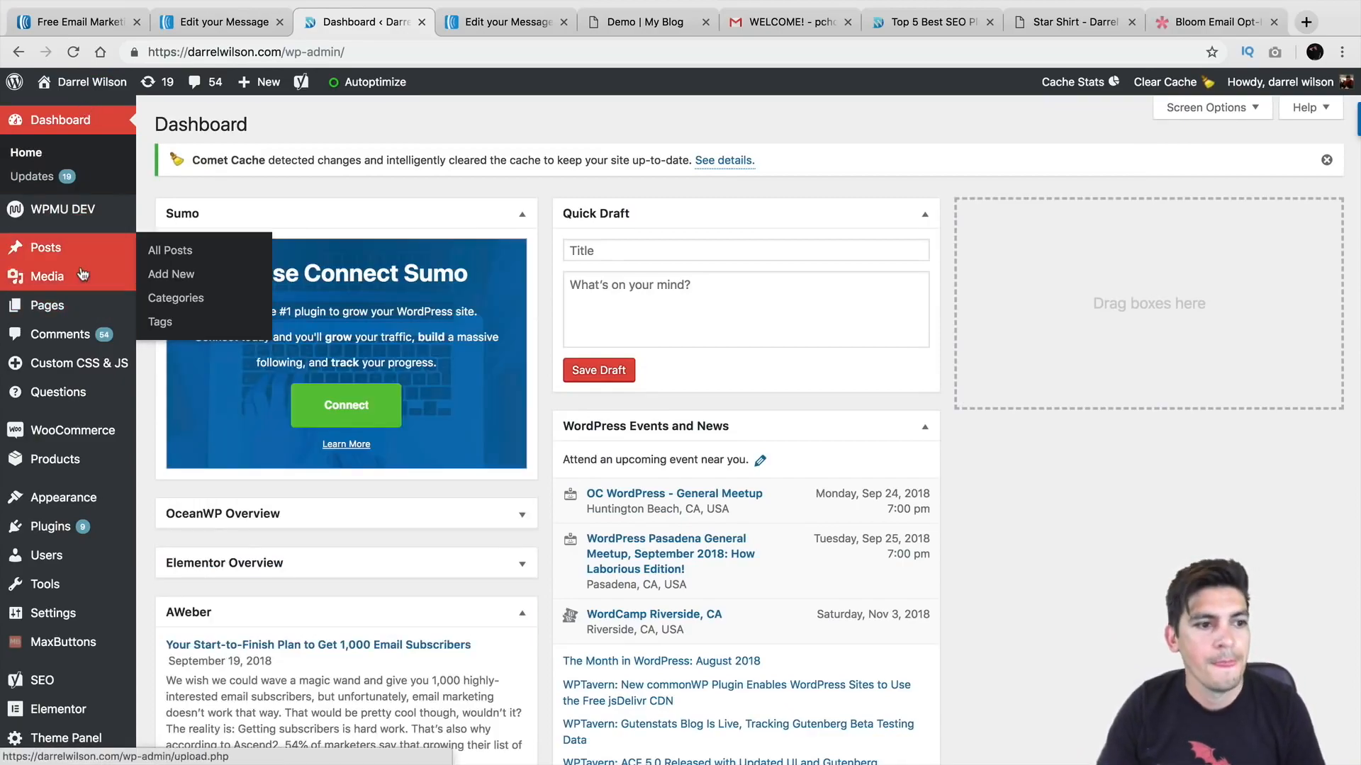
Step: Open the Media Library and browse for the members CSV export, then cancel the upload
mouse_move(39, 282)
click(168, 282)
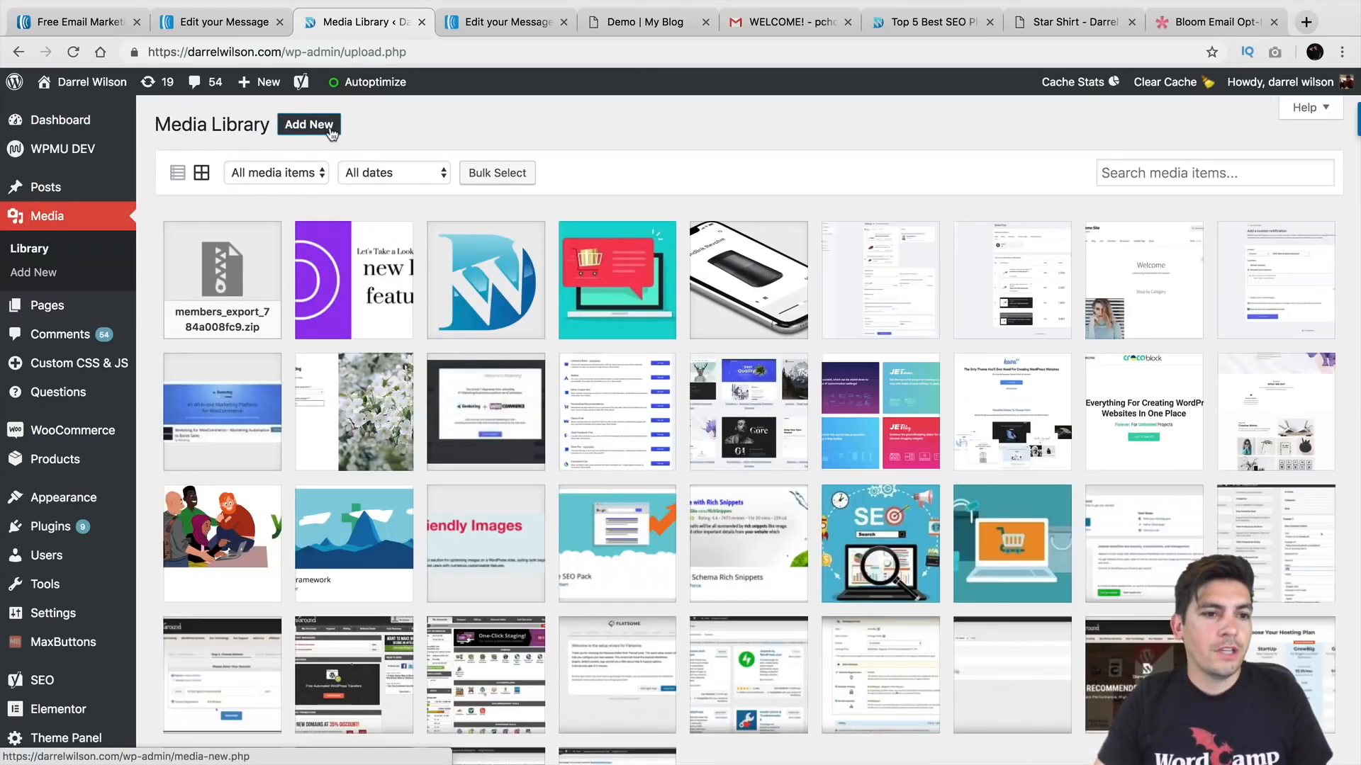
click(330, 129)
click(705, 260)
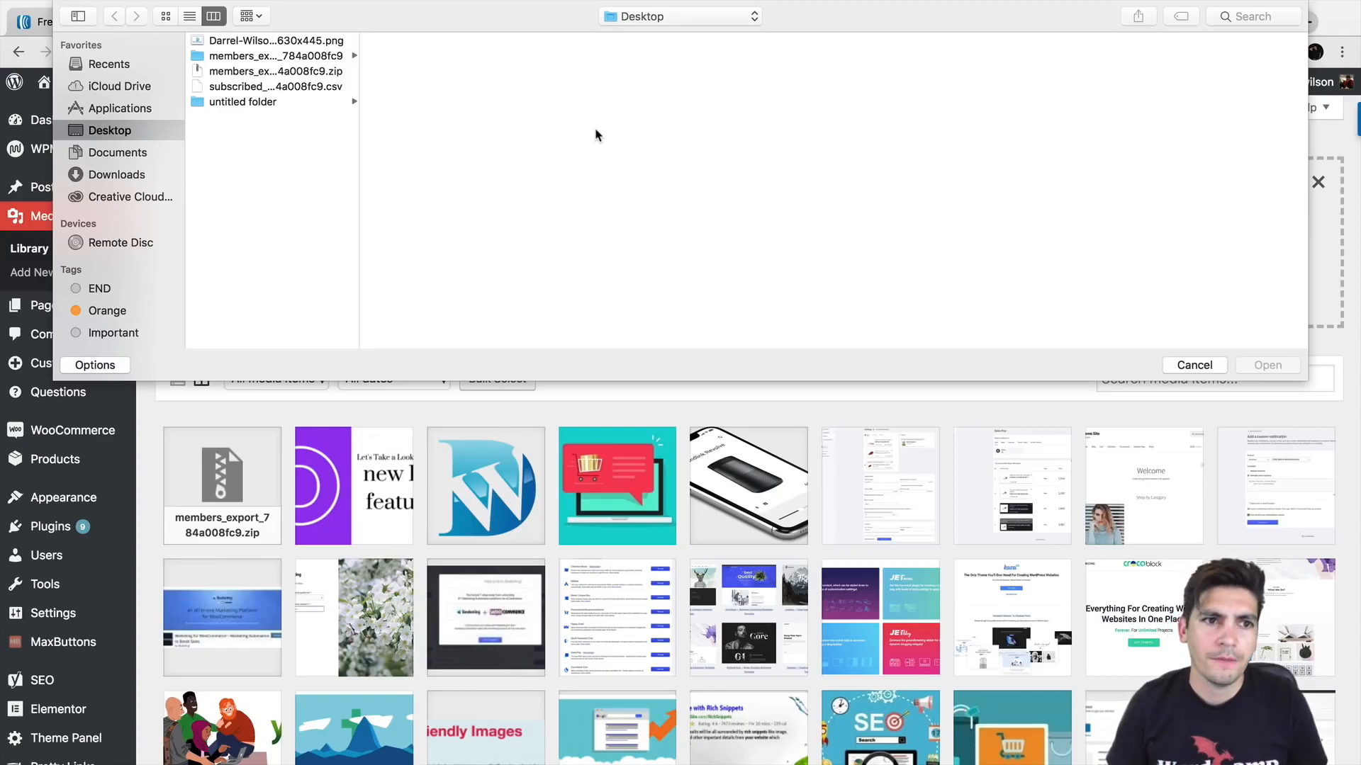
click(331, 72)
click(331, 88)
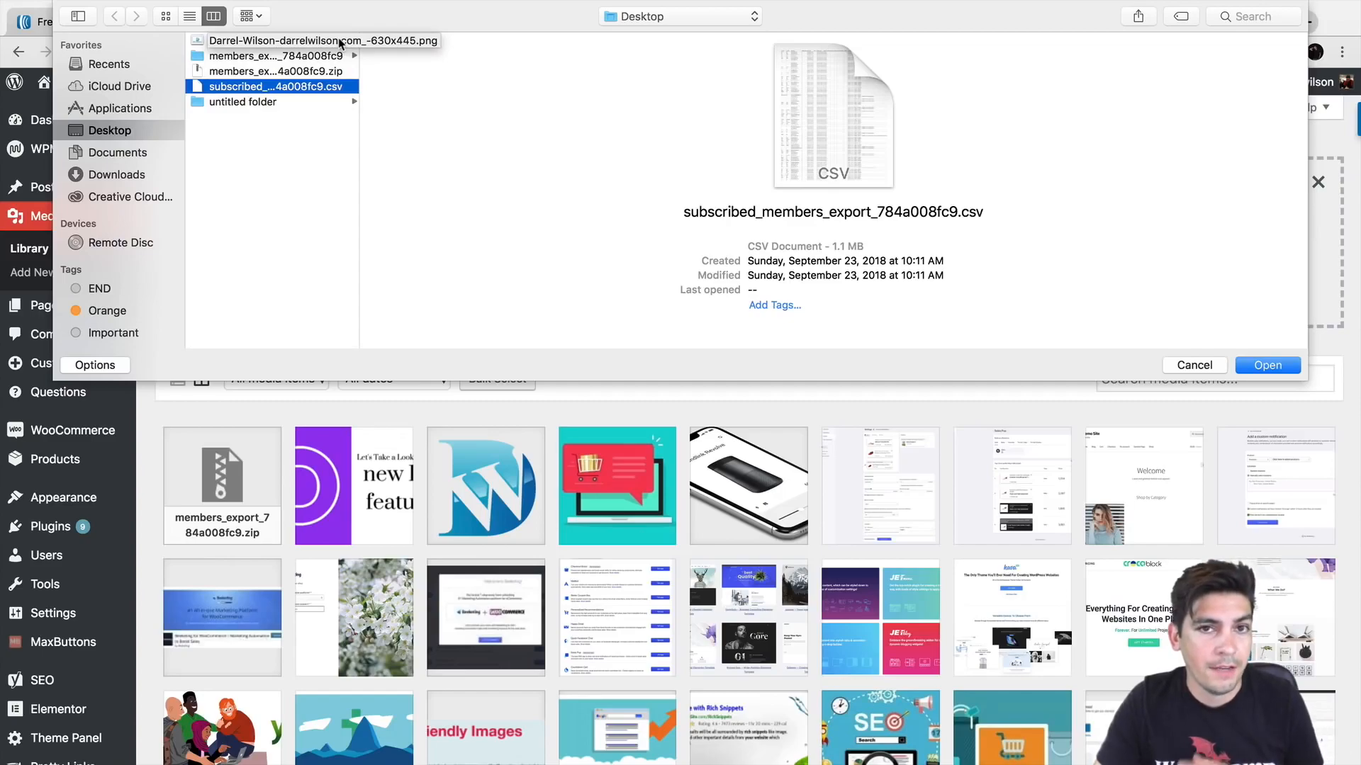
click(1178, 365)
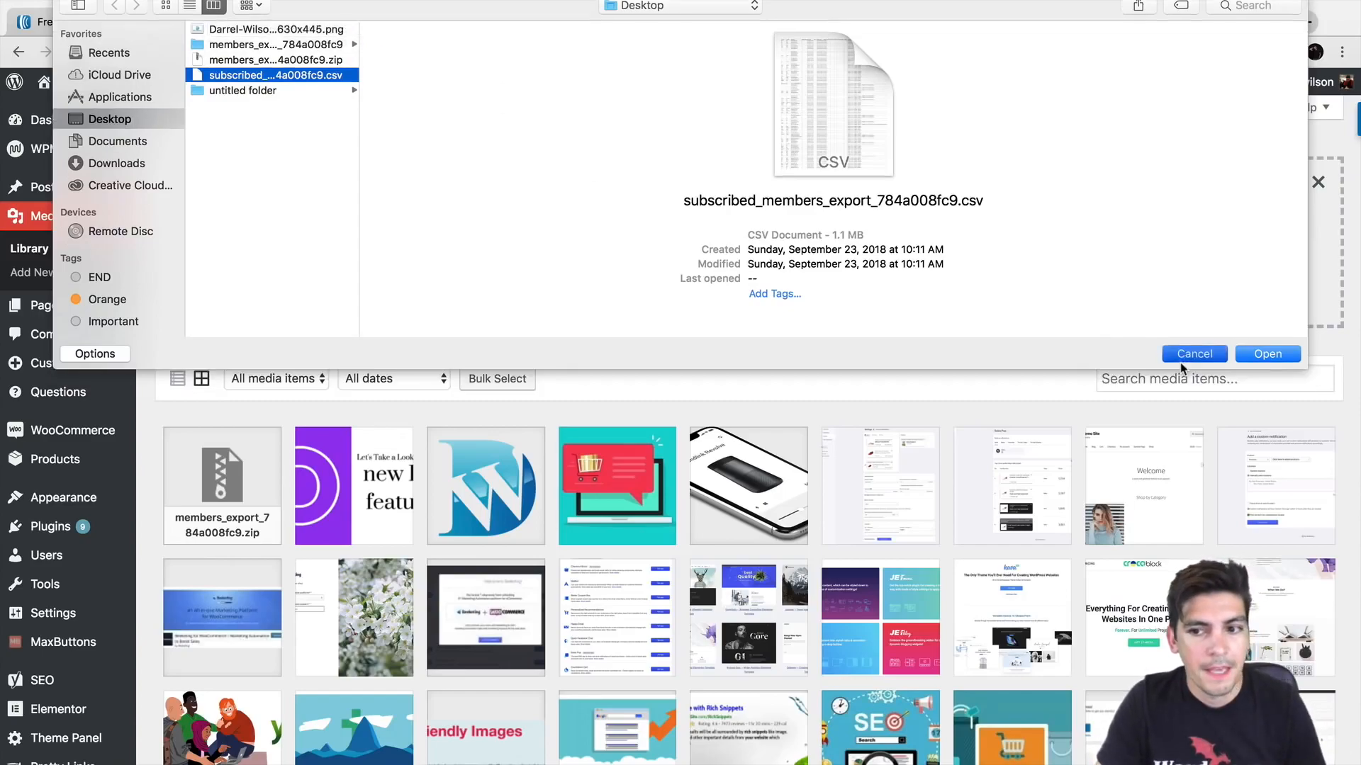
Step: Copy the members_export_784a008fc9.zip attachment's URL and close its details
click(238, 475)
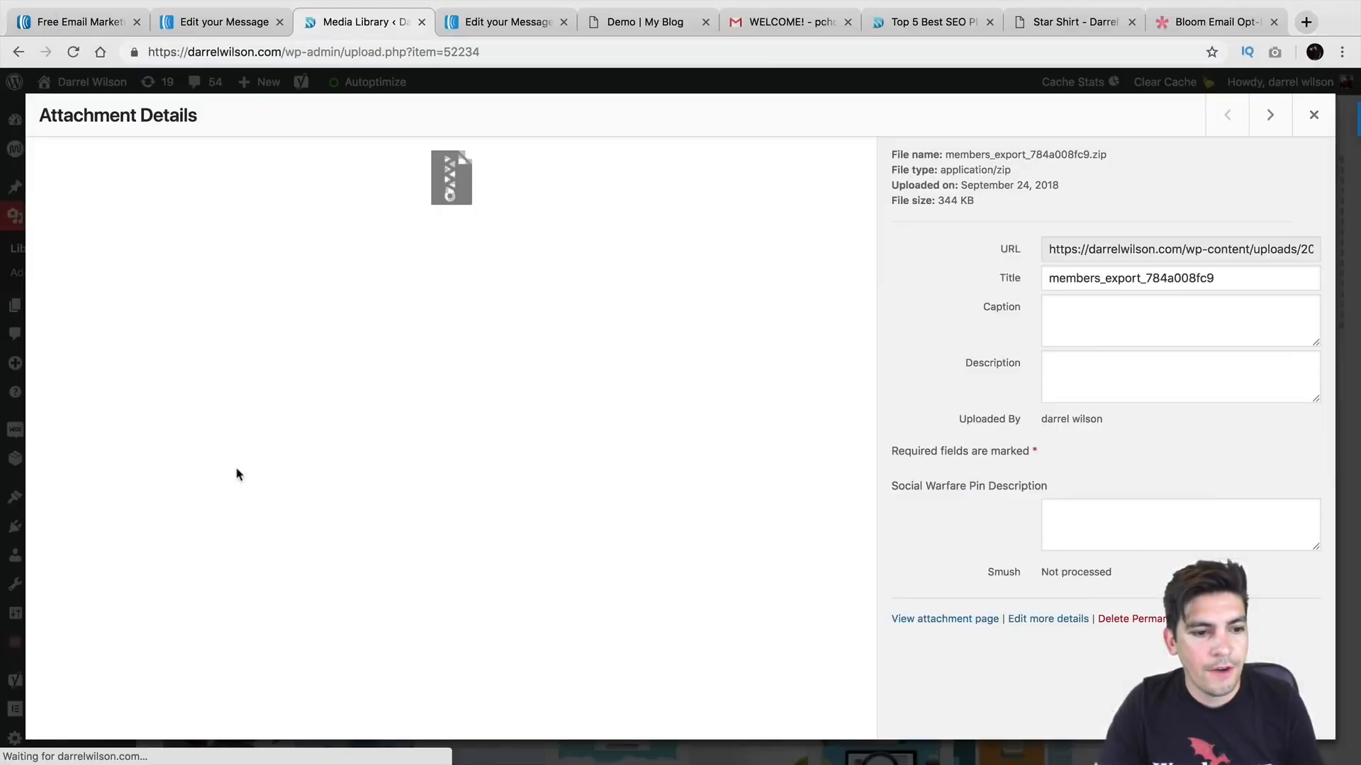
triple_click(1075, 254)
right_click(1075, 250)
click(1051, 289)
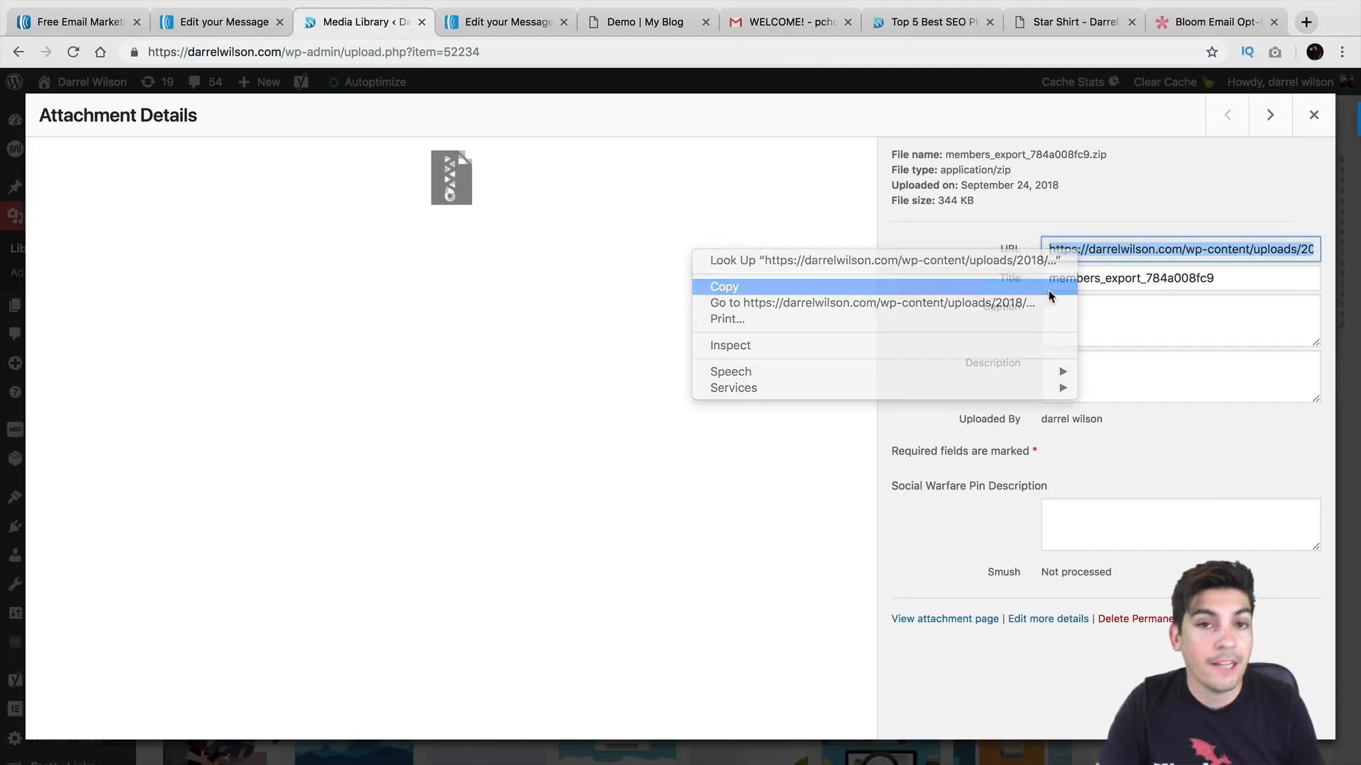
click(1313, 117)
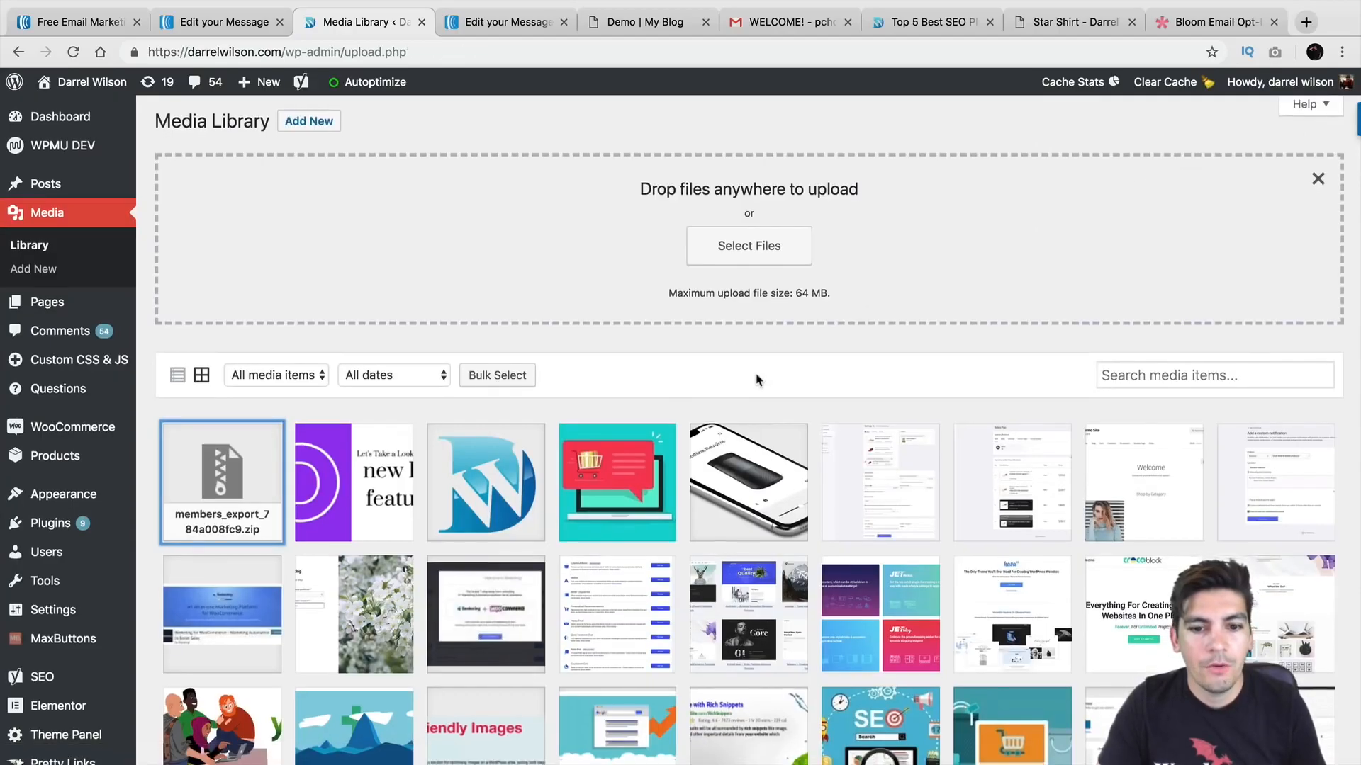
scroll(756, 380, down, 5)
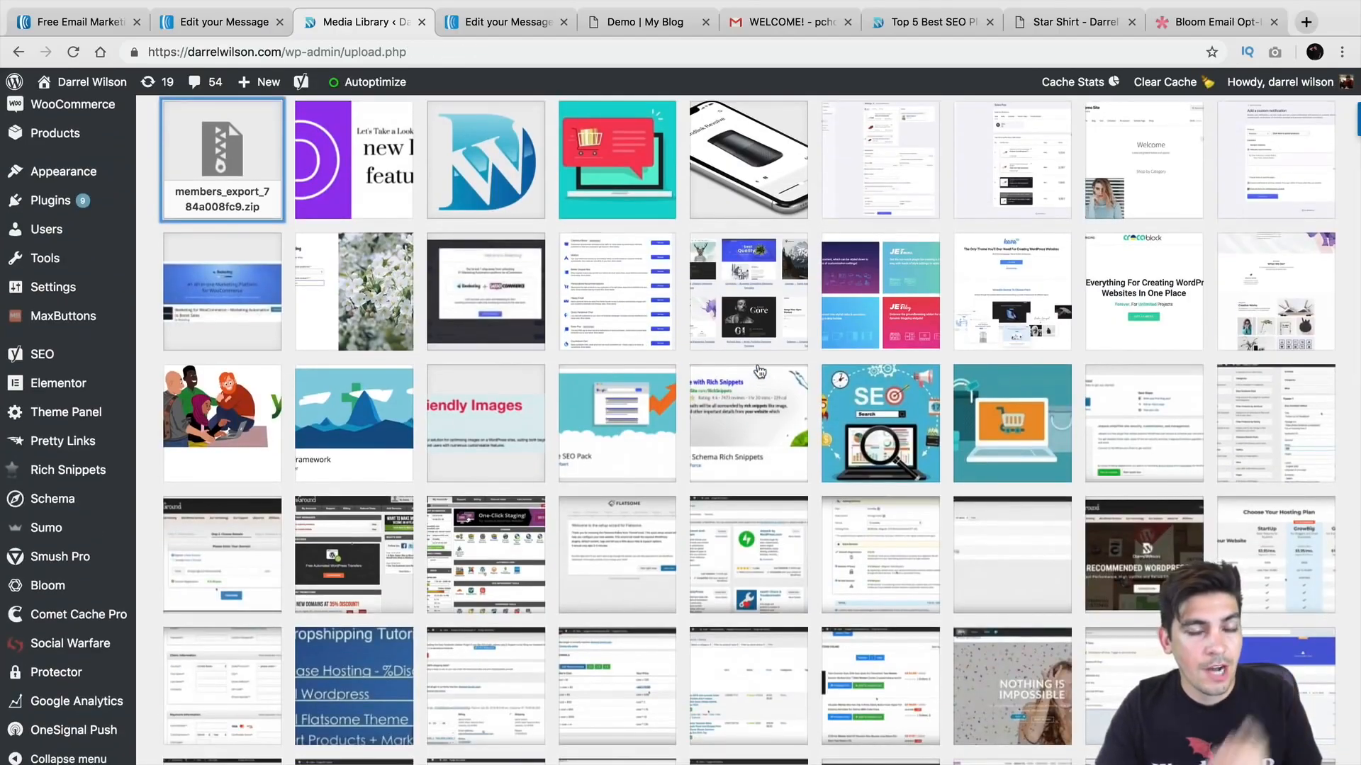
scroll(759, 377, up, 2)
scroll(142, 231, up, 1)
scroll(142, 231, up, 1)
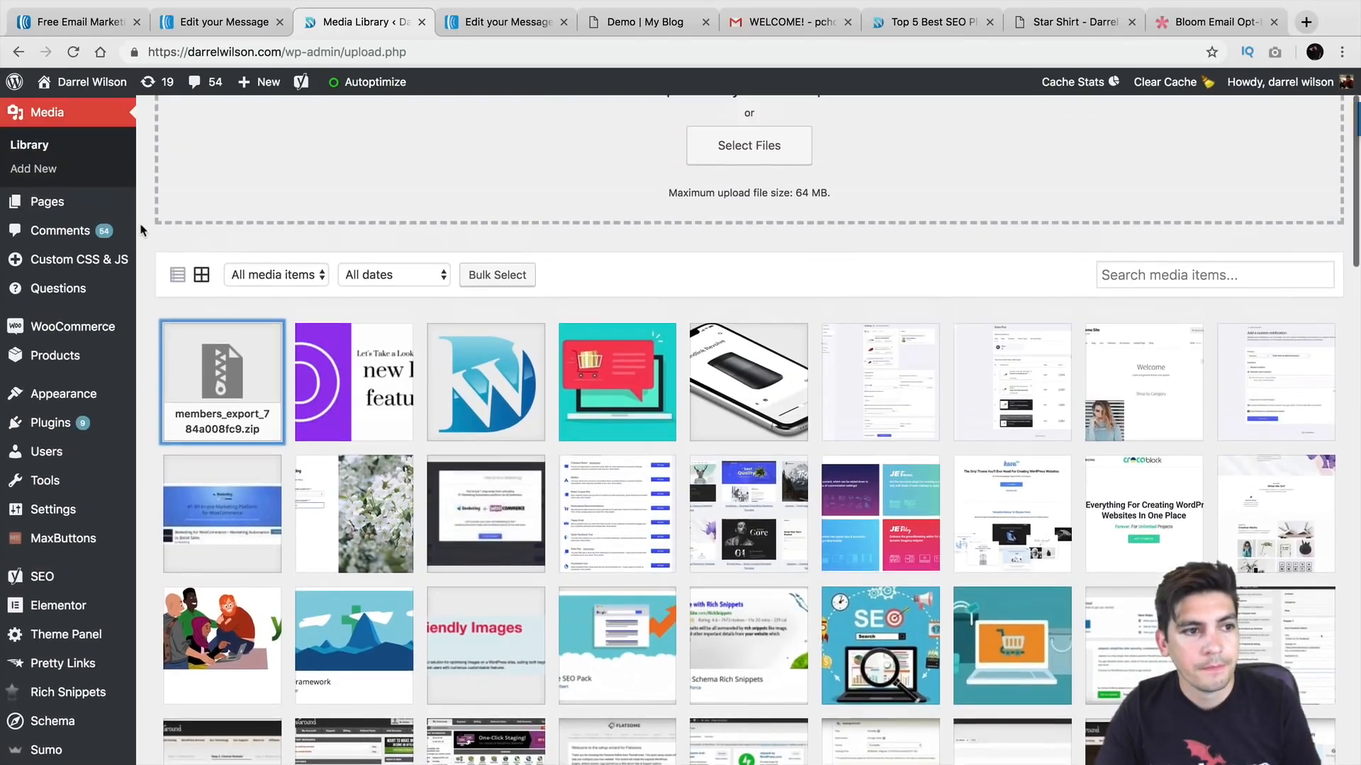
Step: Back in AWeber, paste the zip file URL into the button's URL to Share field
click(205, 23)
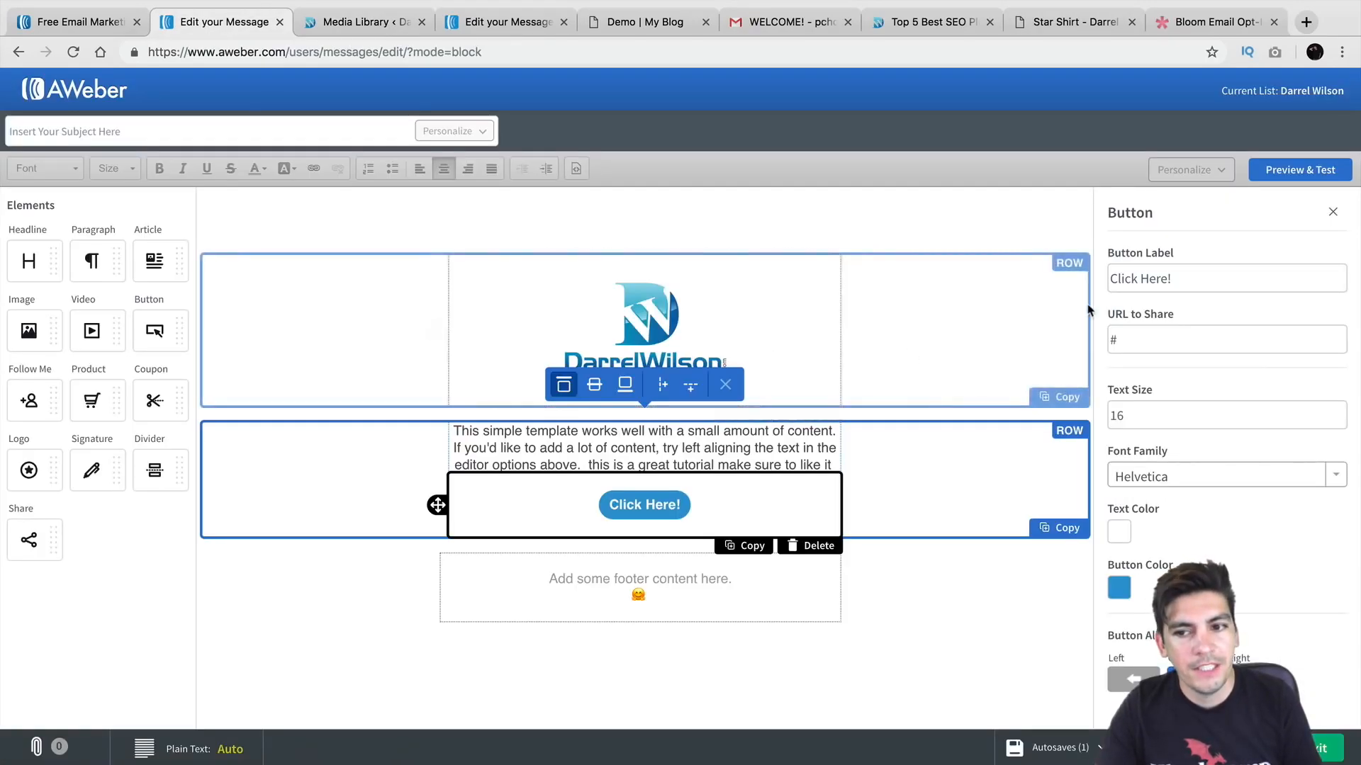
right_click(1142, 340)
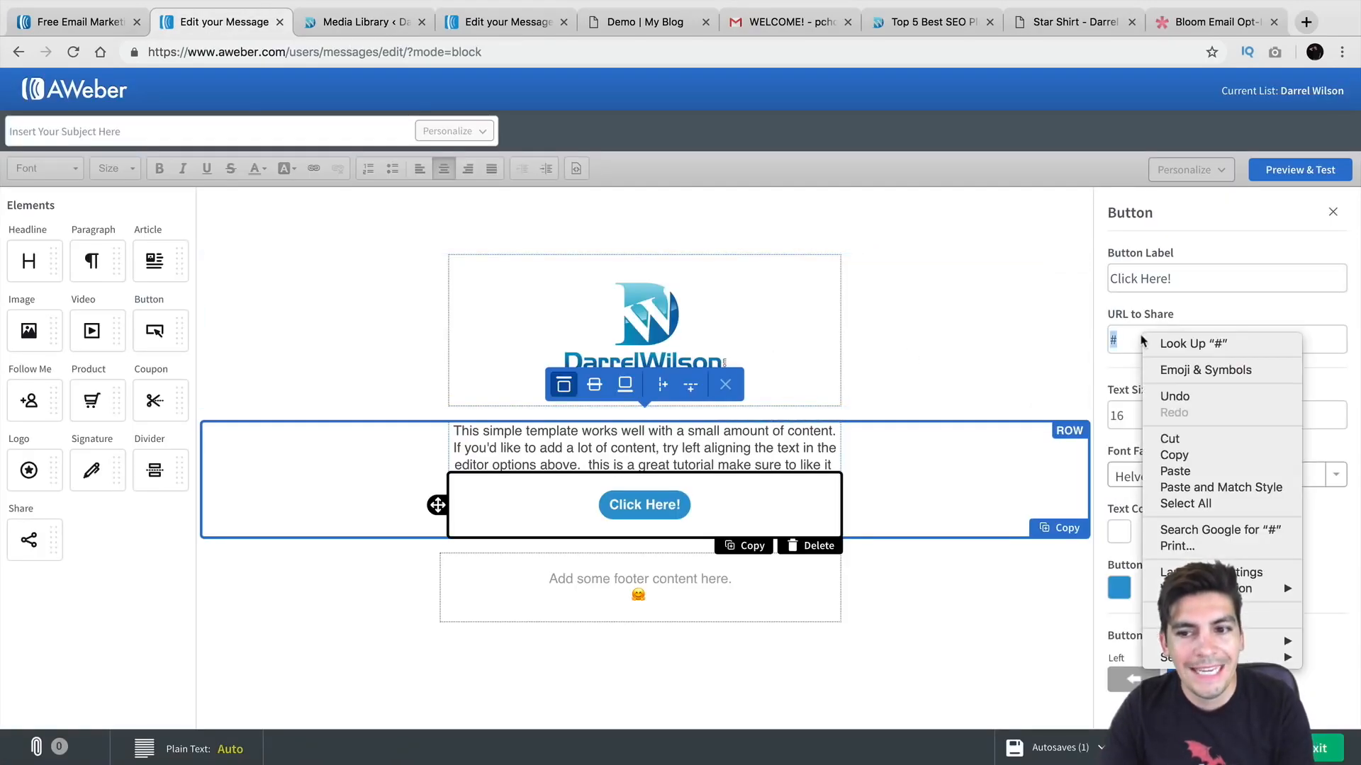
click(1181, 473)
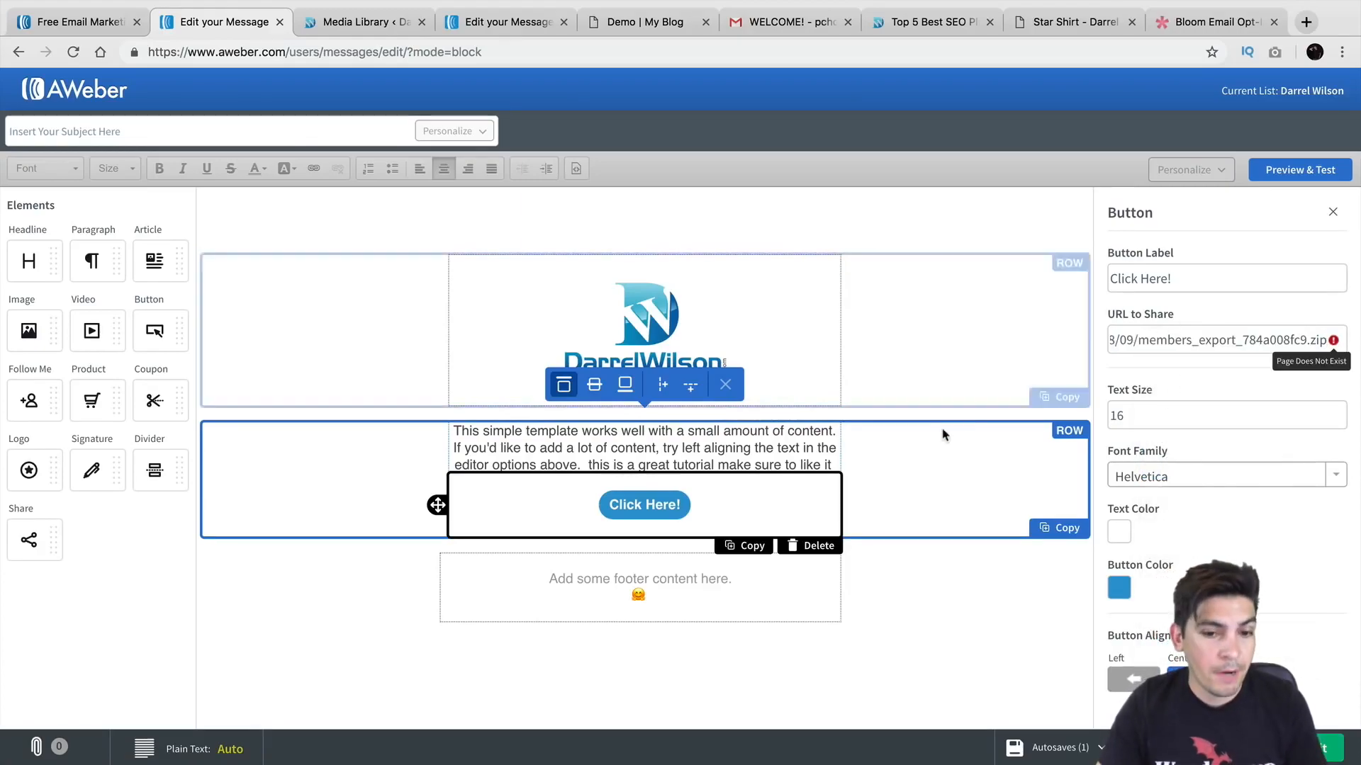
Step: Raise the Click Here! button's text size to 25, keeping it centre-aligned
click(1168, 423)
click(1338, 412)
click(1338, 412)
click(1338, 412)
click(1338, 412)
click(1338, 412)
click(1339, 412)
click(1338, 411)
double_click(1338, 412)
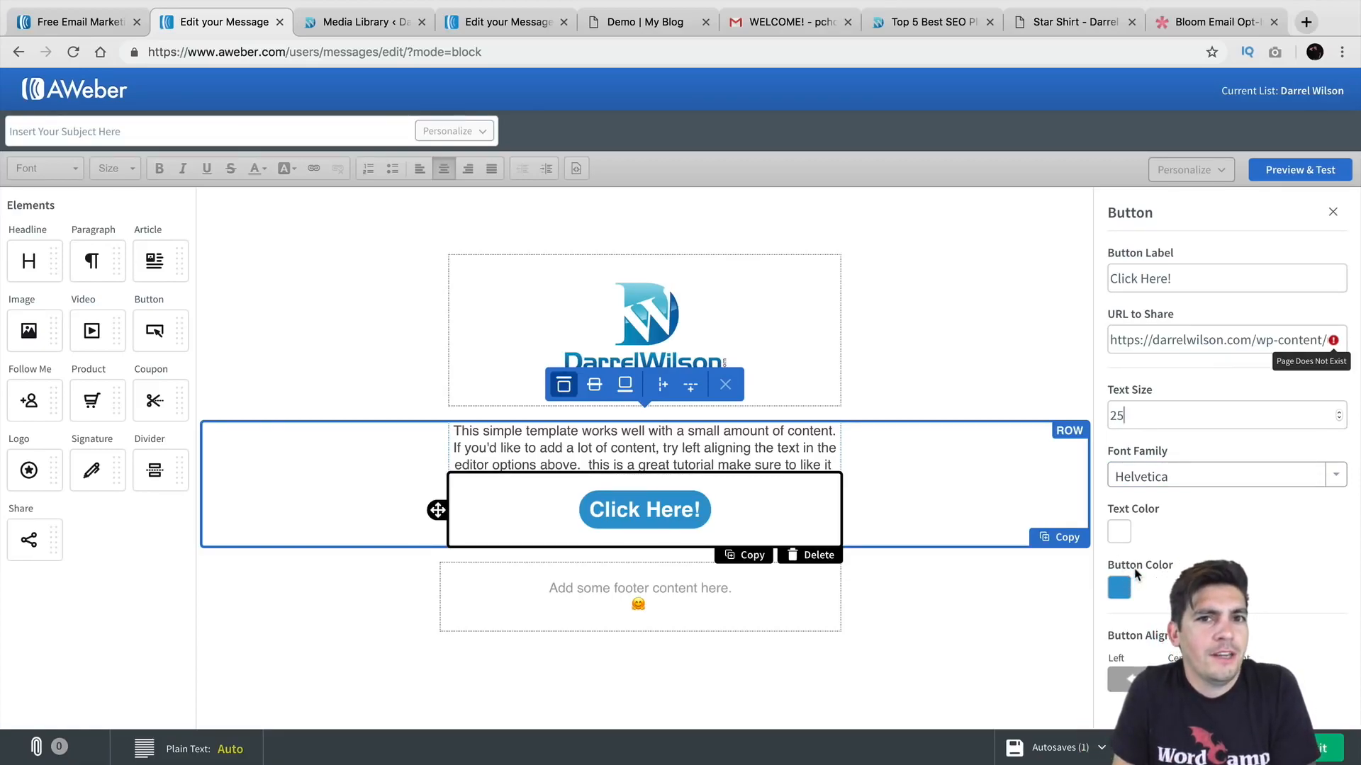
click(1131, 681)
click(1188, 679)
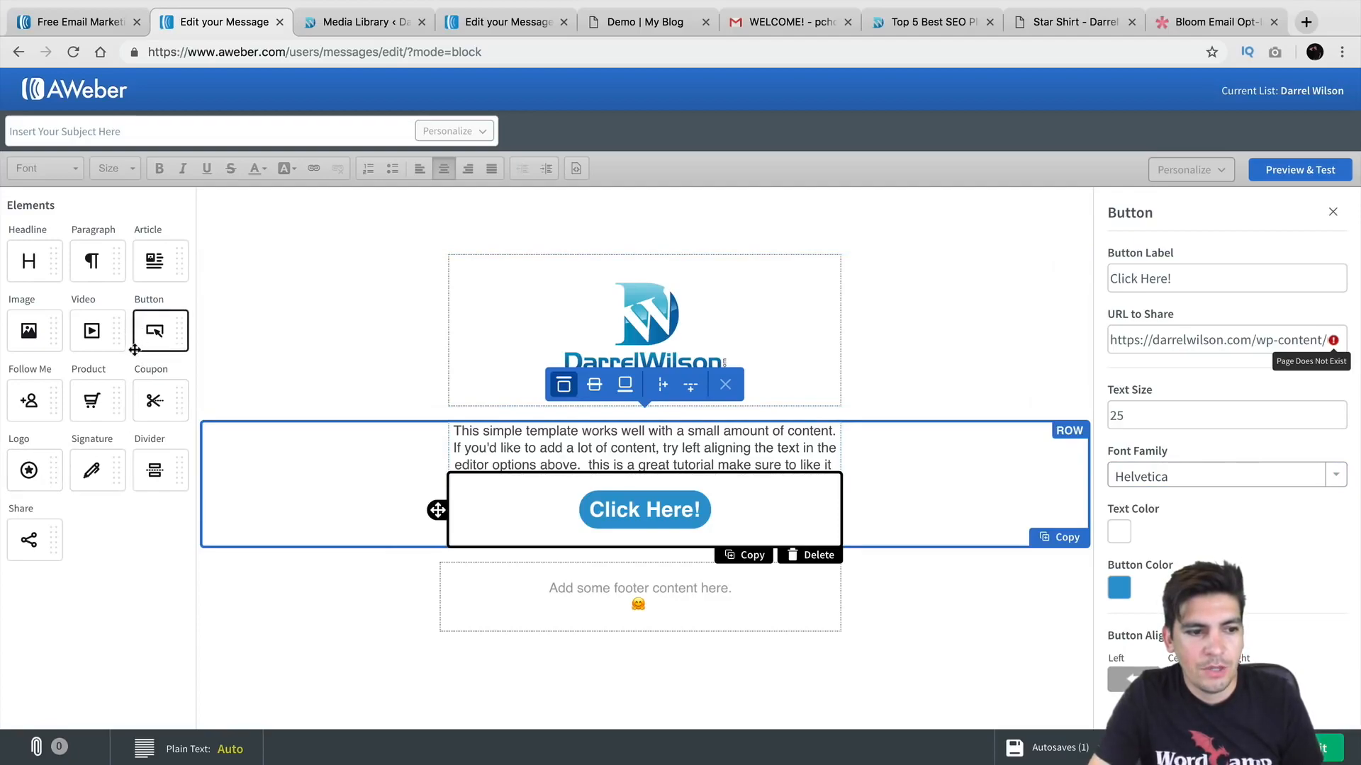
Step: Swap the 'Add some footer content here' block for a Share row with Facebook, Twitter, Google+ and LinkedIn
drag(28, 540, 642, 579)
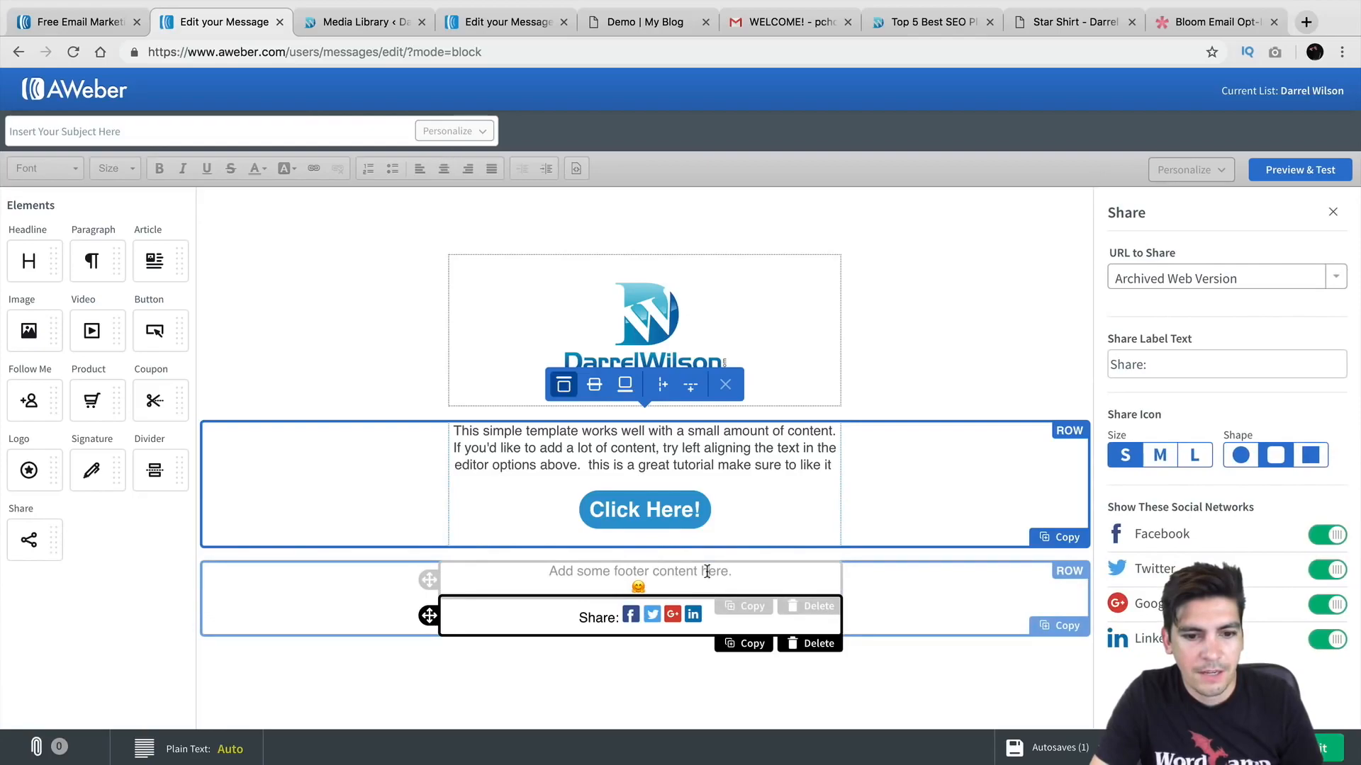
click(814, 606)
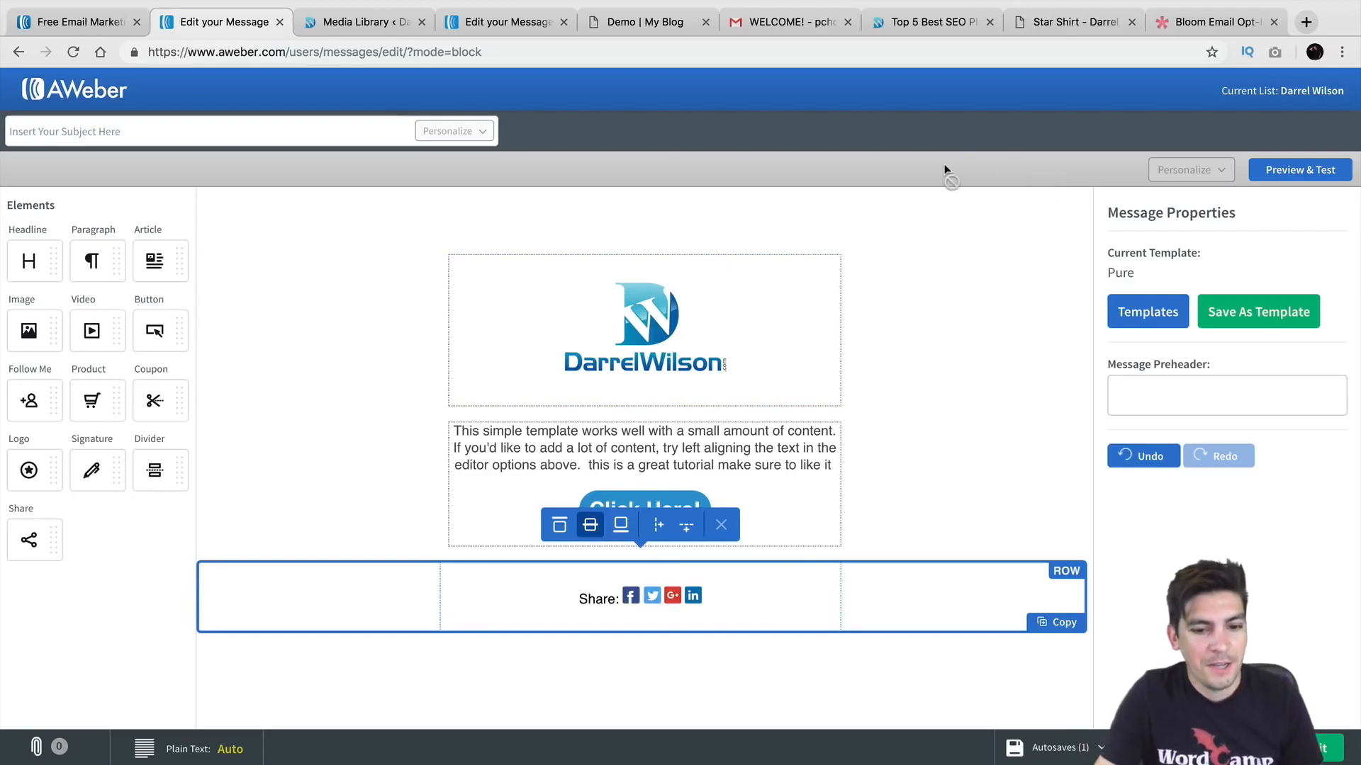
click(631, 599)
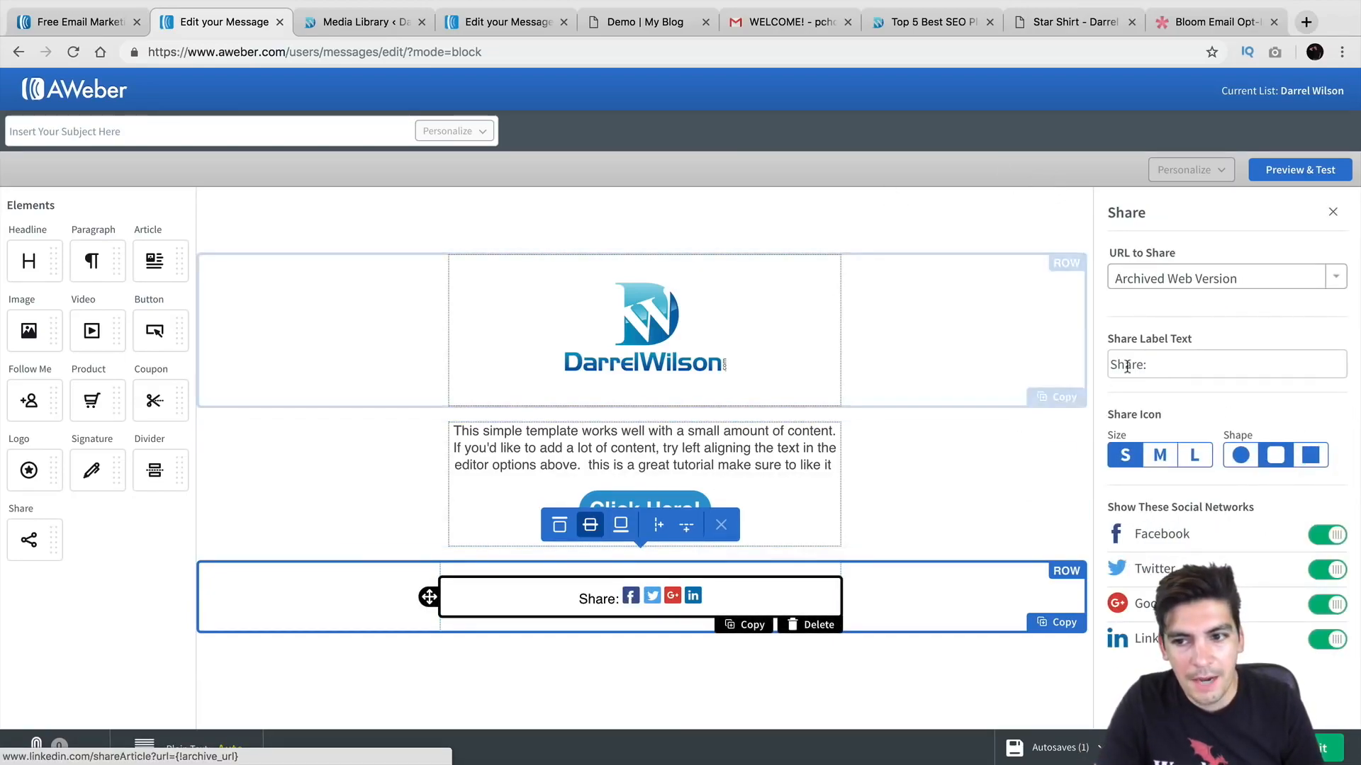
click(1189, 538)
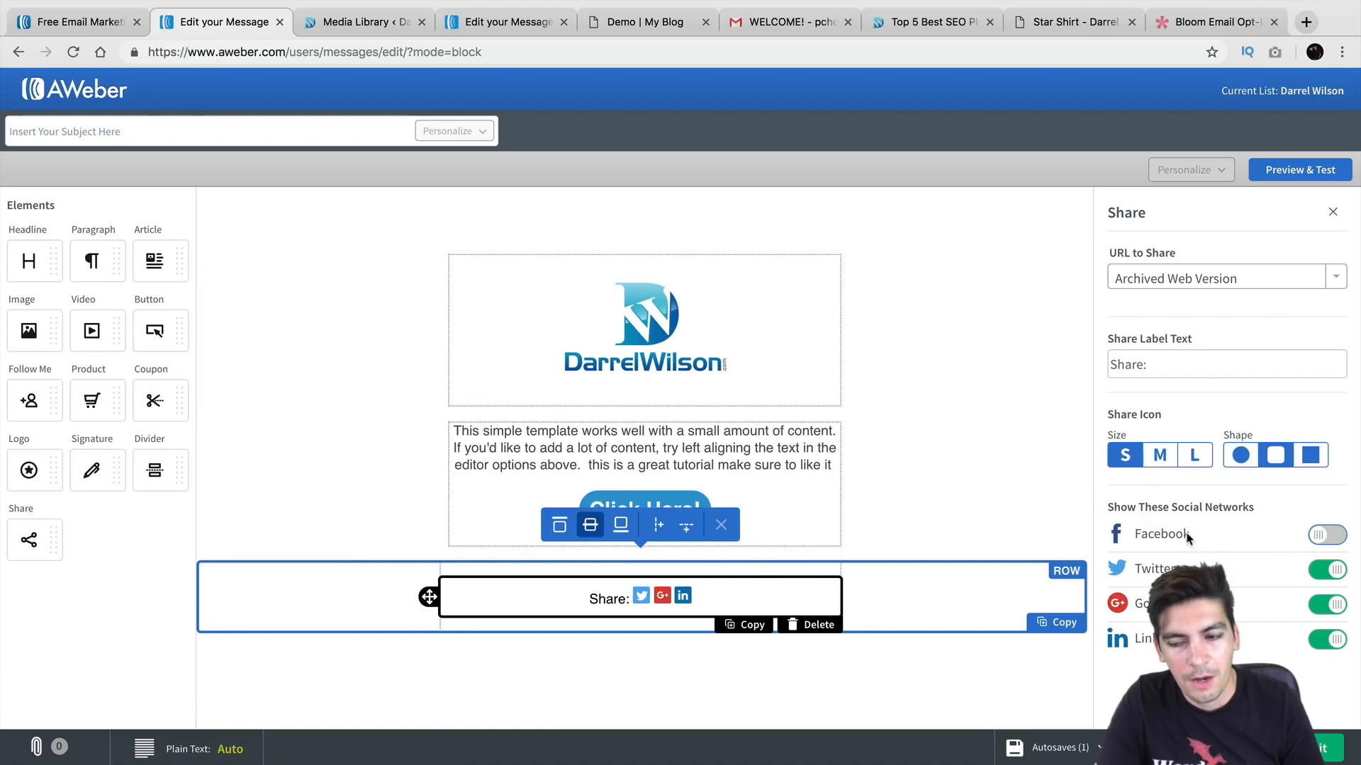
click(1189, 537)
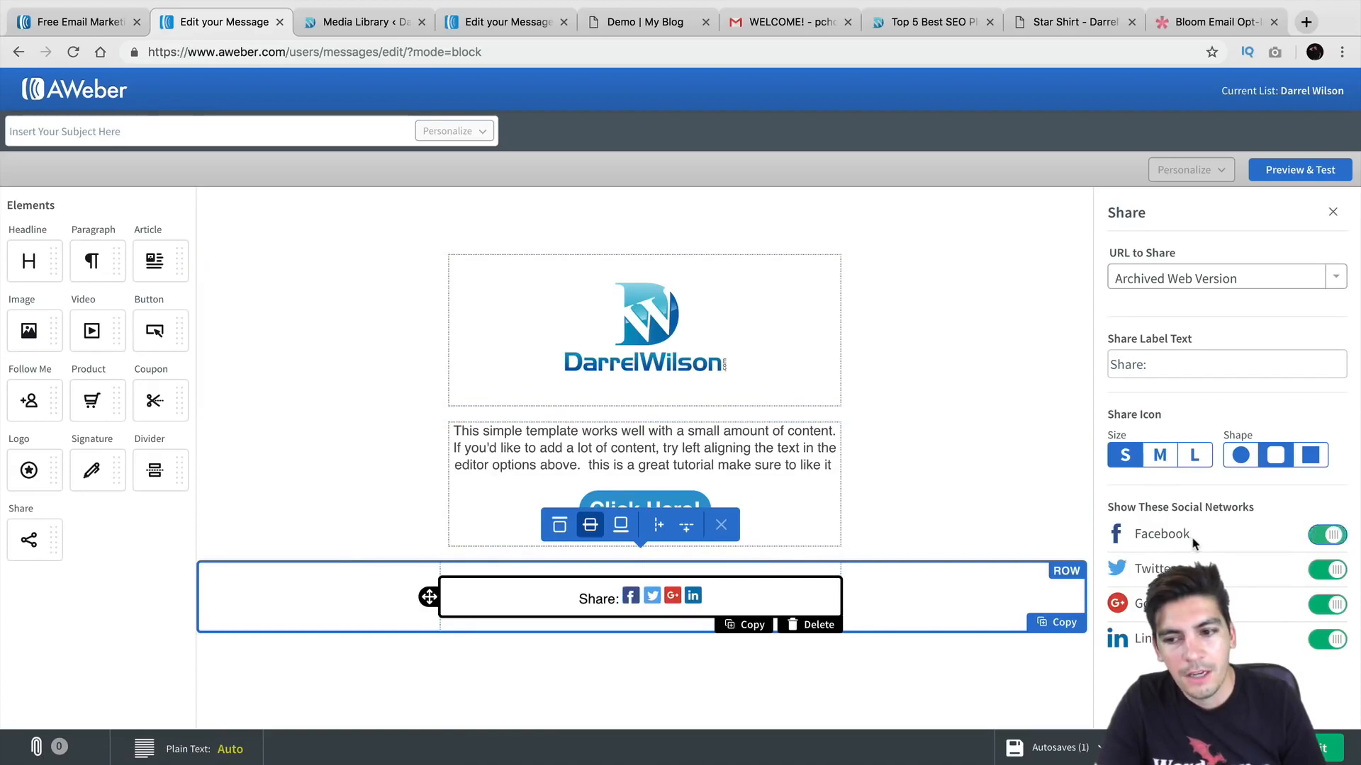
double_click(1174, 366)
click(953, 455)
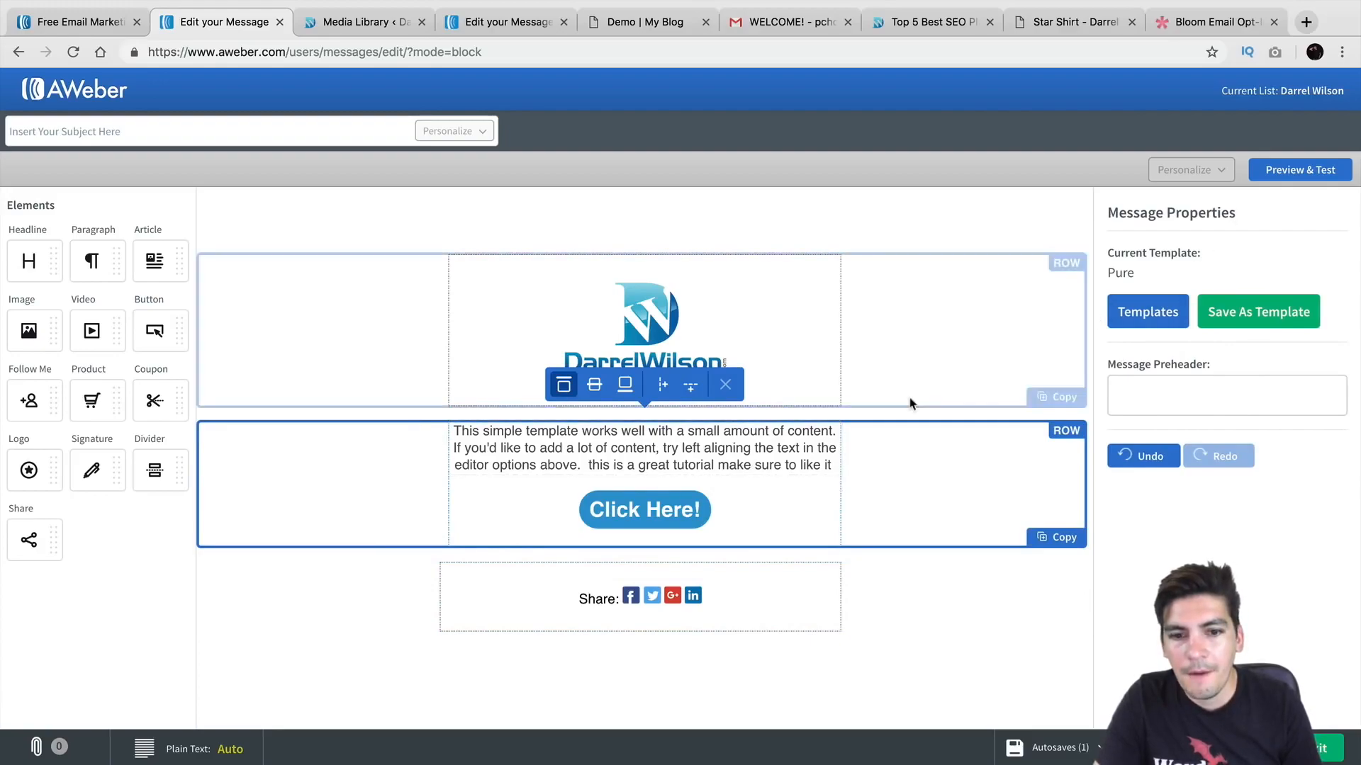
click(711, 511)
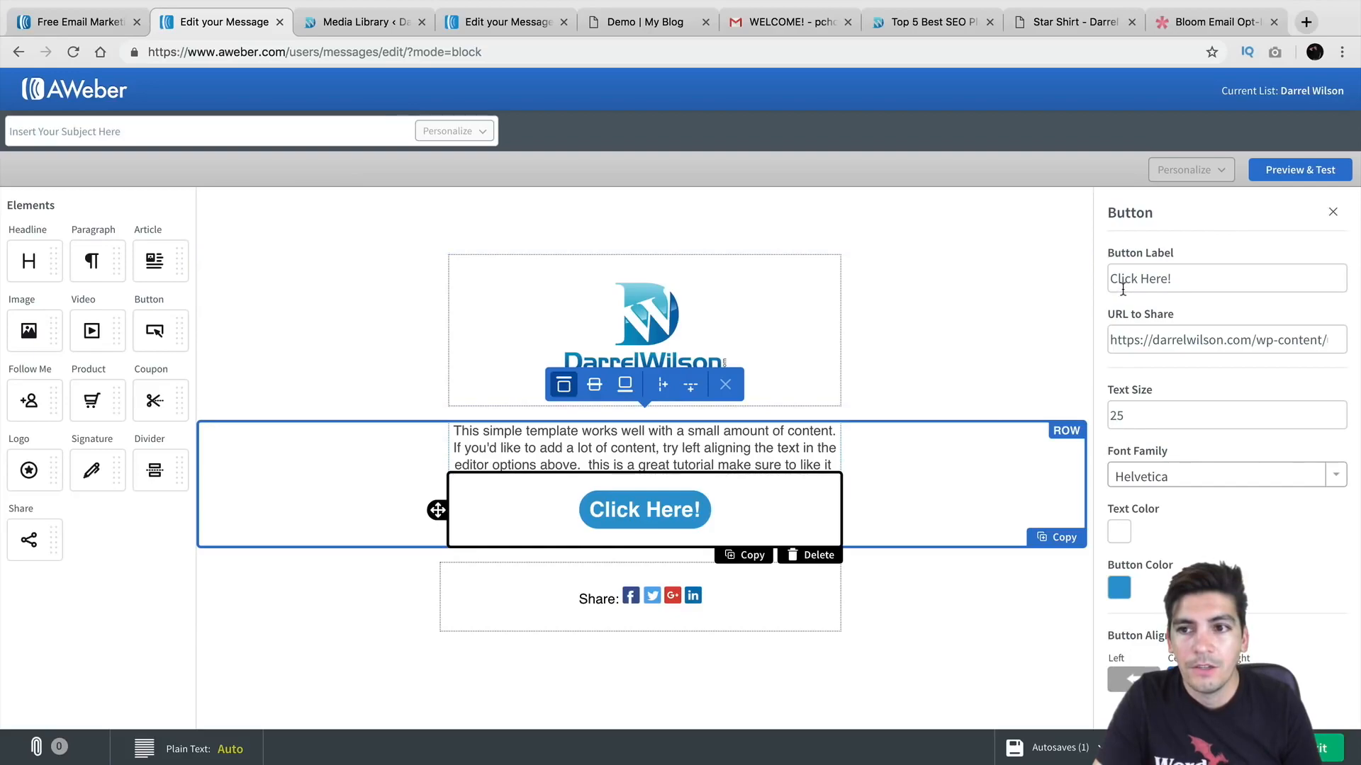
Step: Enter 'This is a test email' as the message subject
click(496, 216)
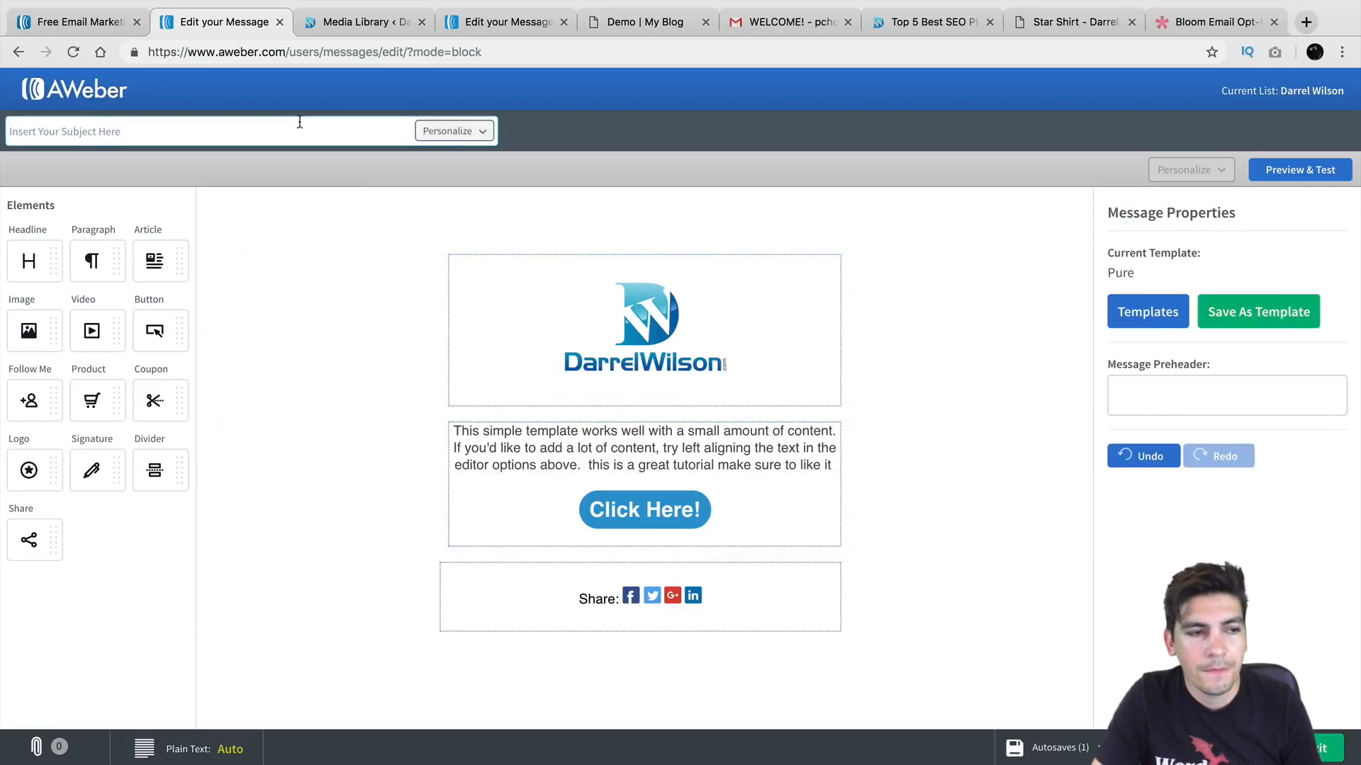
click(298, 126)
text(This is a test email)
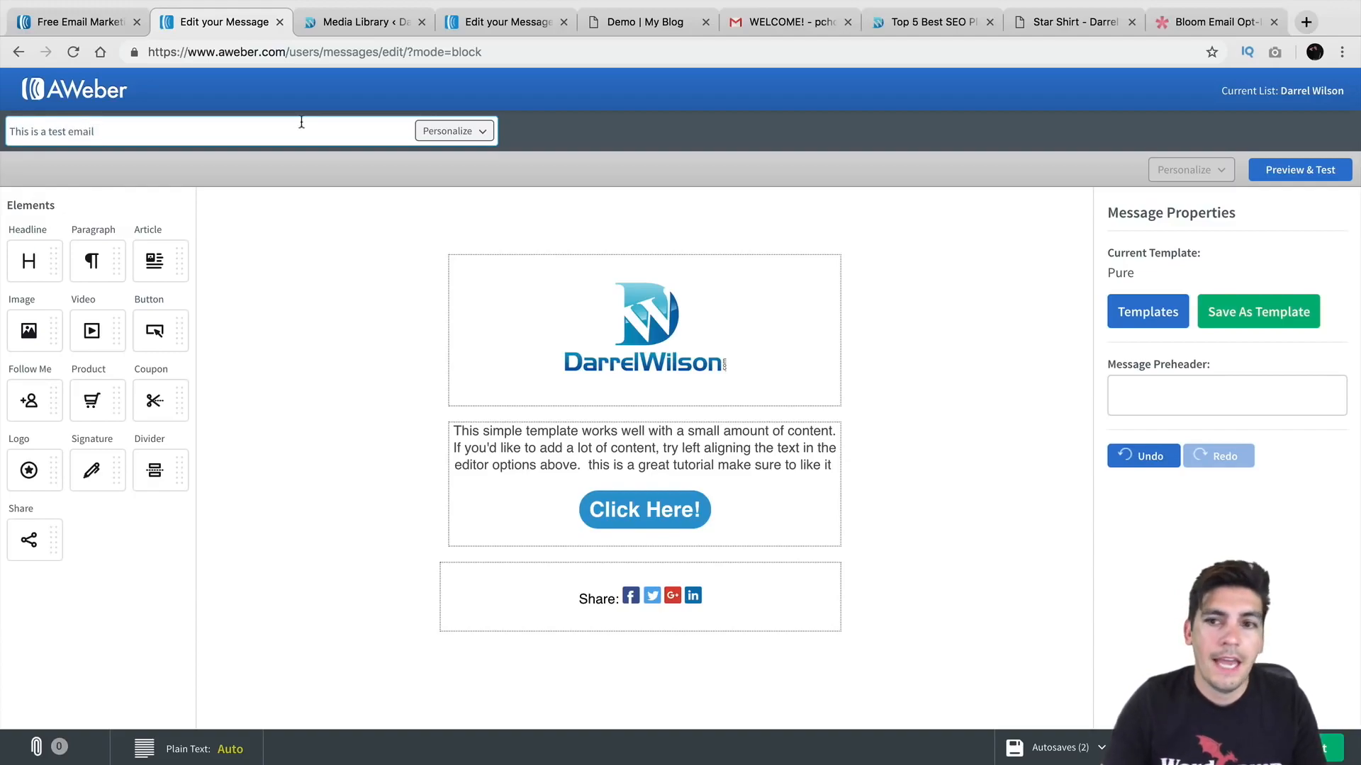
Step: Send a test copy to the recipient address from Preview & Test
click(1300, 171)
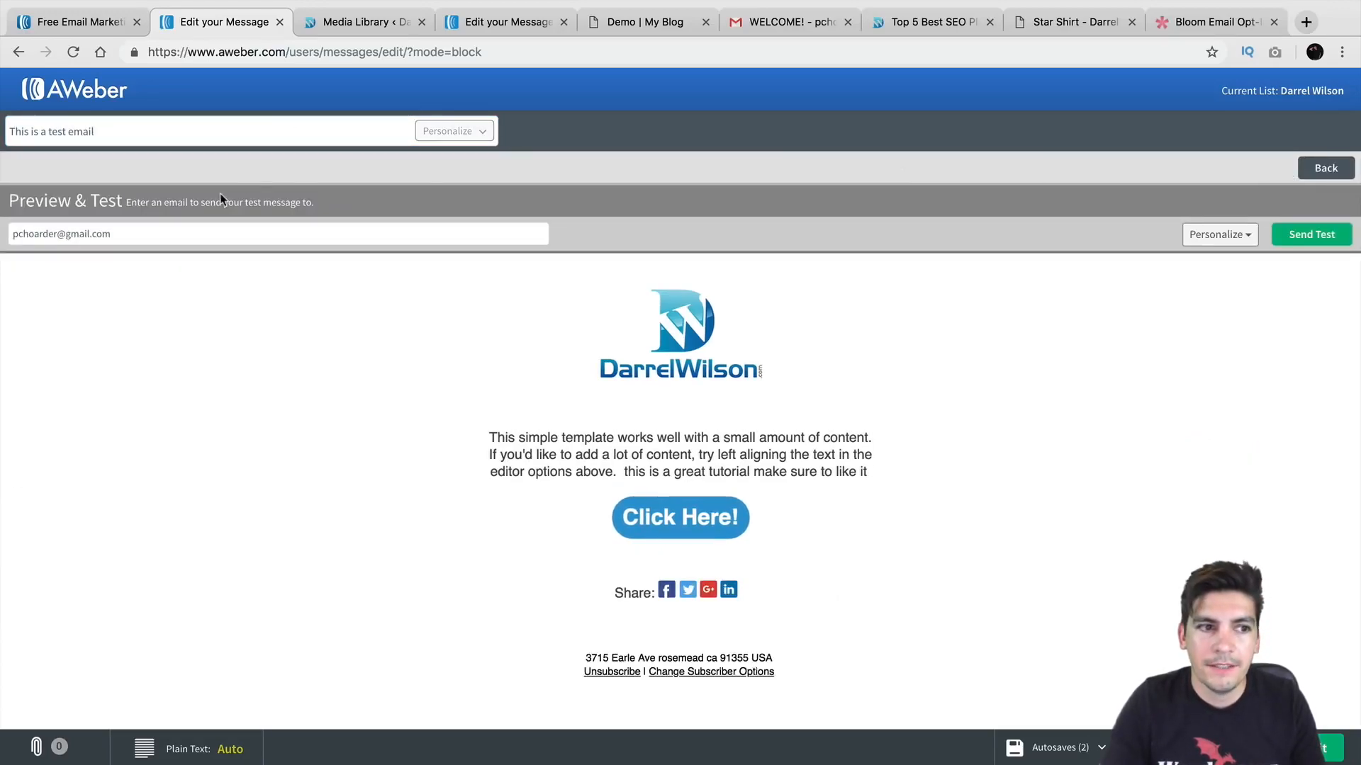
click(129, 241)
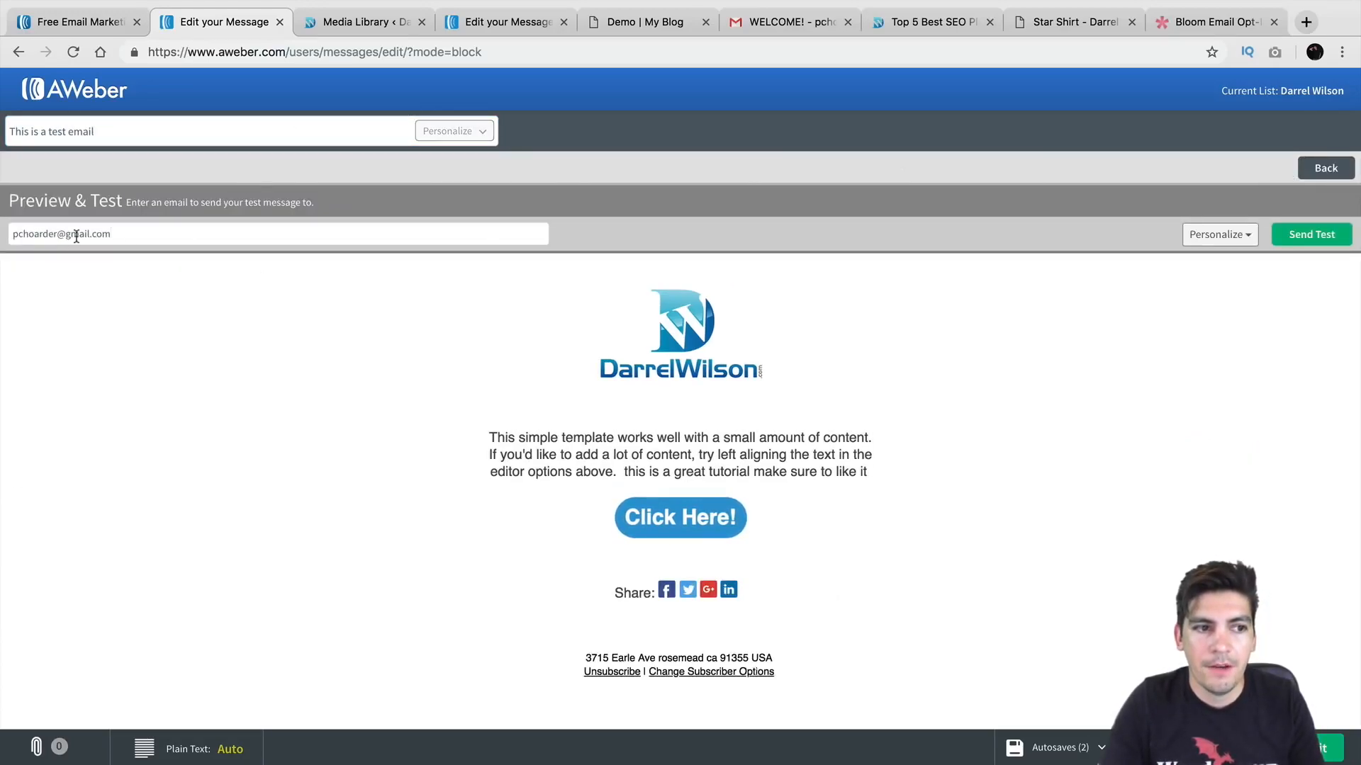
click(1312, 236)
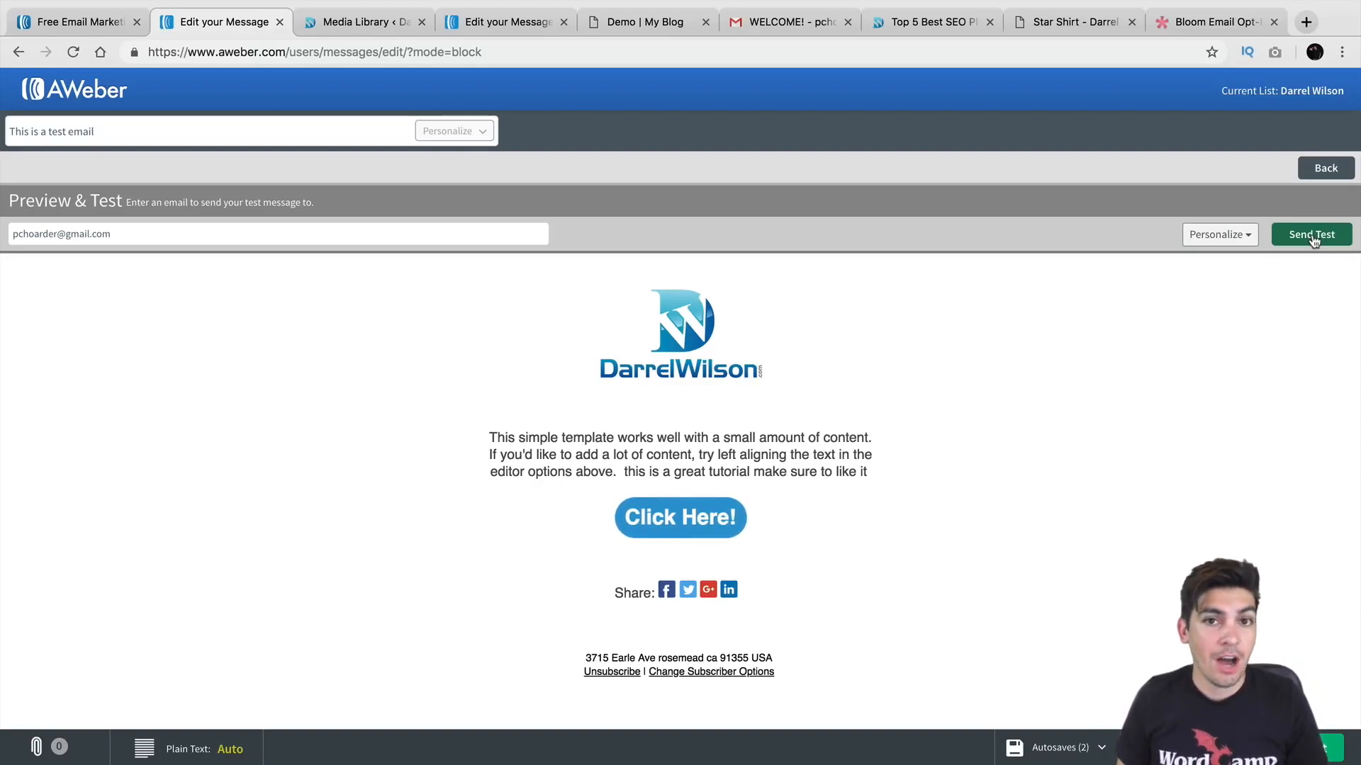
Step: Open 'This is a test email' in Gmail, display its images and try its Click Here! button
click(791, 31)
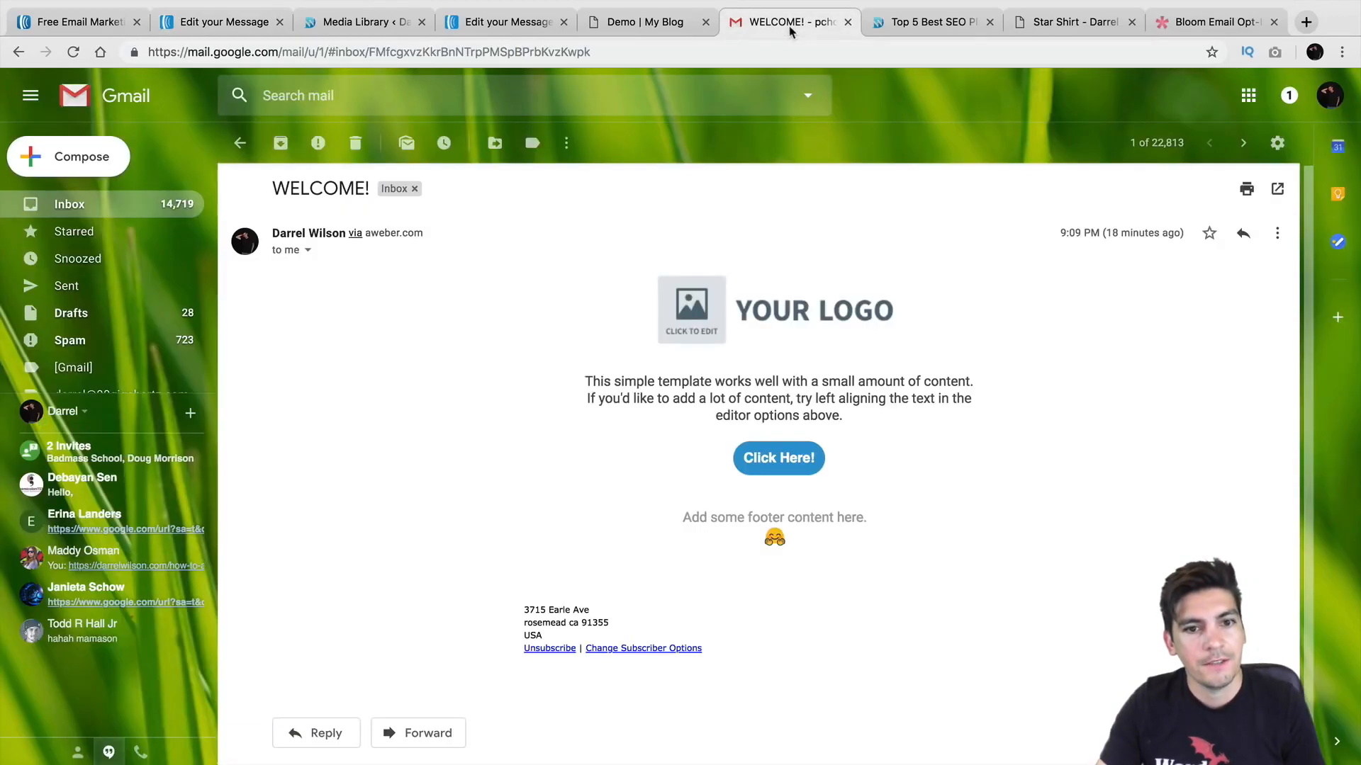
click(91, 207)
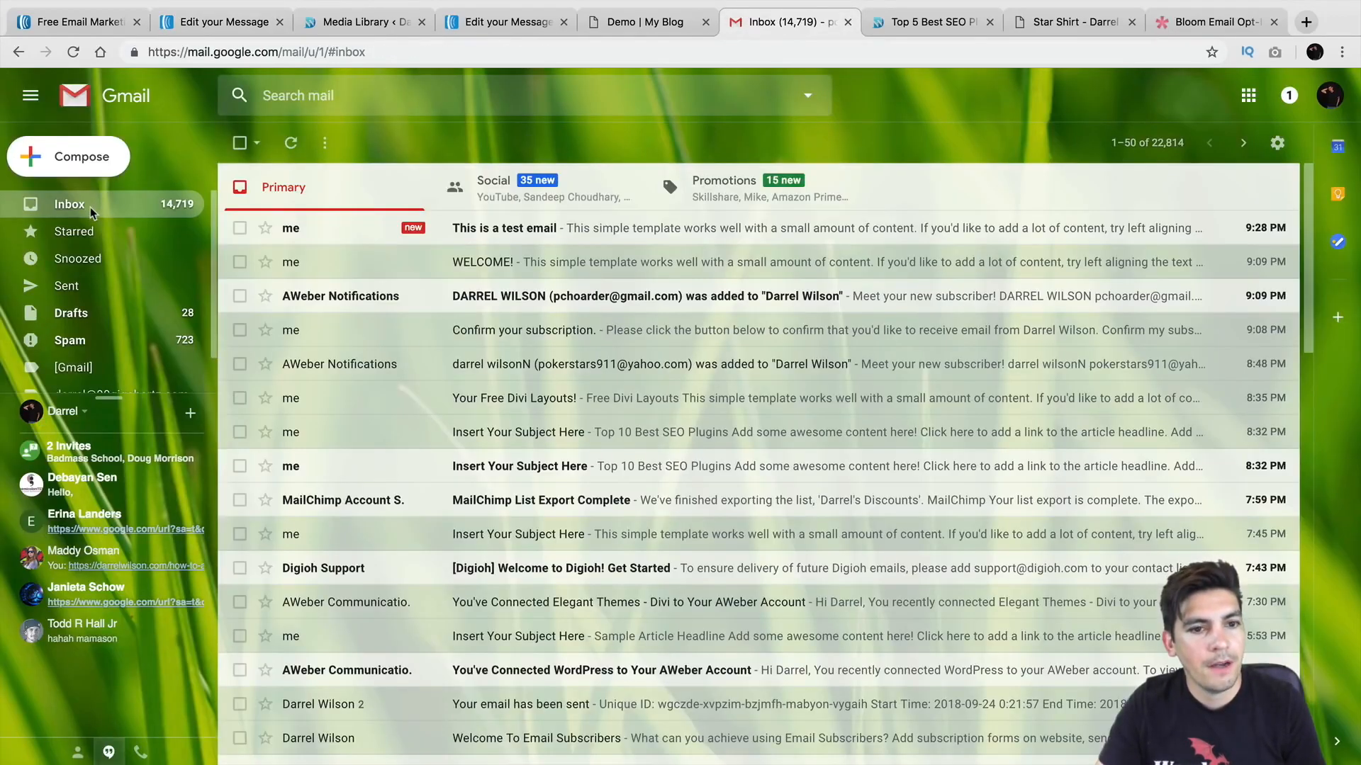
click(514, 229)
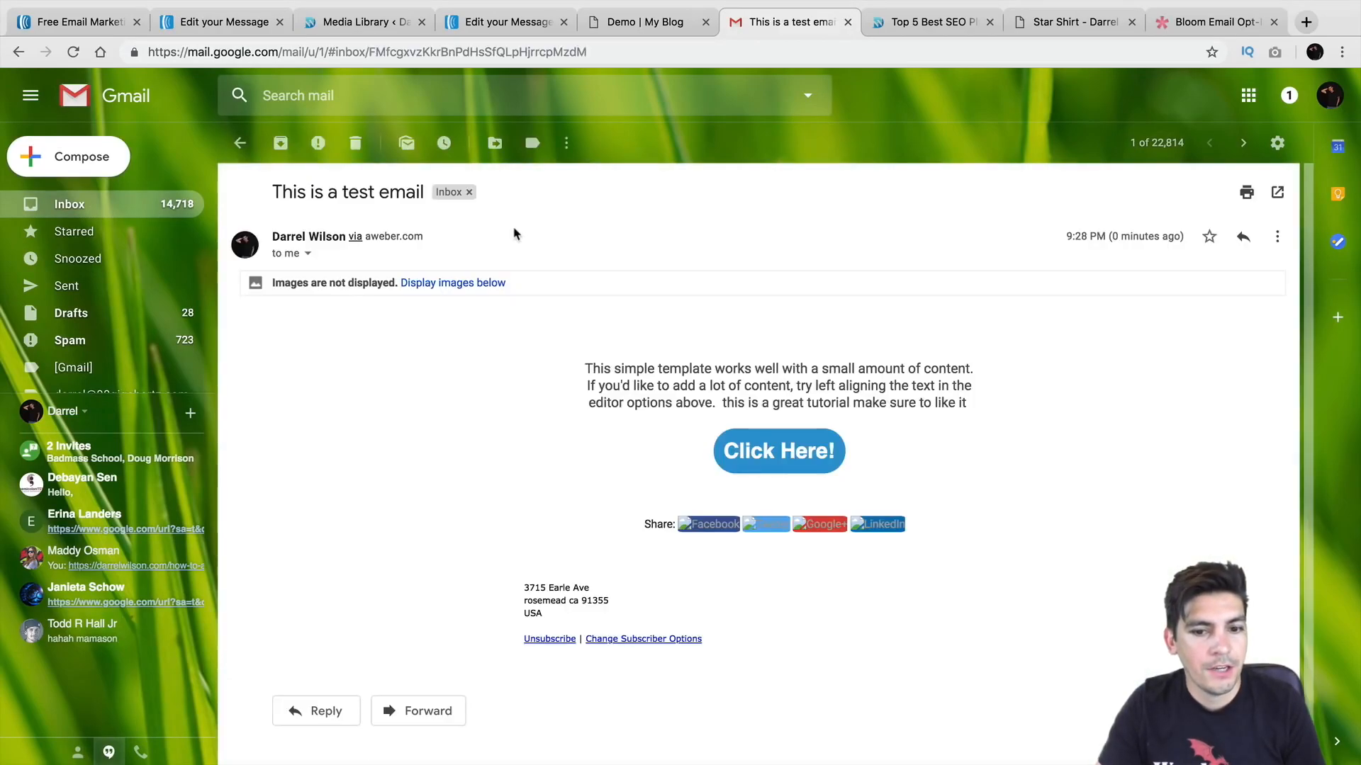
click(470, 285)
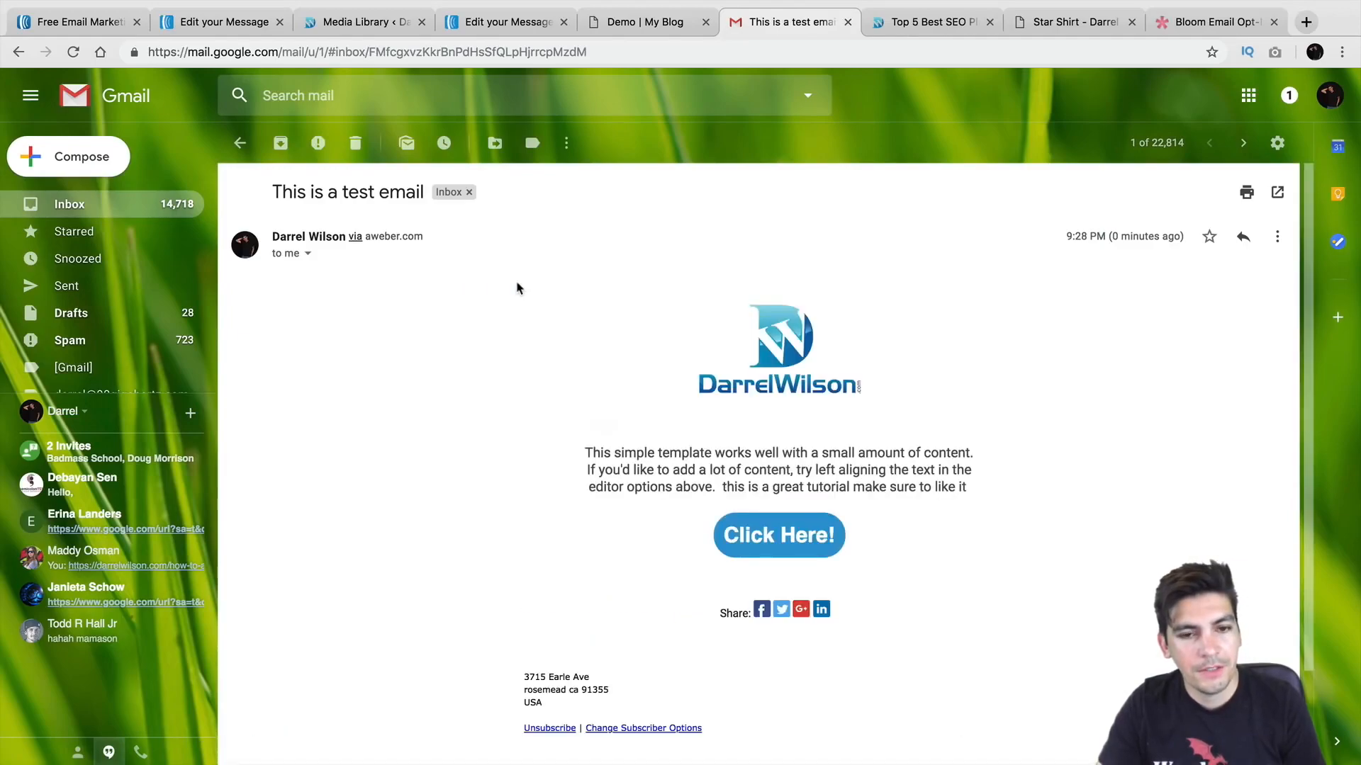
scroll(560, 289, down, 1)
scroll(560, 289, down, 1)
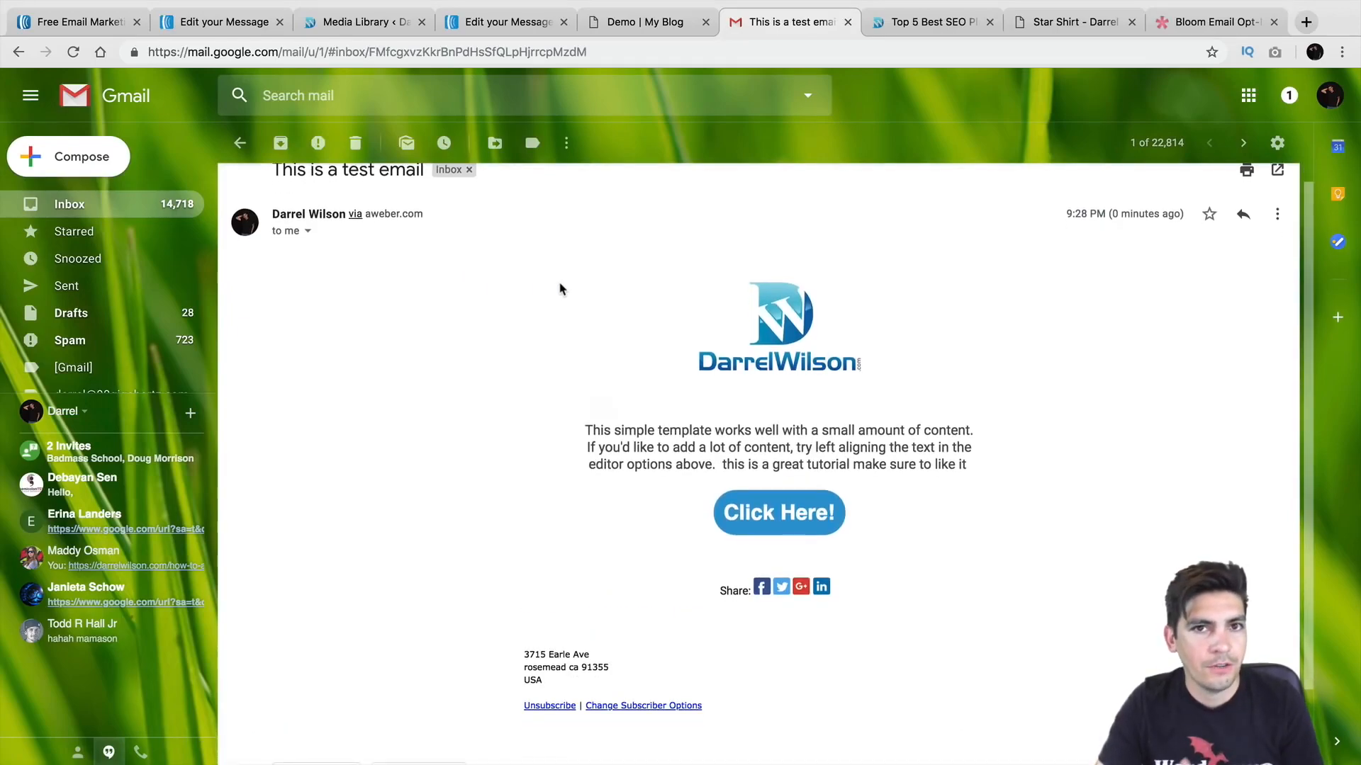
scroll(563, 284, down, 1)
scroll(564, 284, down, 1)
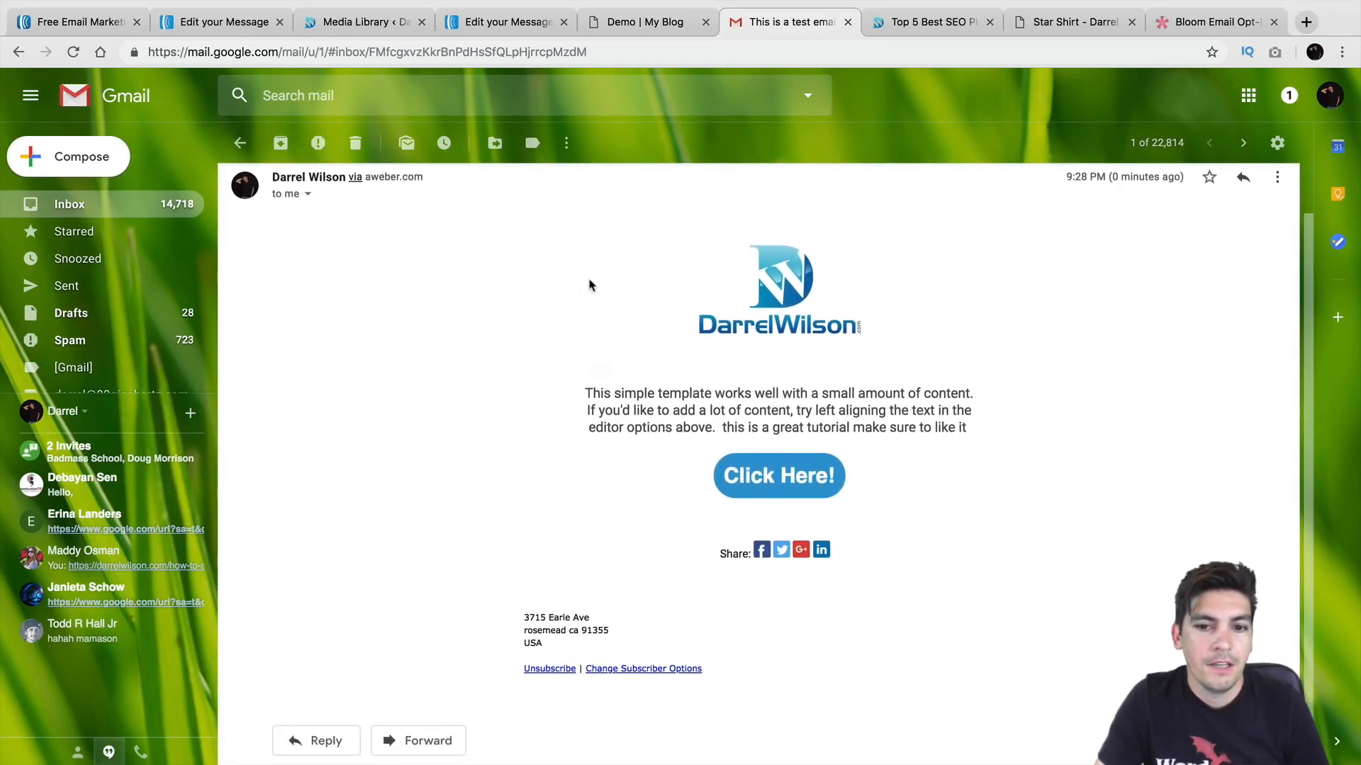
click(791, 482)
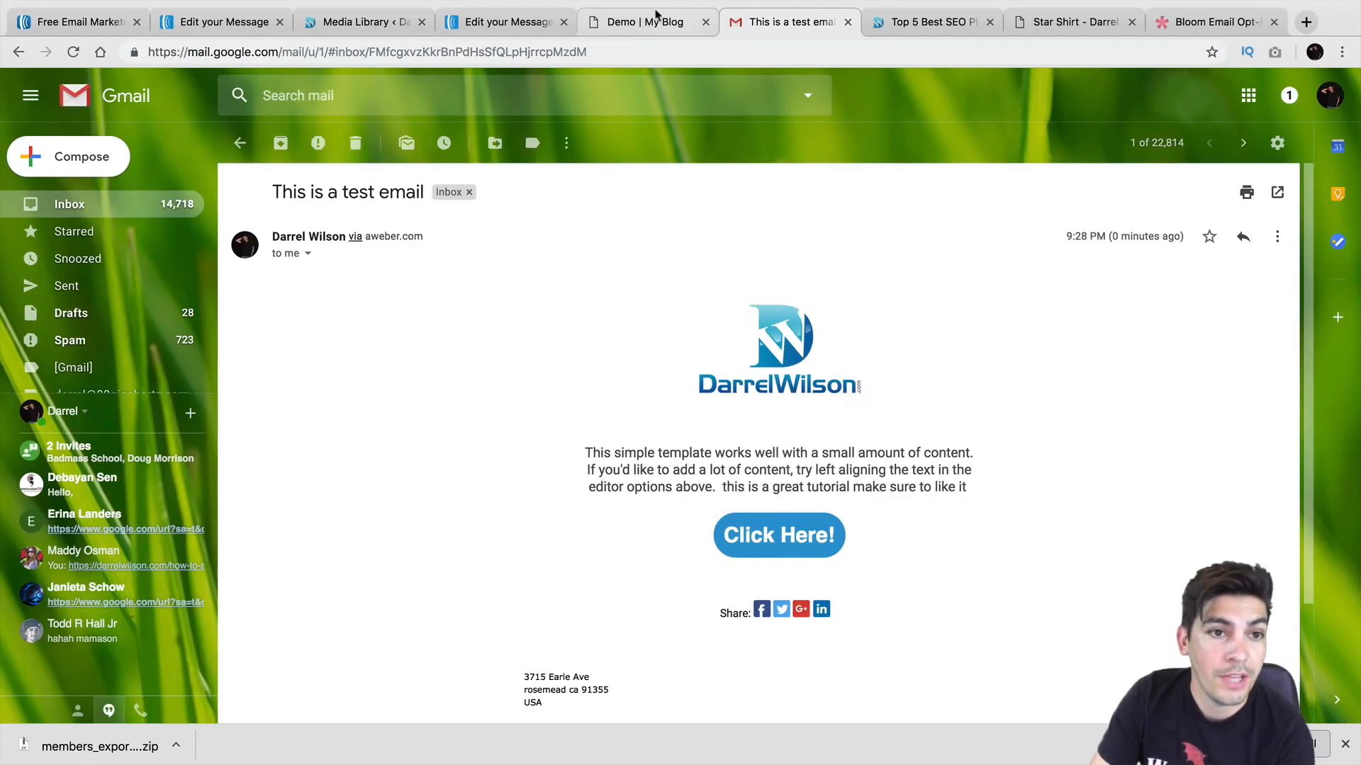
Step: Return to AWeber and open Send Options for the 'This is a test email' draft under Messages > Drafts
click(233, 22)
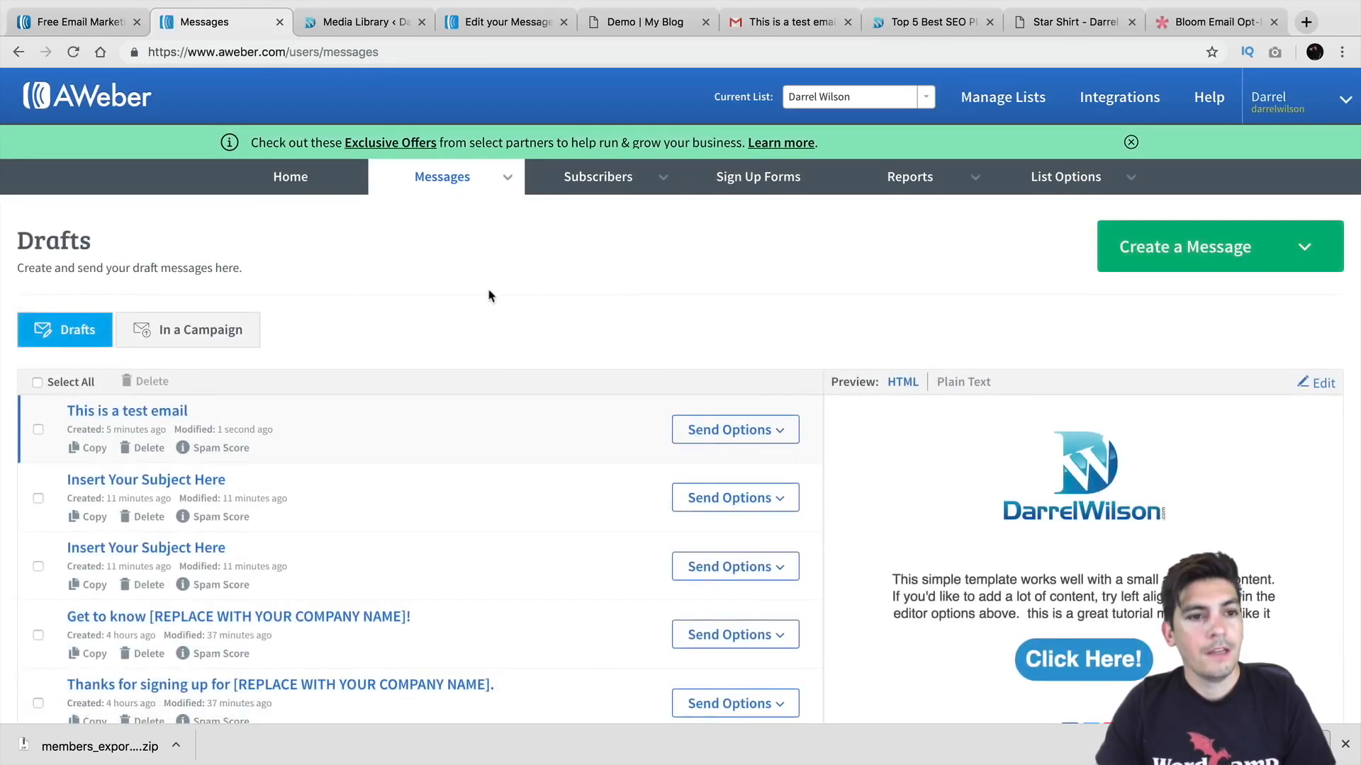
click(441, 179)
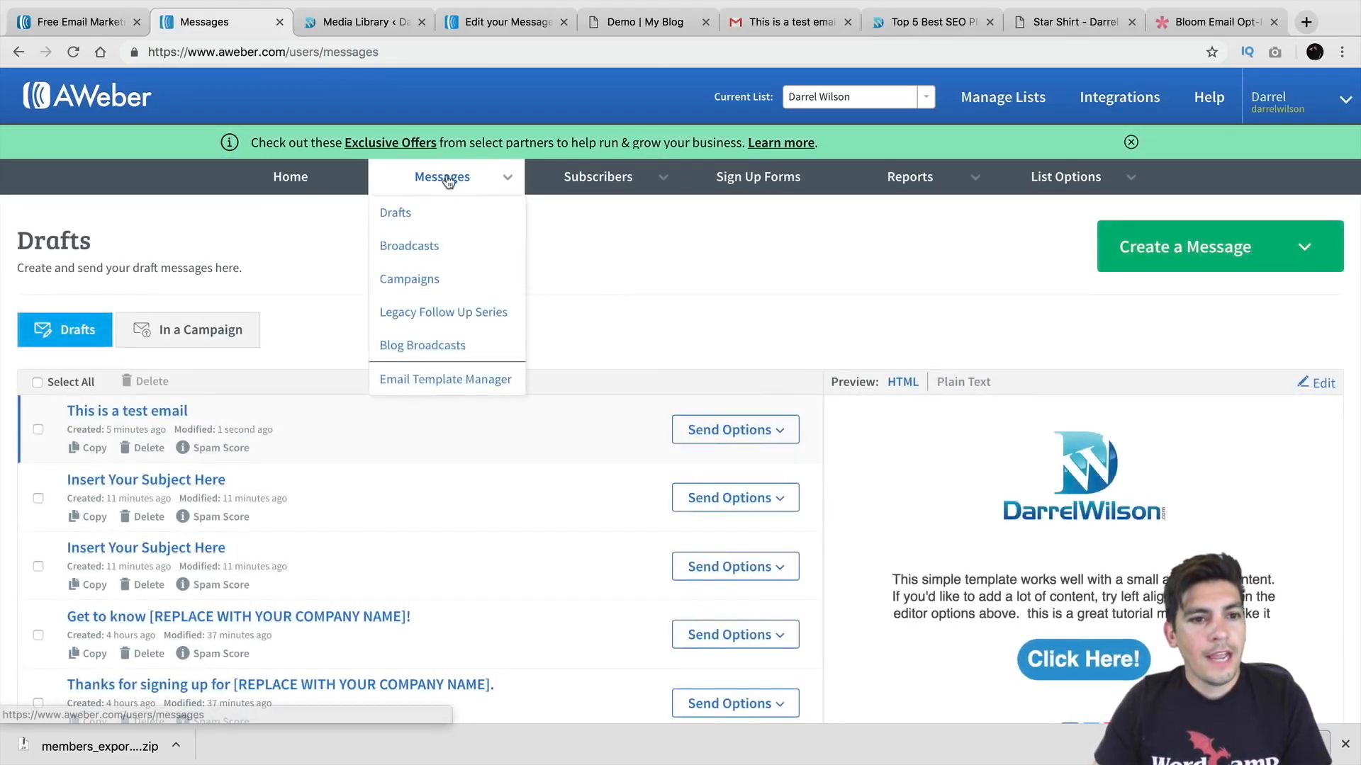
click(315, 182)
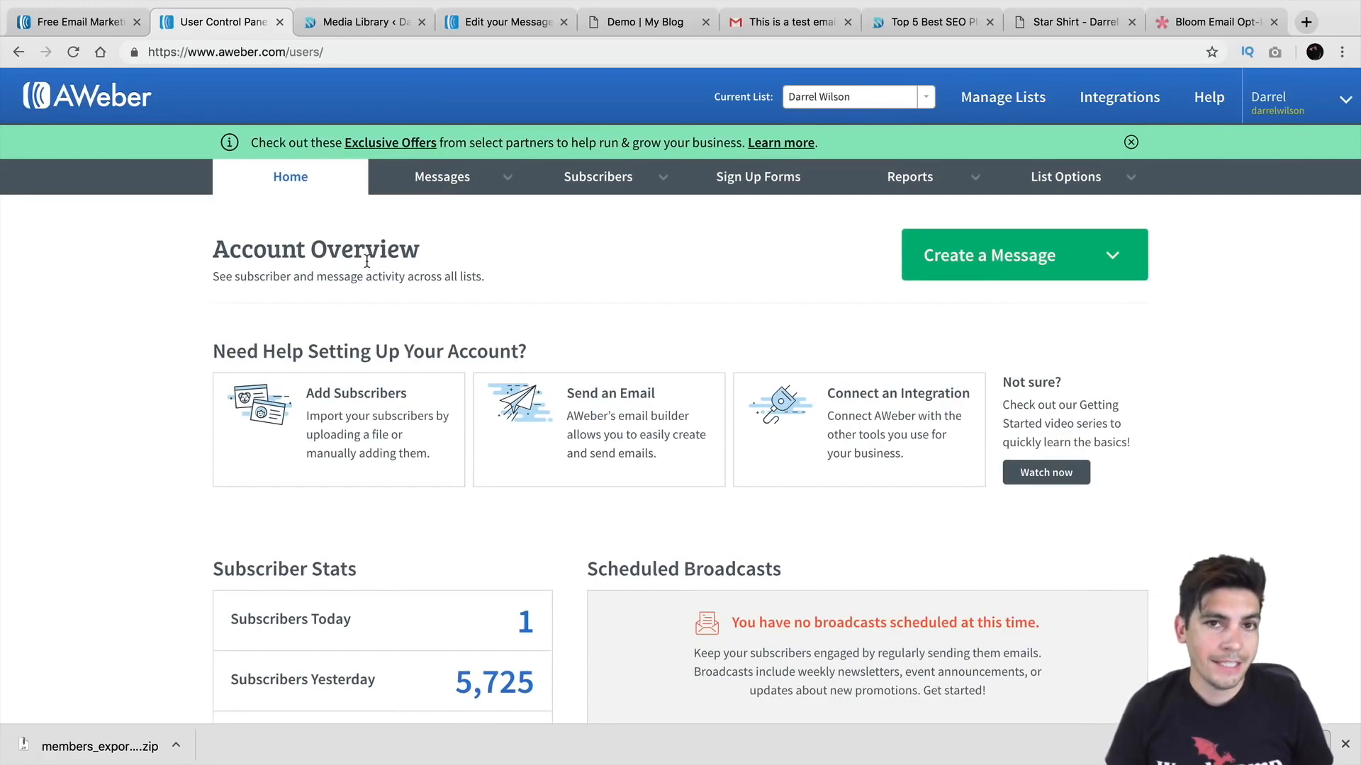
click(417, 177)
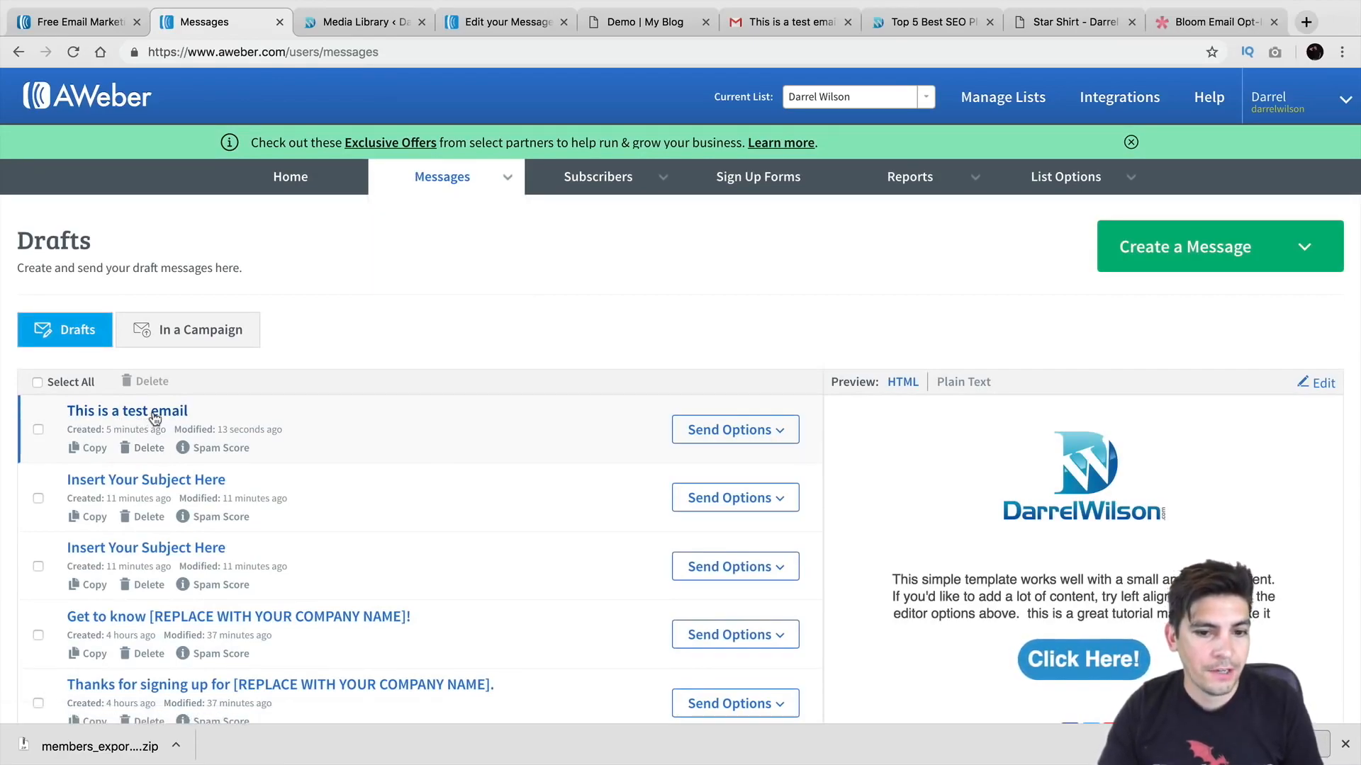
click(759, 427)
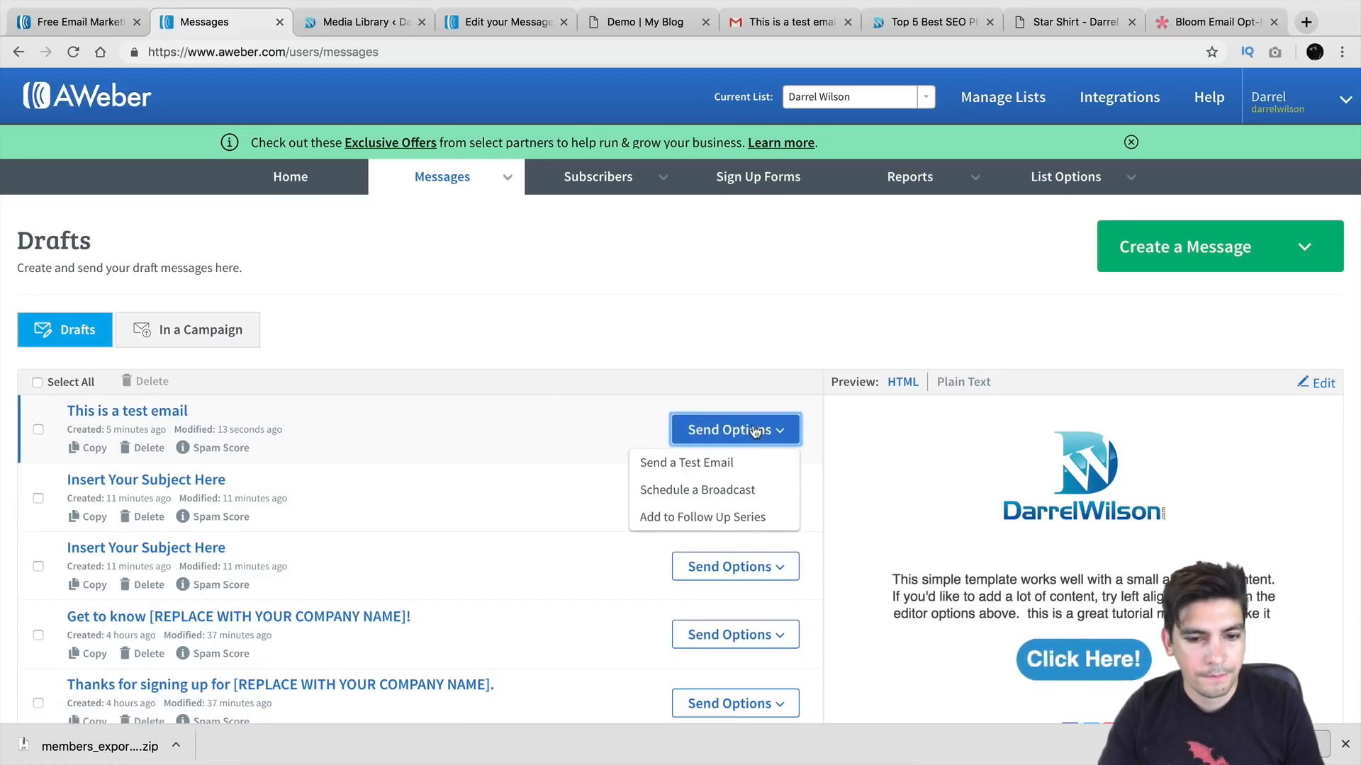
click(742, 498)
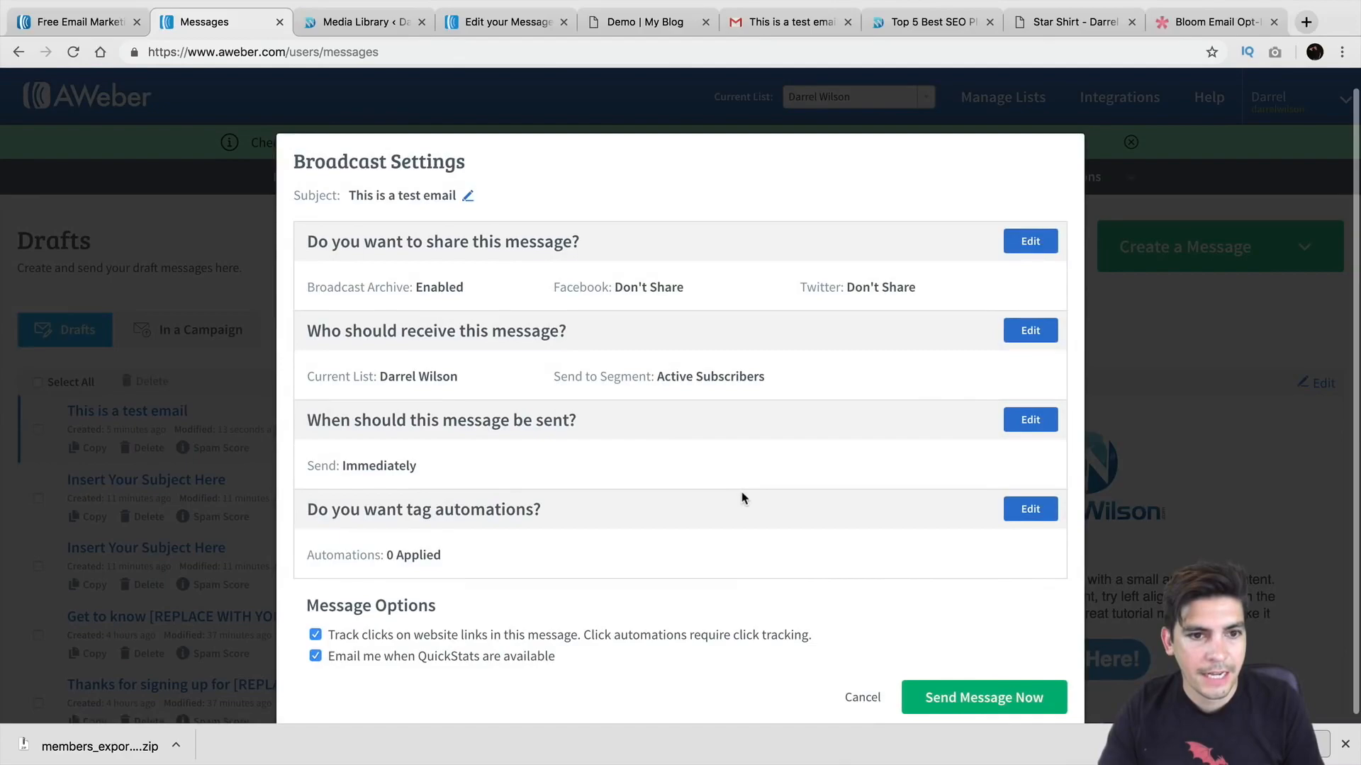
click(467, 199)
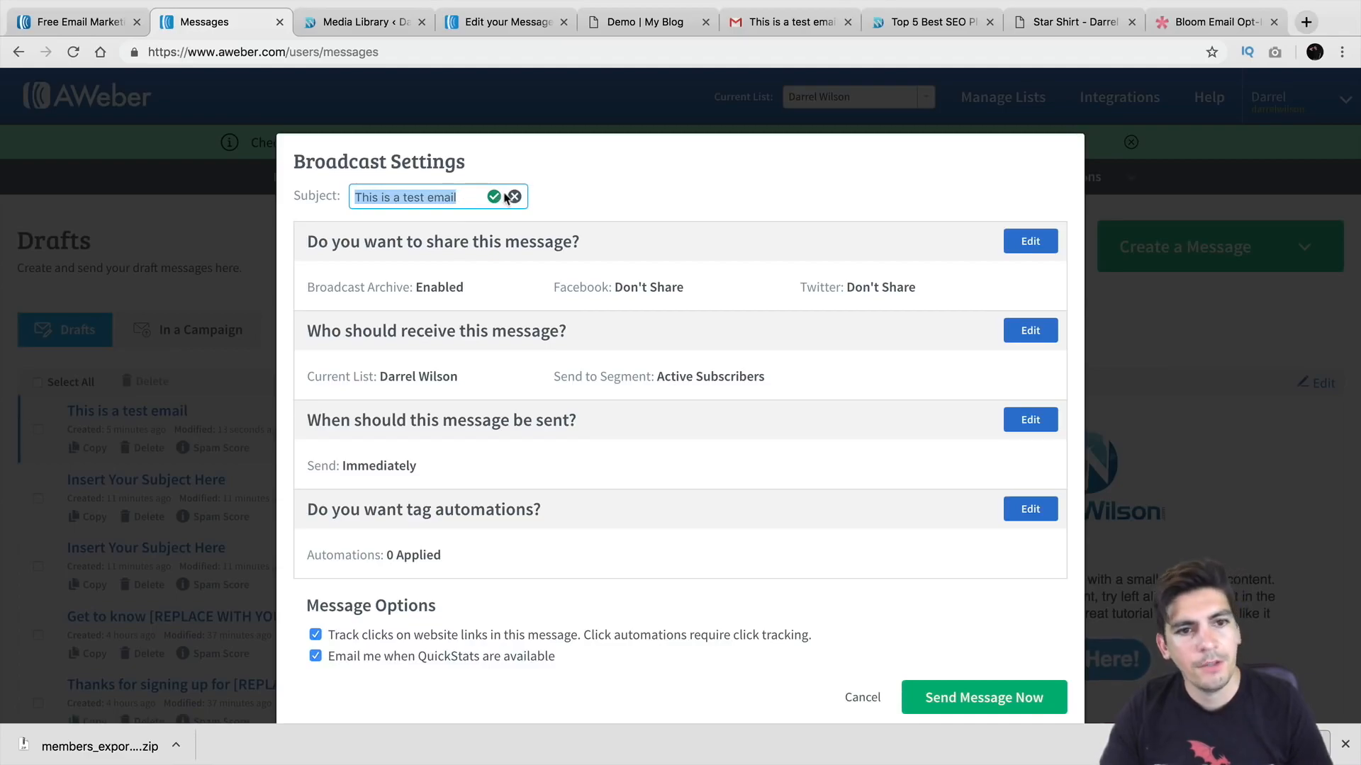
click(861, 698)
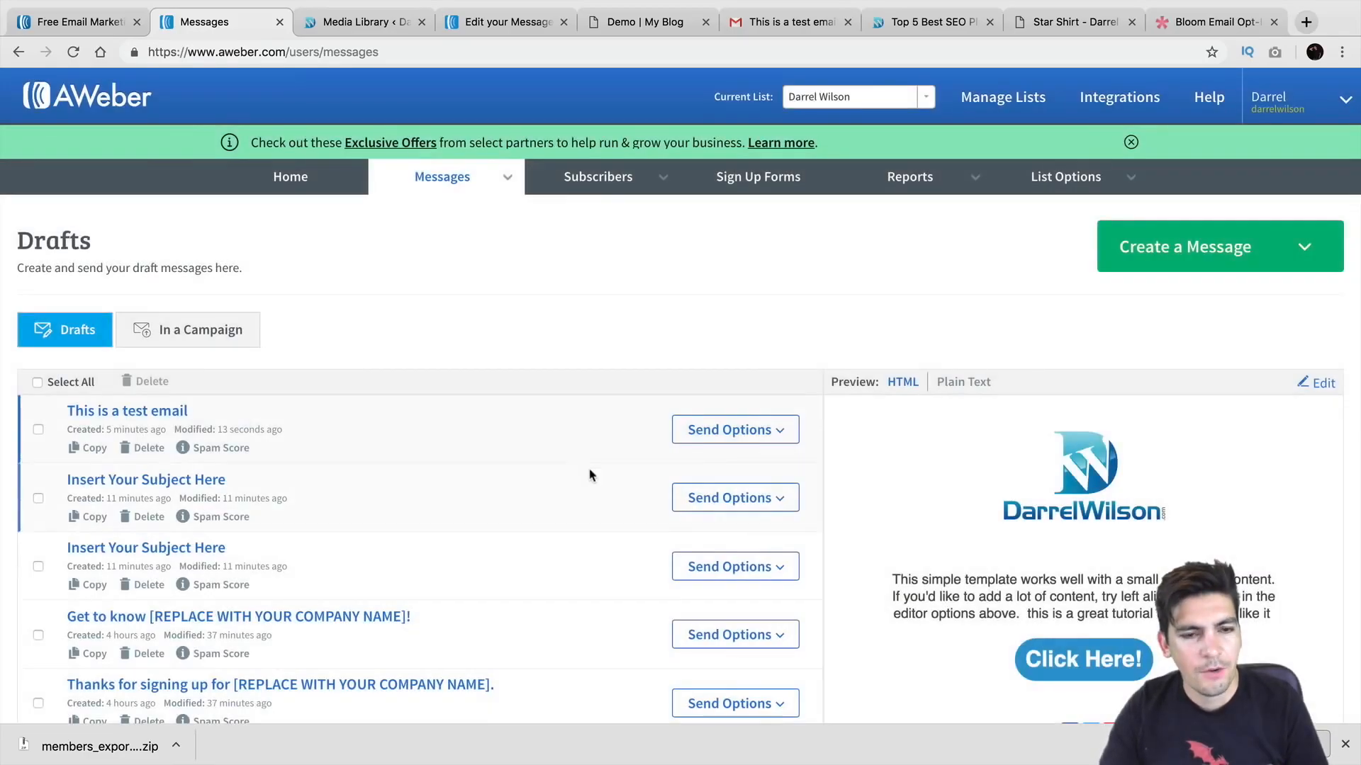
mouse_move(504, 189)
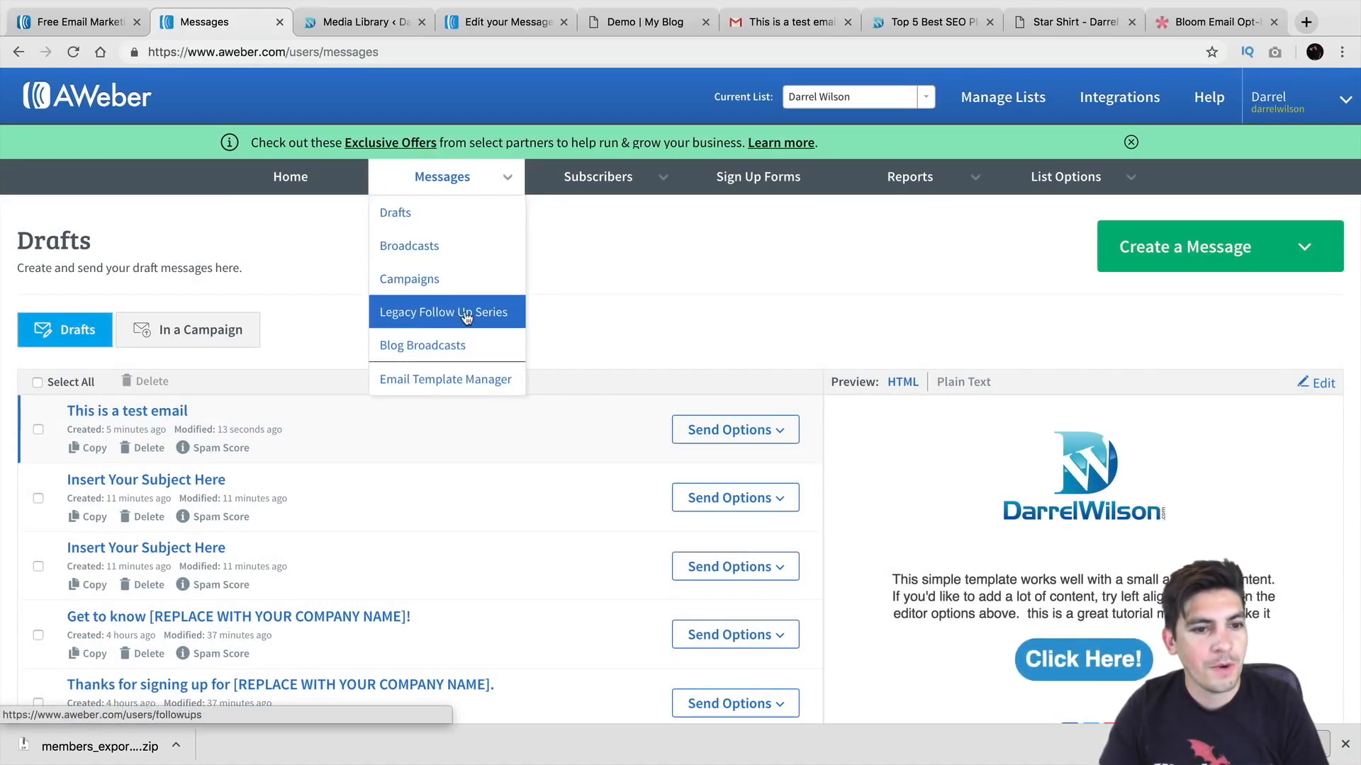
Step: Delete the WELCOME! message from the Legacy Follow Up Series, leaving the series empty
click(430, 316)
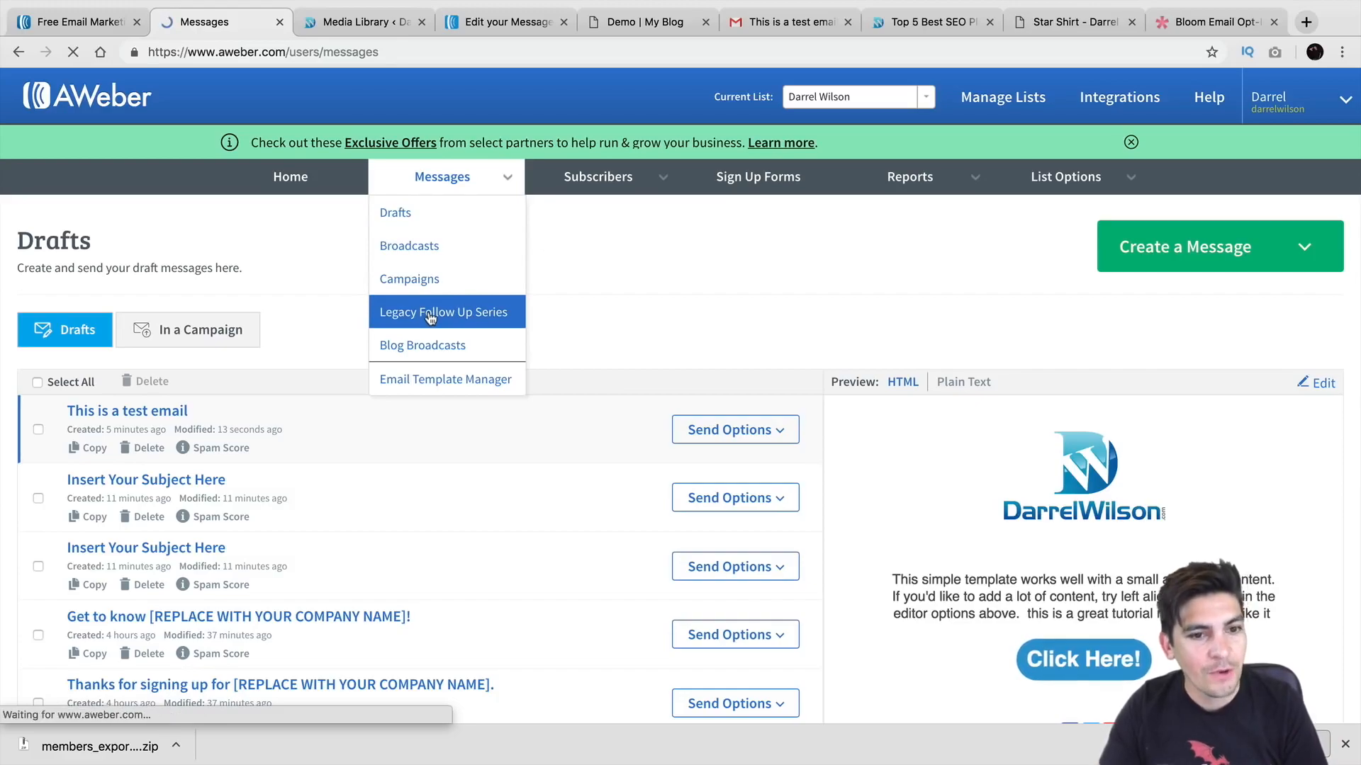
scroll(444, 432, down, 2)
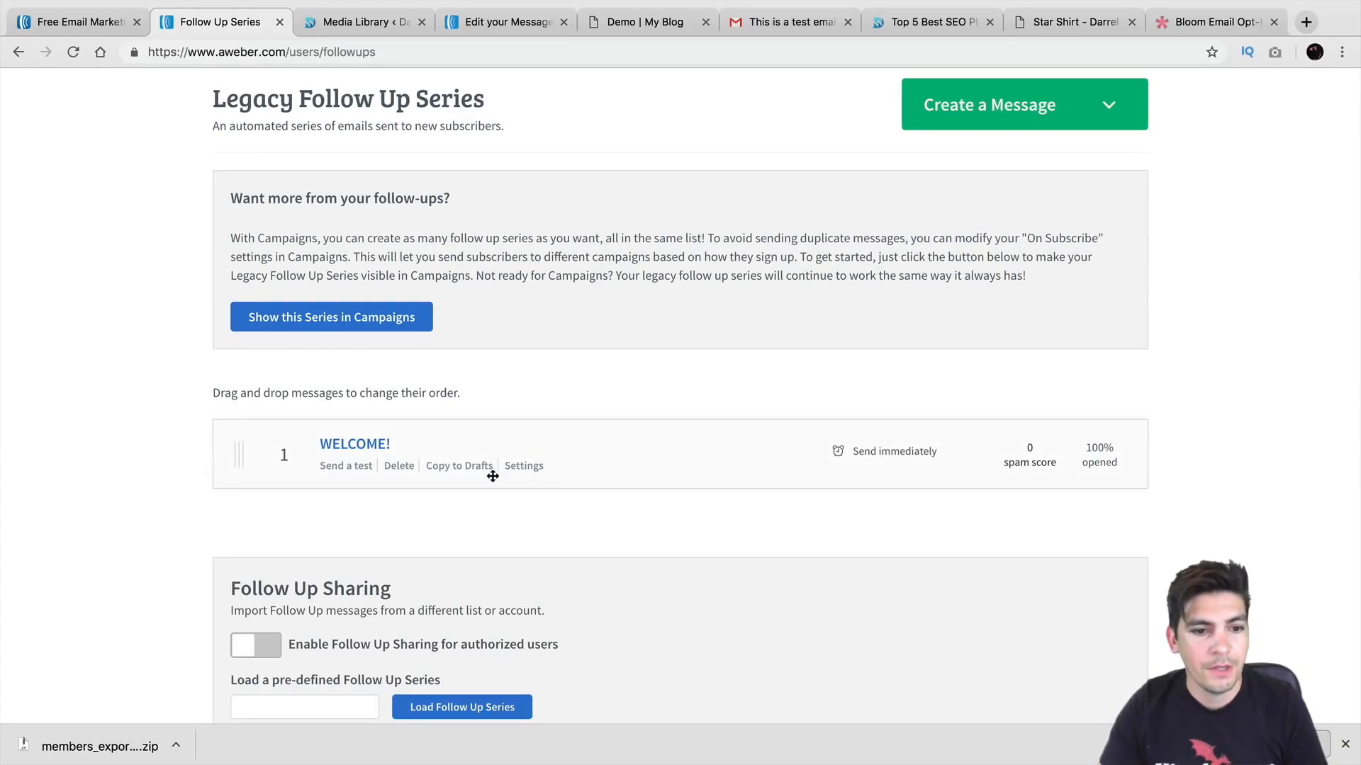
click(397, 465)
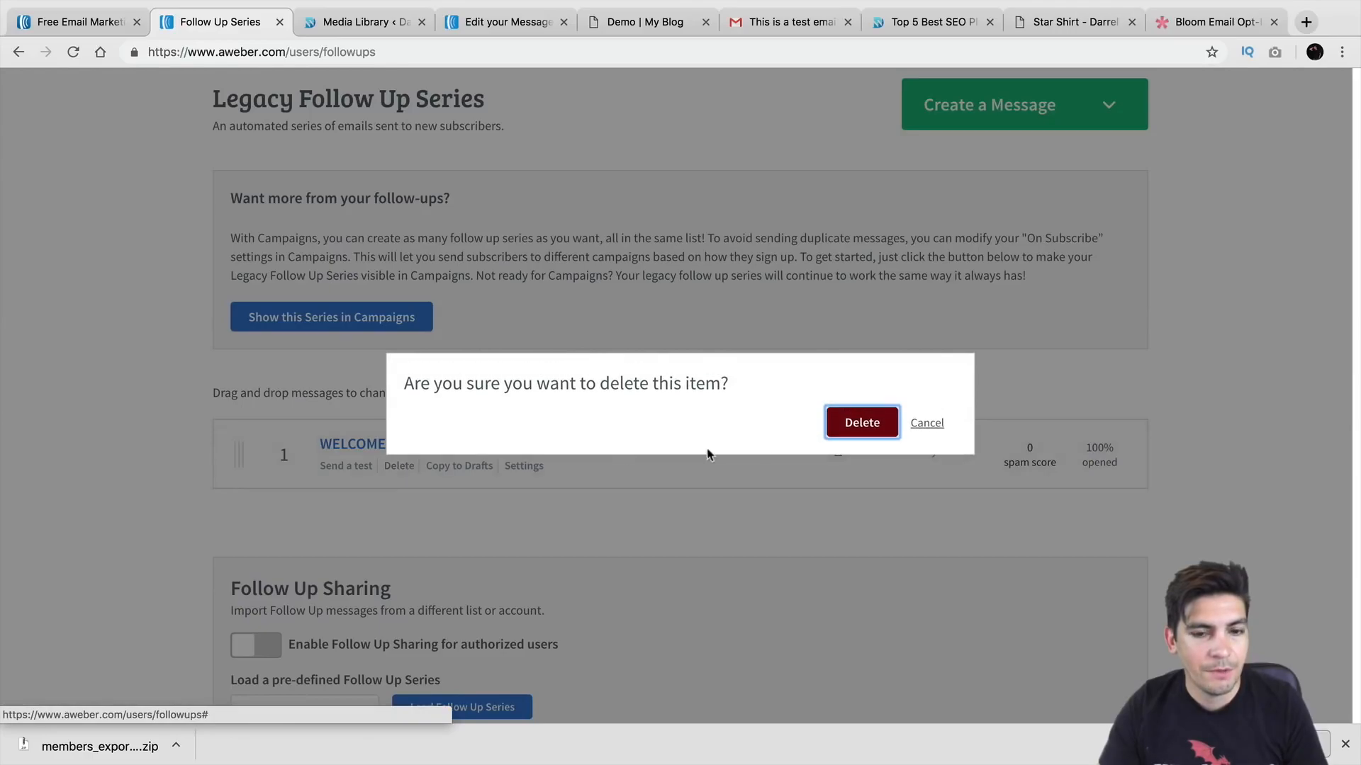
click(862, 423)
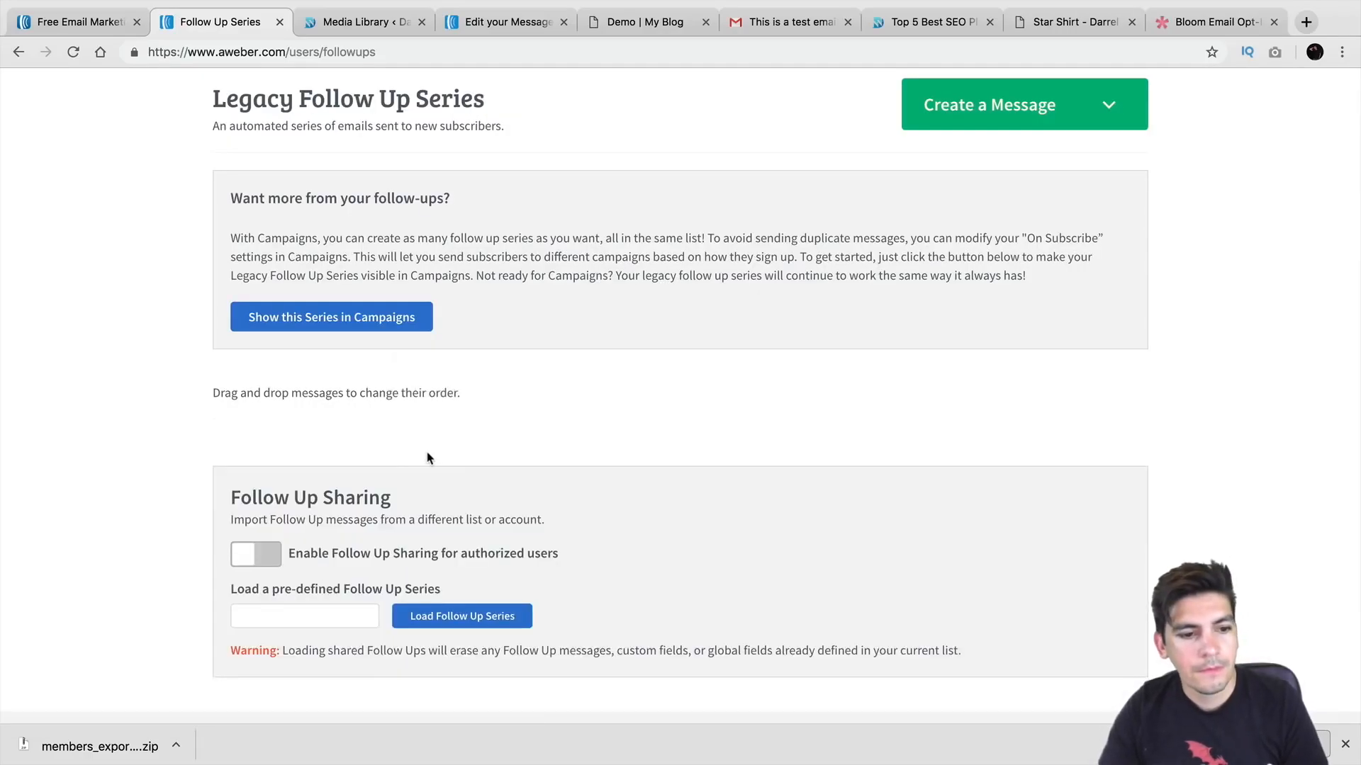
scroll(428, 457, up, 2)
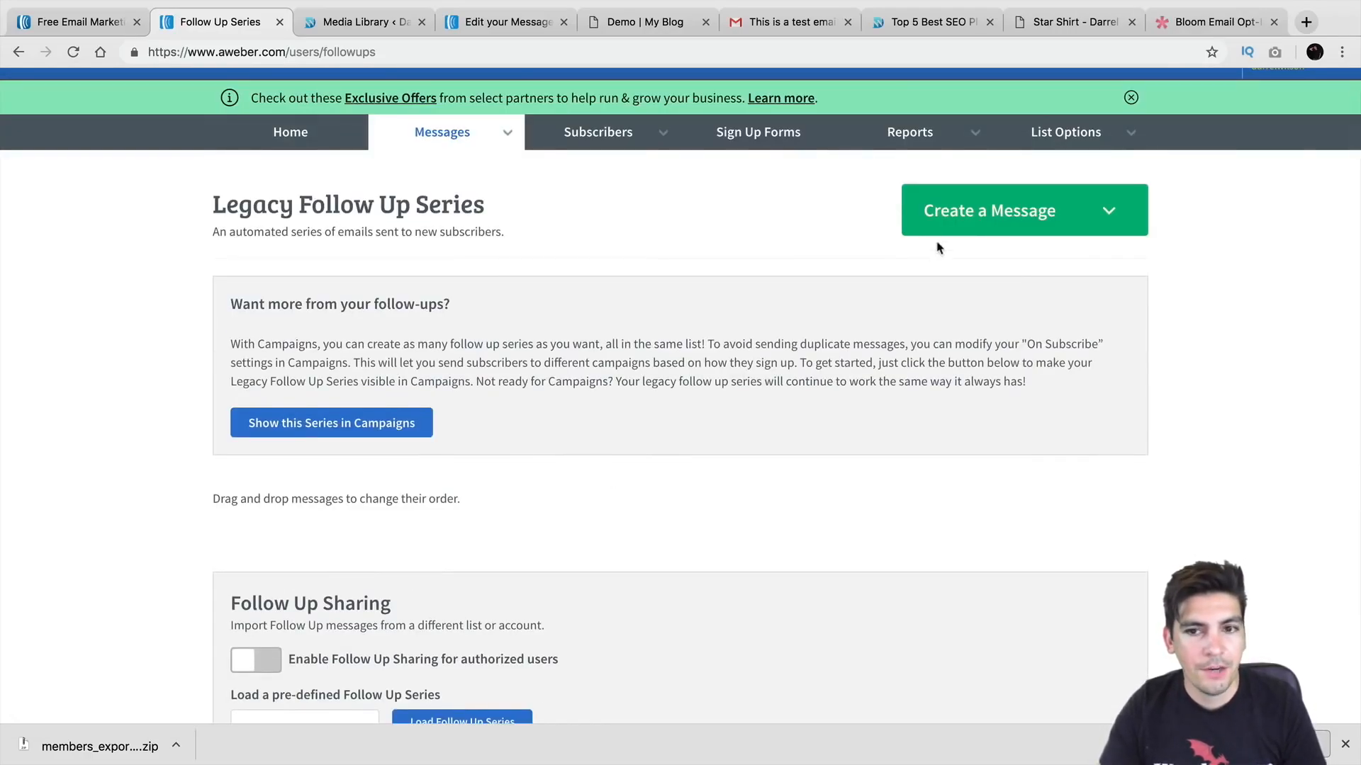
Step: Start a drag-and-drop message and replace the logo placeholder with the DarrelWilson logo at 228 px wide
click(958, 225)
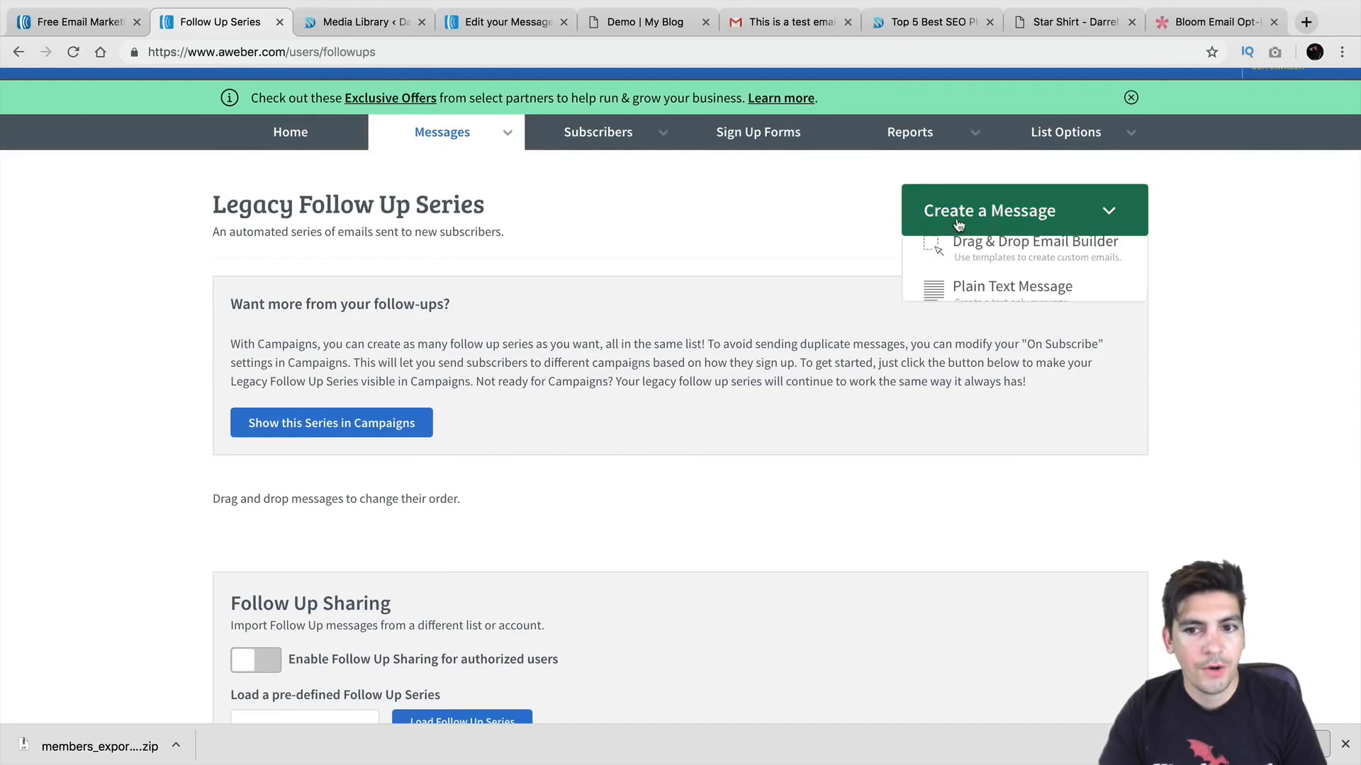
click(978, 264)
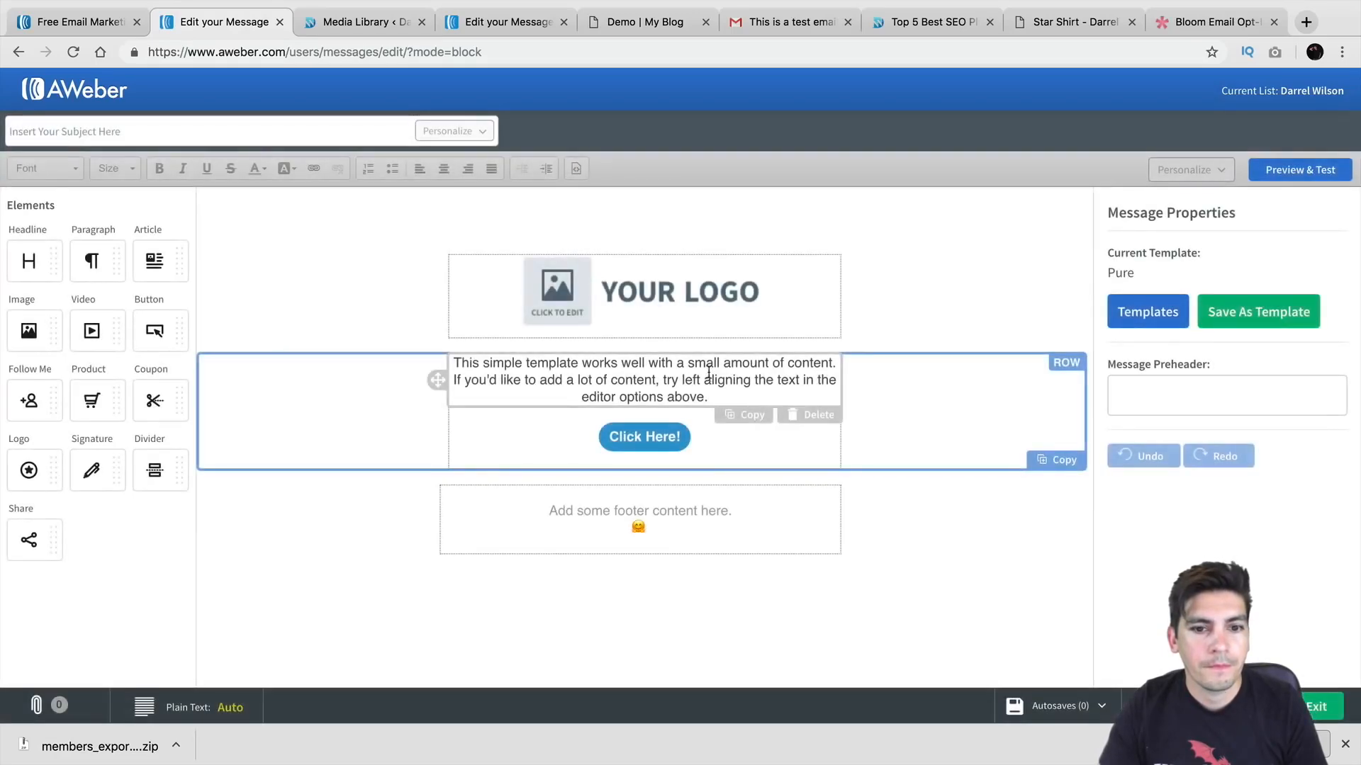
click(668, 292)
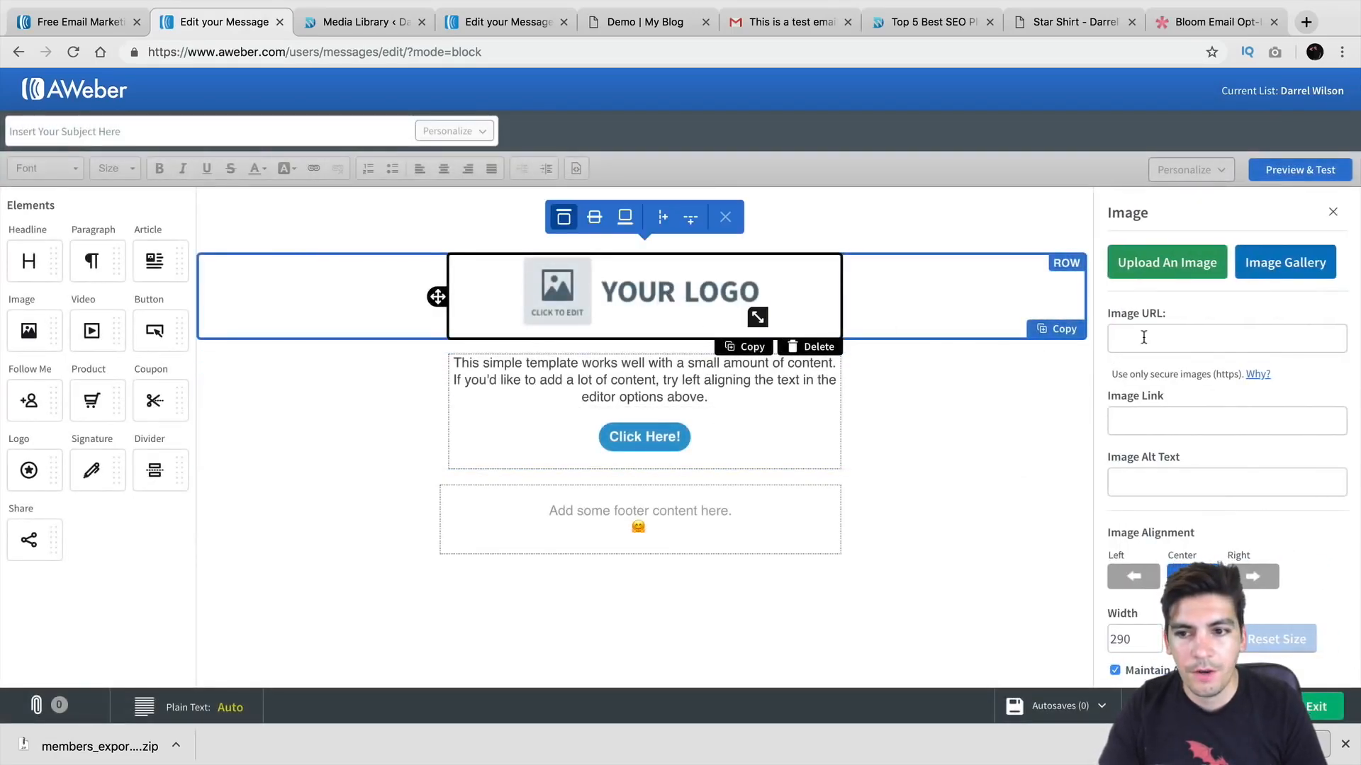
click(1299, 263)
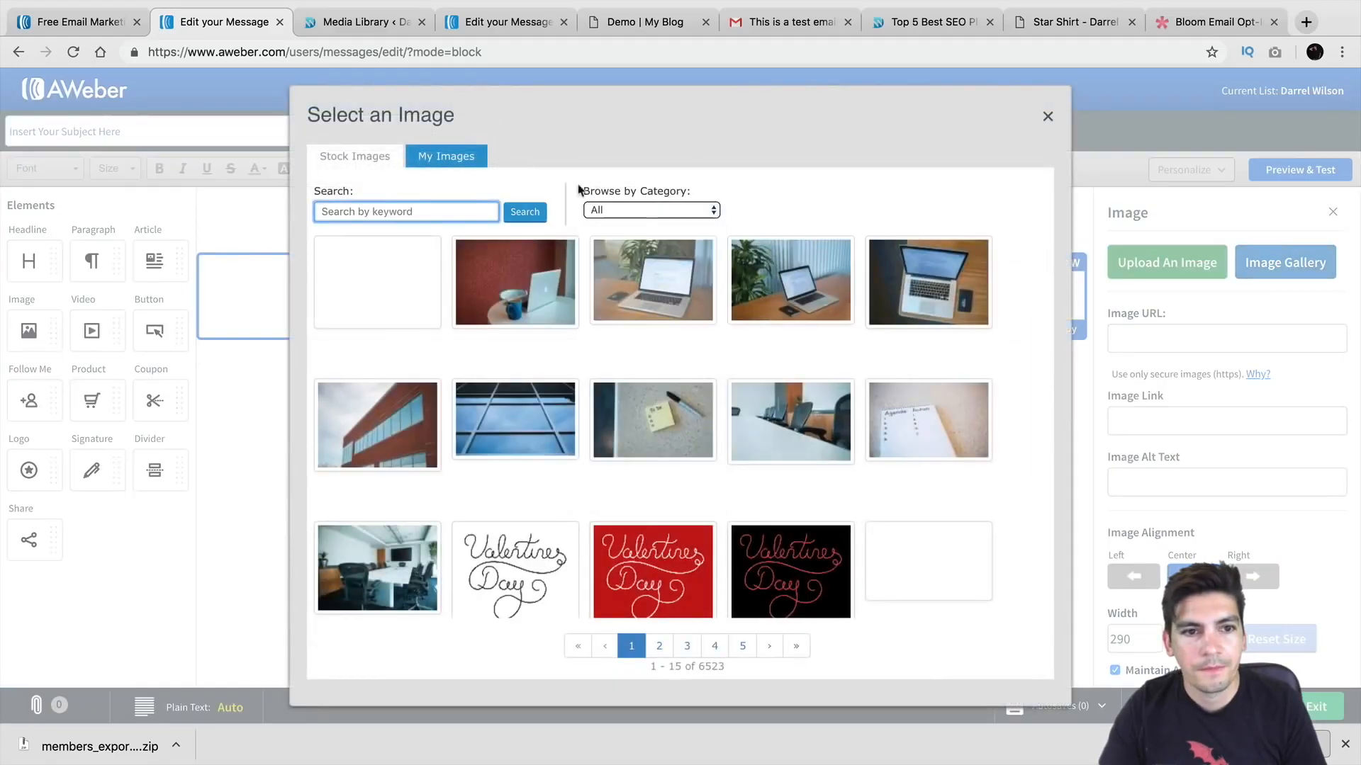
click(465, 155)
click(516, 287)
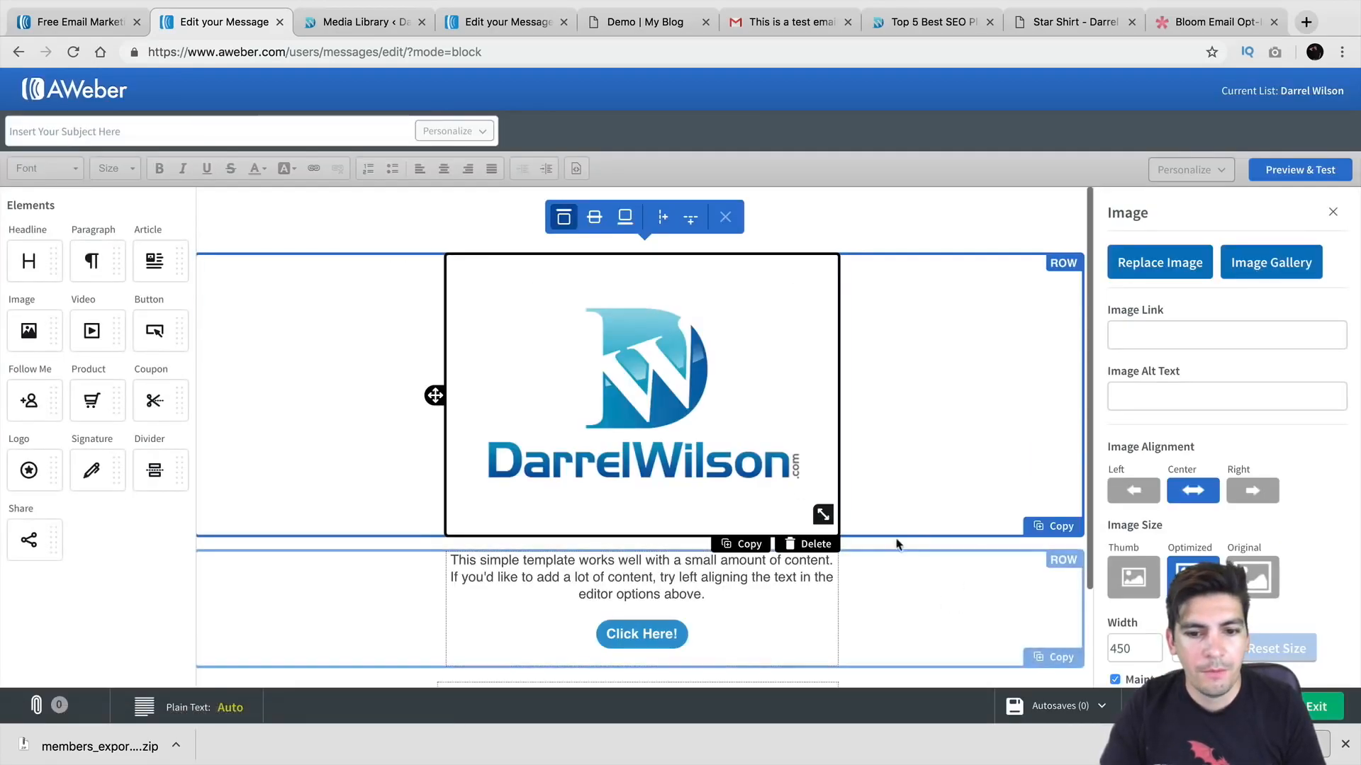
drag(822, 514, 732, 382)
Step: Glance at the other browser tabs, then select the Click Here! button block in the new message
click(507, 22)
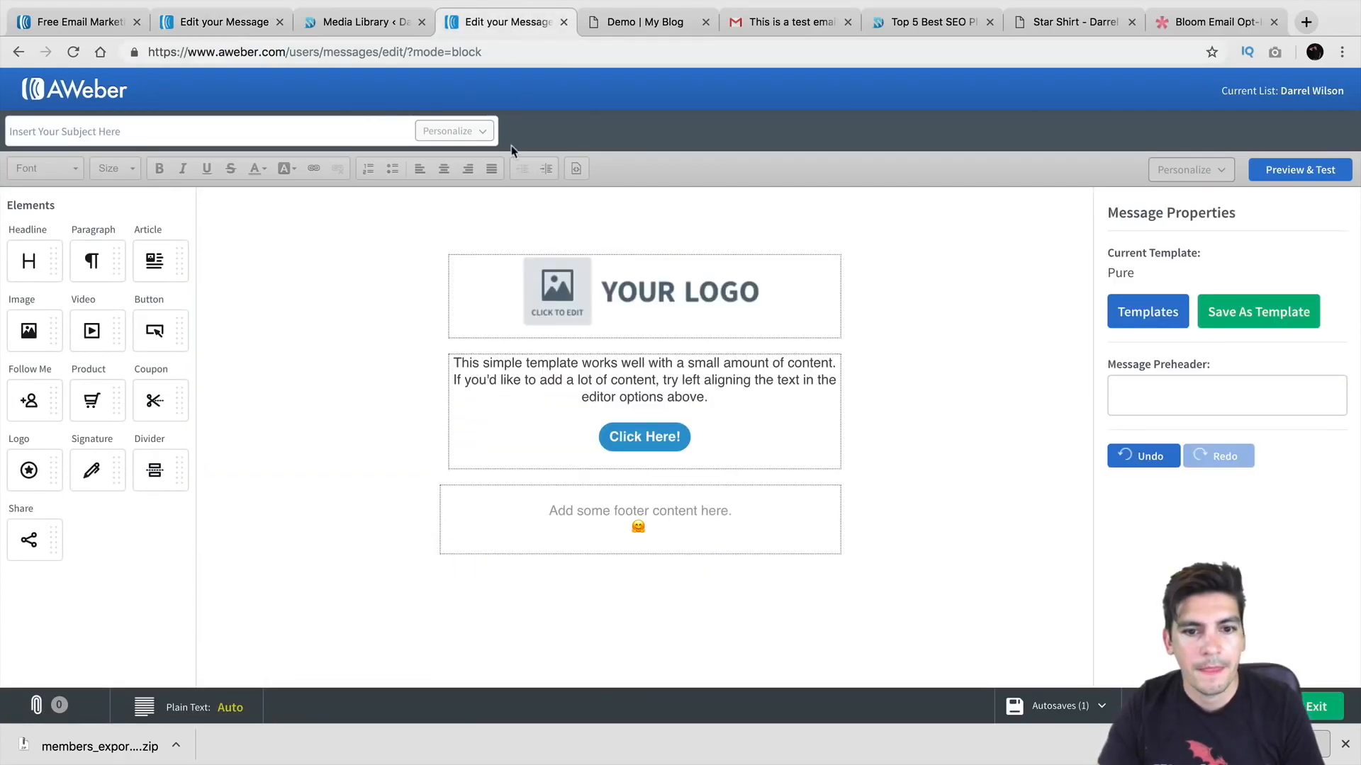
click(369, 22)
click(255, 23)
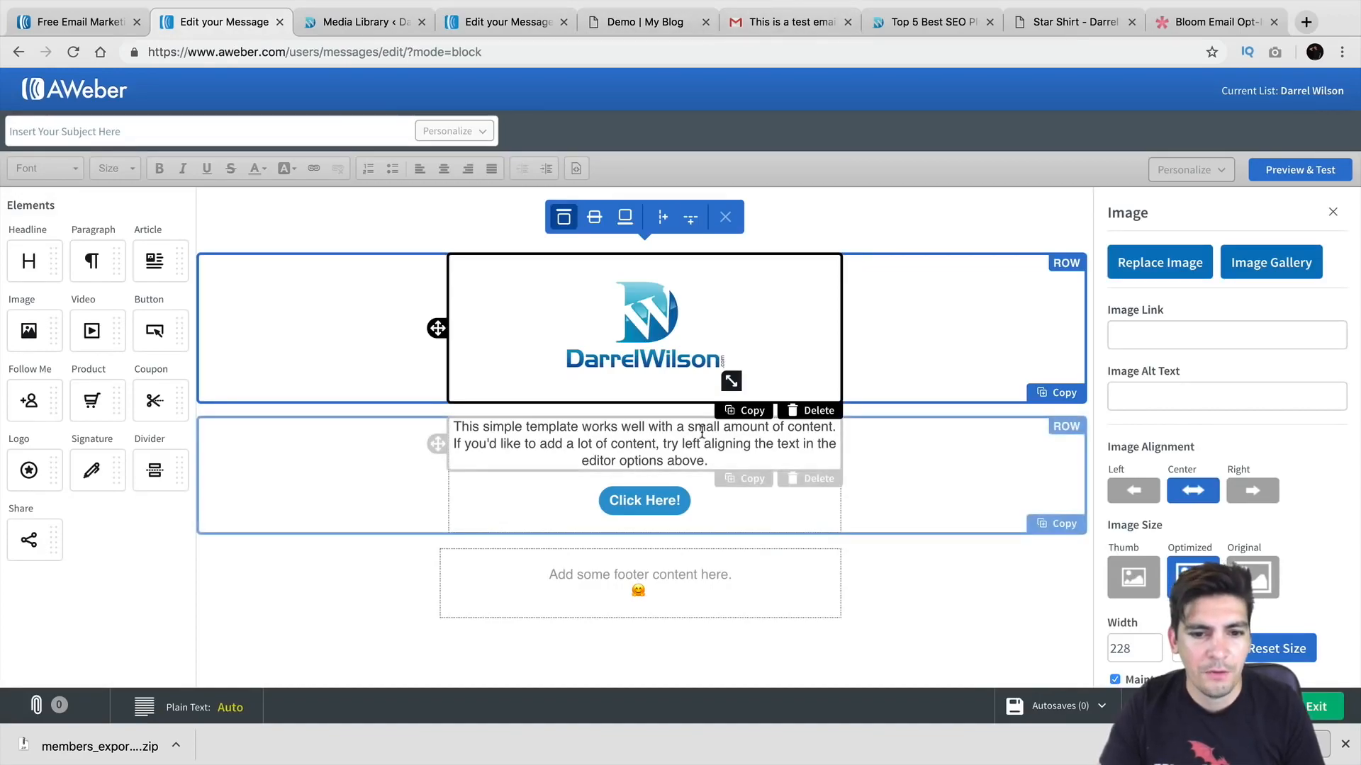
click(688, 501)
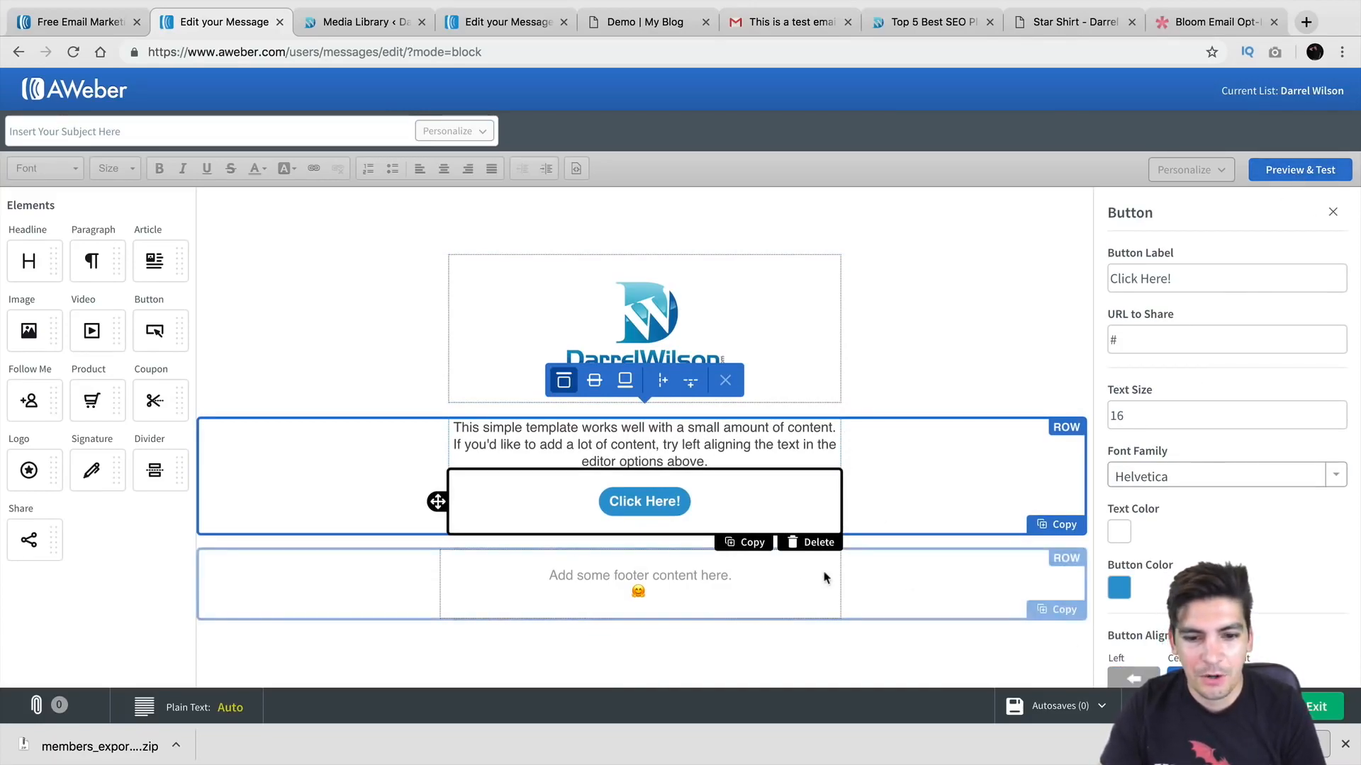
Step: Add a social share links row to the email footer
drag(40, 521, 642, 578)
click(811, 597)
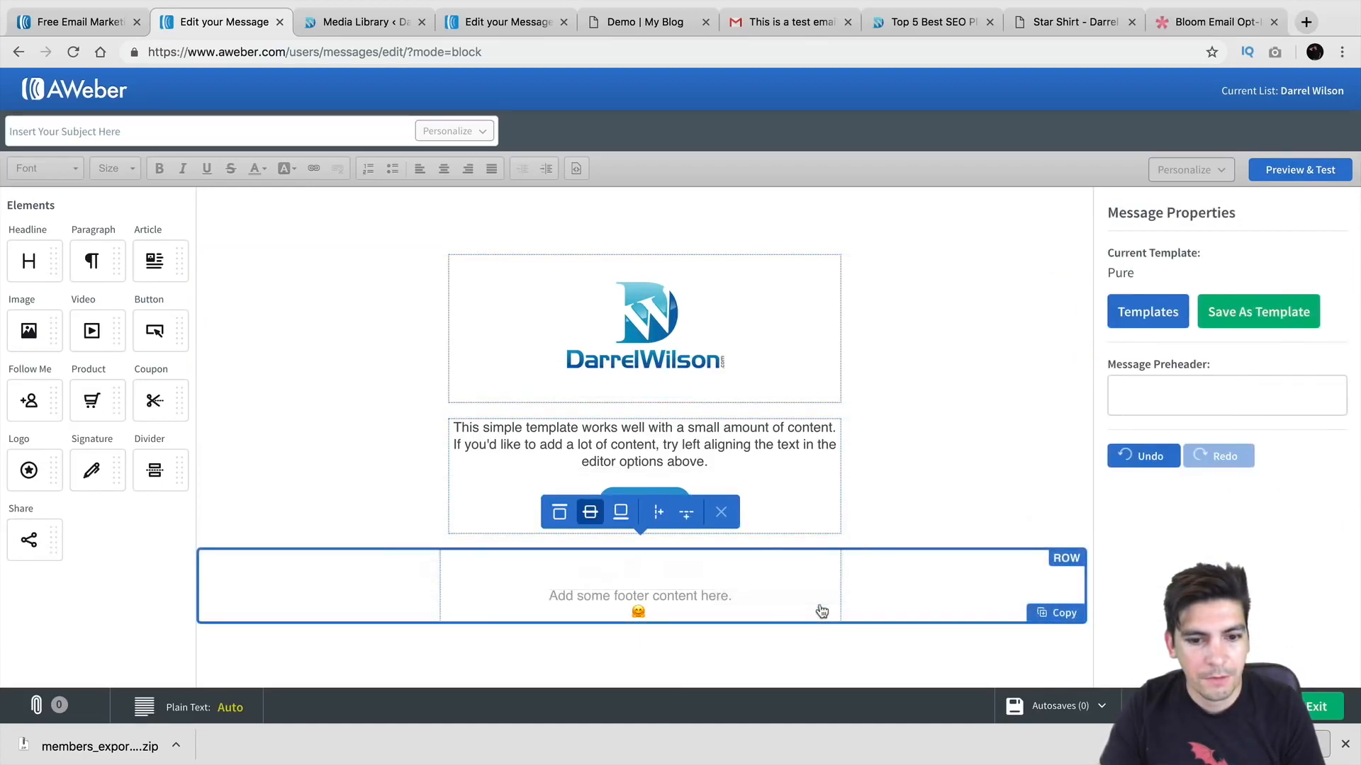
drag(29, 540, 577, 574)
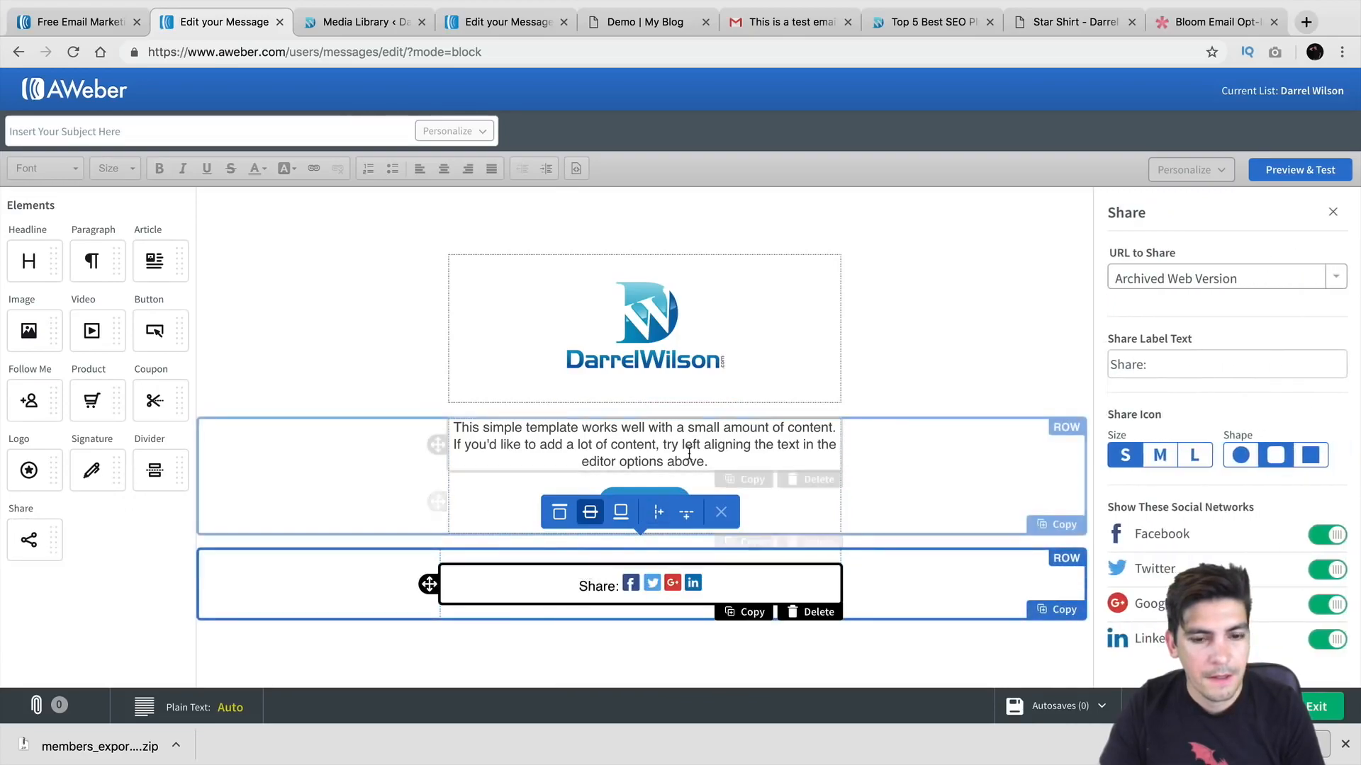
Step: Link the Click Here! button to the pasted download file URL
click(666, 496)
click(1181, 340)
right_click(1183, 340)
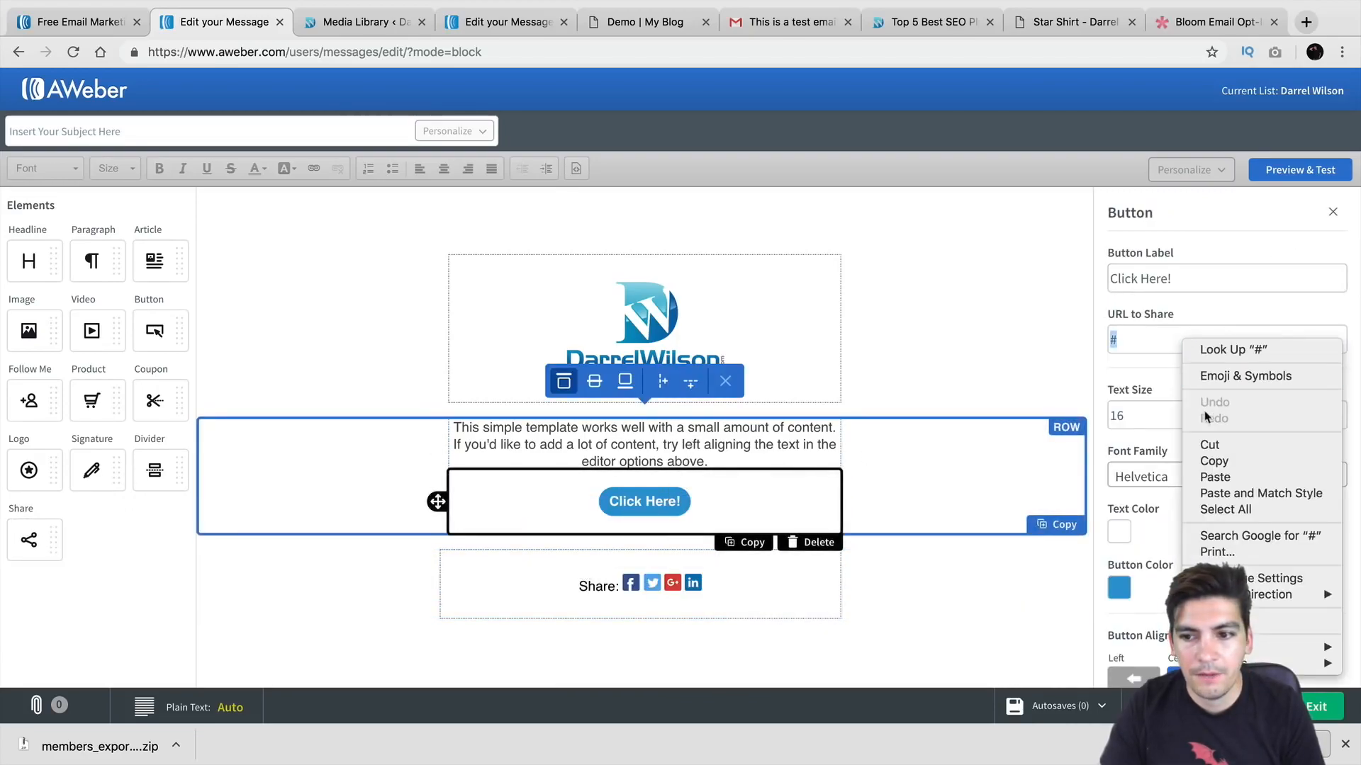
click(1214, 478)
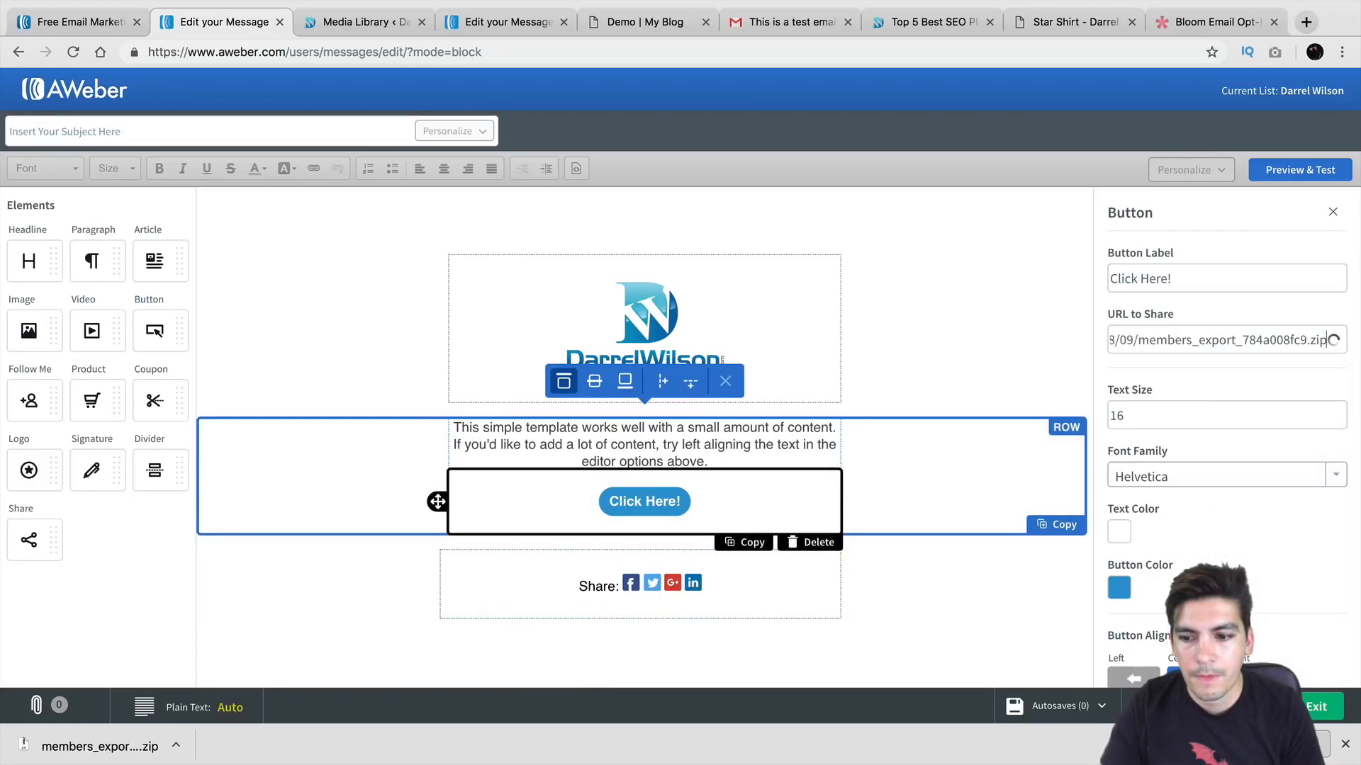
click(1311, 708)
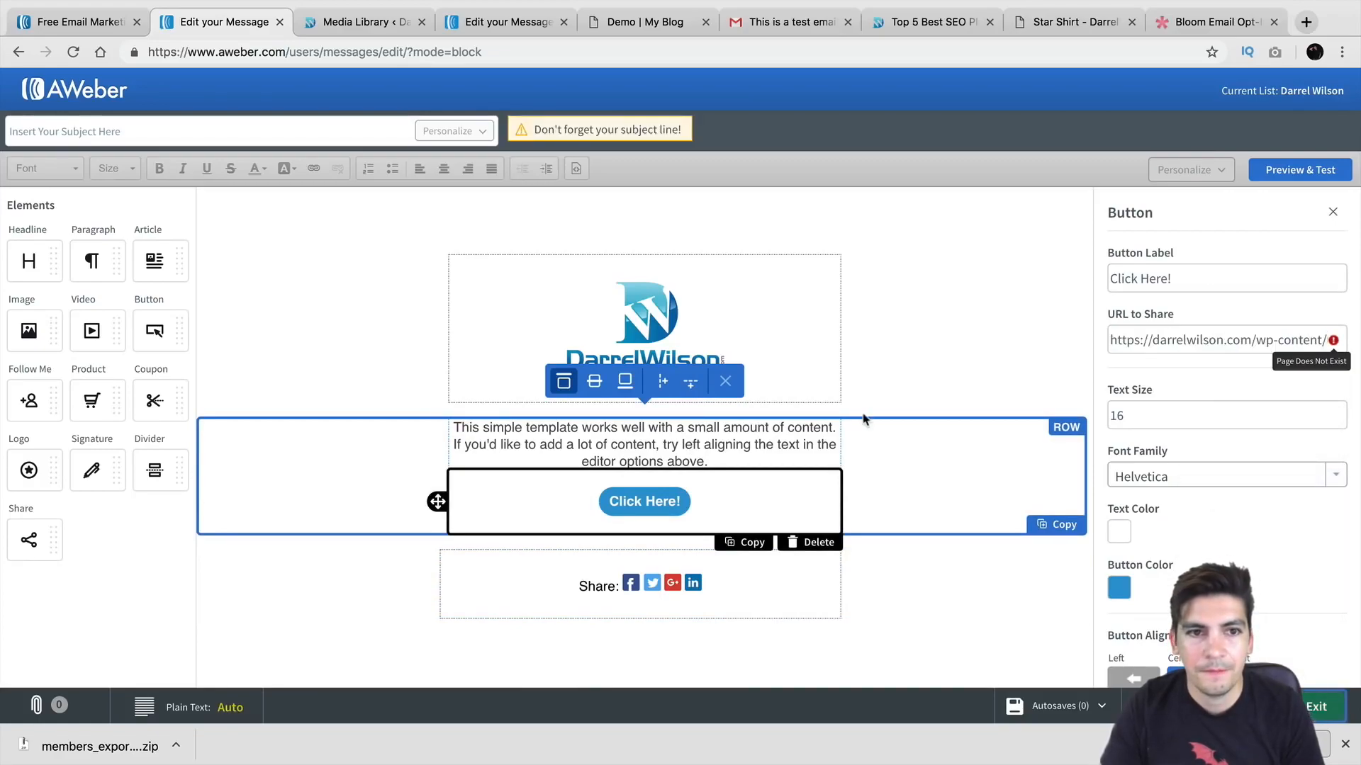
Step: Give the message the subject 'Welcome To The DarrelWilson.com Family!' and save it to Drafts
click(372, 130)
text(Welcome To The DarrelWilson.com Family!)
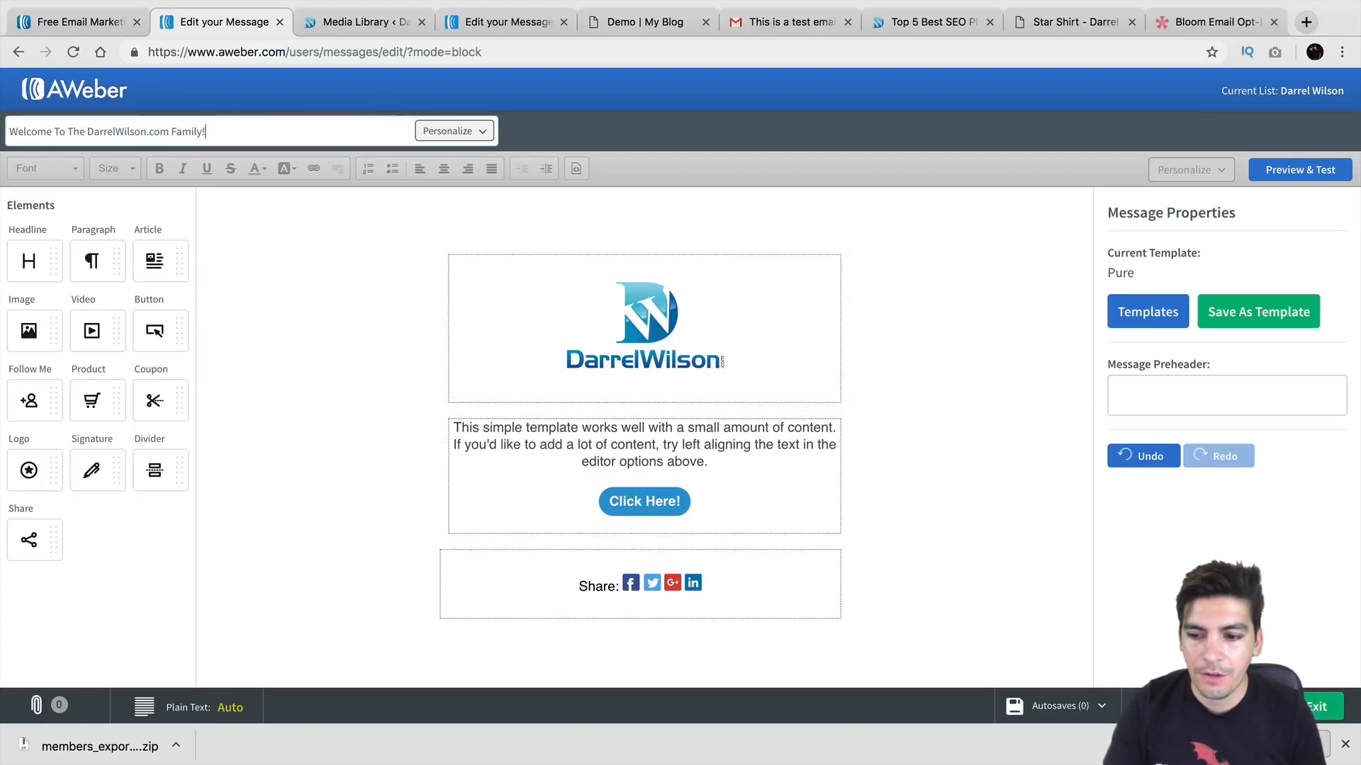
click(1316, 707)
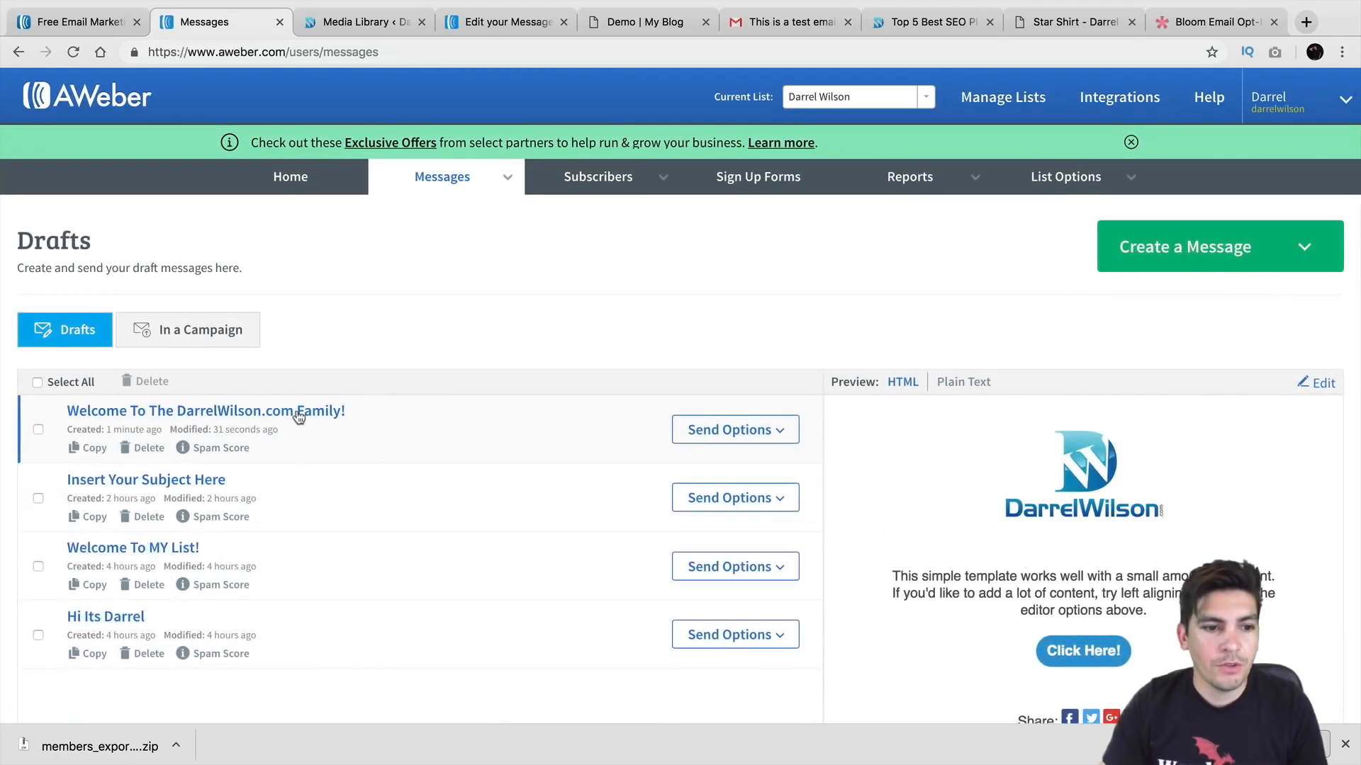
Step: Preview the second draft, then open Send Options for the welcome draft at the top of Drafts
scroll(507, 418, down, 3)
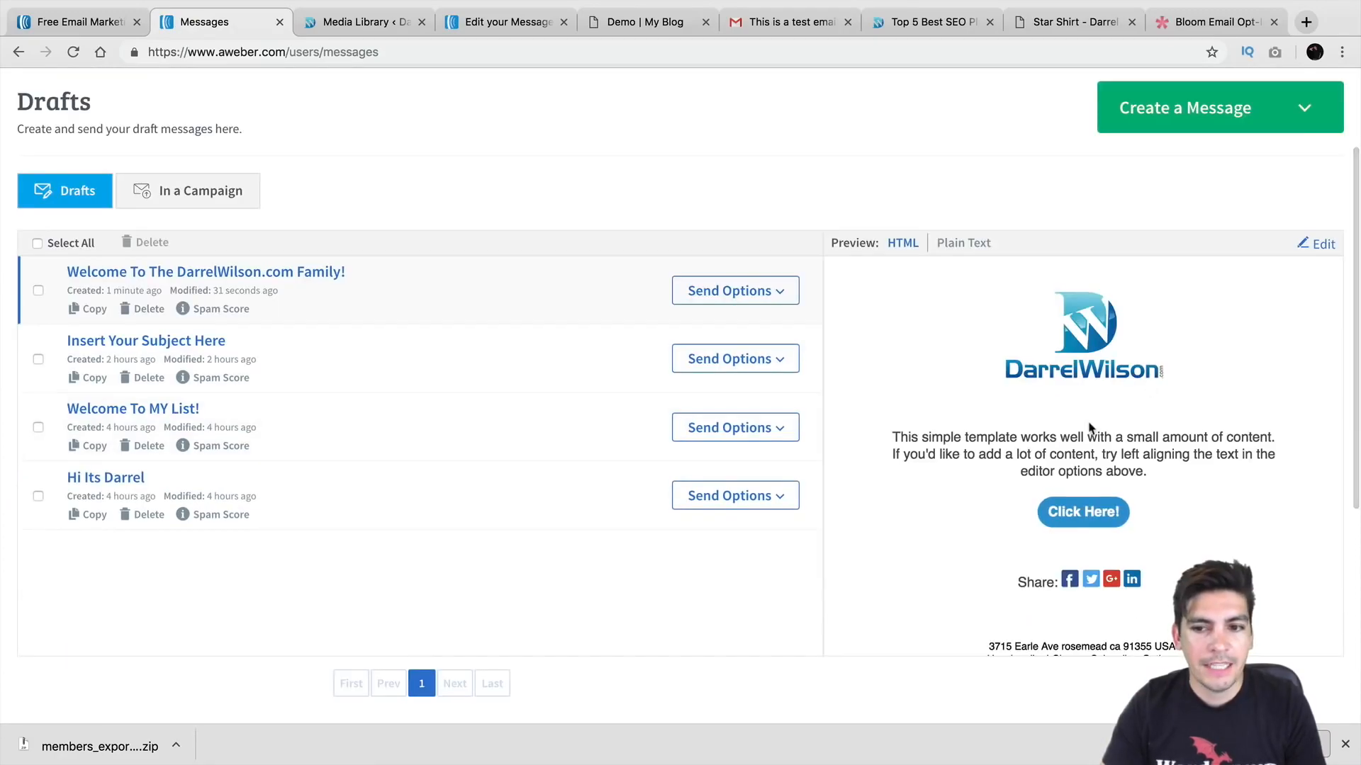
click(555, 364)
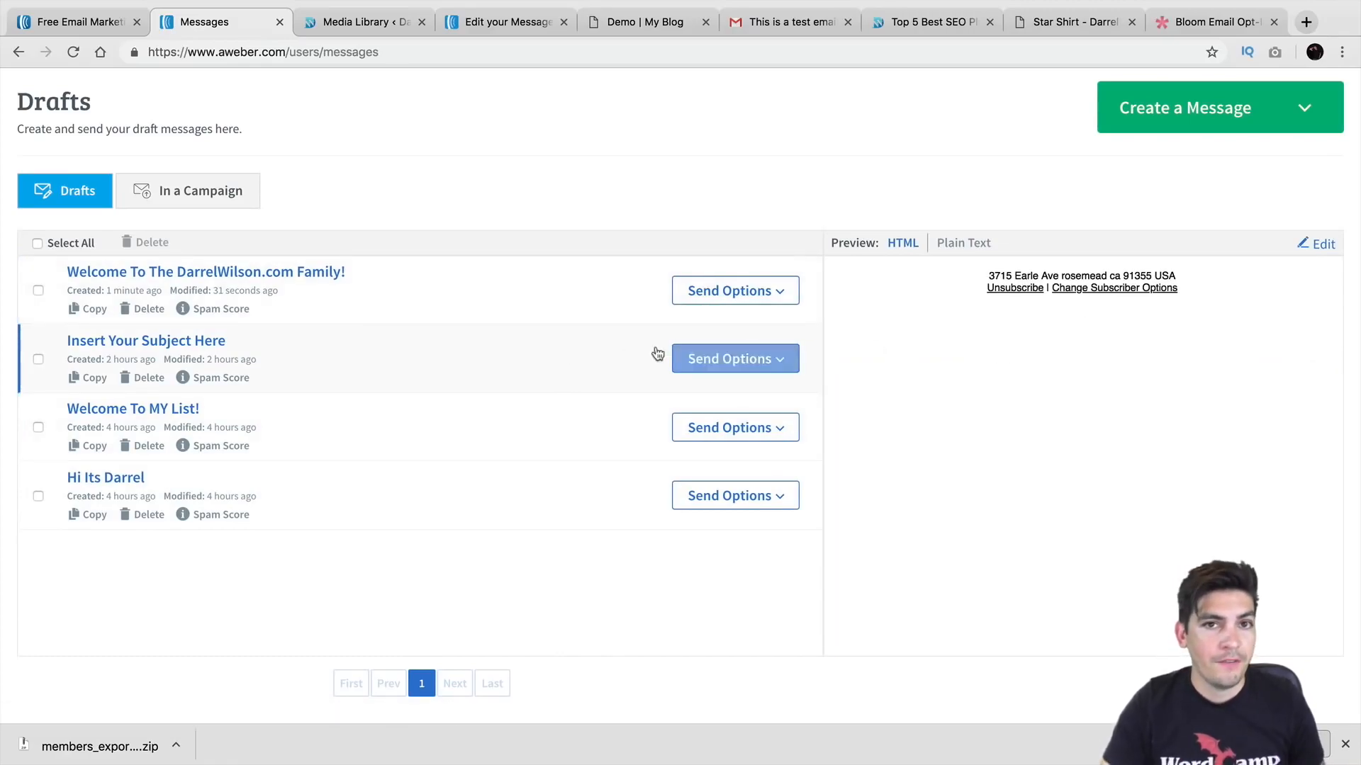
scroll(509, 305, up, 3)
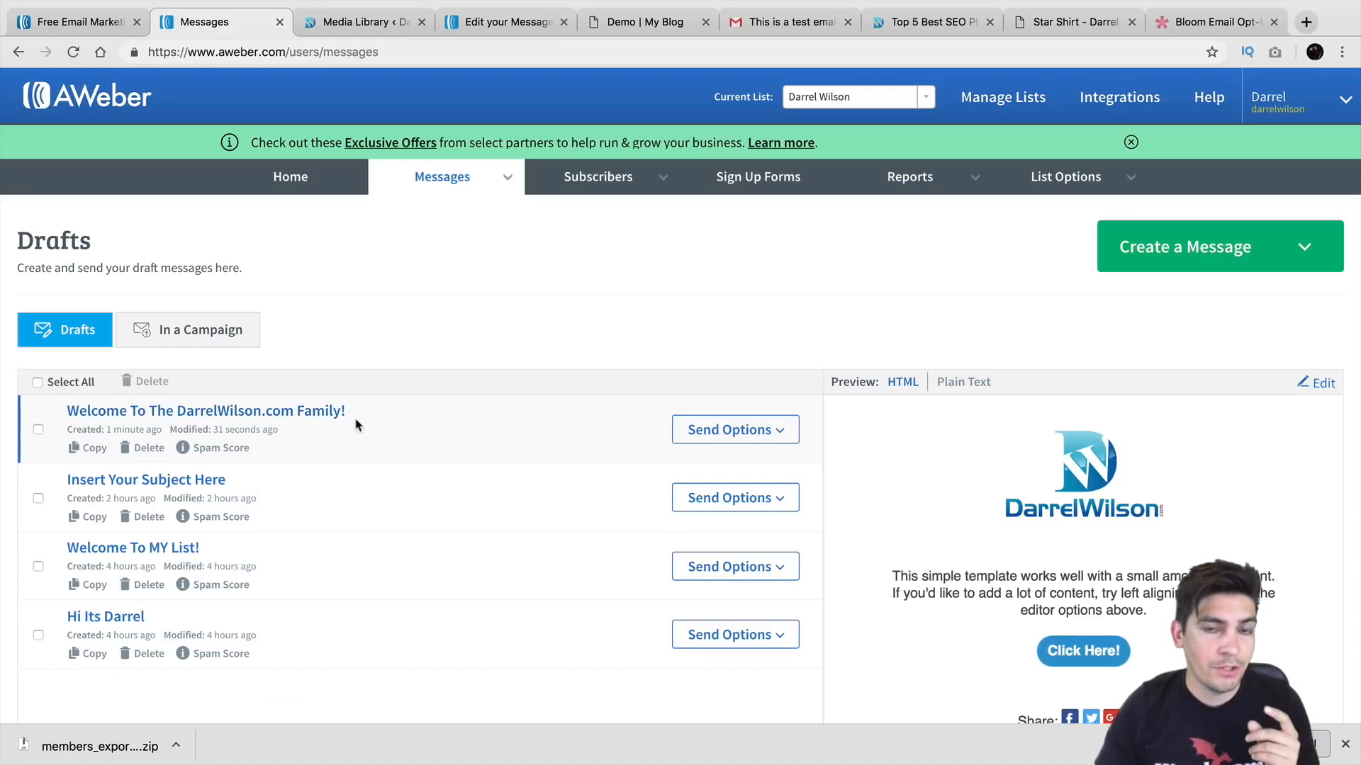
click(773, 429)
Step: Add the welcome draft to the follow-up series as Follow Up #1 with click tracking kept on
click(703, 517)
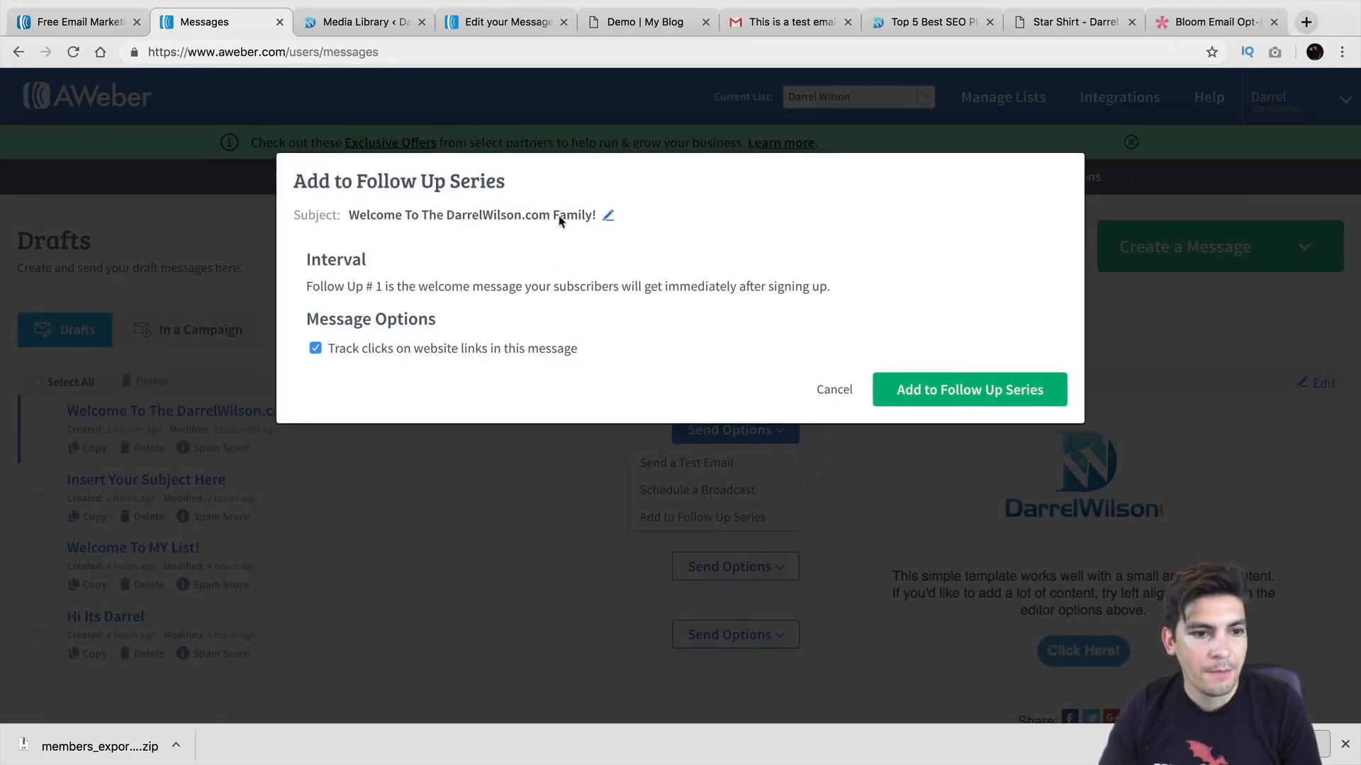
drag(316, 286, 850, 323)
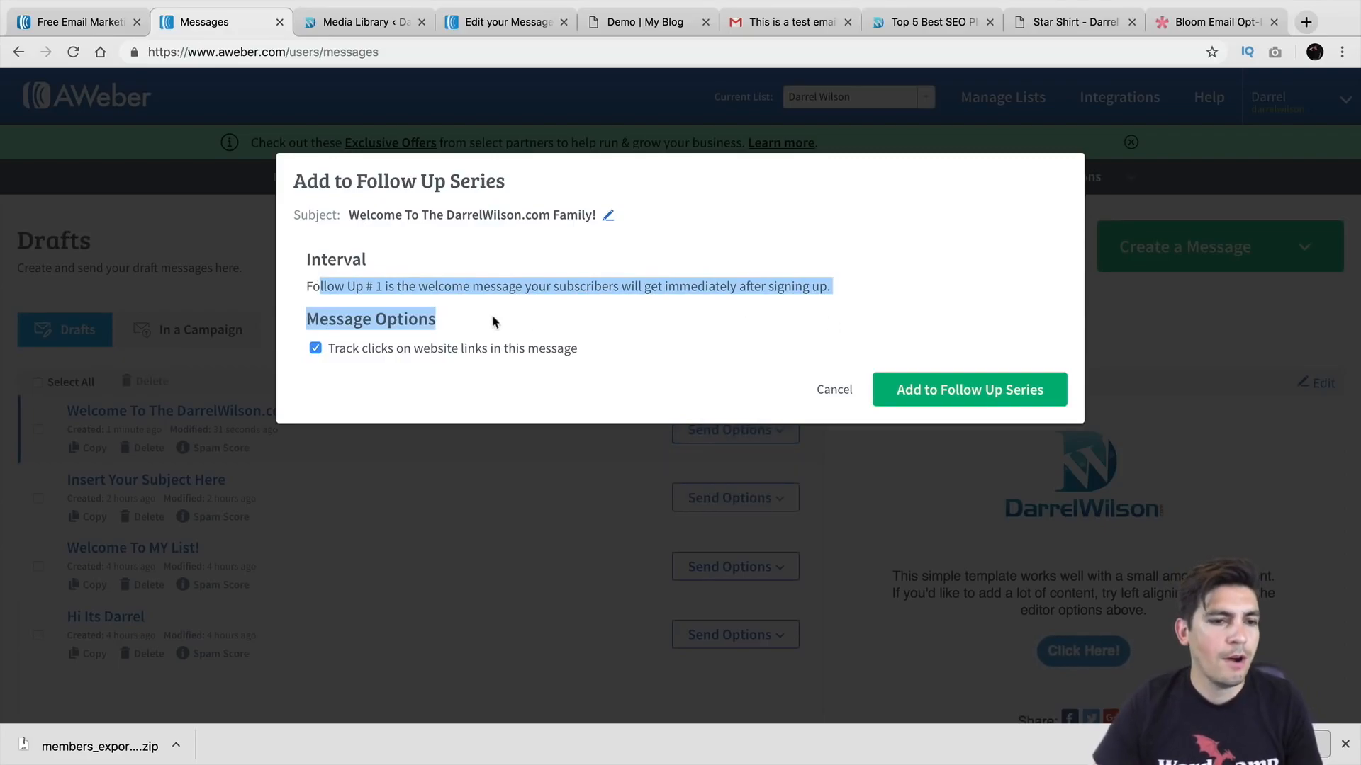
click(434, 295)
drag(412, 287, 372, 282)
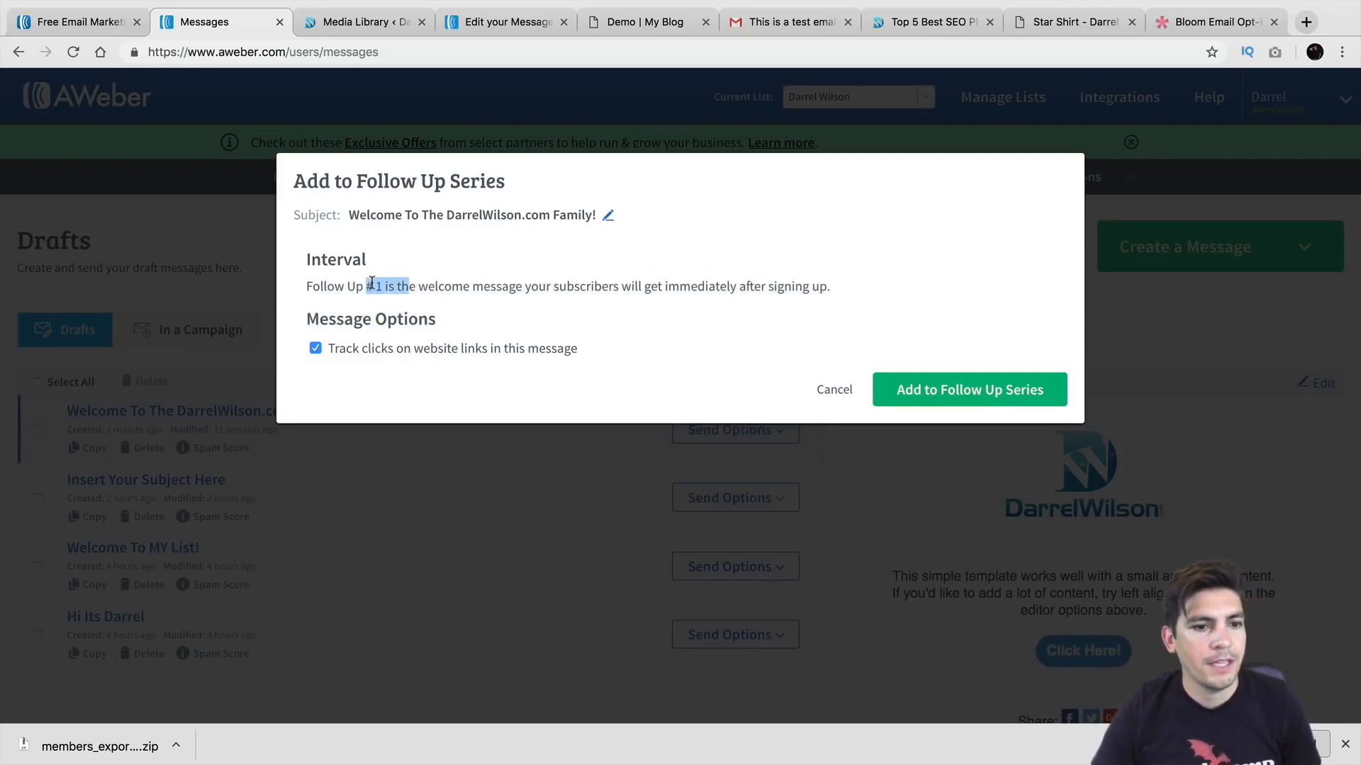
drag(371, 352, 653, 355)
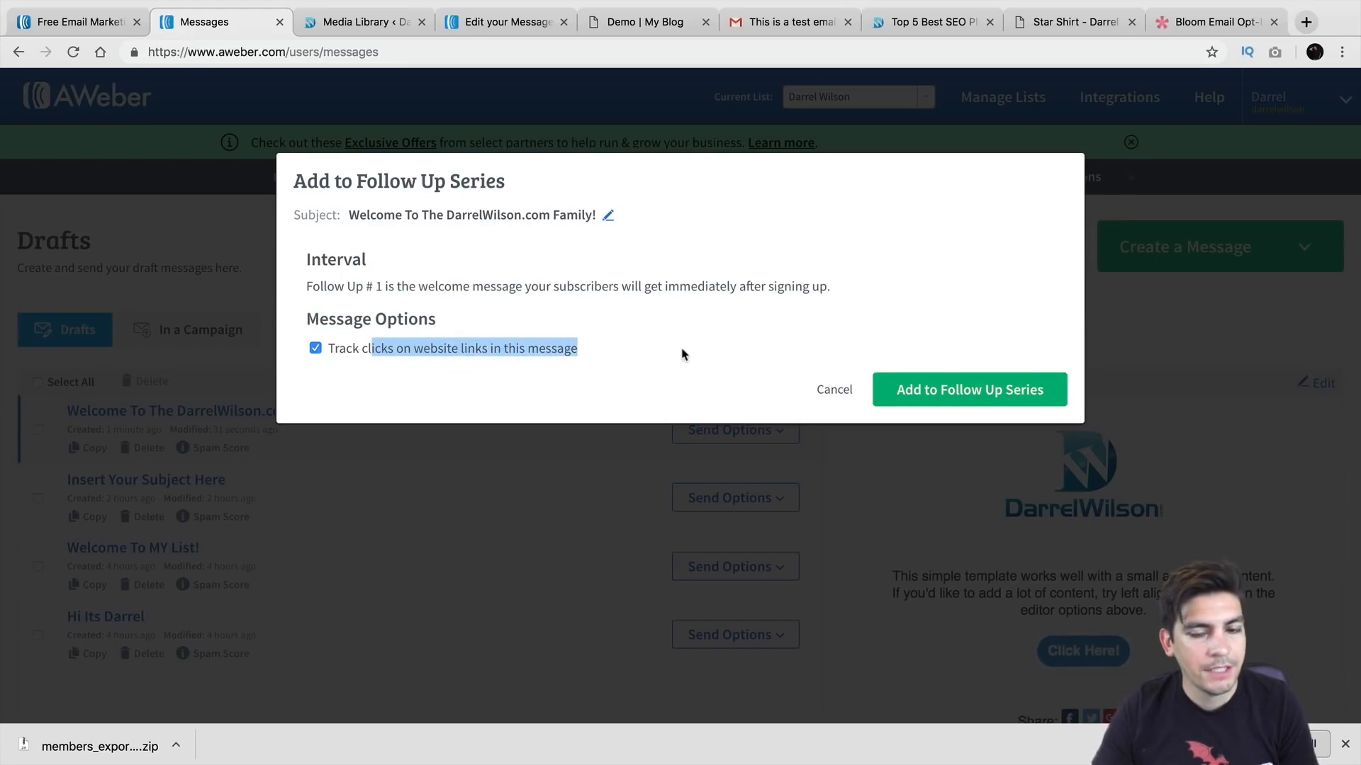
click(985, 396)
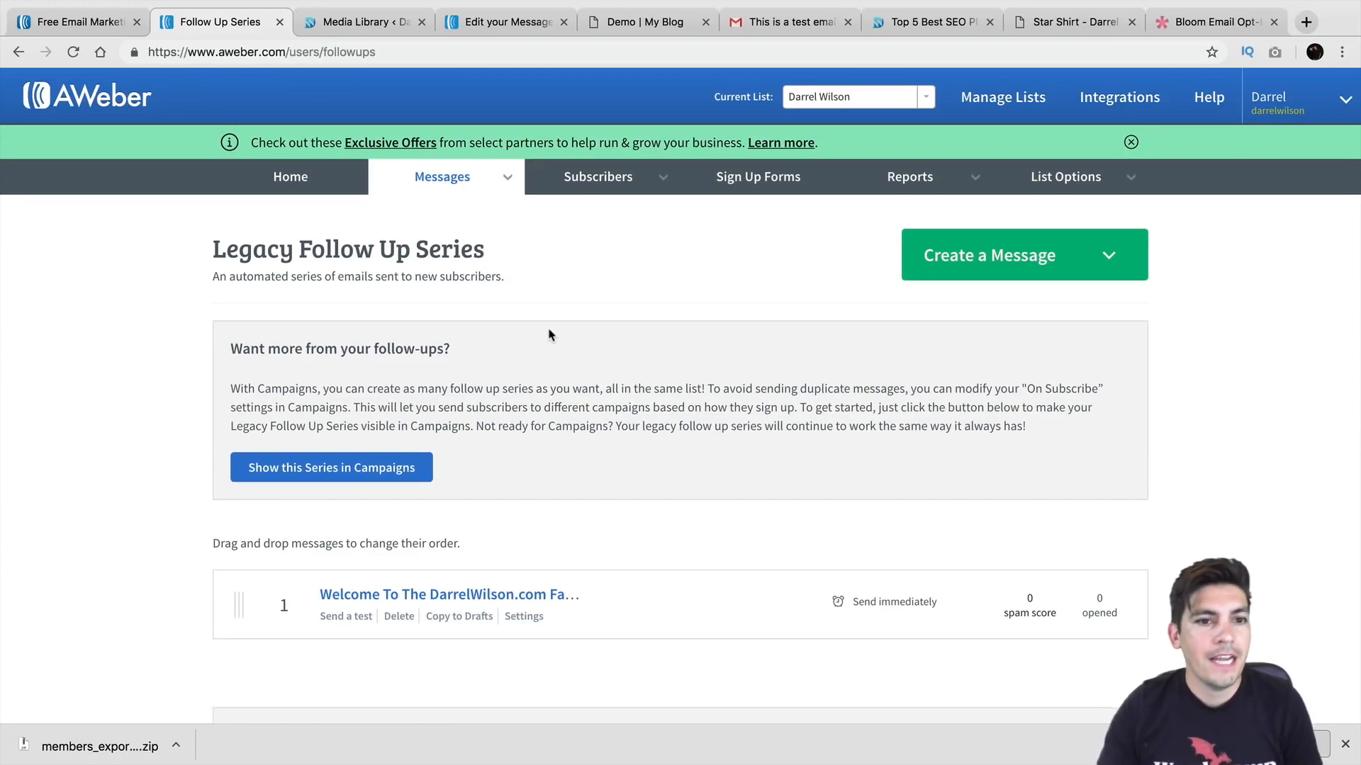
Step: Visit Messages > Broadcasts, then open subscriber management for the current list's 5,725 subscribers
mouse_move(459, 188)
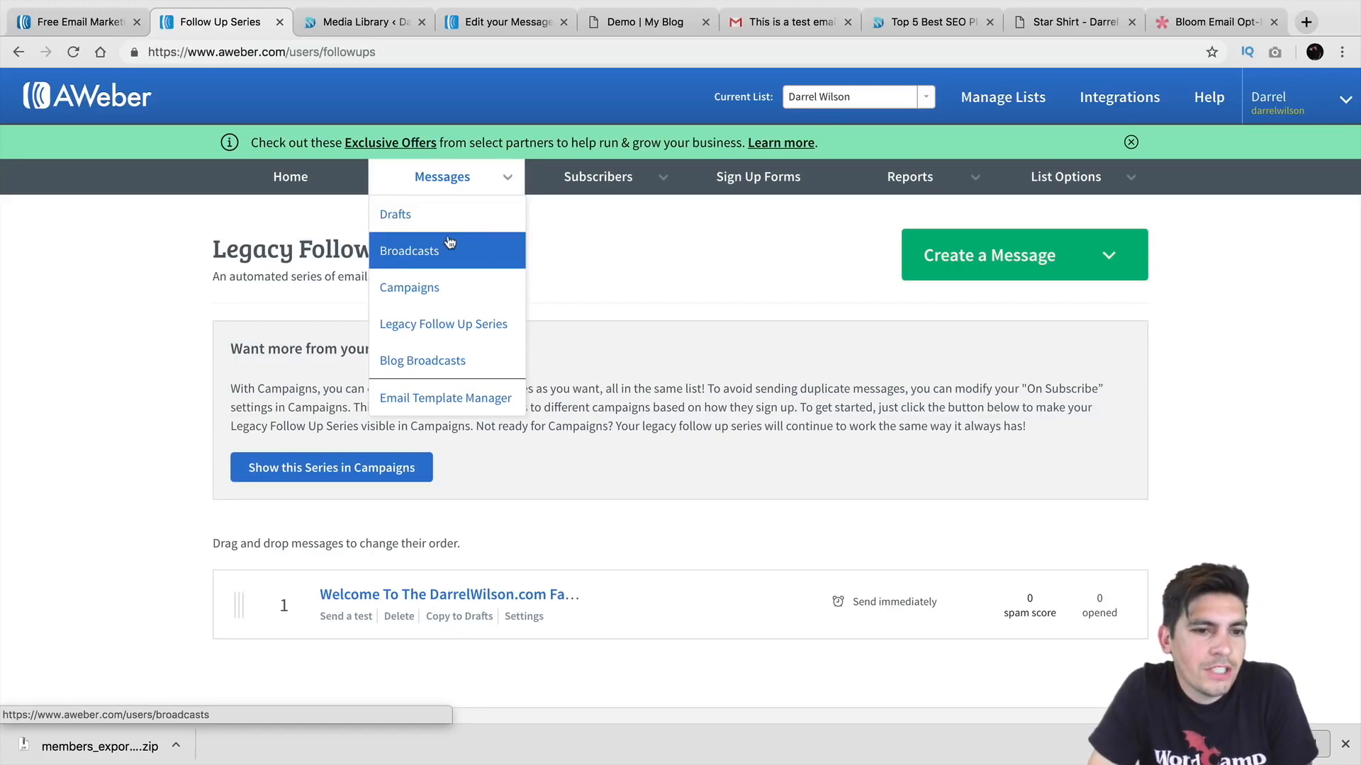
click(411, 253)
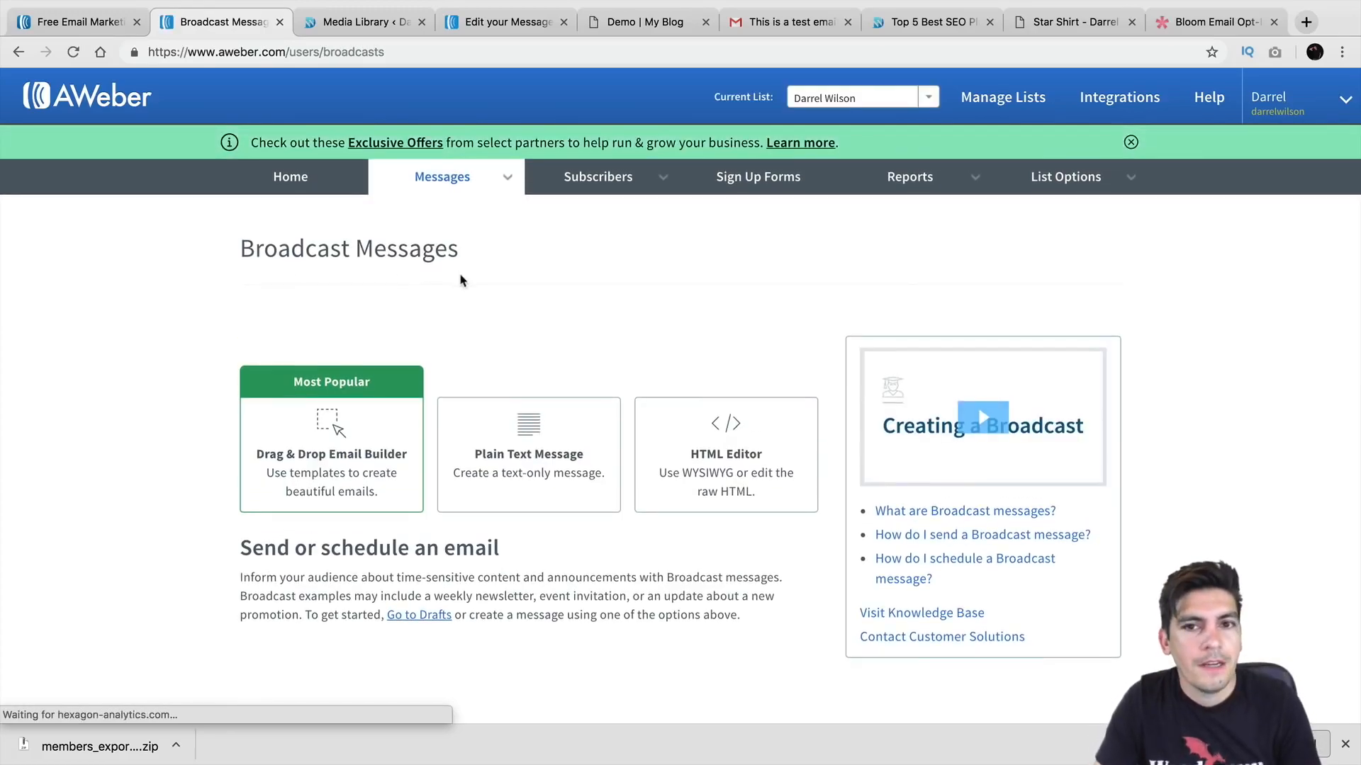
click(836, 103)
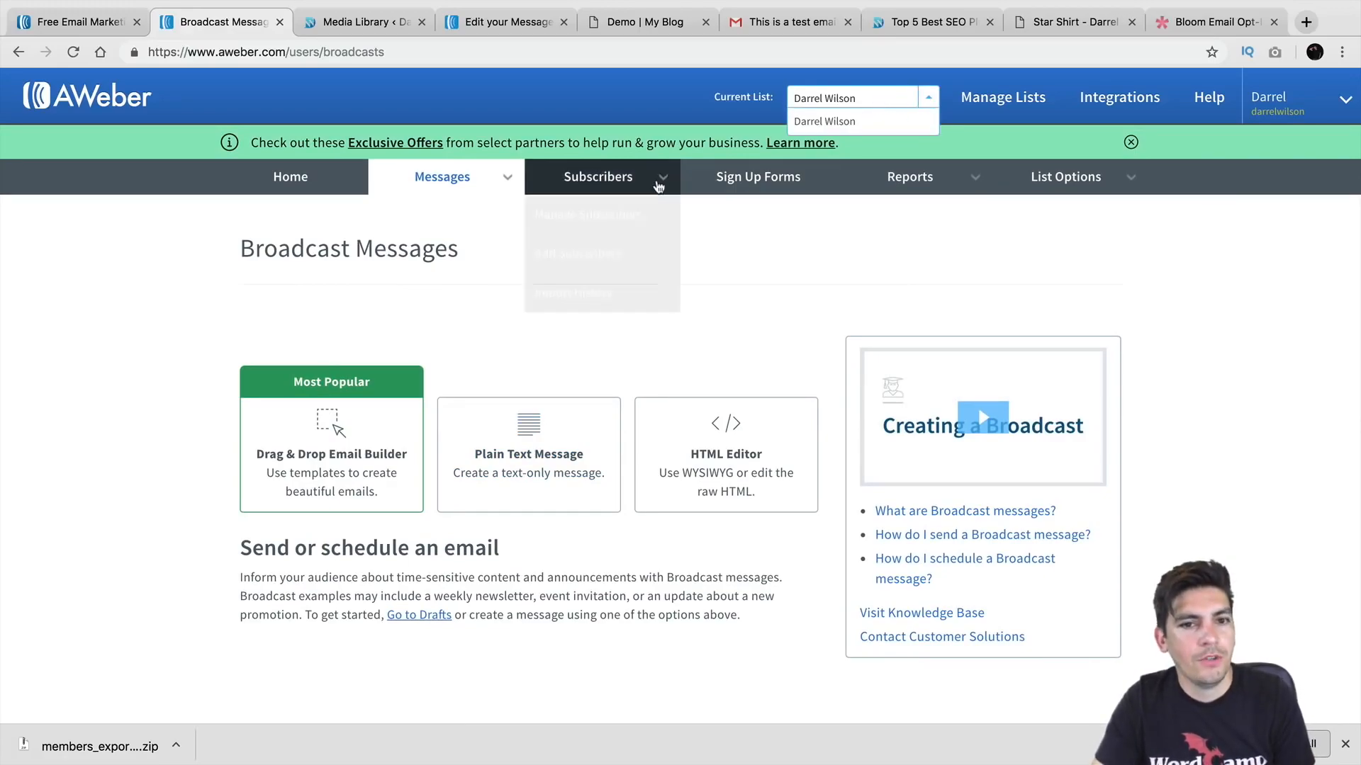
click(659, 185)
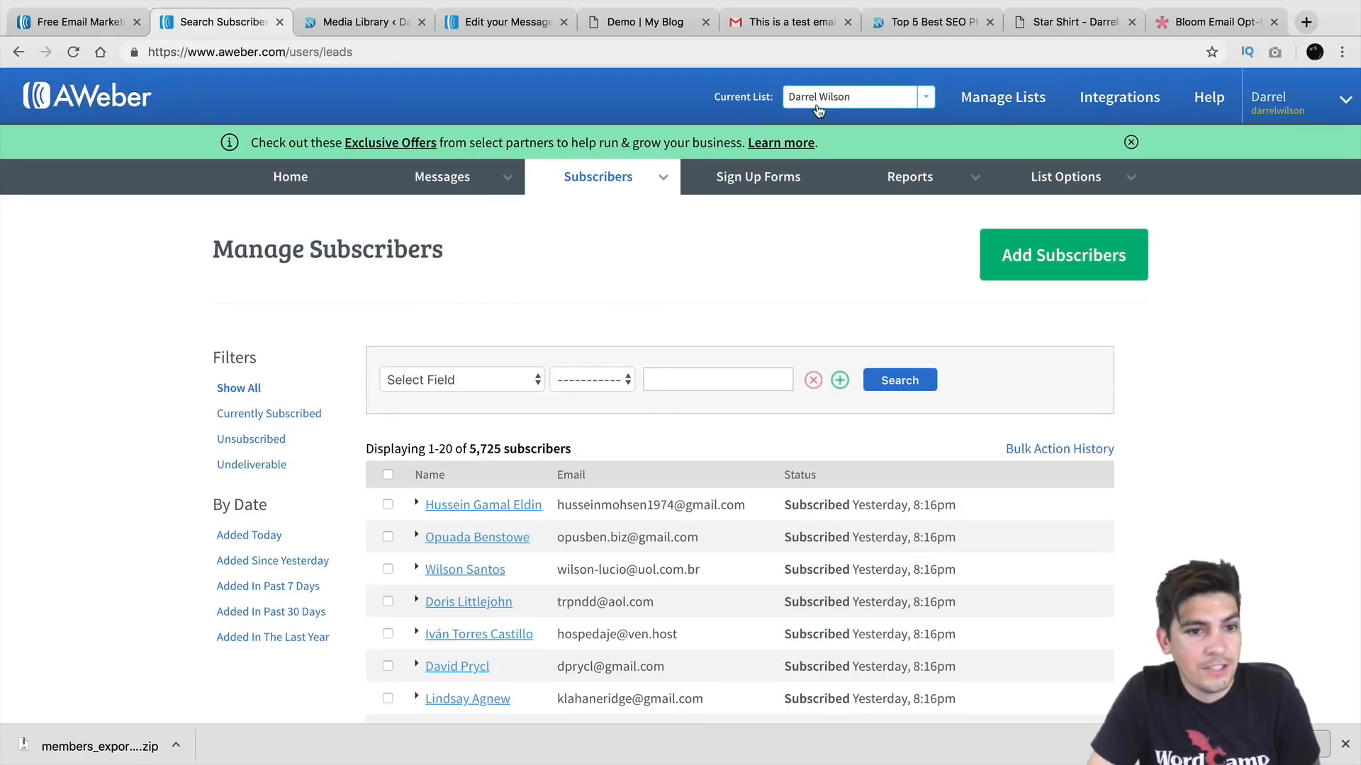
Step: From Manage Lists, begin a new list and advance past the existing company and sender details
click(960, 98)
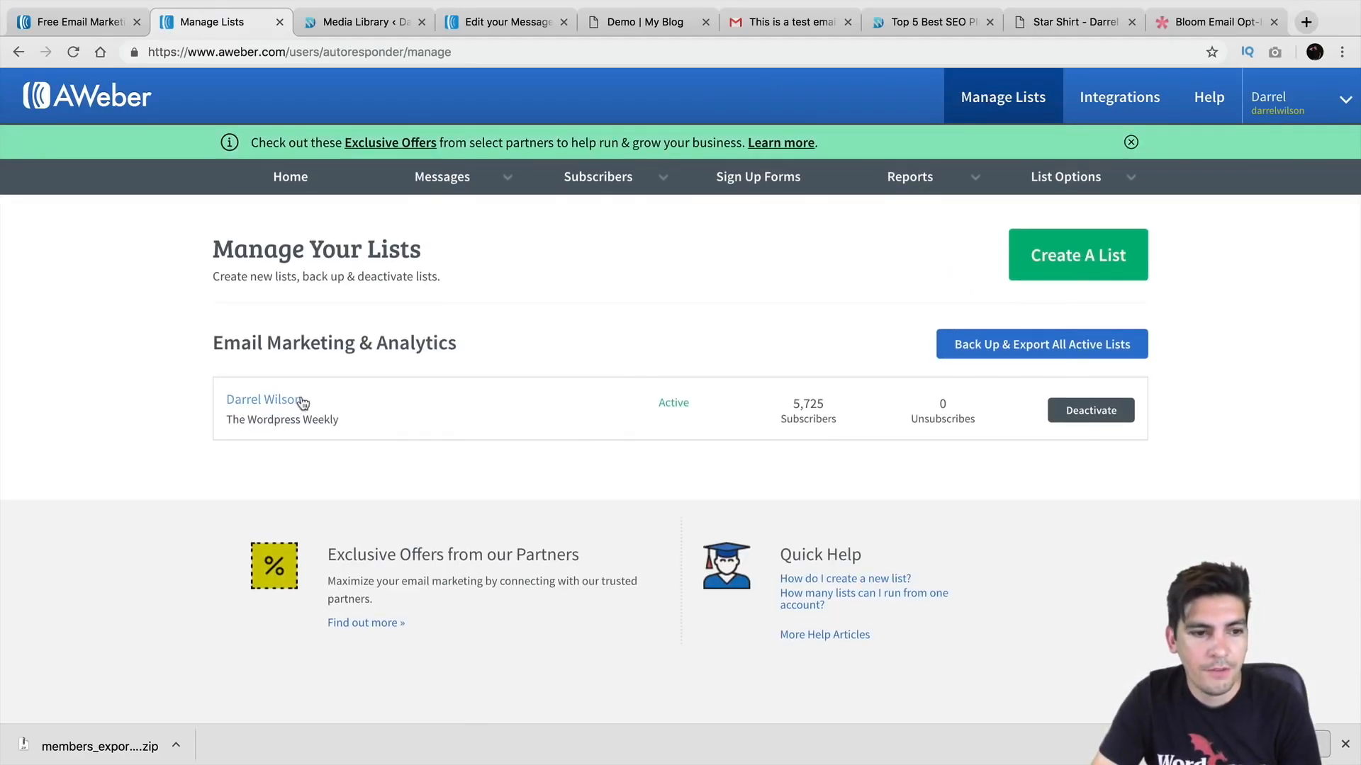
click(1067, 262)
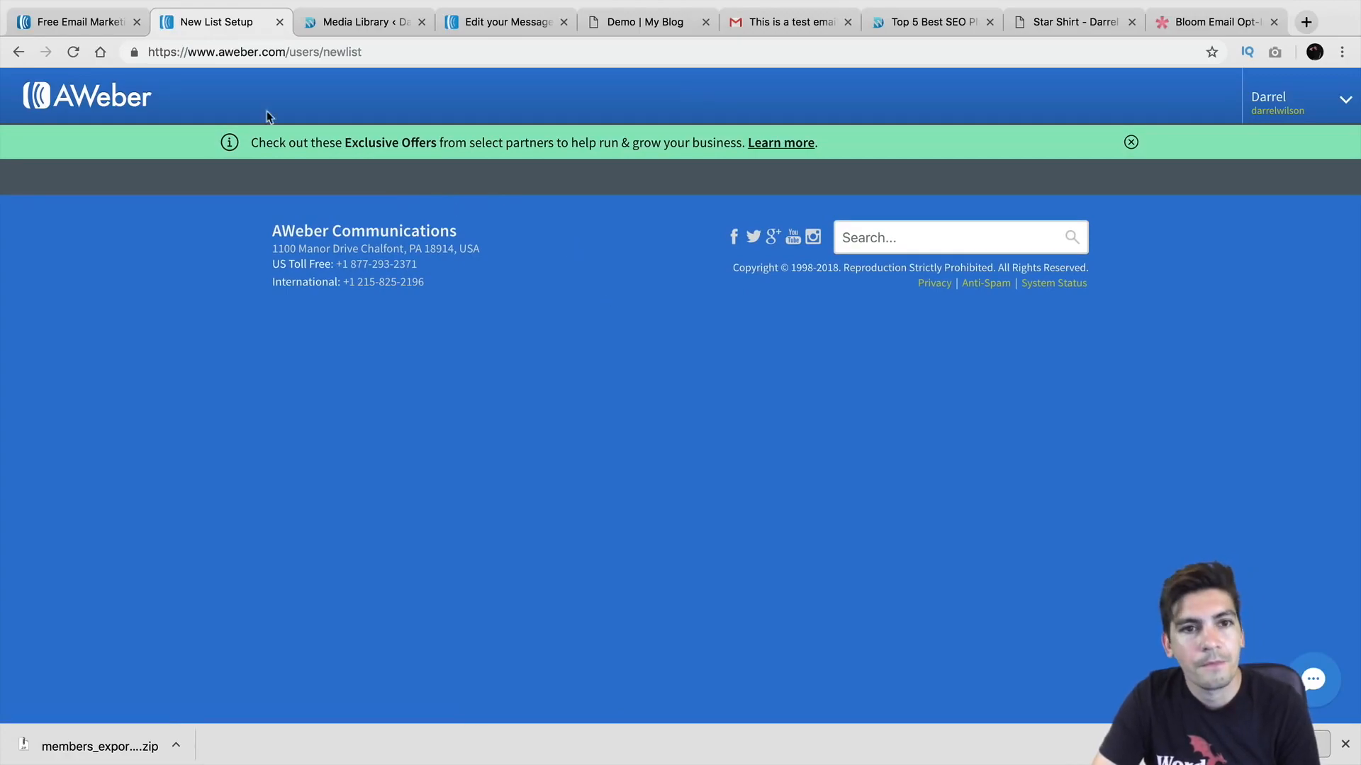
click(19, 53)
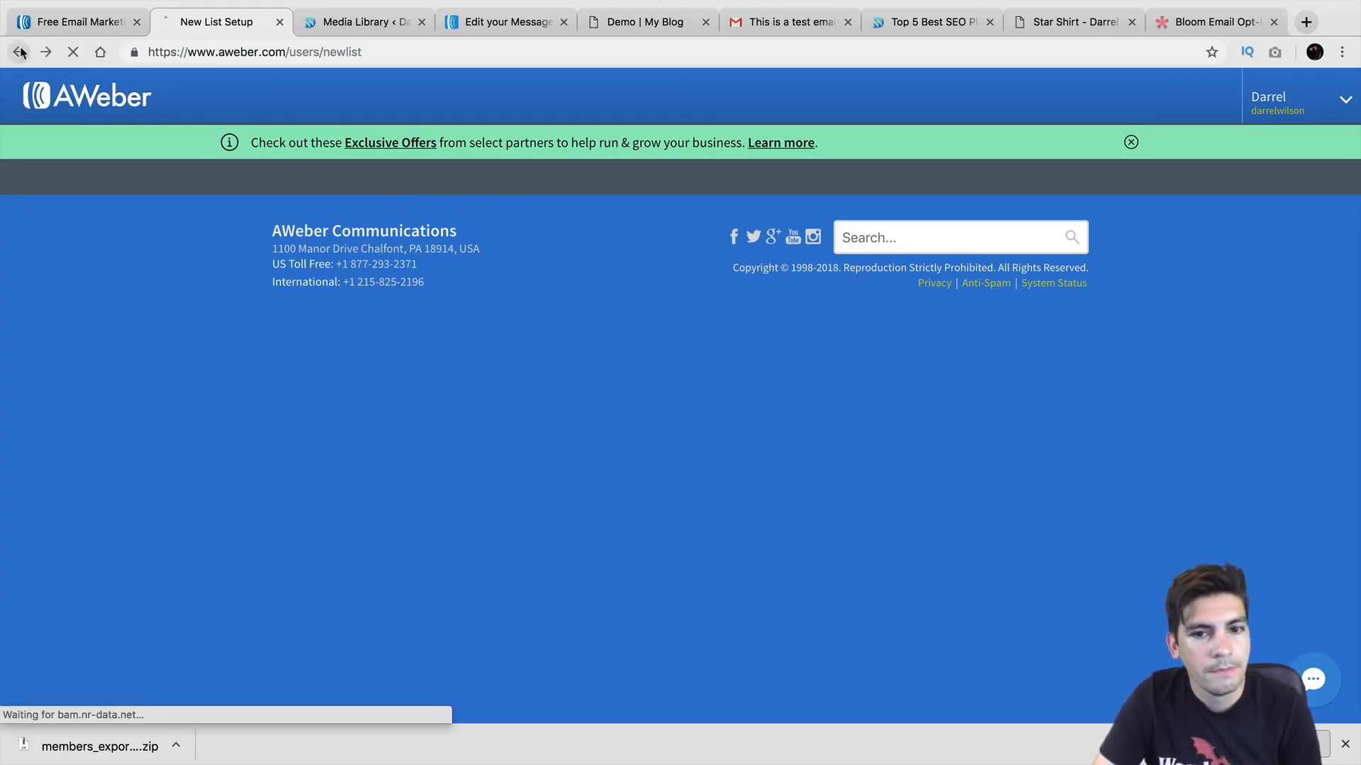
click(1099, 273)
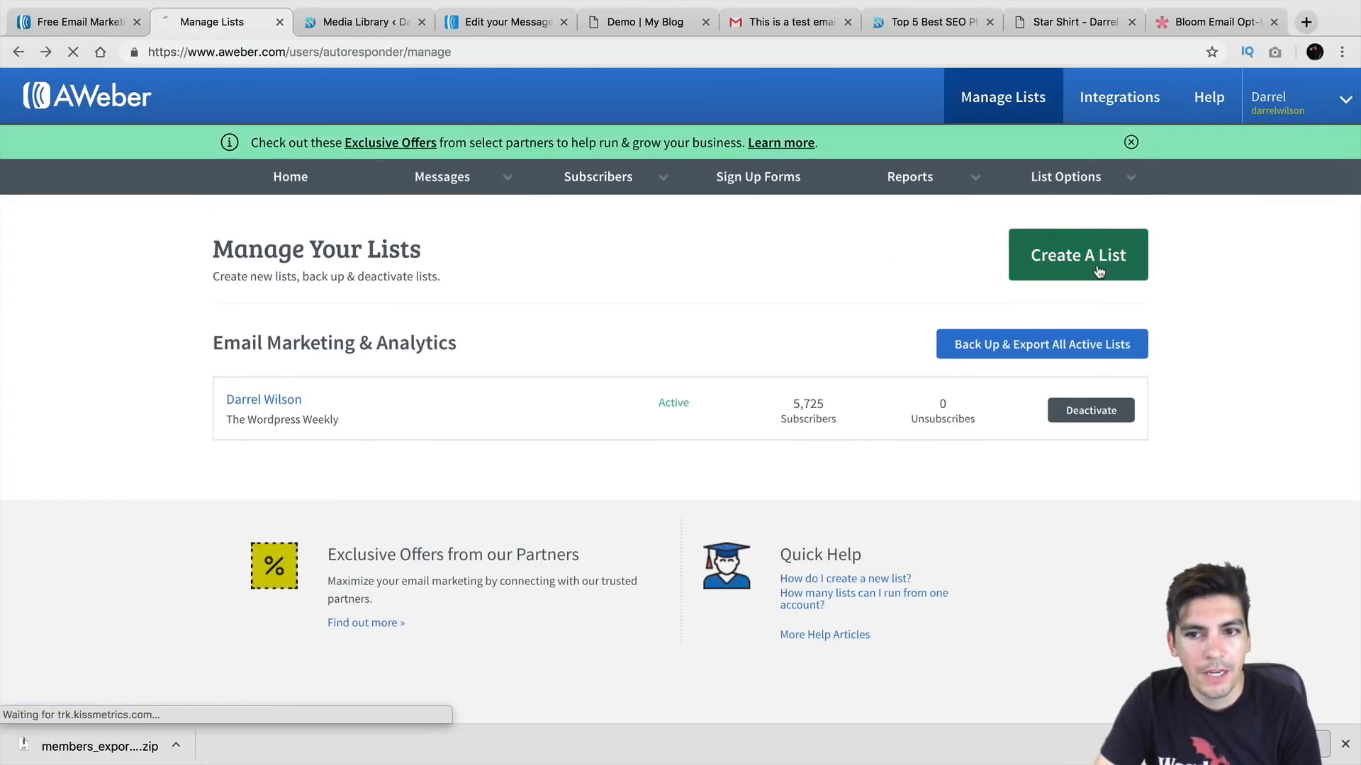
scroll(629, 272, down, 5)
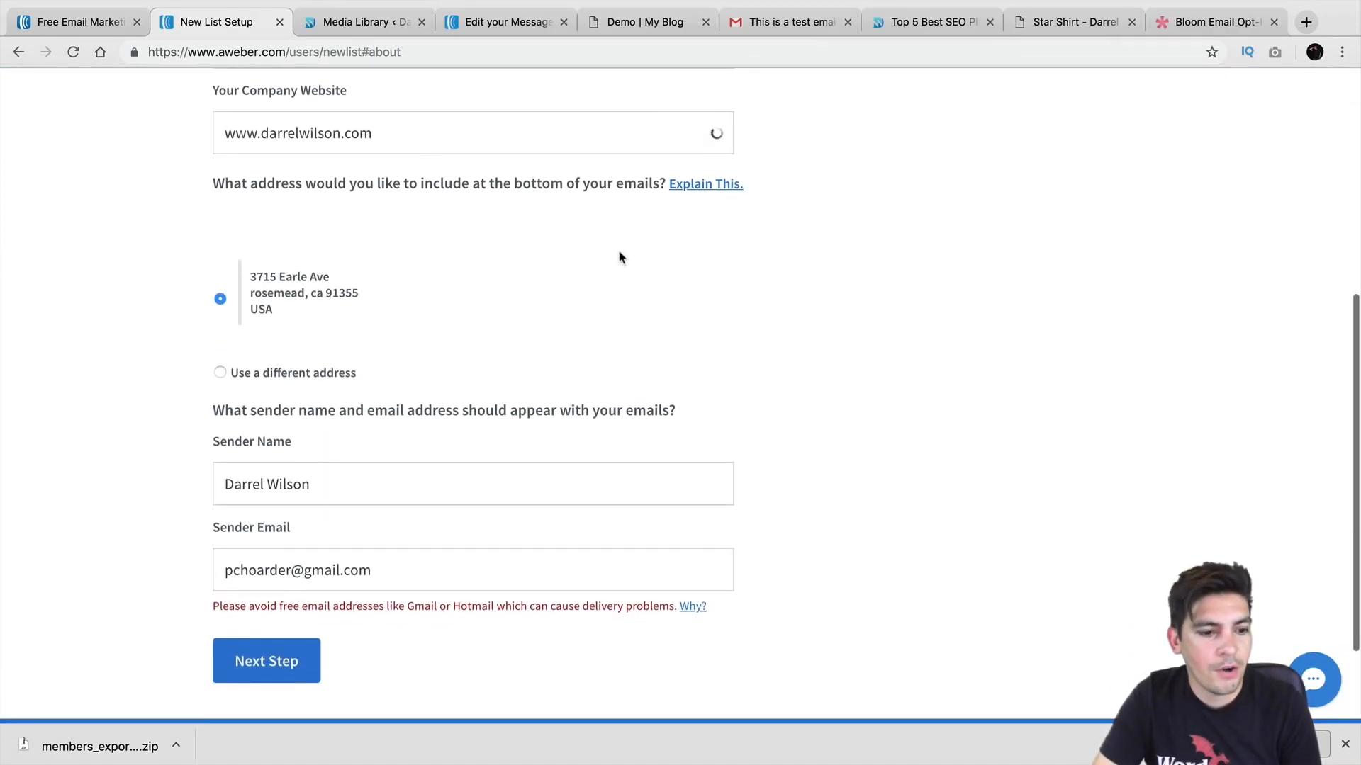
click(286, 669)
Step: Name the new list after the site owner and describe it as 'Wordpress tutorials'
scroll(358, 496, down, 1)
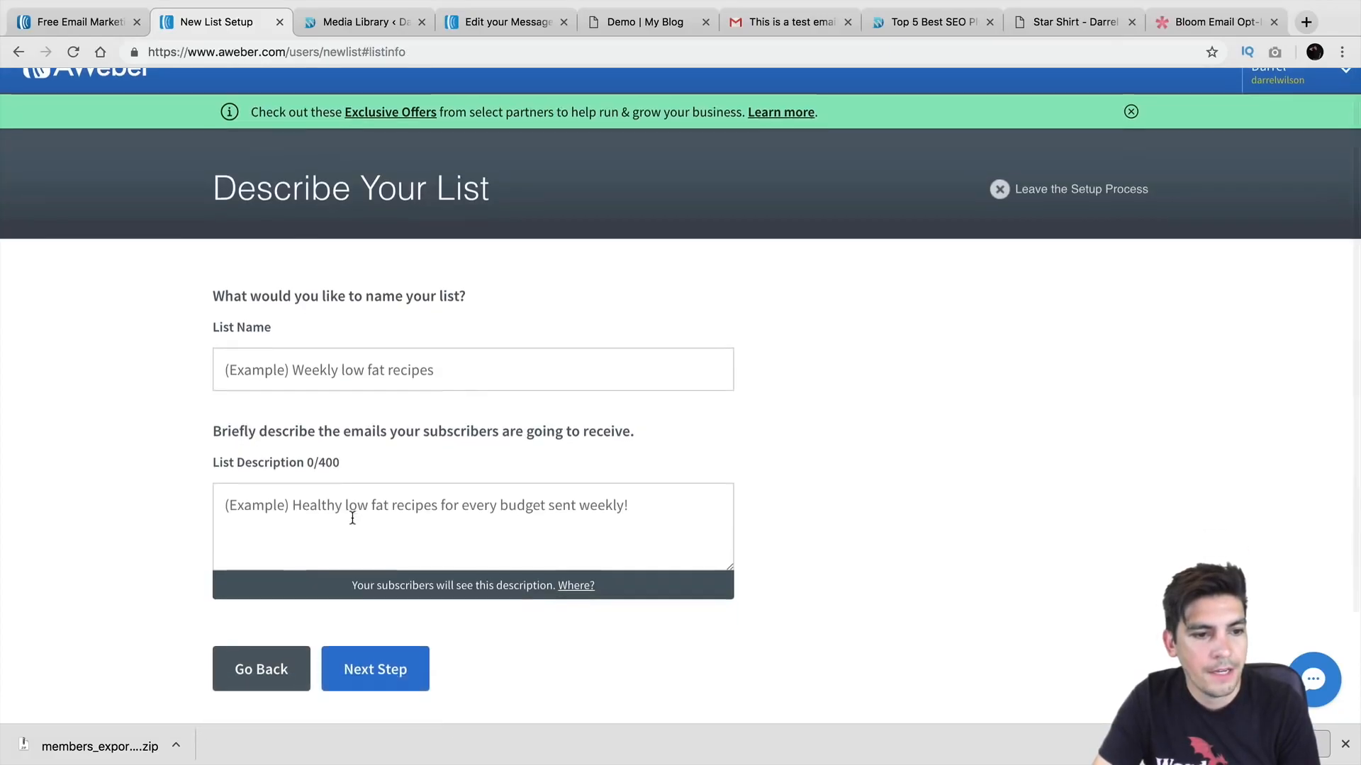
click(421, 351)
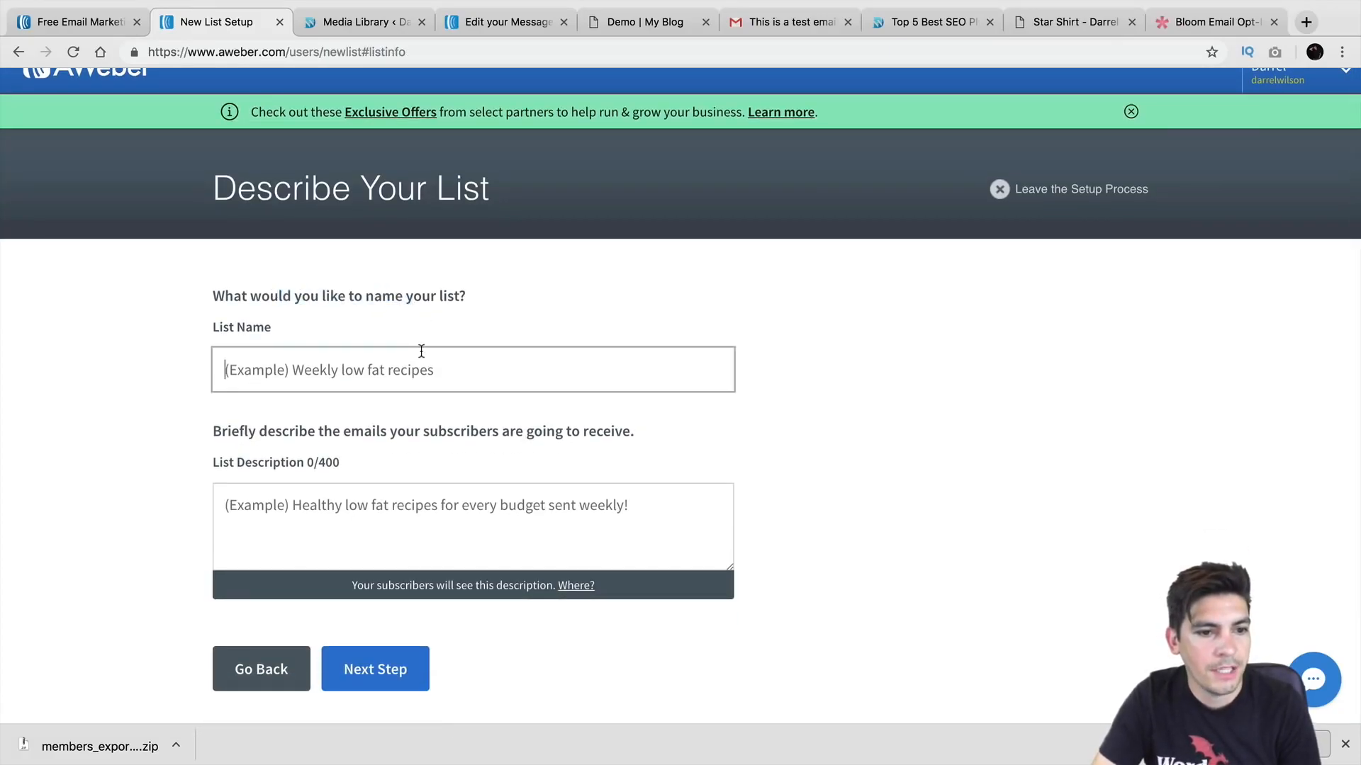
text(DArrel)
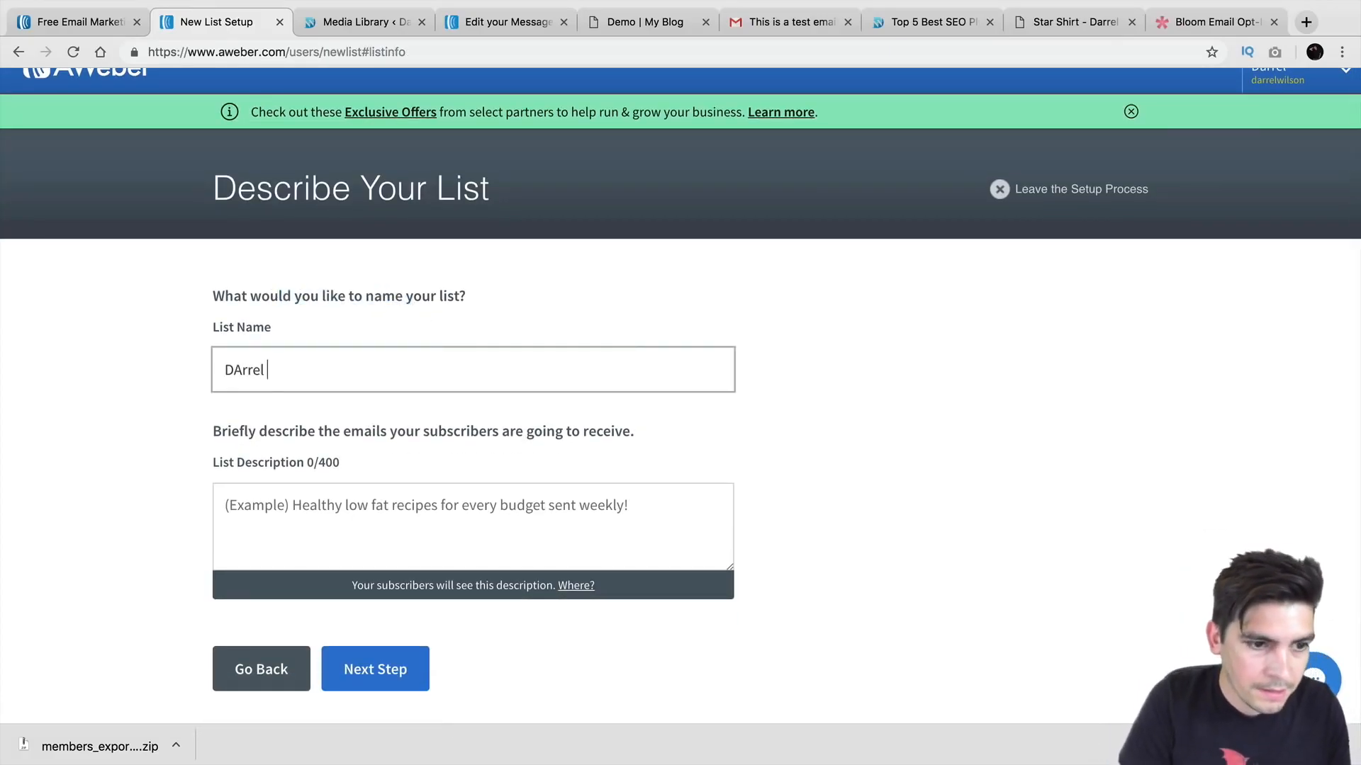
text(arrel)
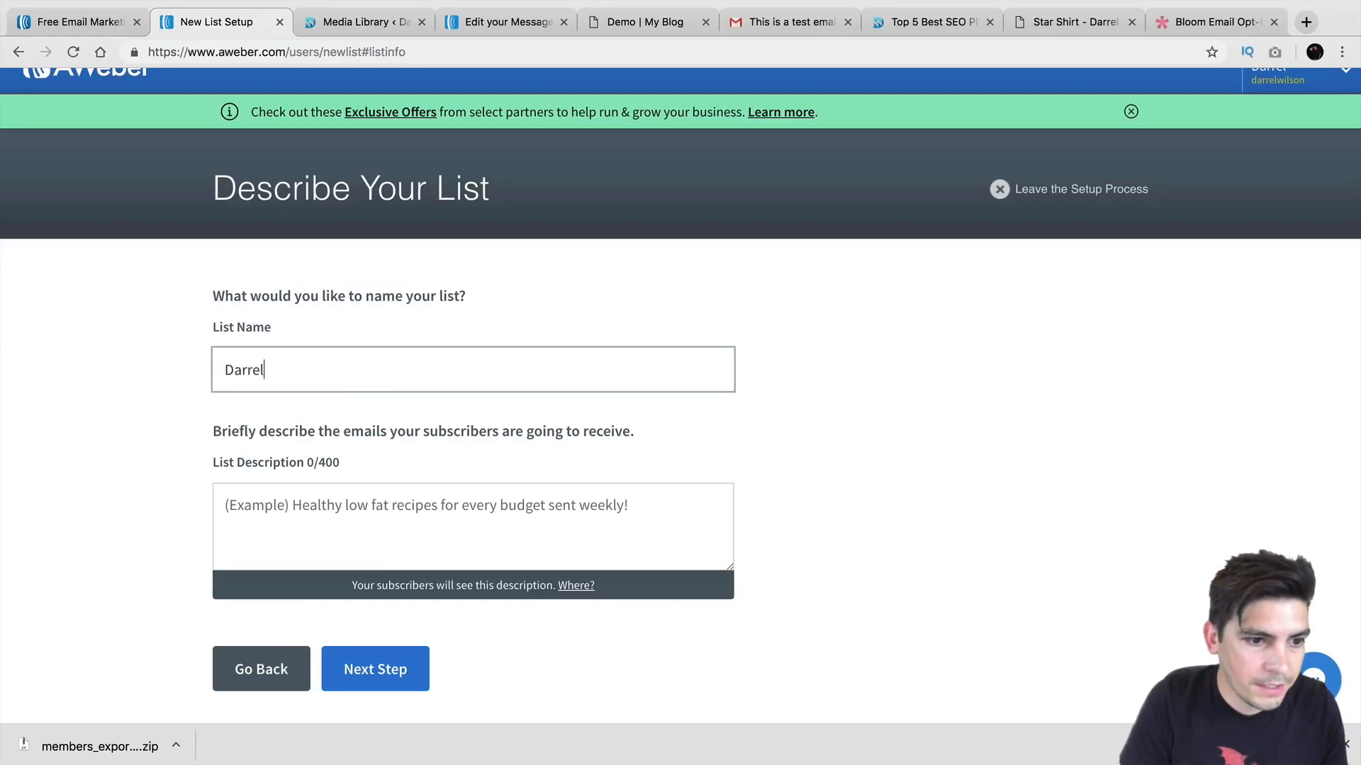
text( Wilson New Lost)
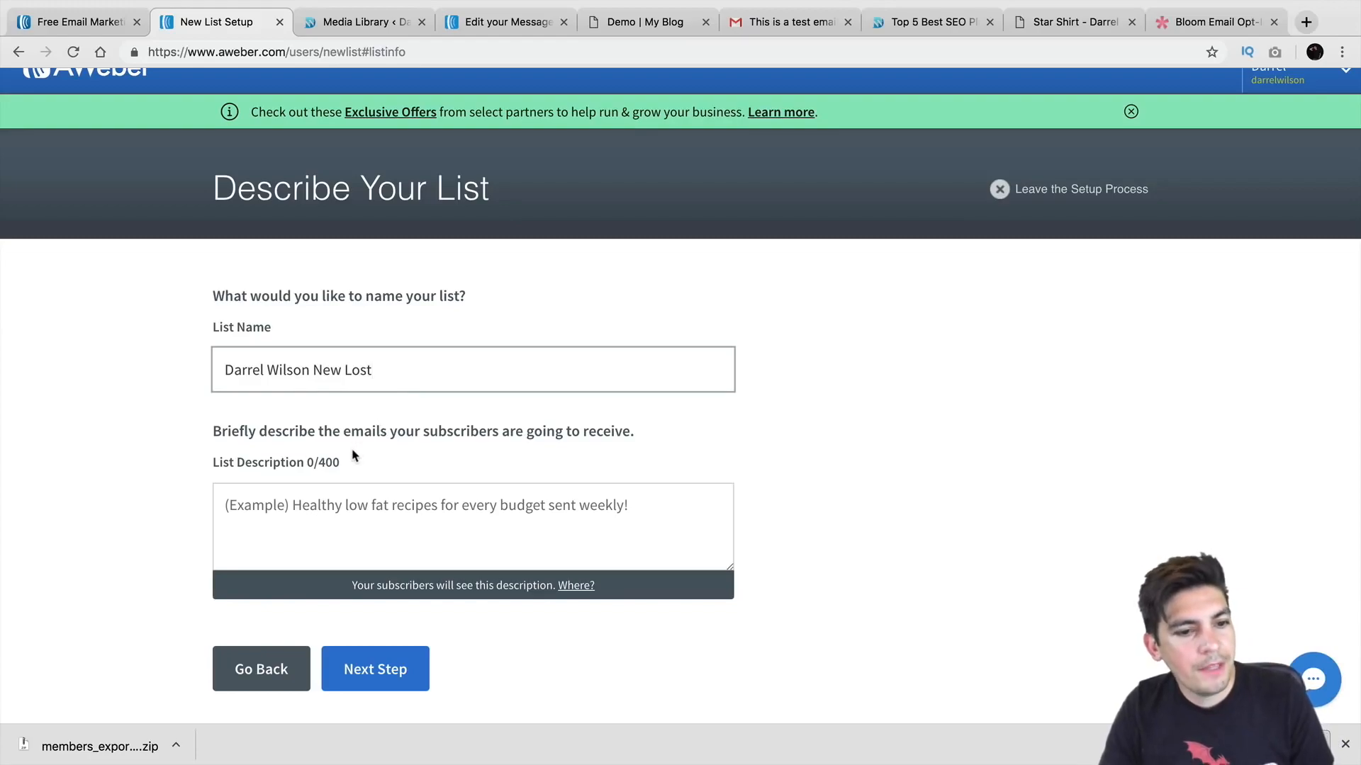
click(411, 507)
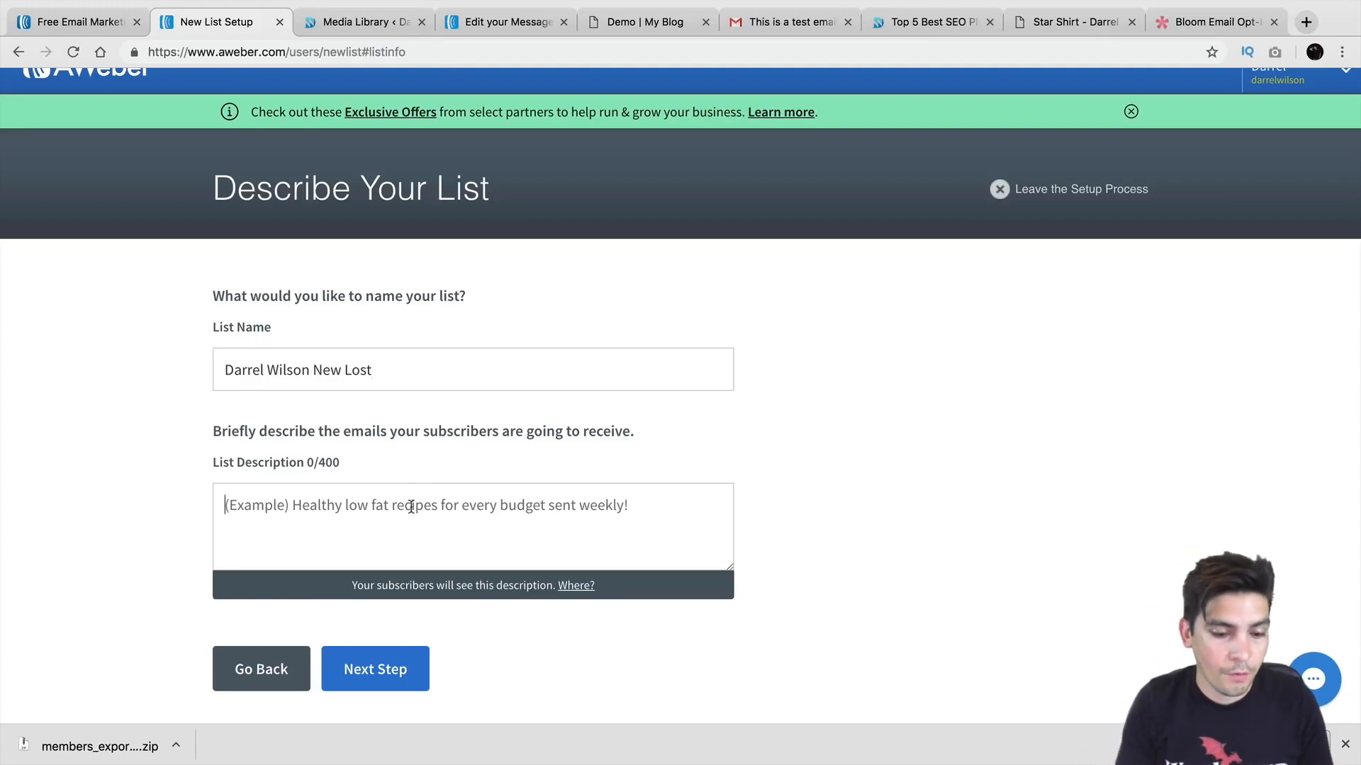
text(Wordpress tutorials And)
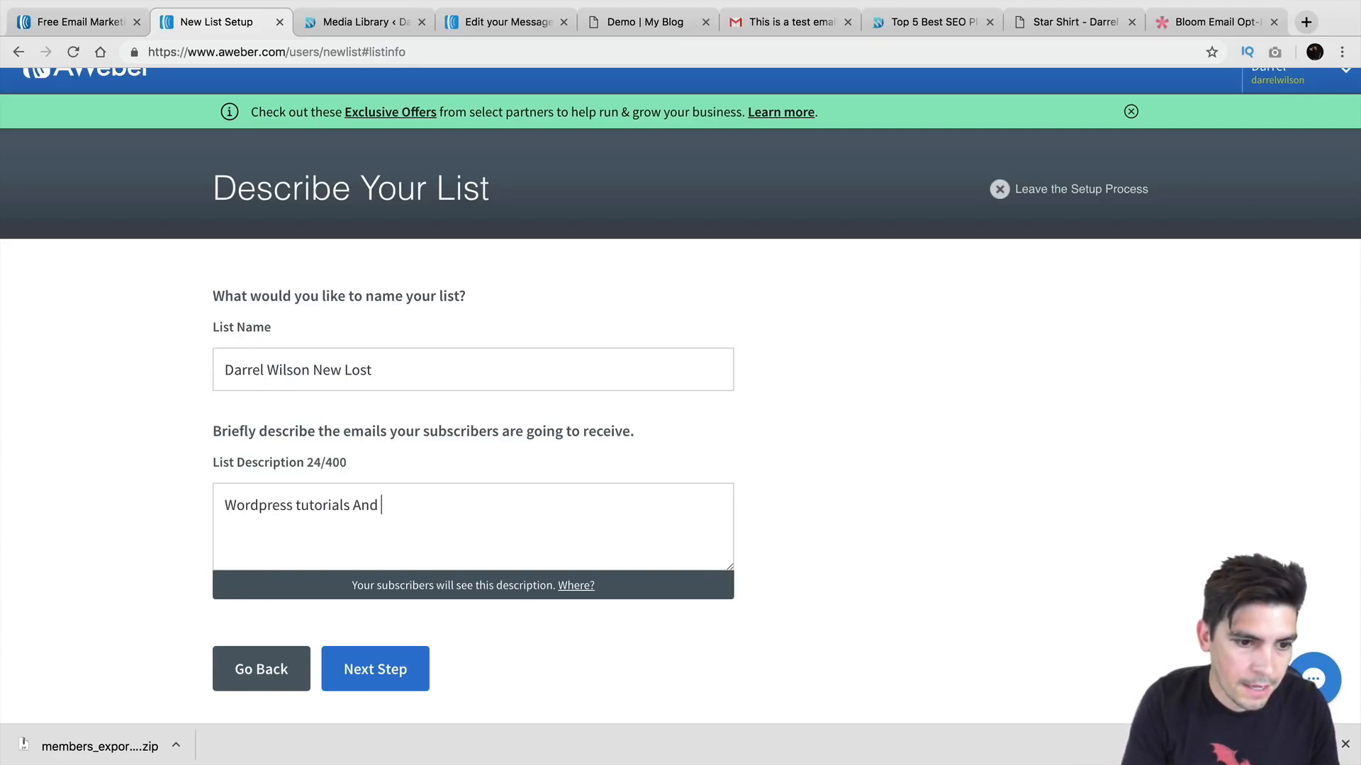
key(BackSpace)
key(BackSpace)
key(BackSpace)
key(BackSpace)
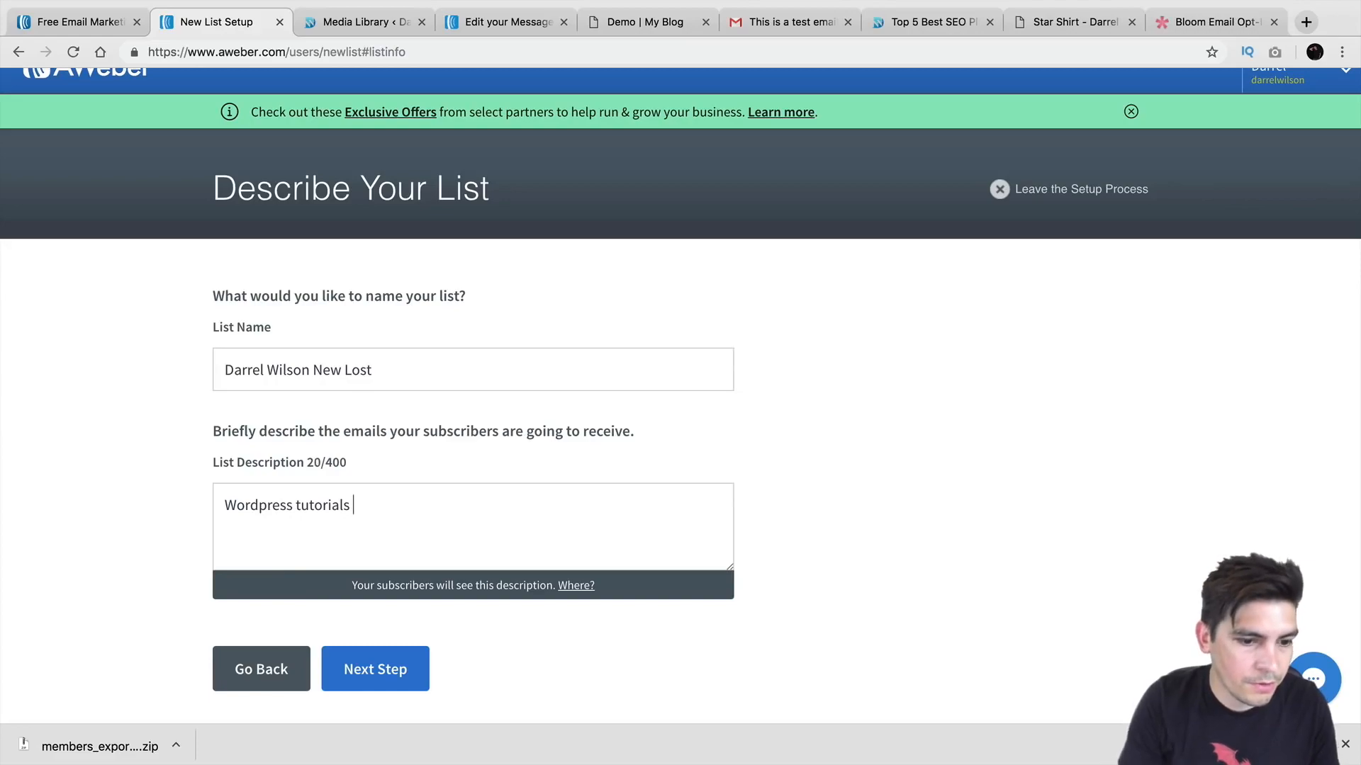
click(399, 670)
Step: Choose 'Confirm your subscription.' as the confirmation subject and approve it to create the list
scroll(405, 567, down, 3)
click(357, 439)
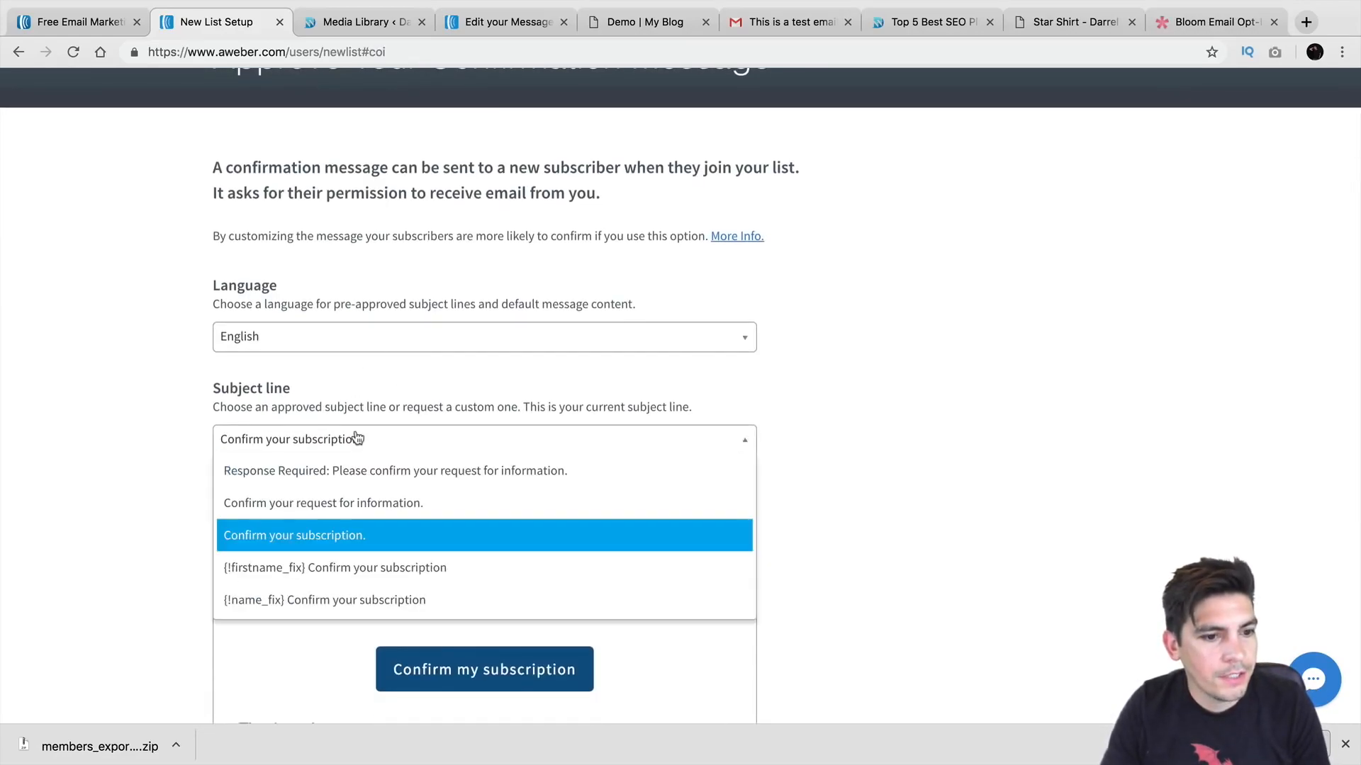
click(358, 536)
scroll(382, 482, down, 4)
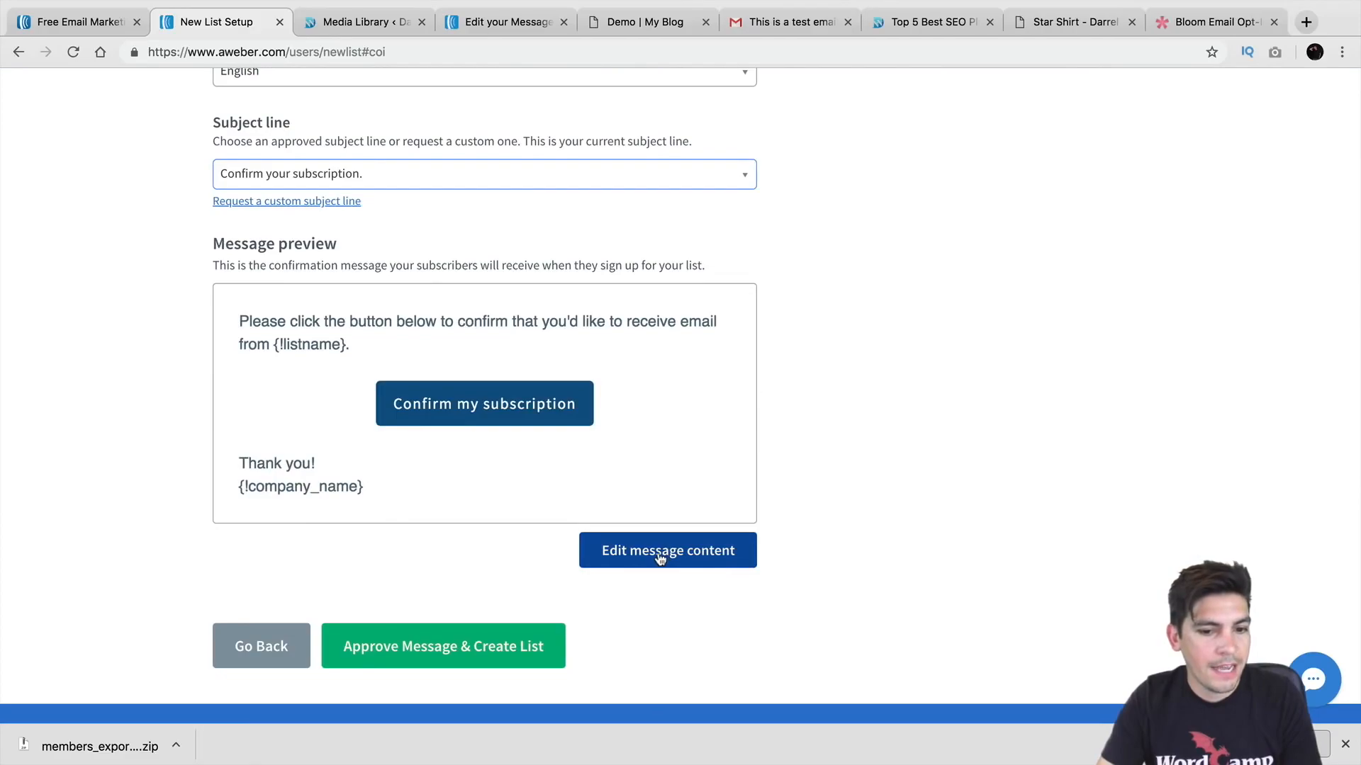
click(425, 656)
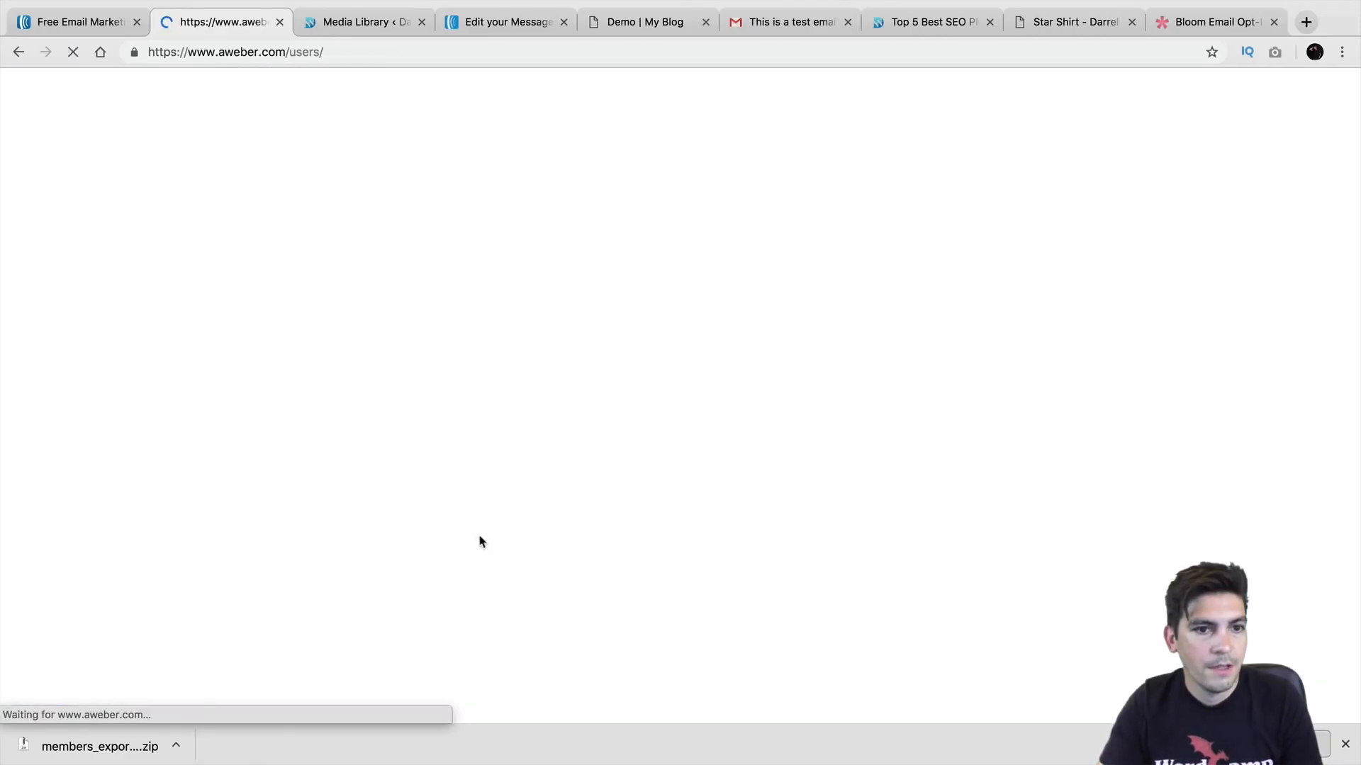
Step: Make the original mailing list the current list again
scroll(544, 343, down, 1)
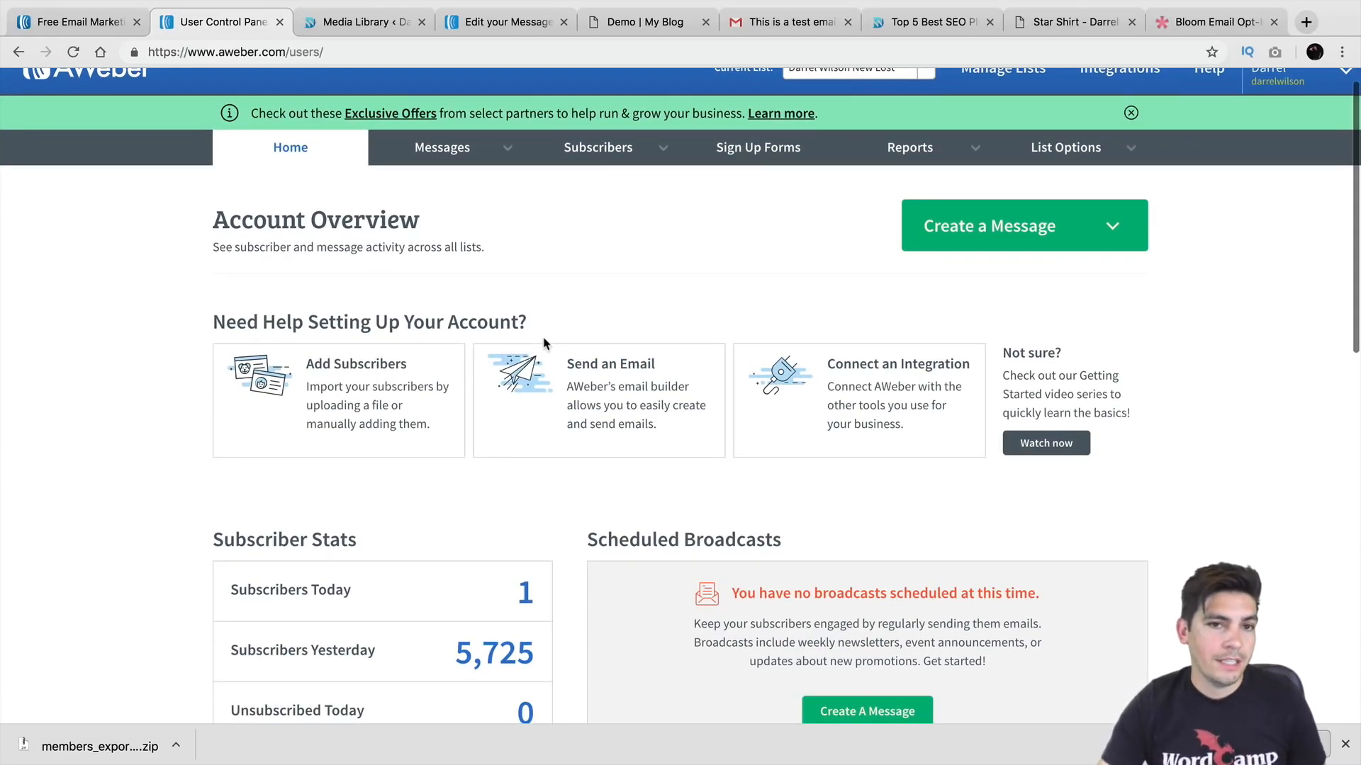
scroll(544, 343, down, 1)
scroll(544, 343, up, 2)
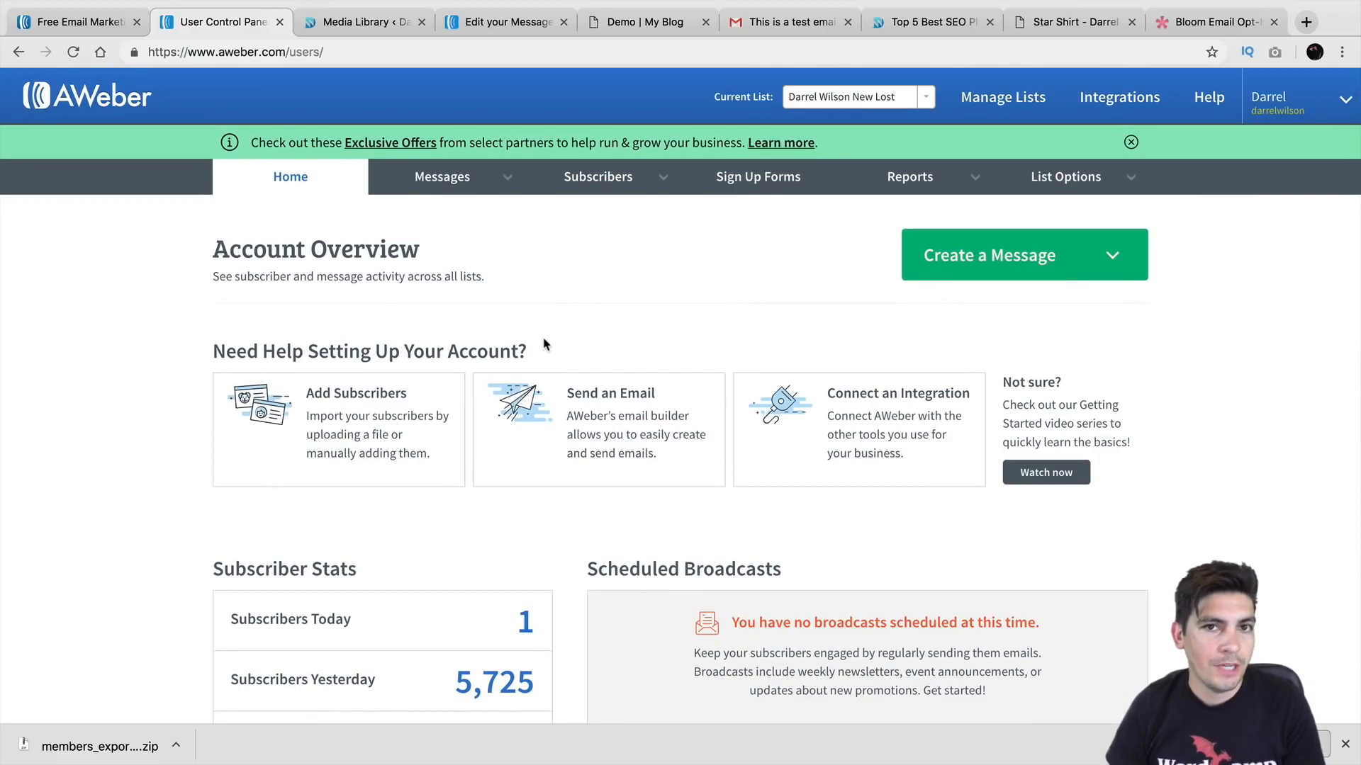
click(891, 110)
click(890, 120)
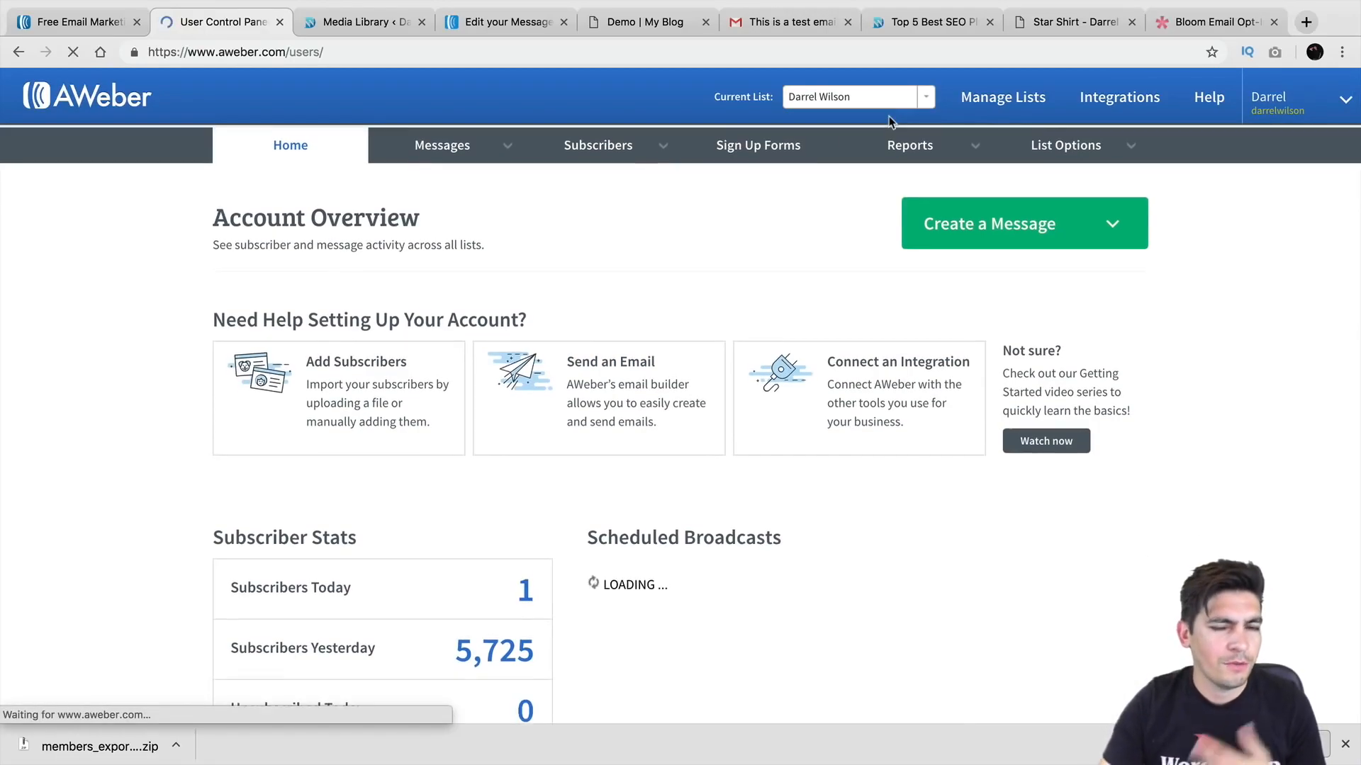
click(885, 100)
click(881, 143)
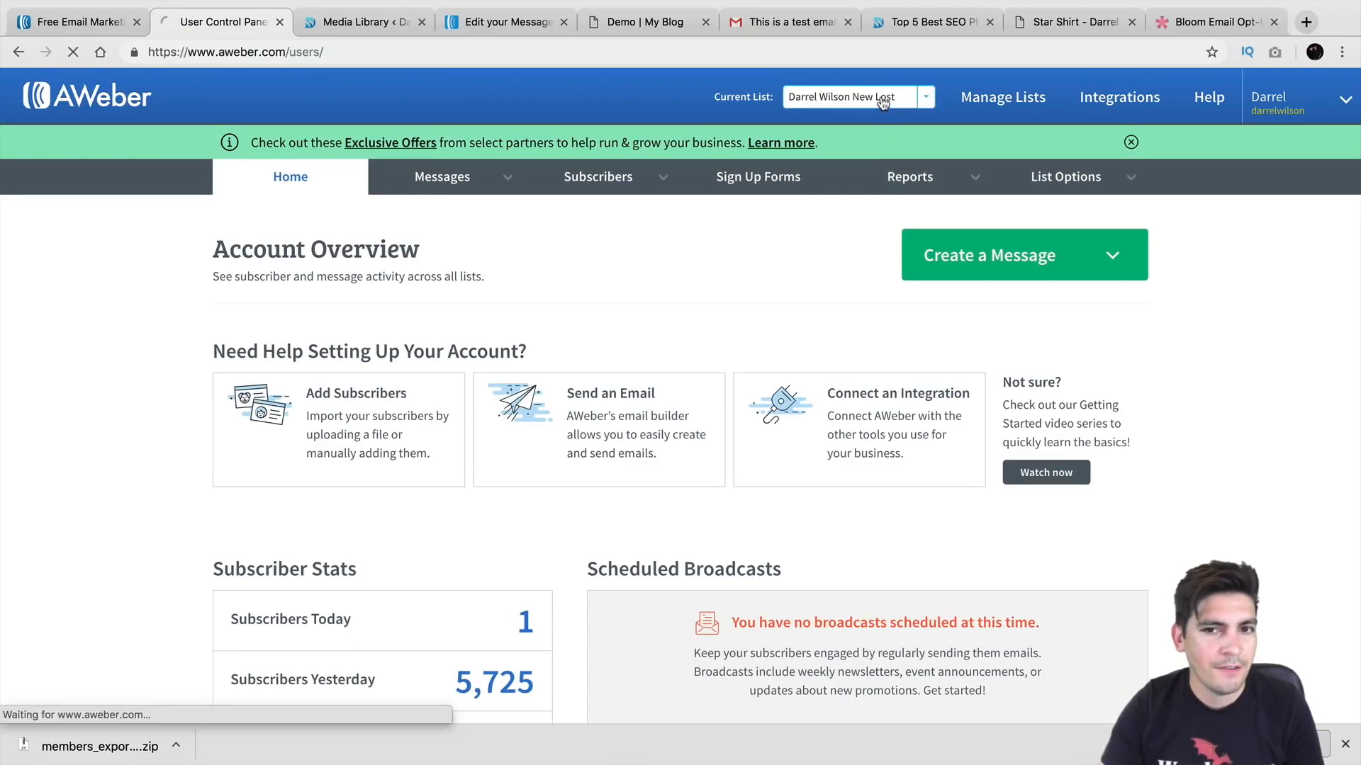
click(882, 101)
click(878, 119)
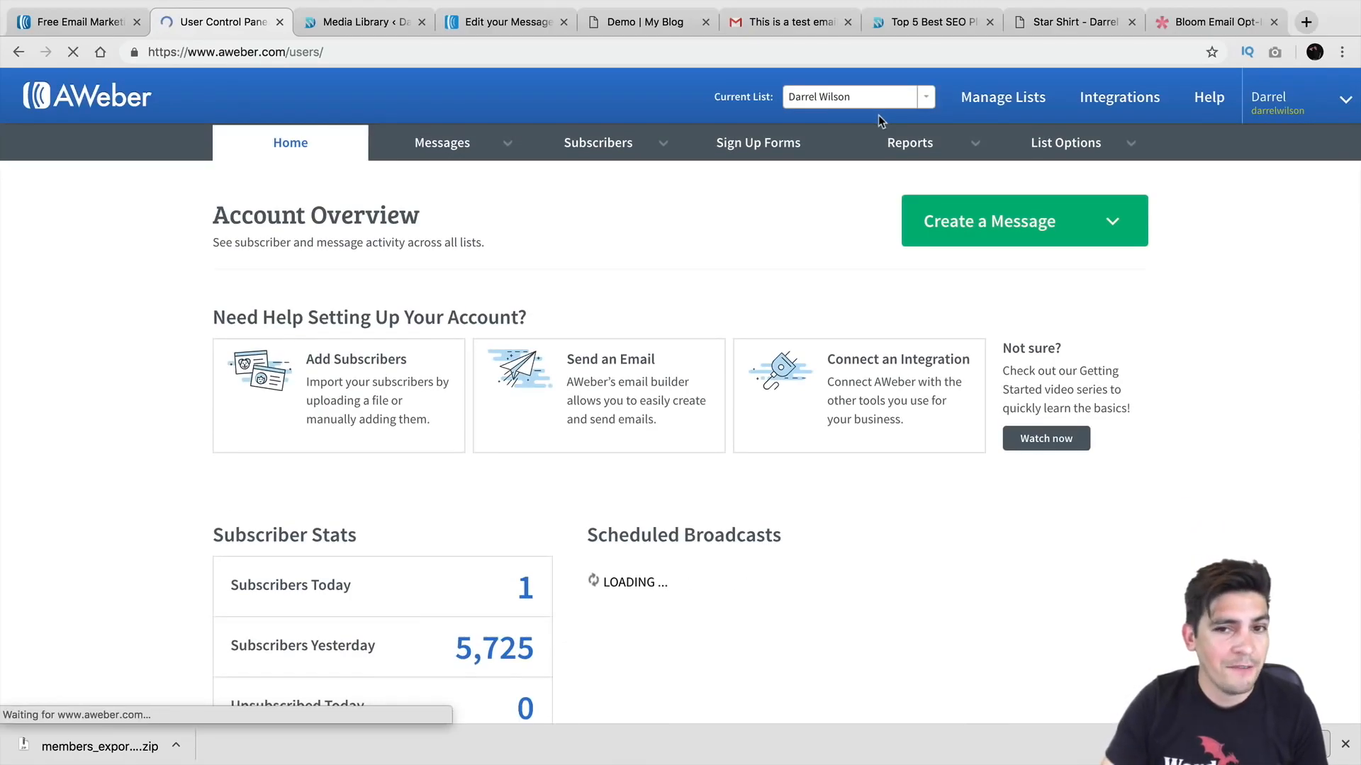
click(880, 103)
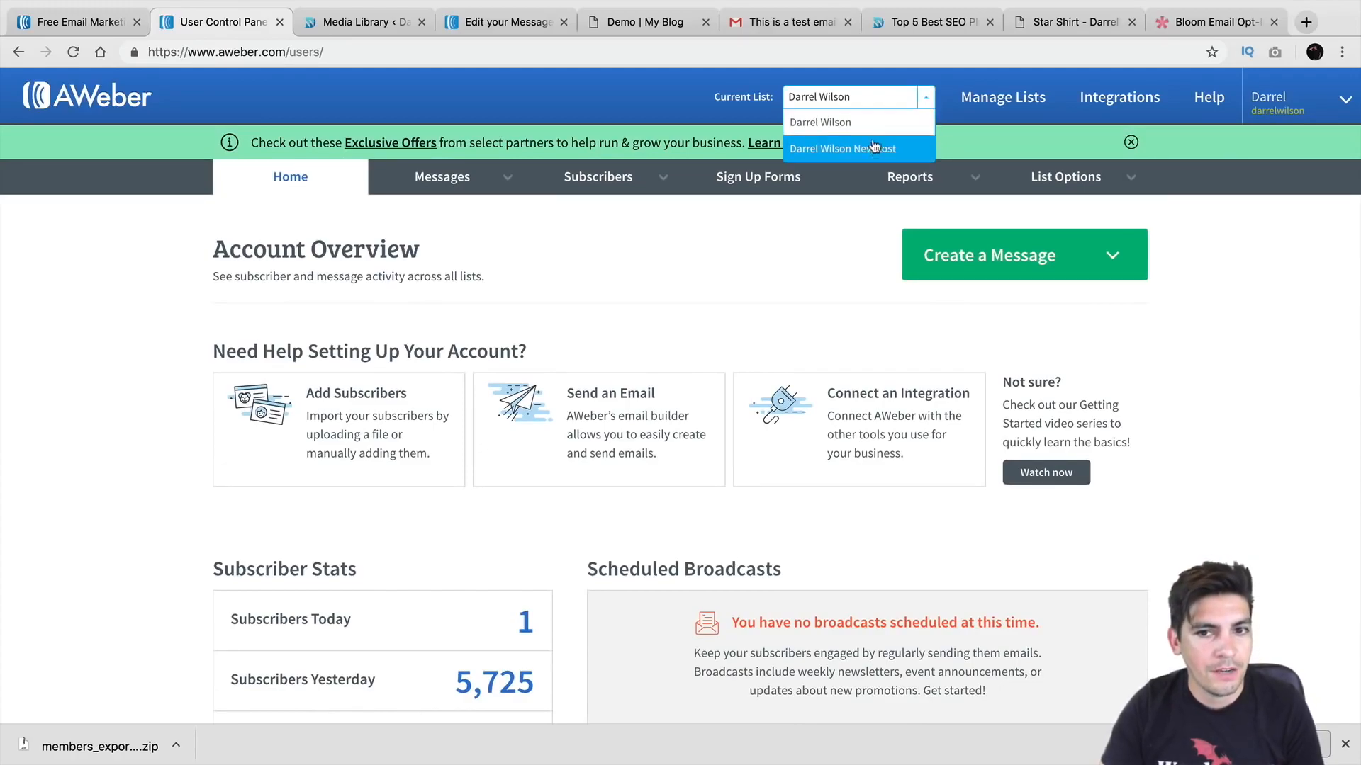
click(873, 119)
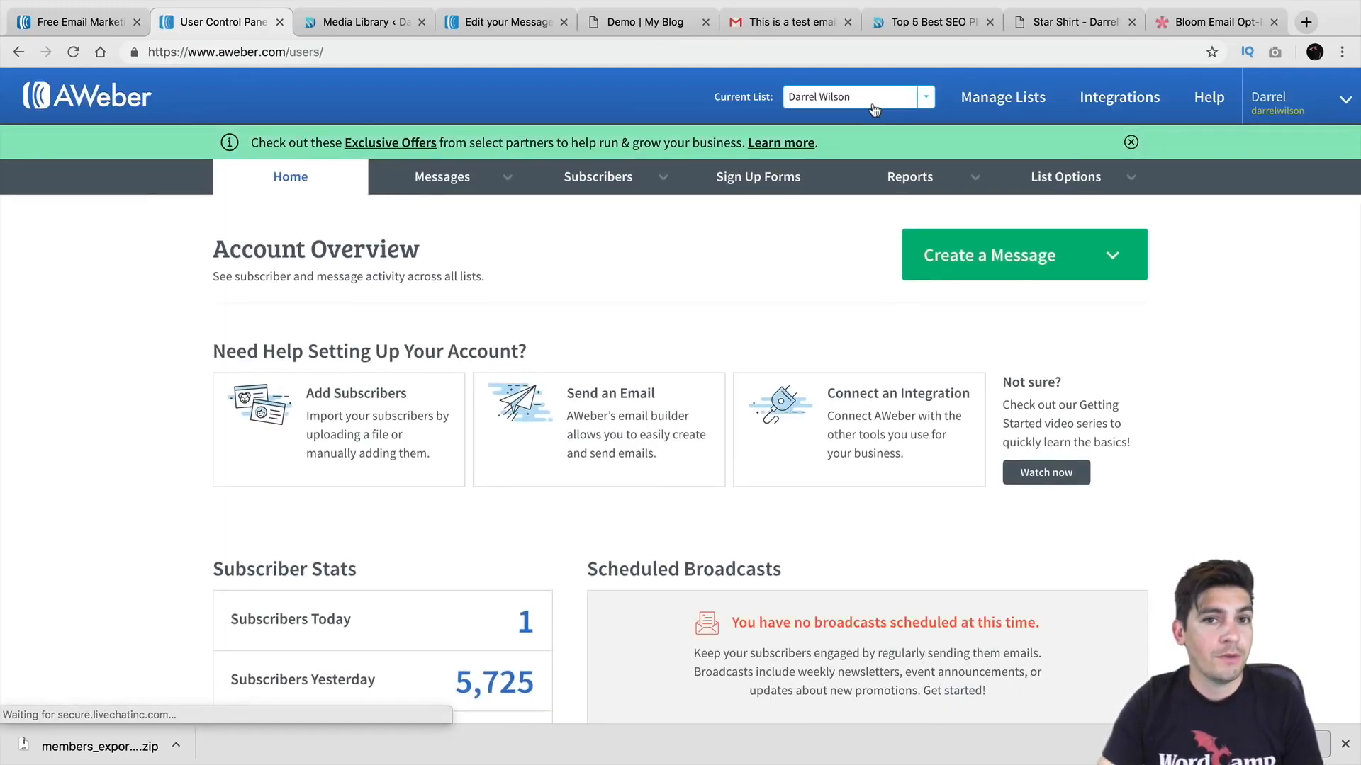
Step: Start a new broadcast in the Drag & Drop Email Builder from Messages > Broadcasts
mouse_move(471, 177)
click(469, 251)
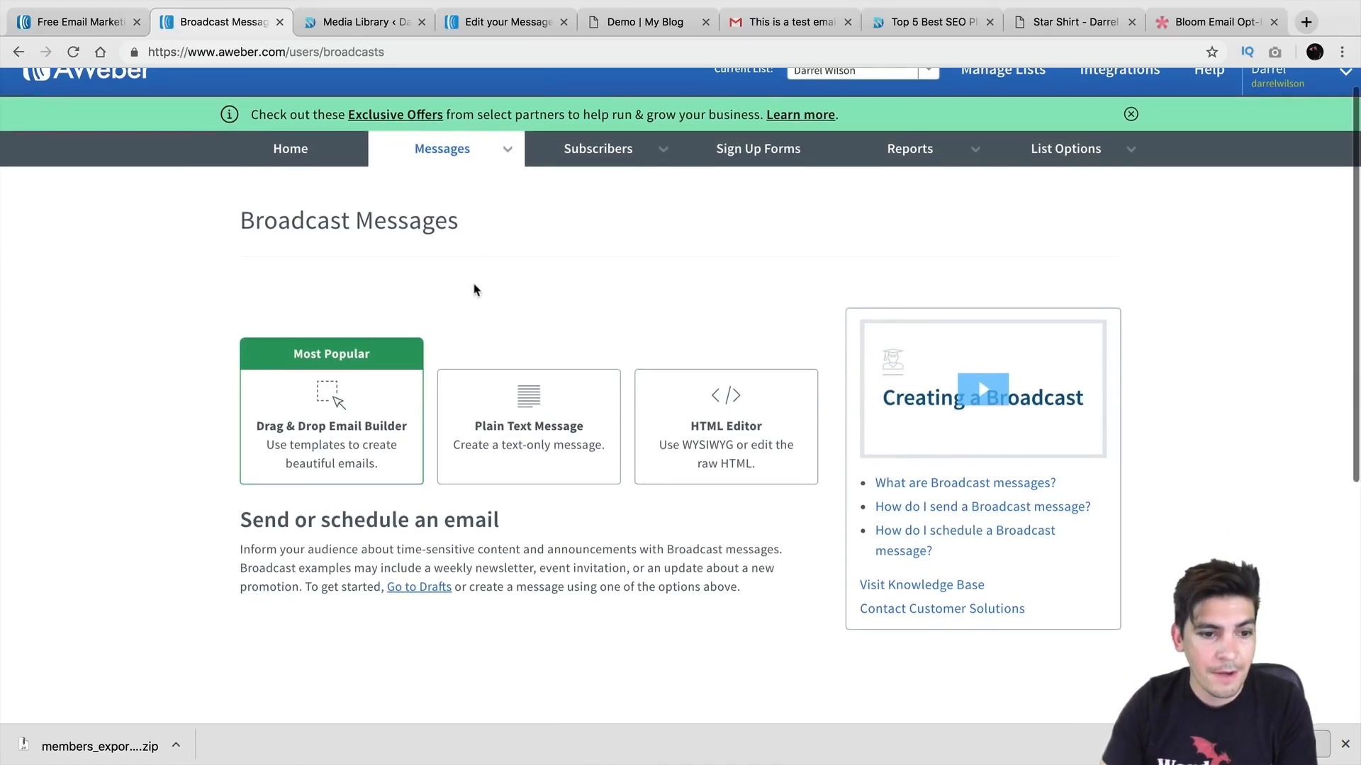
scroll(472, 288, down, 1)
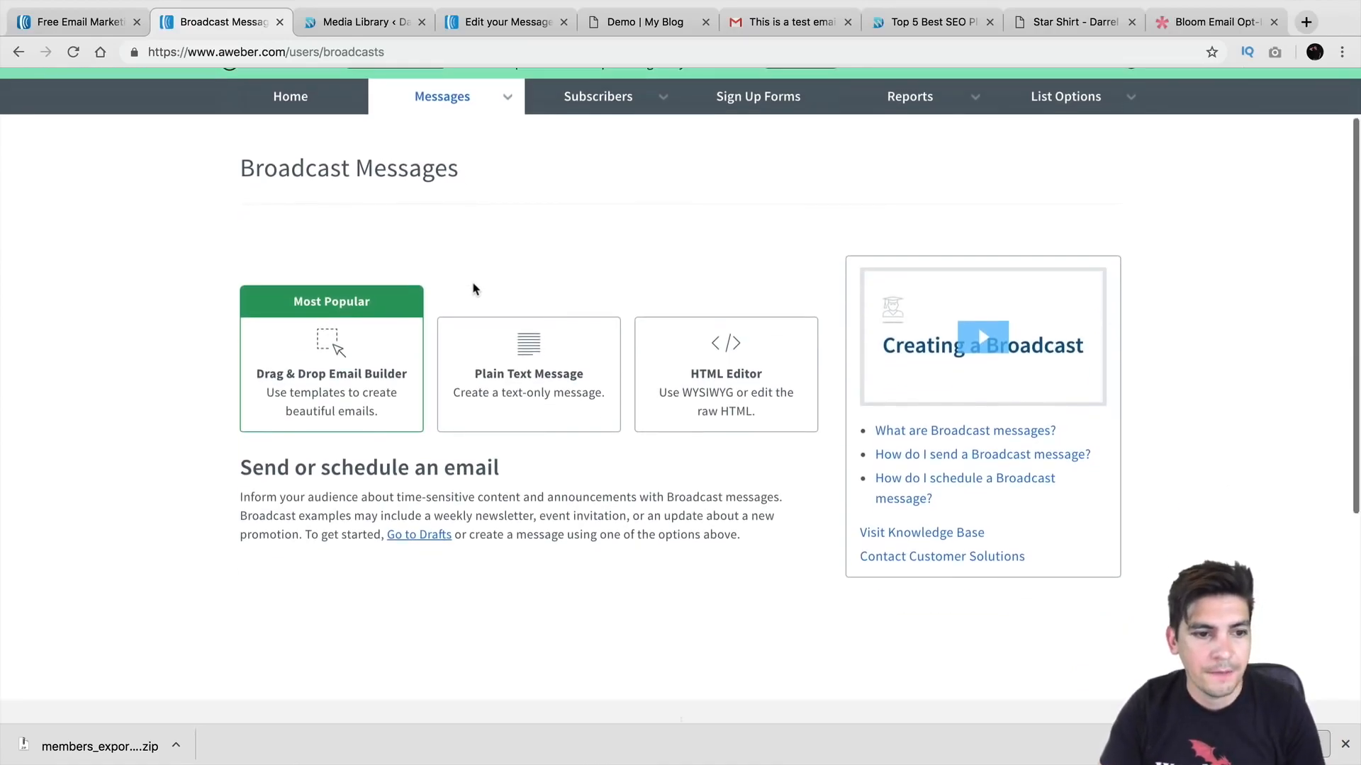
click(351, 382)
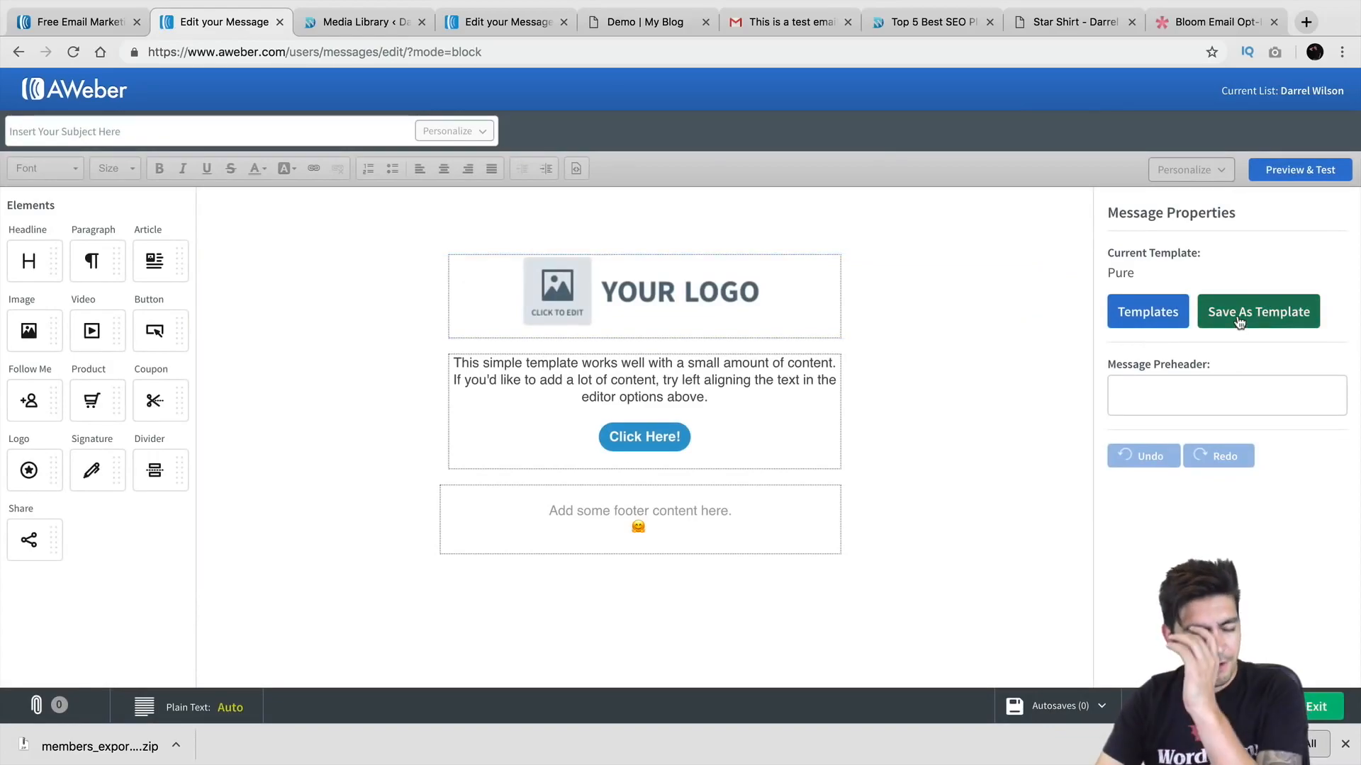
Step: Apply the Letter template with Keep My Message Content unchecked, replacing the starter content
click(1179, 315)
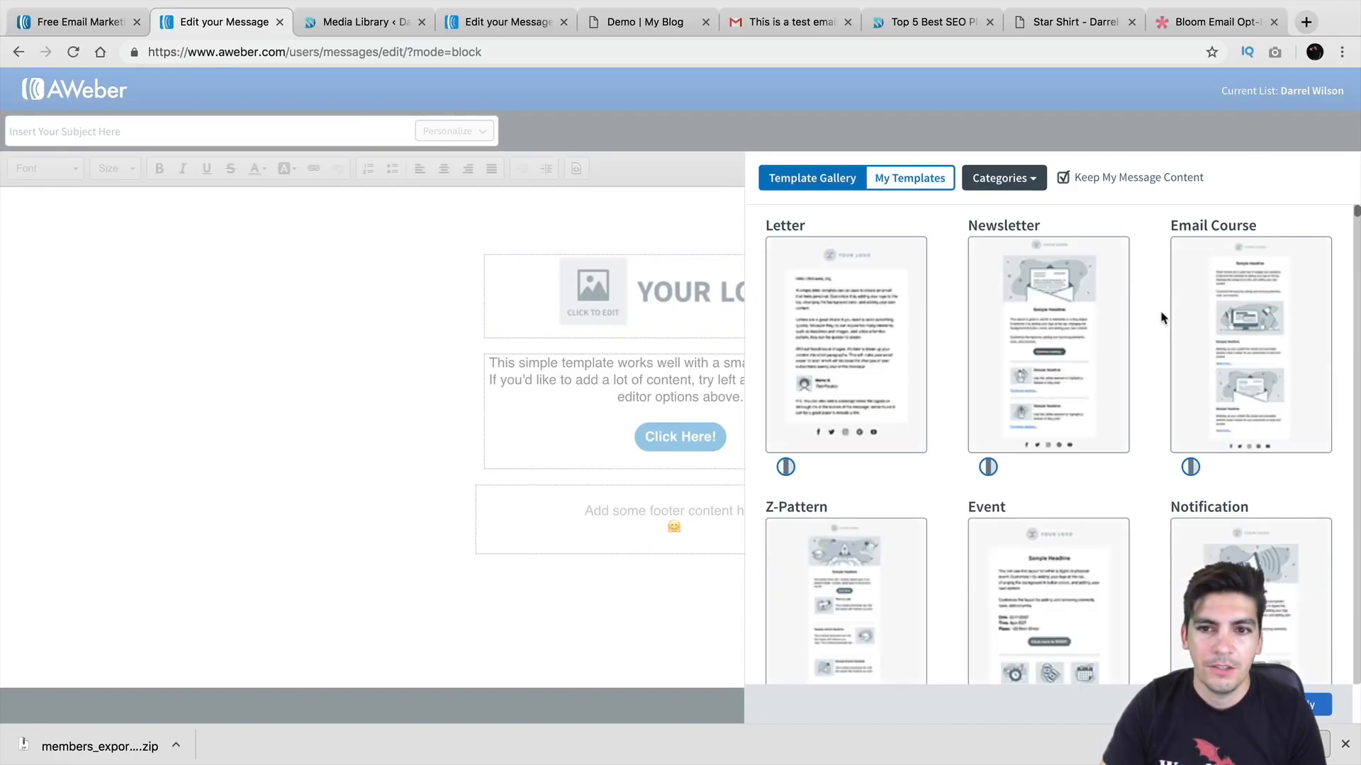
click(1065, 323)
click(1062, 178)
click(913, 363)
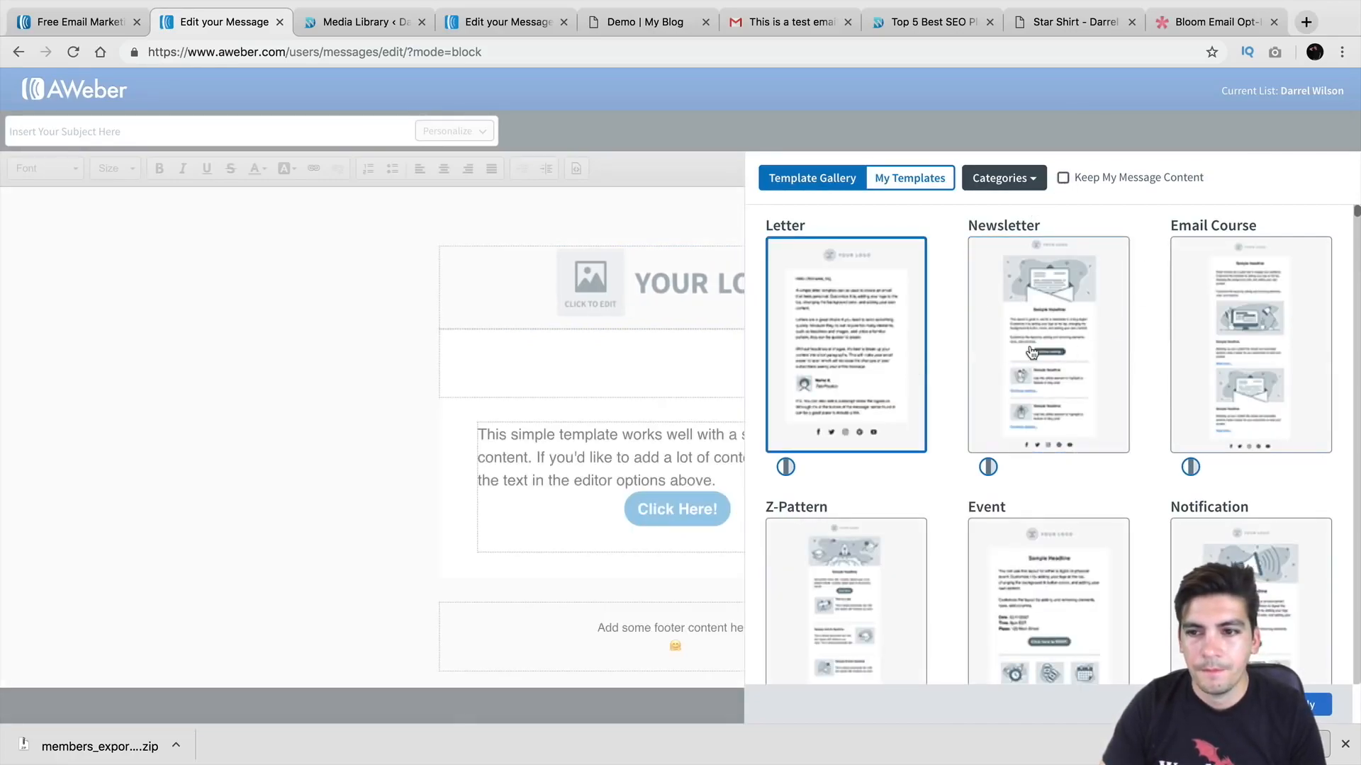
click(1032, 352)
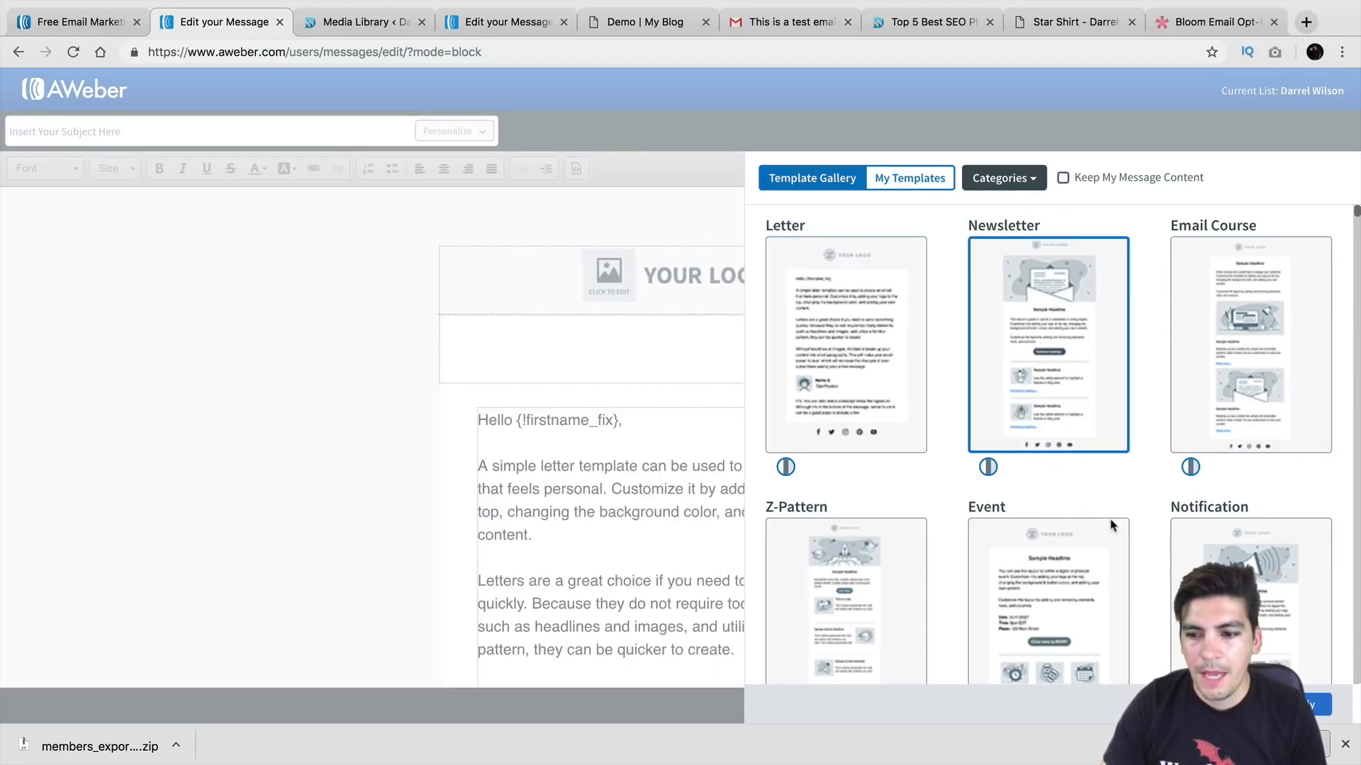
click(1314, 704)
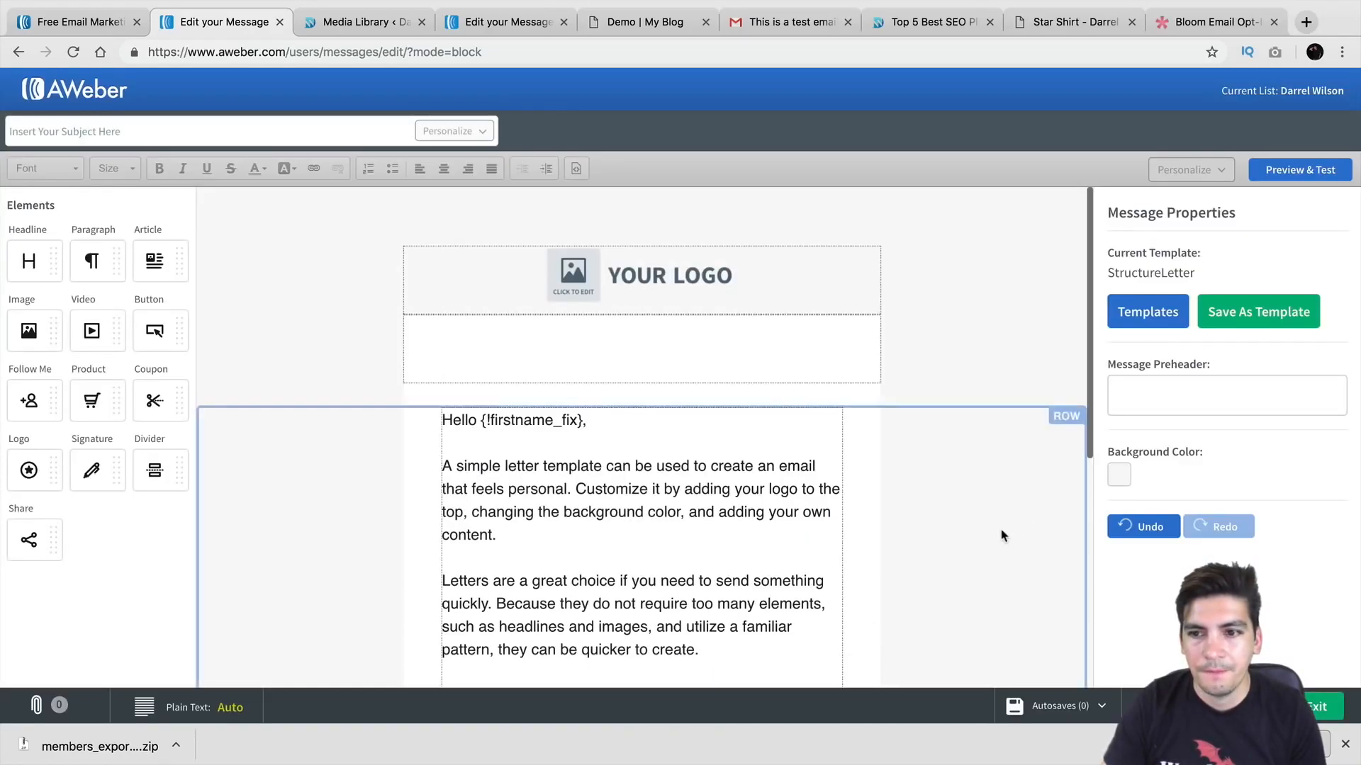
Step: Swap the logo placeholder for the Modern Art image from My Images and shrink it to 196 px wide
click(689, 273)
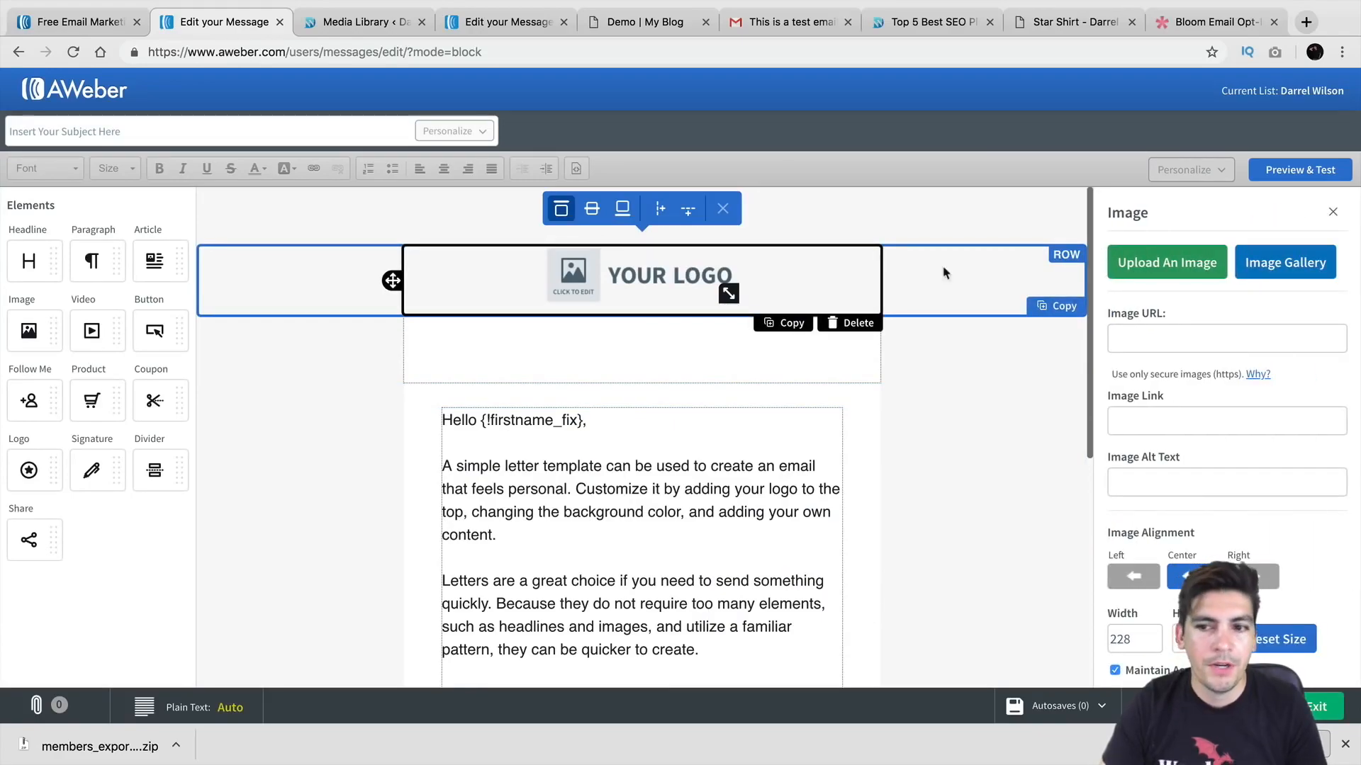
click(1285, 262)
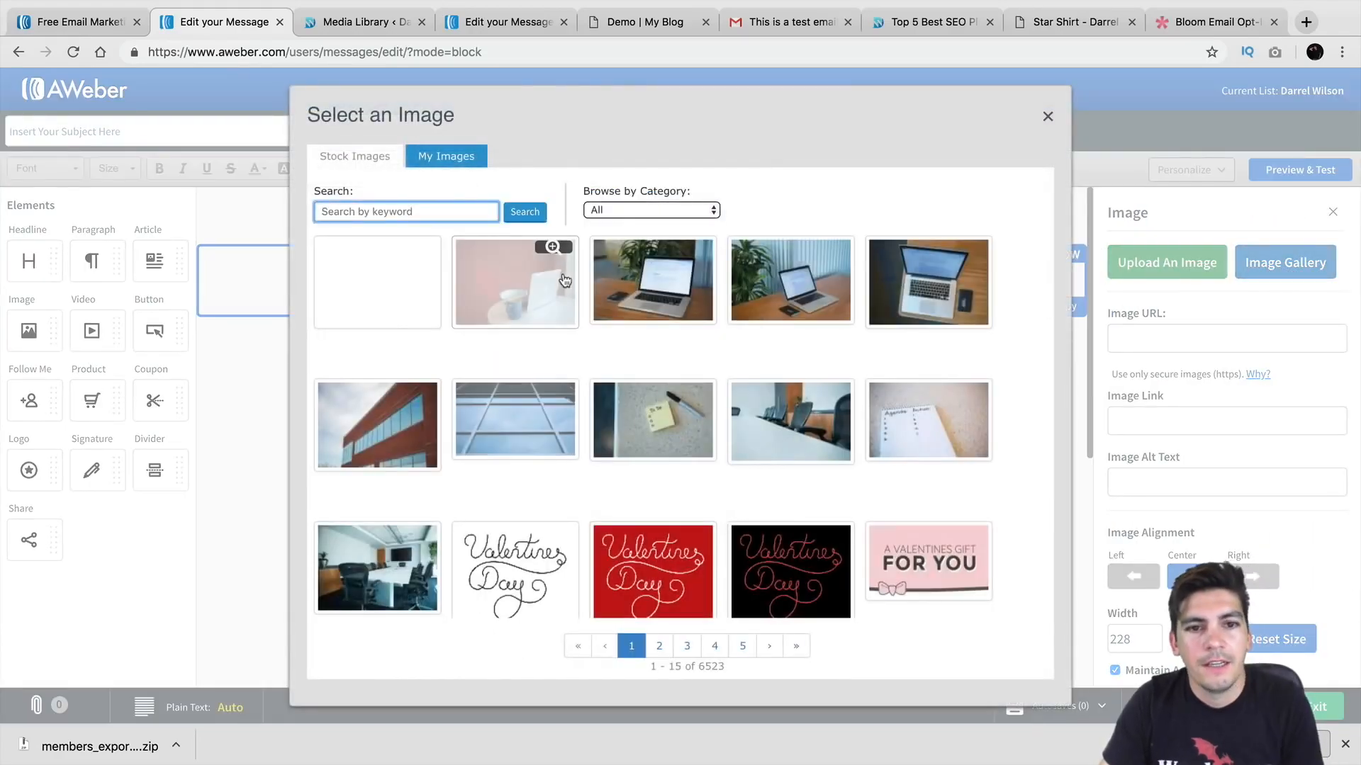
click(448, 155)
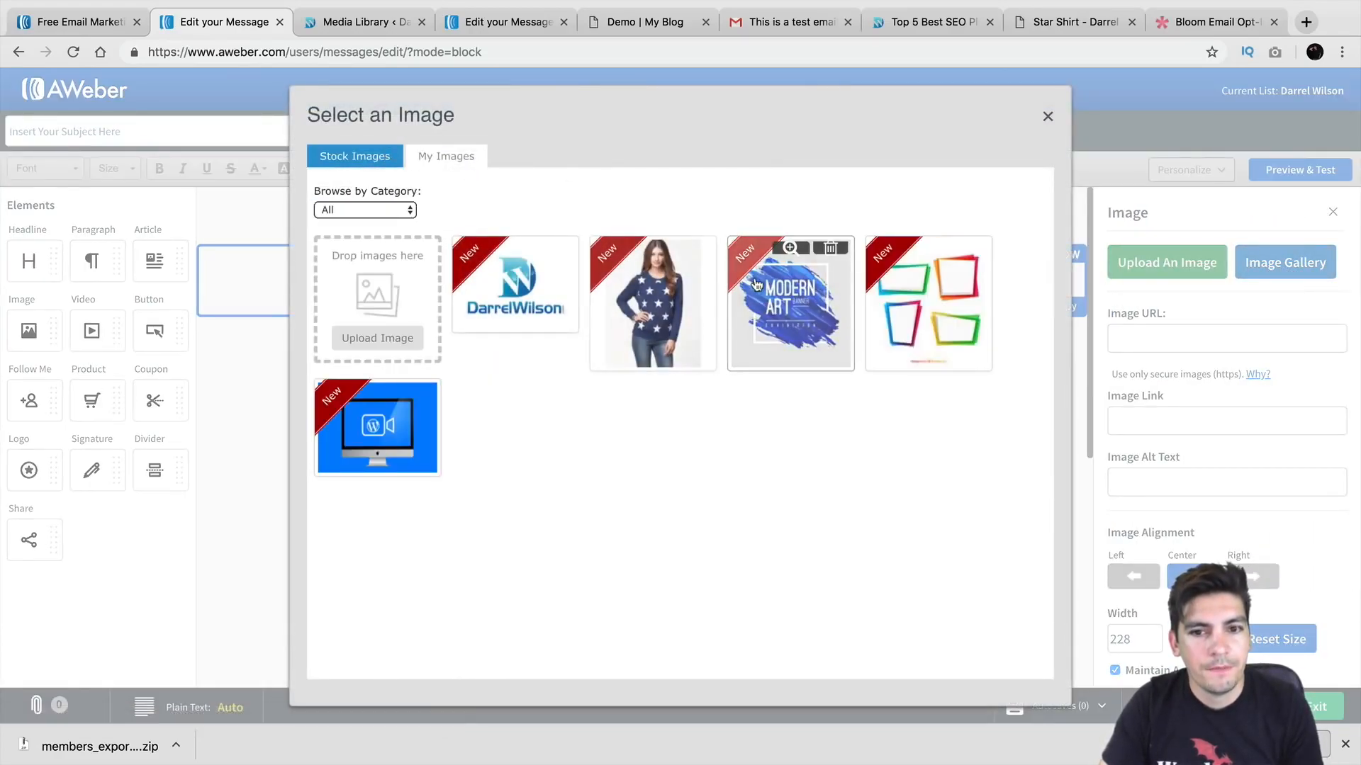
click(790, 305)
scroll(1072, 536, down, 6)
scroll(994, 523, up, 5)
drag(871, 616, 624, 447)
scroll(623, 479, down, 3)
triple_click(558, 423)
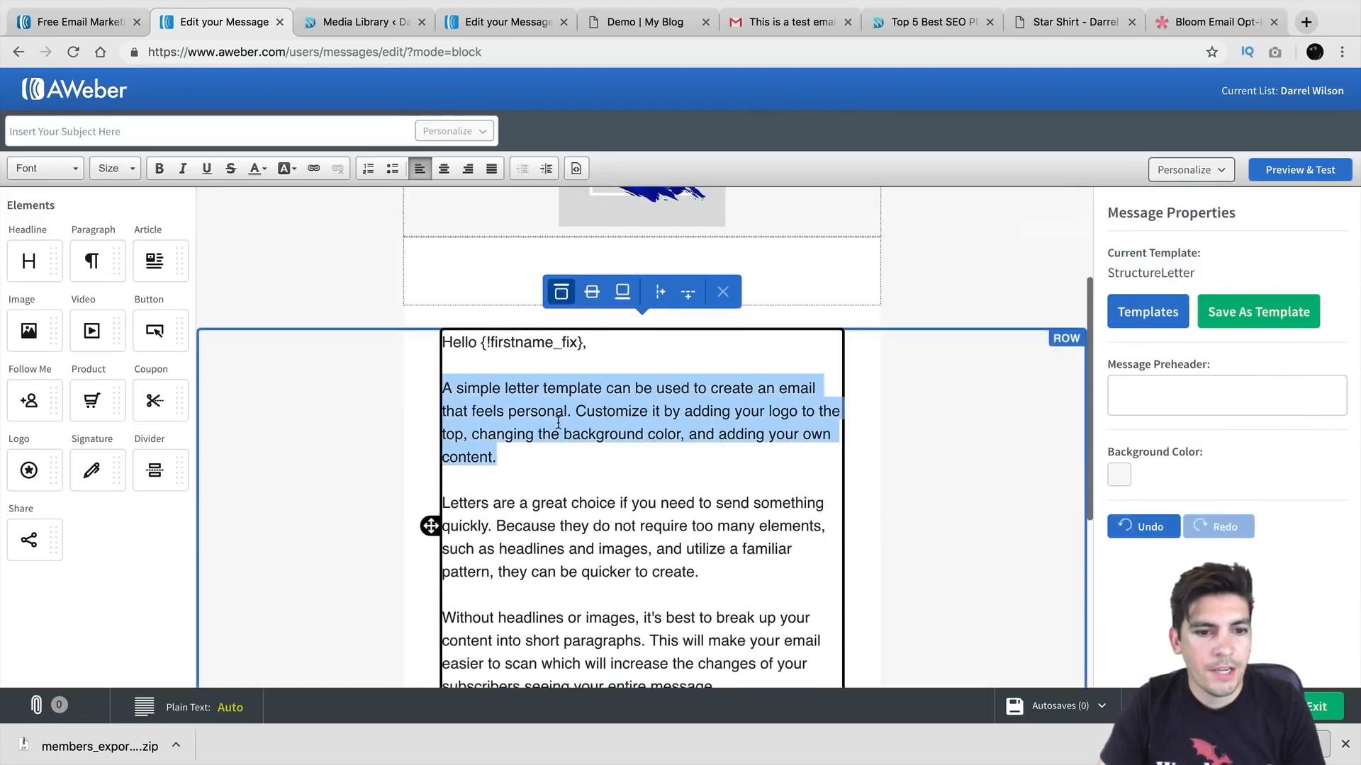
scroll(530, 394, down, 1)
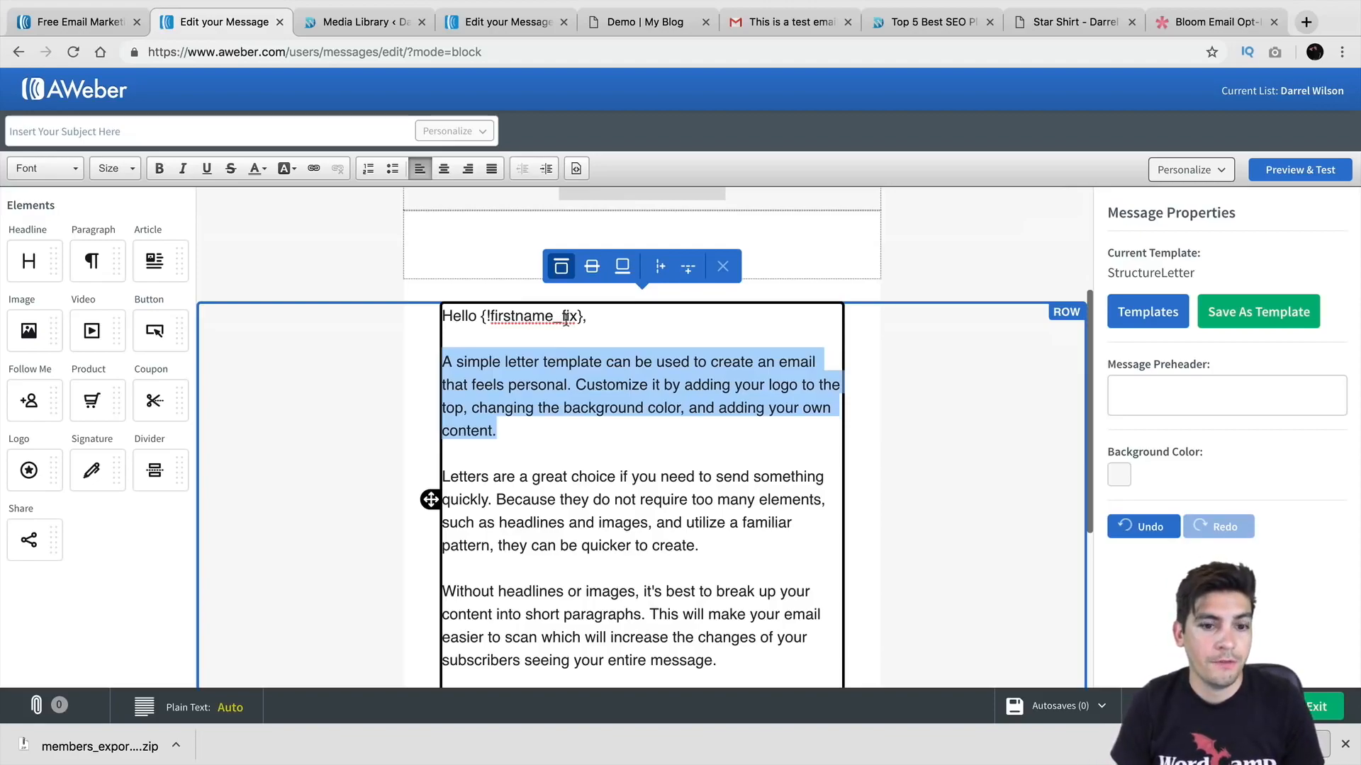
scroll(582, 365, down, 3)
scroll(583, 364, down, 8)
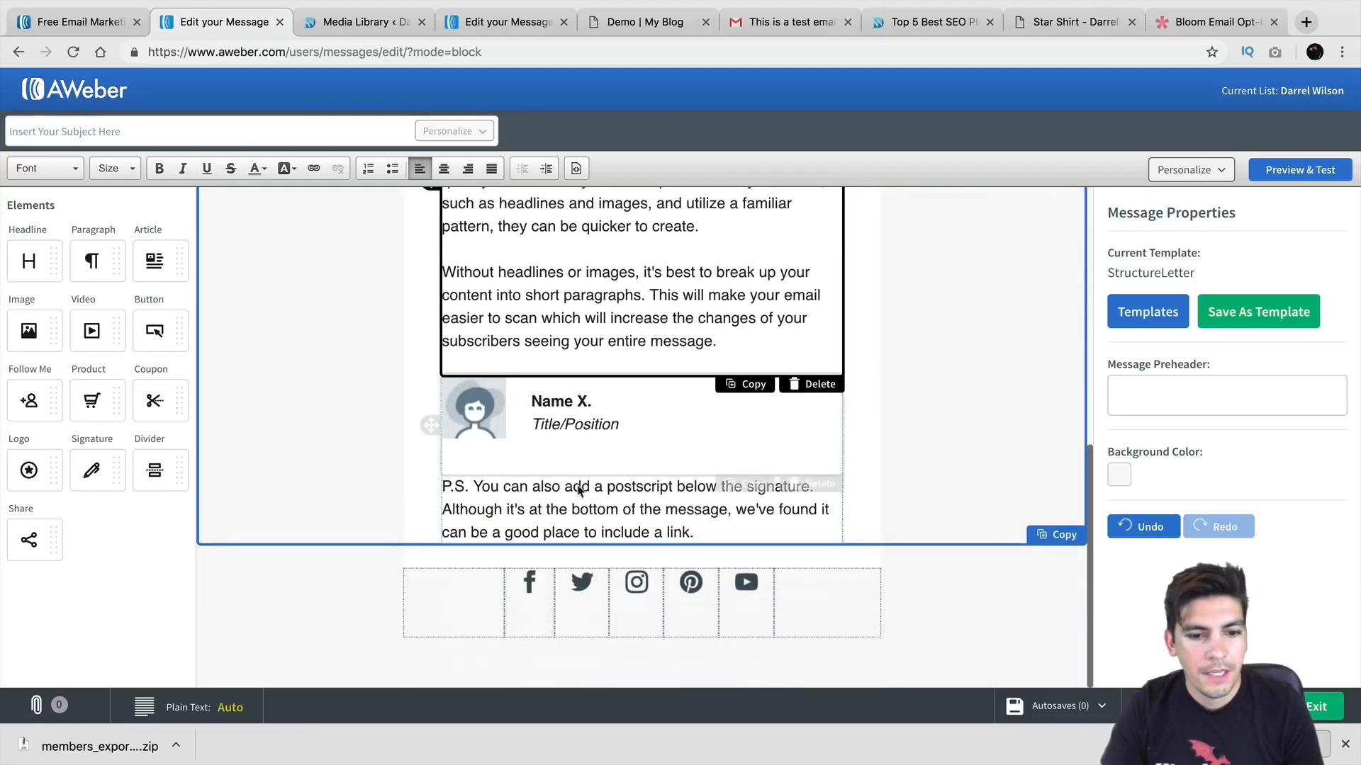
scroll(883, 523, up, 15)
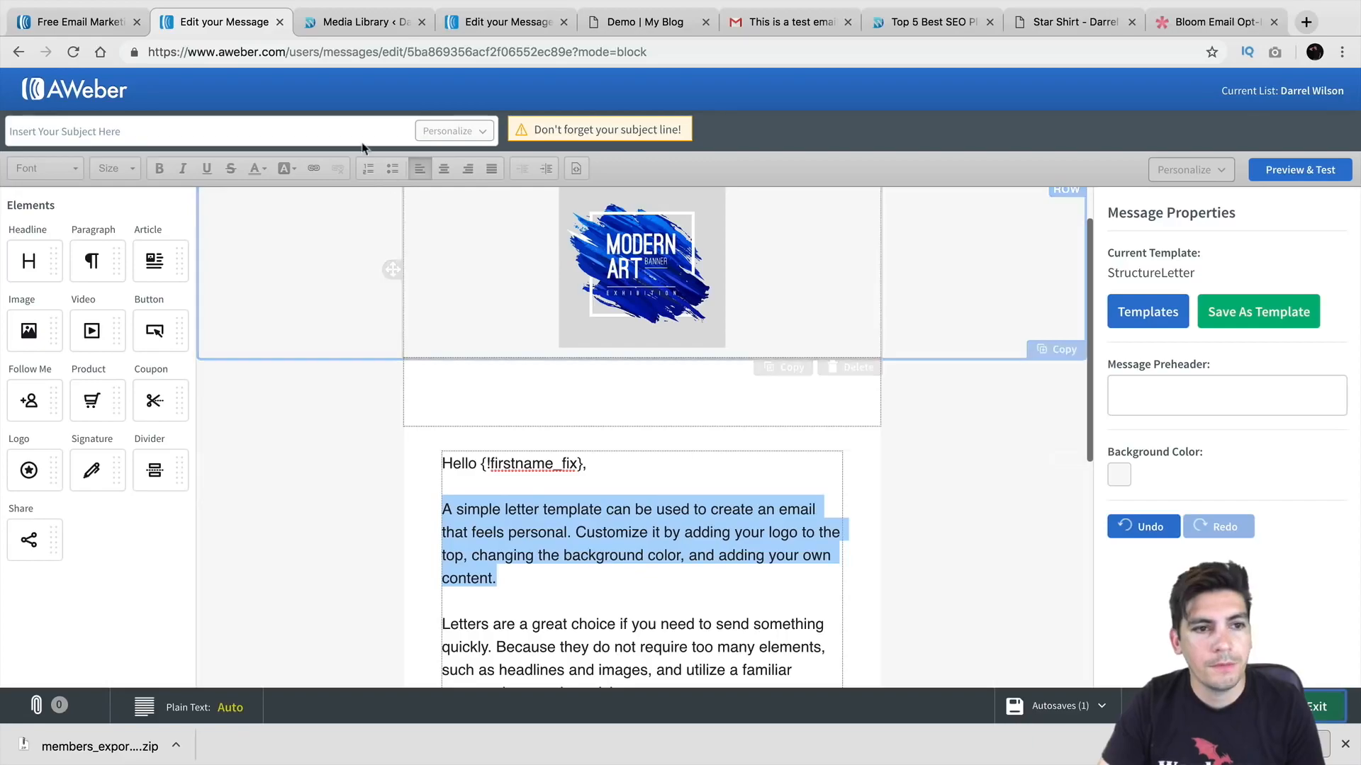
Step: Enter the subject line 'Is Your Website Secure?' for the letter email
click(379, 131)
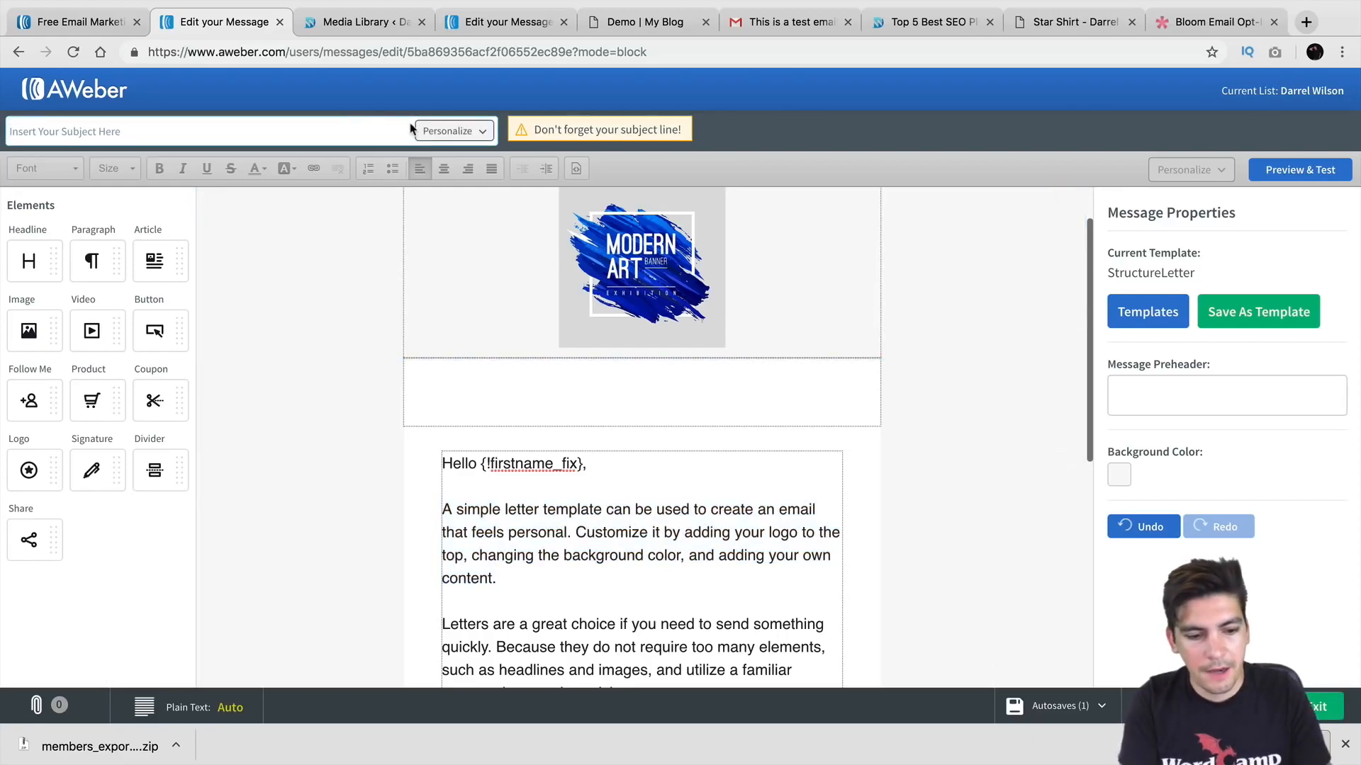
text(Is)
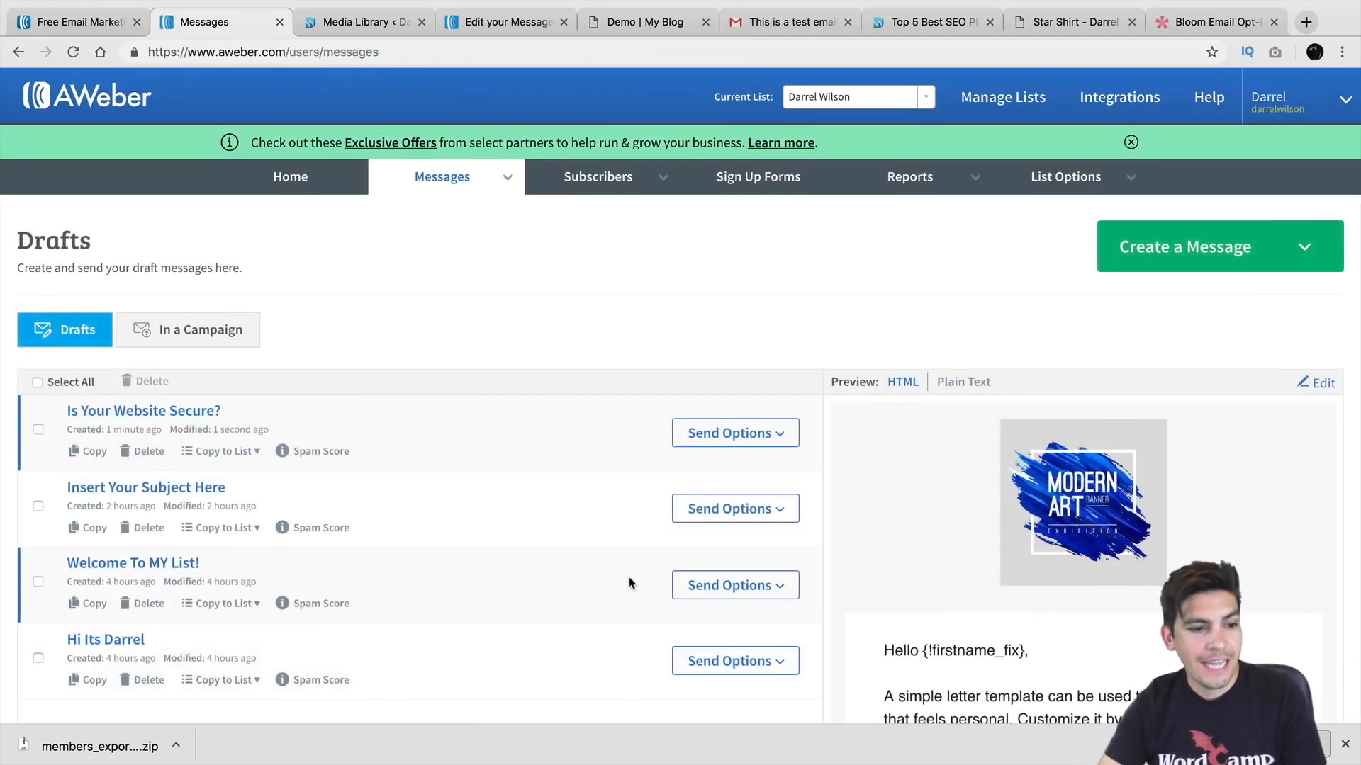
Step: Choose to schedule the 'Is Your Website Secure?' draft as a broadcast from its Send Options
scroll(560, 538, down, 1)
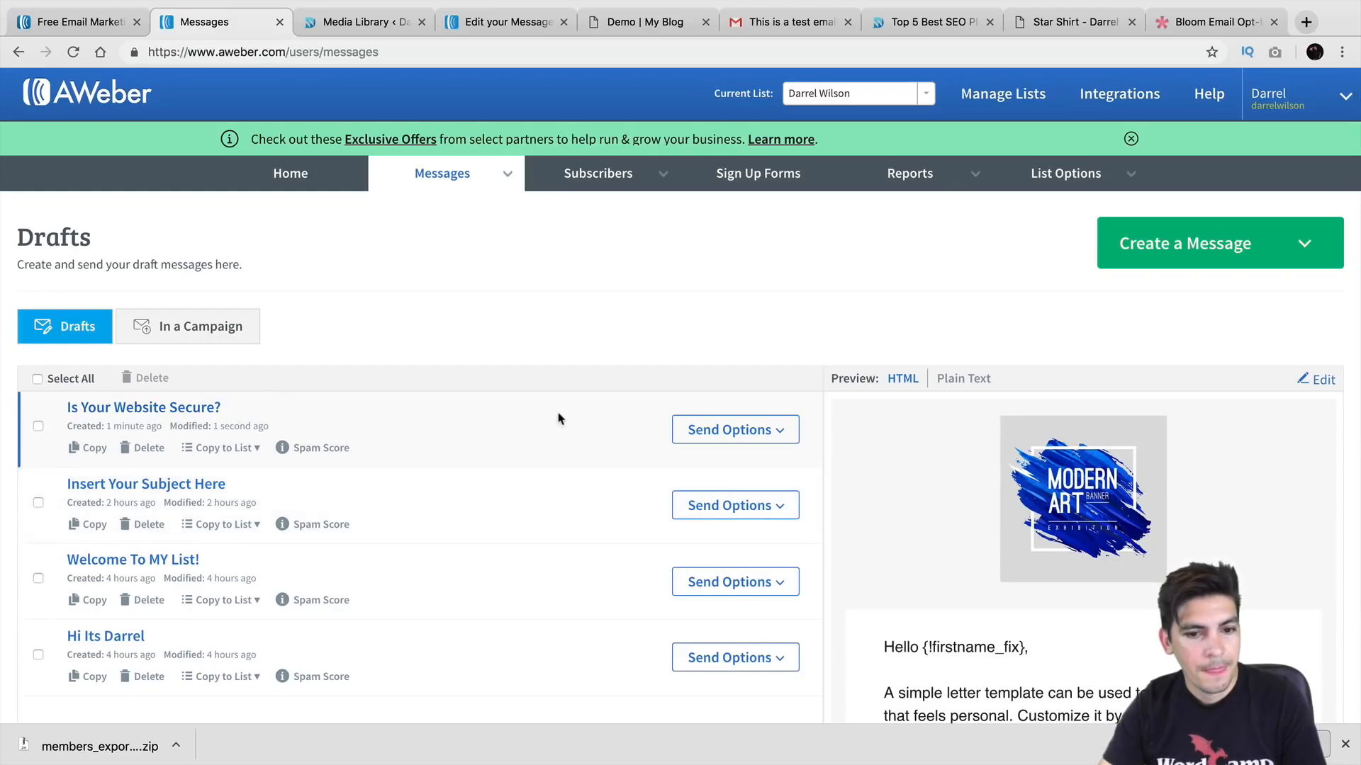
click(779, 441)
click(757, 490)
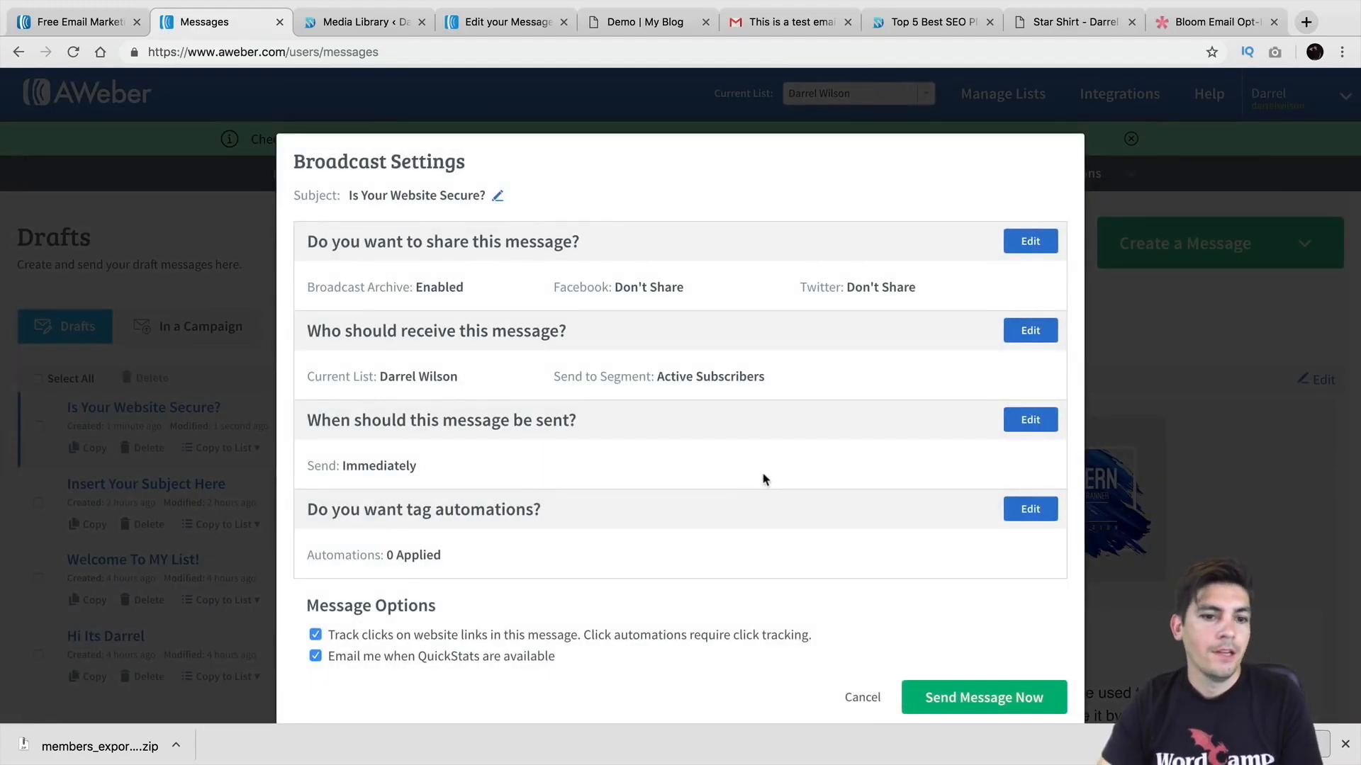
Step: Point out the archive, Twitter and Facebook sharing settings, then show the send-time calendar
scroll(764, 486, down, 1)
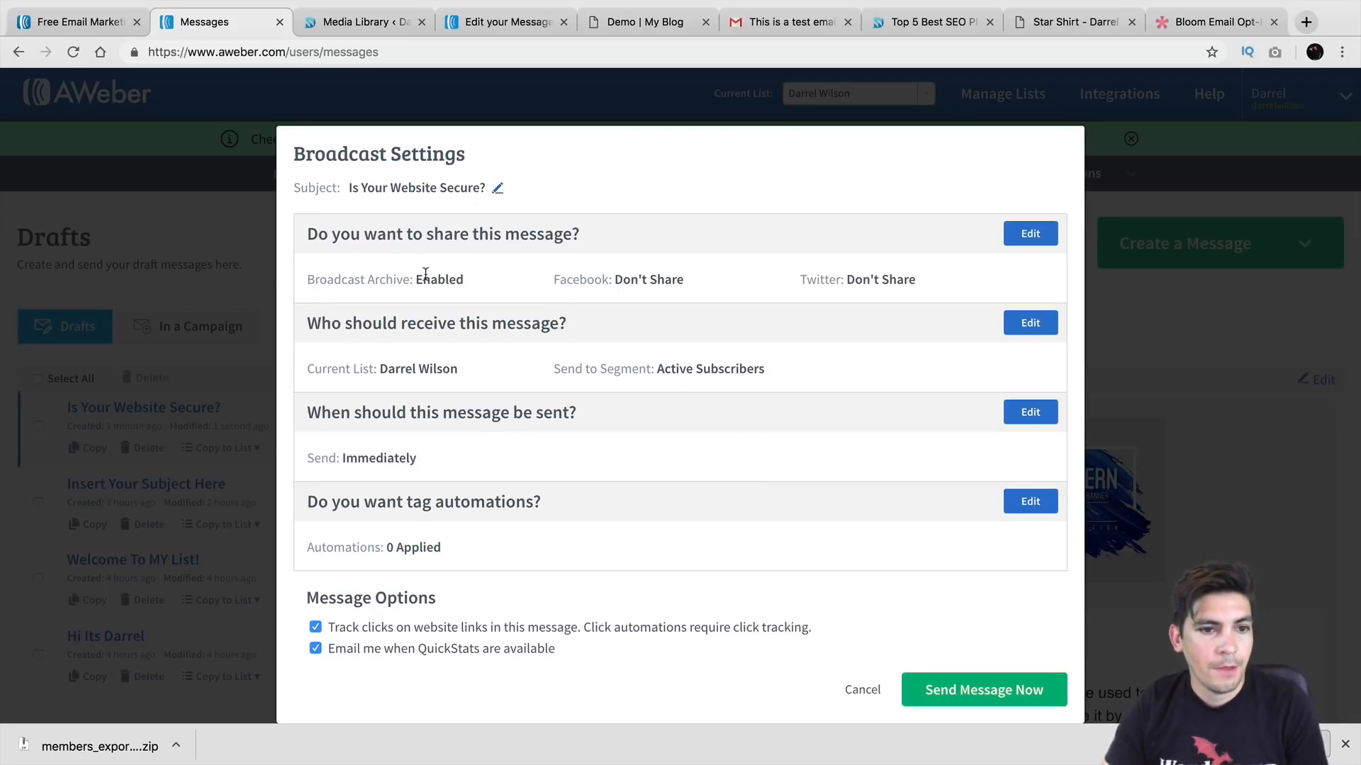
drag(342, 283, 474, 287)
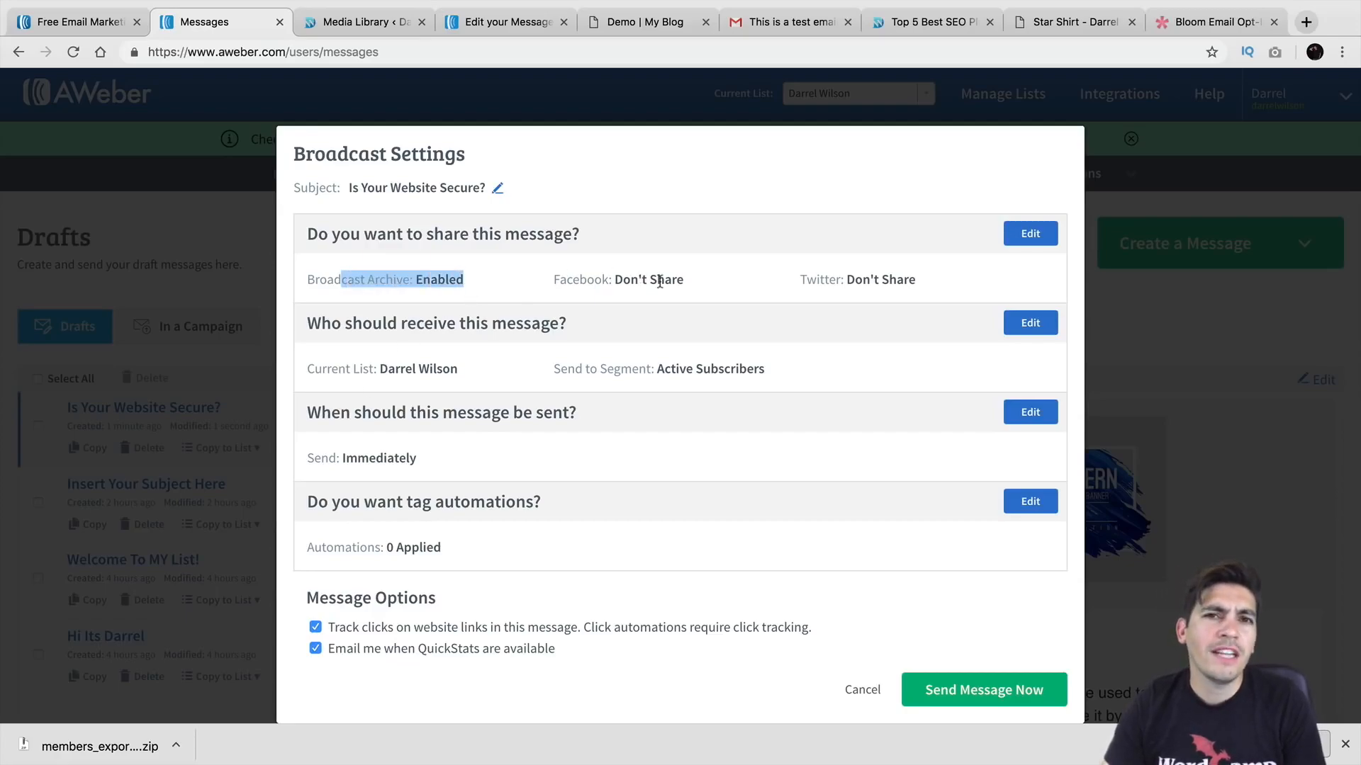
drag(921, 285, 796, 288)
drag(683, 285, 551, 290)
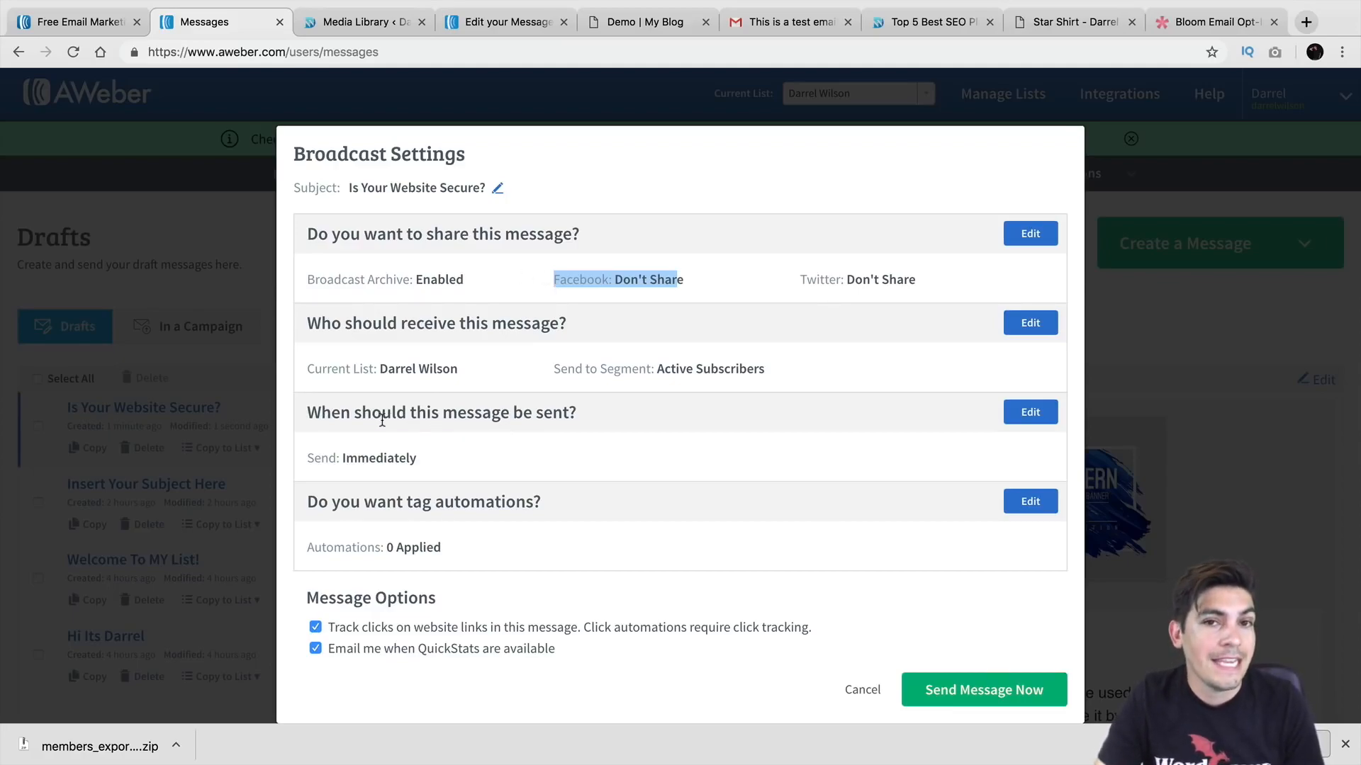
click(1030, 412)
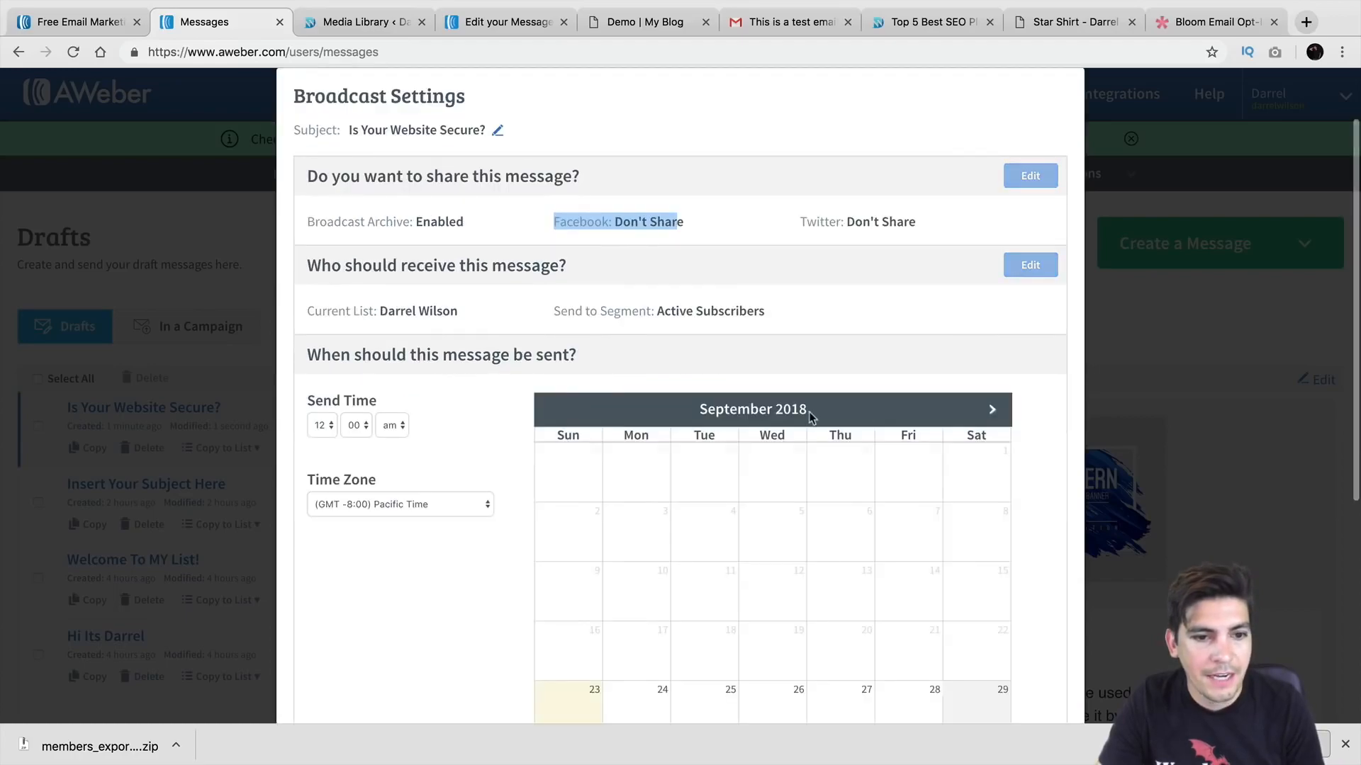
Step: Try send dates September 29, 28 and 27, then cancel the schedule and Broadcast Settings
scroll(655, 416, down, 1)
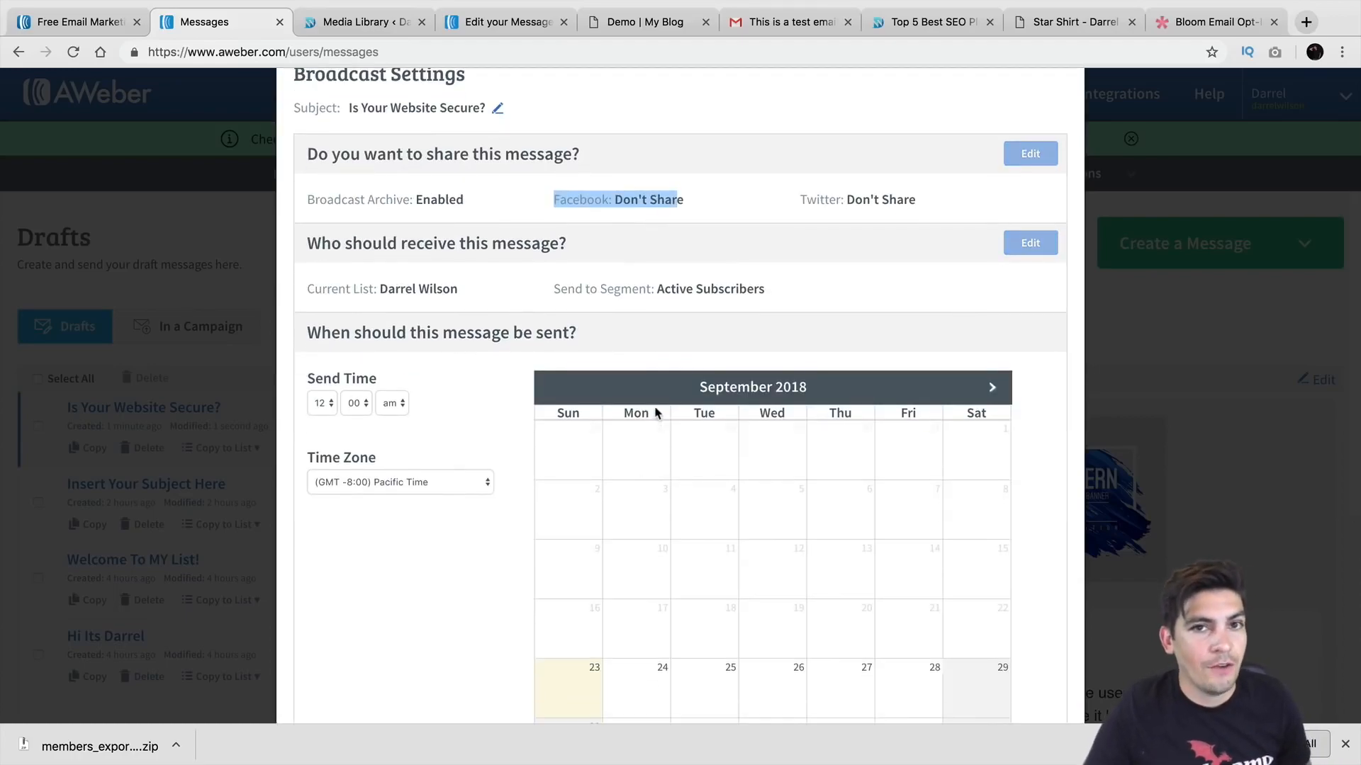
scroll(655, 409, down, 3)
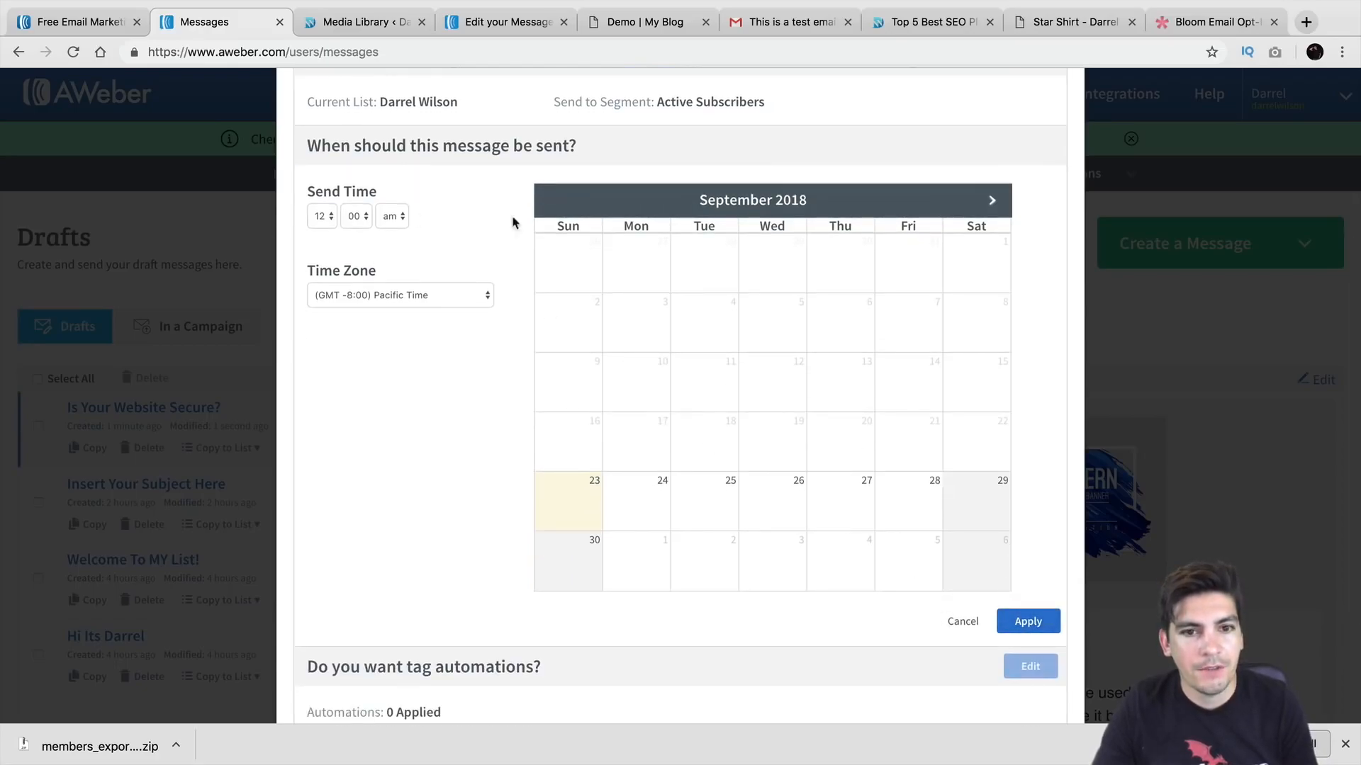
click(983, 494)
click(888, 496)
click(815, 497)
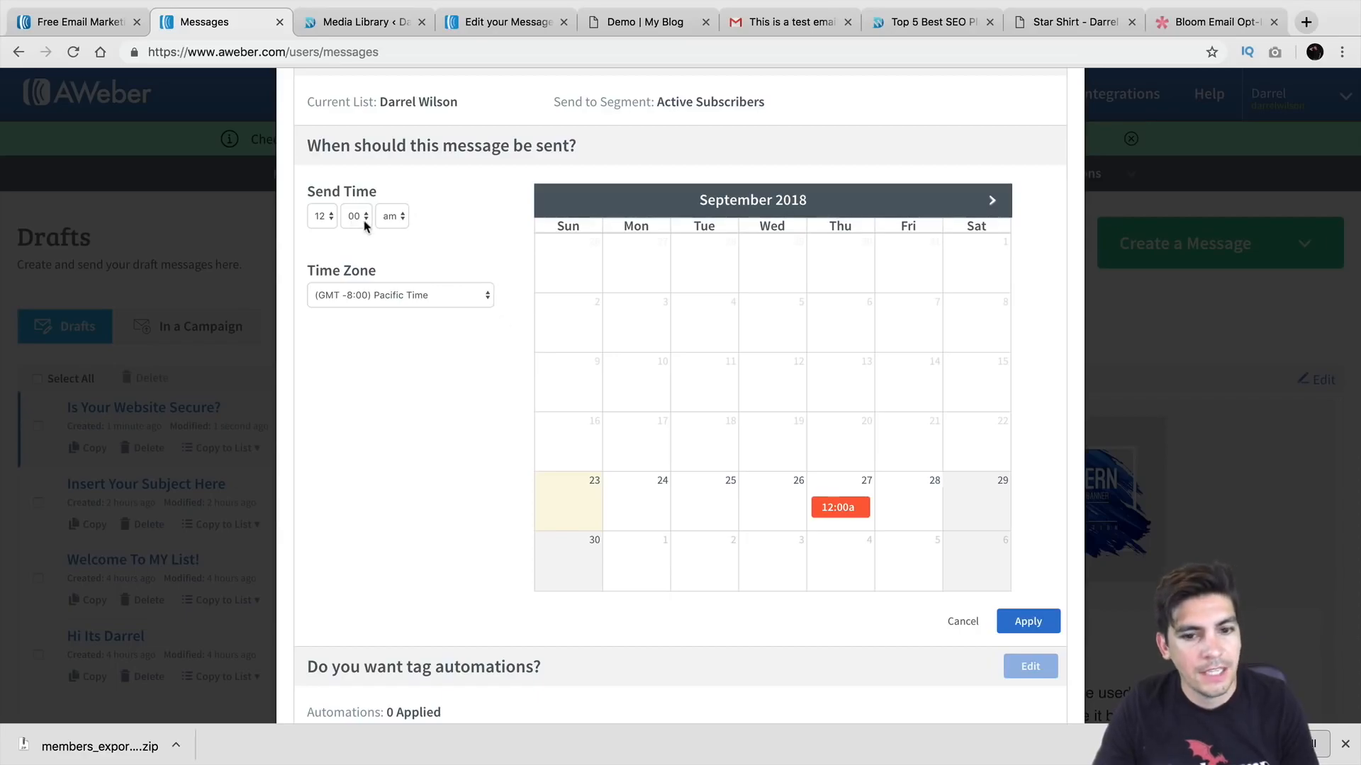
click(963, 622)
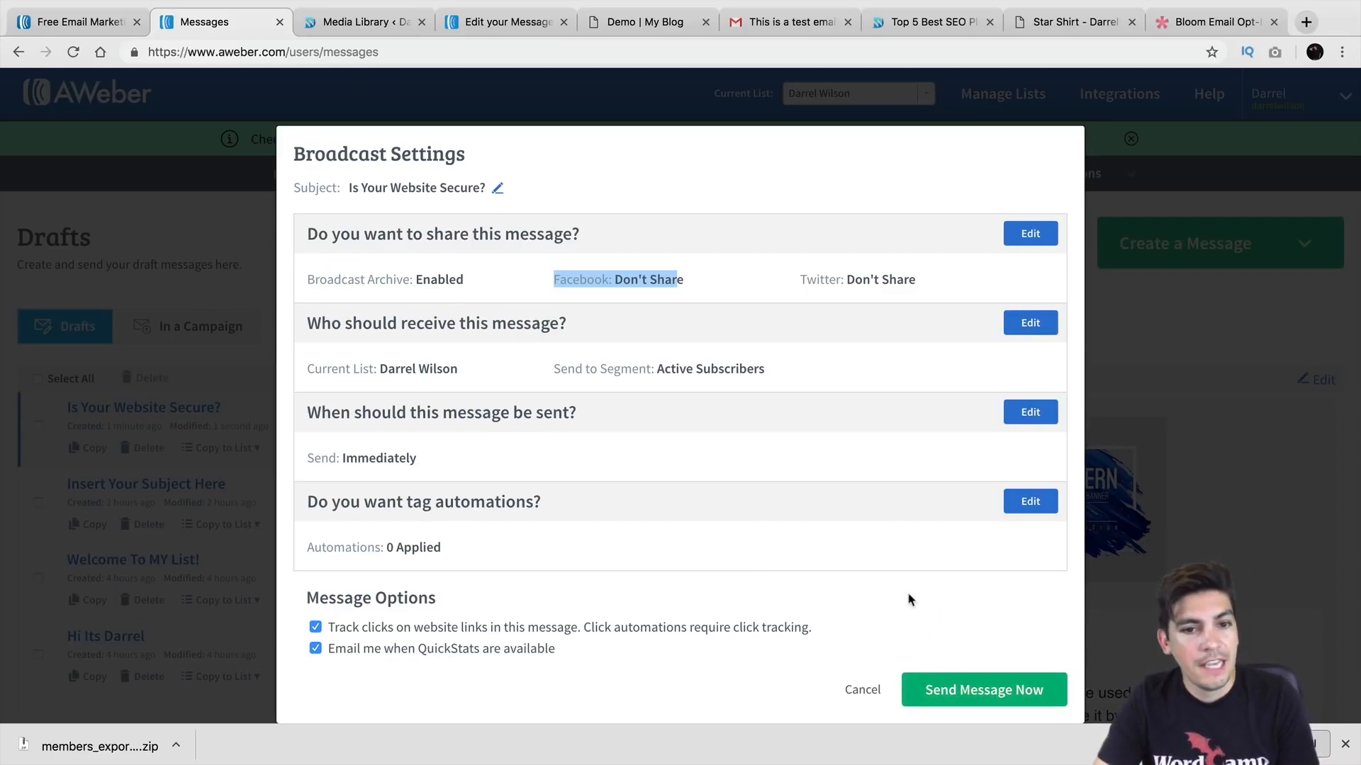
click(866, 689)
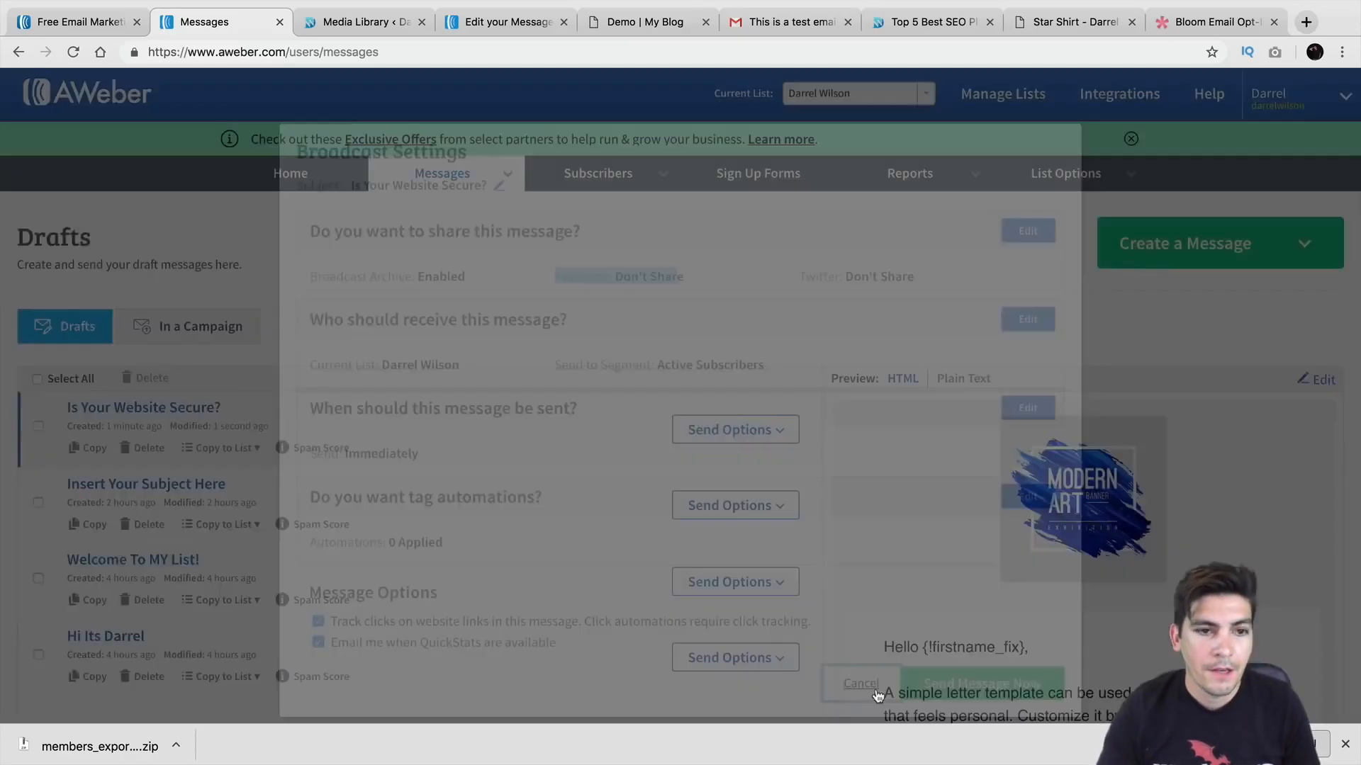
Step: Return to Drafts, check the first draft's Send Options, then open the Messages menu
mouse_move(428, 175)
click(434, 210)
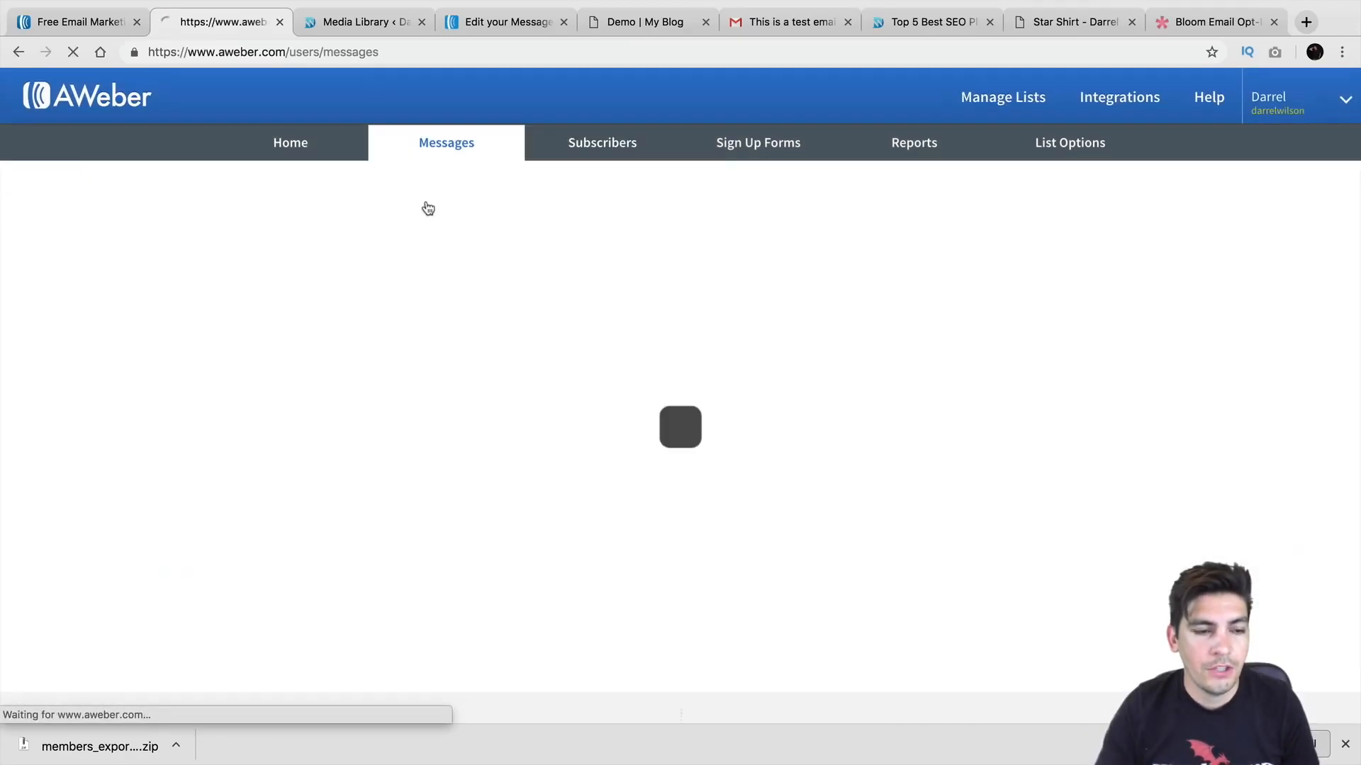
scroll(428, 399, down, 1)
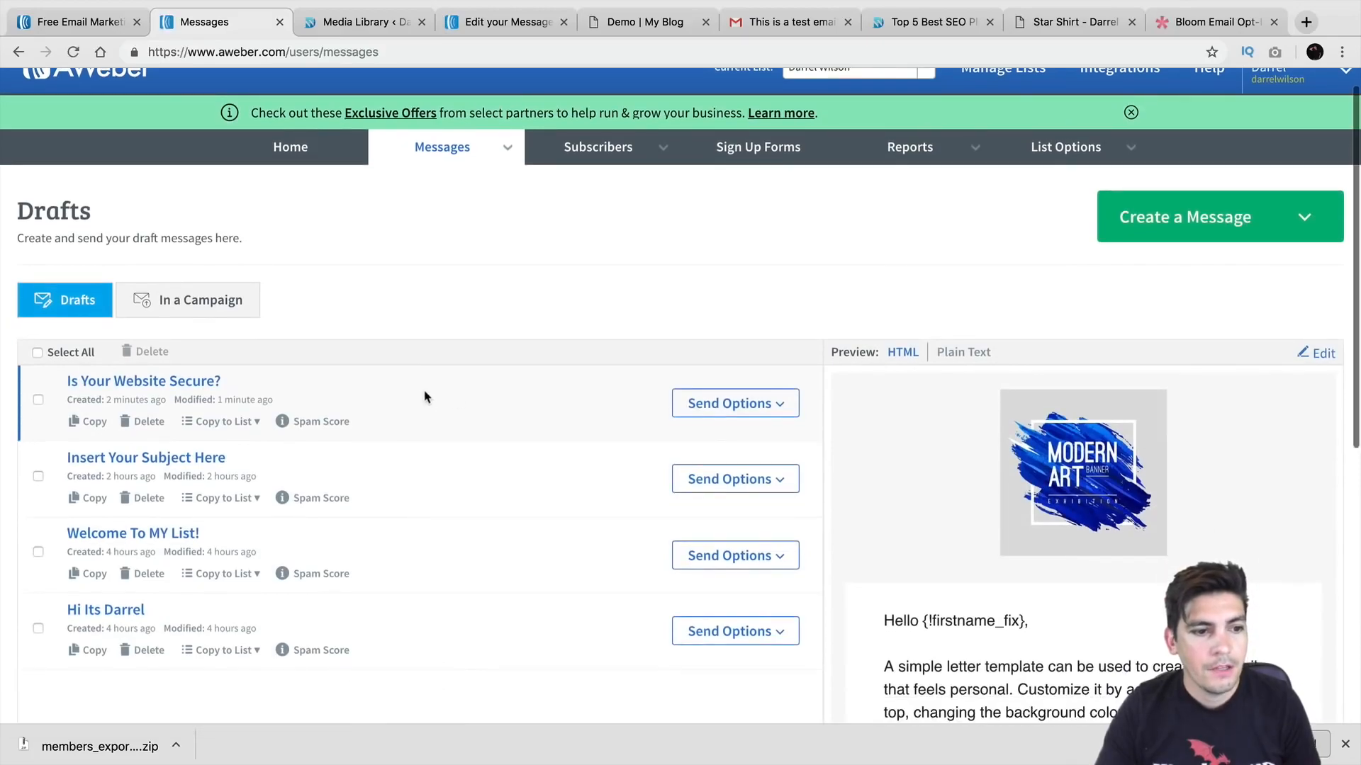
click(782, 404)
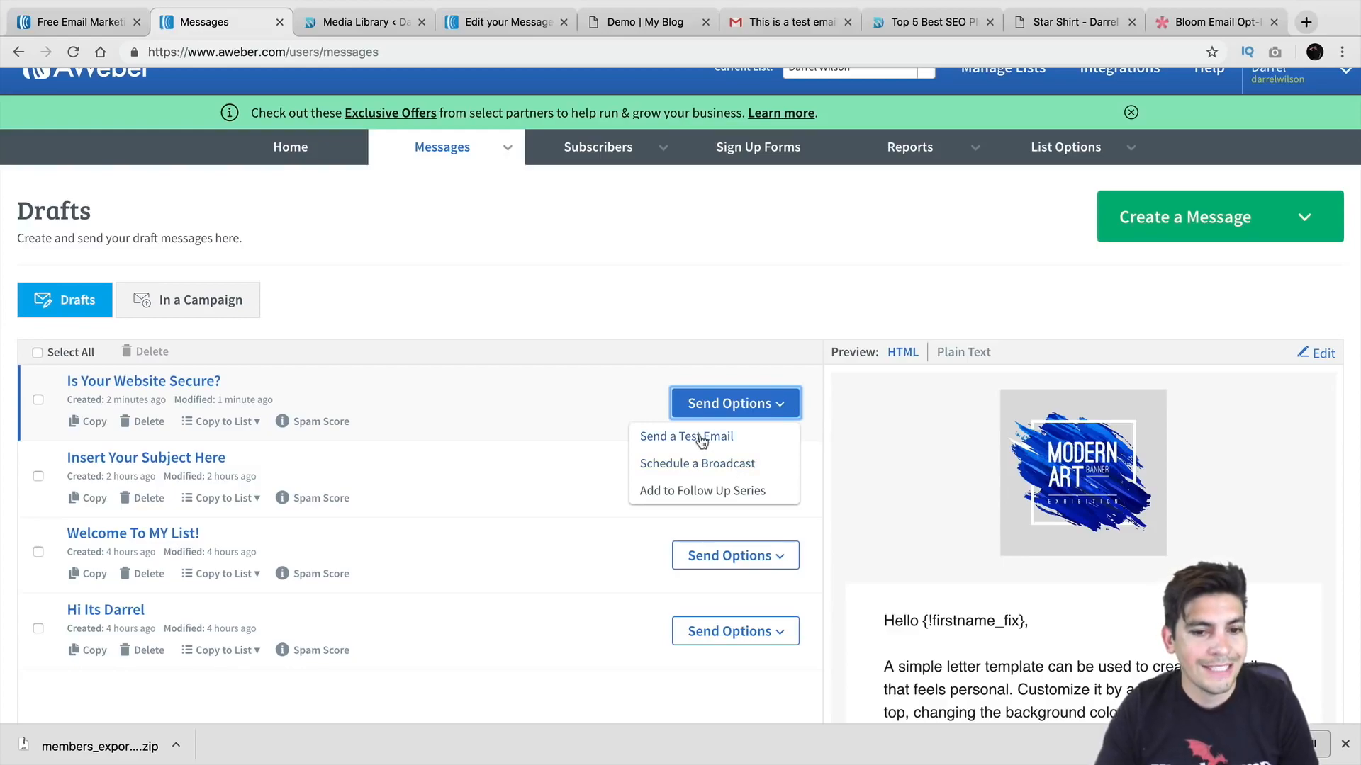
scroll(702, 441, down, 1)
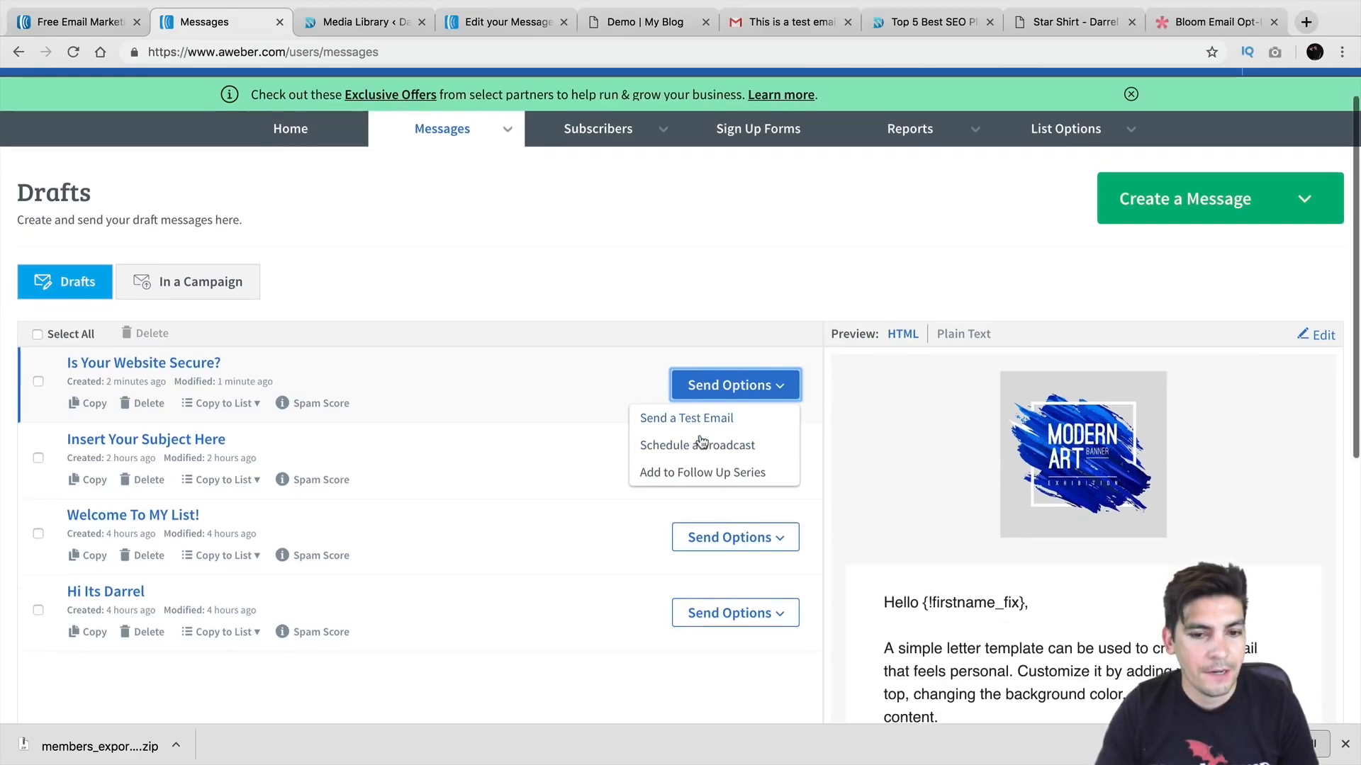
click(698, 284)
scroll(602, 313, up, 2)
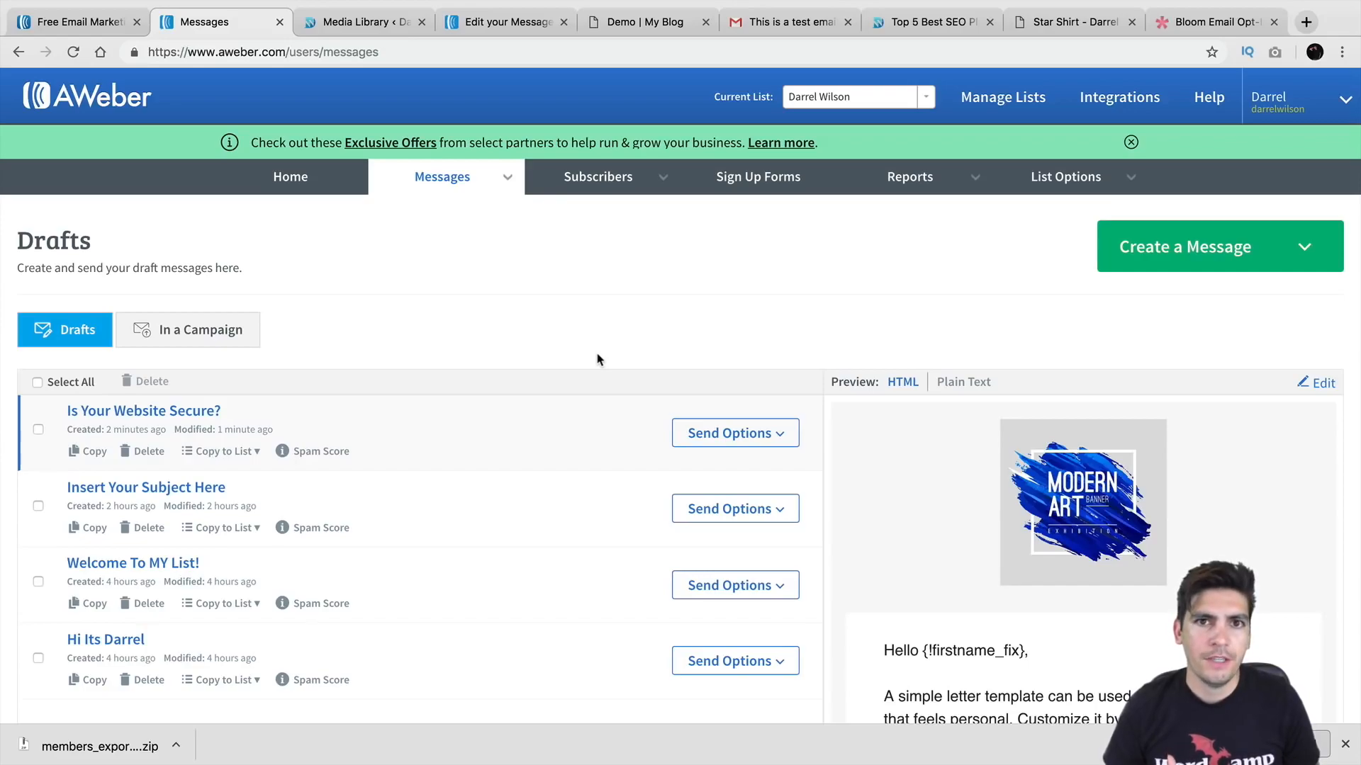
click(504, 179)
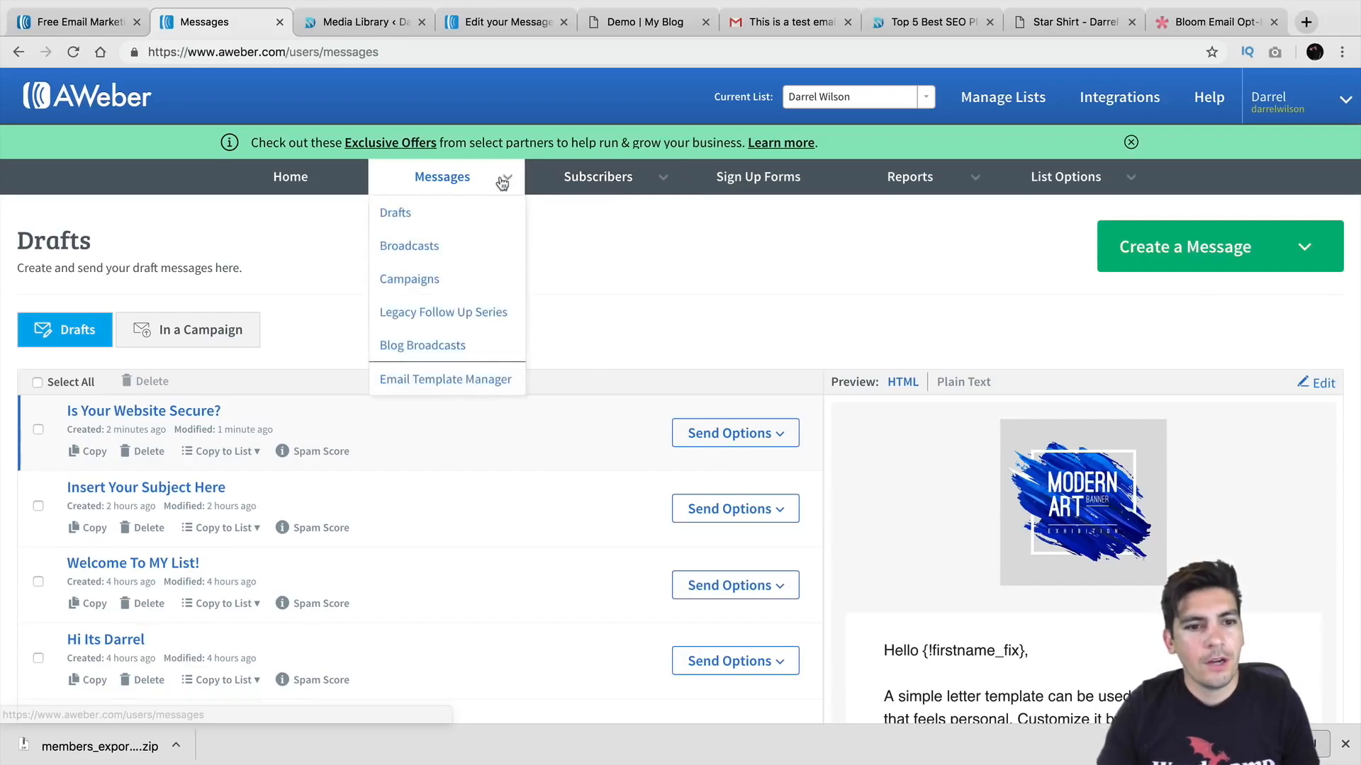
Step: From the Legacy Follow Up Series page, create a new message with the Drag & Drop Email Builder
click(481, 318)
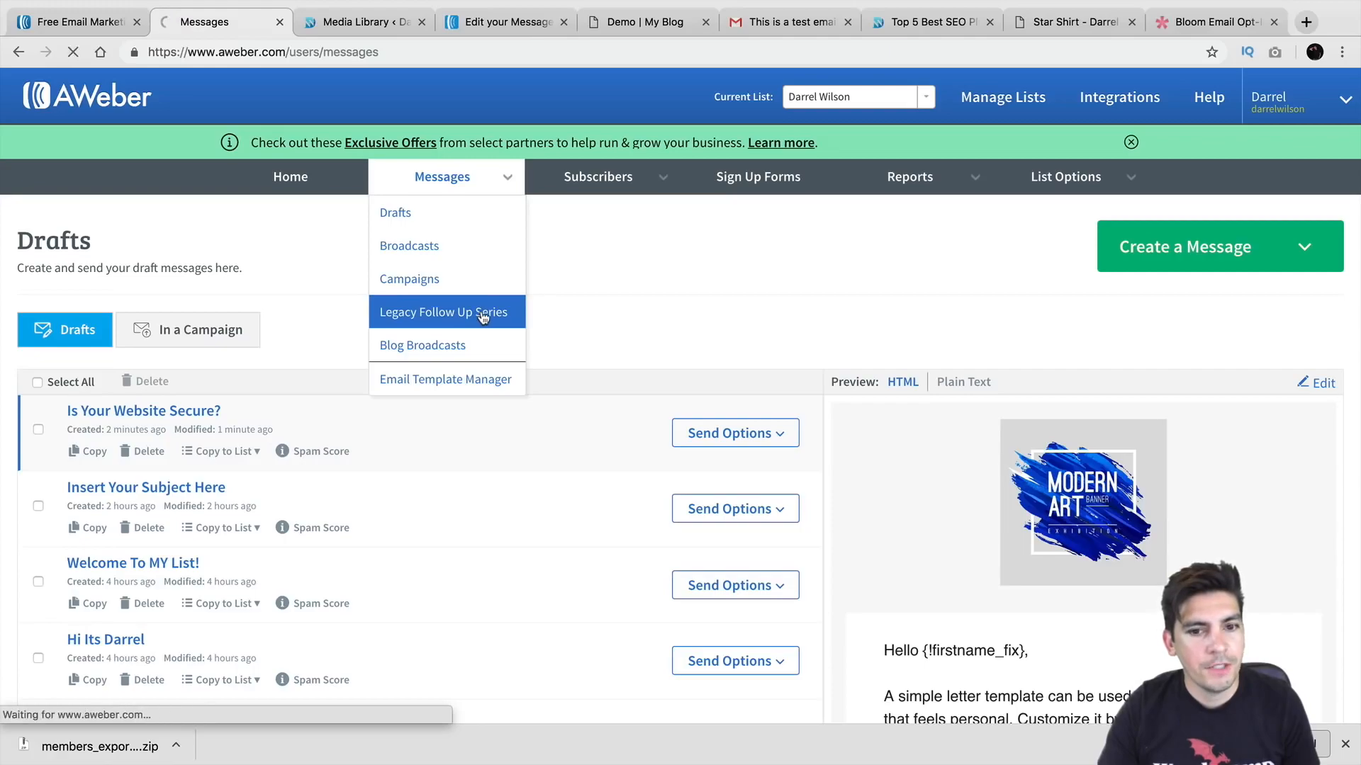
scroll(481, 318, down, 1)
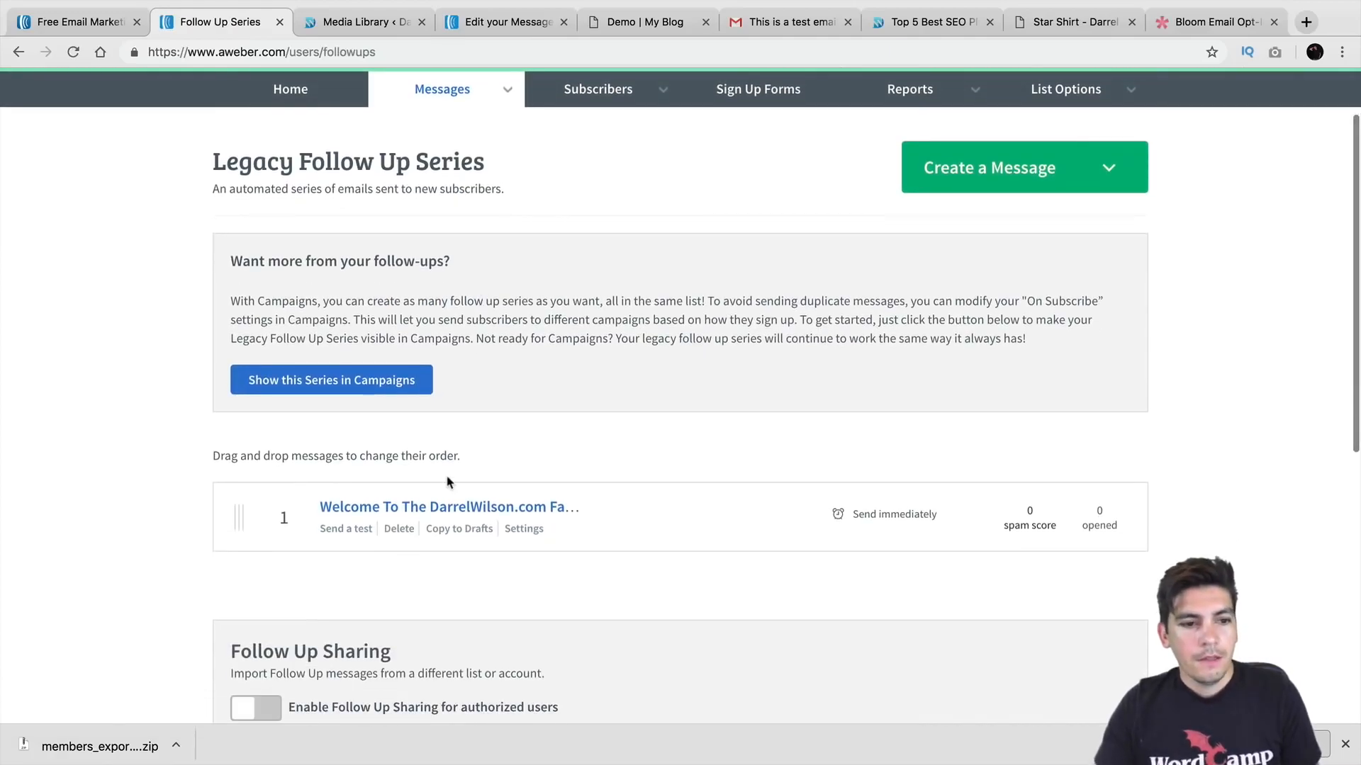
scroll(460, 514, down, 1)
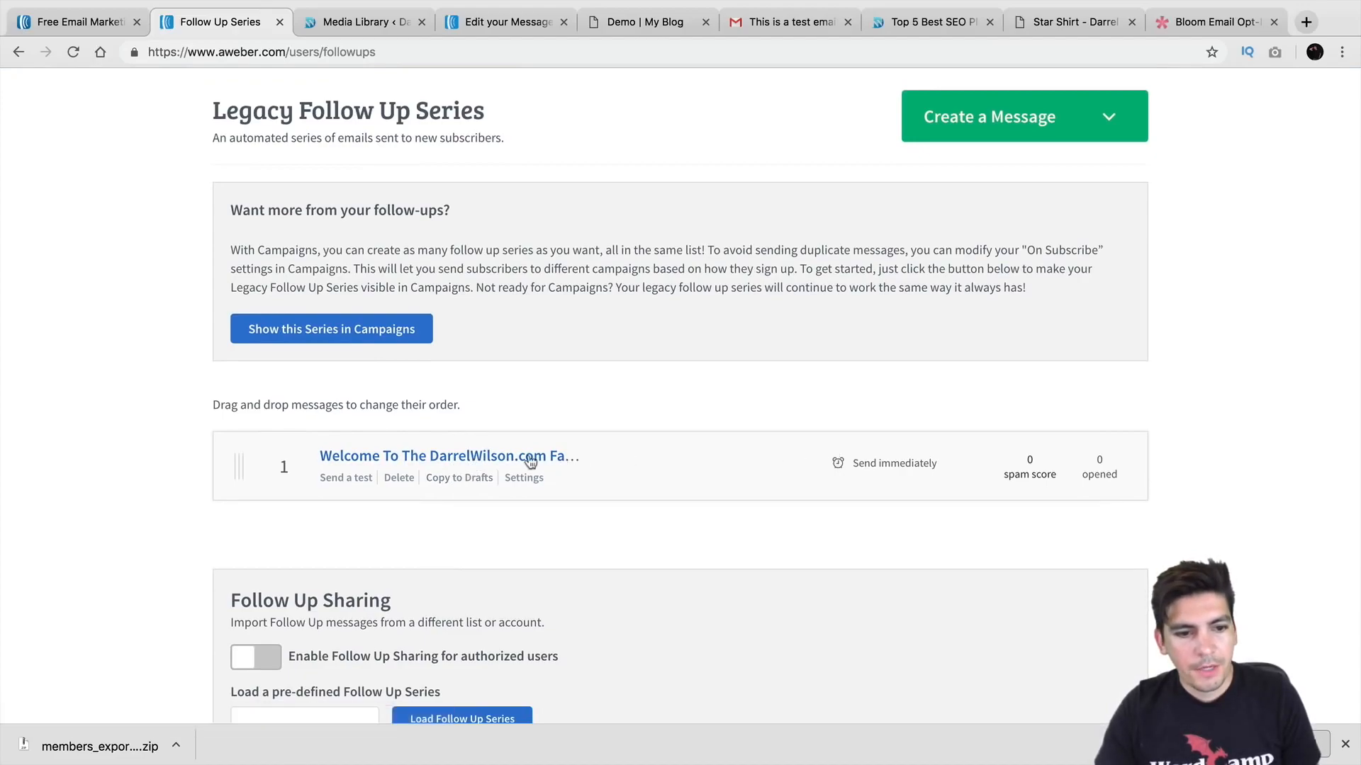
scroll(462, 467, down, 1)
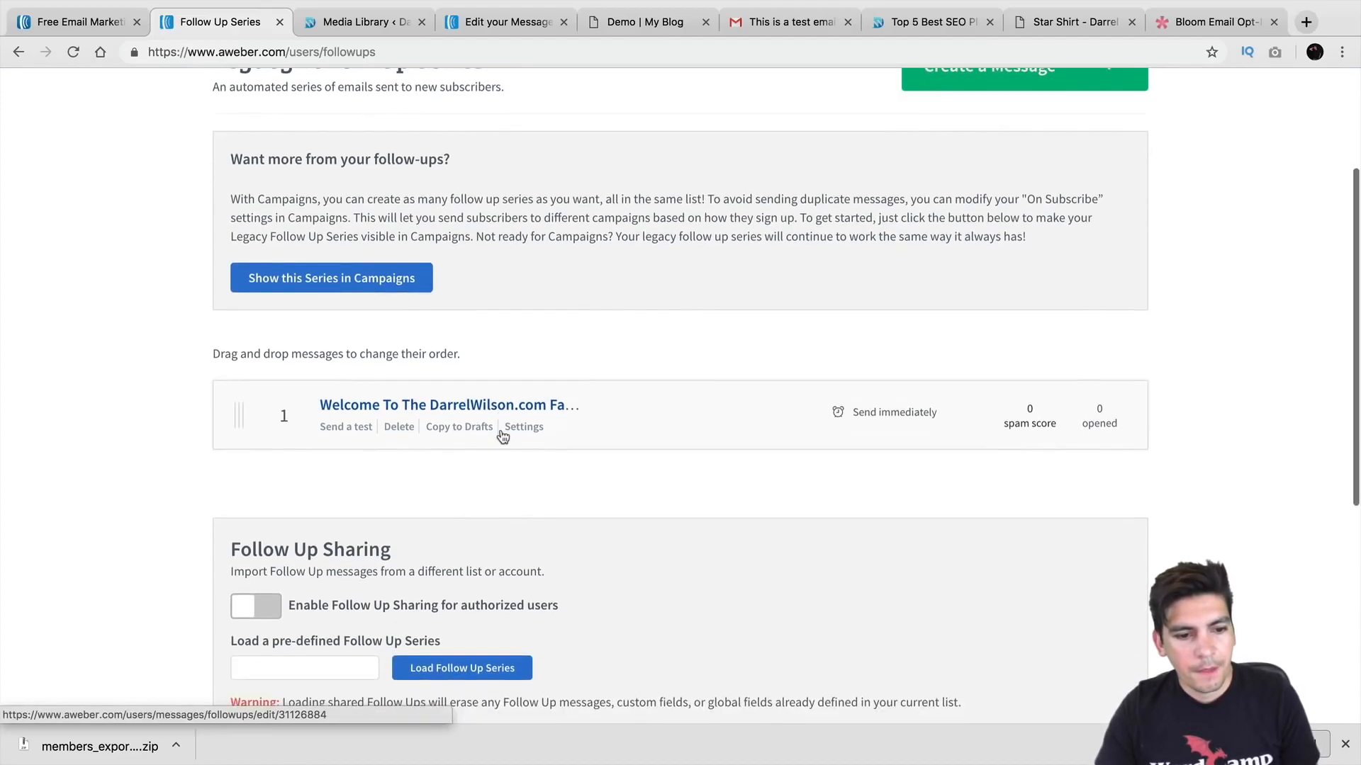
scroll(501, 397, up, 2)
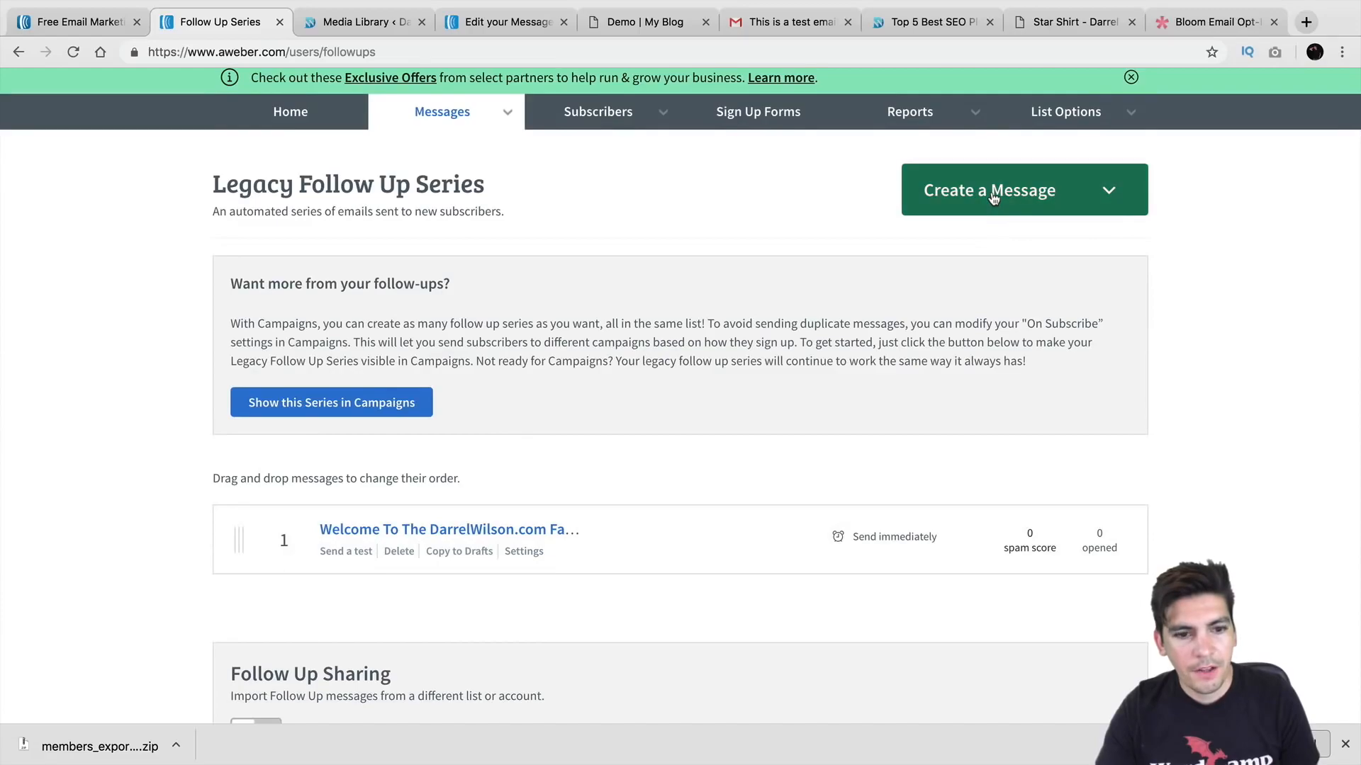
click(993, 197)
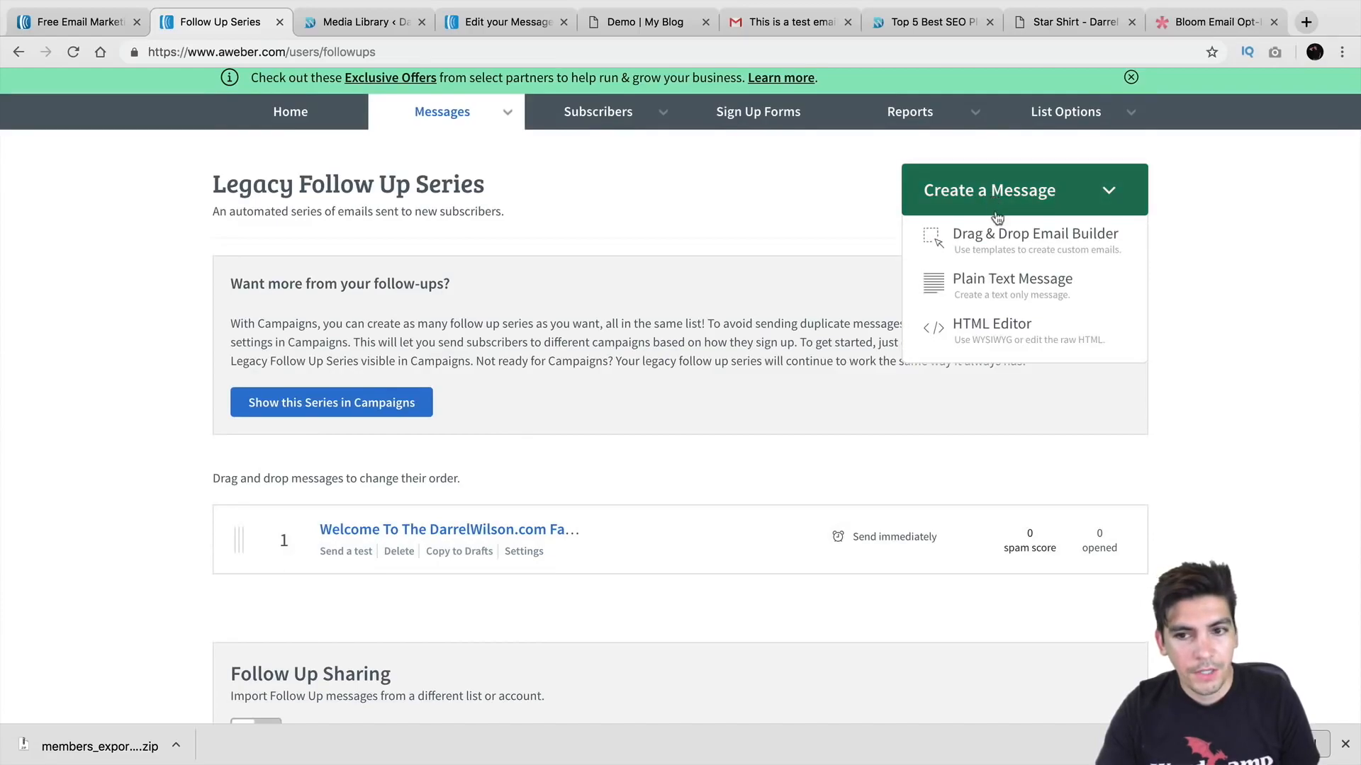
click(1004, 245)
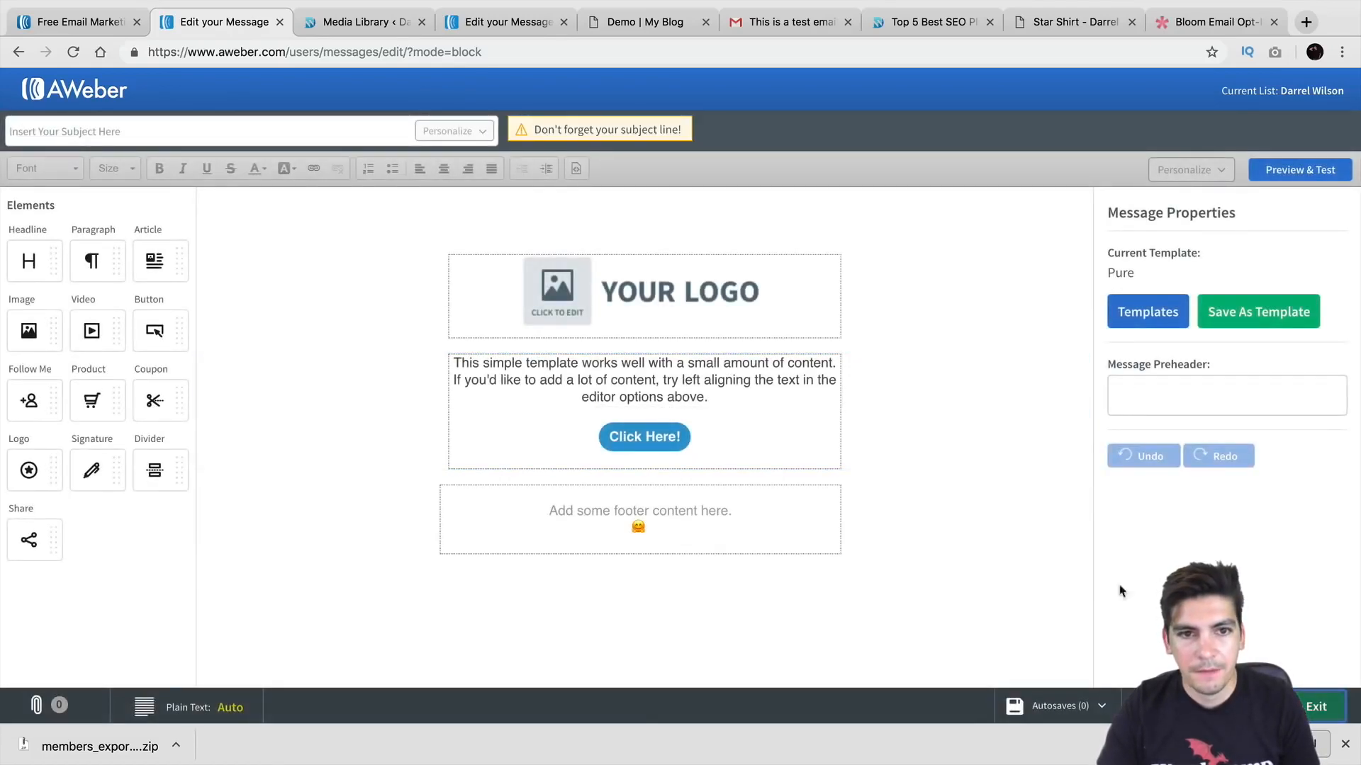
Step: Enter the subject 'So hows your day going?' and Save & Exit to the Drafts list
click(382, 128)
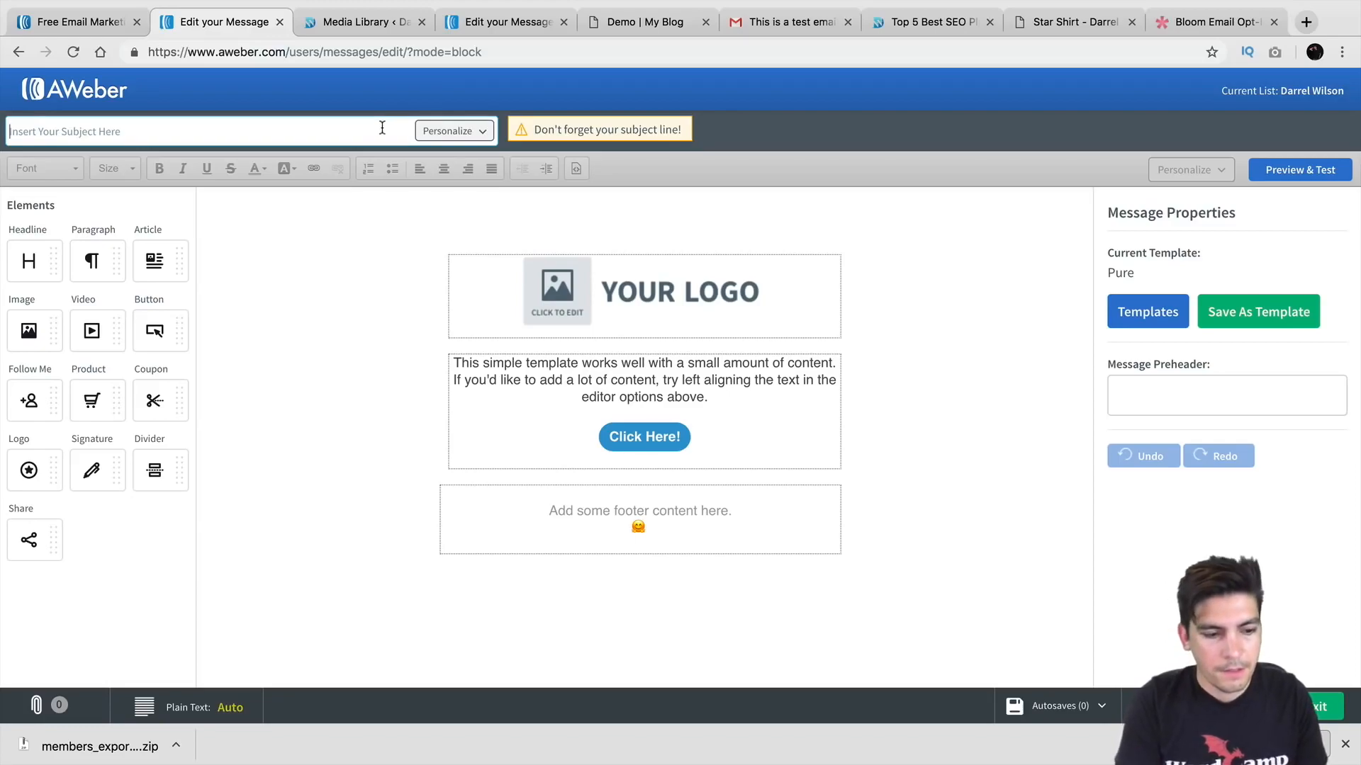
text(S)
key(BackSpace)
text(So hows your)
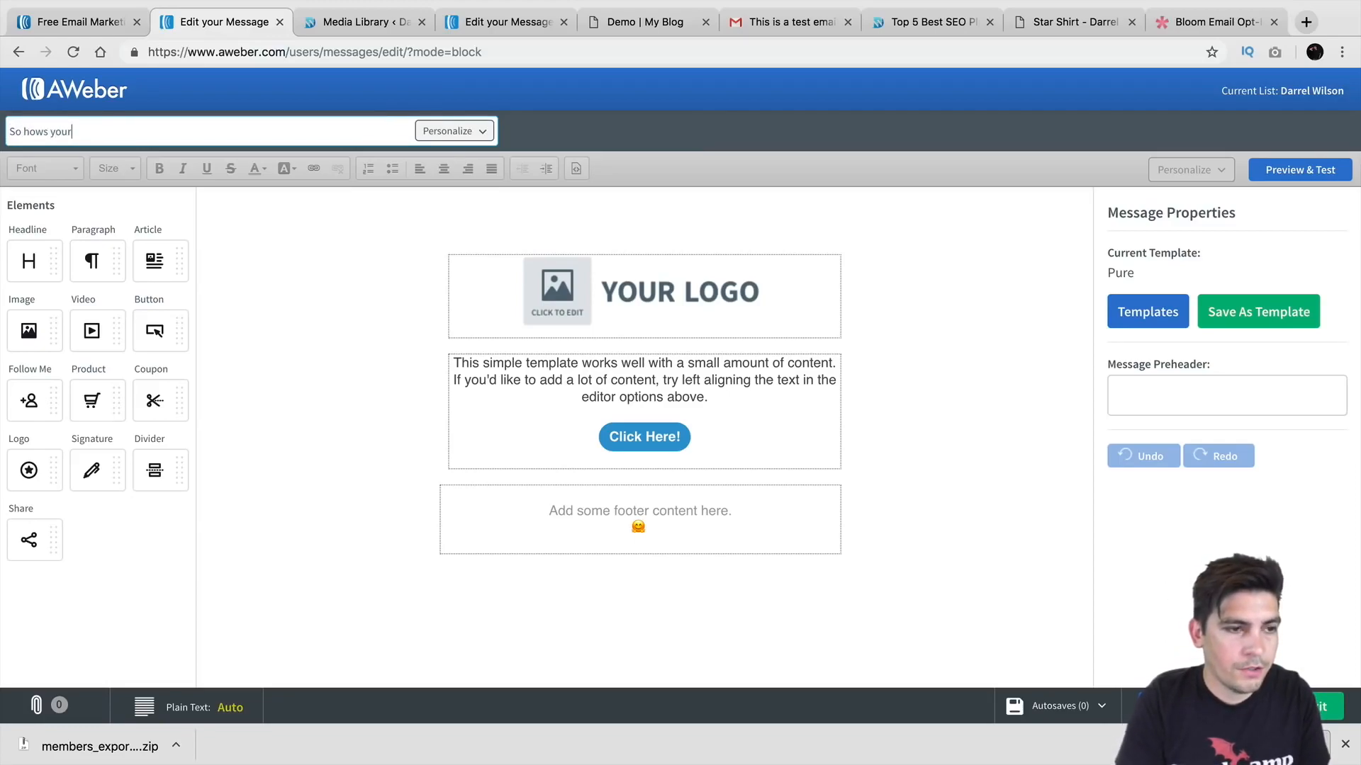
text( day going?)
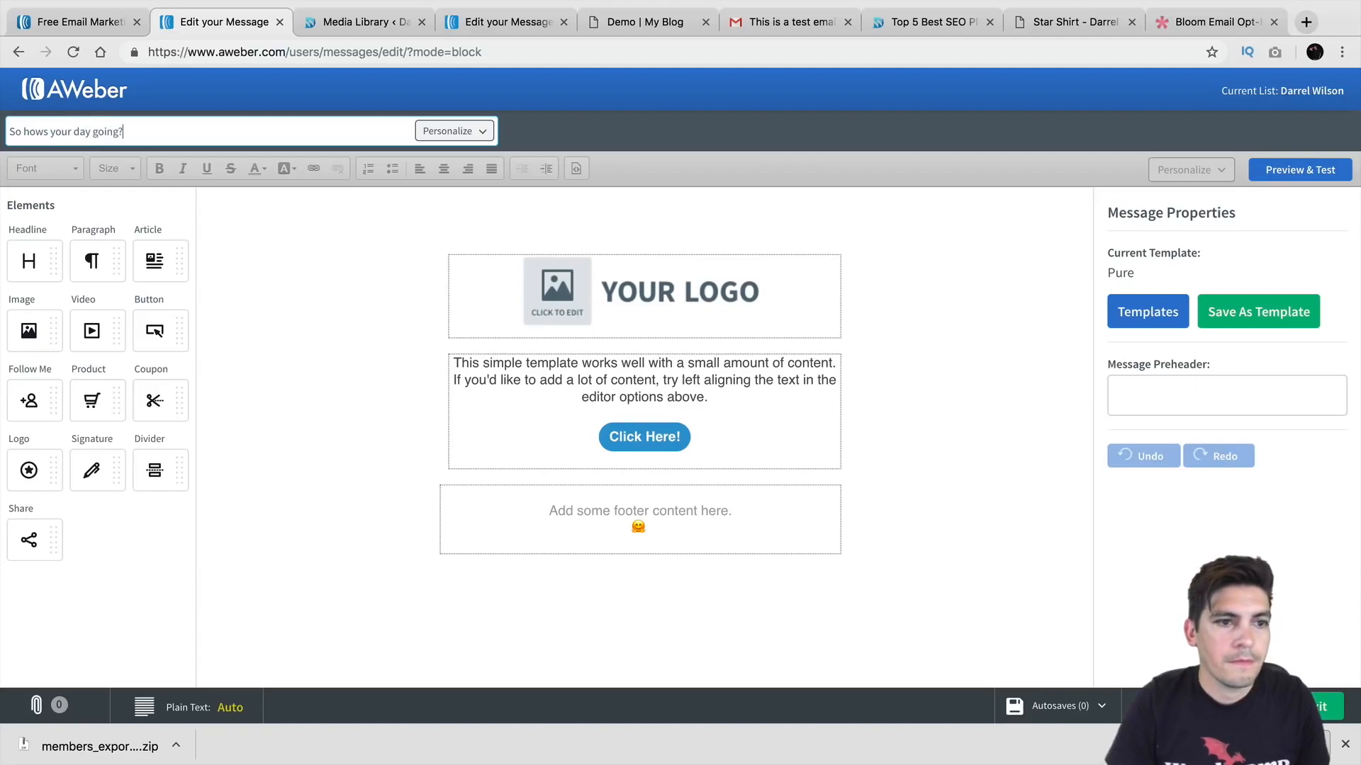
click(1298, 707)
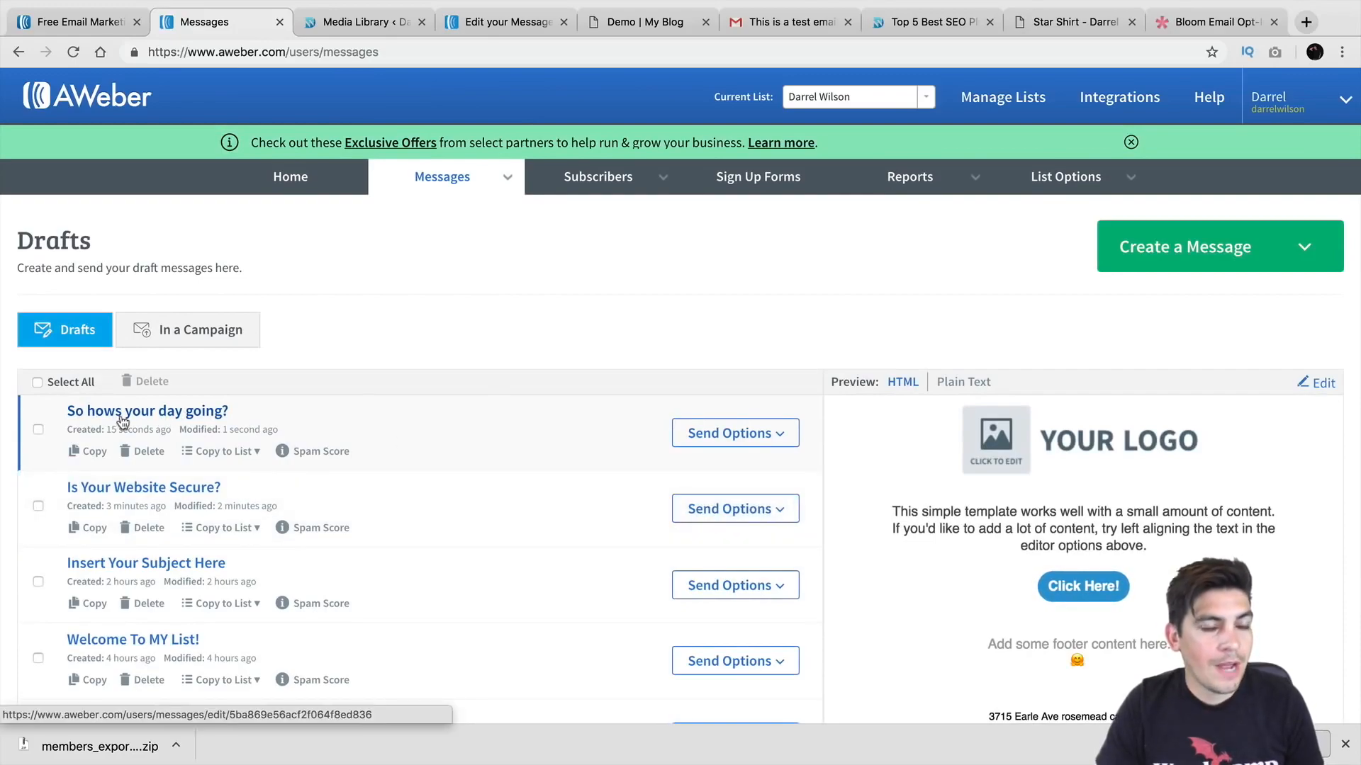
Step: Choose Add to Follow Up Series from the 'So hows your day going?' draft's Send Options
click(787, 438)
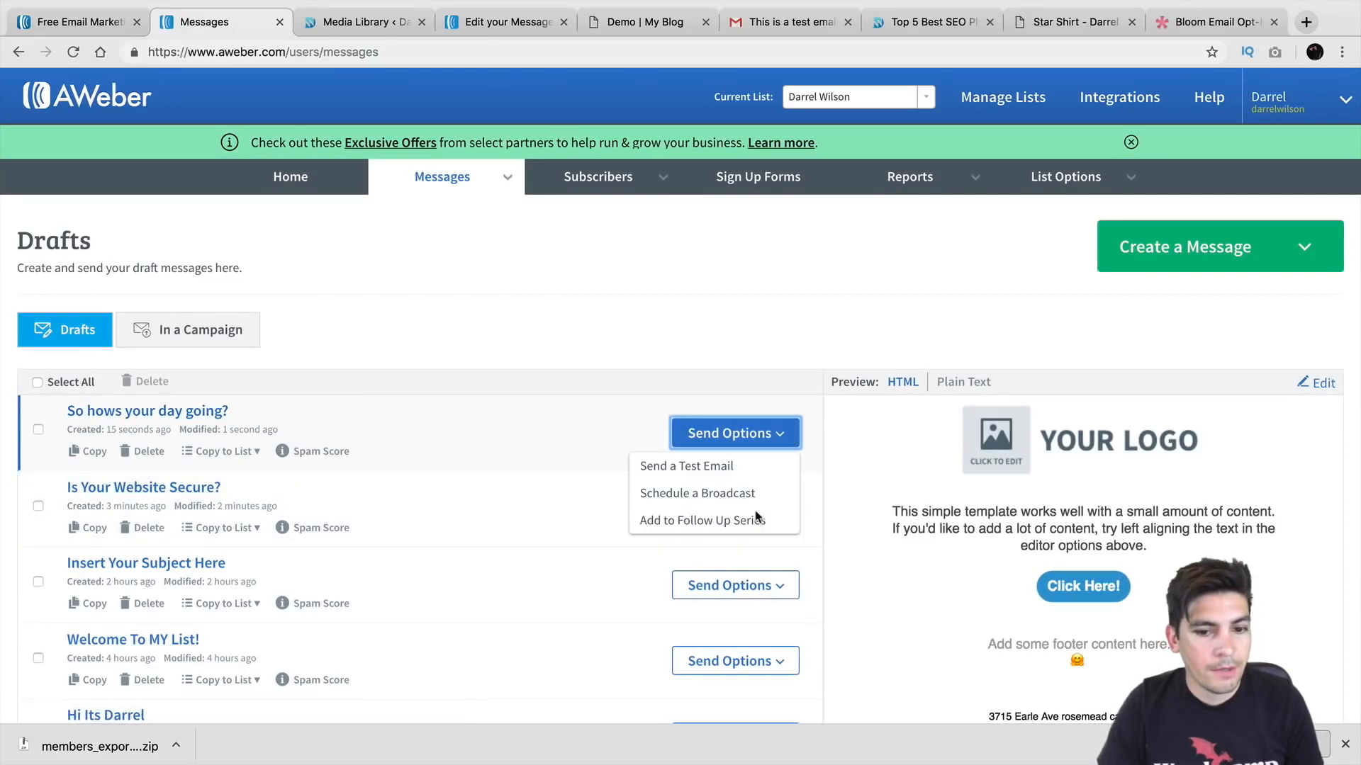
click(743, 521)
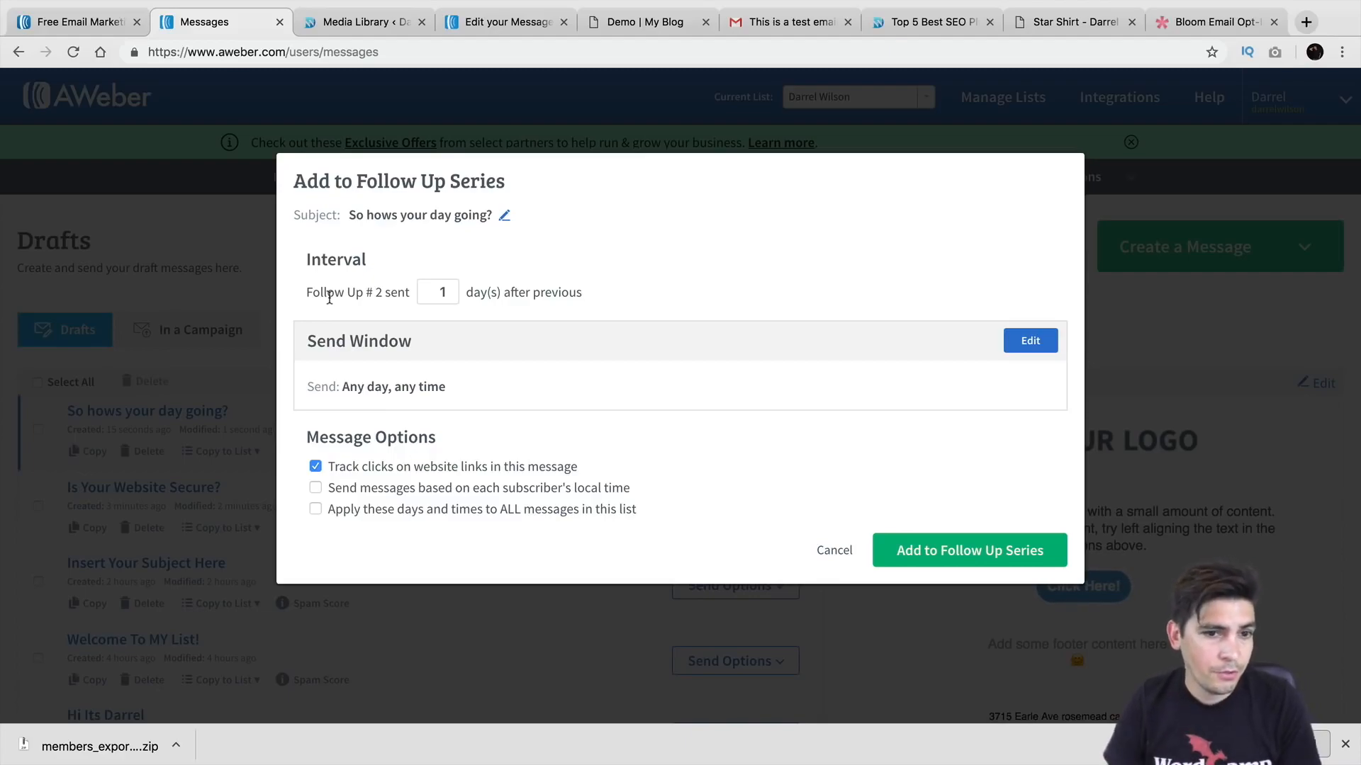
Step: Change the follow-up interval from 1 to 2 days and edit the Send Window
click(453, 289)
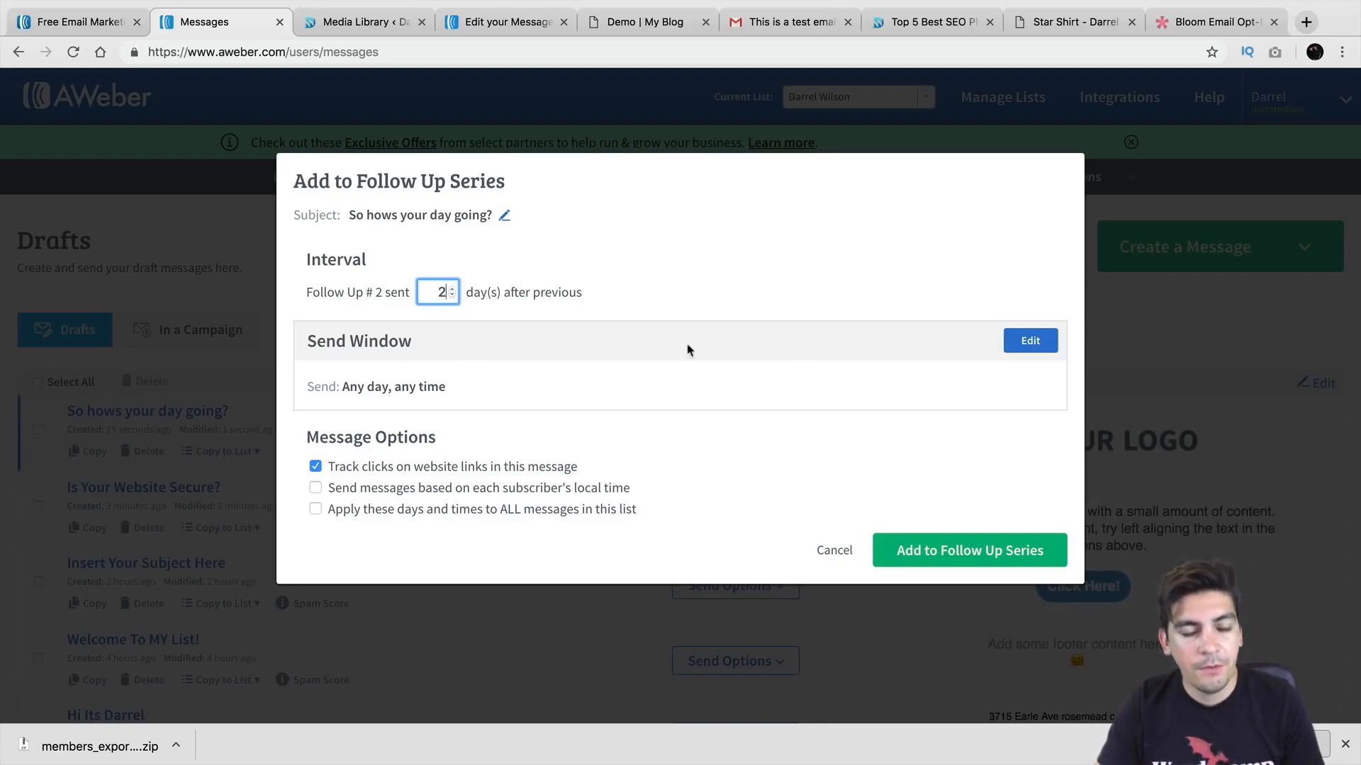
click(1030, 341)
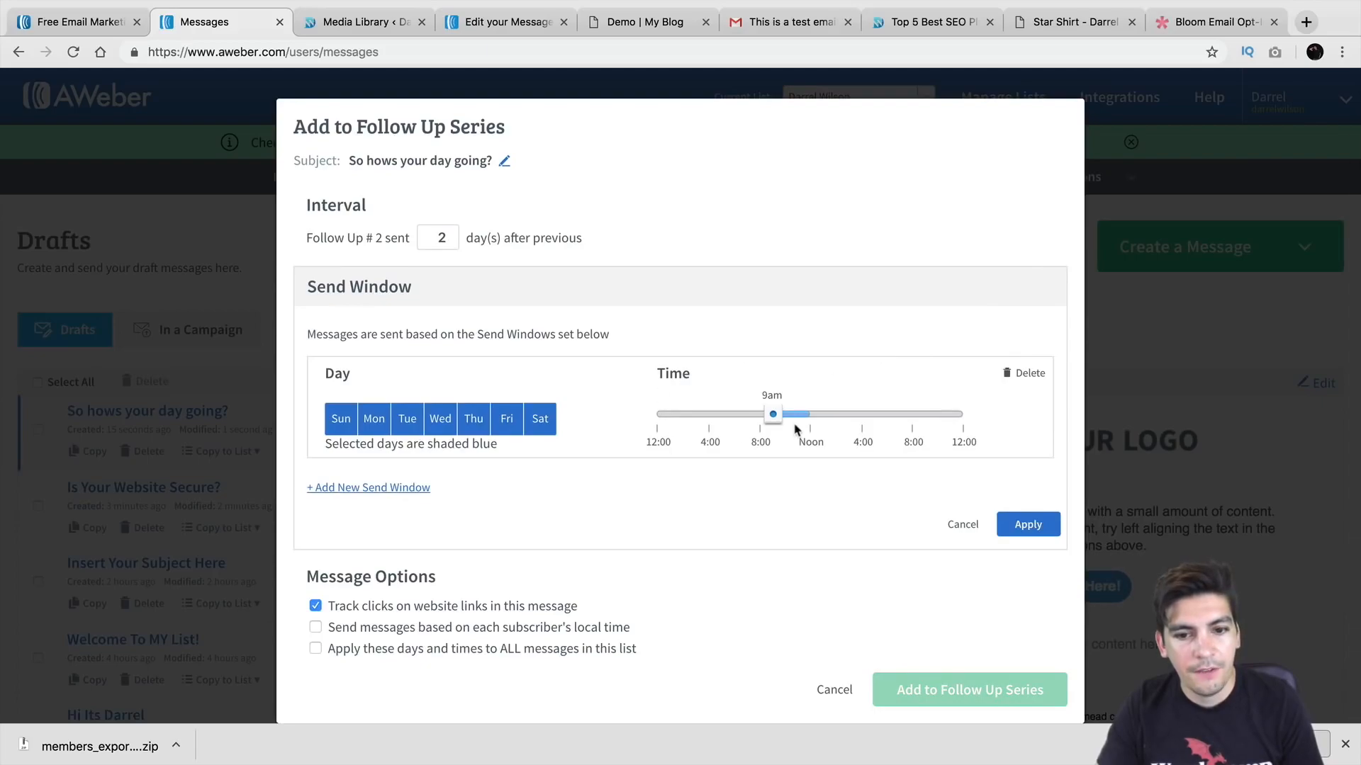
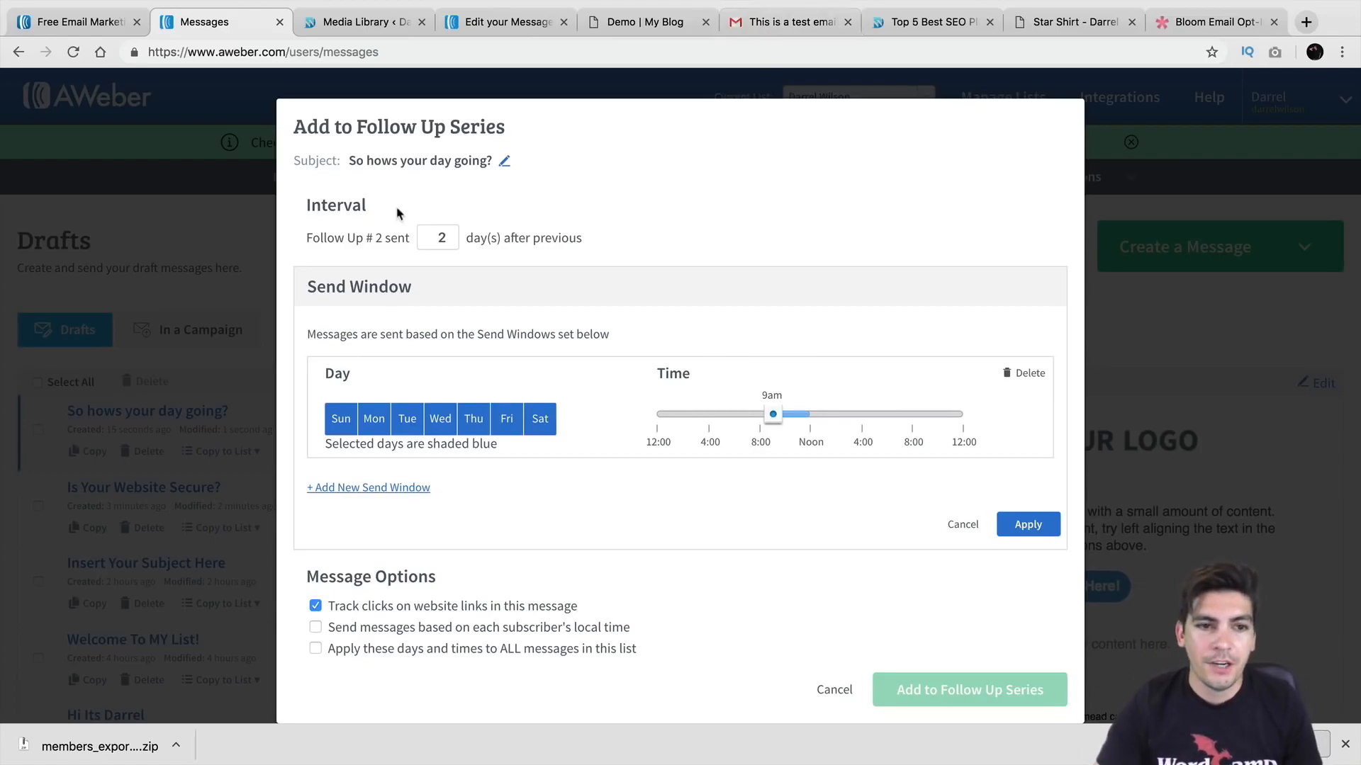
Step: Cancel the open dialog, then try adding 'Insert Your Subject Here' at 5 days and cancel it too
click(834, 690)
scroll(788, 545, down, 3)
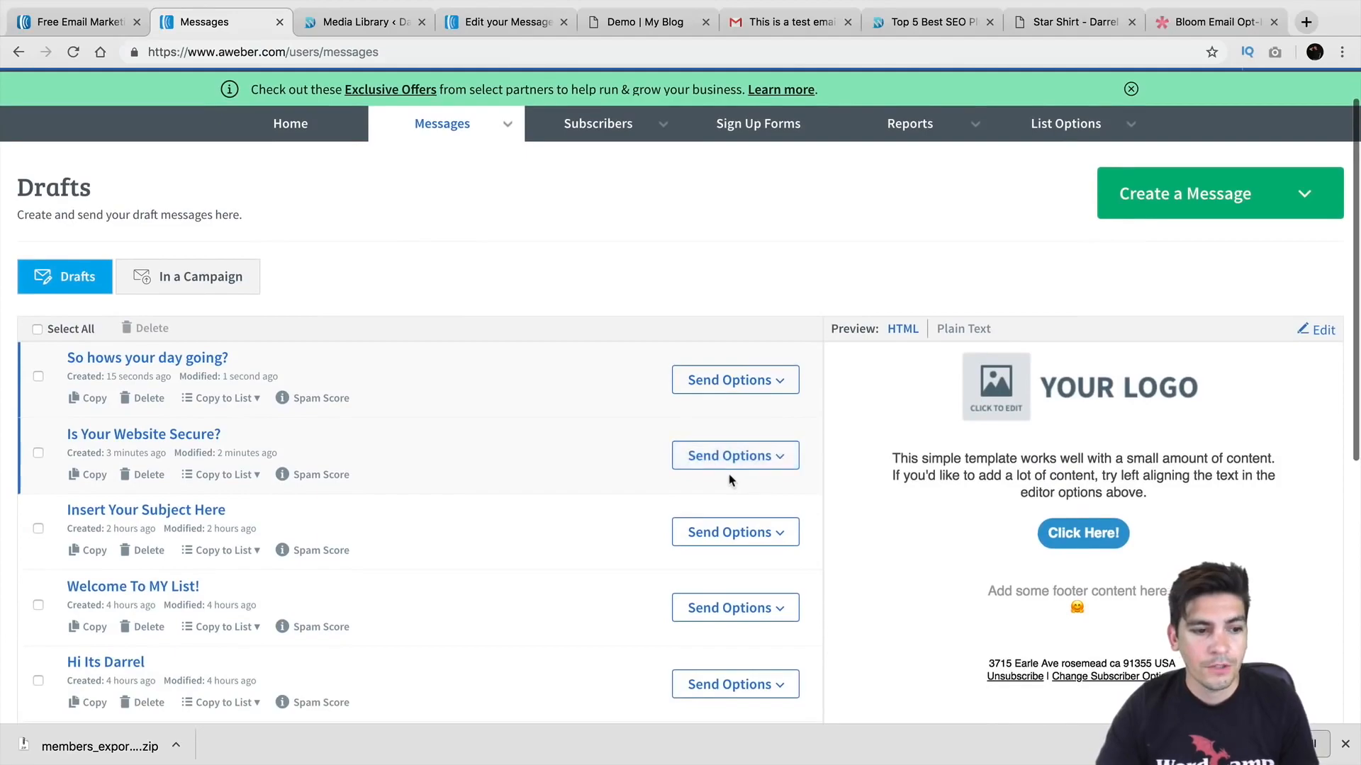
click(737, 476)
click(745, 563)
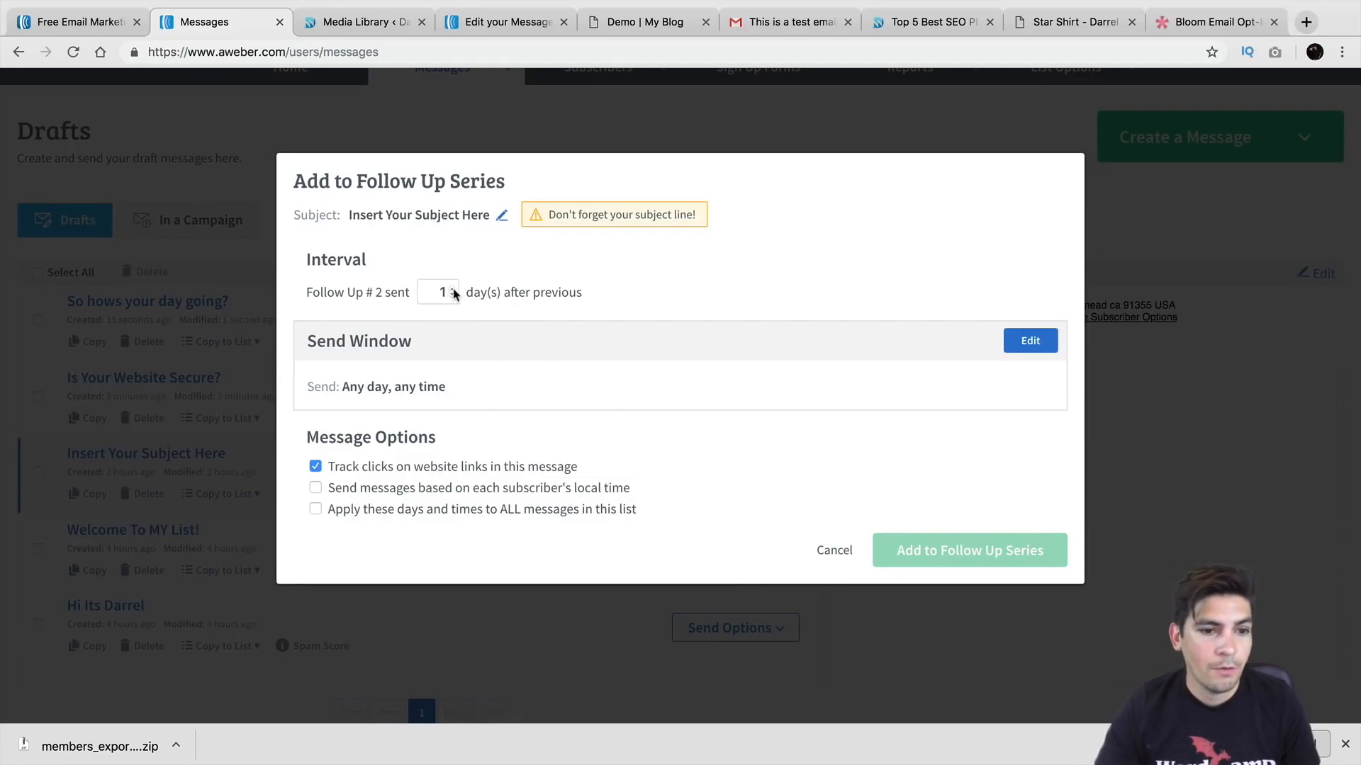
click(453, 291)
click(453, 289)
click(454, 289)
click(453, 289)
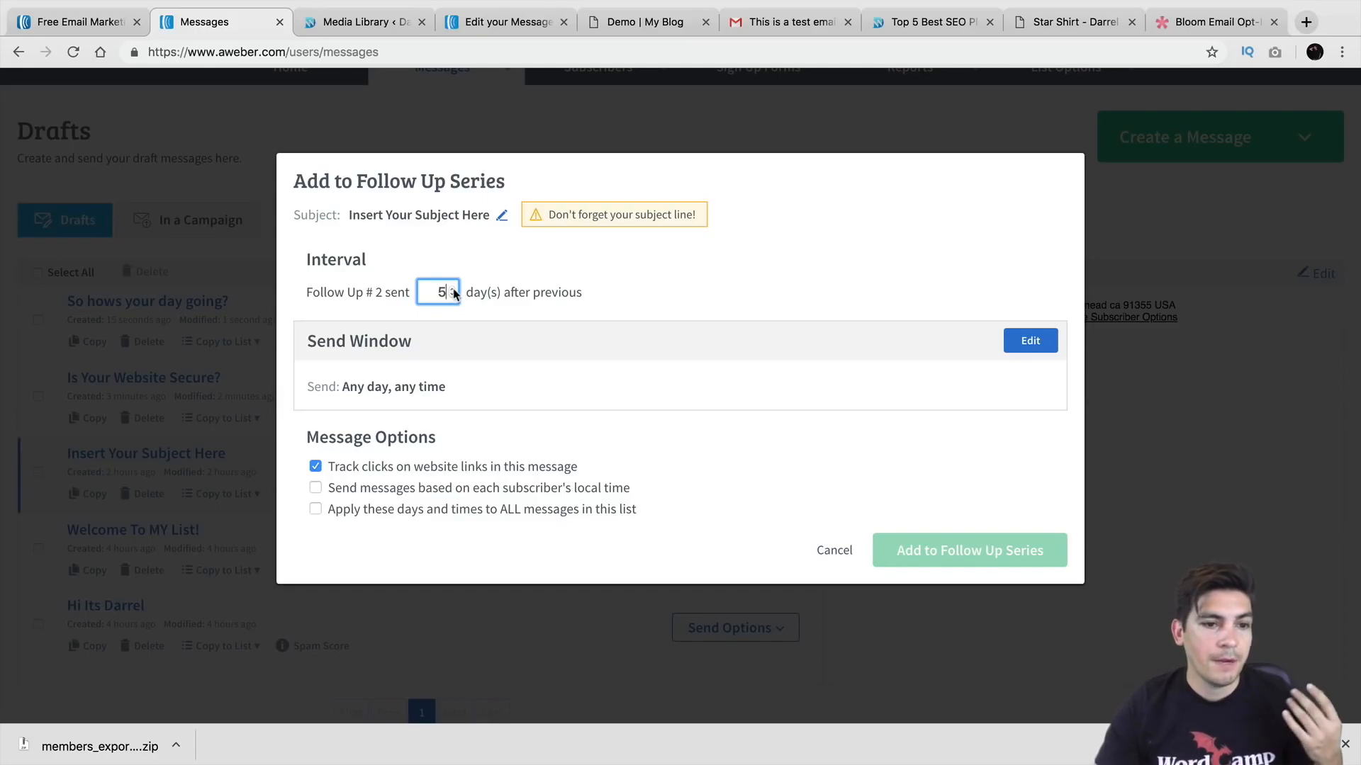
click(840, 552)
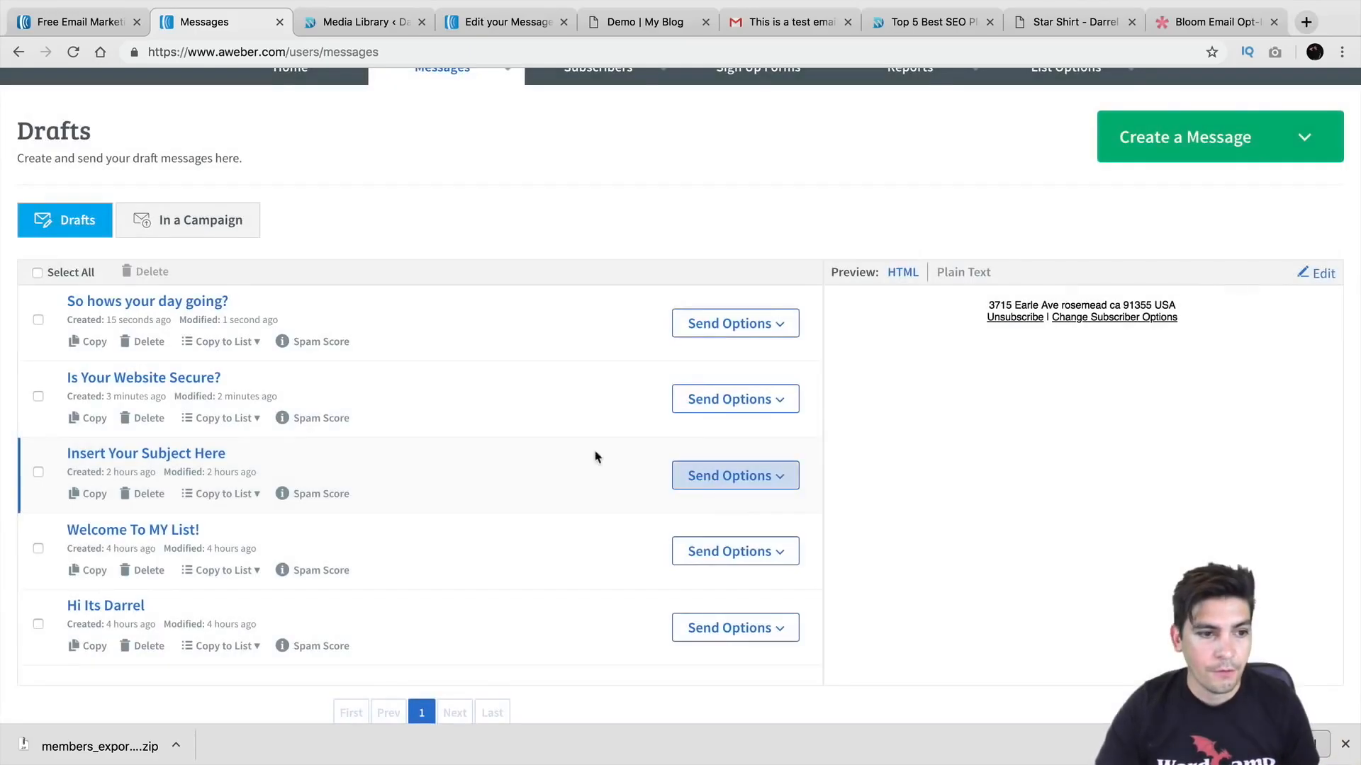
Step: Open Add to Follow Up Series for 'So hows your day going?' and set the interval to 2 days
click(778, 325)
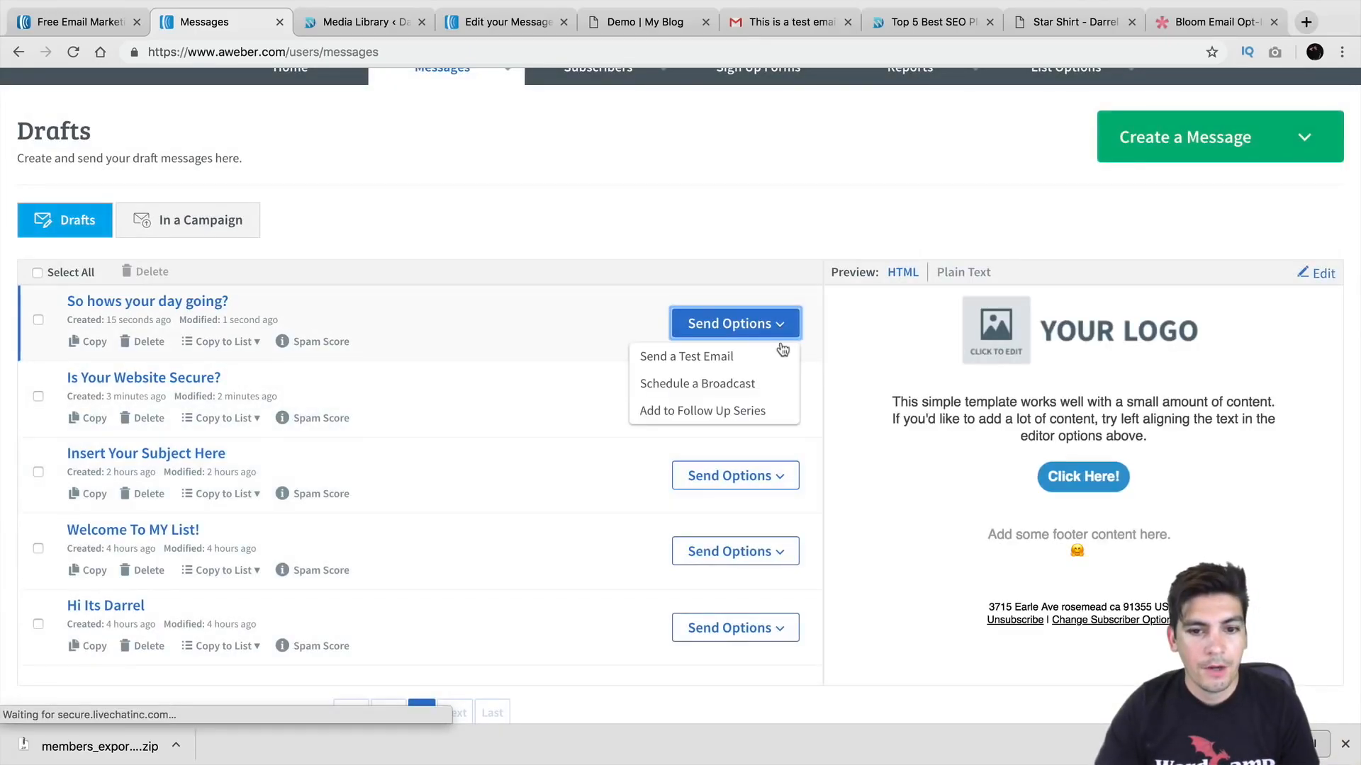
click(772, 416)
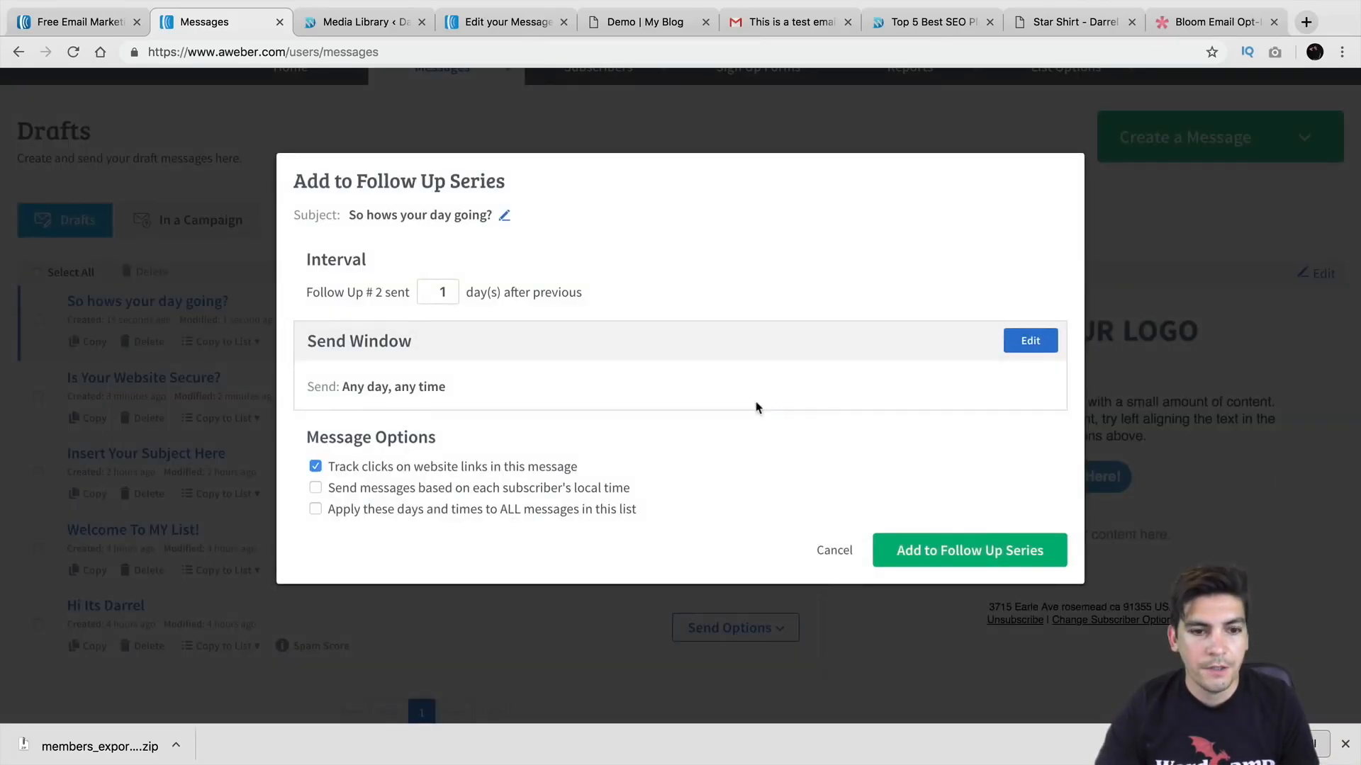
click(452, 288)
Step: Add 'So hows your day going?' as follow-up message 2, sent 2 days after the previous one
click(930, 546)
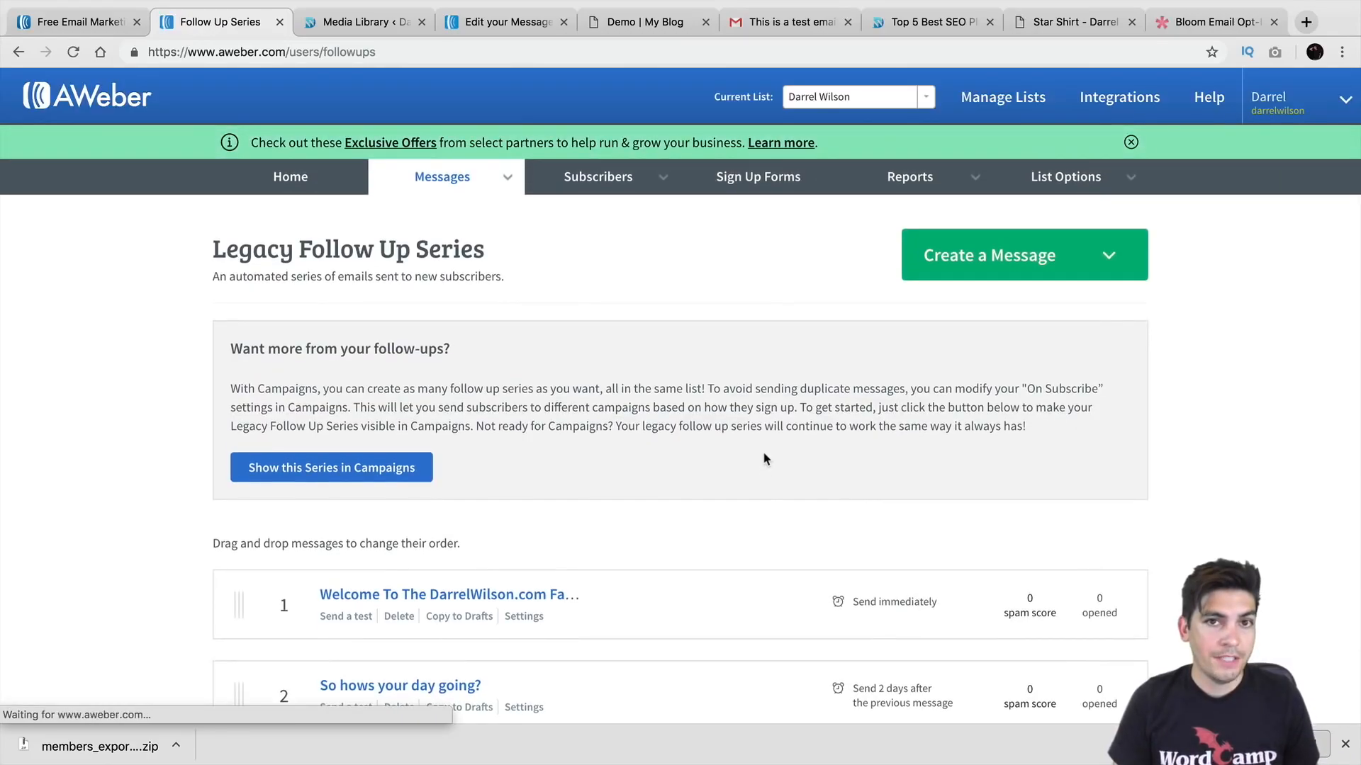
scroll(740, 462, down, 3)
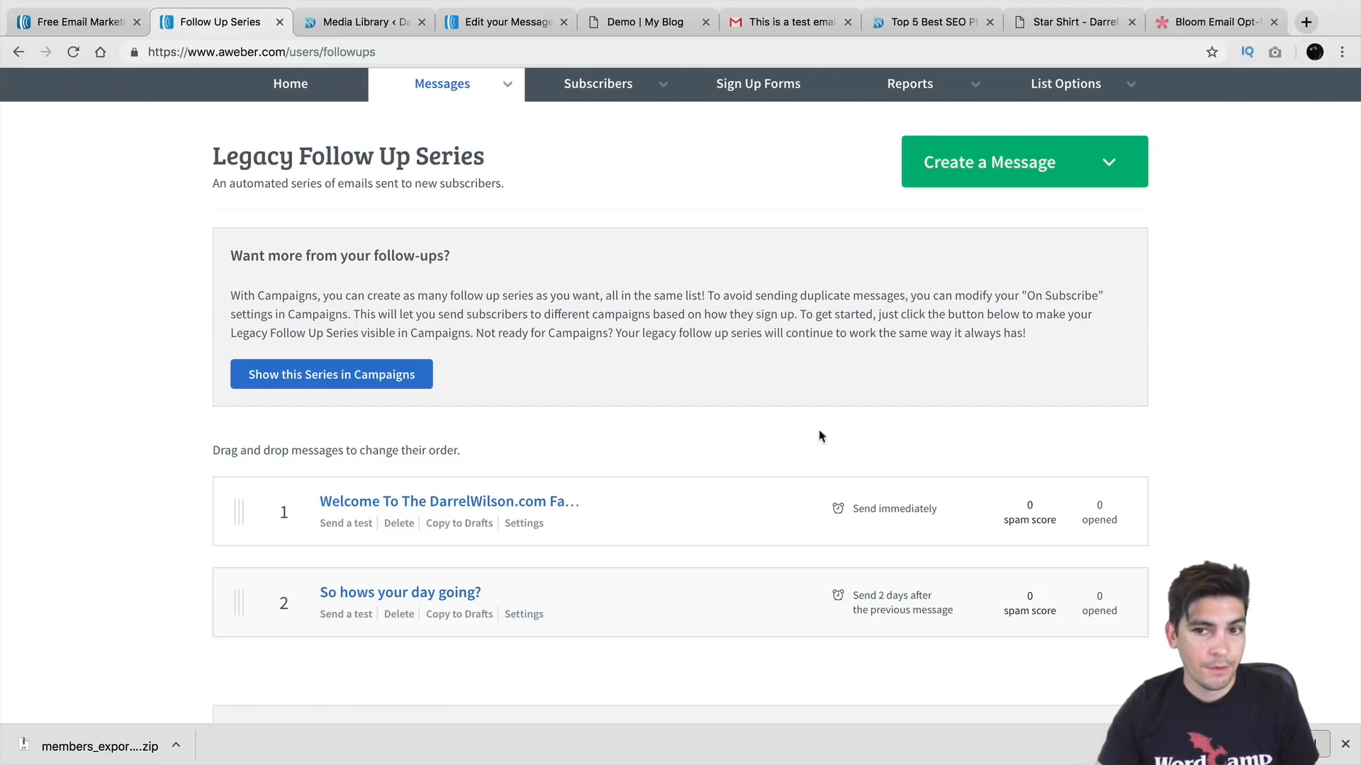
click(996, 165)
Step: Start a Drag & Drop Email Builder message titled 'Have you seen our webinar?' and save it as a draft
click(1000, 212)
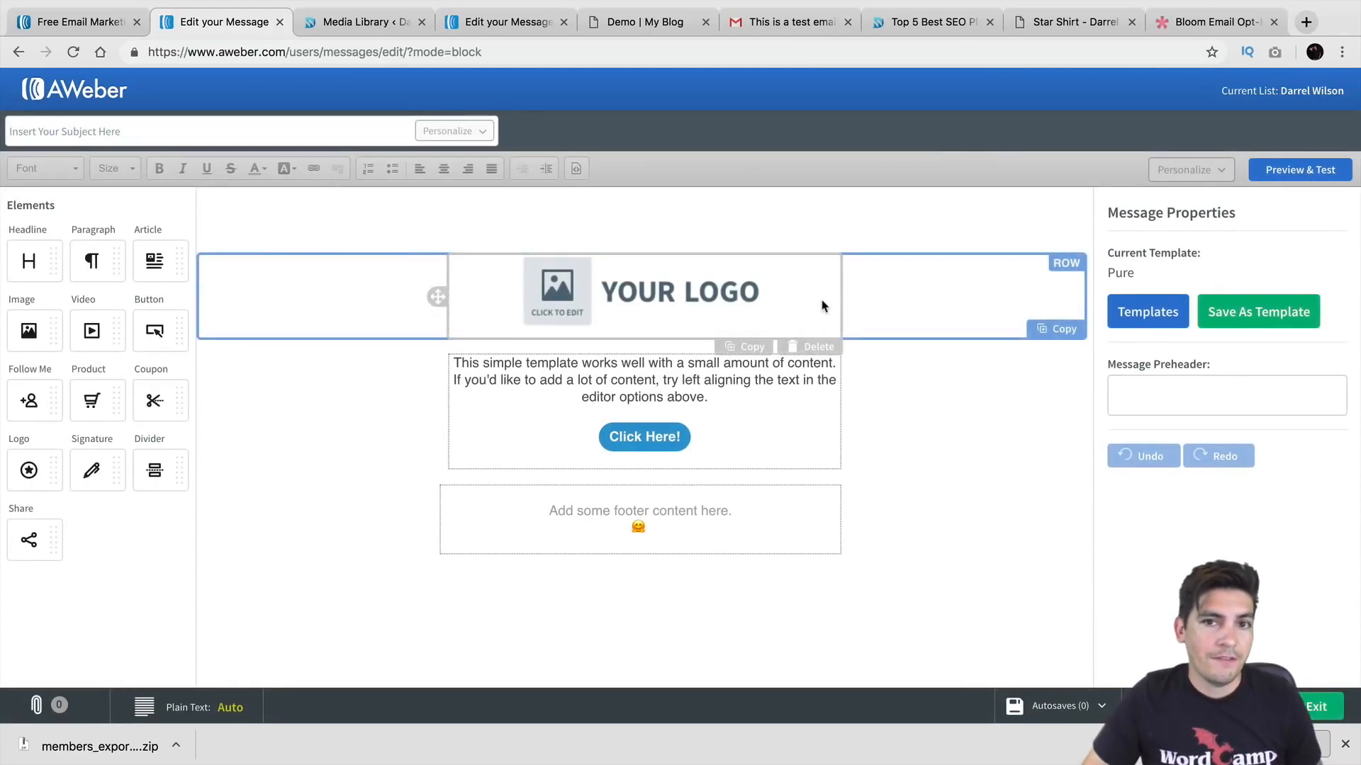
click(270, 129)
text(G)
key(BackSpace)
text(G)
key(BackSpace)
text(Ha)
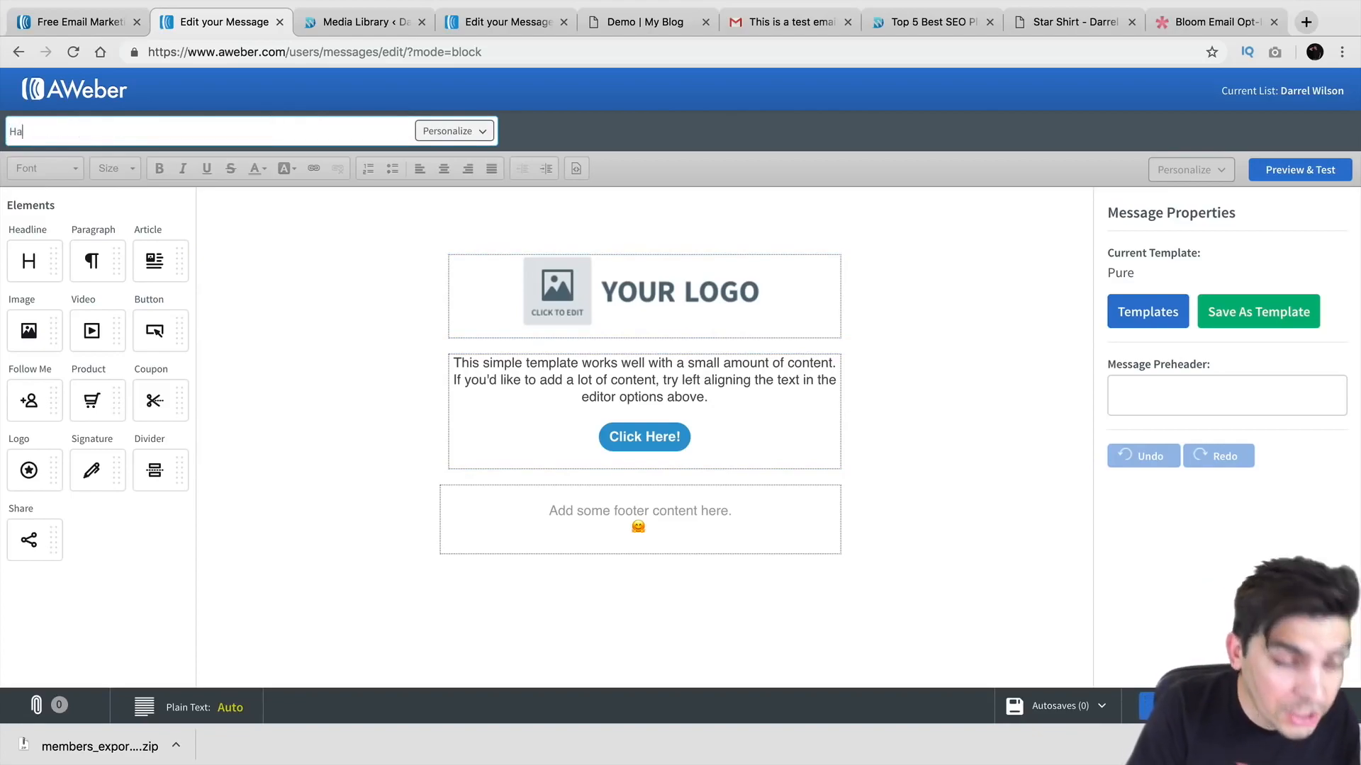
text(ve you seen our webinar?)
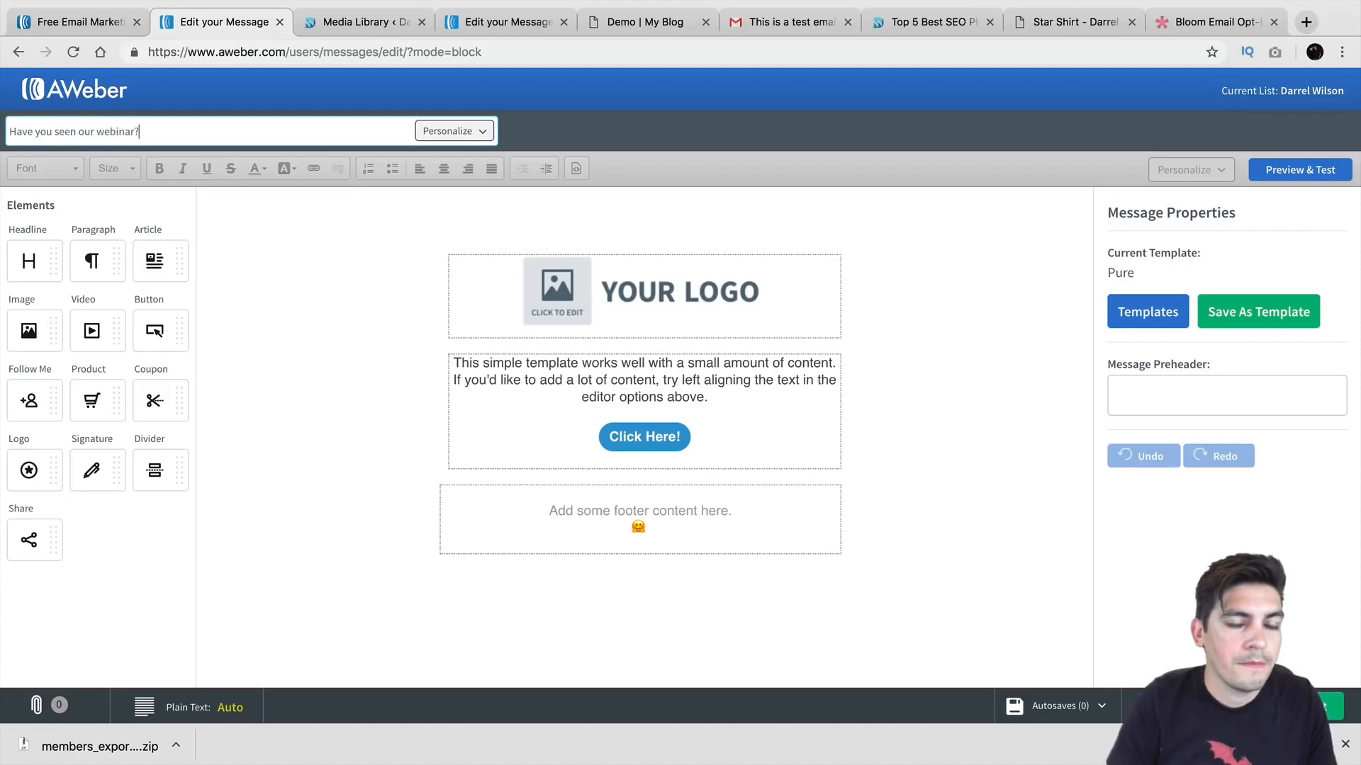
click(1309, 706)
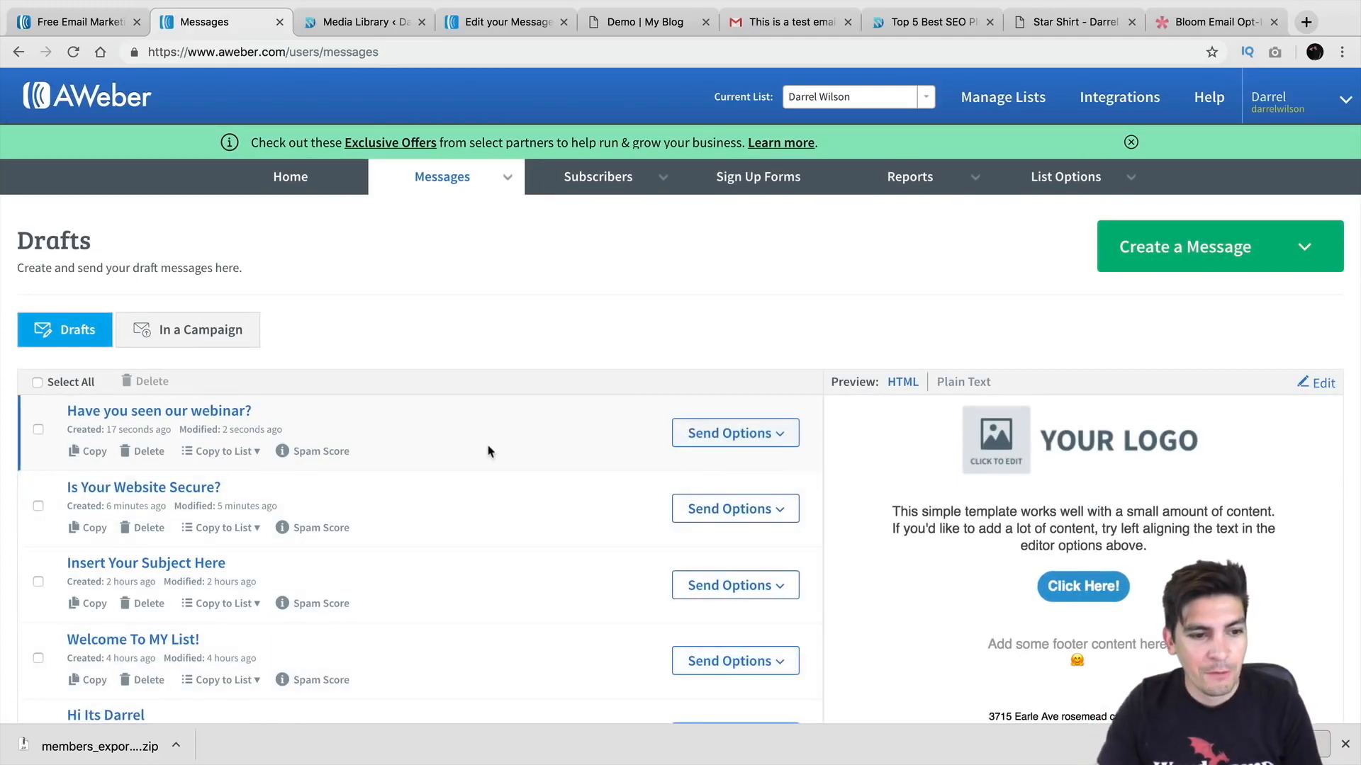
Step: Add the 'Have you seen our webinar?' draft to the follow-up series with a 4-day interval
scroll(380, 429, down, 1)
click(751, 411)
click(750, 494)
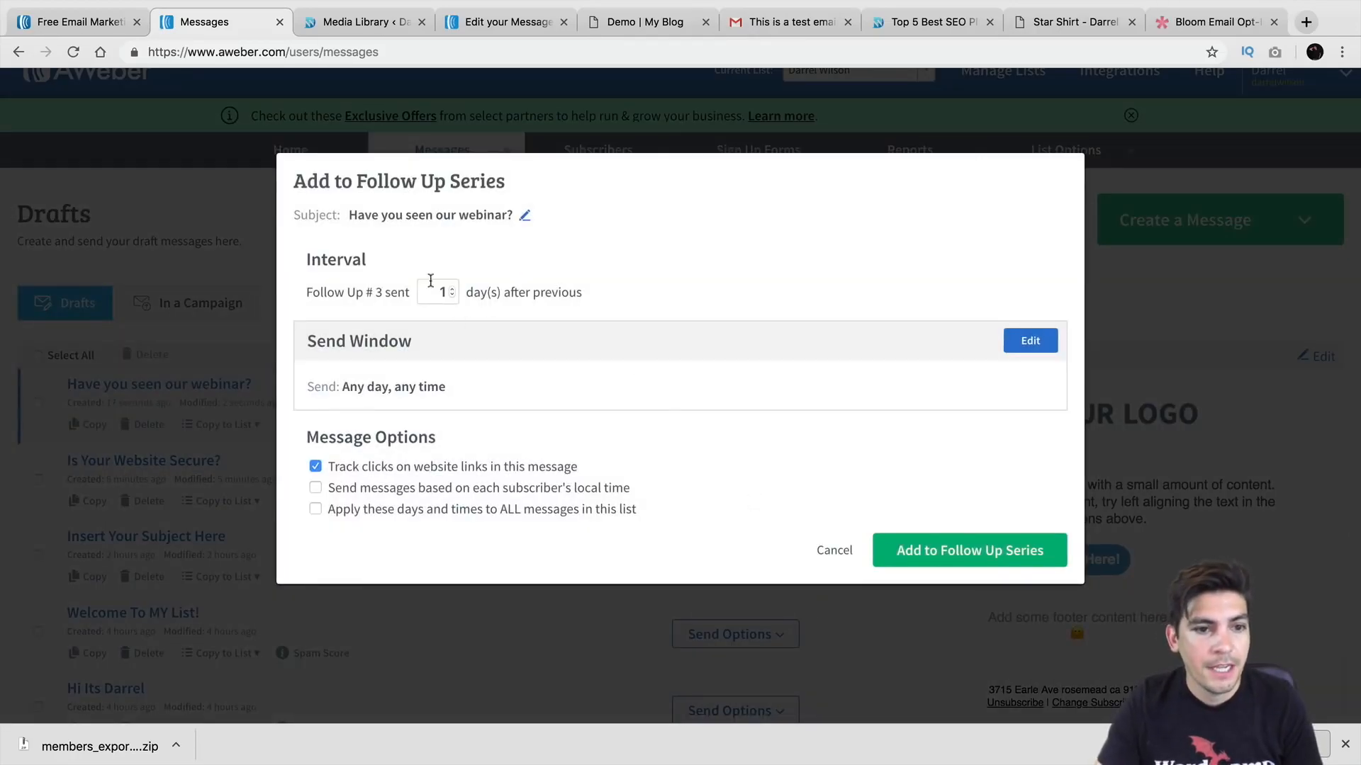
drag(388, 290, 358, 279)
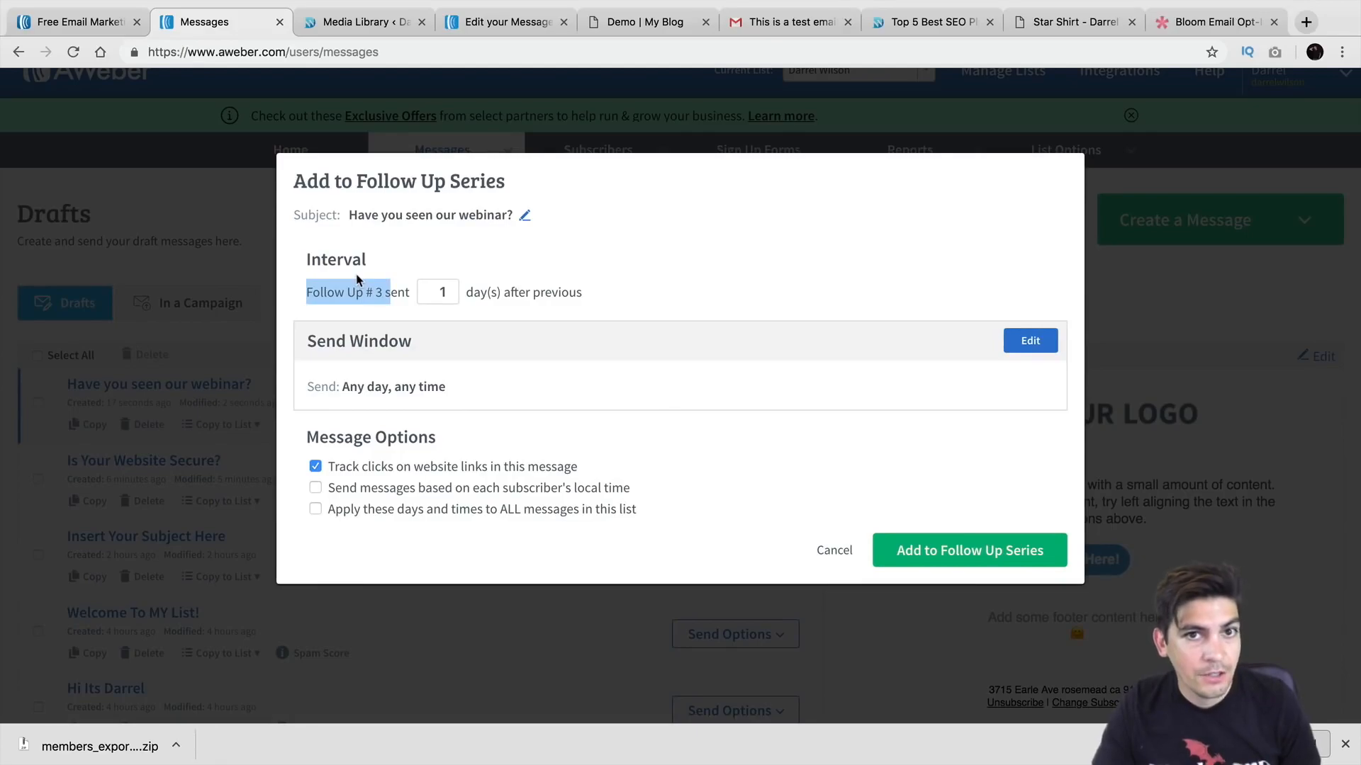
double_click(442, 292)
text(4)
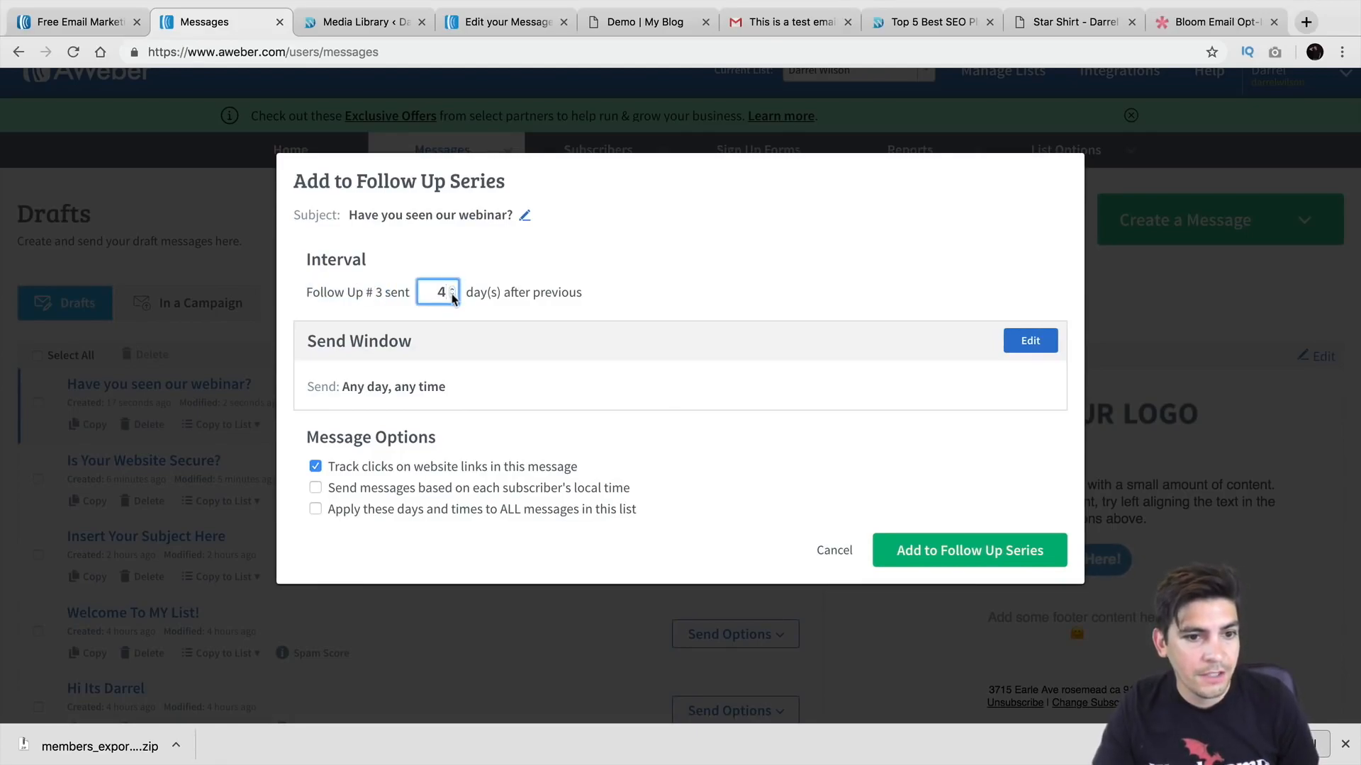
click(922, 548)
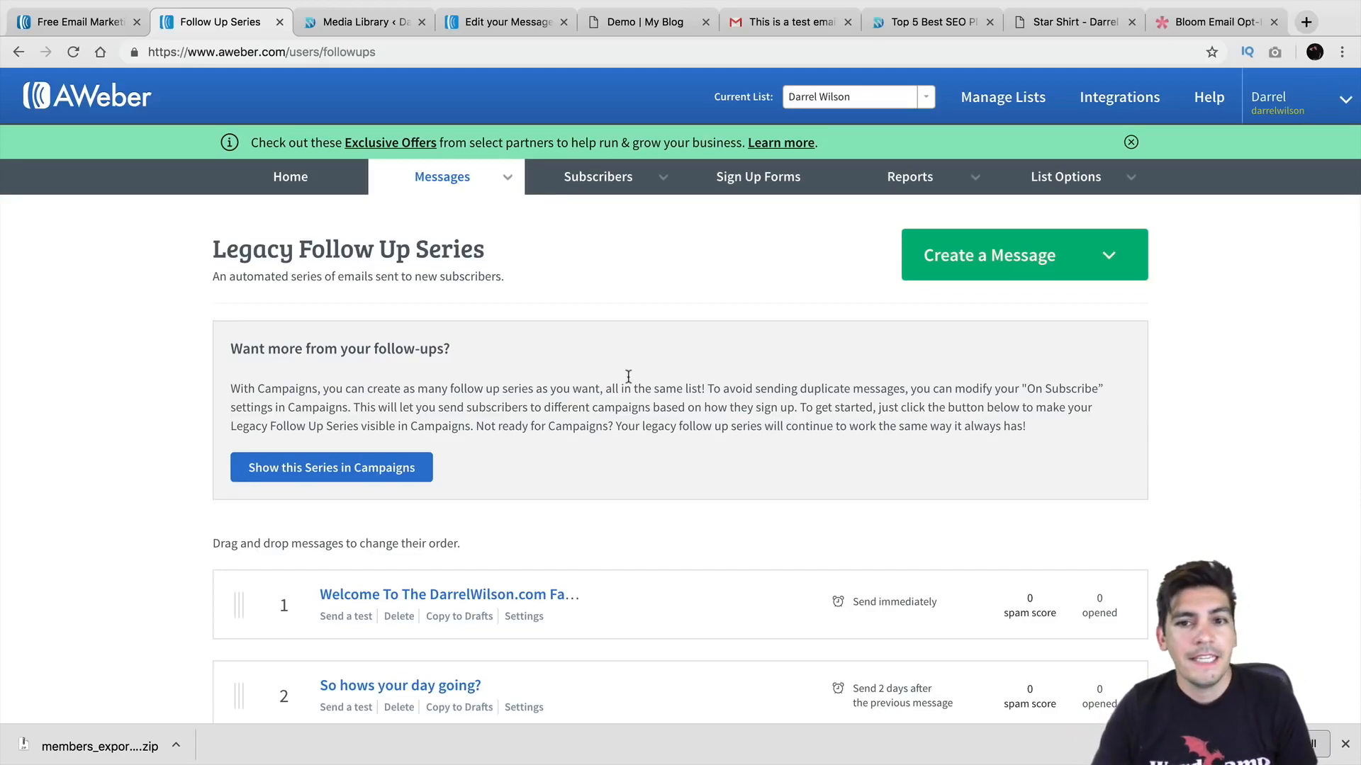
Step: Review the Sign Up Forms list's displays, submissions and conversion rates, then switch to the WordPress admin
click(761, 180)
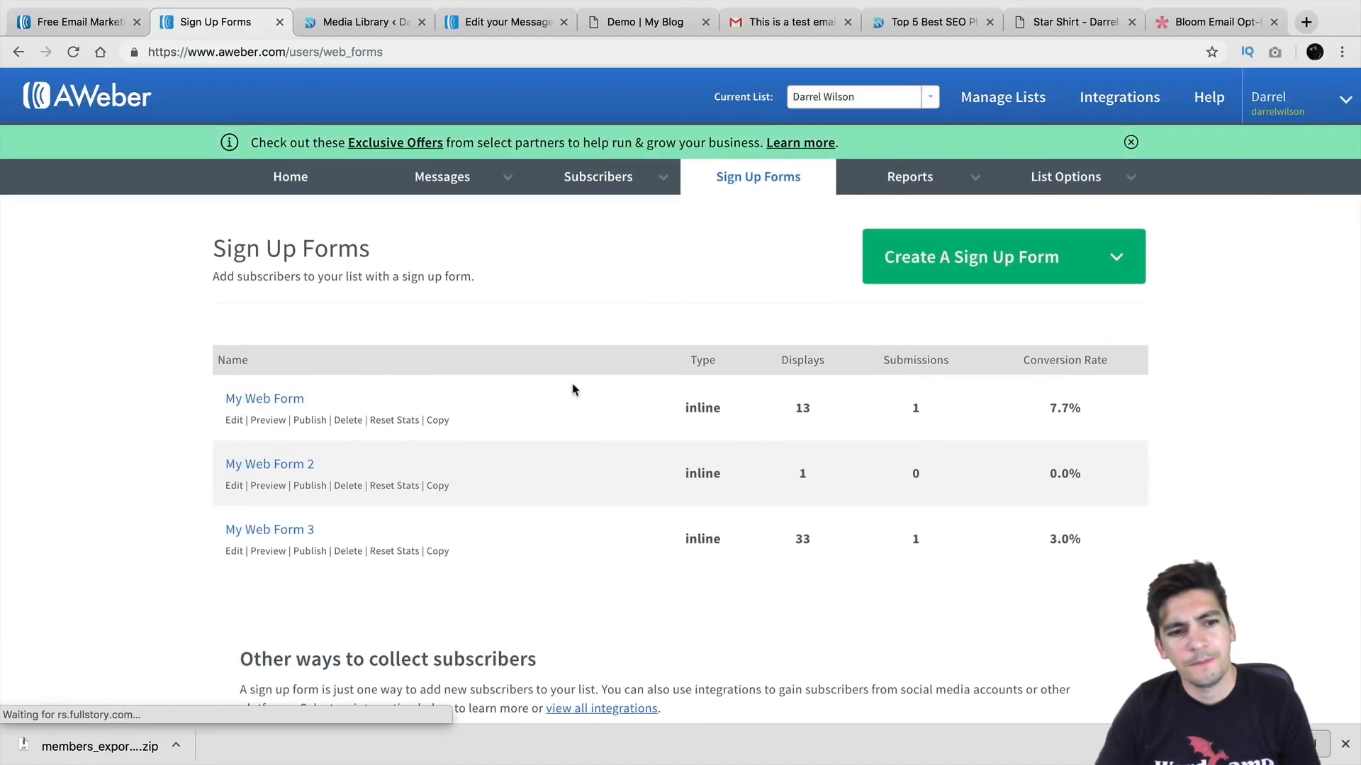
scroll(526, 397, down, 1)
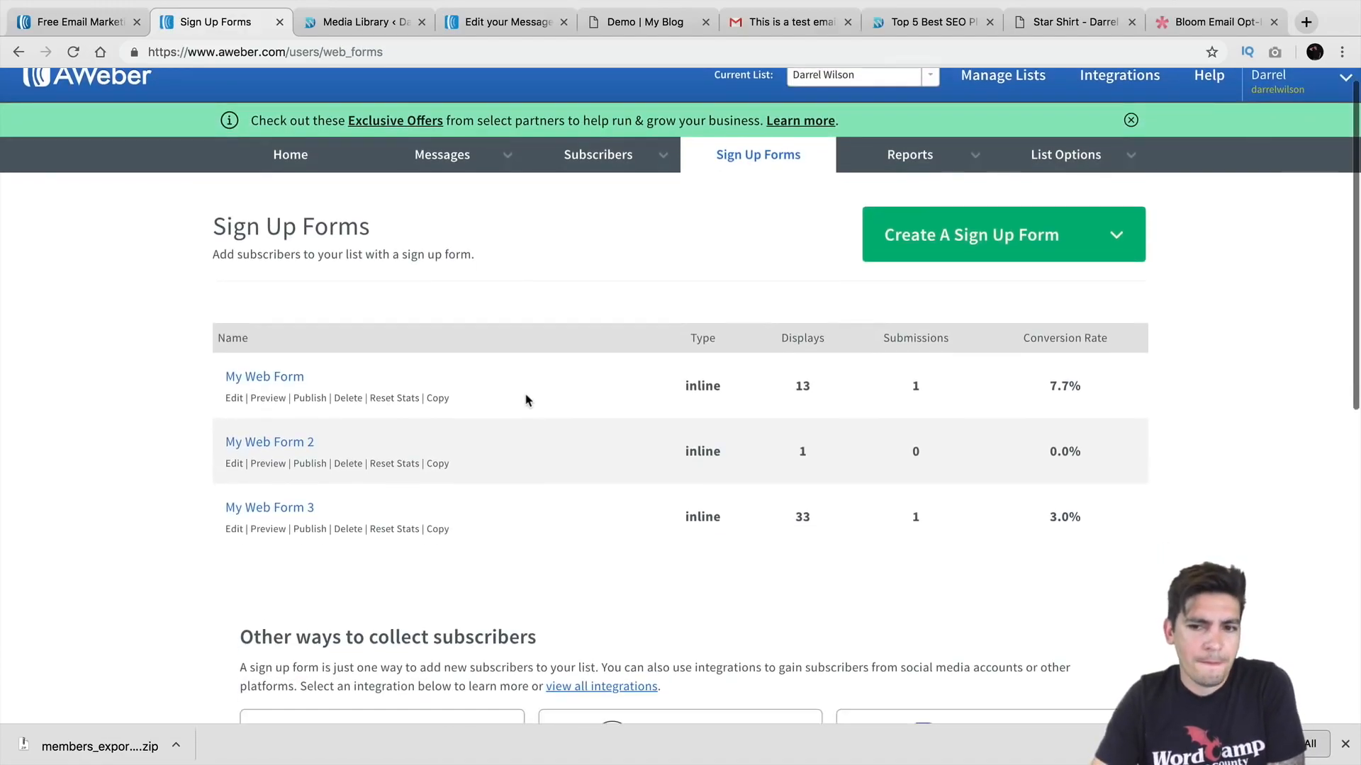
scroll(525, 400, down, 1)
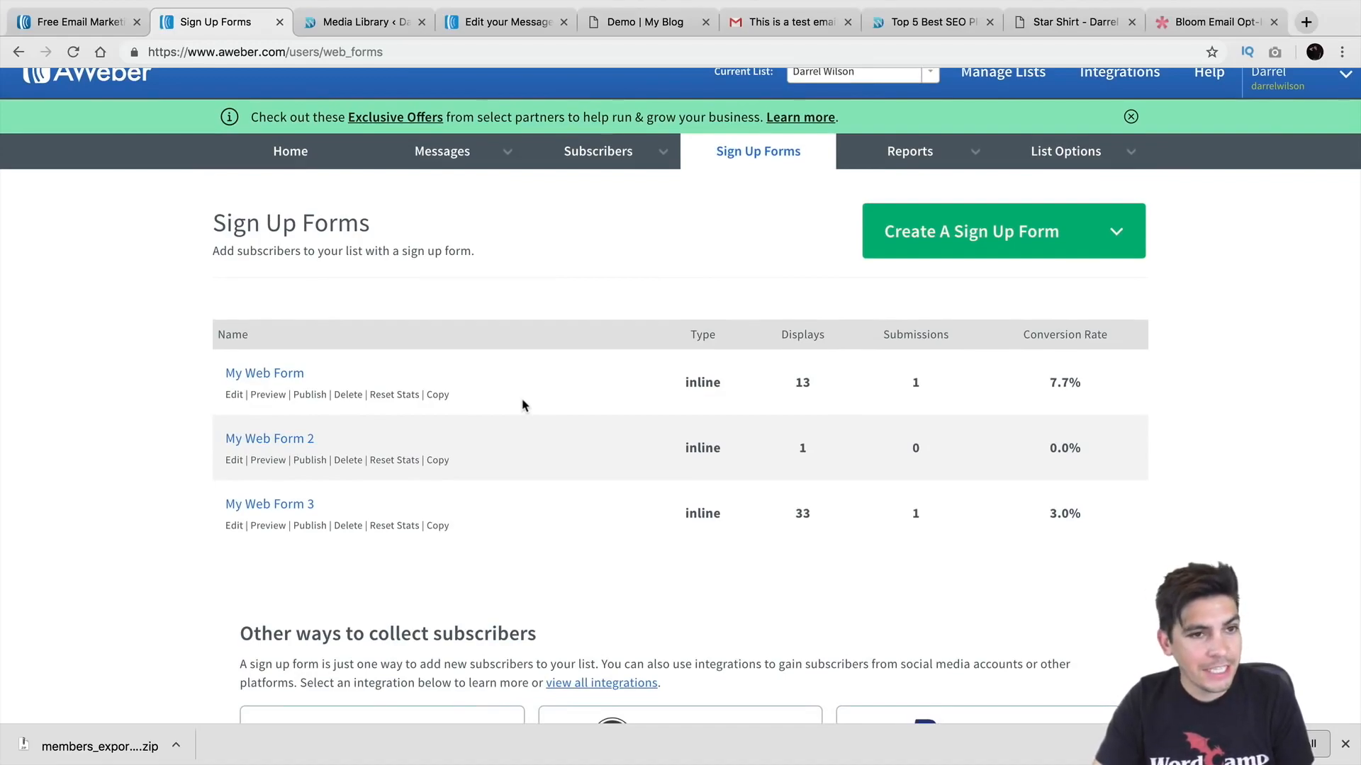
click(365, 22)
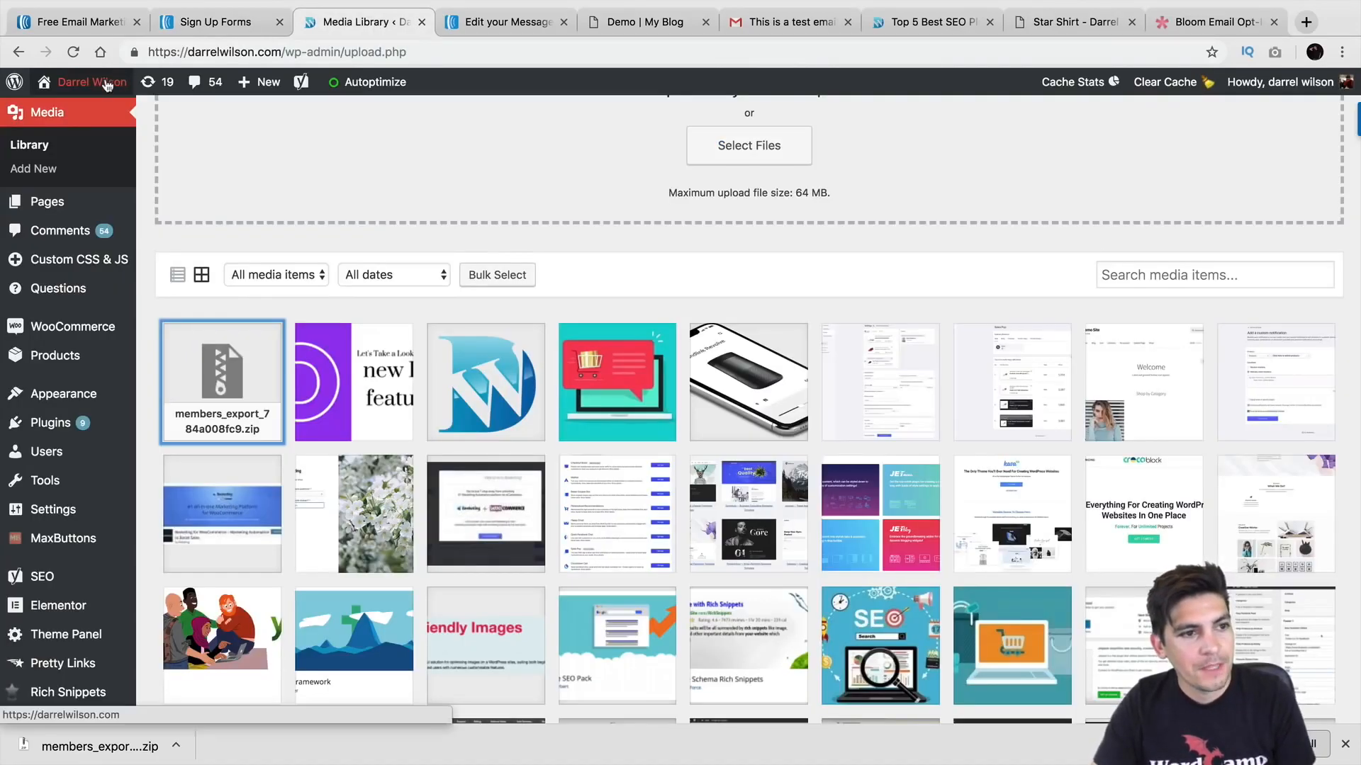
Step: On the Blog page, subscribe a test e-mail address through the Join For Freebies sidebar form
mouse_move(92, 82)
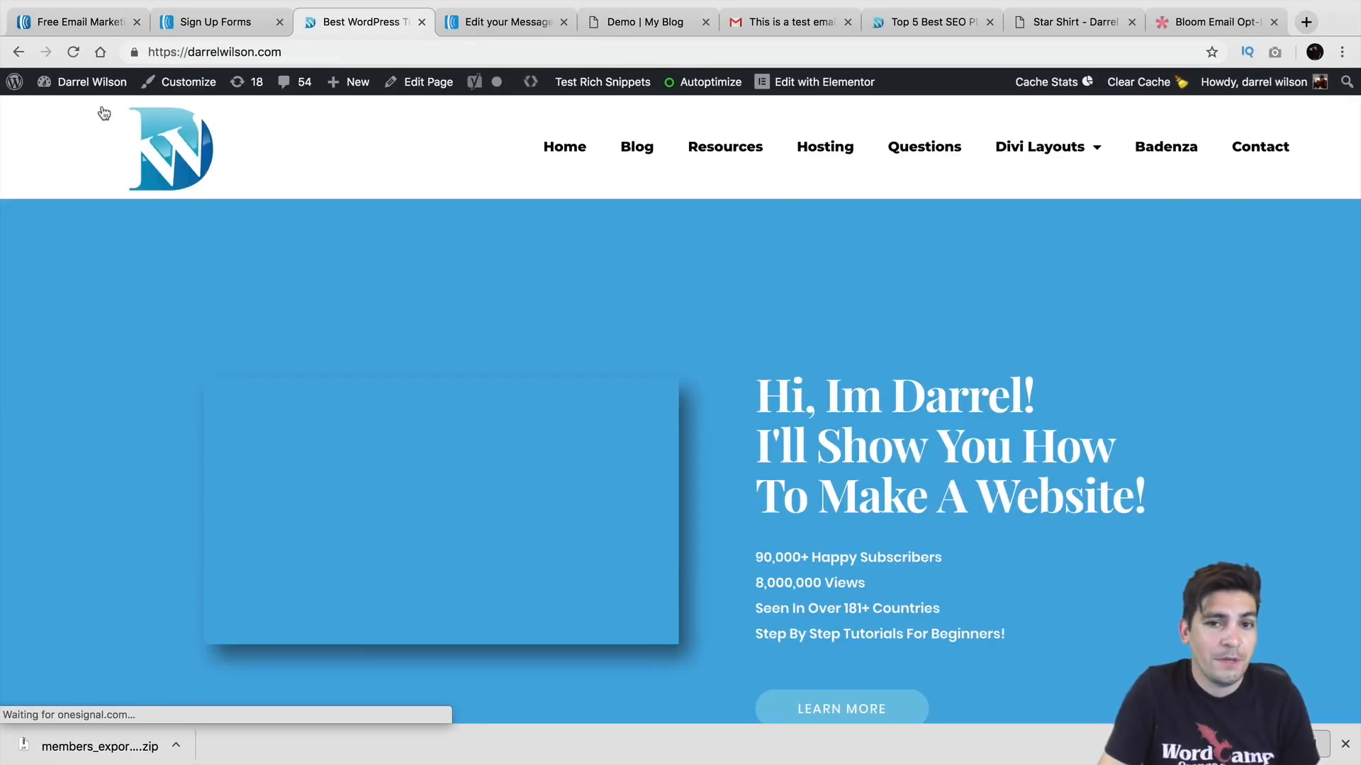
click(658, 147)
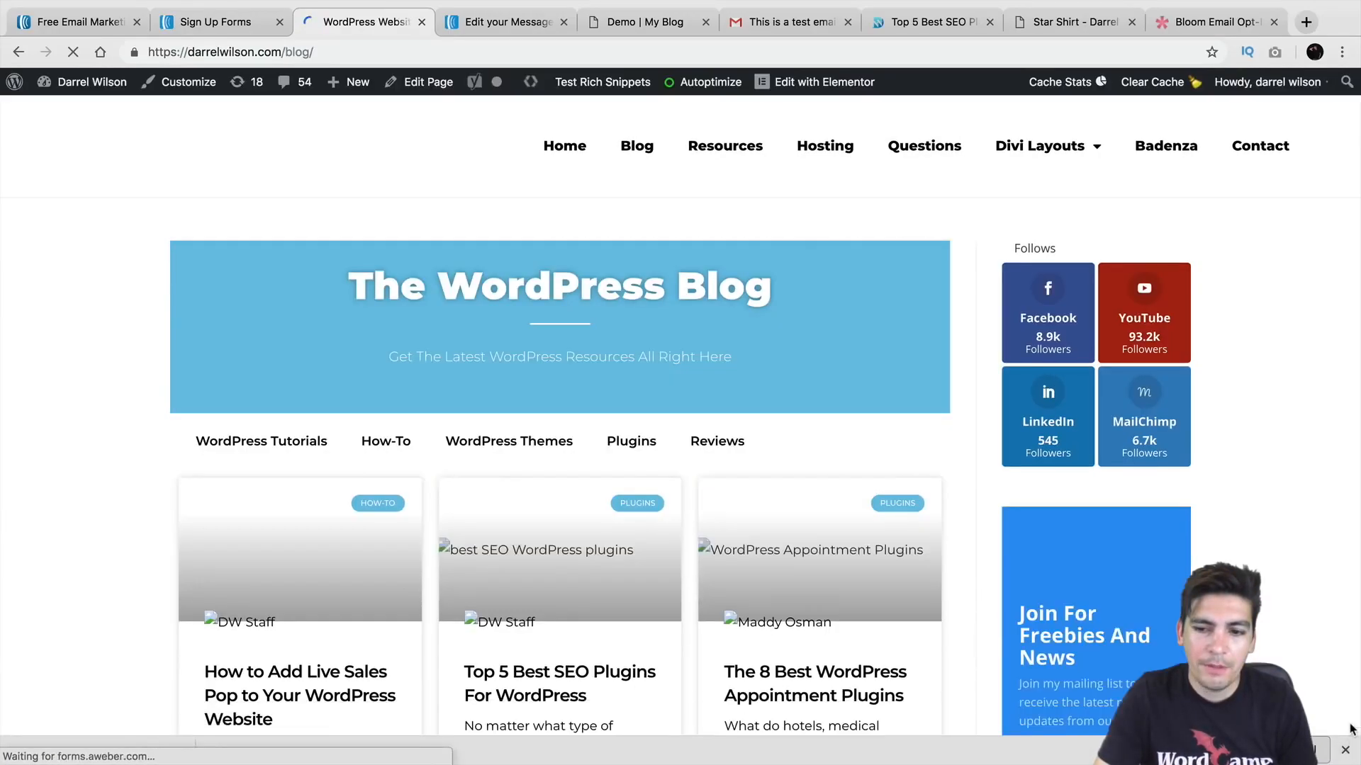
scroll(1202, 560, down, 4)
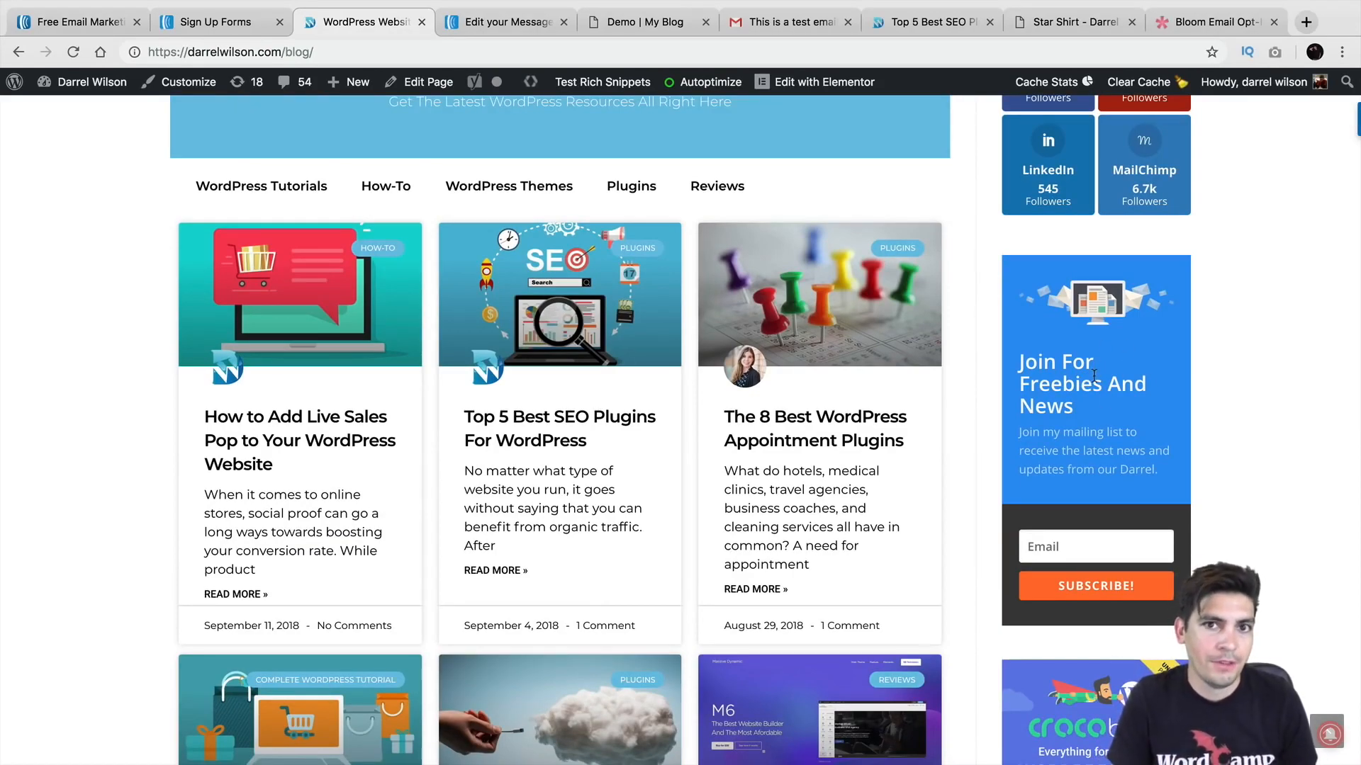
click(1074, 547)
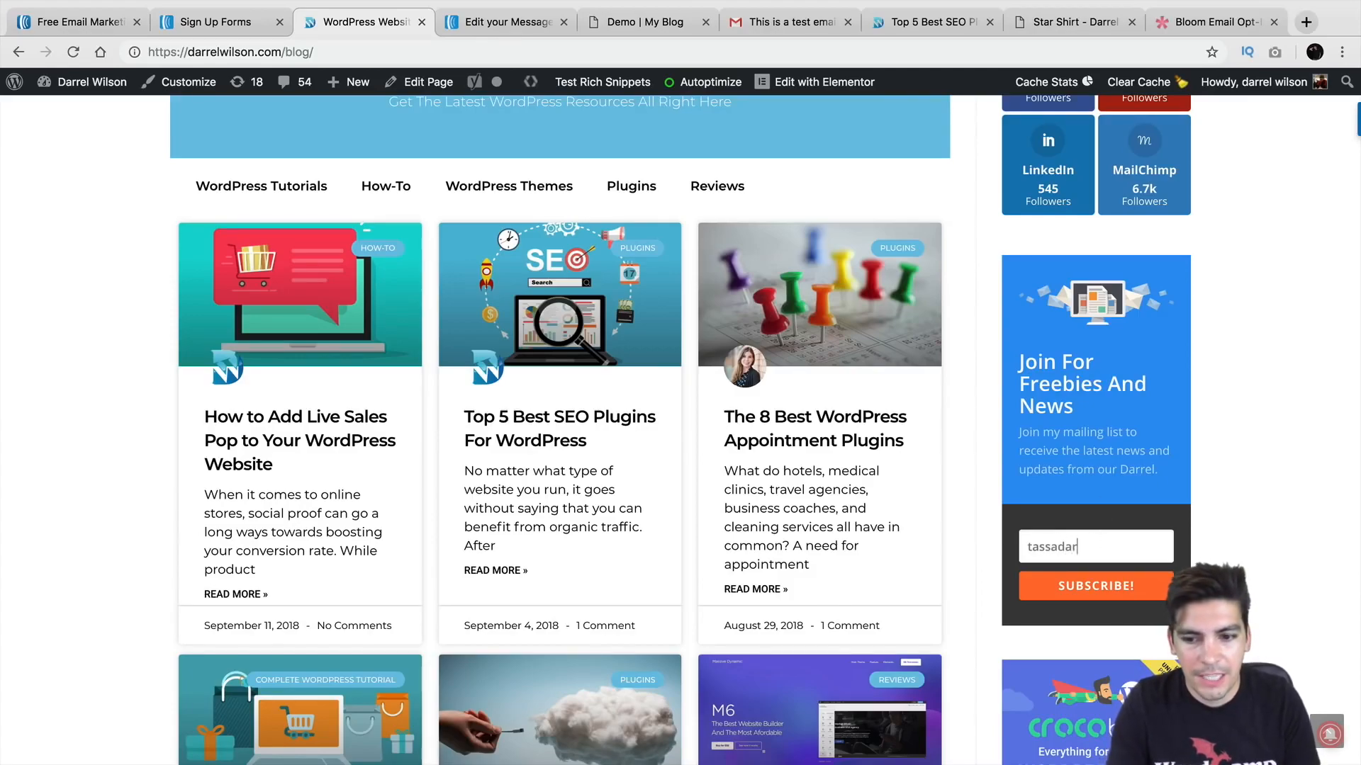
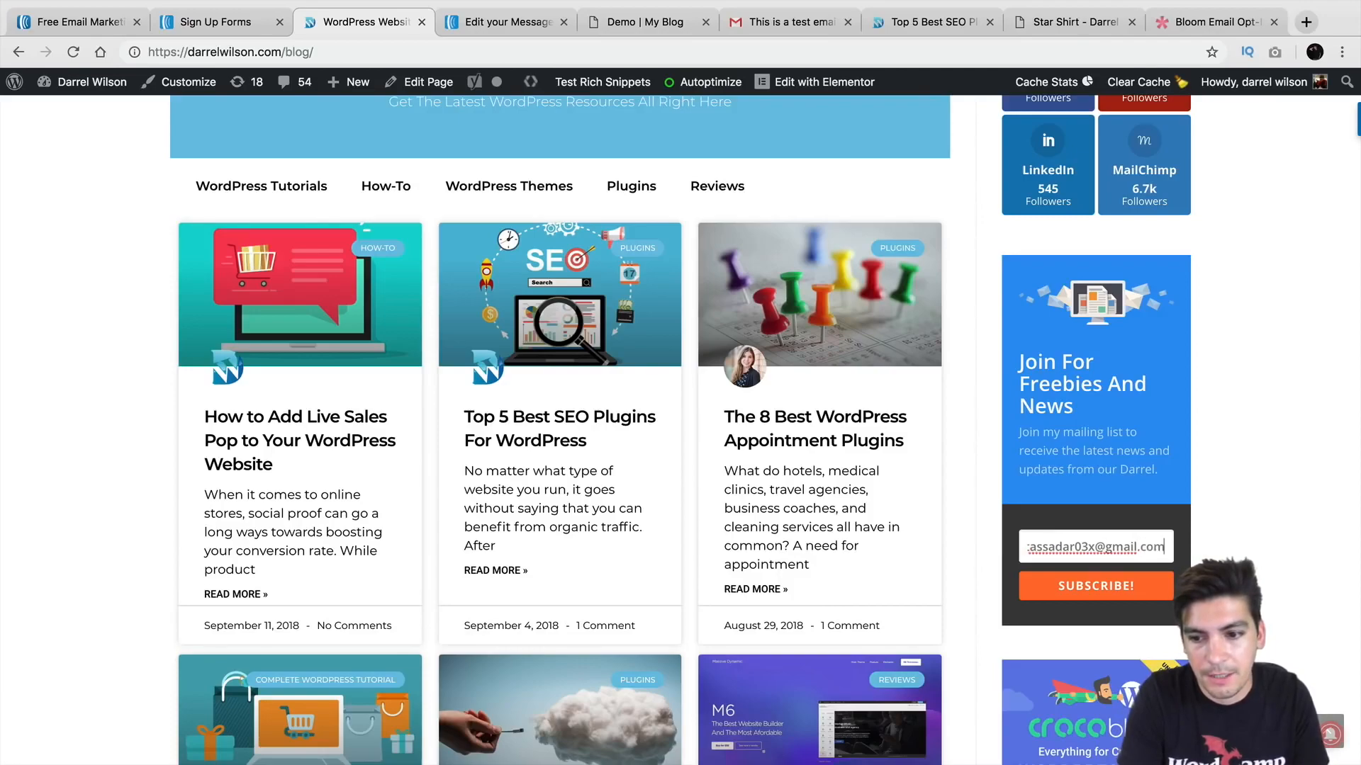
click(1105, 590)
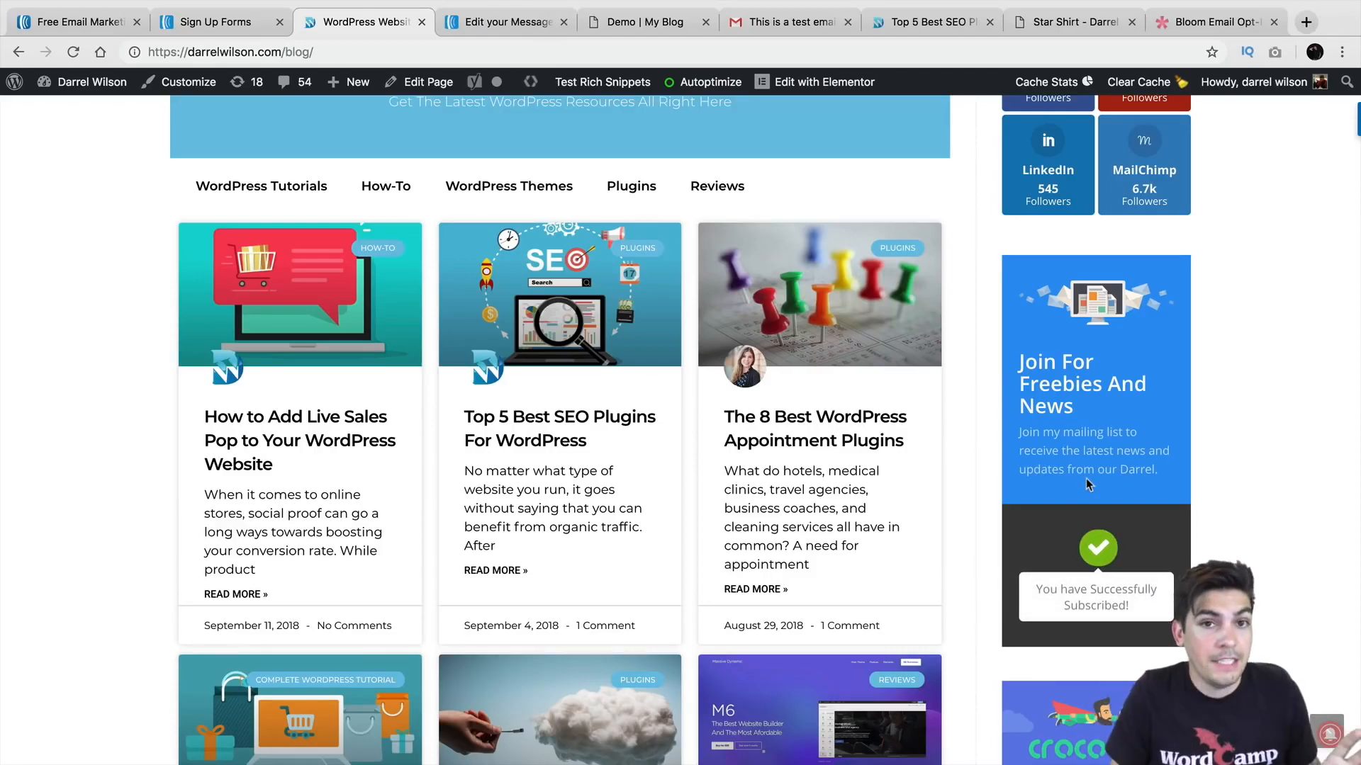
Step: Scroll down the blog sidebar to the AWeber sign-up form
scroll(1086, 479, down, 7)
scroll(1088, 437, down, 10)
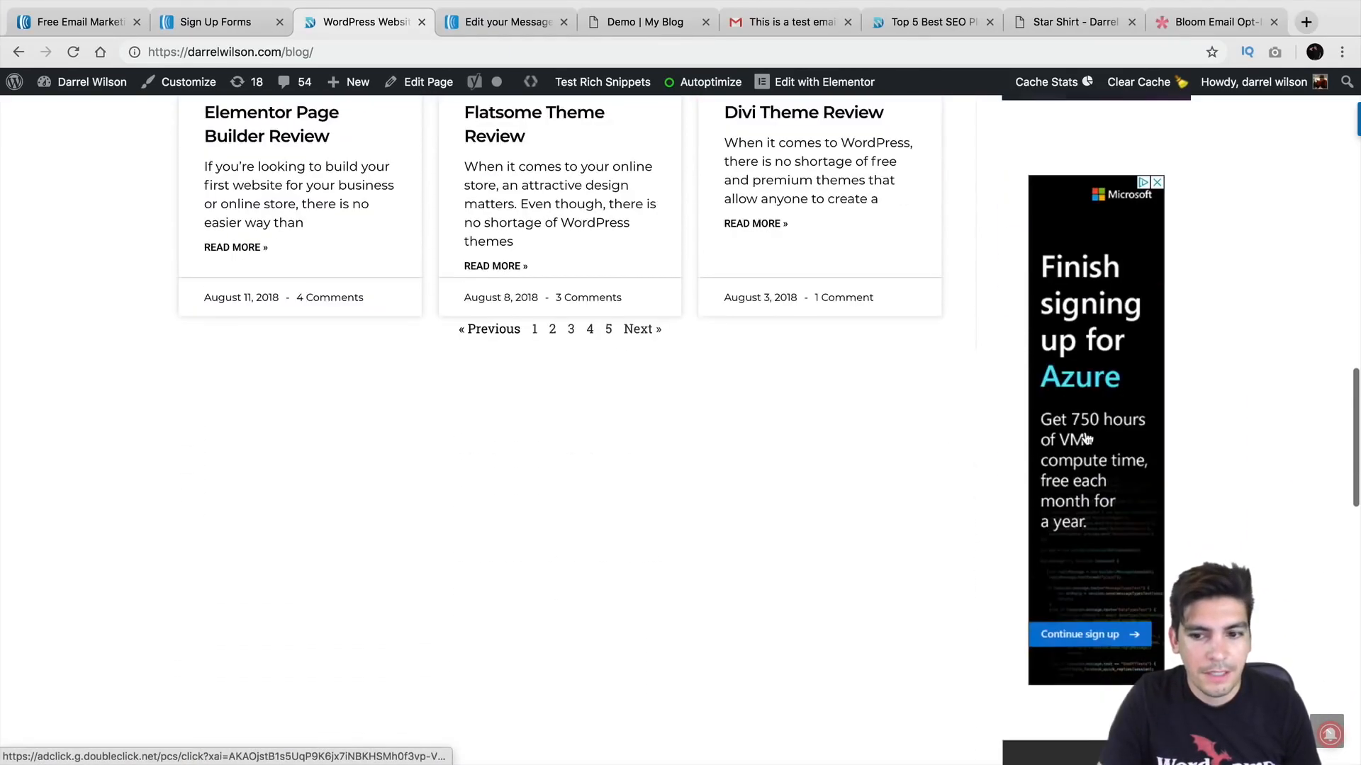
scroll(1086, 440, down, 6)
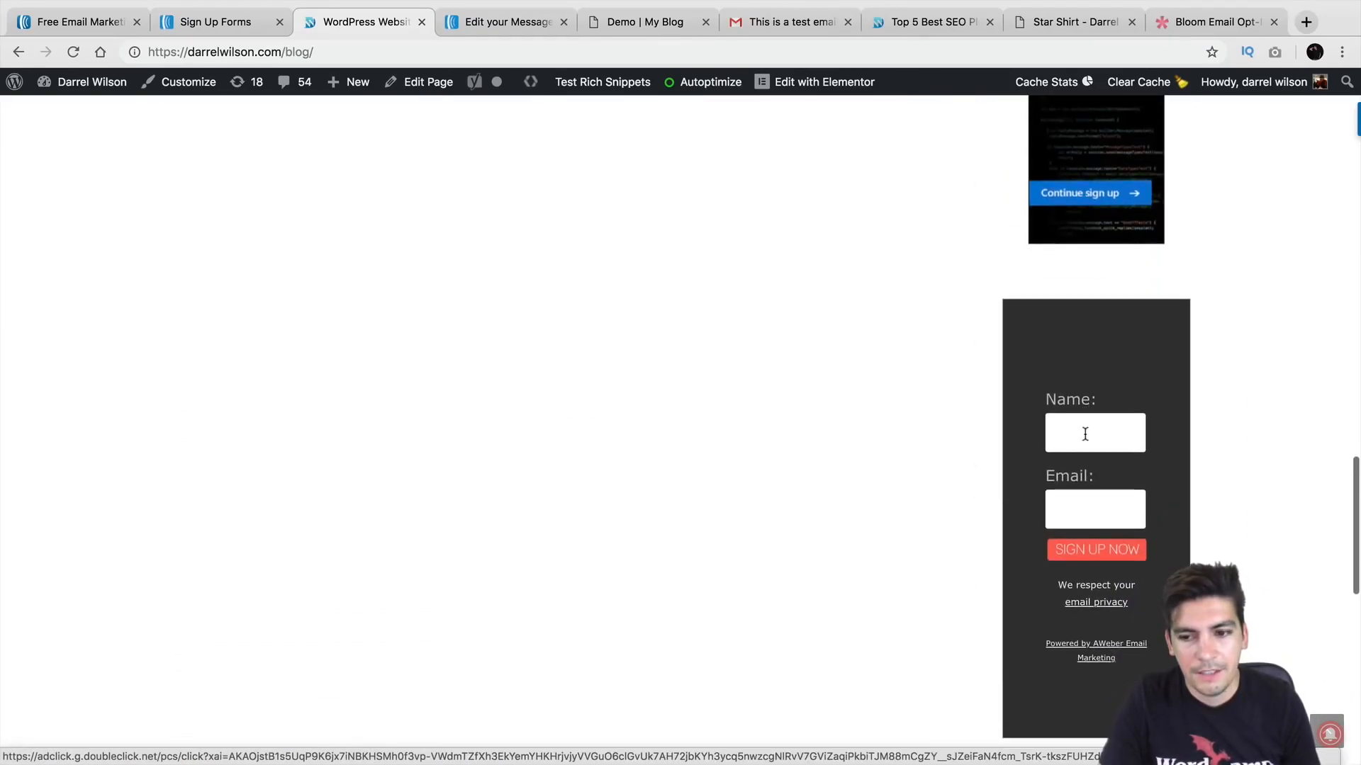
scroll(1086, 434, down, 1)
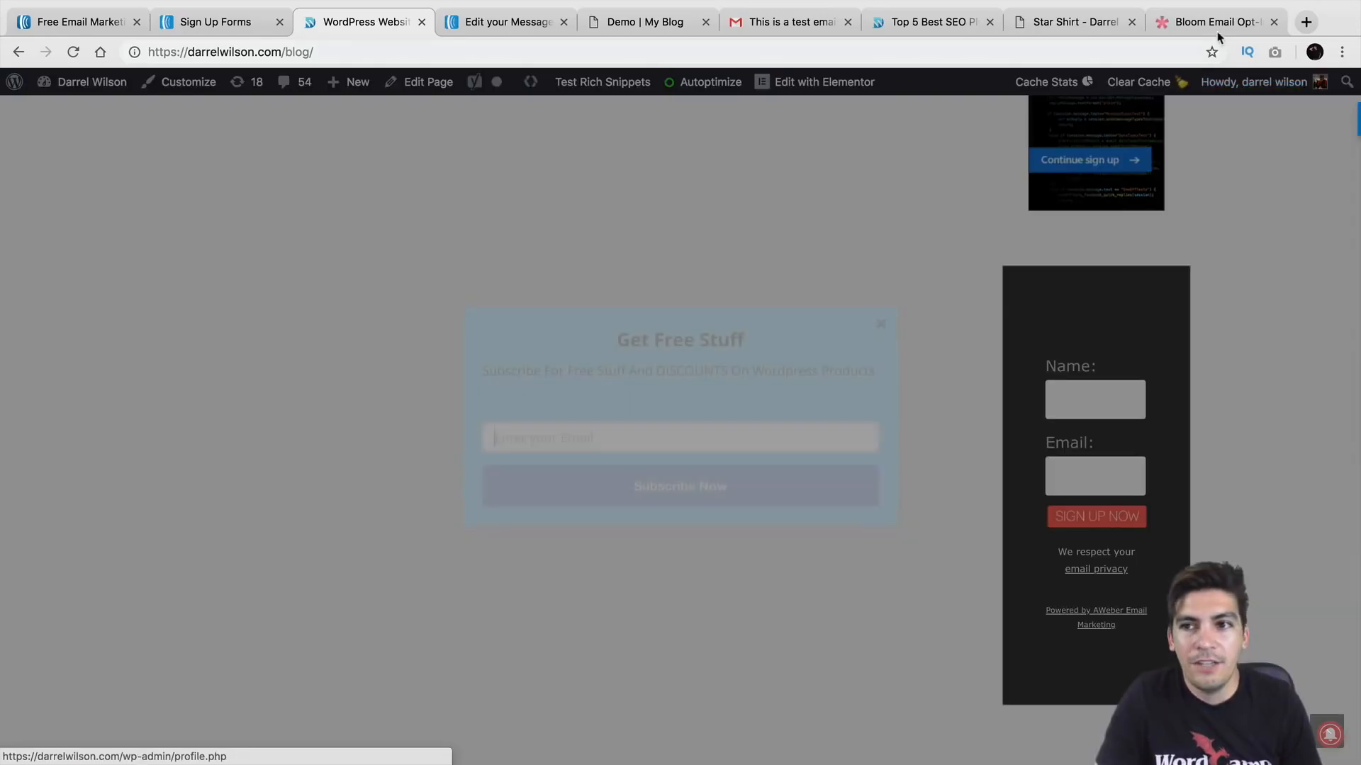
click(1216, 25)
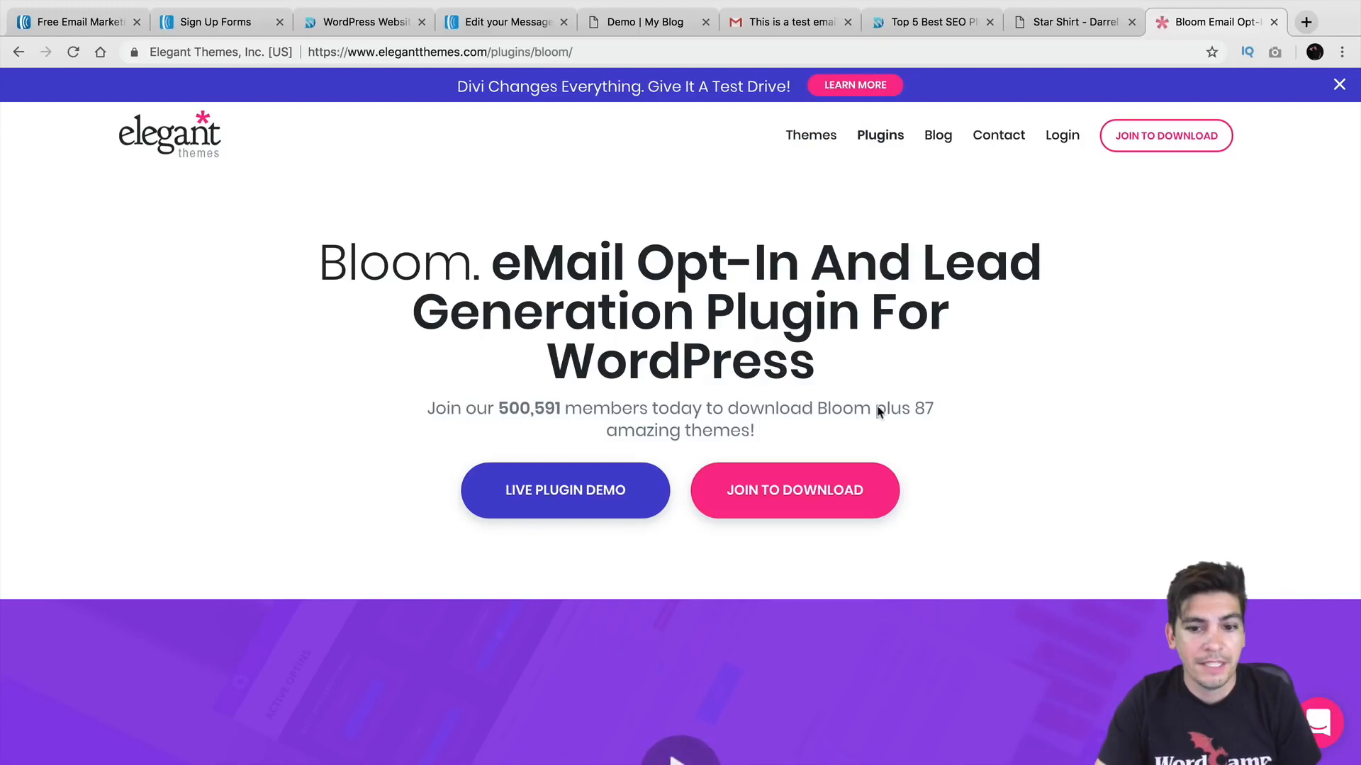
scroll(853, 419, down, 10)
scroll(868, 403, down, 8)
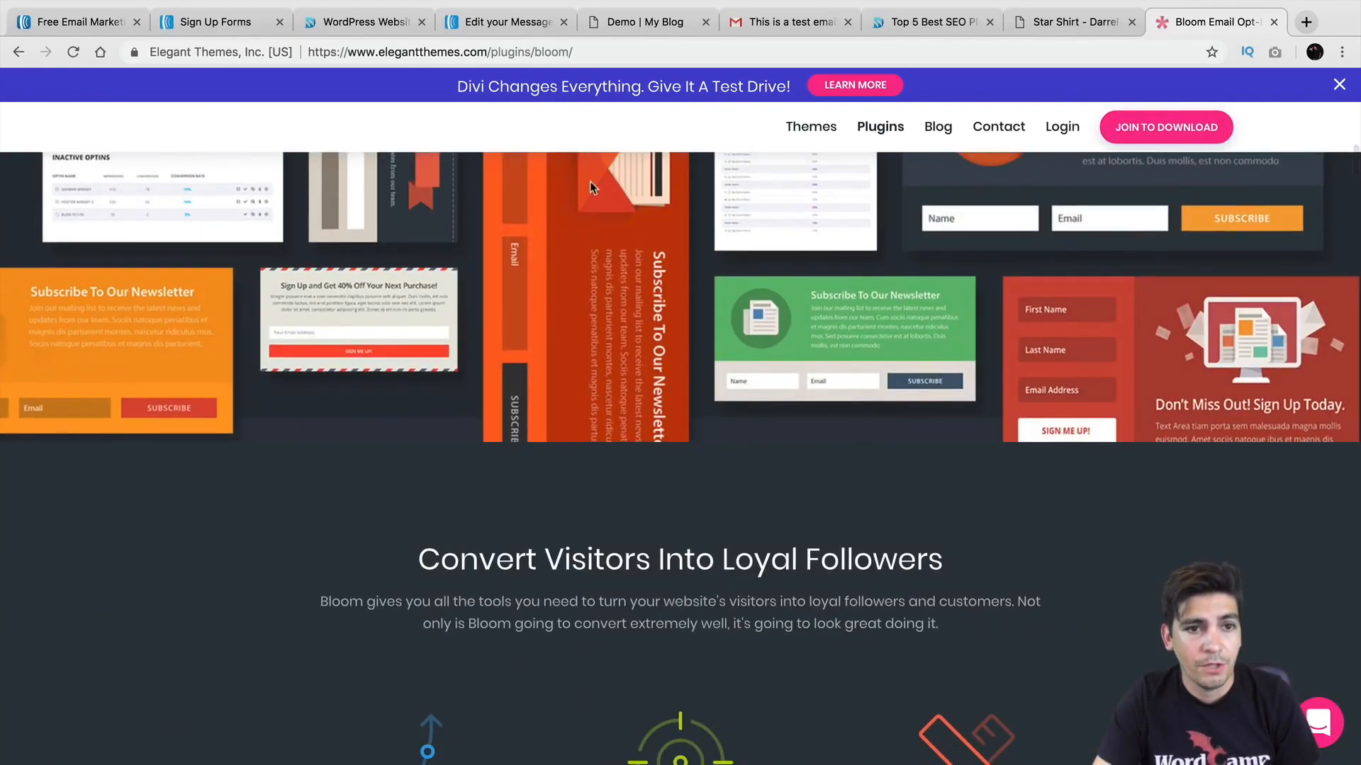
click(333, 22)
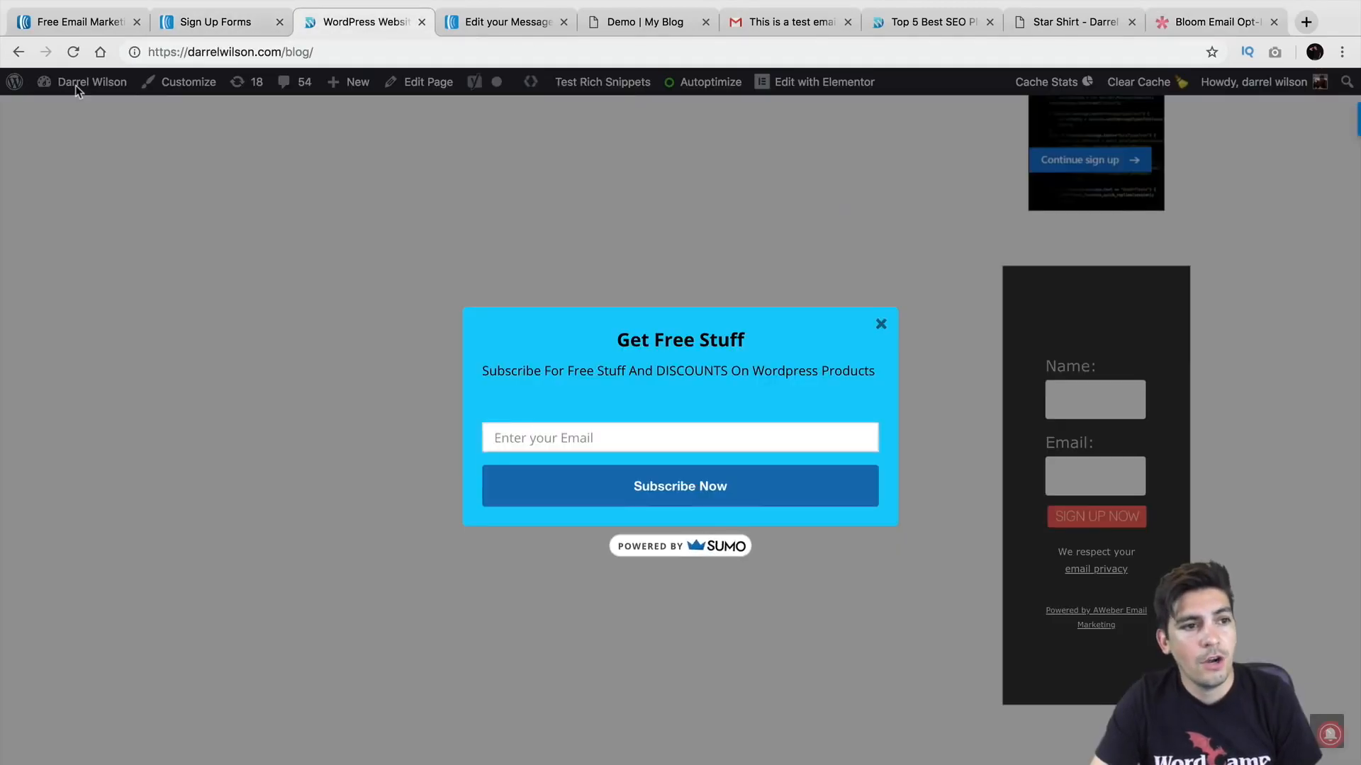
Step: Dismiss the Get Free Stuff popup, review Bloom's Optin Forms, then bring up the demo blog page
click(882, 326)
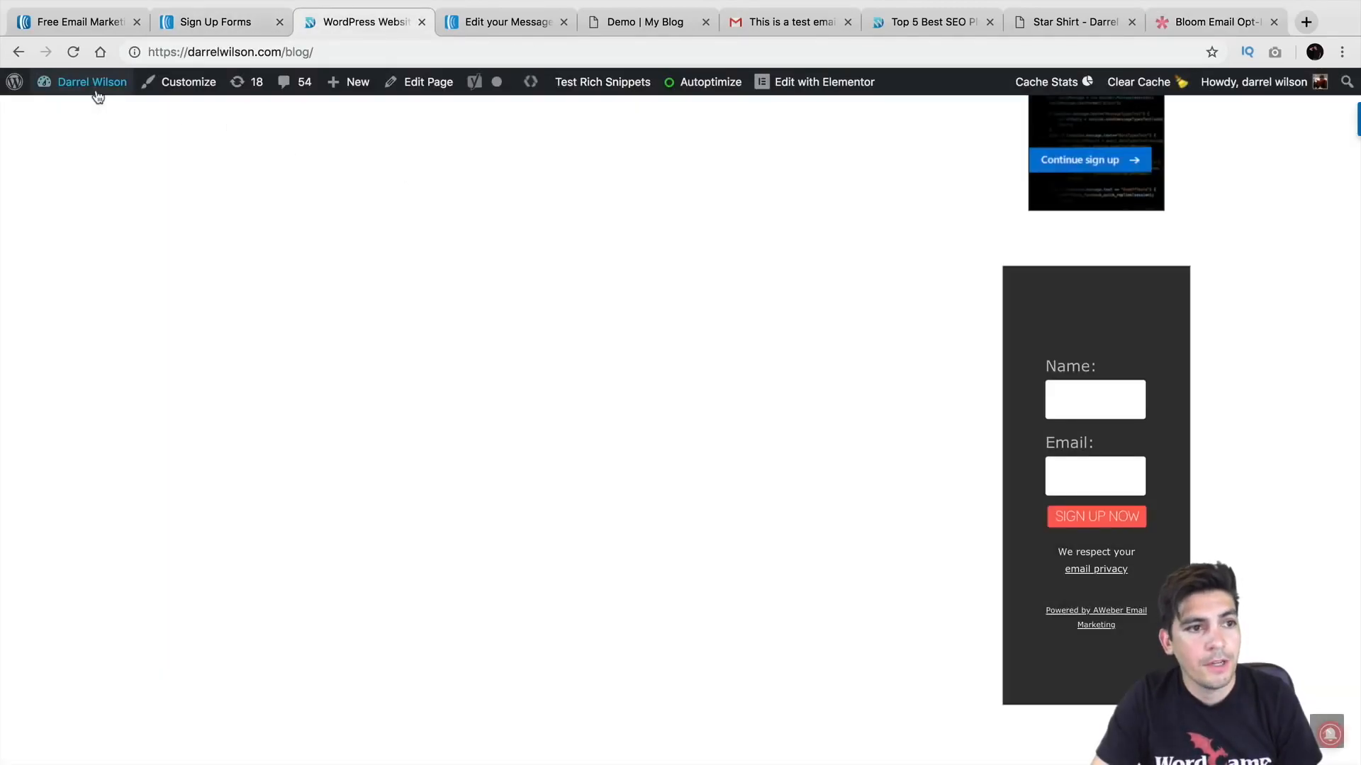
mouse_move(93, 83)
click(95, 115)
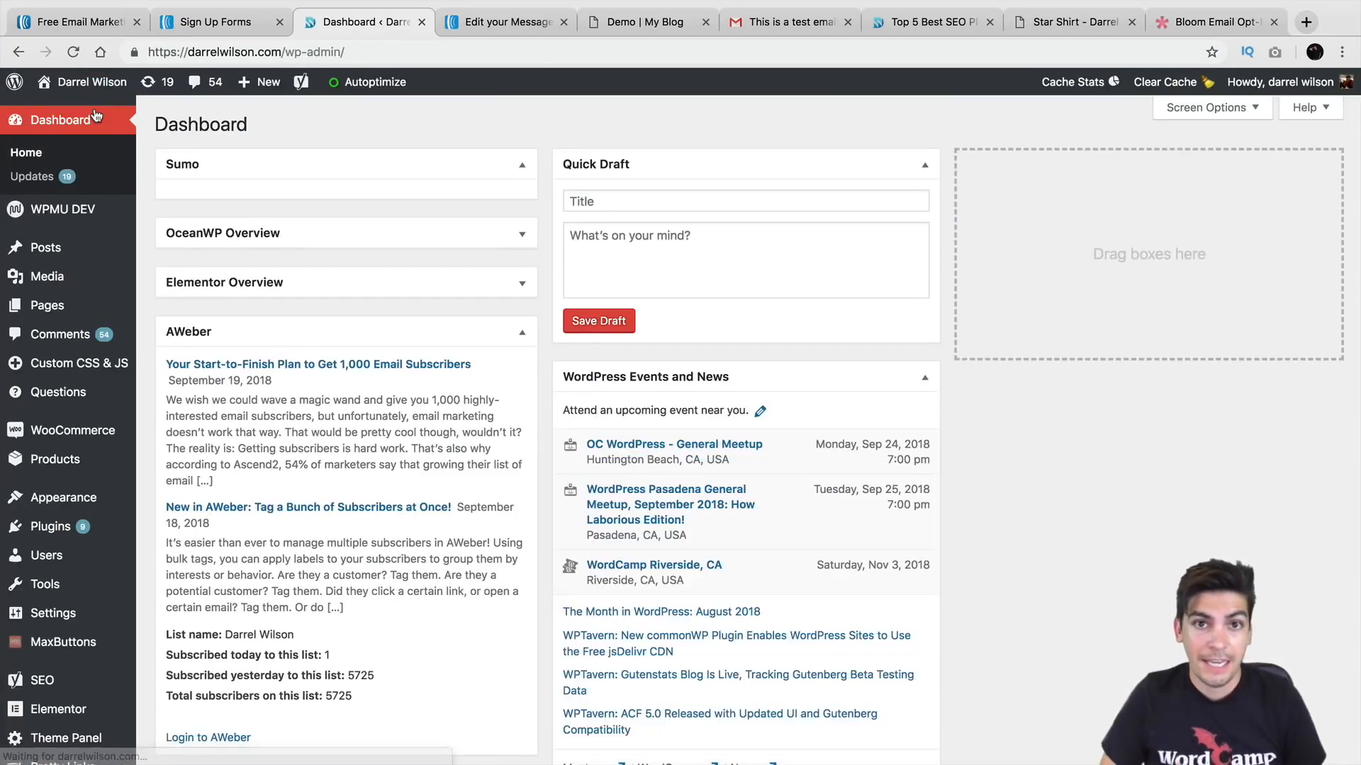
scroll(57, 355, down, 6)
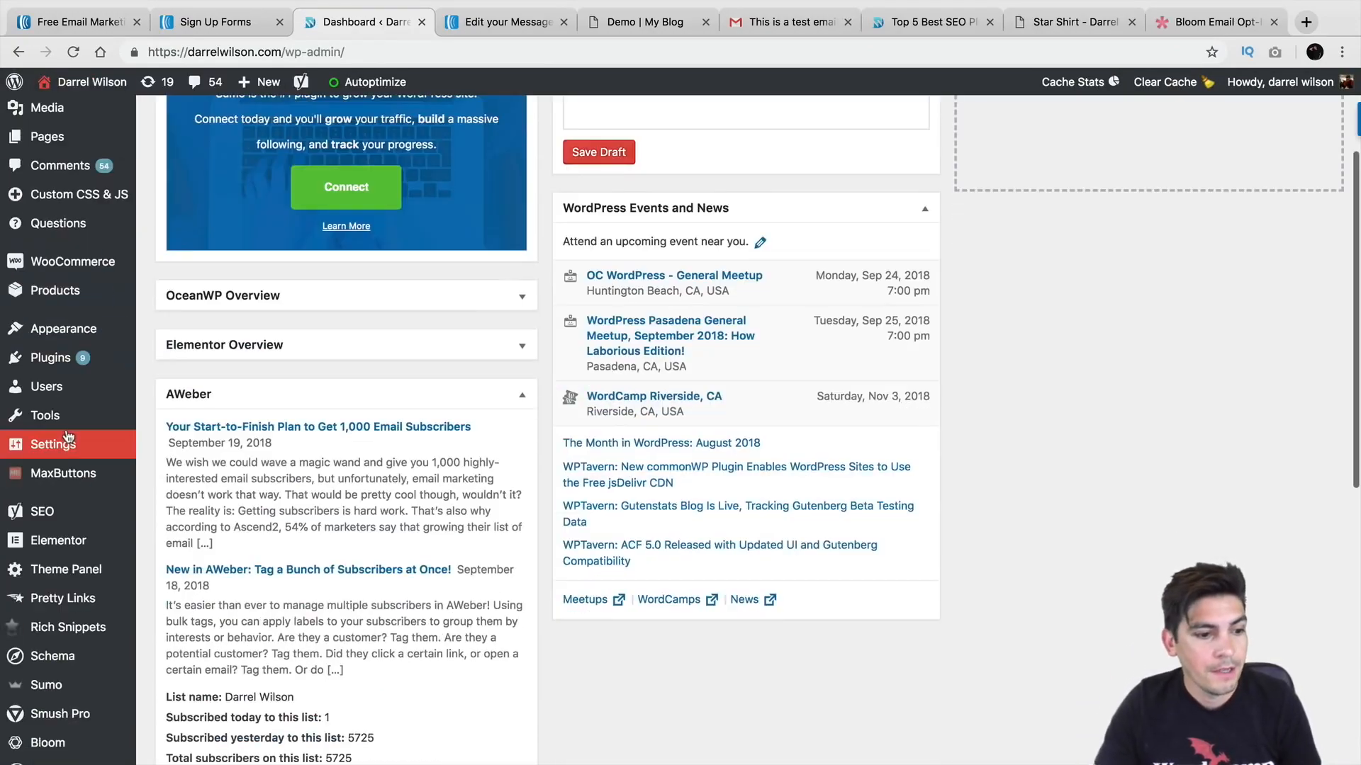
mouse_move(73, 568)
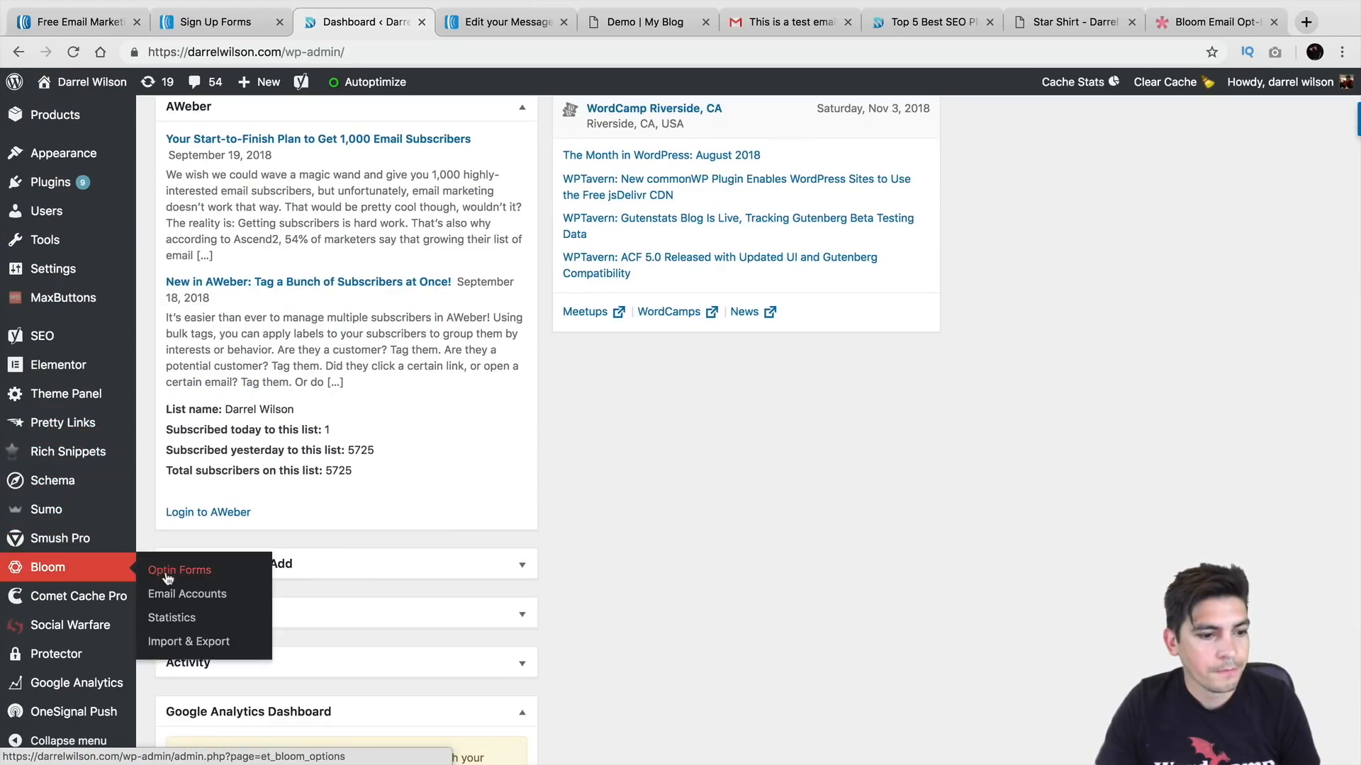
click(171, 571)
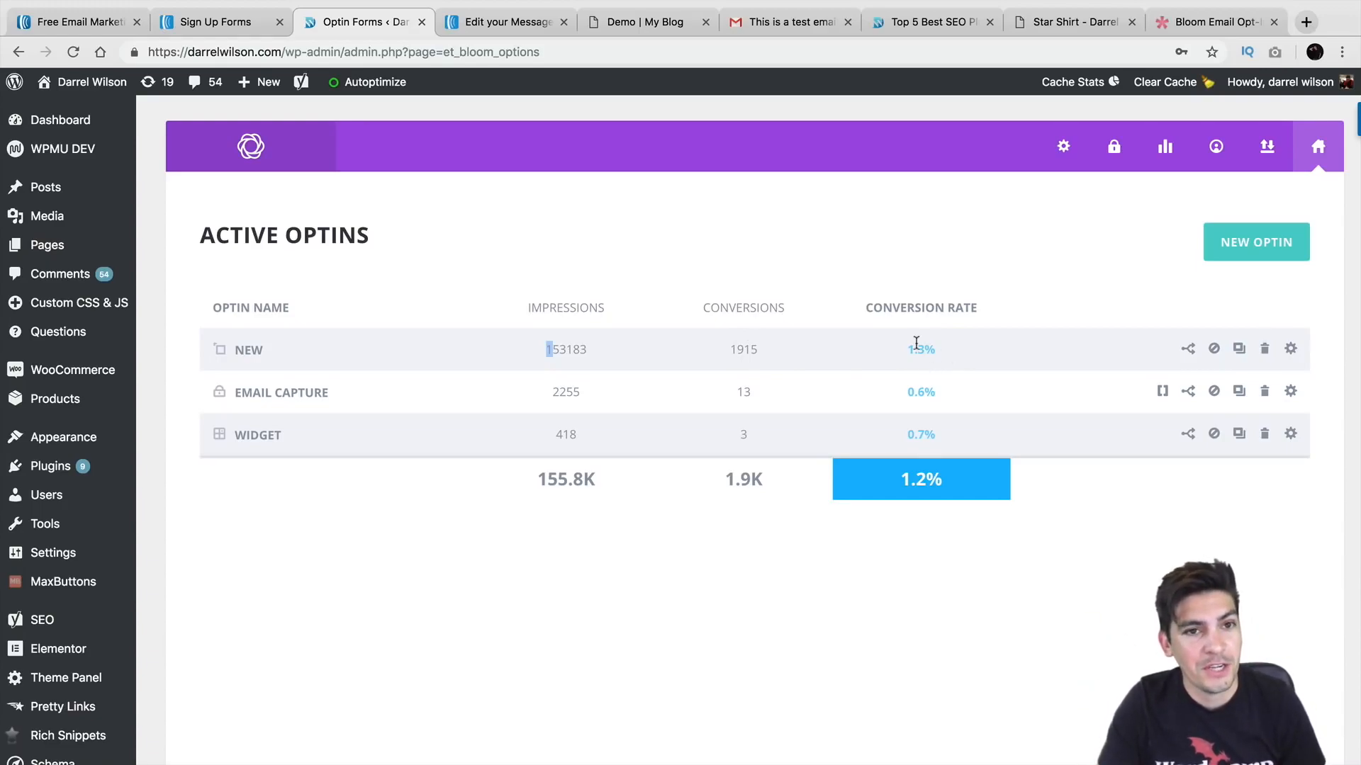
drag(622, 25, 480, 29)
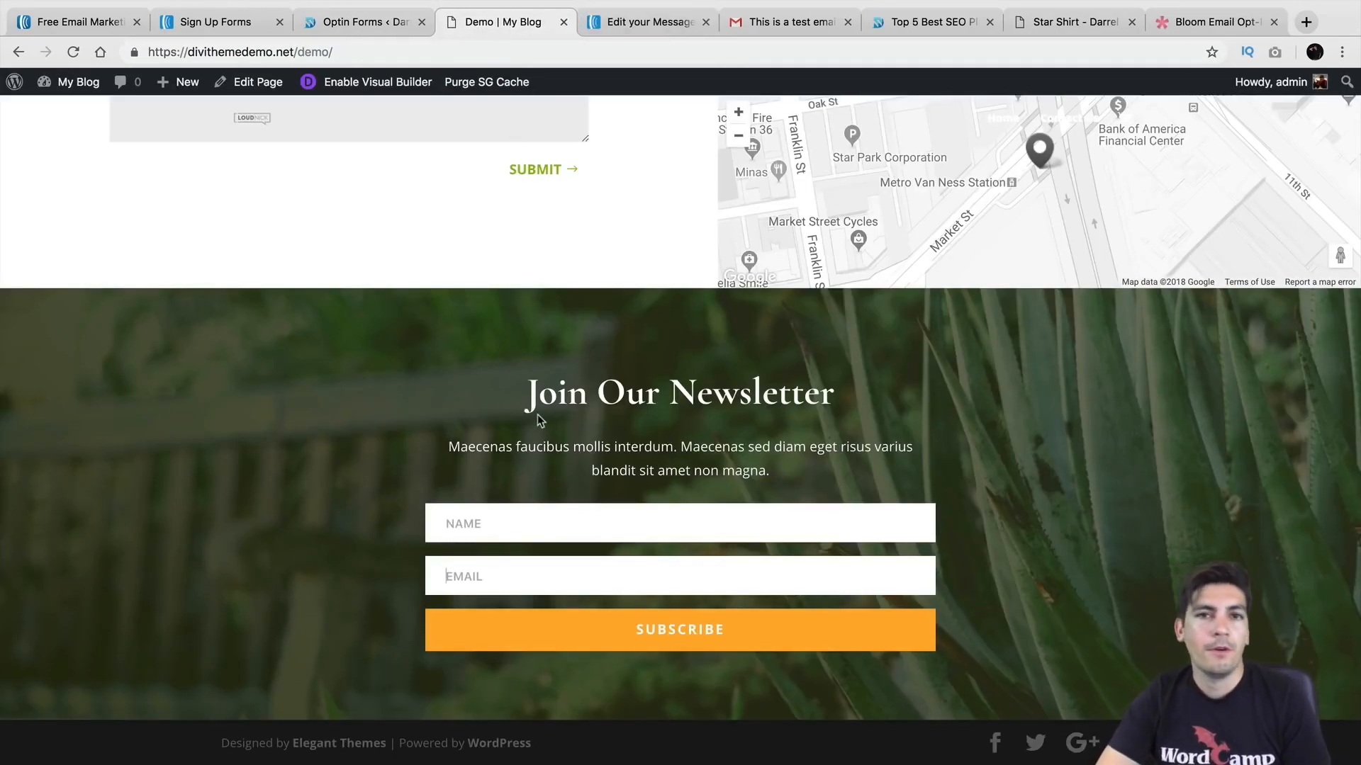
Step: Enable the Visual Builder on the demo page without restoring the autosave, and preview the Email Optin settings
click(417, 86)
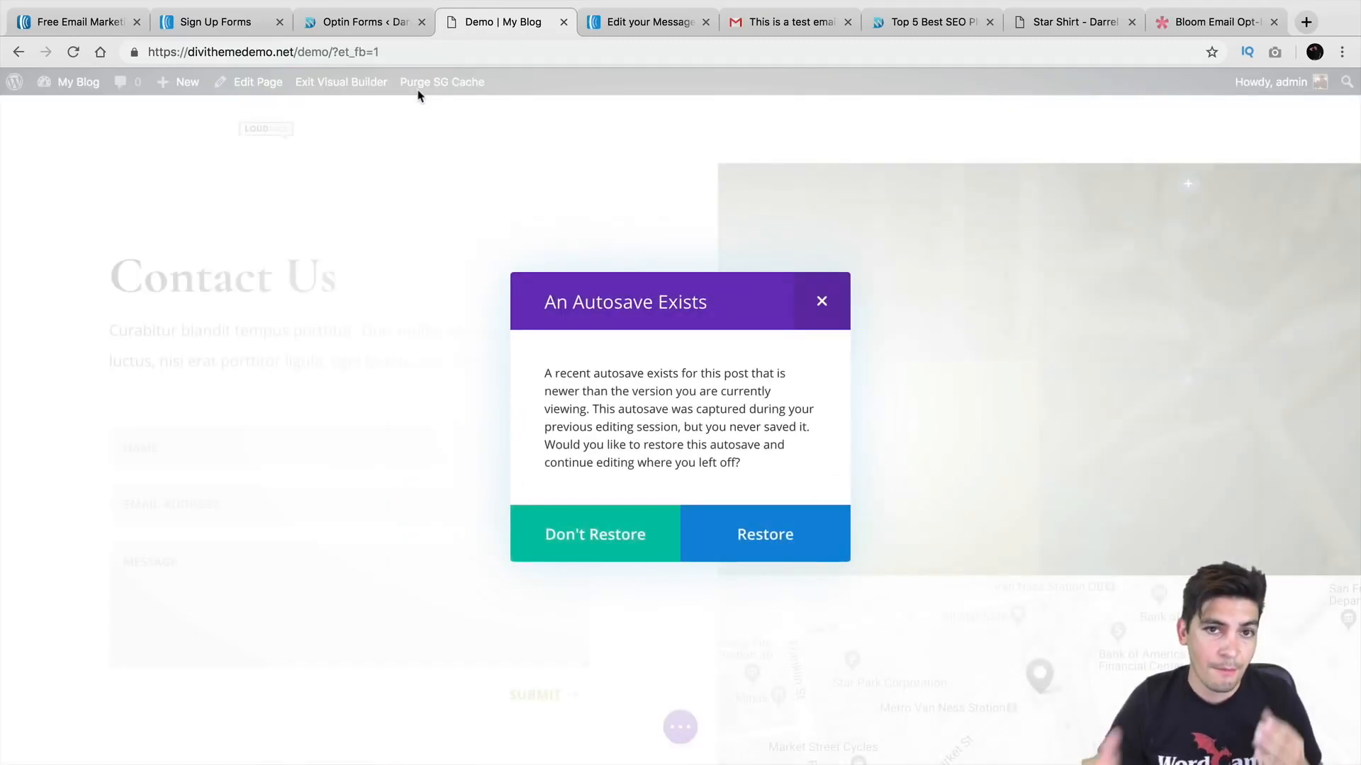
click(641, 540)
scroll(638, 537, down, 8)
click(657, 362)
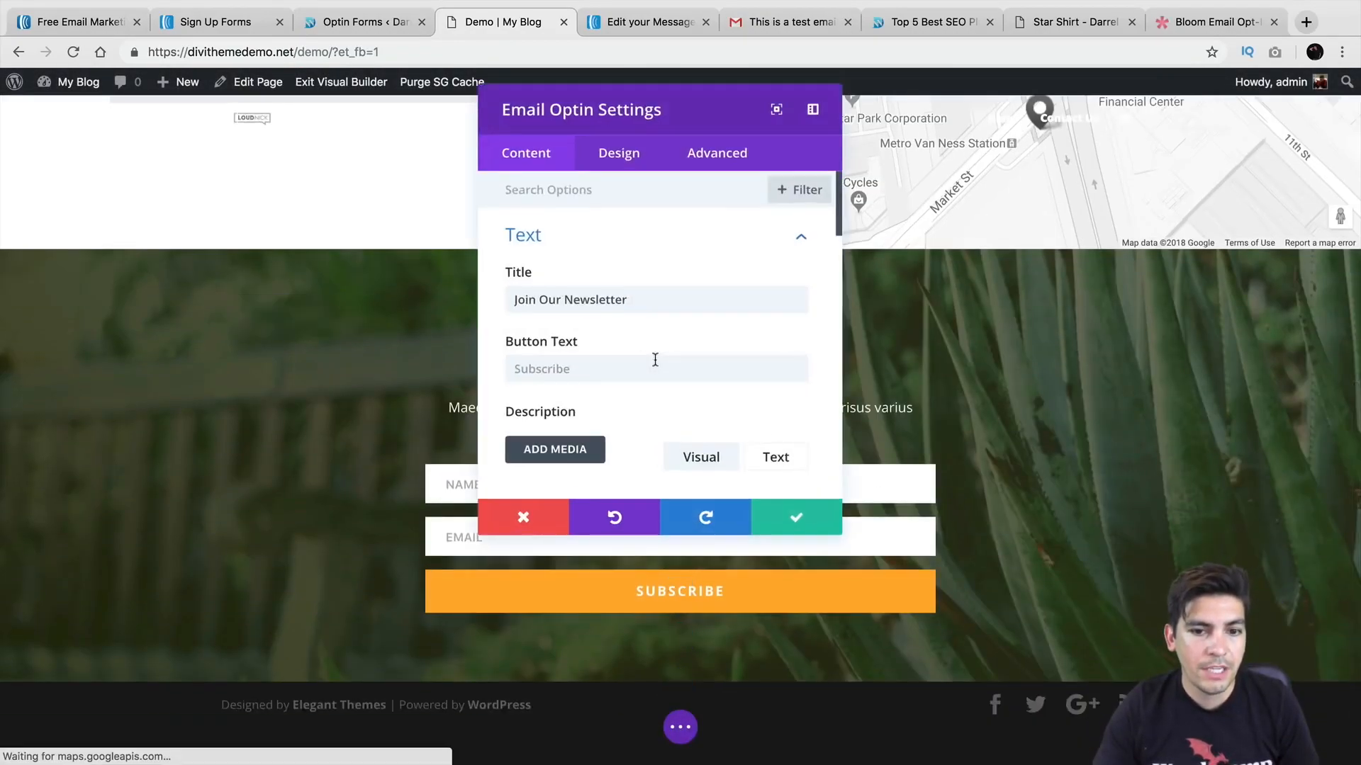
scroll(655, 337, down, 1)
scroll(657, 337, down, 2)
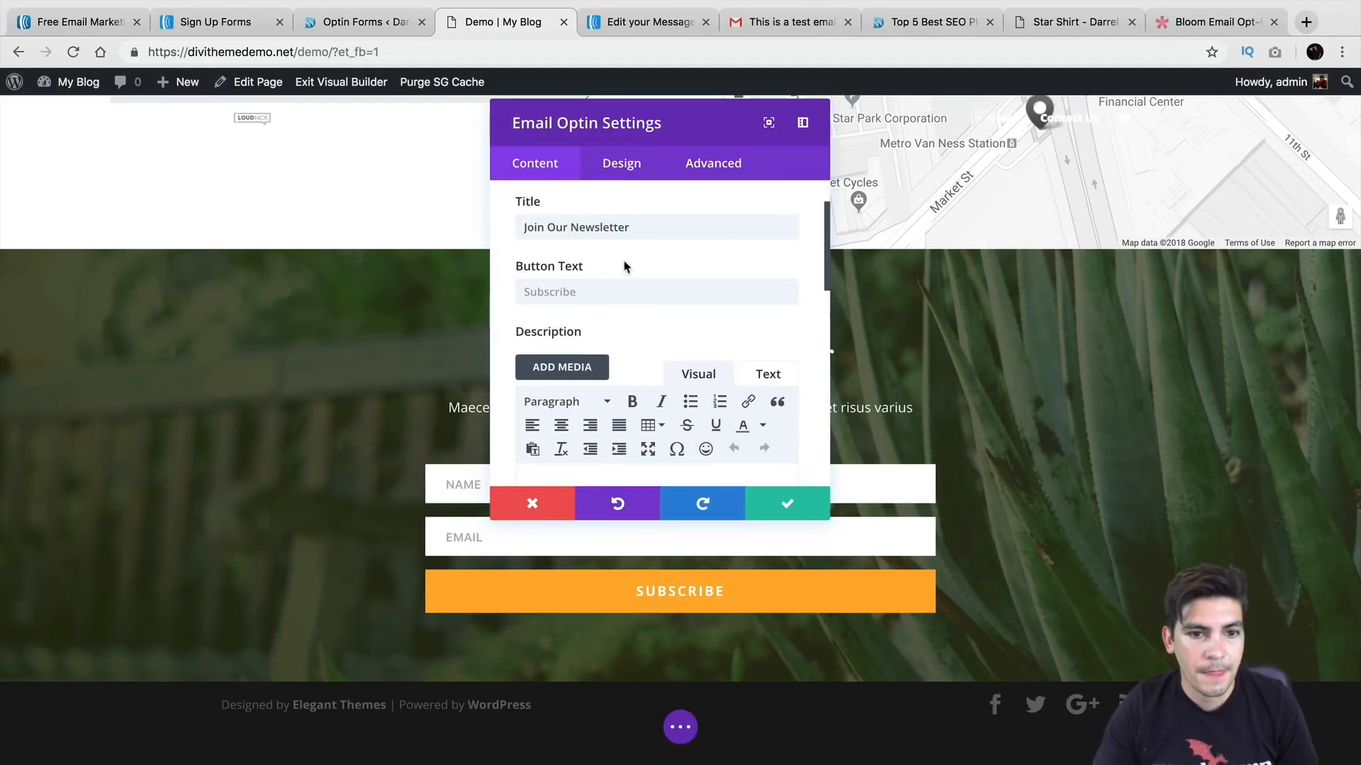
click(544, 505)
Step: Reopen the Email Optin module settings, check the Design tab, and return to the Content button text
click(656, 440)
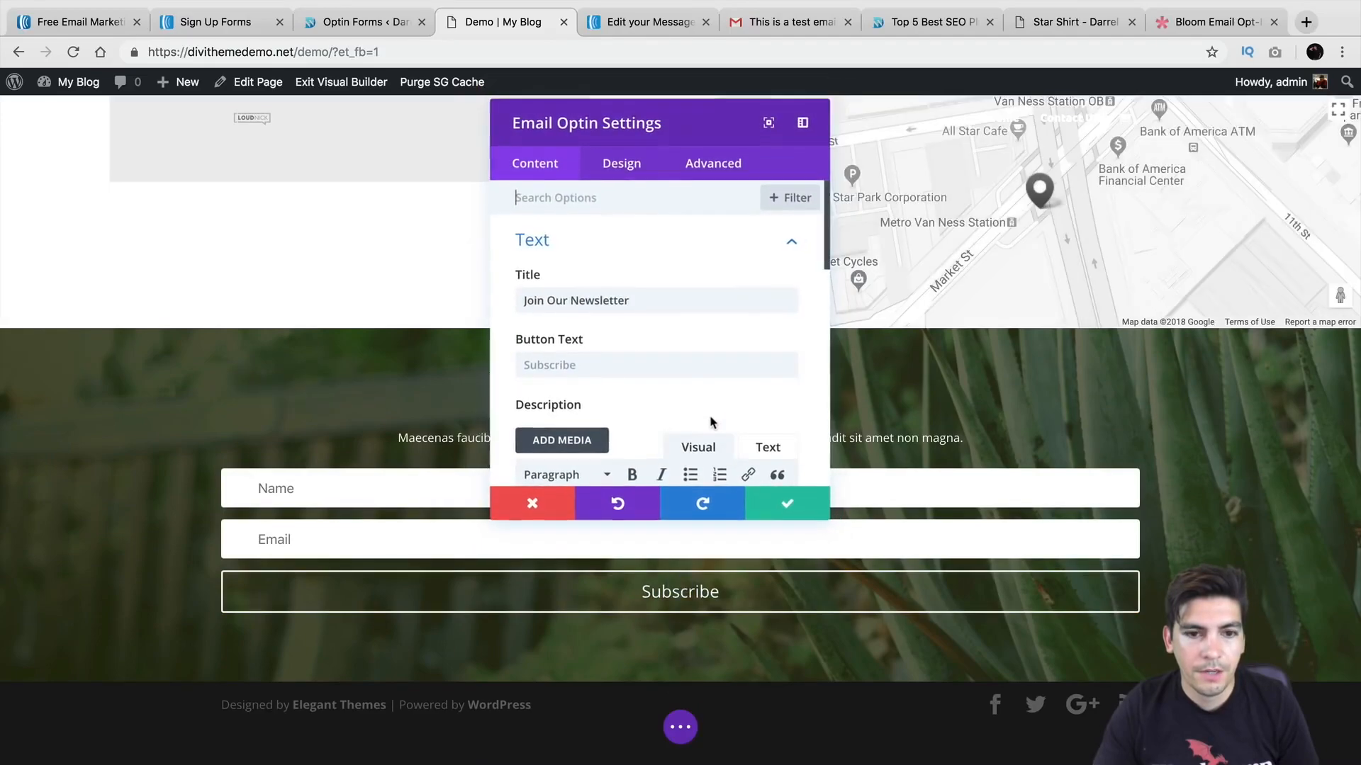
scroll(665, 348, down, 5)
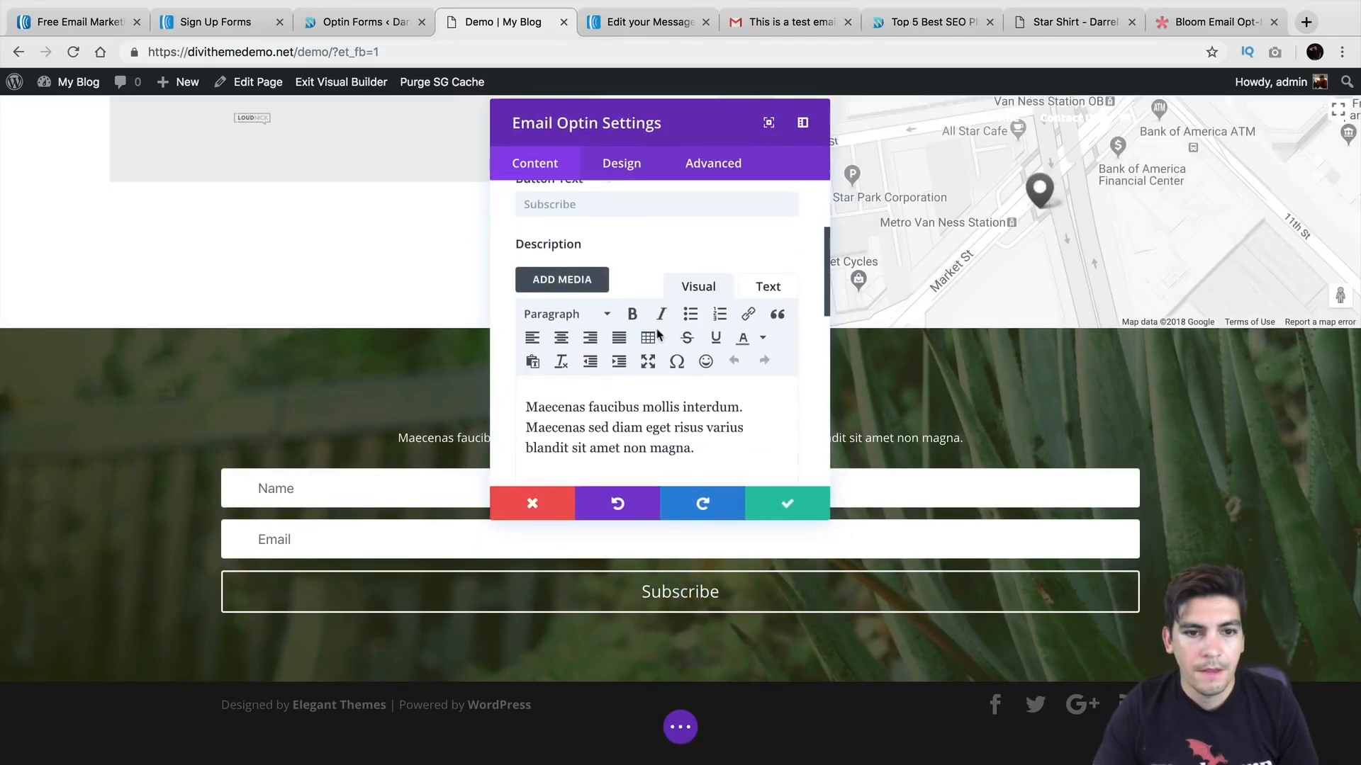
click(630, 166)
scroll(628, 313, down, 5)
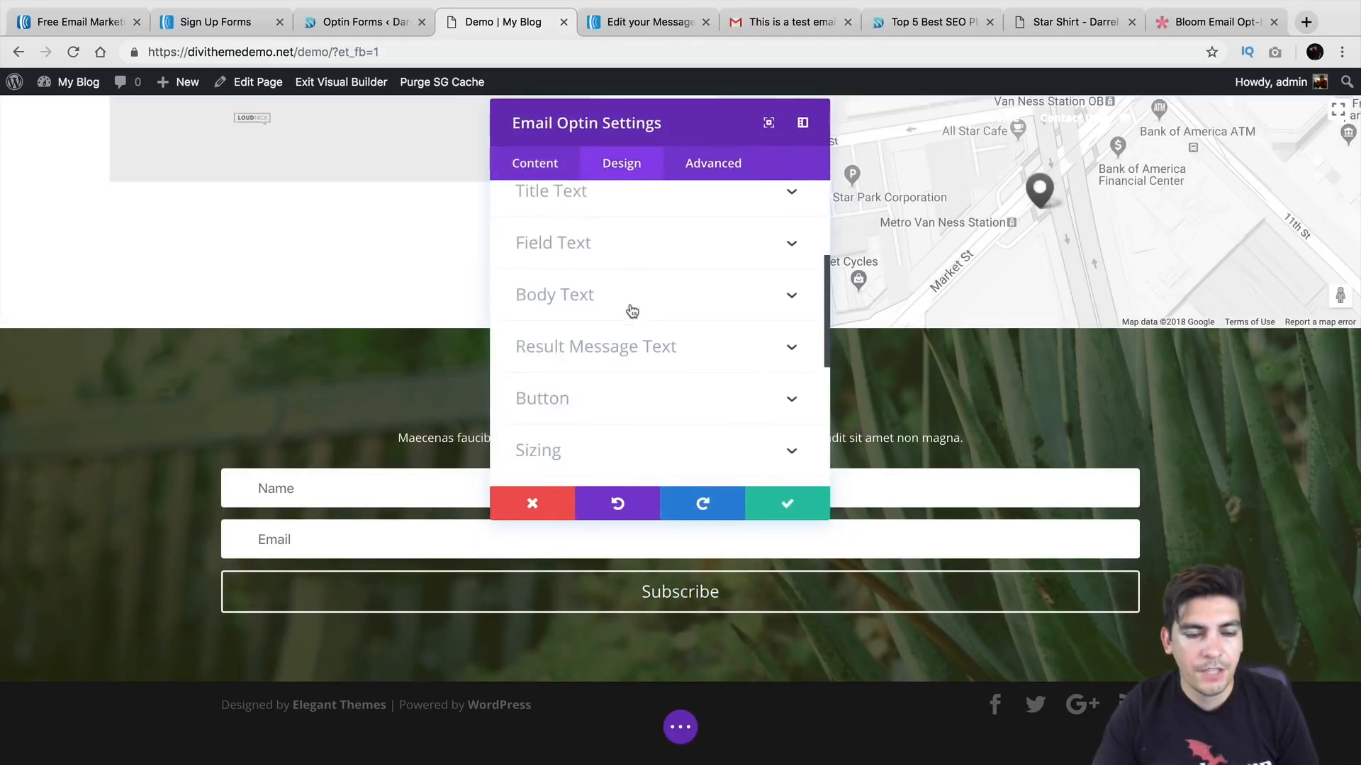
click(554, 173)
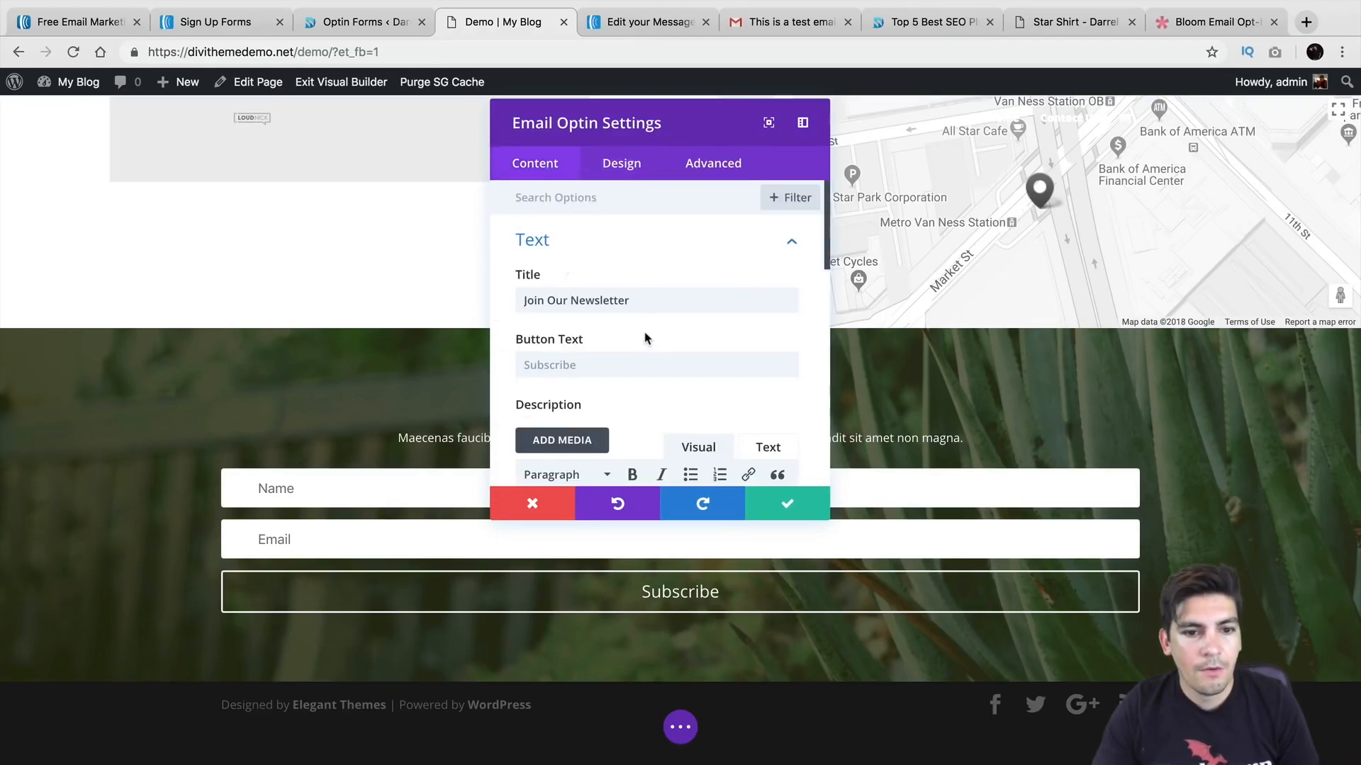
double_click(644, 299)
click(642, 362)
drag(655, 106, 995, 101)
scroll(989, 276, down, 6)
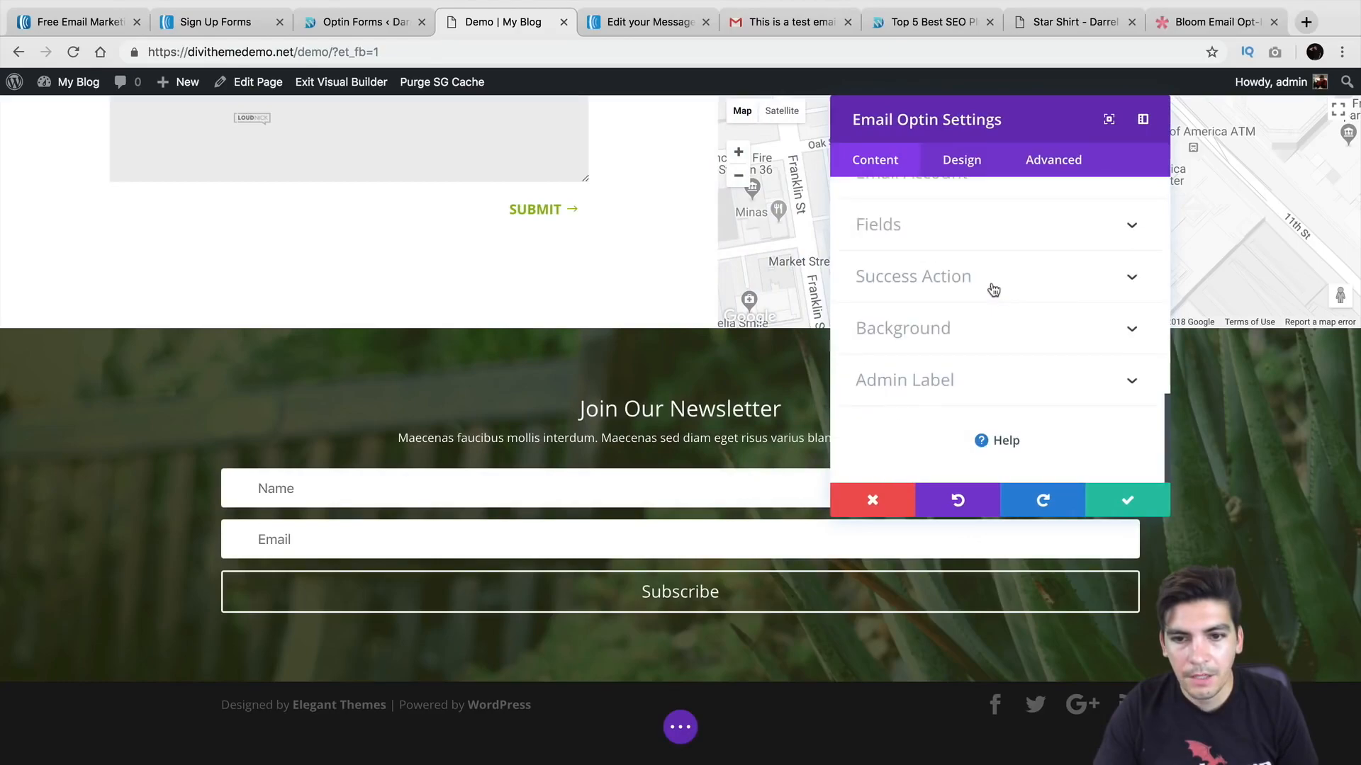
Step: Expand Email Account and keep Aweber as the provider with its current list
scroll(996, 224, up, 1)
click(993, 226)
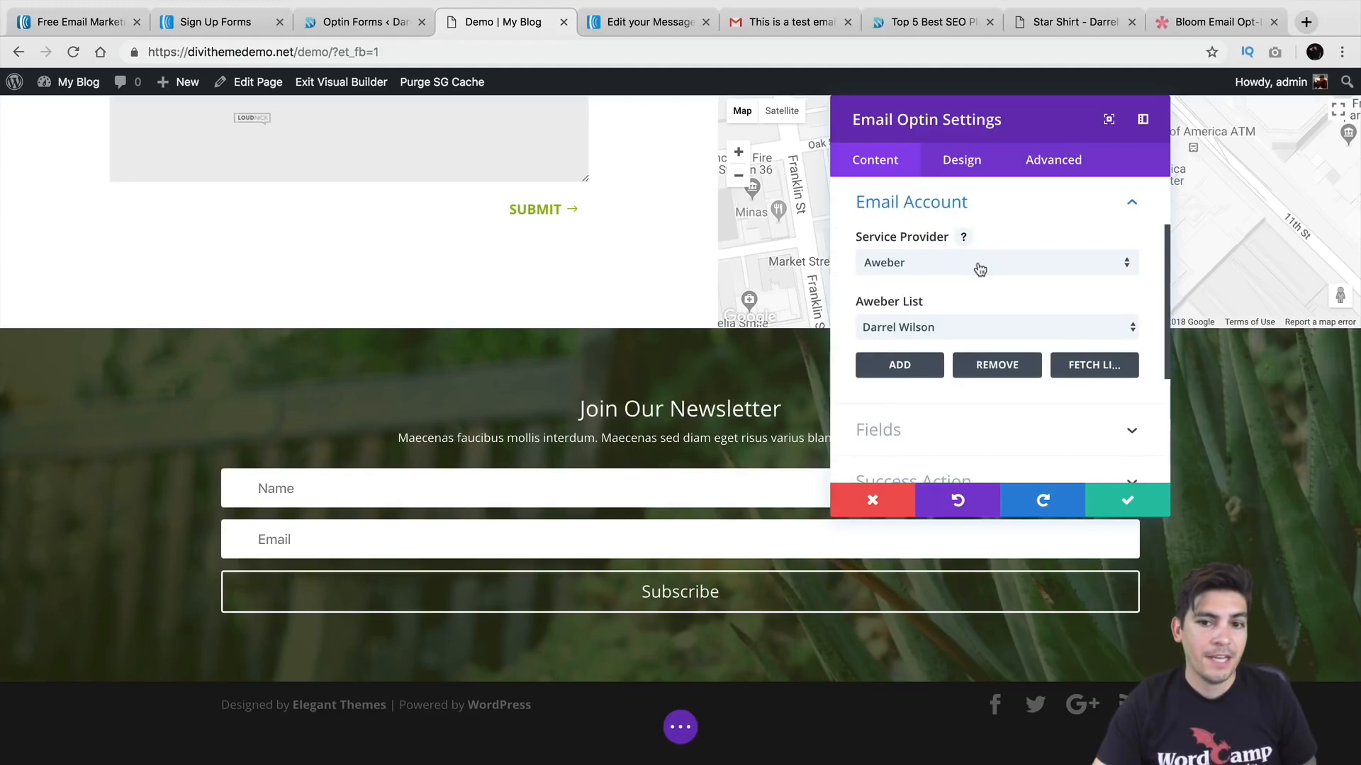
click(939, 263)
scroll(946, 411, down, 3)
scroll(951, 425, up, 3)
click(951, 309)
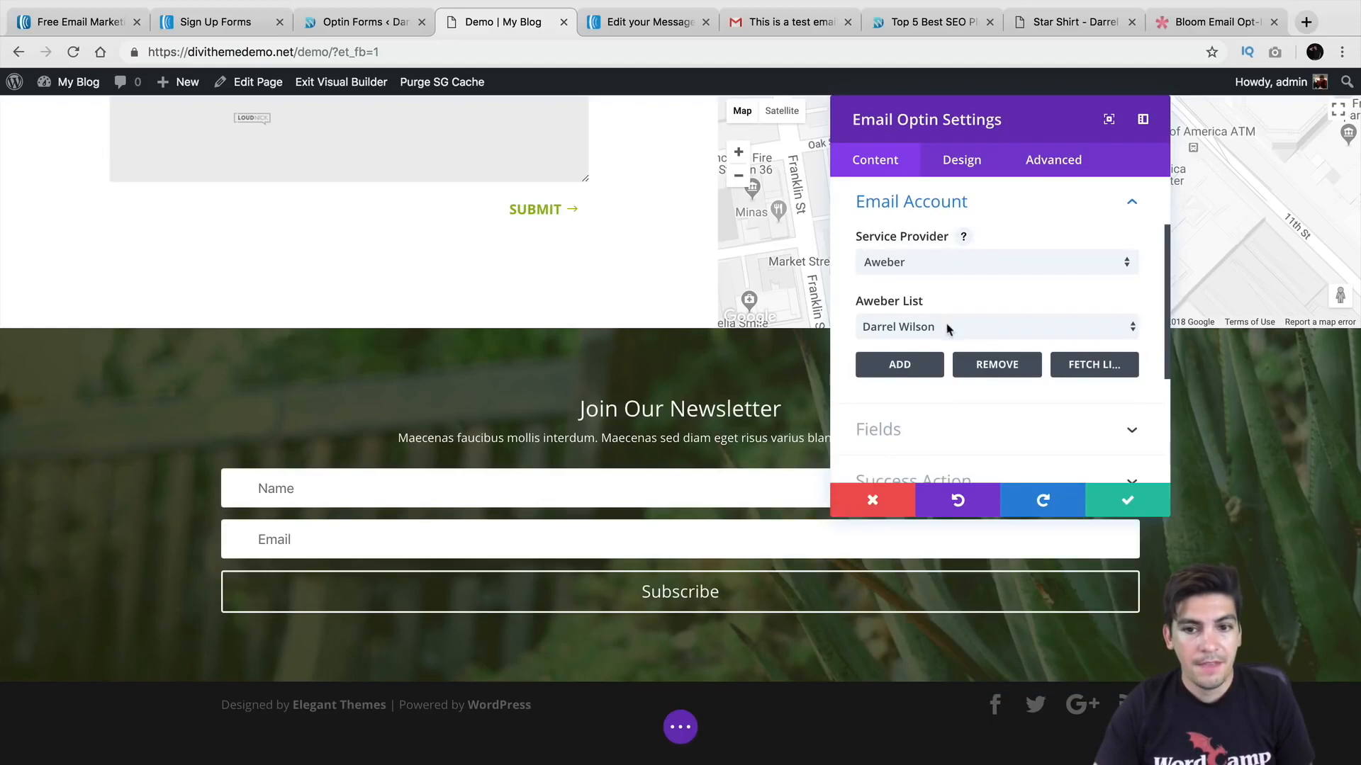
click(949, 326)
click(949, 328)
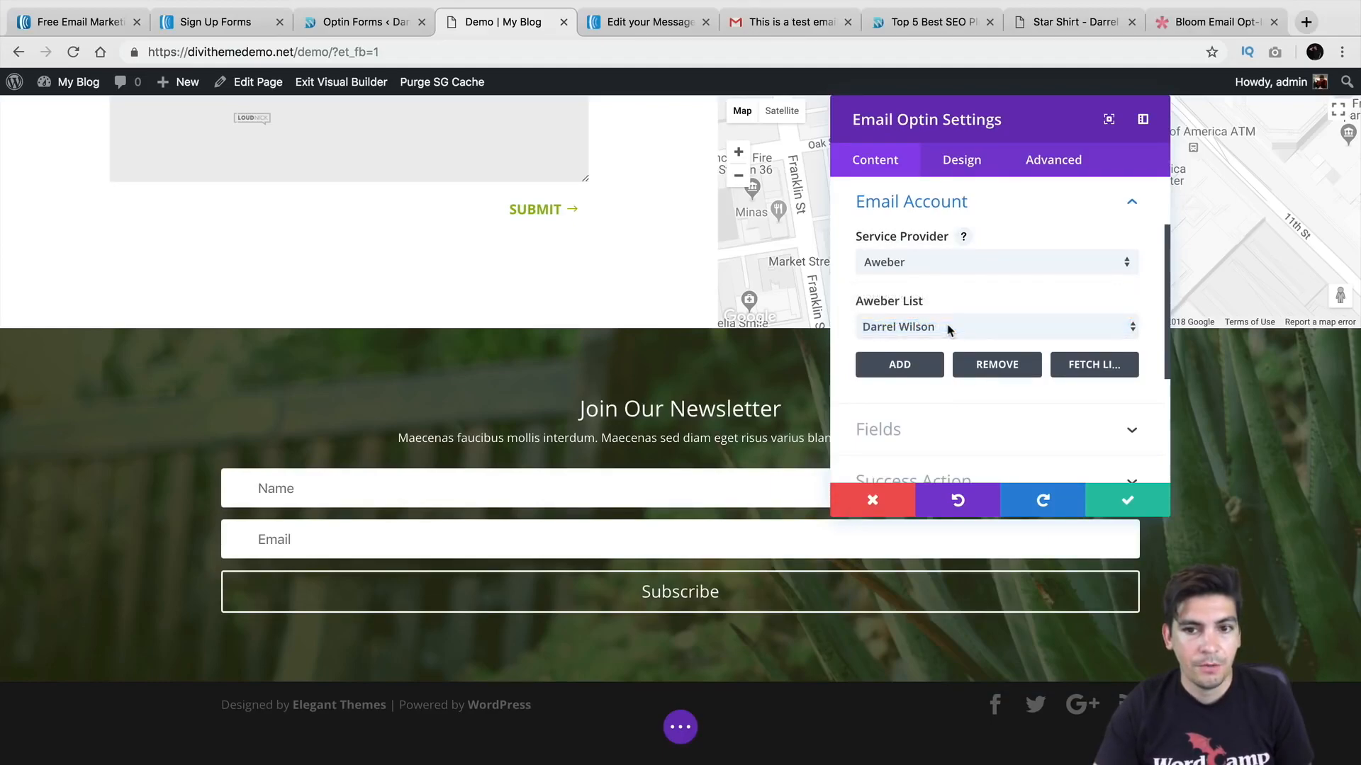
Step: Fetch the AWeber lists, select the newly fetched list, and save the Email Optin module
click(1092, 362)
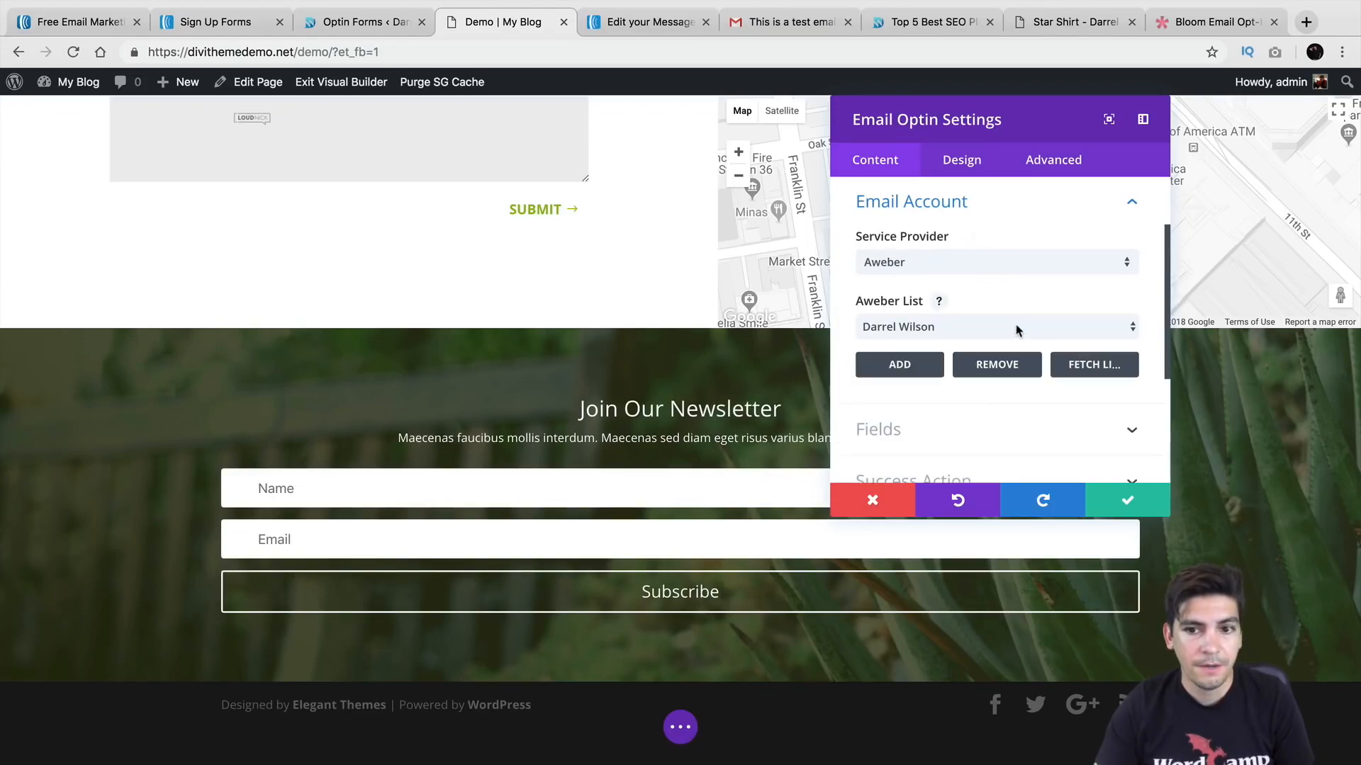
click(1019, 329)
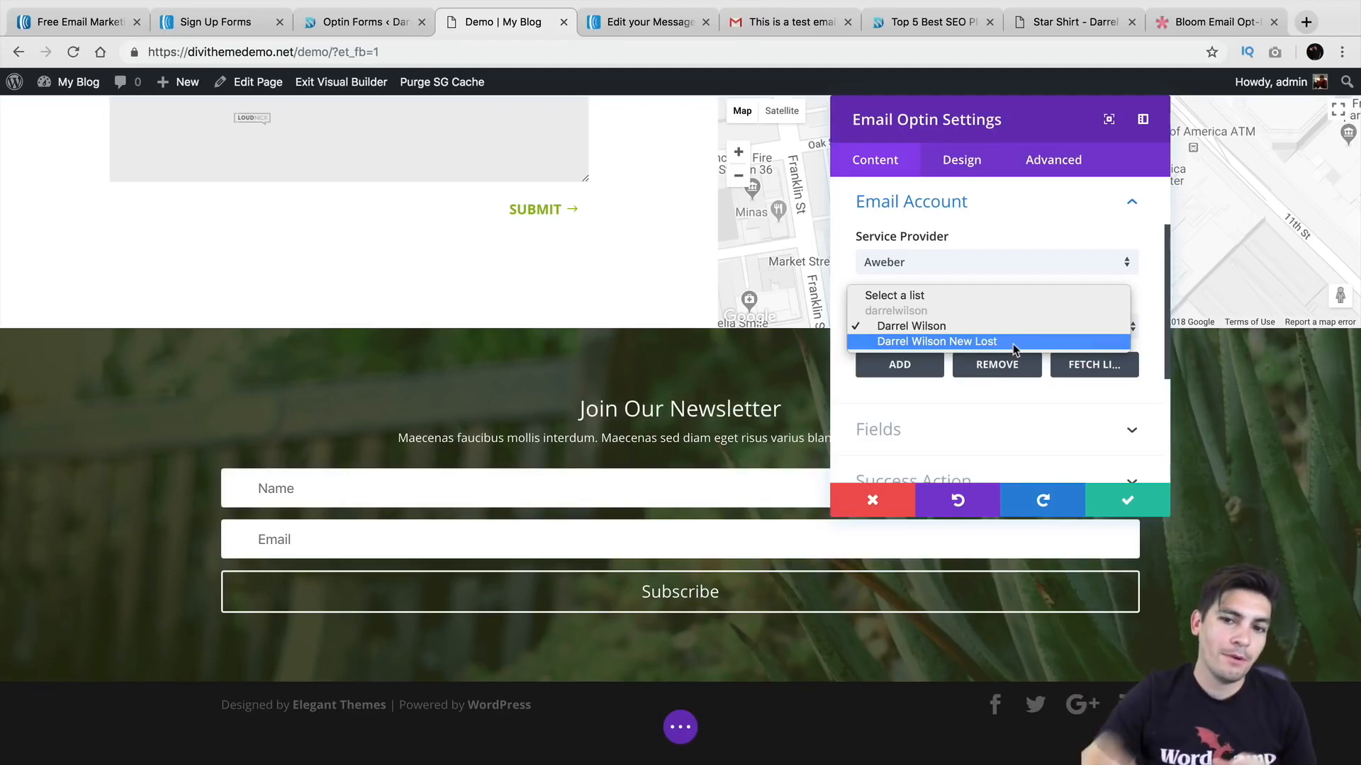
click(1012, 343)
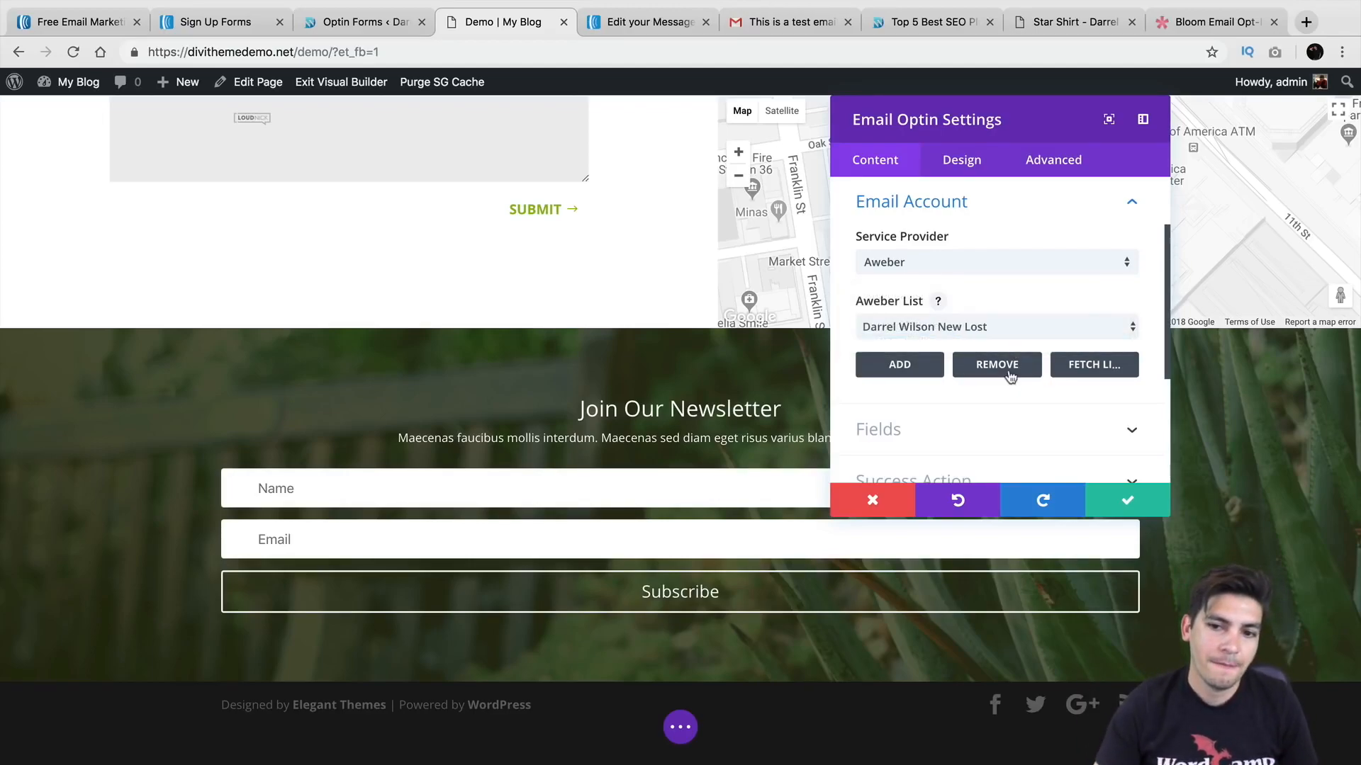
click(1109, 500)
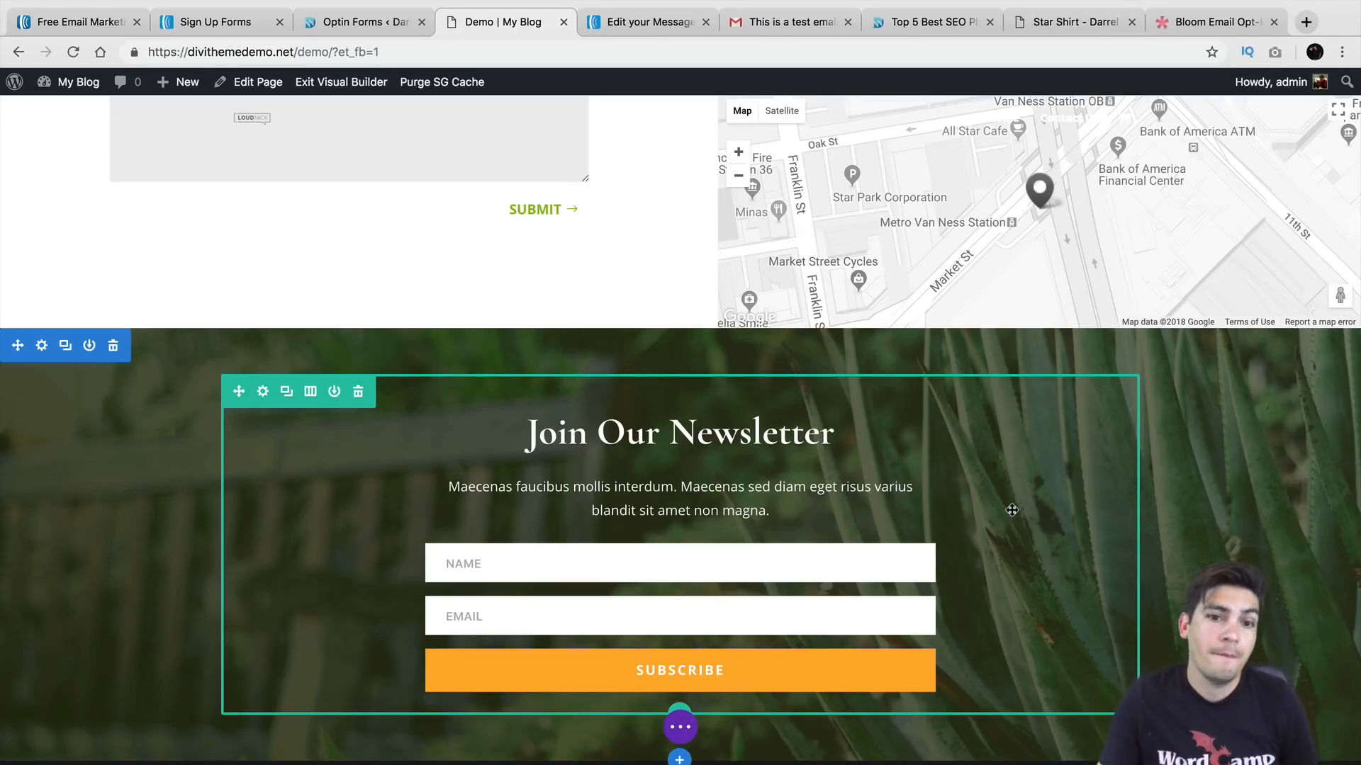
Step: Go from the Bloom opt-ins page to the live site's Blog page
click(354, 20)
mouse_move(106, 83)
click(108, 114)
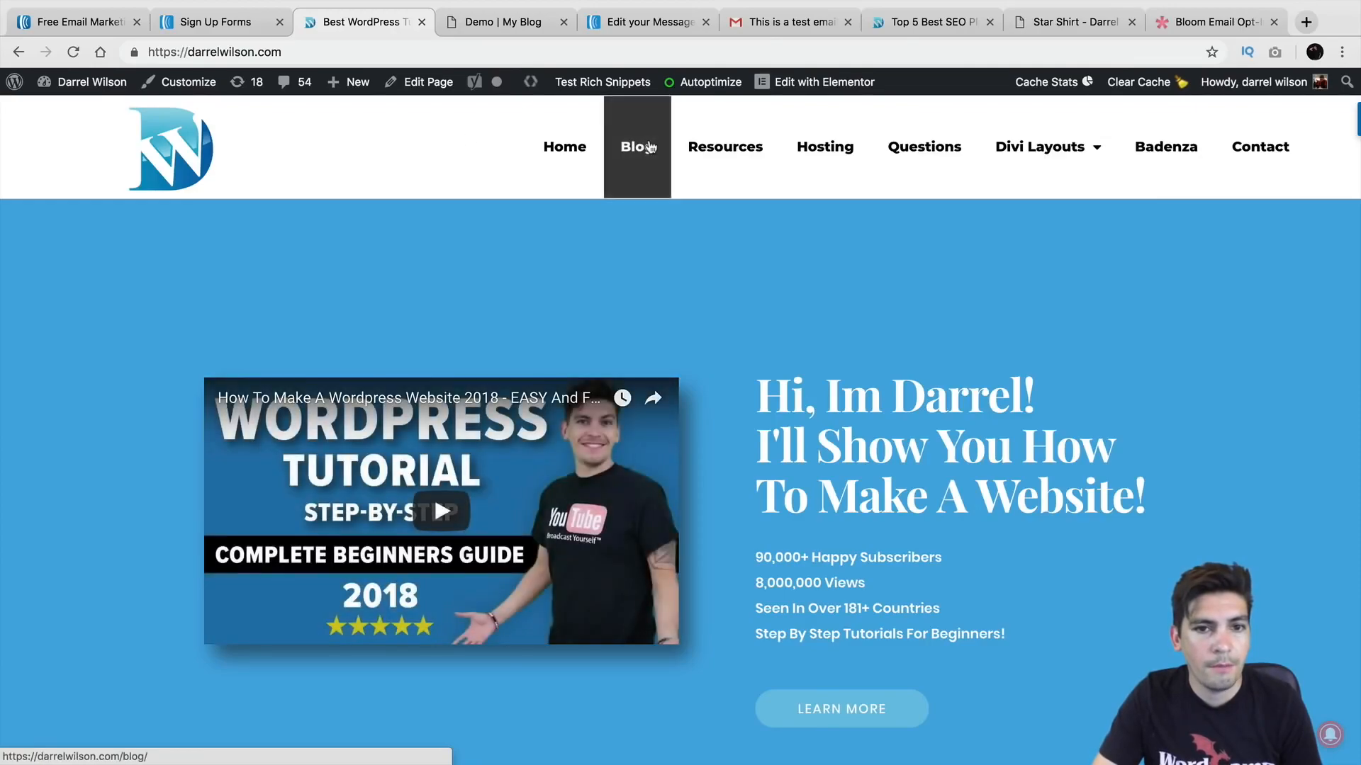
click(649, 148)
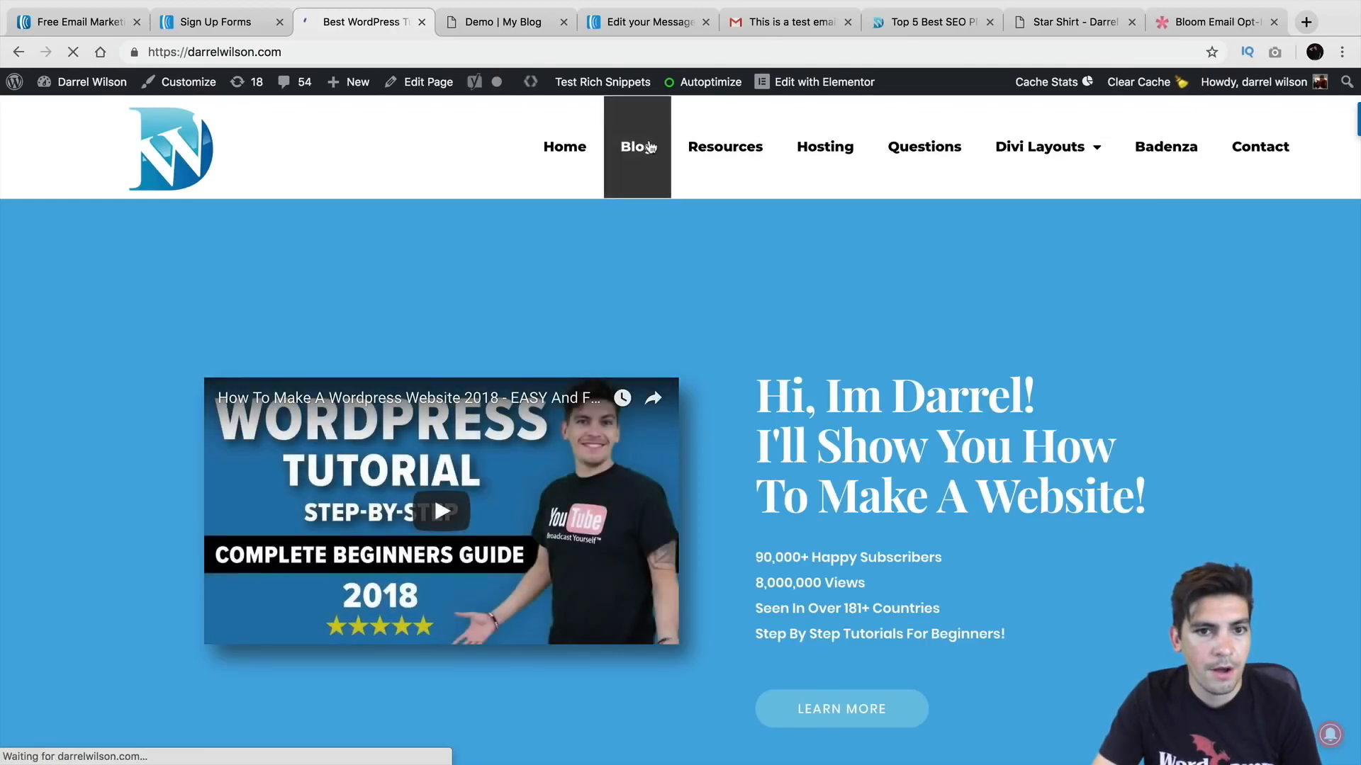
scroll(653, 312, down, 4)
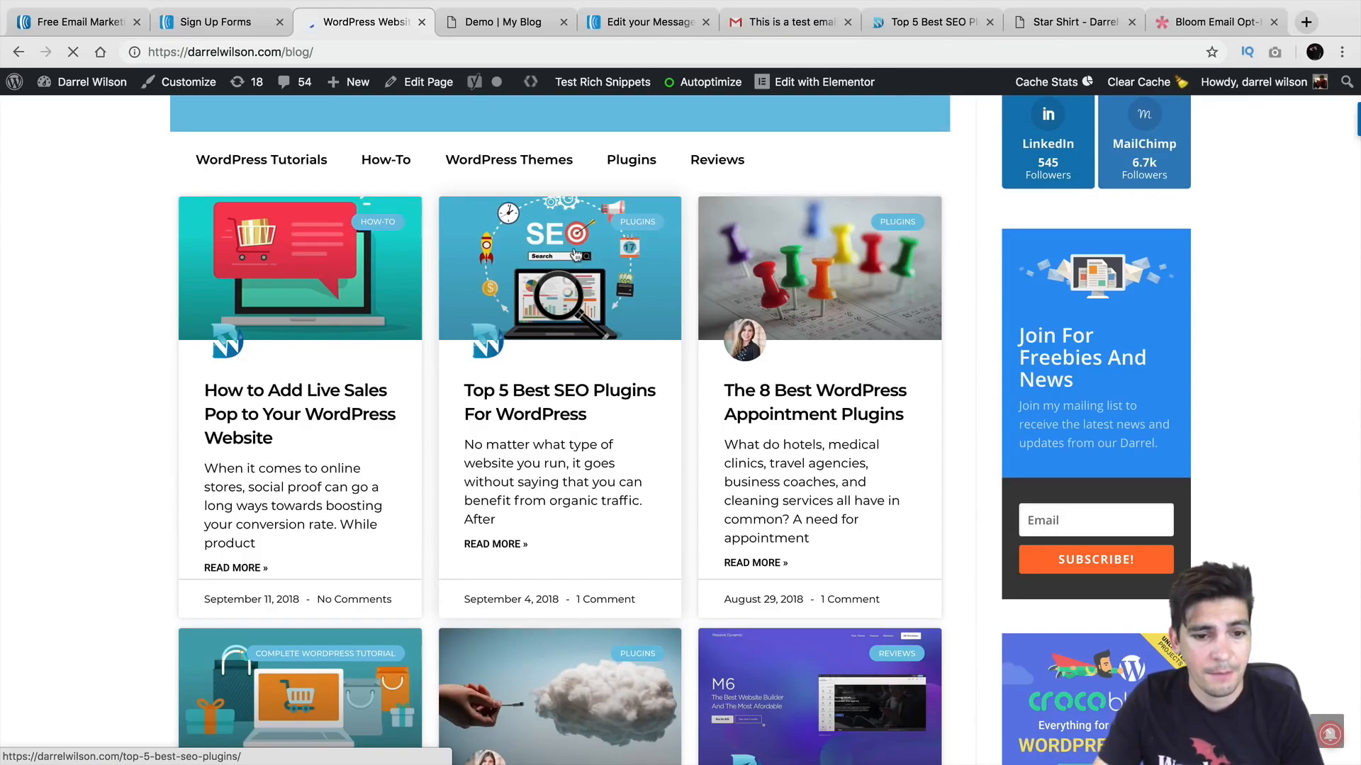
Step: Open the 'Top 5 Best SEO Plugins For WordPress' post and edit it with Elementor
click(575, 254)
scroll(627, 401, down, 1)
scroll(626, 401, down, 20)
scroll(627, 394, down, 20)
scroll(624, 384, down, 10)
scroll(624, 382, up, 4)
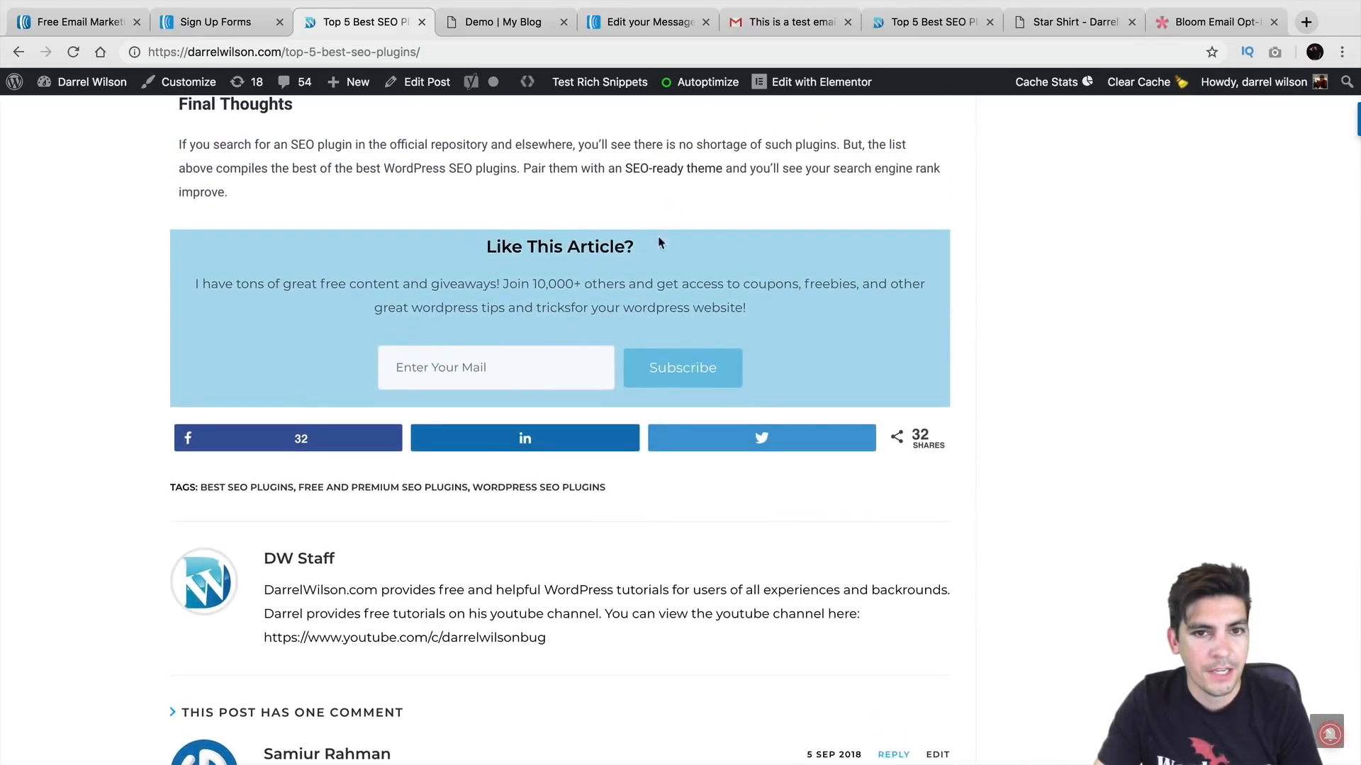
click(797, 84)
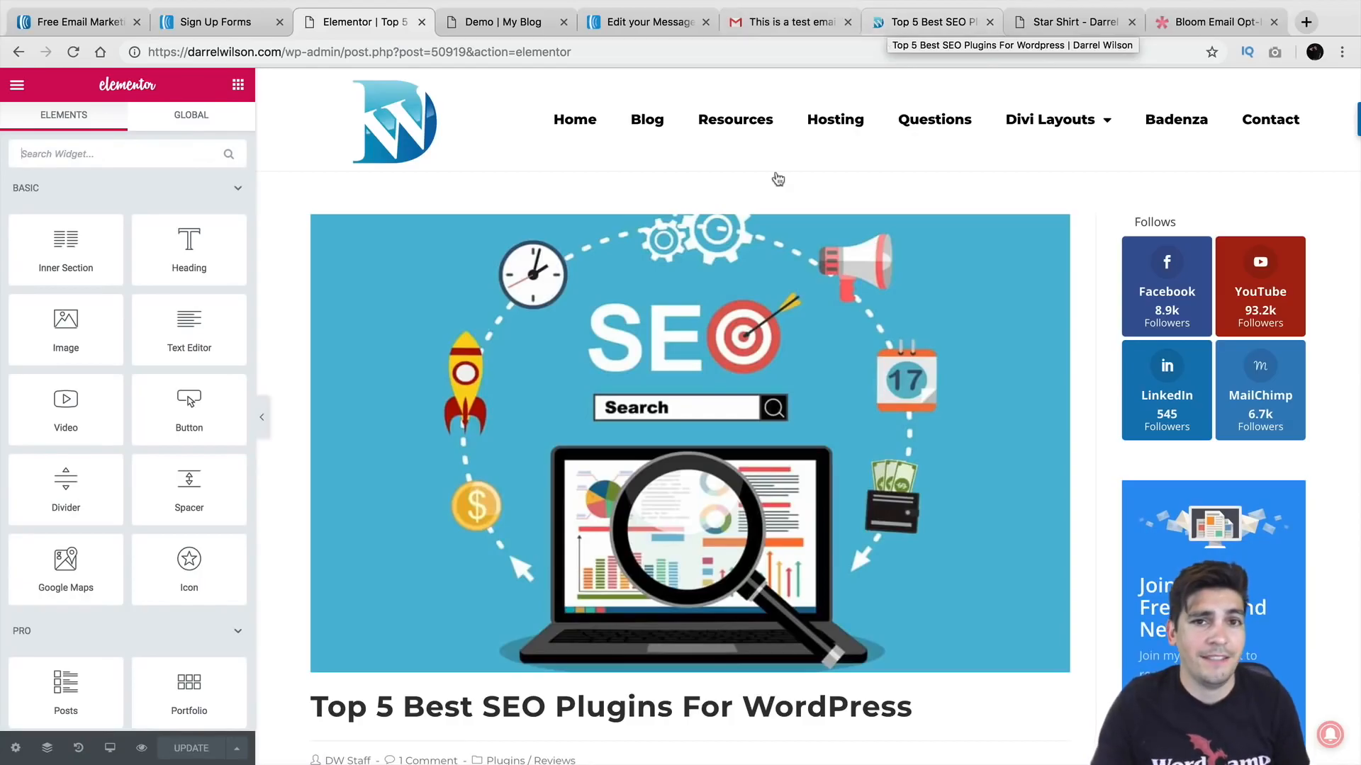
Step: Inspect the Like This Article? Subscribe widget, heading and section settings, then return to AWeber's message editor
scroll(778, 311, down, 20)
scroll(777, 312, down, 20)
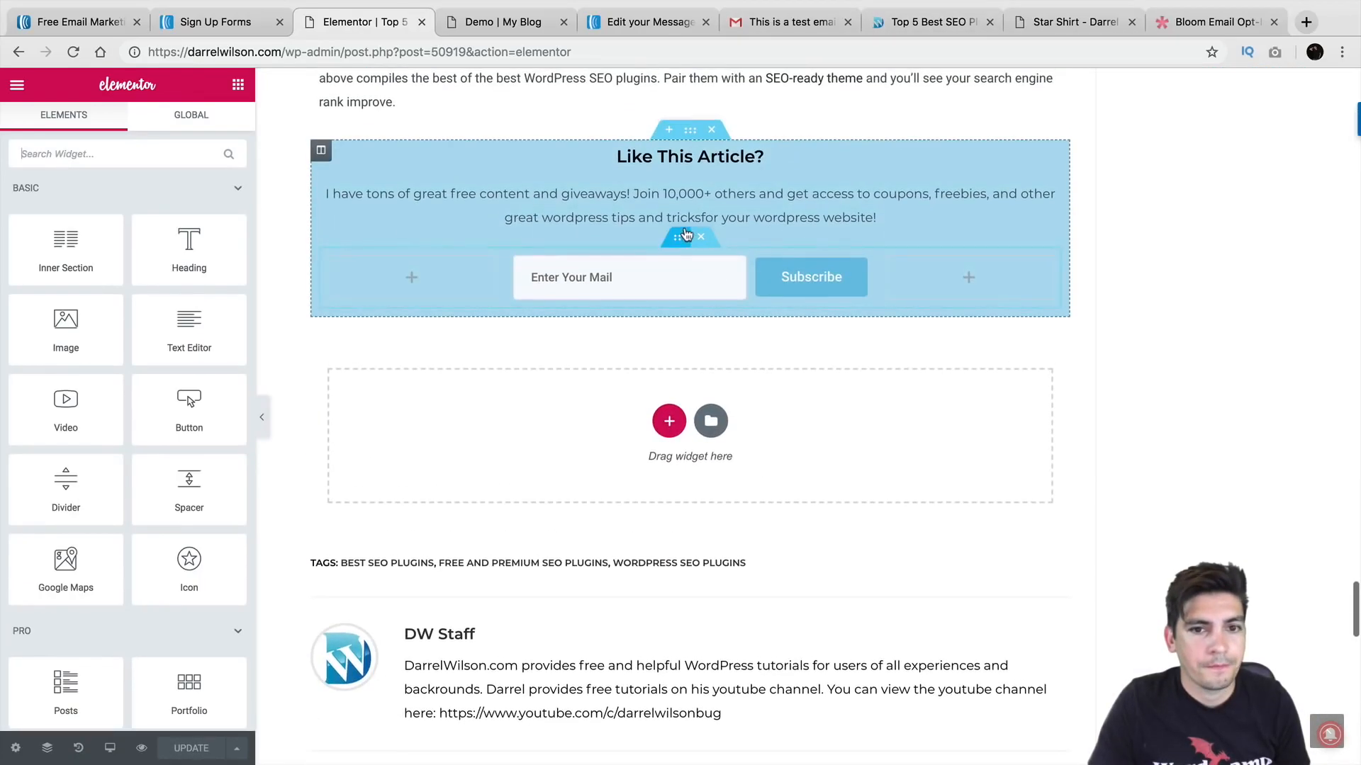
click(681, 260)
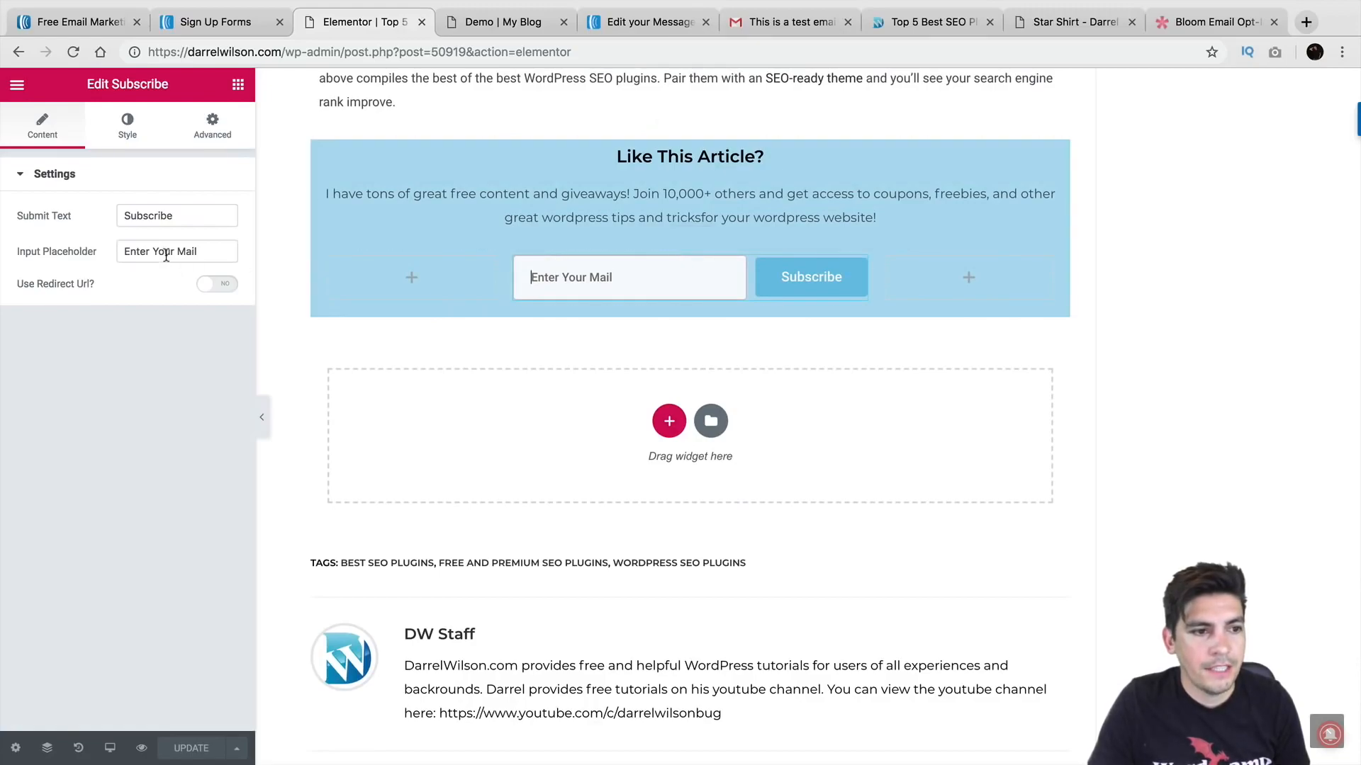
click(824, 277)
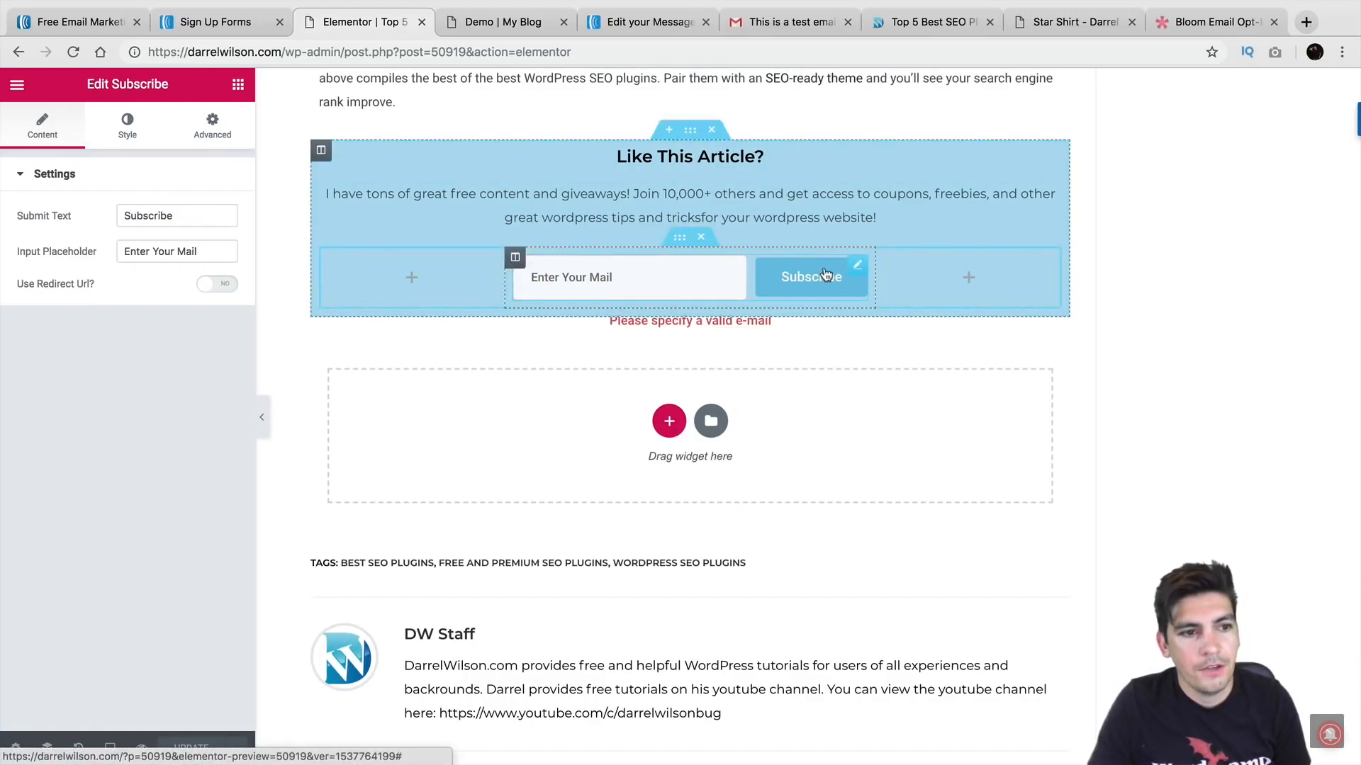
click(727, 157)
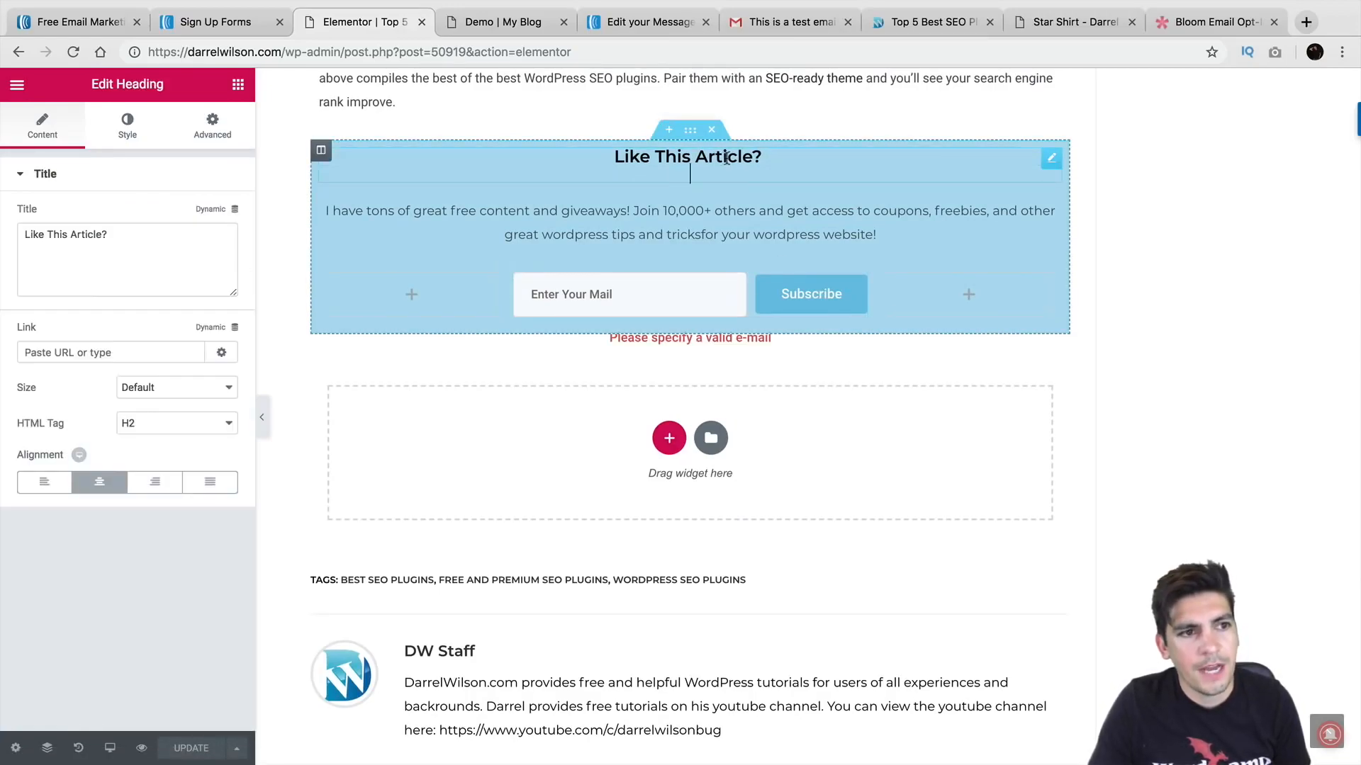
click(690, 132)
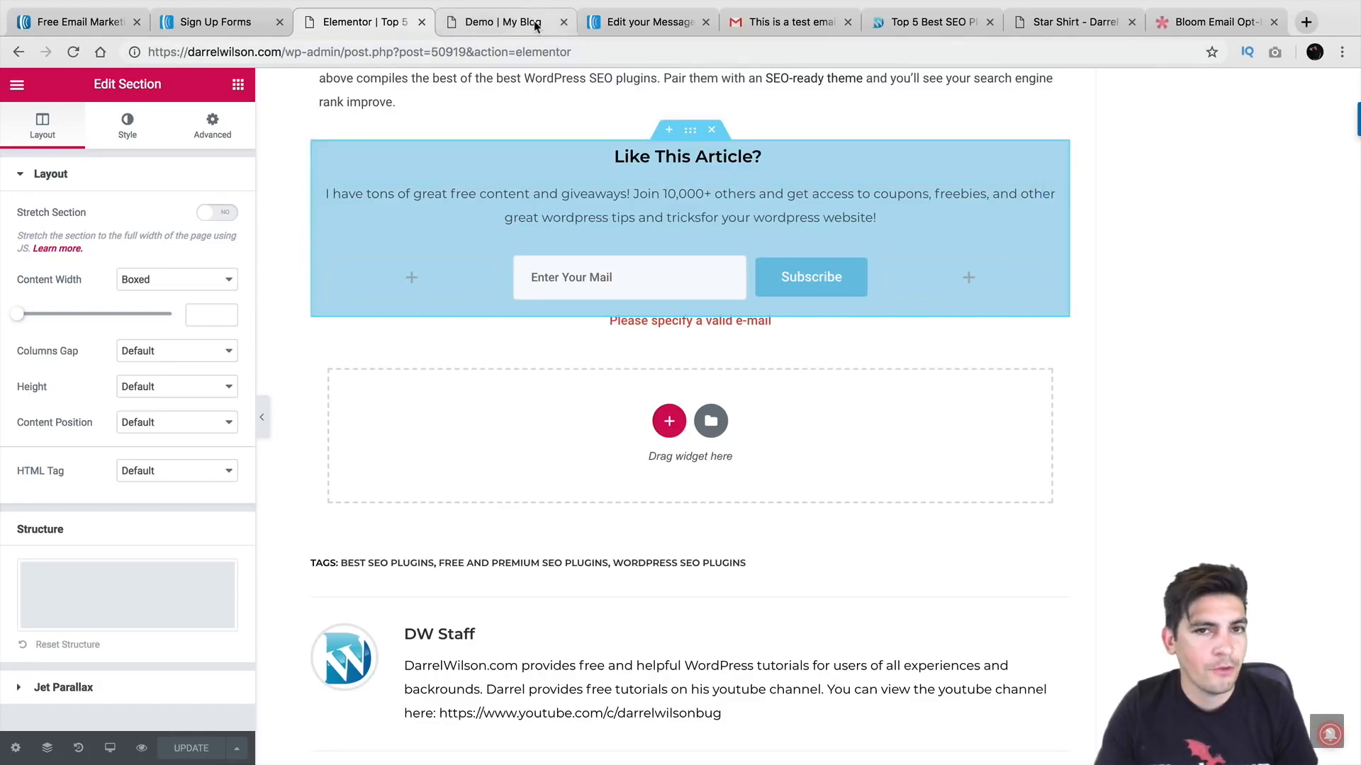
click(633, 25)
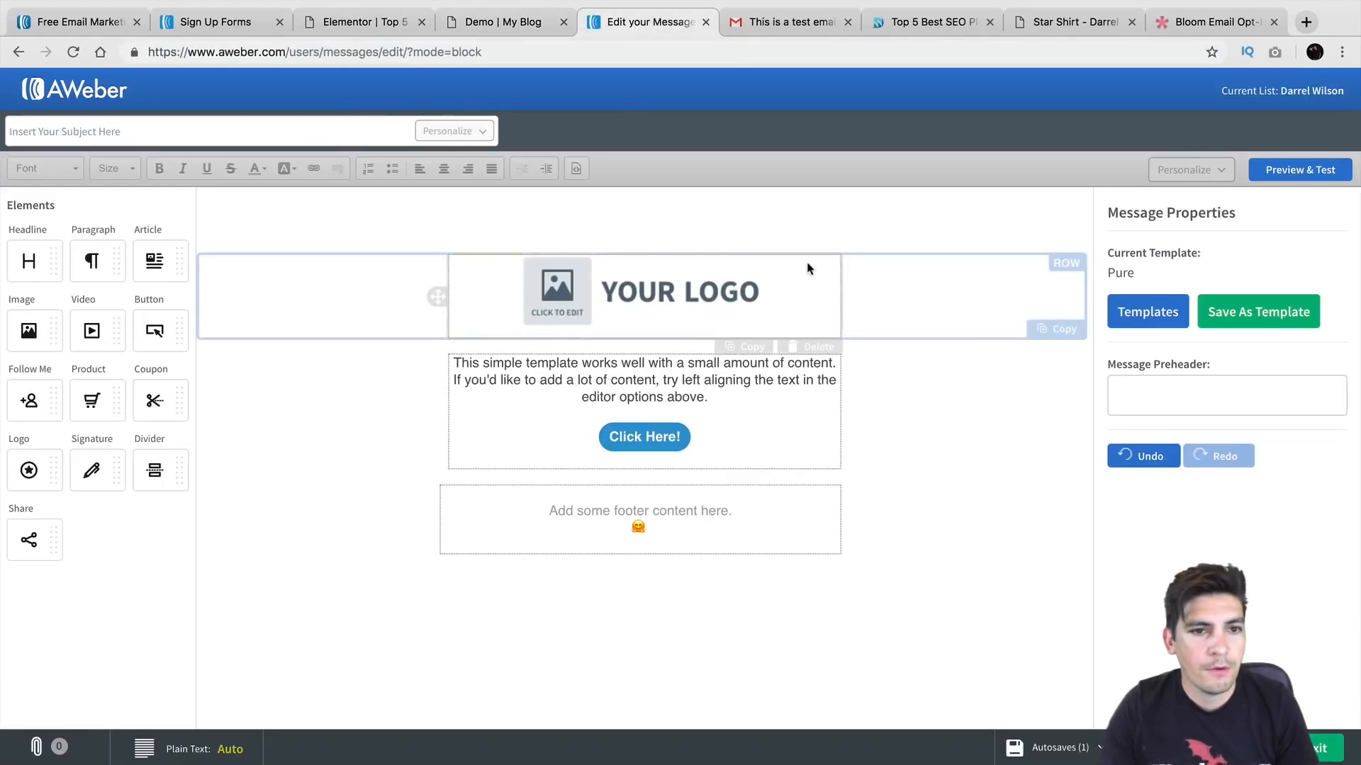
Step: Go from the AWeber account overview to Sign Up Forms and start a new sign-up form
click(95, 90)
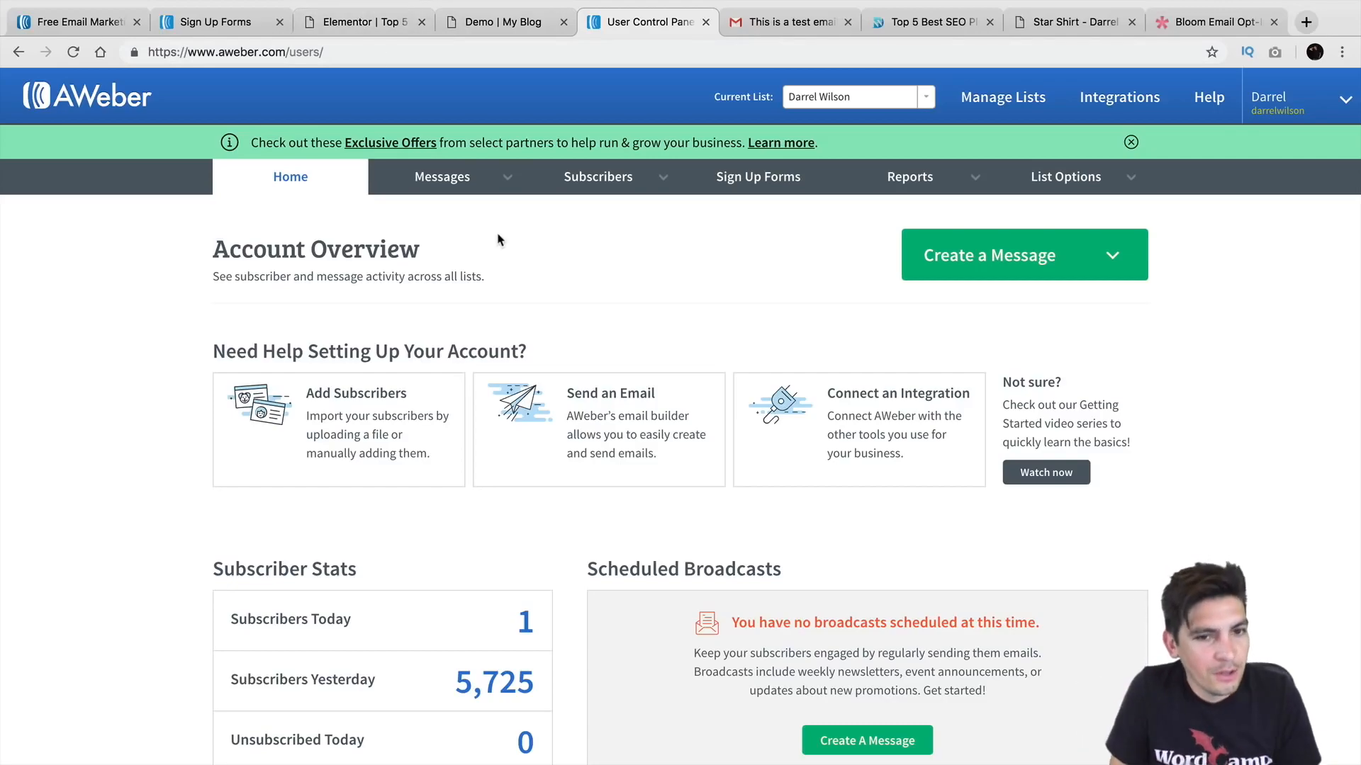
click(757, 178)
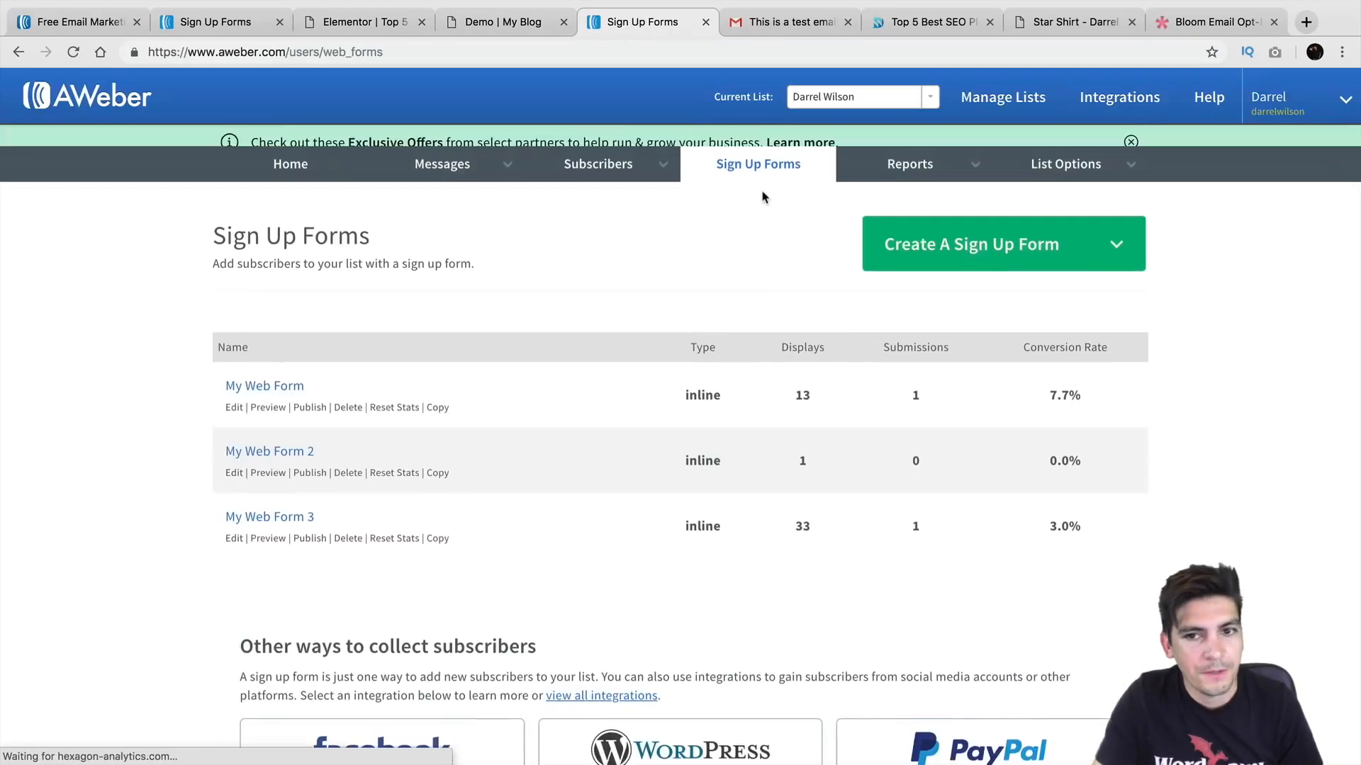
scroll(693, 348, down, 1)
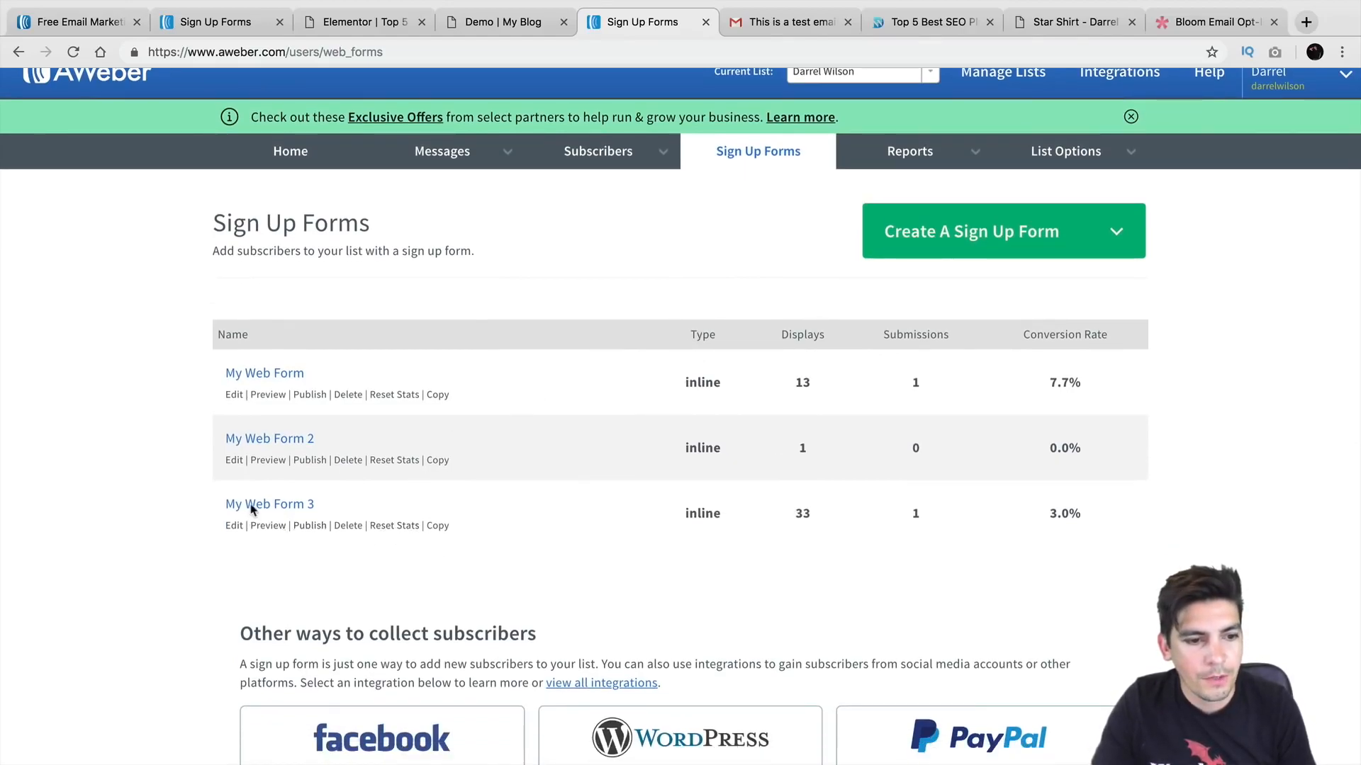
click(914, 233)
click(951, 275)
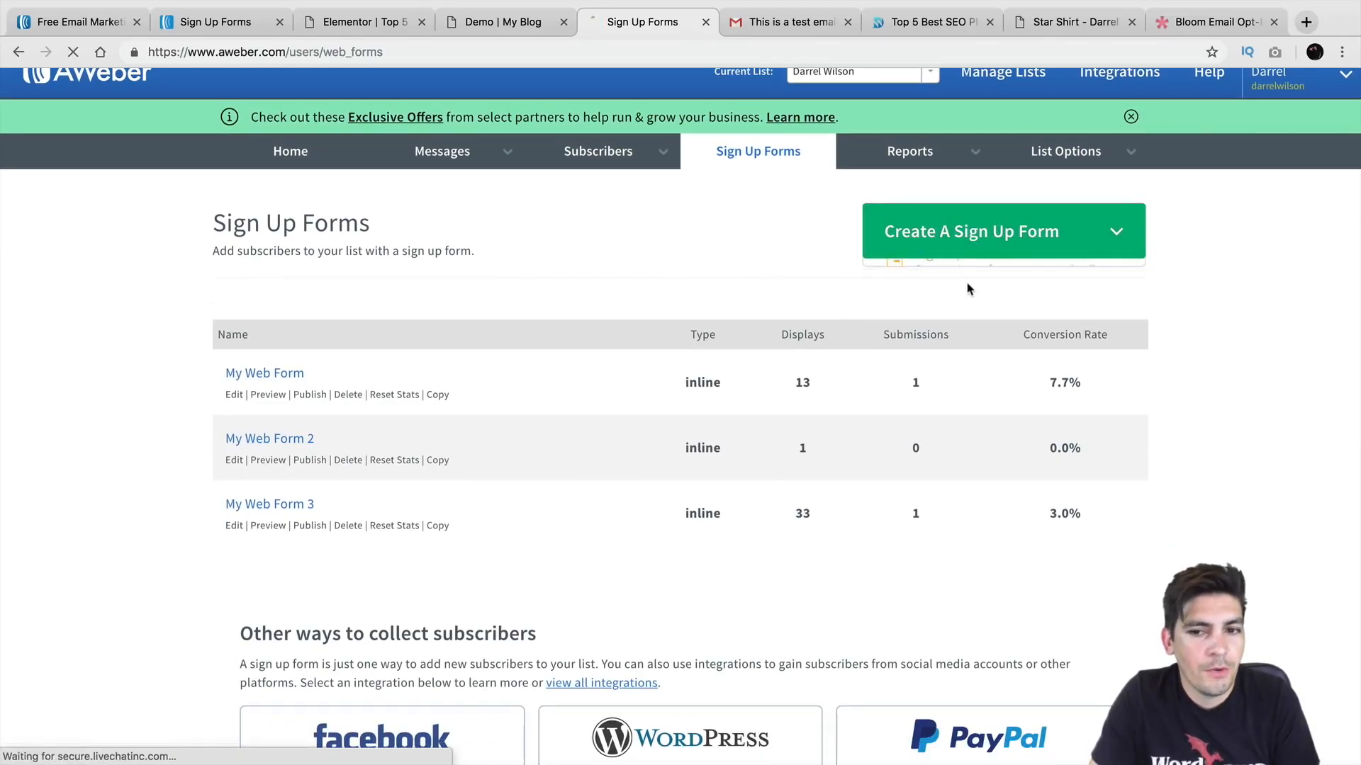
Step: Page through the template carousel, the saved-form templates and the Popular template category
scroll(551, 312, down, 2)
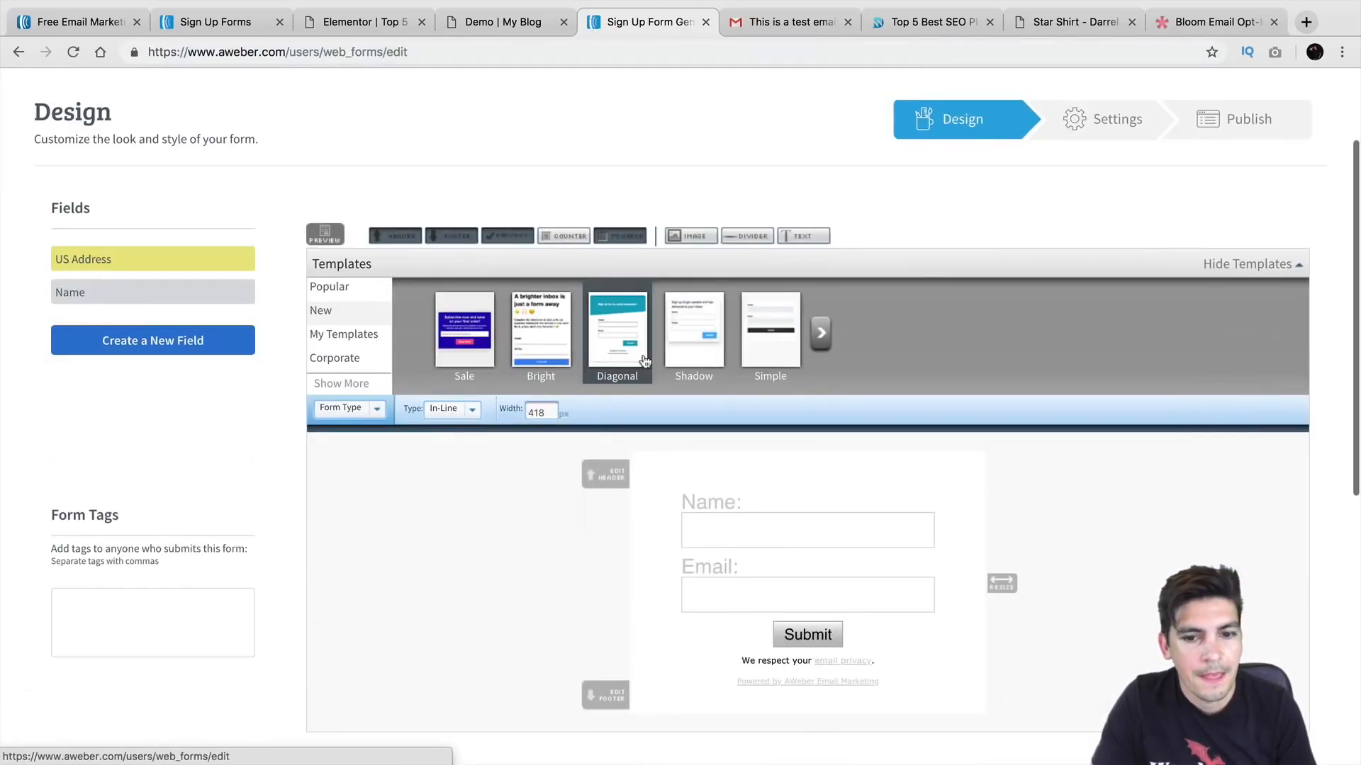
click(820, 333)
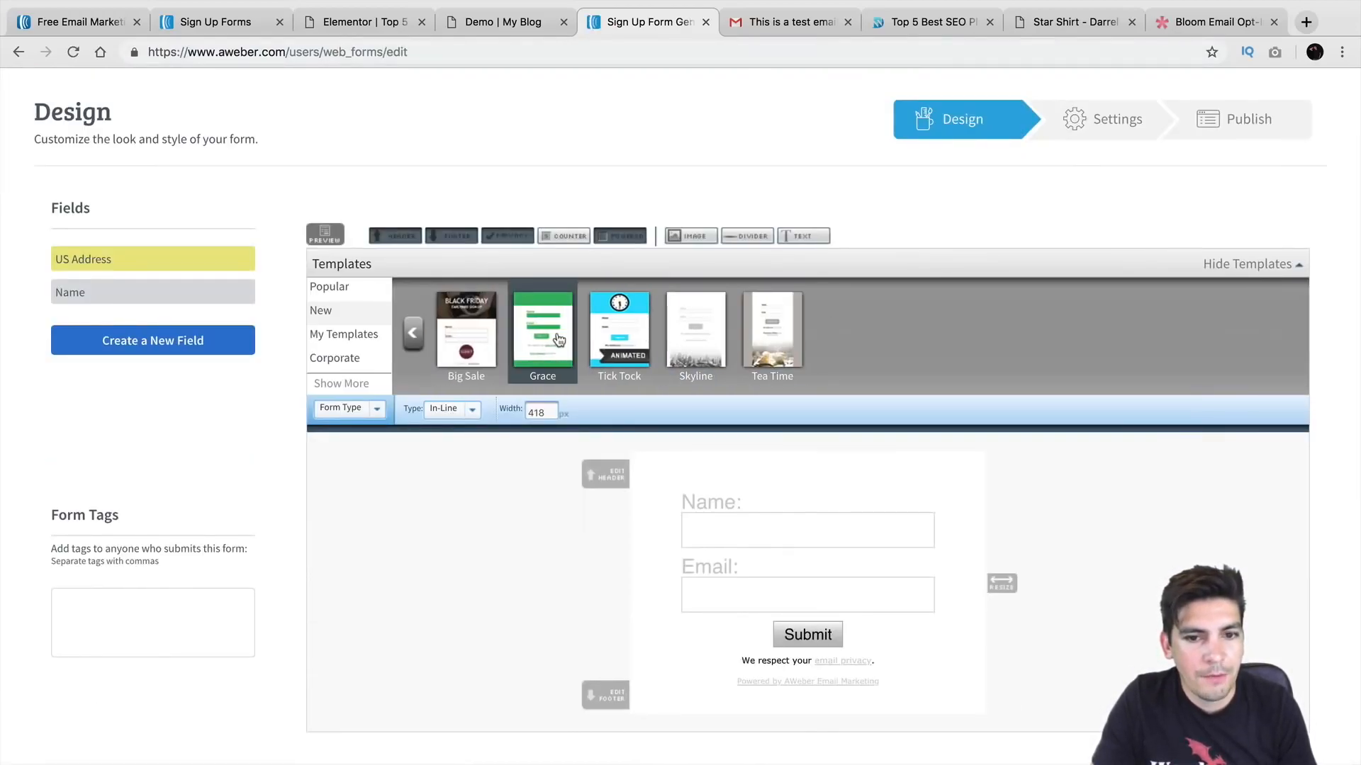
click(414, 337)
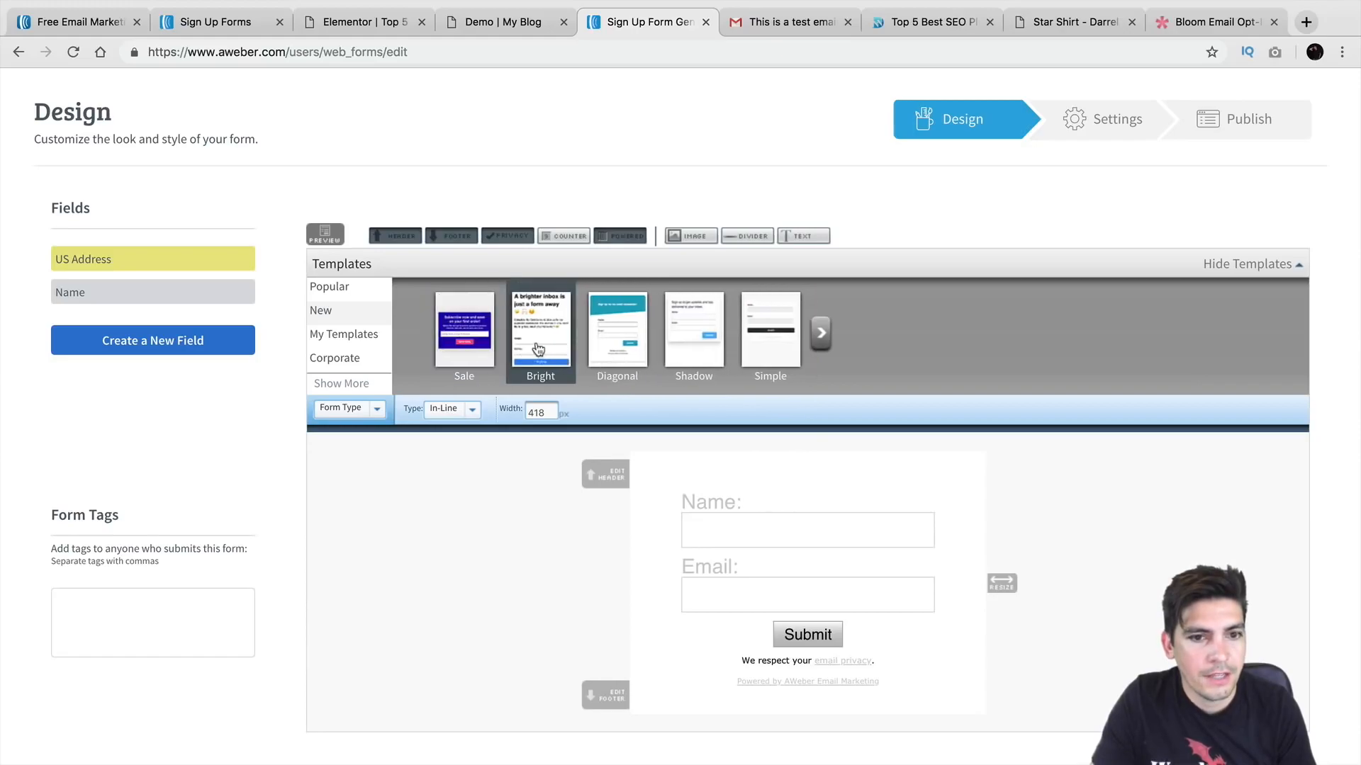
click(358, 333)
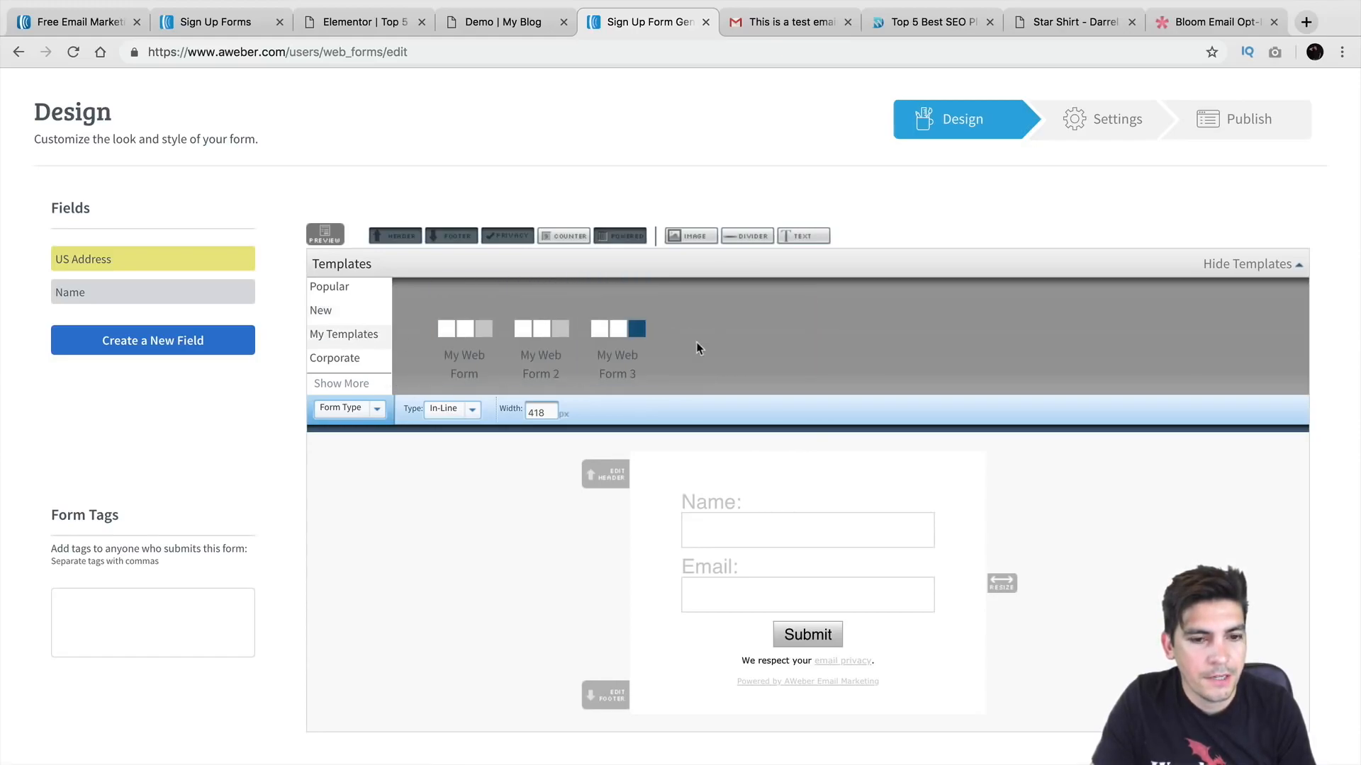
click(335, 289)
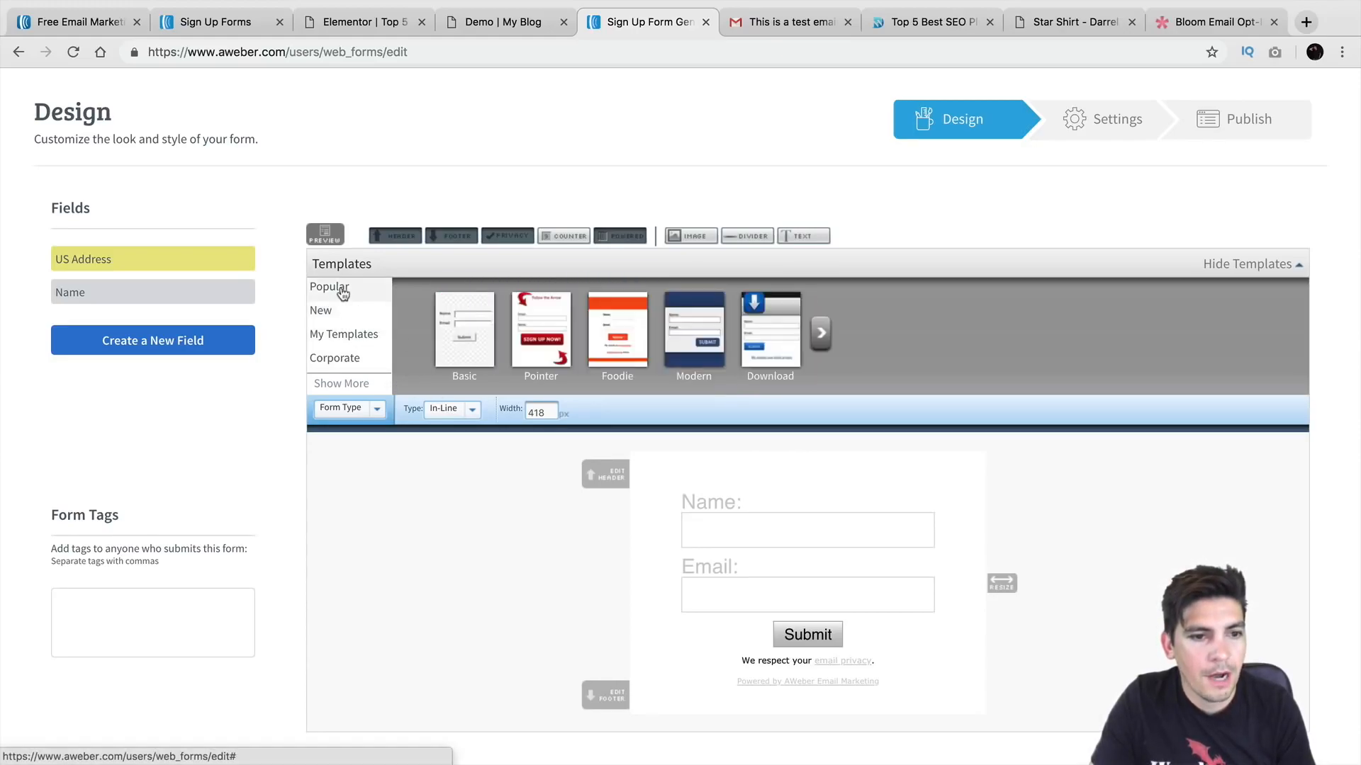
click(817, 331)
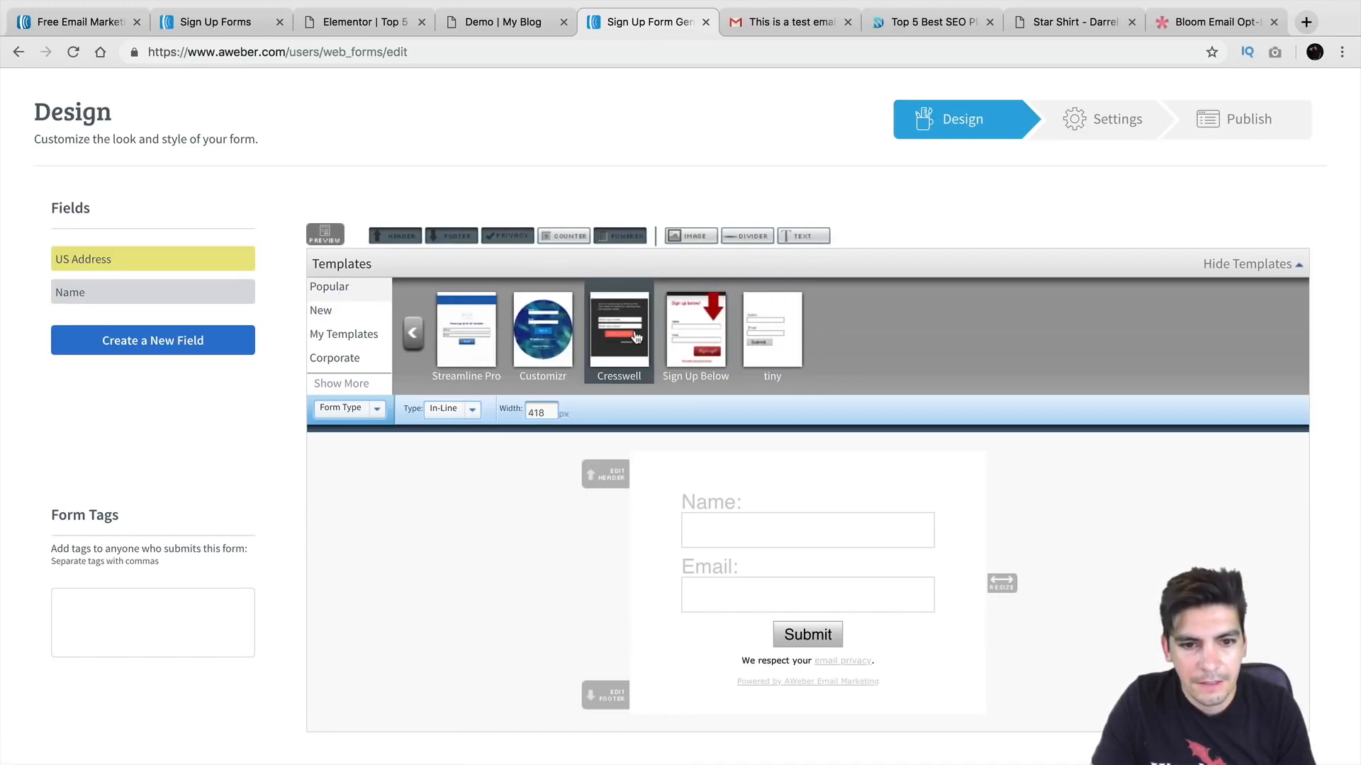
Step: Preview the Cresswell, Sign Up Below and tiny templates, then select Customizr
click(634, 339)
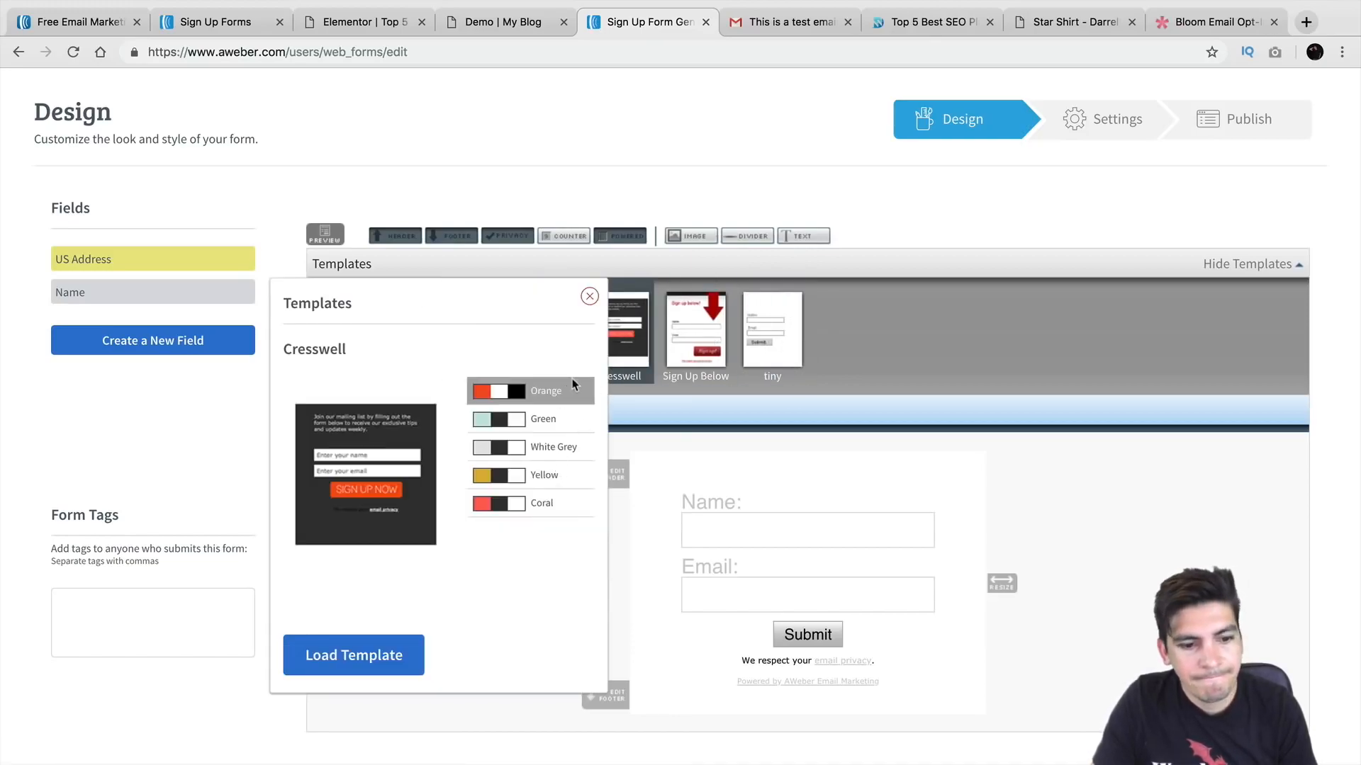
click(694, 333)
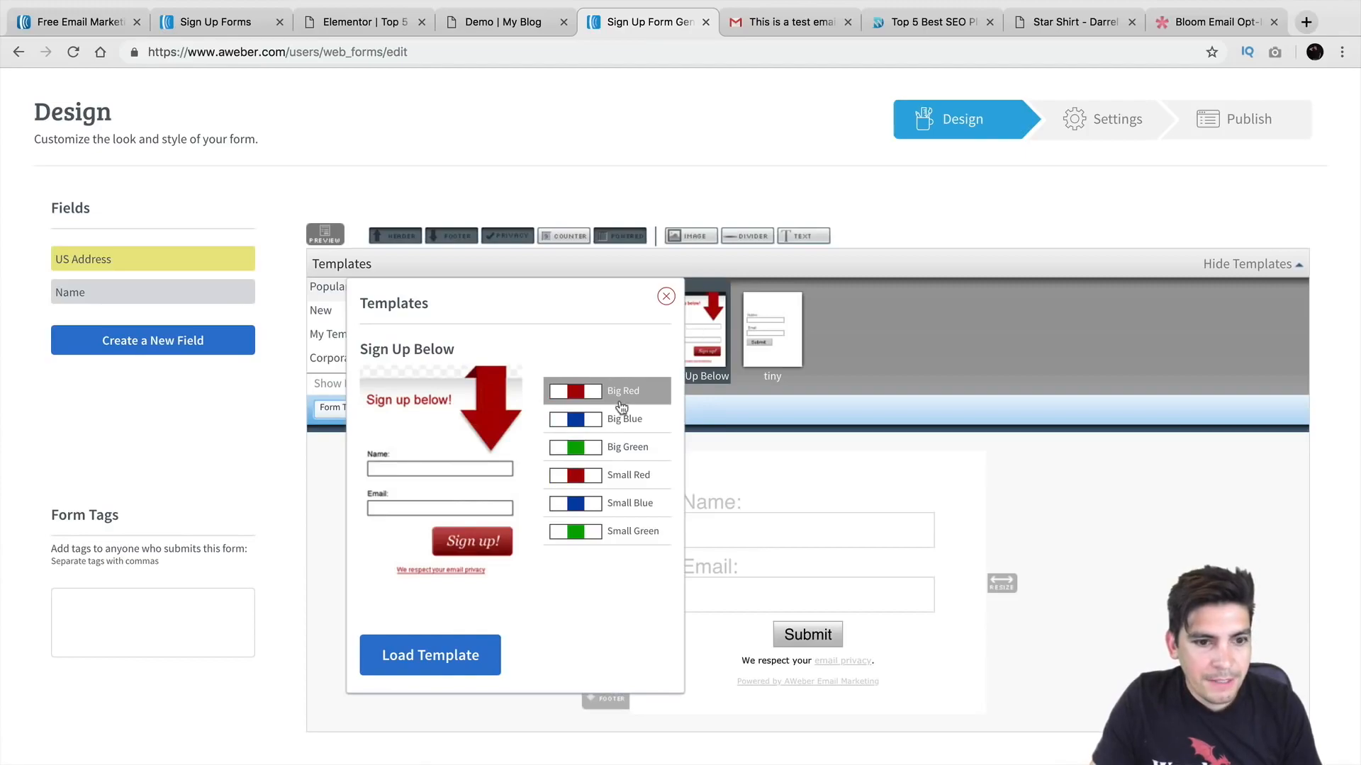
click(764, 321)
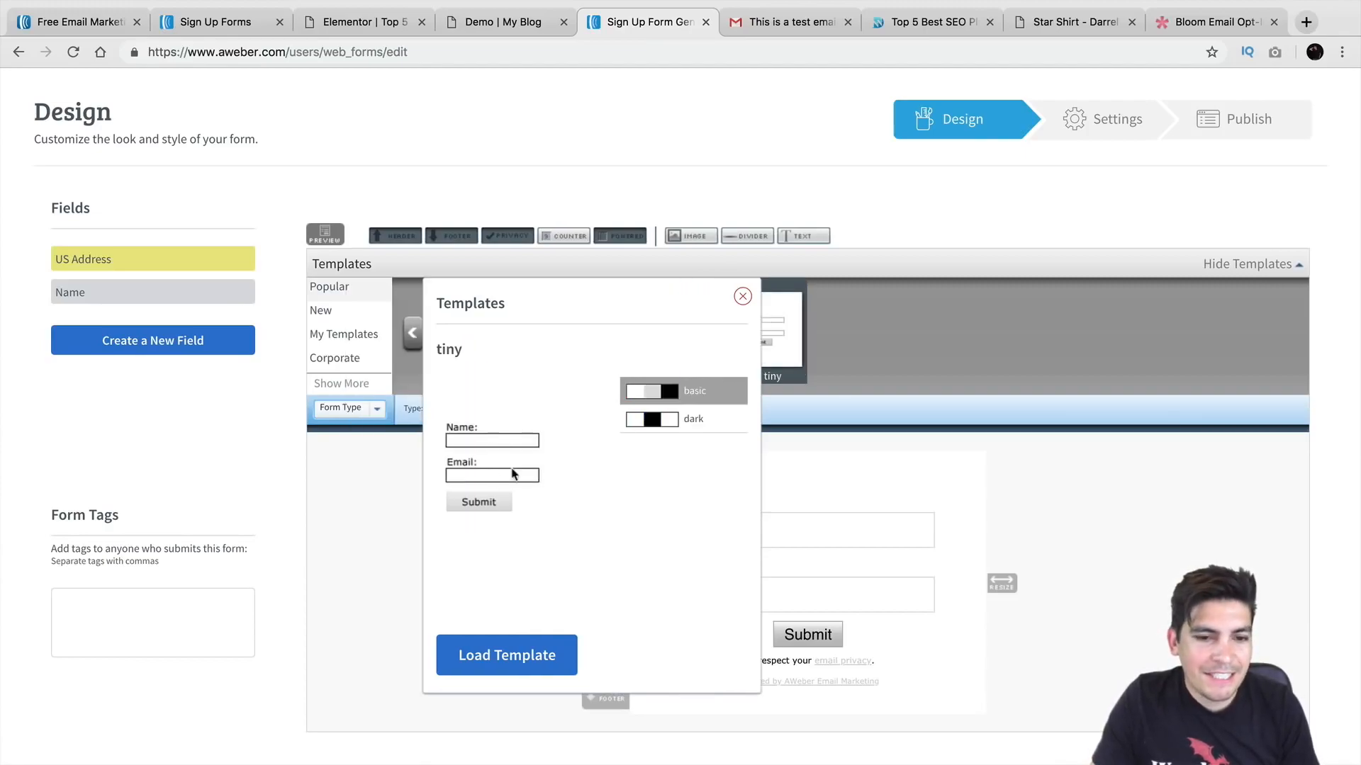
click(743, 297)
click(539, 315)
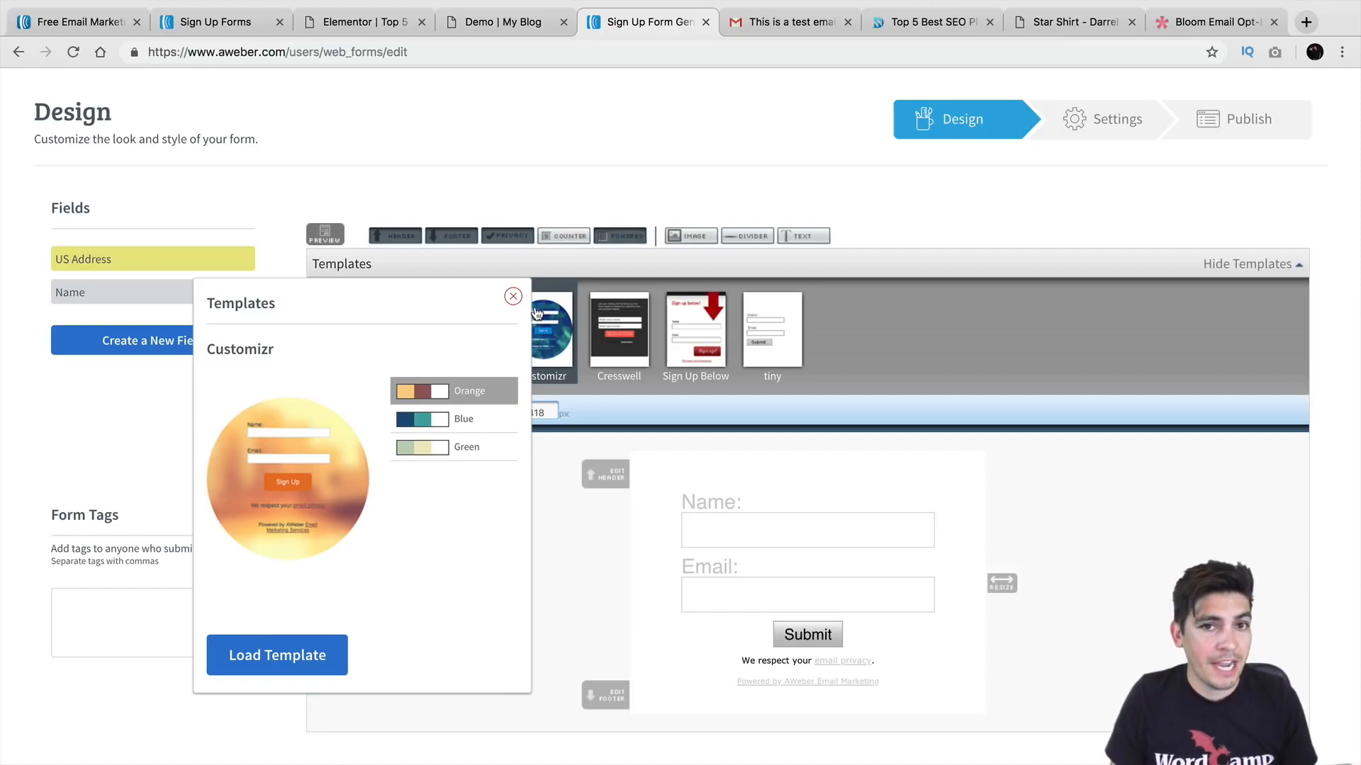
Step: Look over the Bloom opt-in examples page on Elegant Themes, then come back to the designer
click(1163, 22)
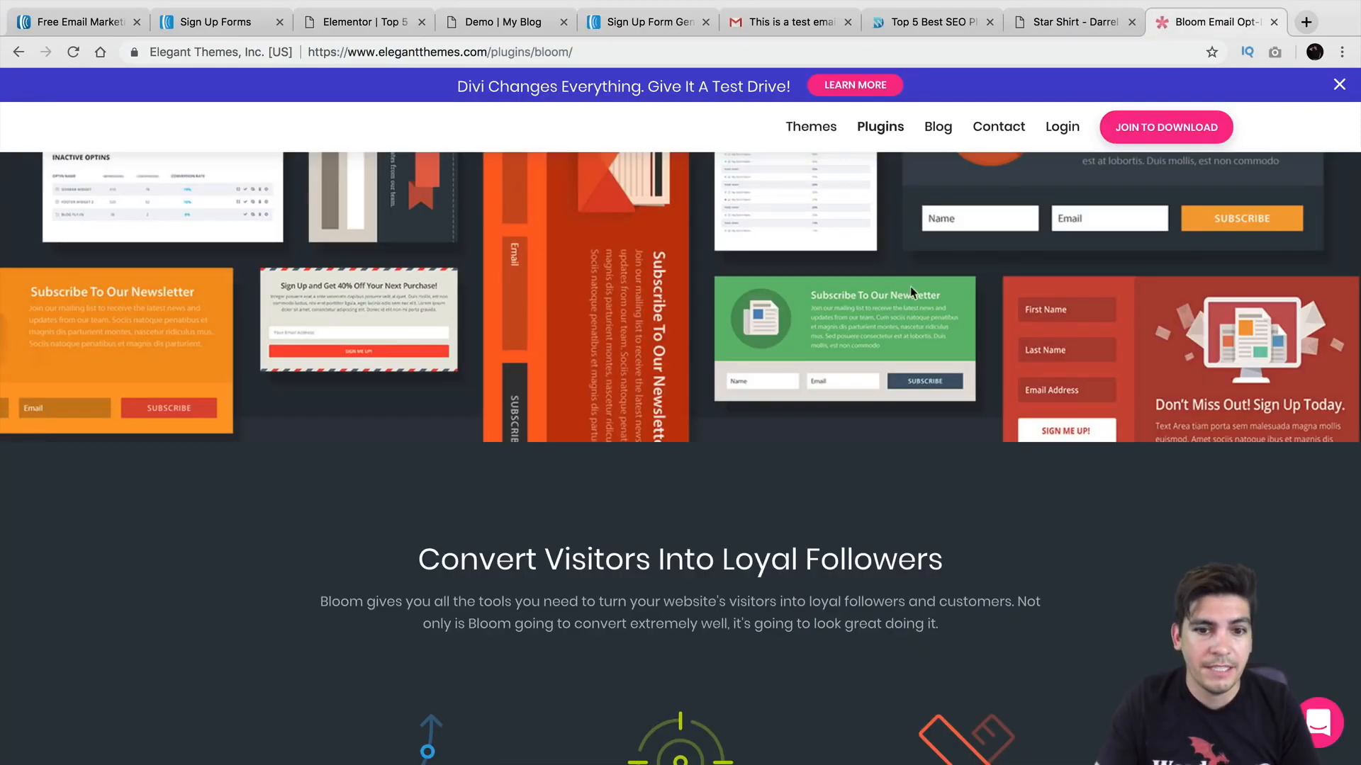
scroll(920, 269, up, 6)
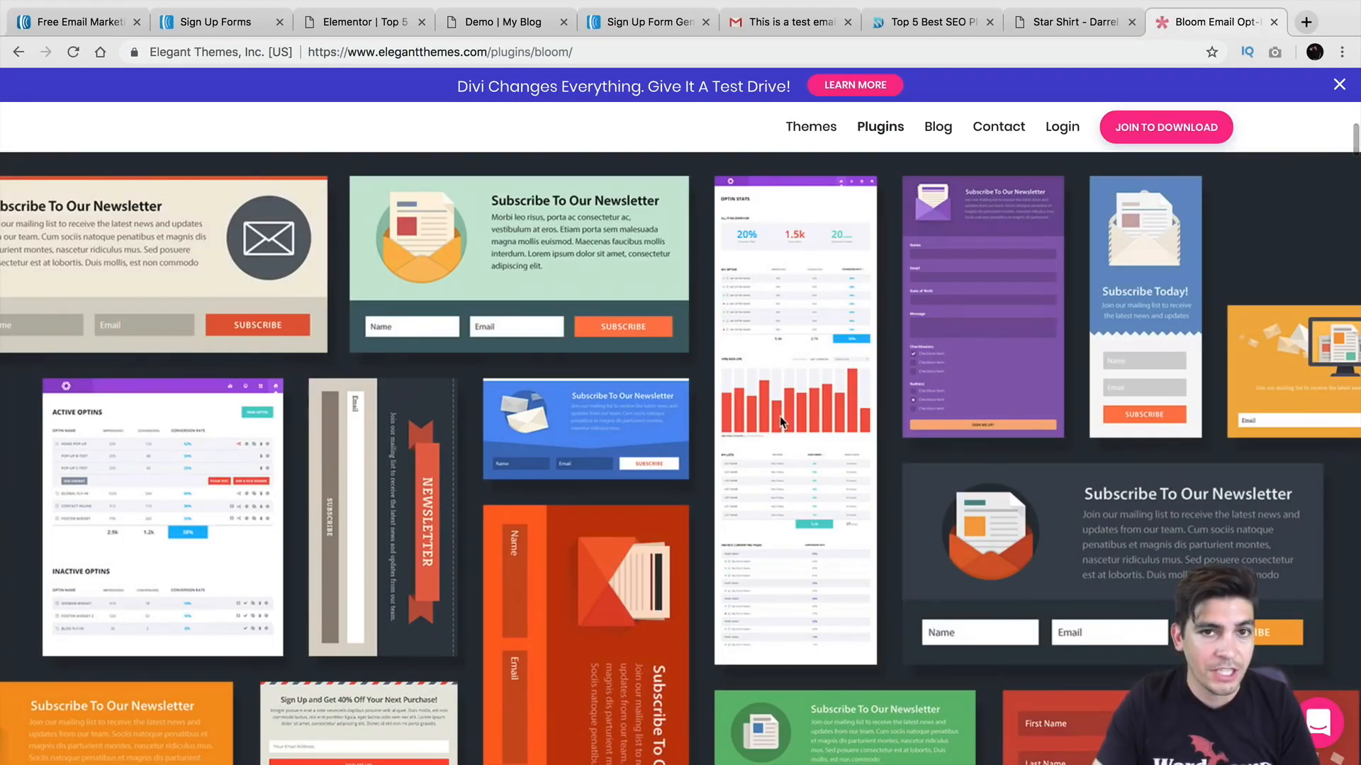
click(642, 24)
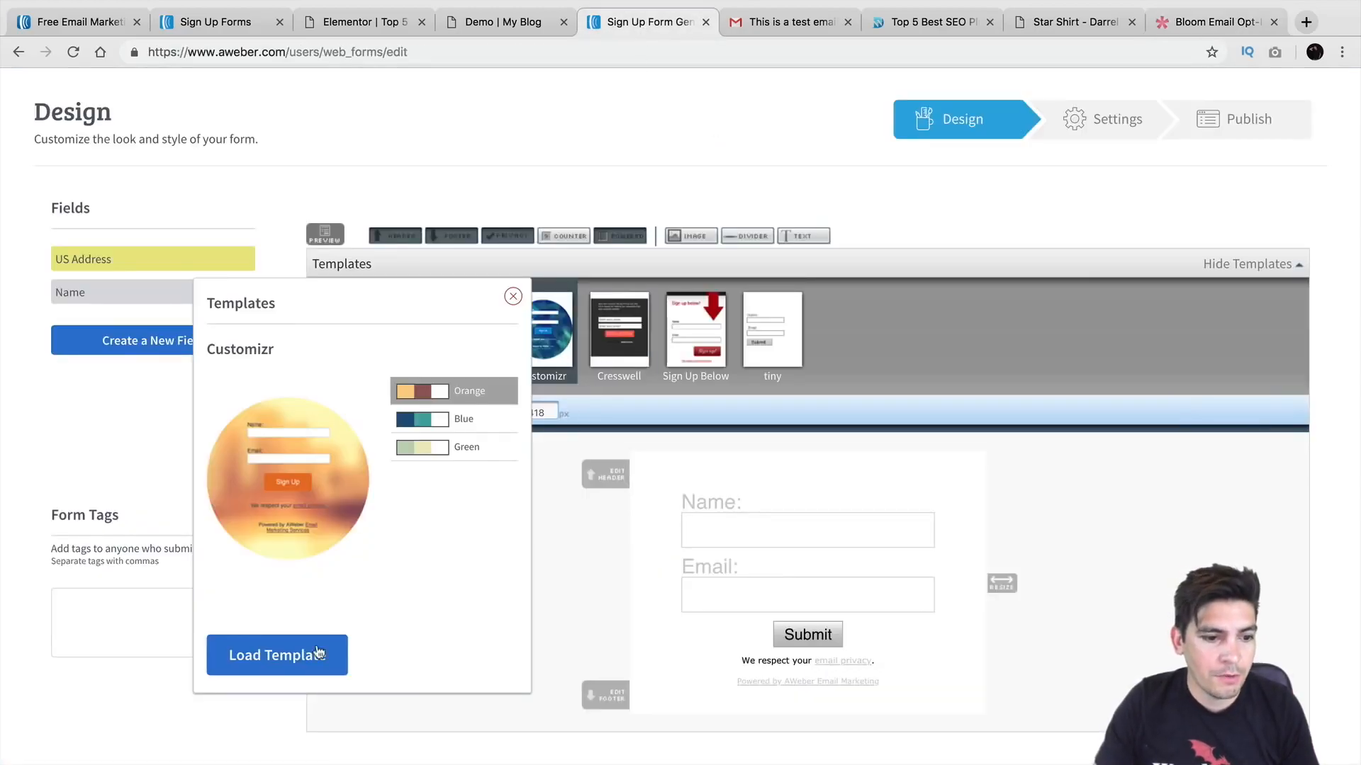
Step: Load the Customizr template, left-align the Powered by AWeber line, and add New Custom Field 1
click(291, 657)
scroll(618, 564, down, 2)
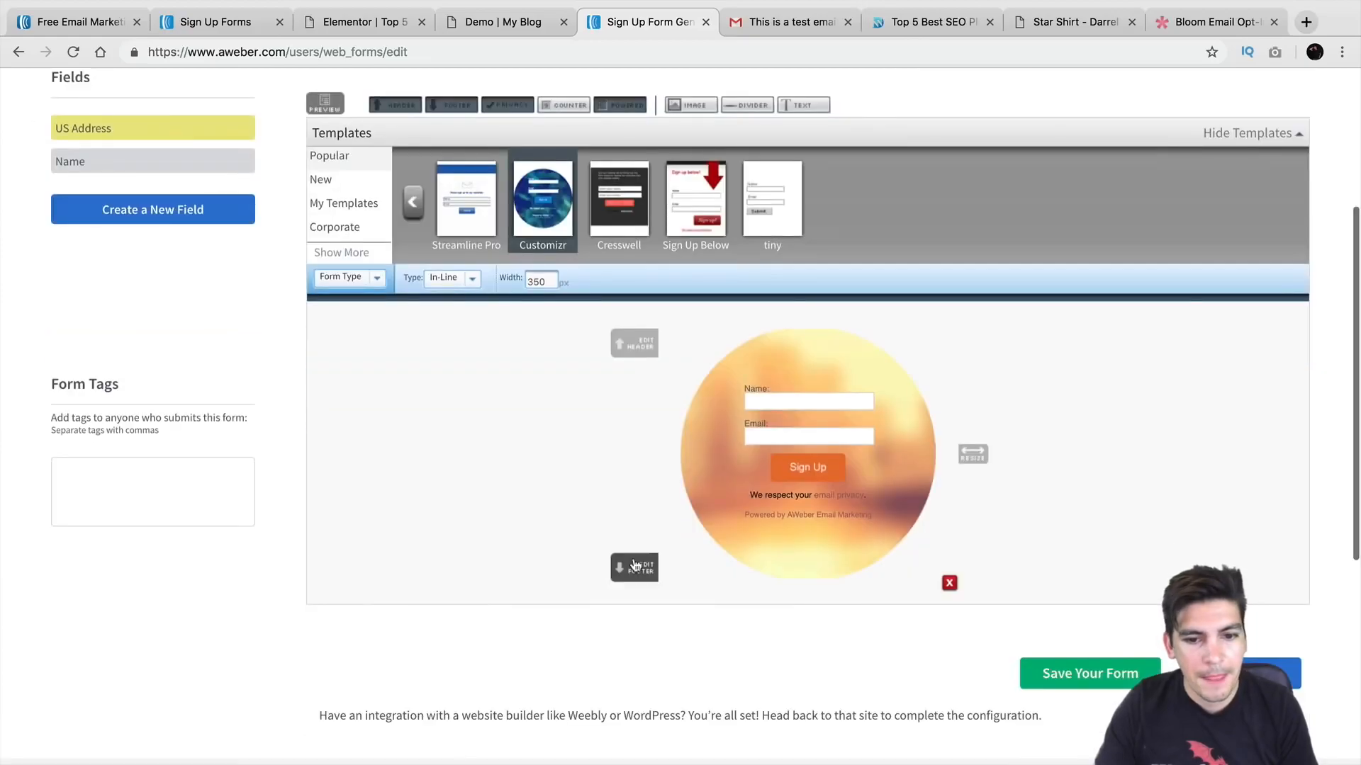
mouse_move(774, 489)
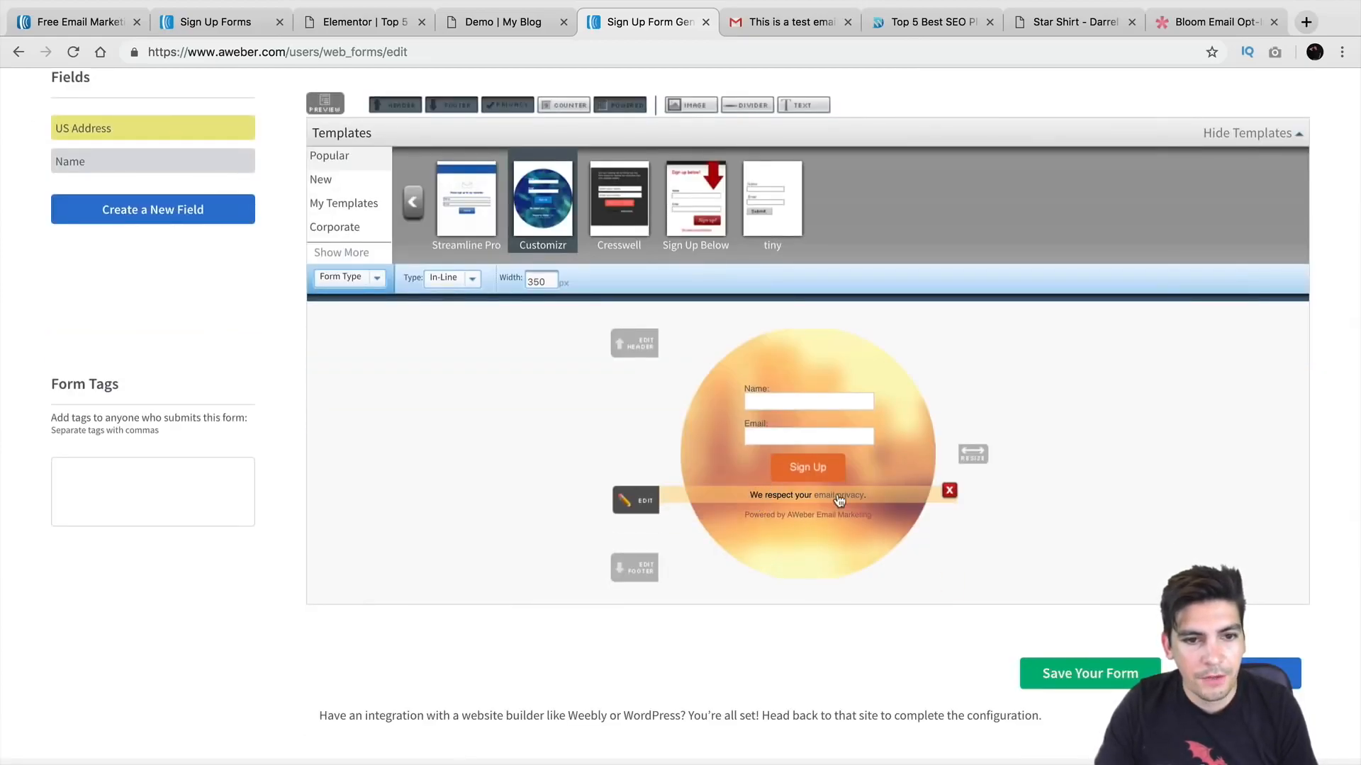
mouse_move(849, 516)
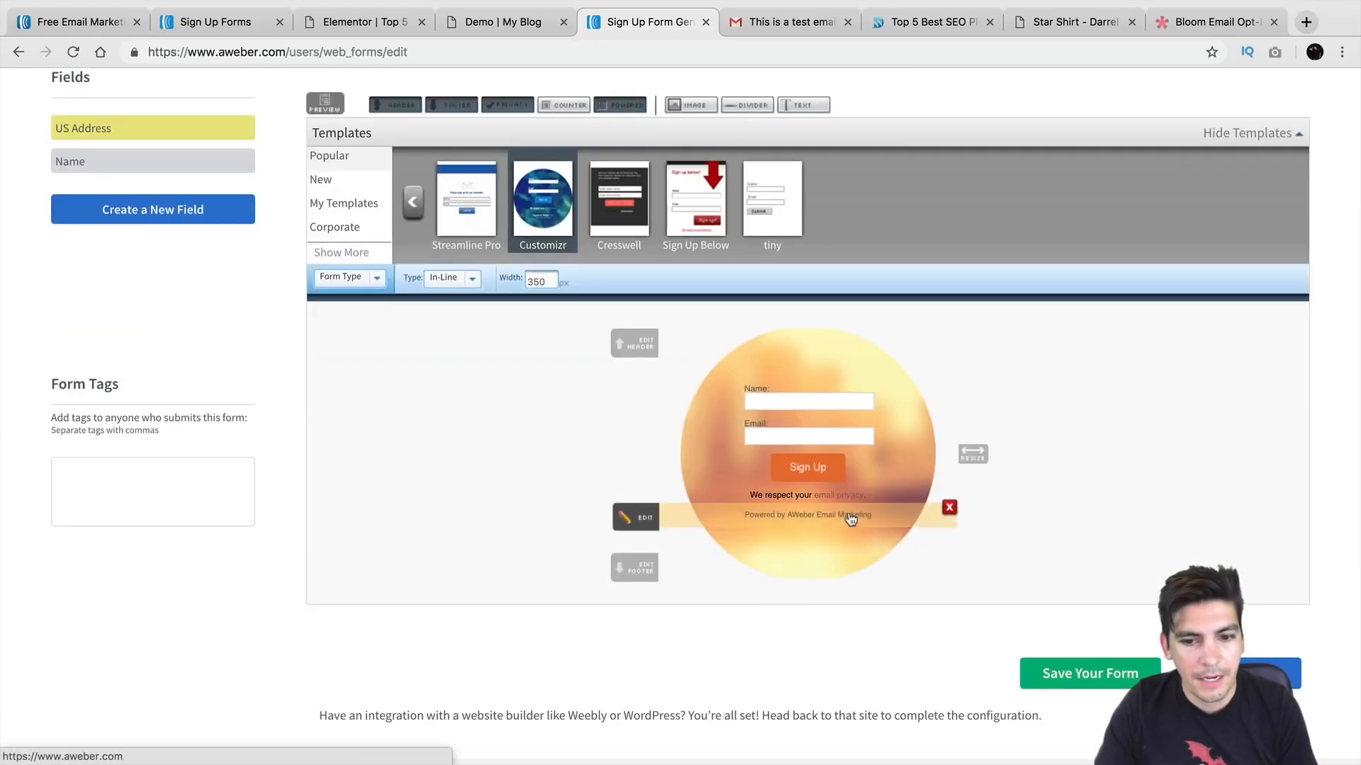
click(657, 520)
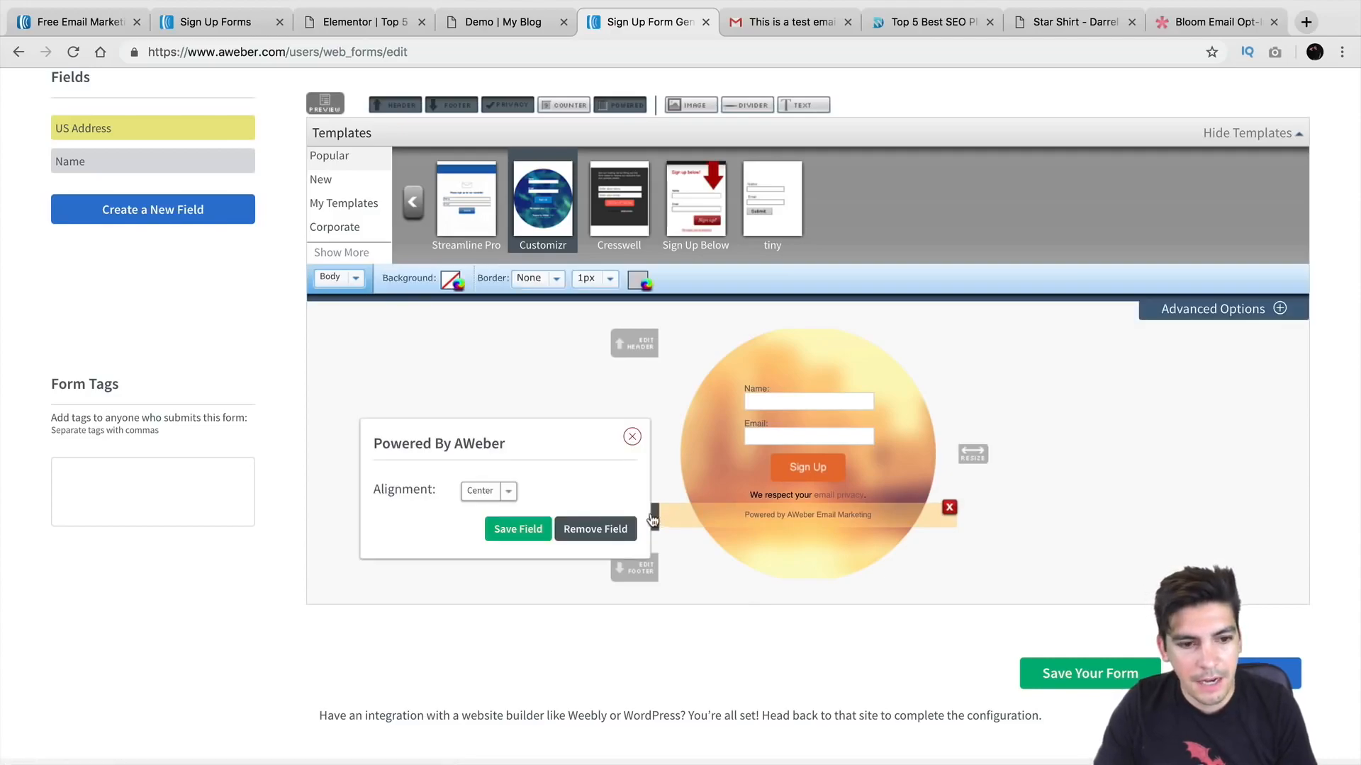
click(498, 494)
click(475, 489)
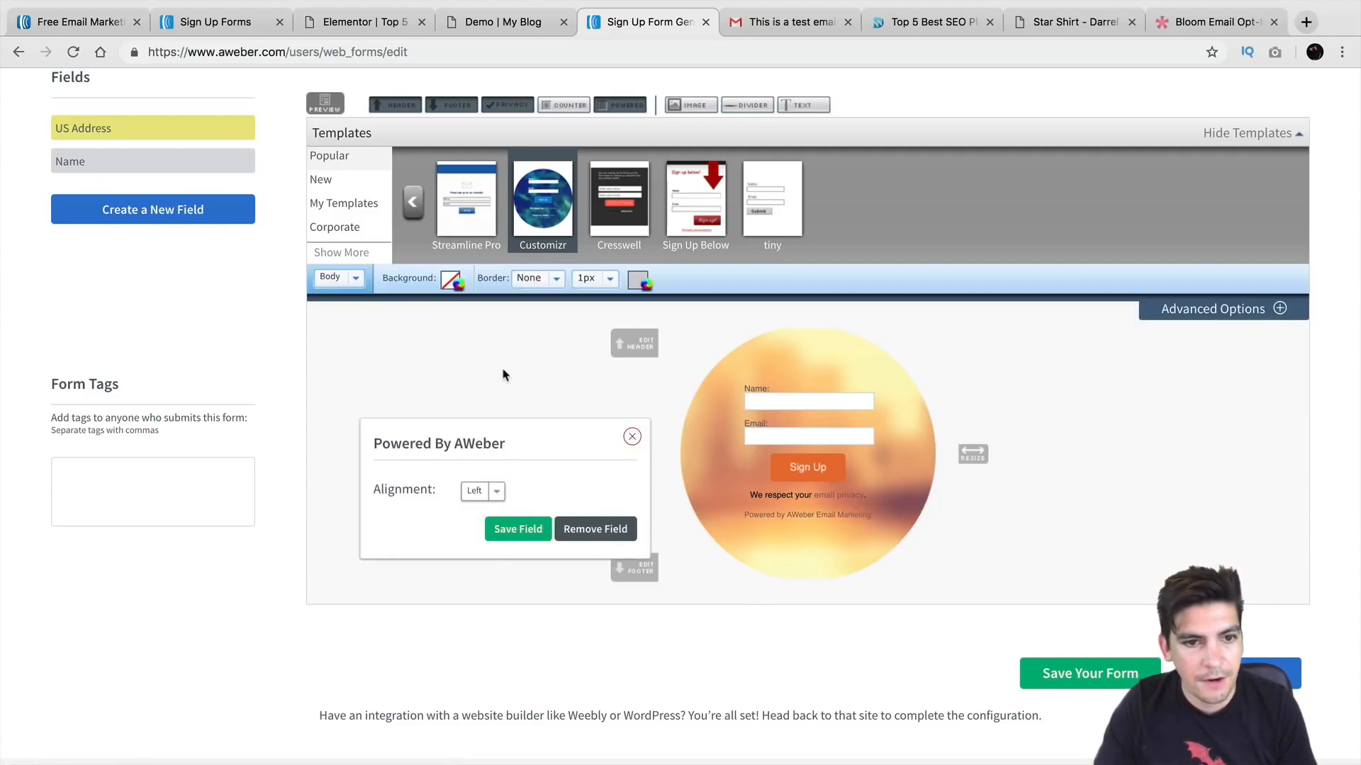
scroll(525, 407, up, 1)
click(182, 243)
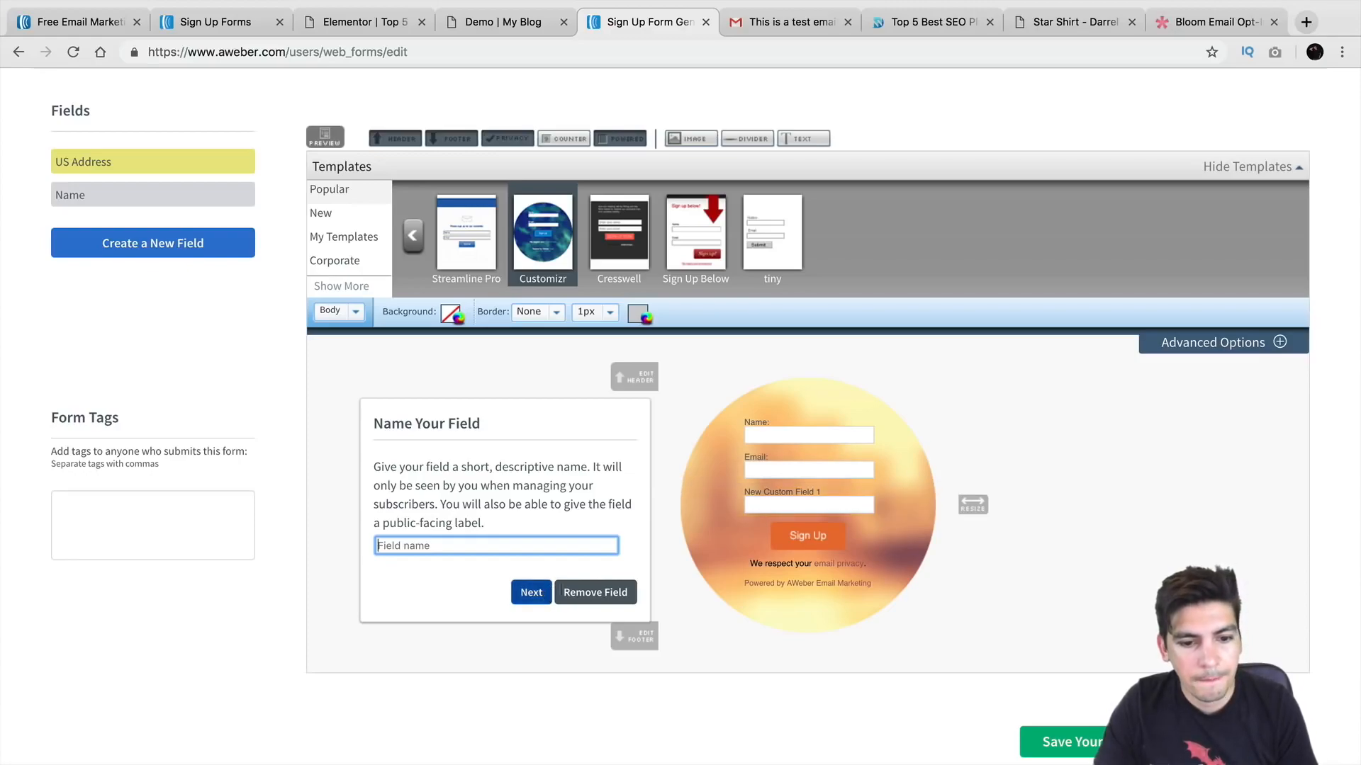
Step: Delete New Custom Field 1 and New Custom Field 2 from the form
click(953, 495)
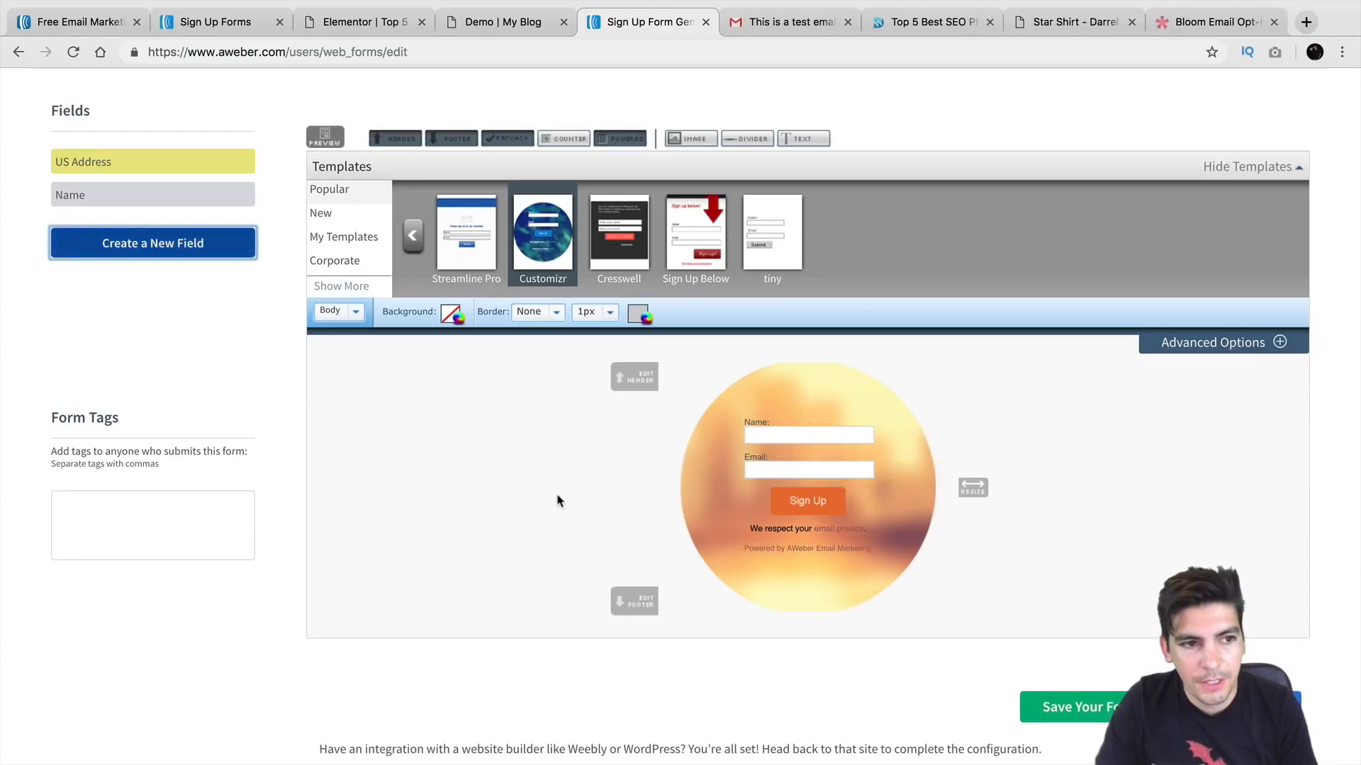
click(222, 245)
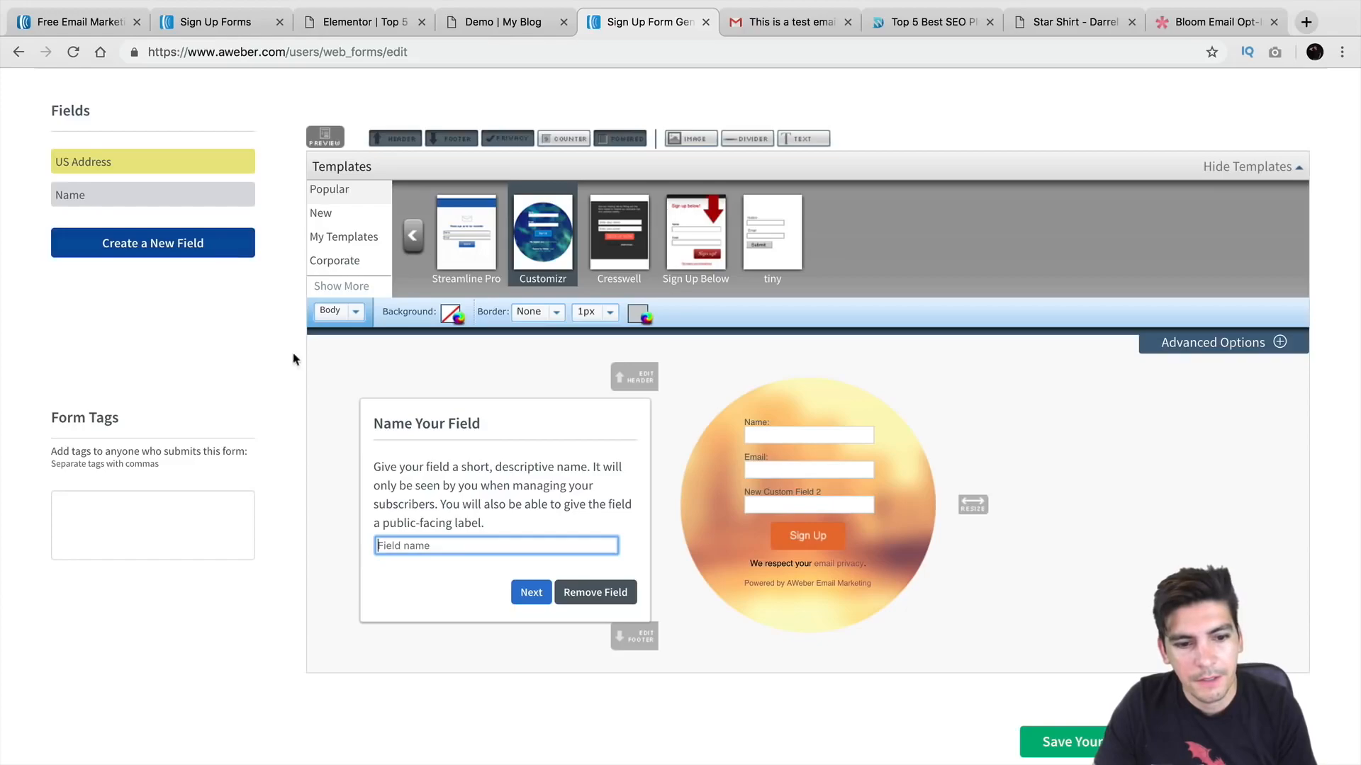
click(622, 593)
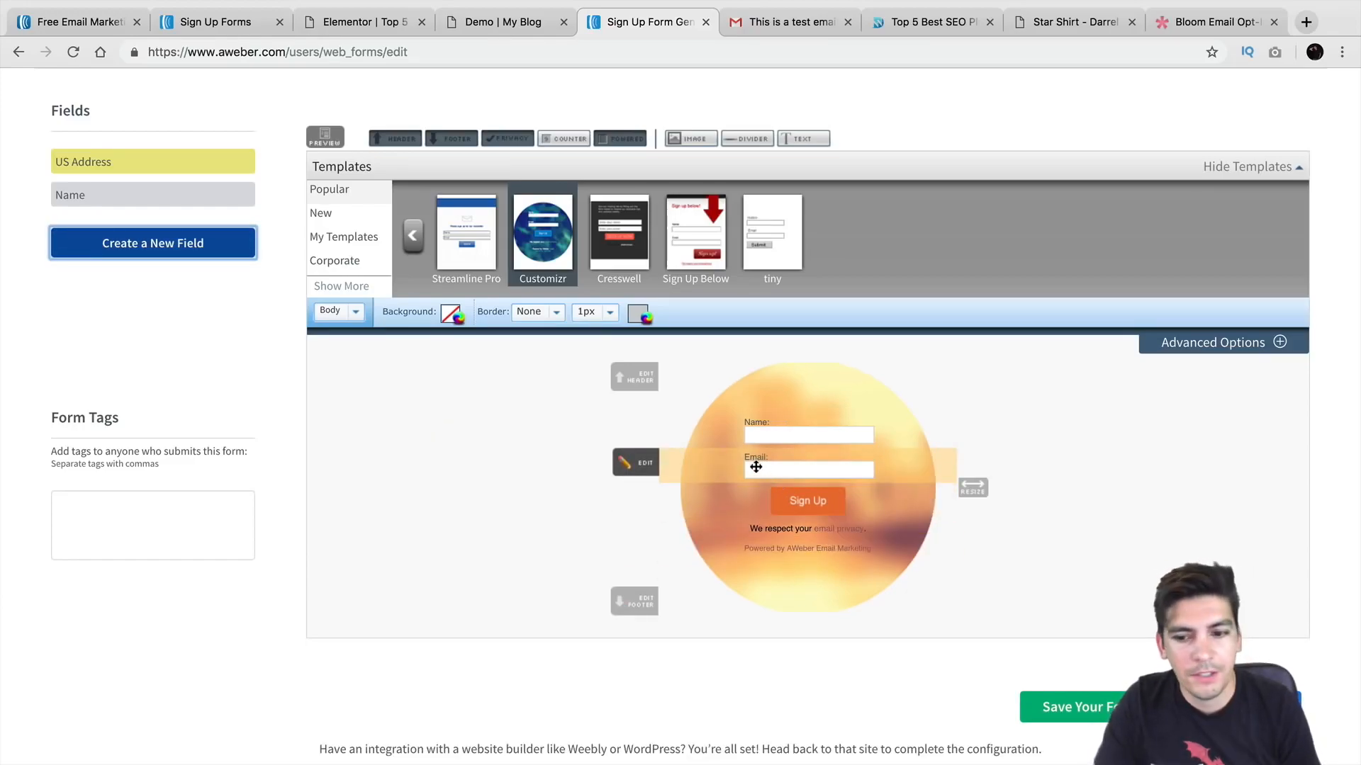
Step: Add the logo from the Image Gallery above the Name field and save the form design
click(691, 139)
click(542, 435)
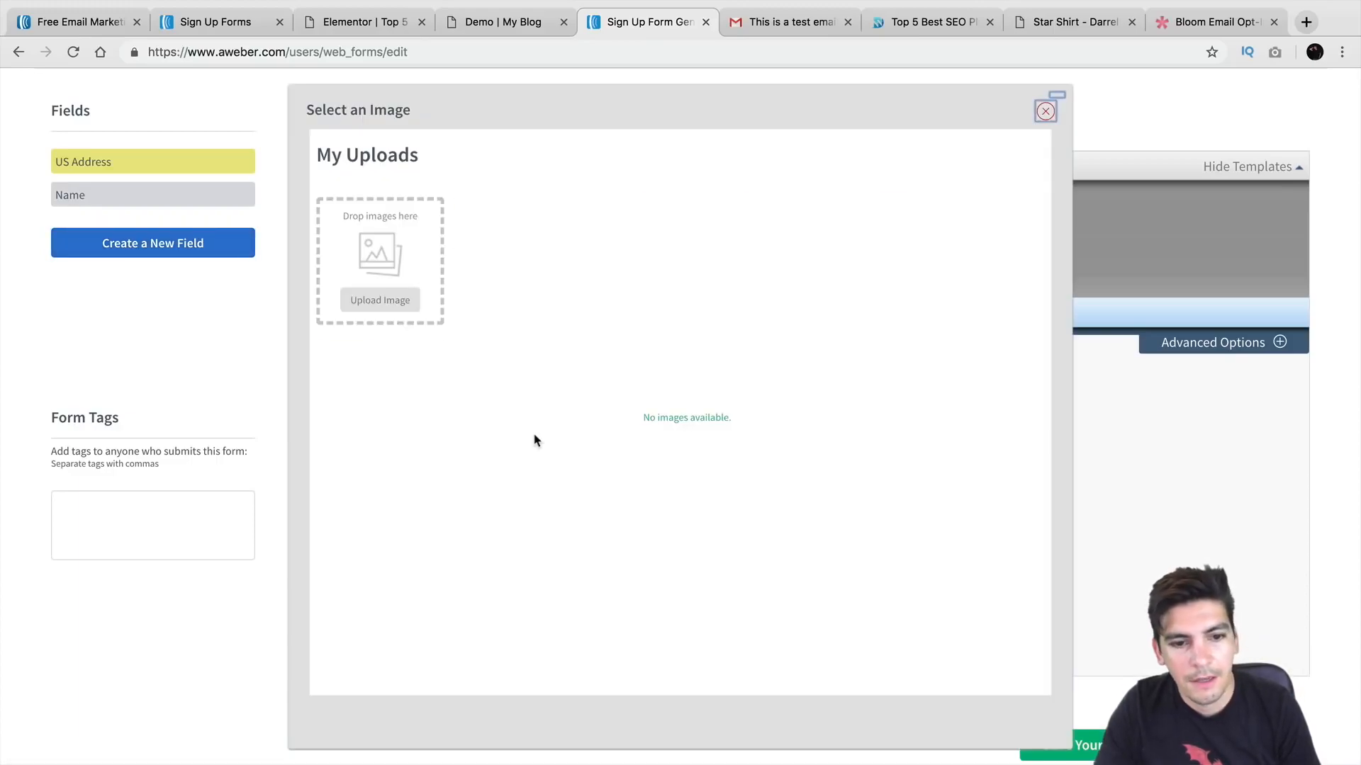
click(520, 265)
drag(839, 585, 825, 390)
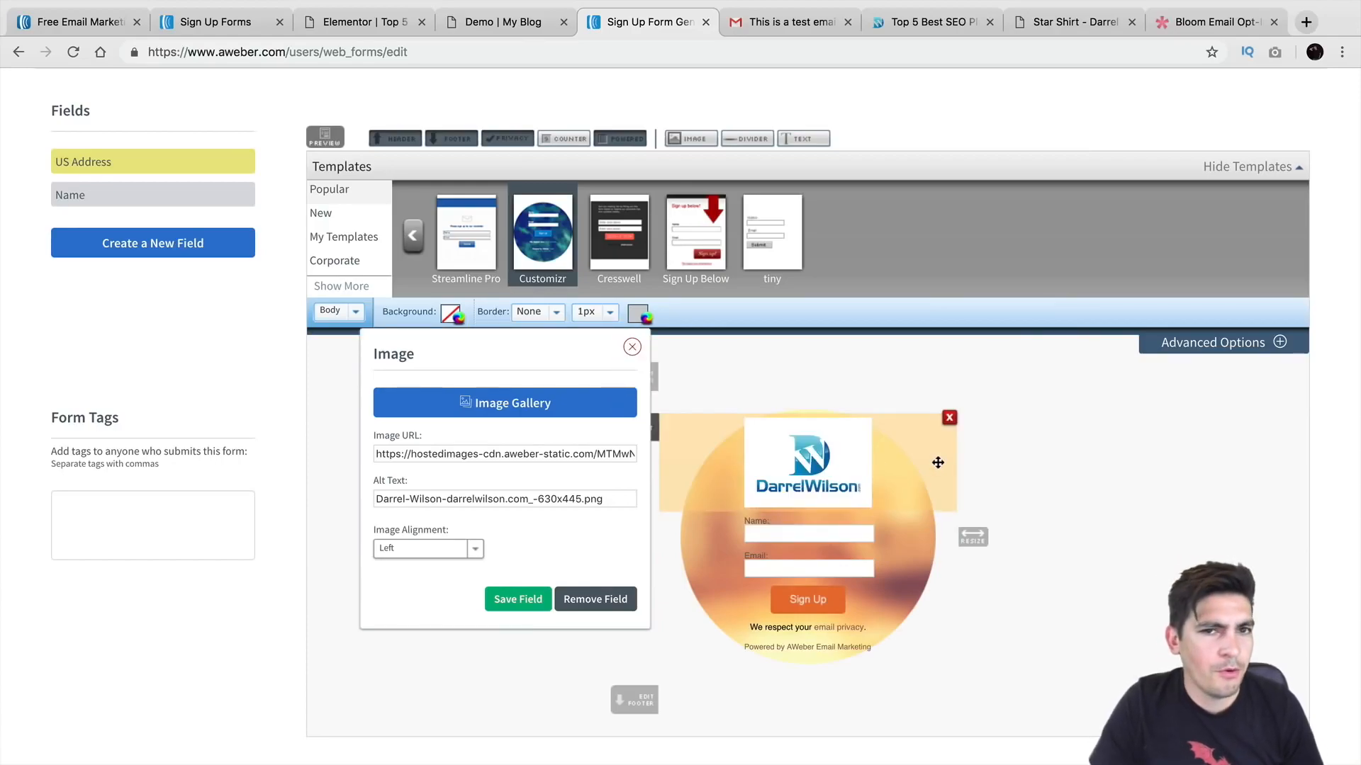
click(518, 600)
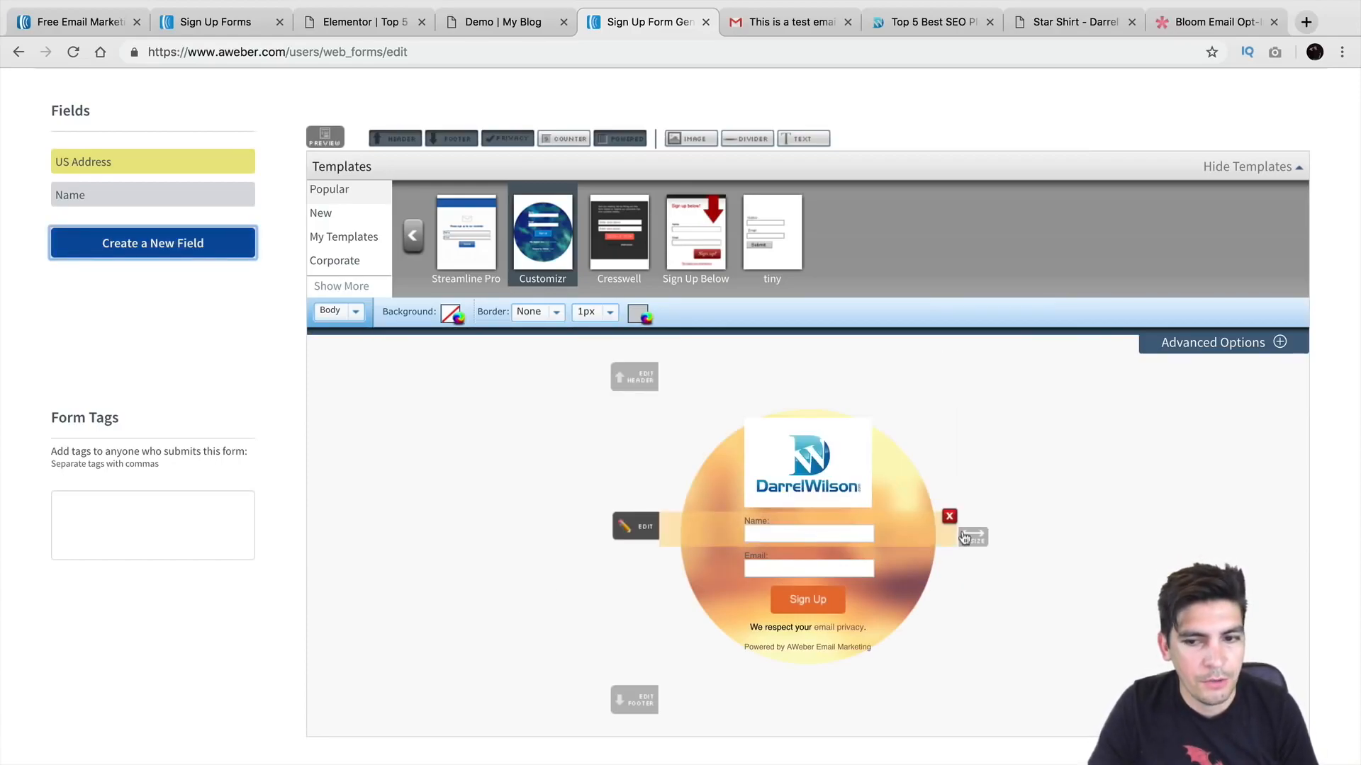
scroll(928, 533, down, 2)
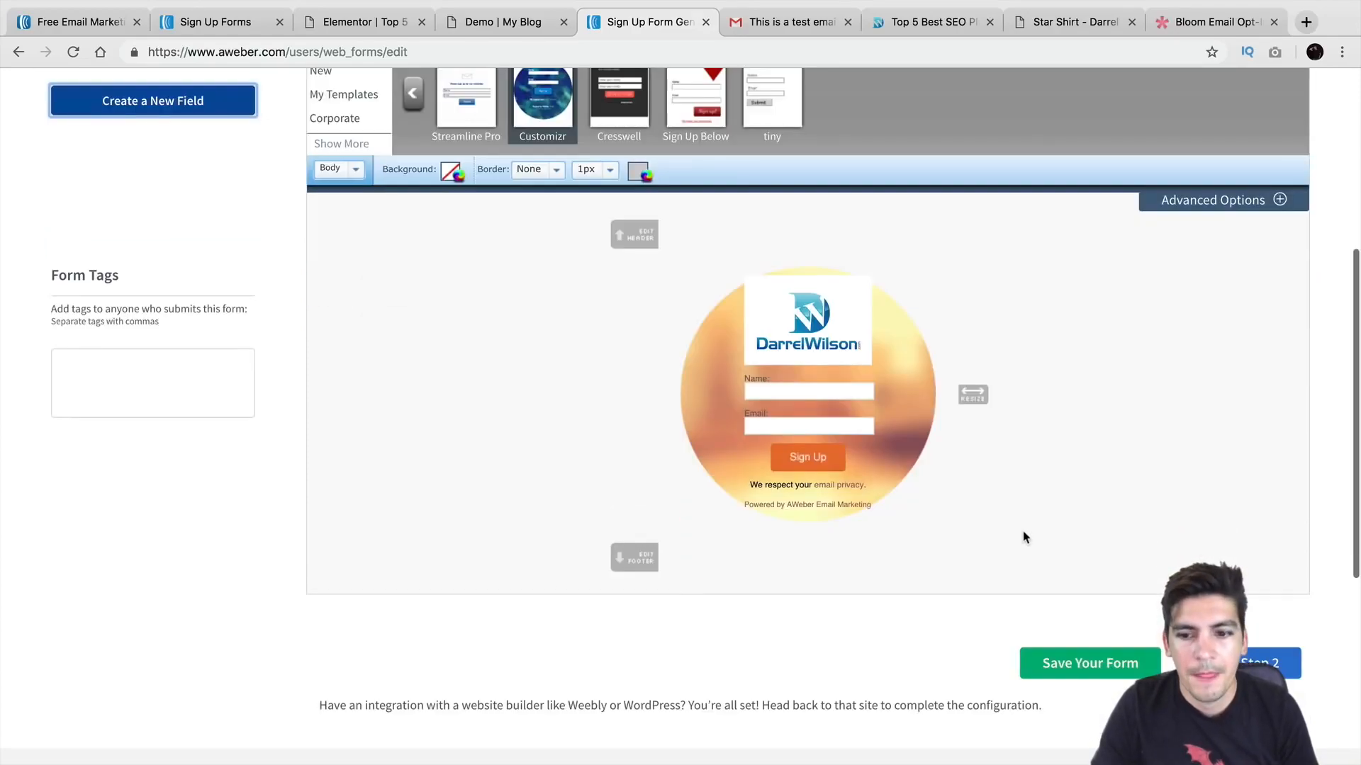
click(1113, 666)
Step: Replace the default form name My Web Form 4 with a new custom name
scroll(593, 574, down, 2)
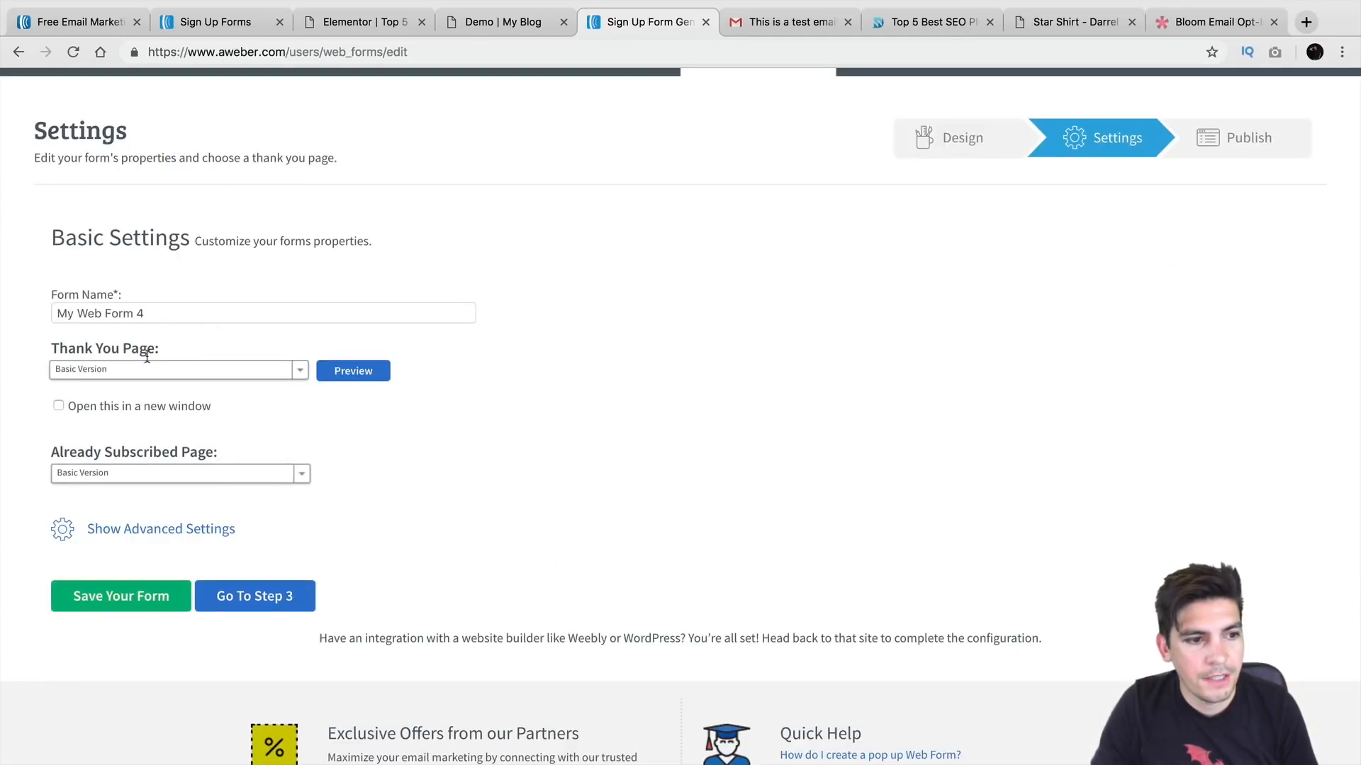
triple_click(162, 313)
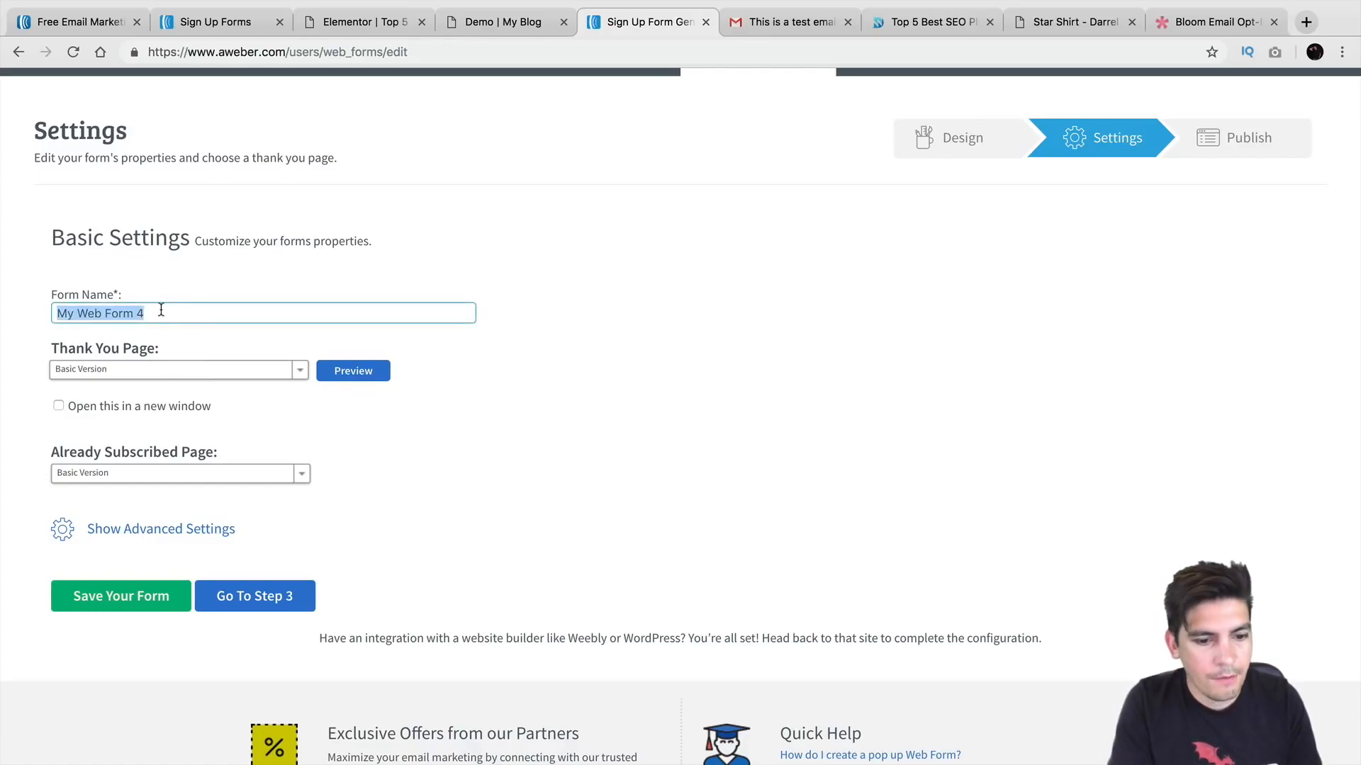
text(Form For Darrel Wilson)
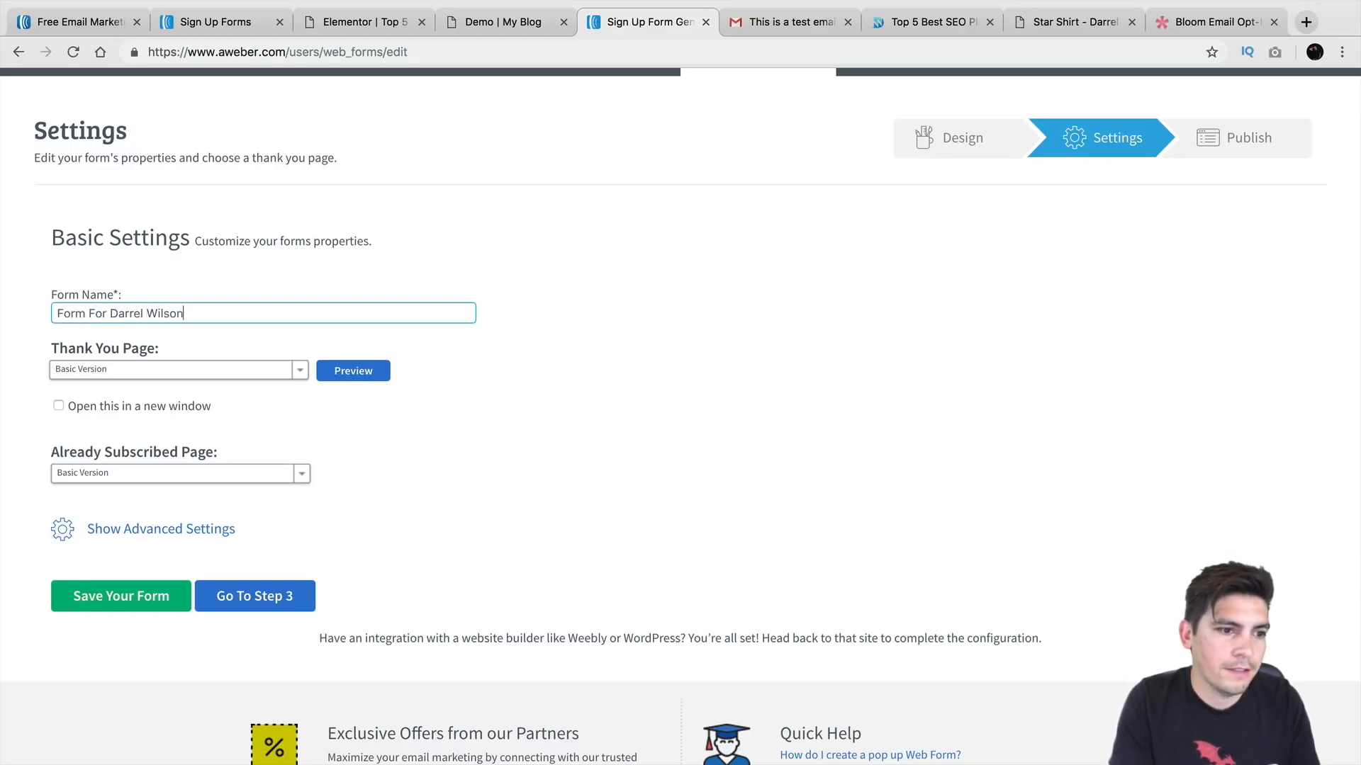
Step: Review the Thank You Page choices and preview the Basic Version thank-you page
click(166, 371)
click(366, 358)
click(281, 369)
click(355, 370)
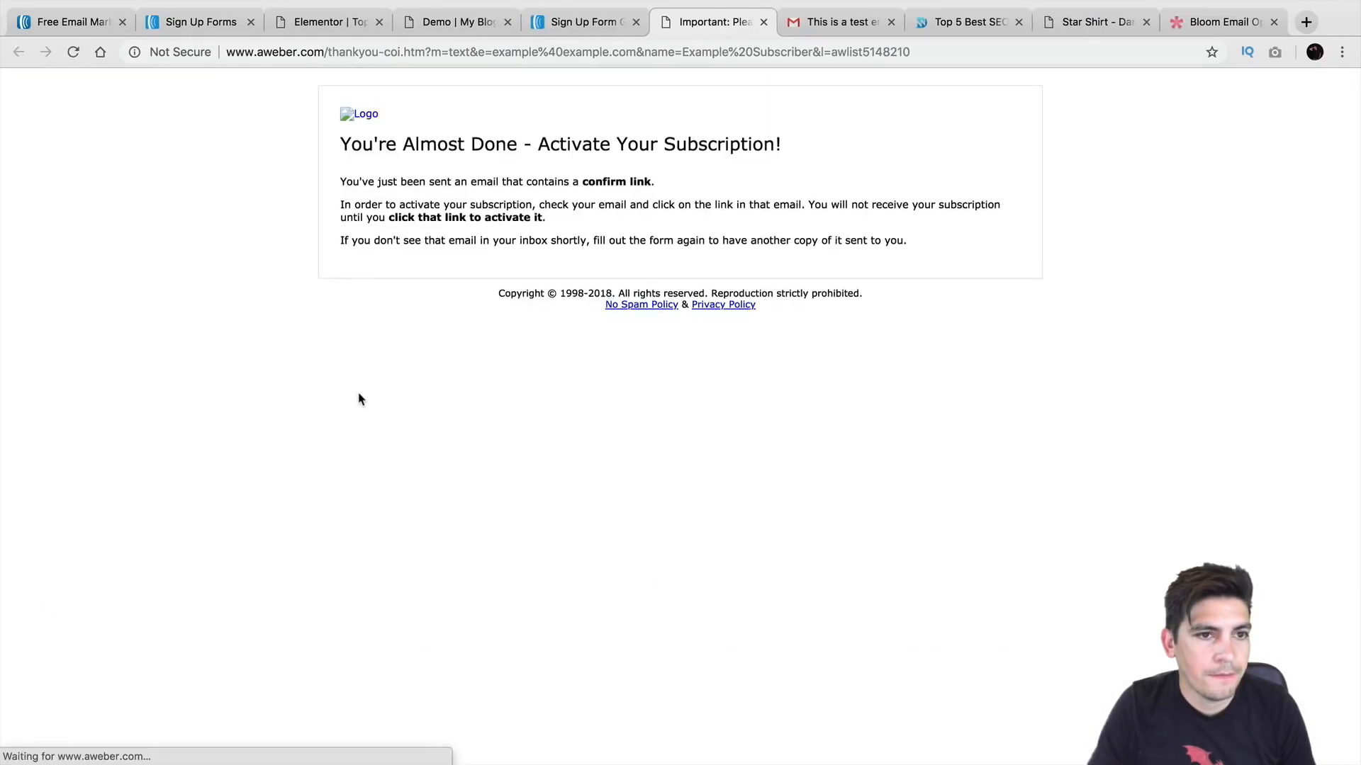
click(597, 23)
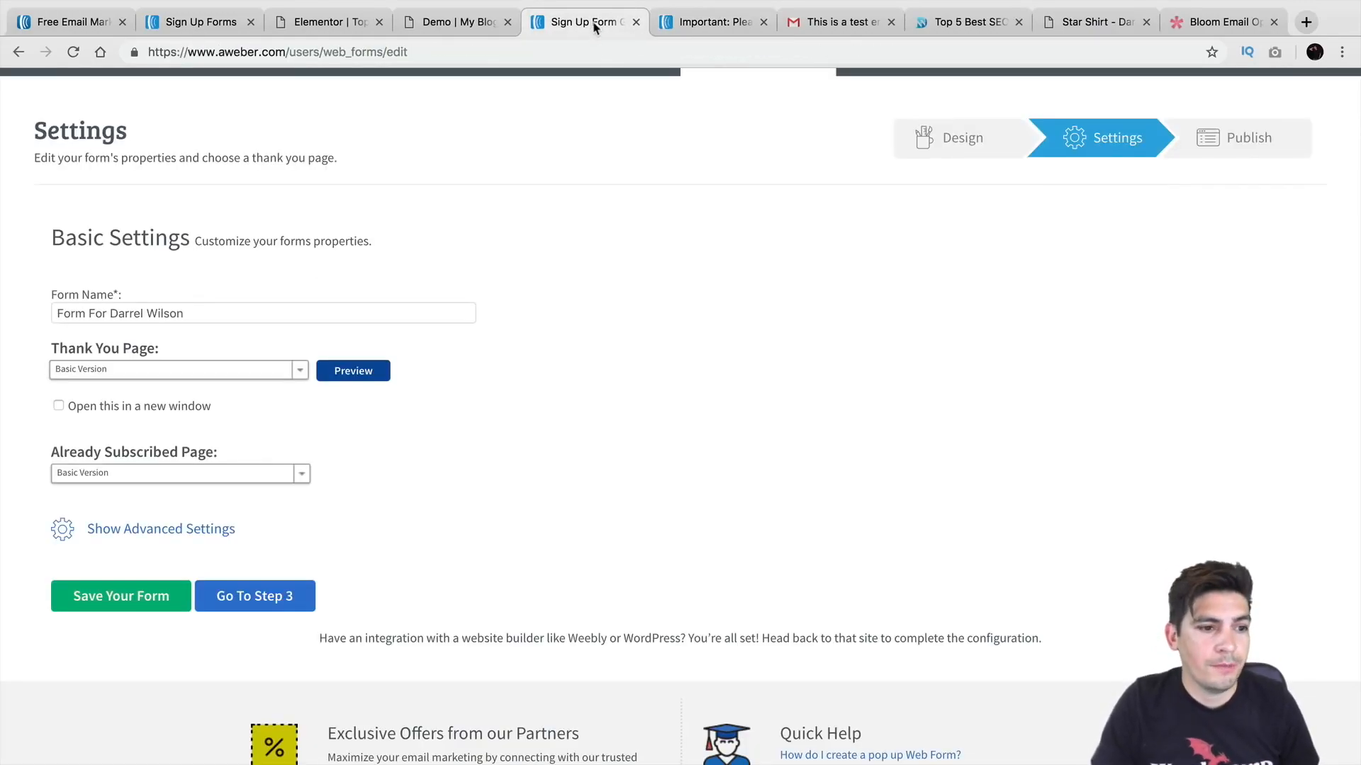
click(278, 601)
Step: Save the form and choose to install it yourself
click(932, 440)
scroll(547, 434, down, 3)
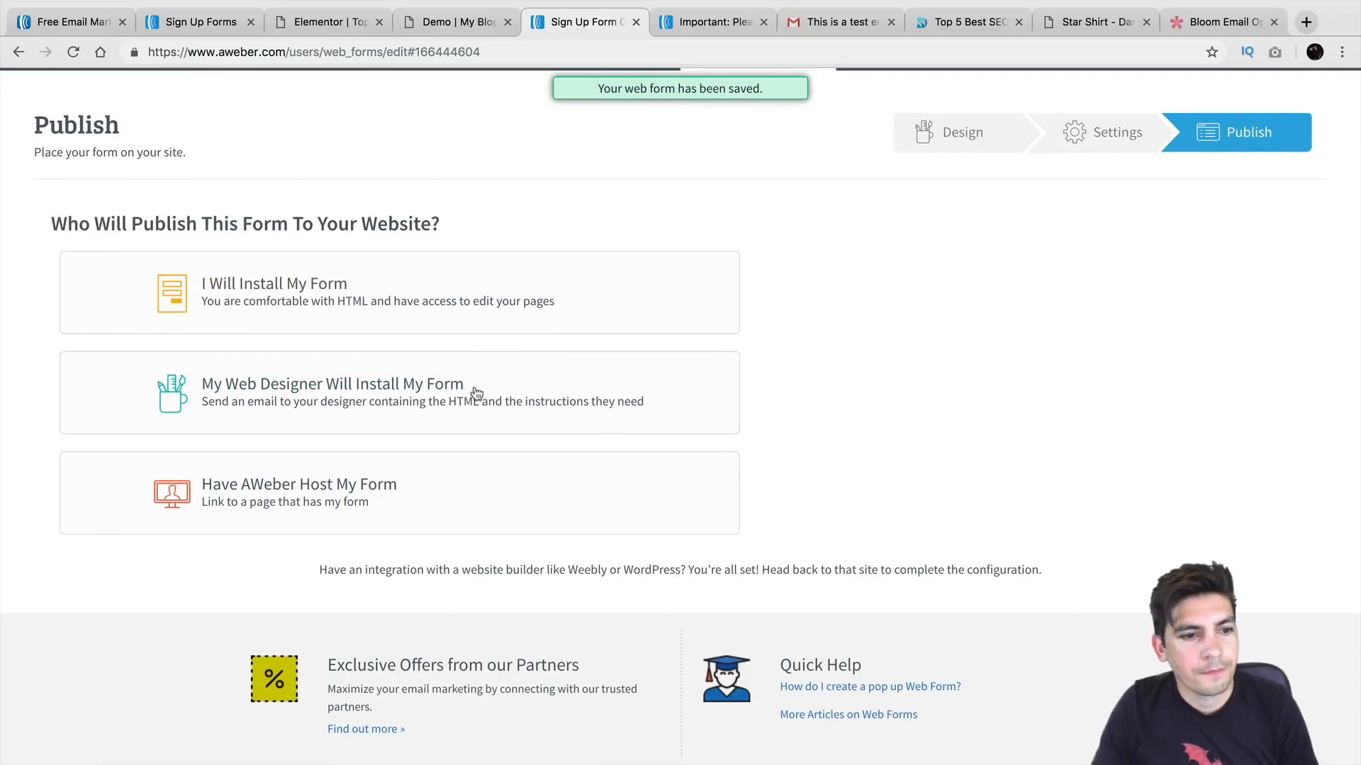
click(471, 302)
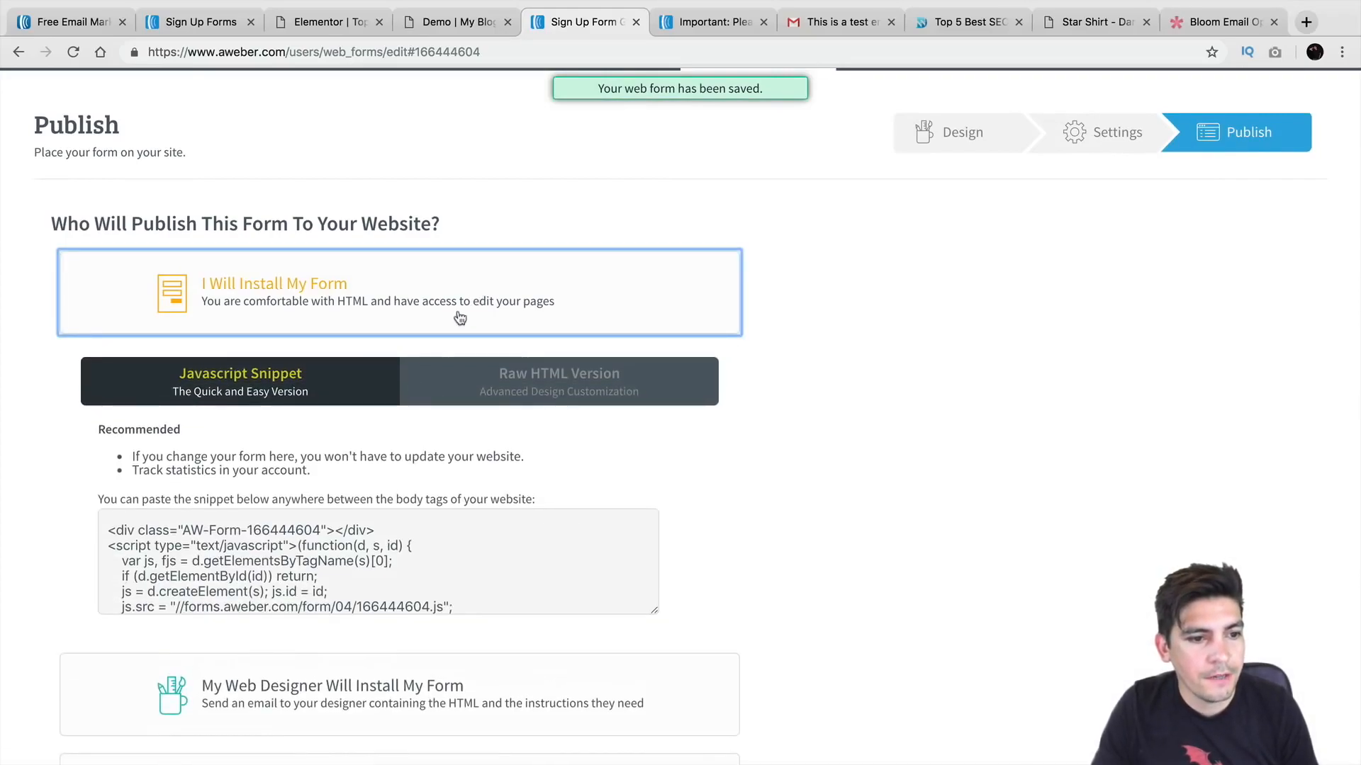
Step: Select the entire JavaScript embed snippet and copy it
scroll(397, 425, down, 2)
scroll(436, 477, down, 2)
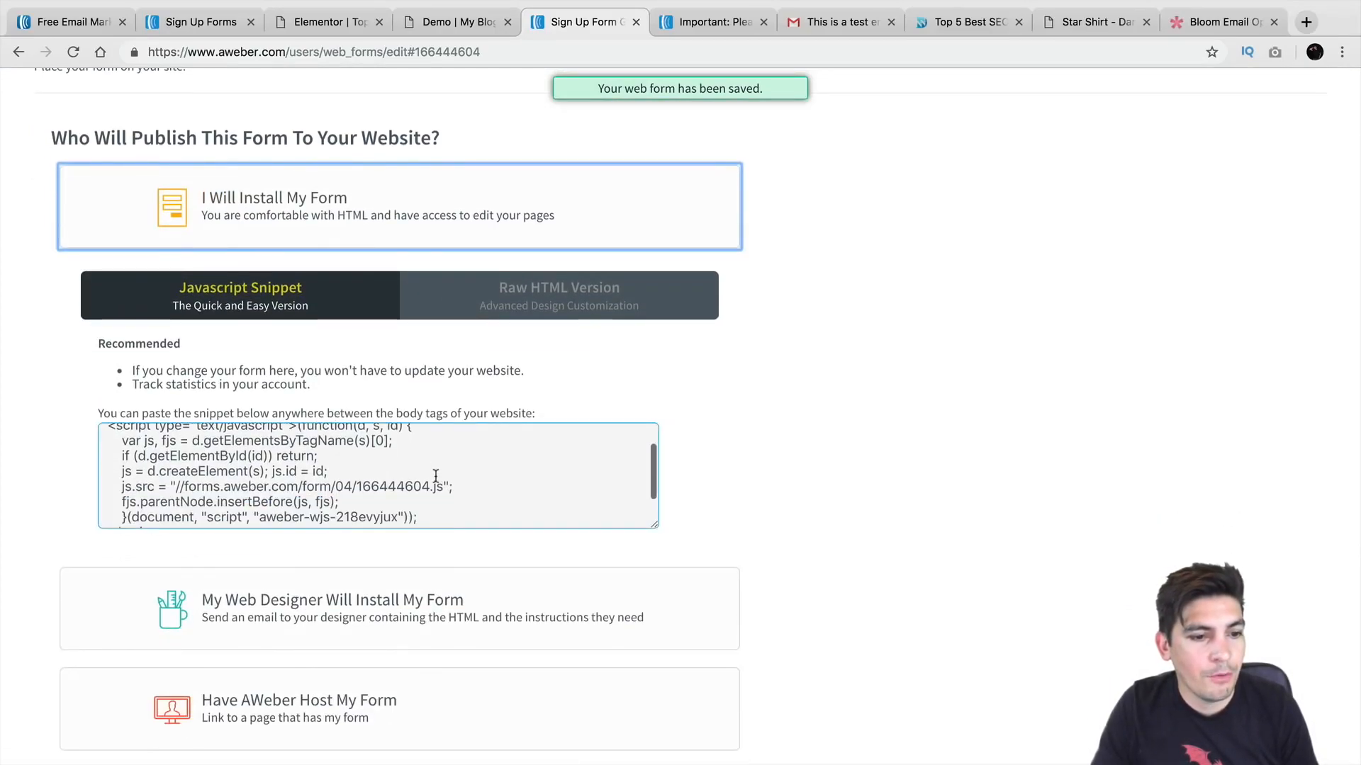
click(185, 519)
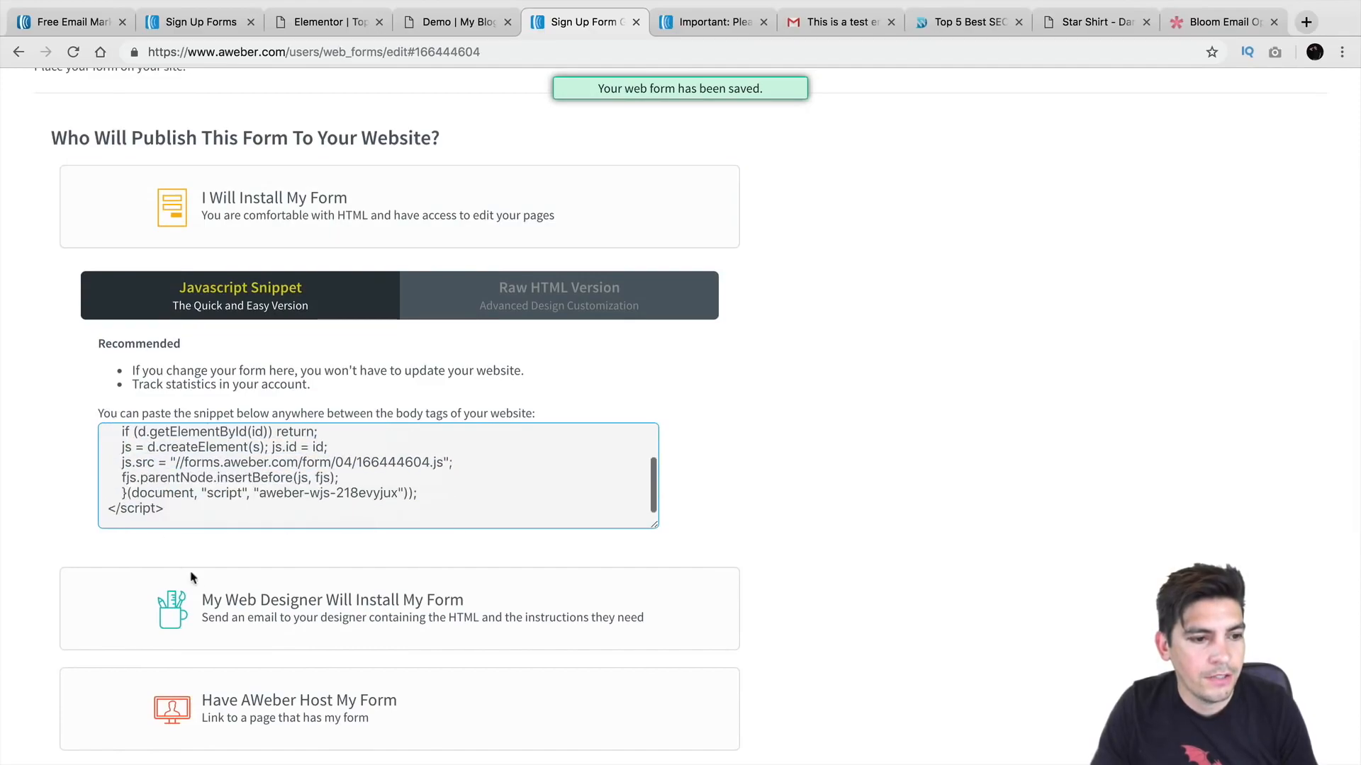
triple_click(191, 508)
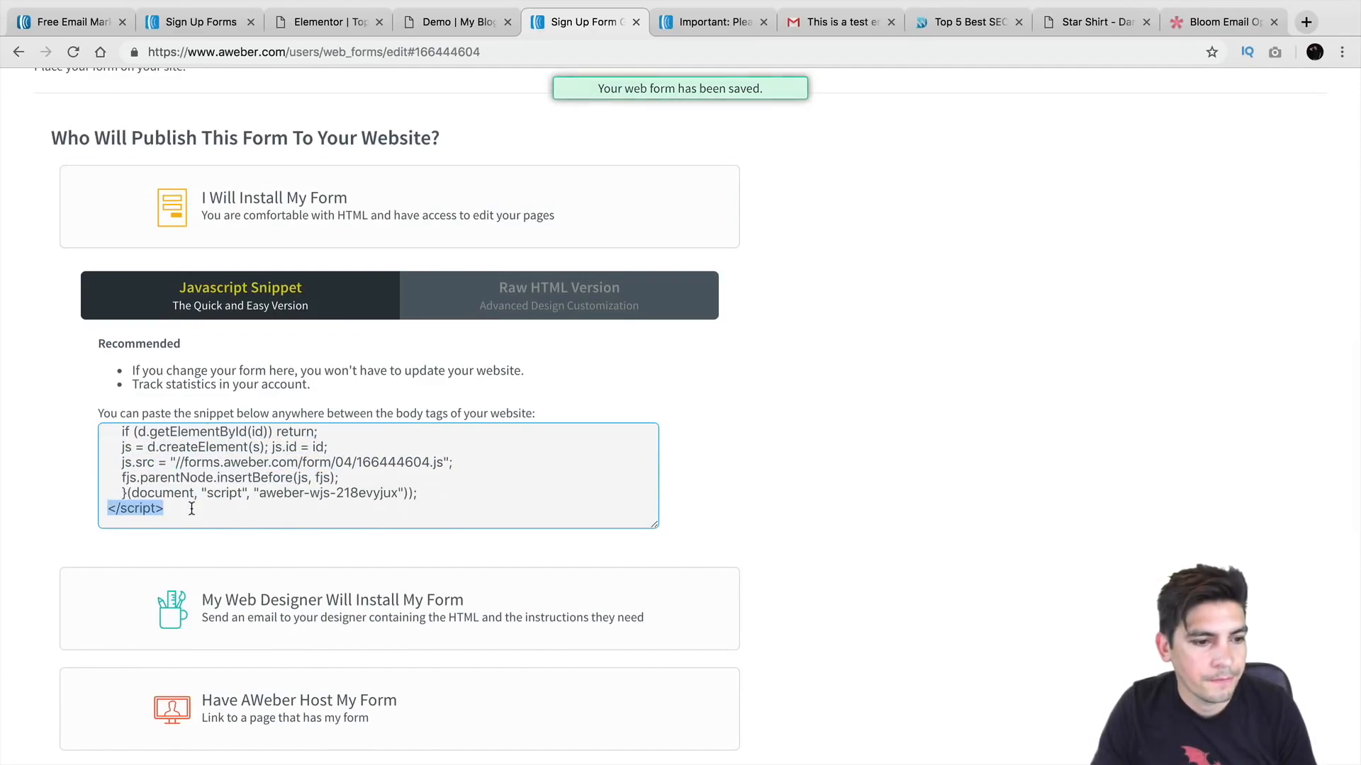
click(161, 487)
key(ctrl+a)
right_click(183, 481)
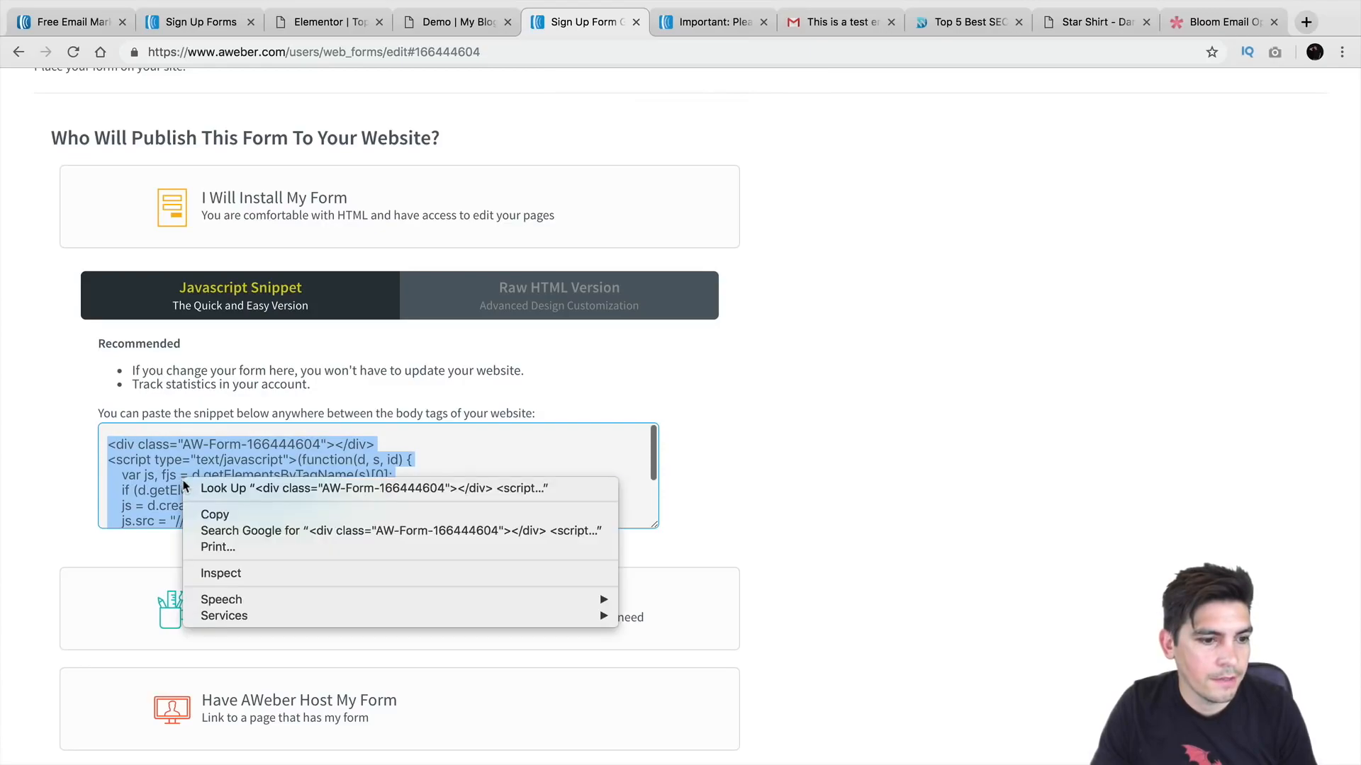
click(219, 507)
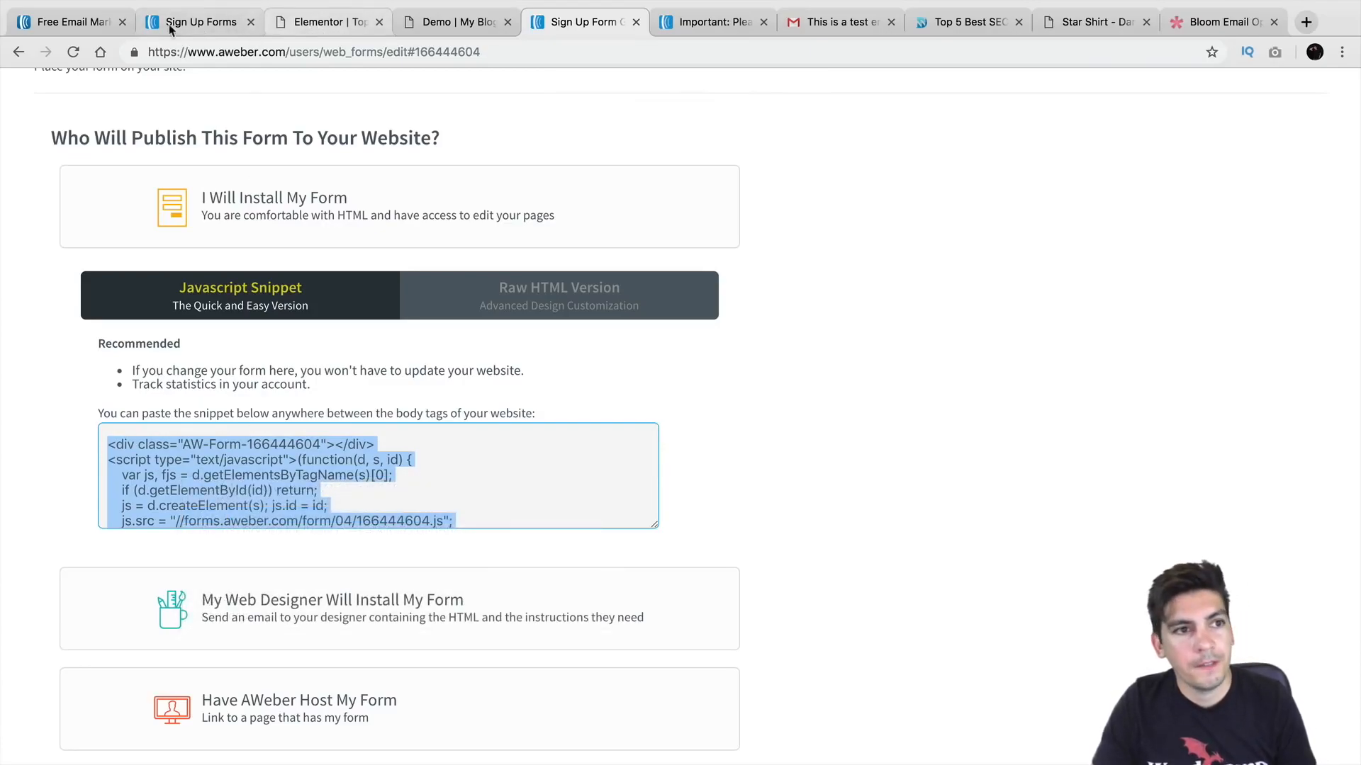
click(318, 23)
Step: Add a text widget to the empty Elementor section and paste the AWeber snippet as raw HTML
scroll(467, 375, down, 3)
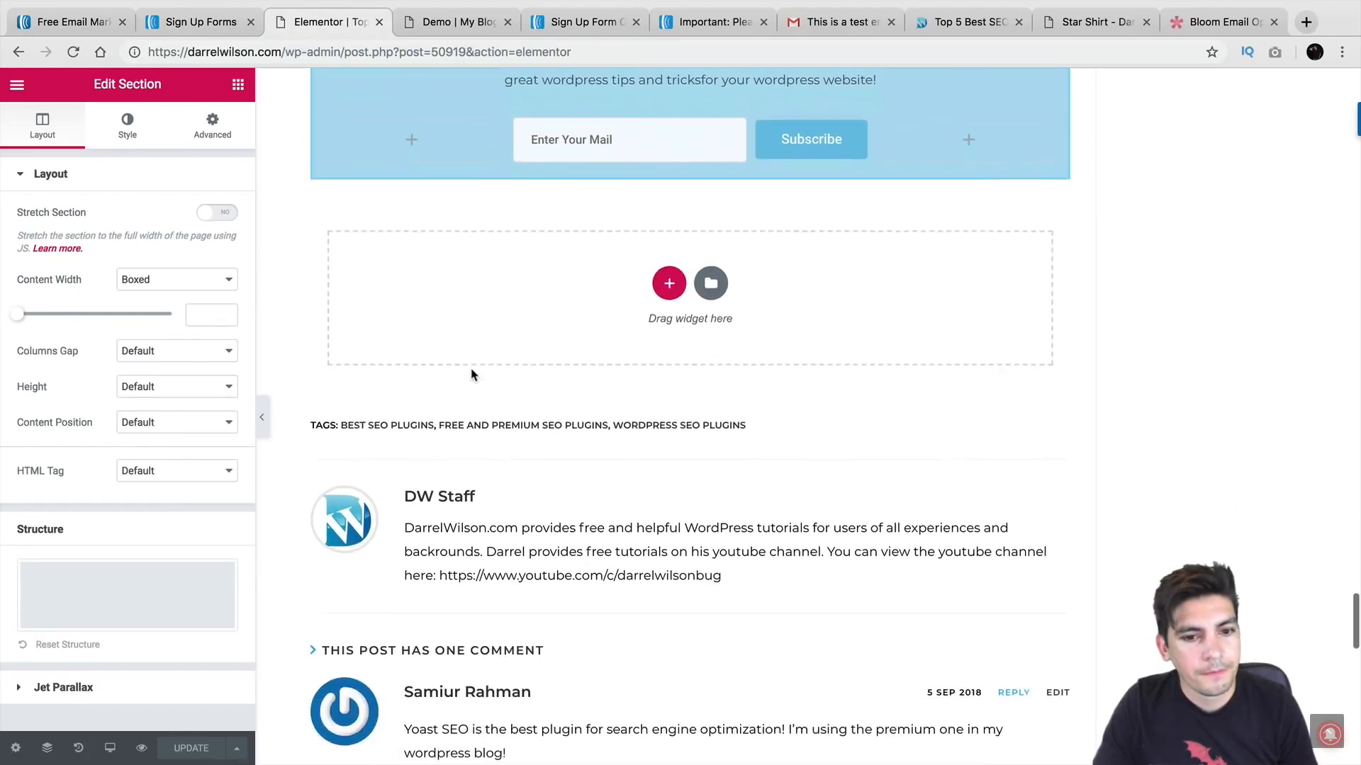
click(239, 87)
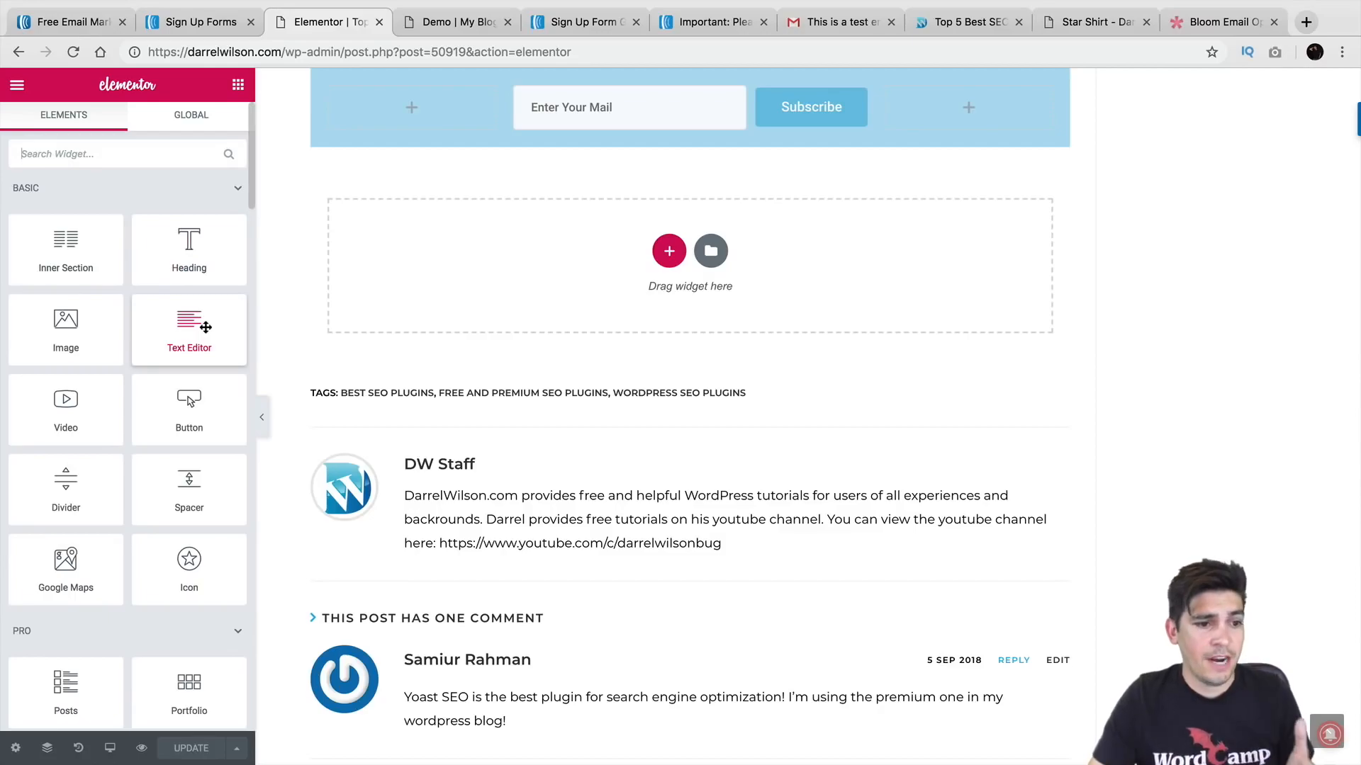
drag(205, 327, 659, 298)
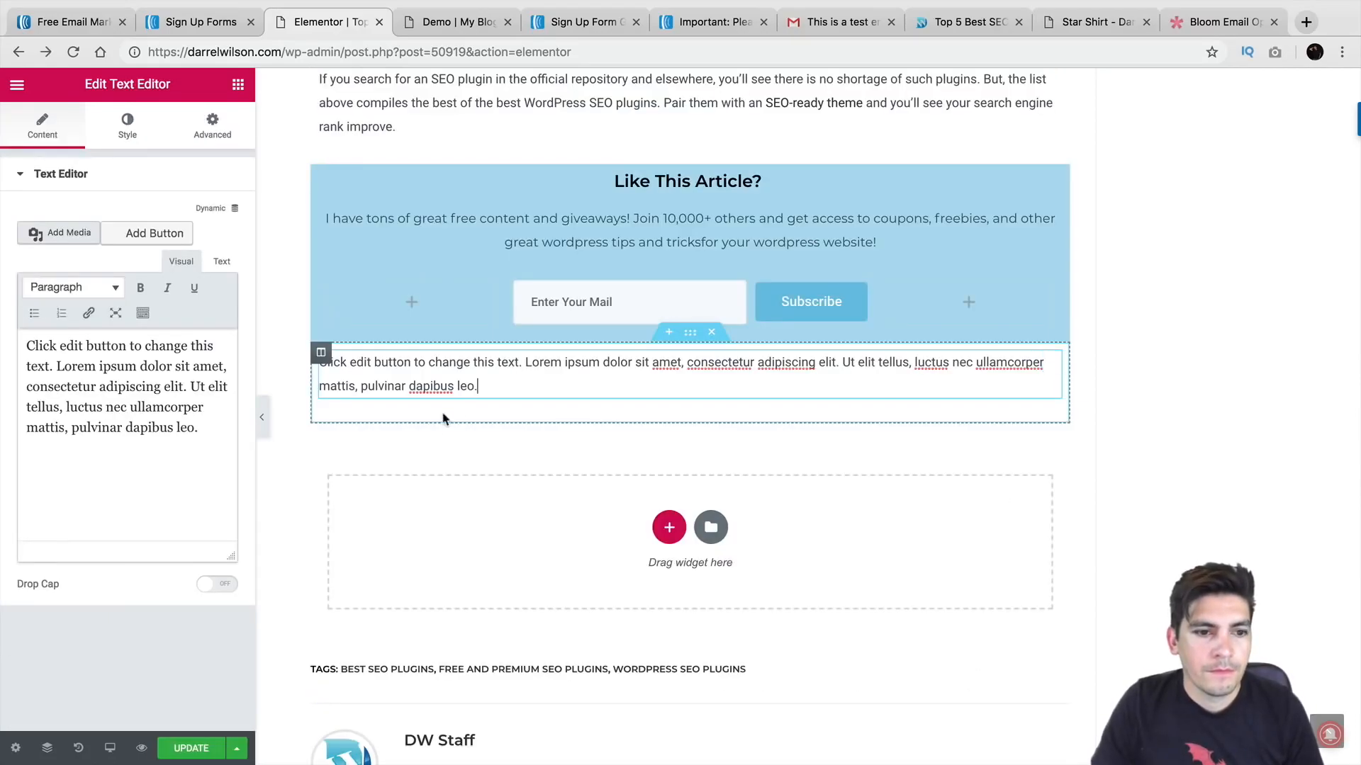
click(222, 263)
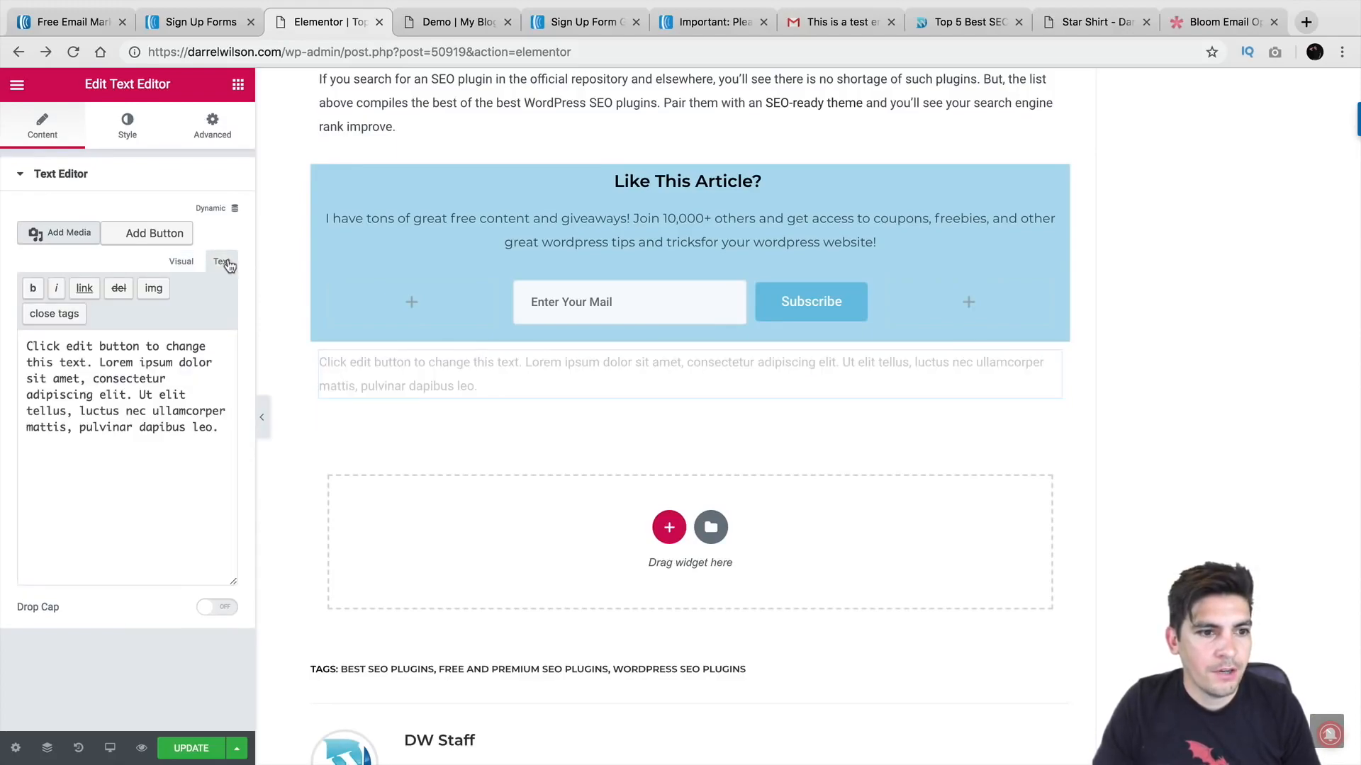
drag(219, 431, 21, 333)
right_click(73, 380)
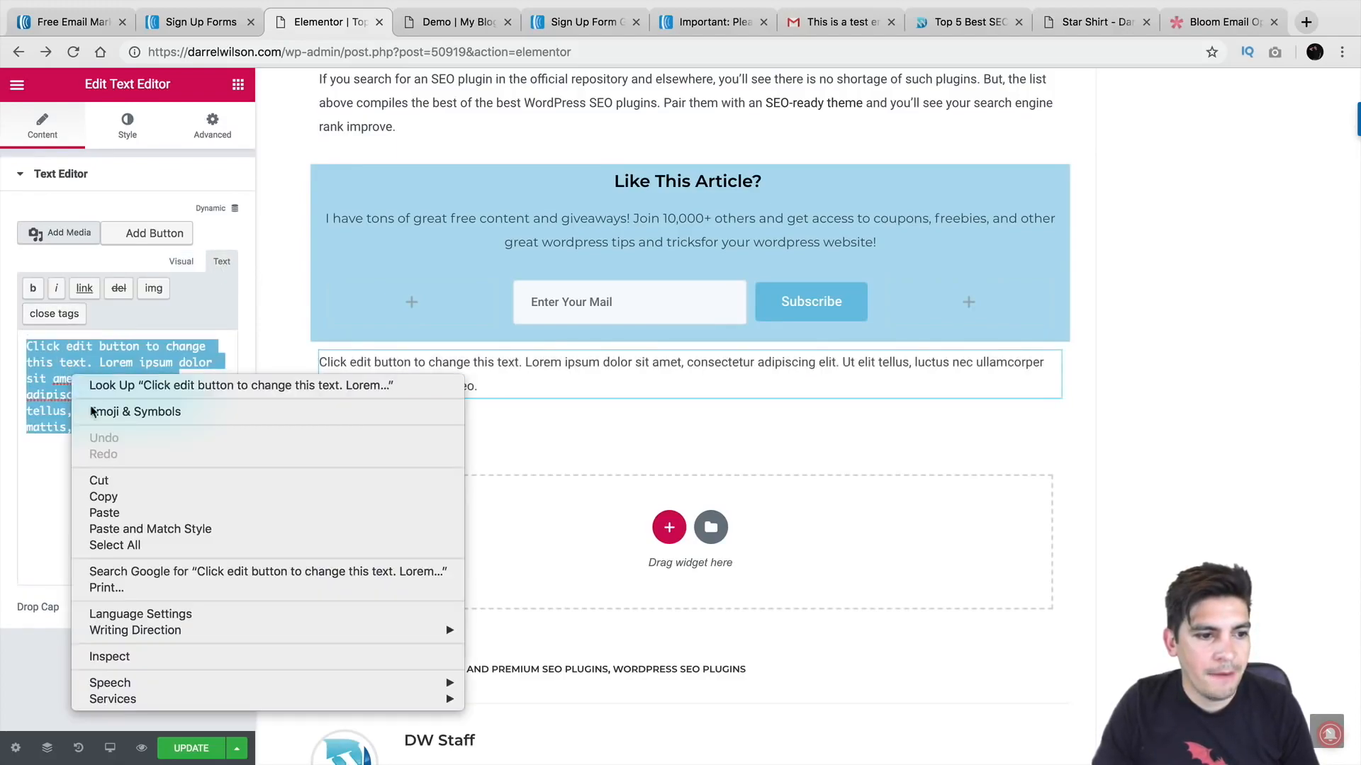
click(115, 520)
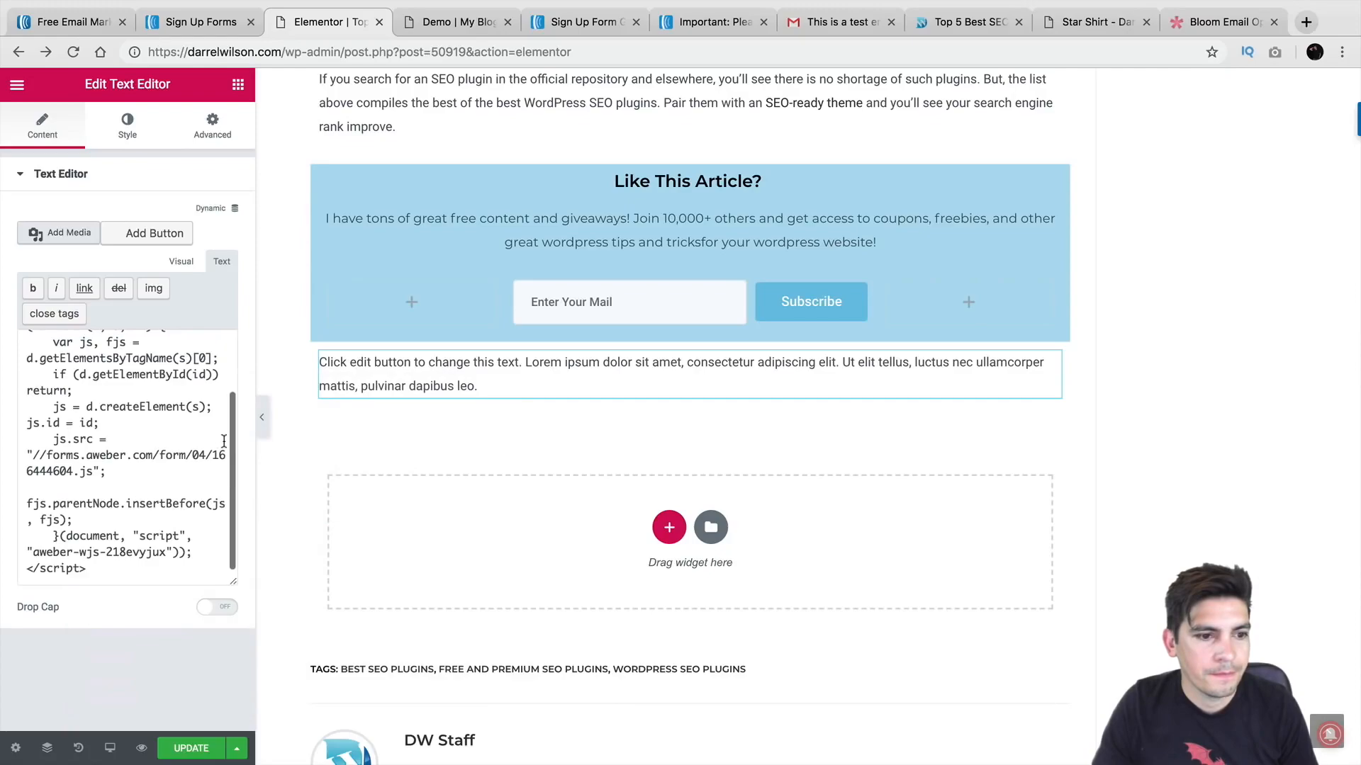
Step: Toggle the widget between visual and HTML views to check the rendered form and column layout
scroll(224, 441, up, 5)
click(180, 261)
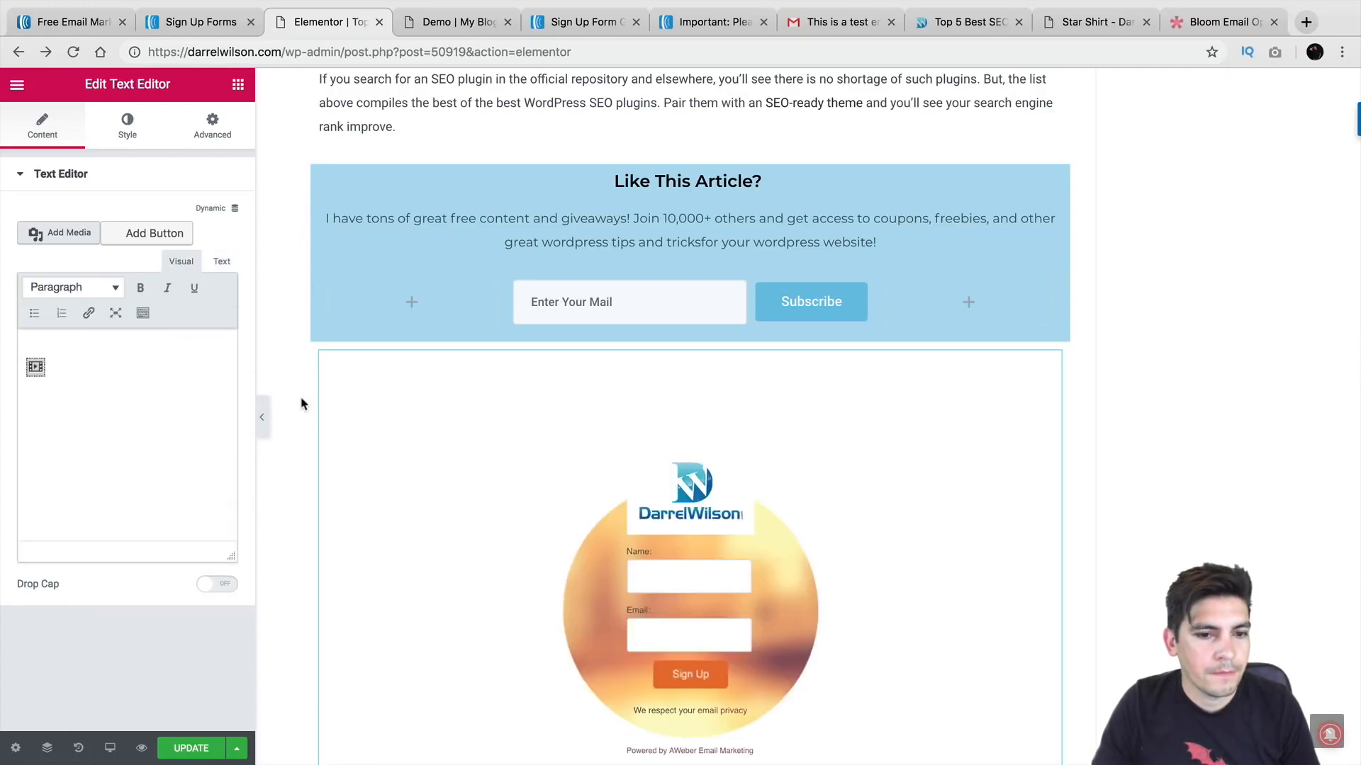
scroll(302, 404, down, 5)
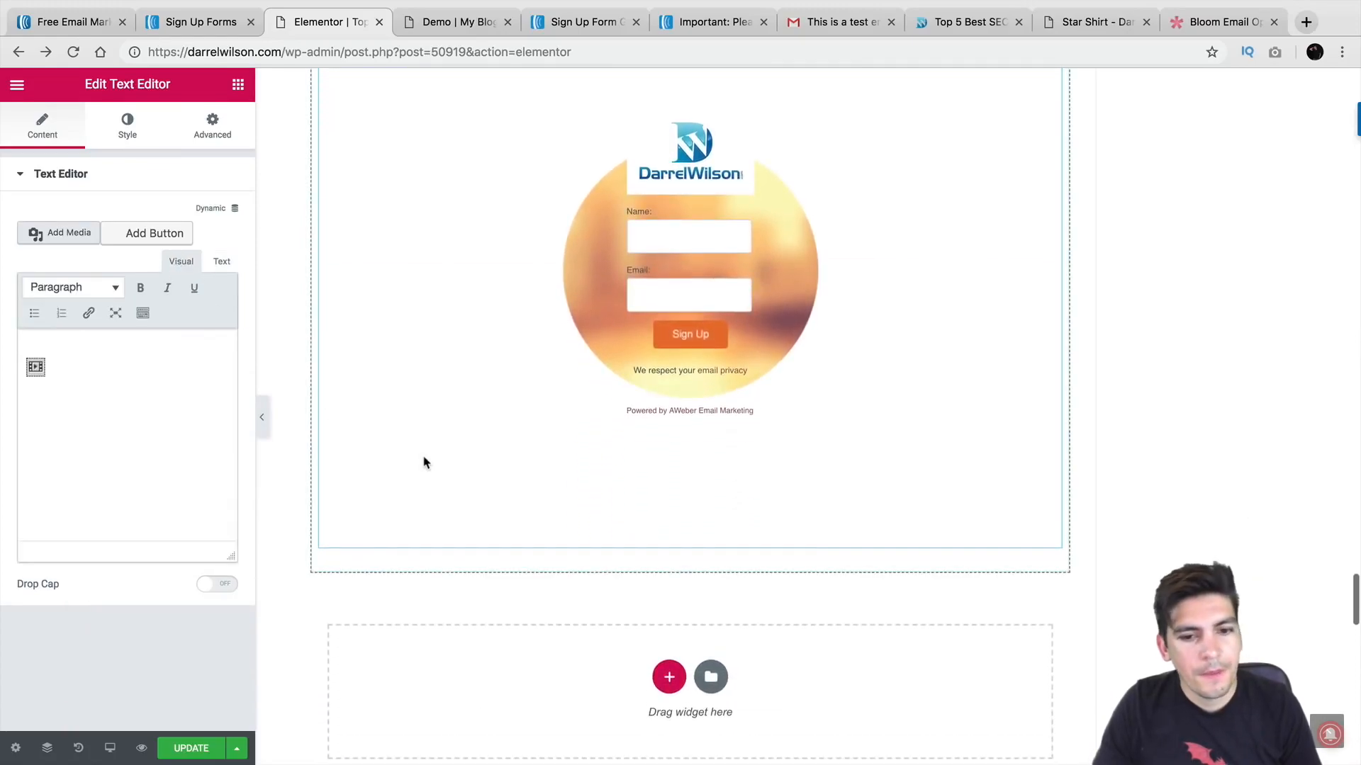
scroll(424, 462, down, 7)
scroll(439, 446, up, 5)
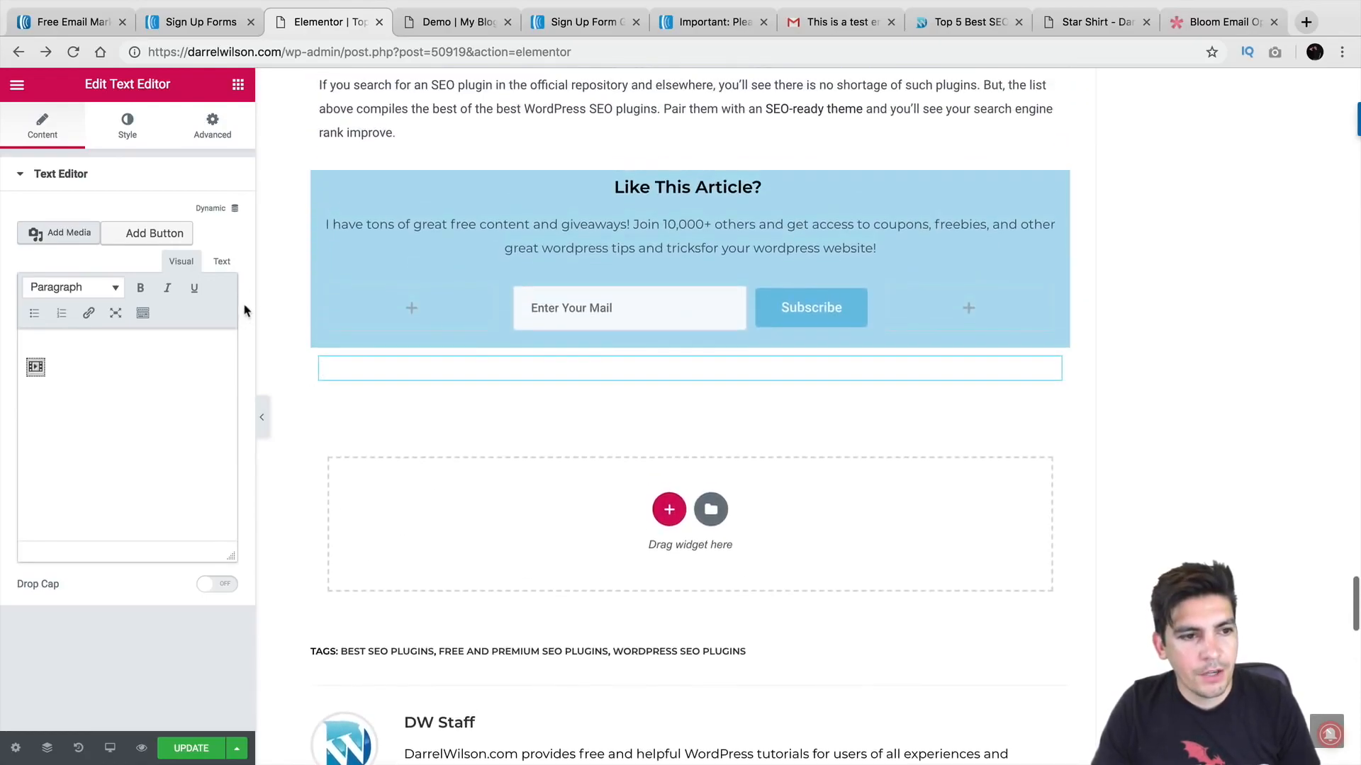
click(221, 261)
scroll(170, 372, down, 3)
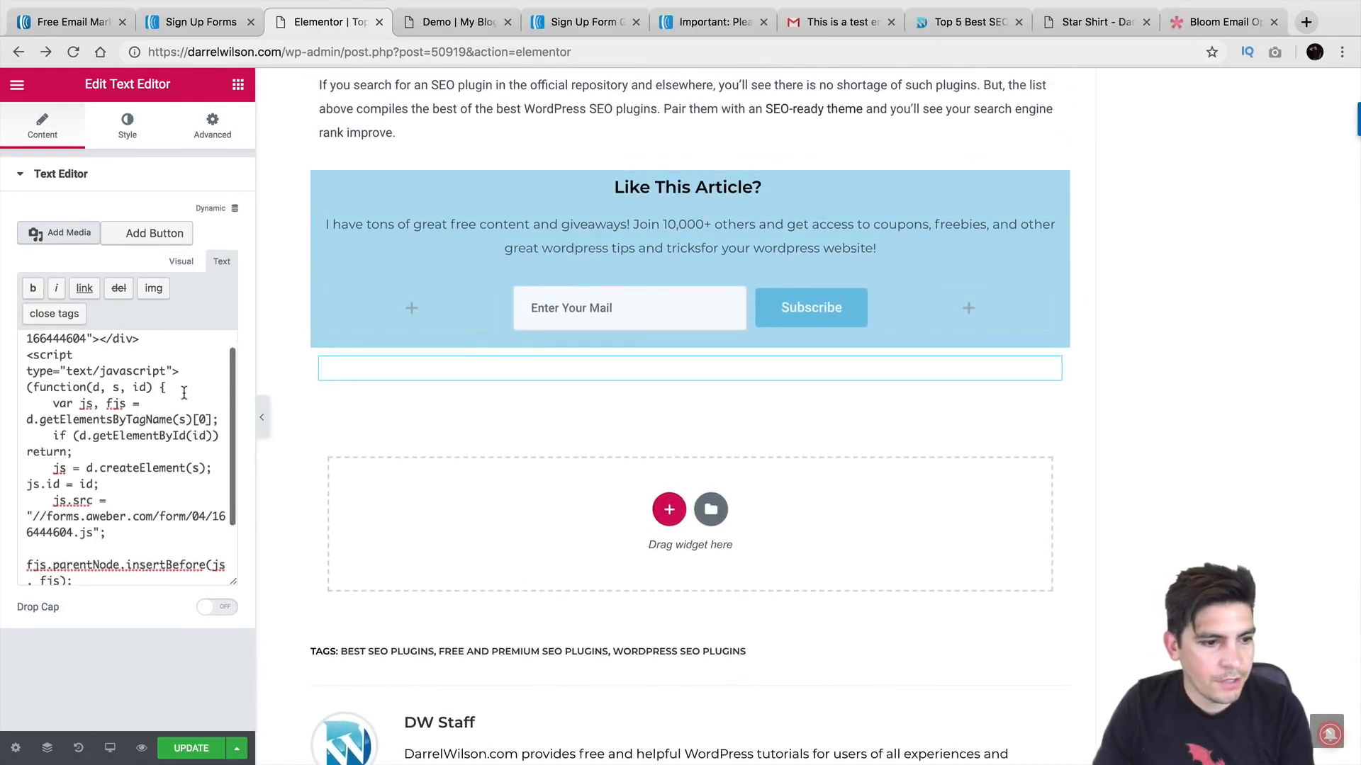
scroll(188, 397, up, 3)
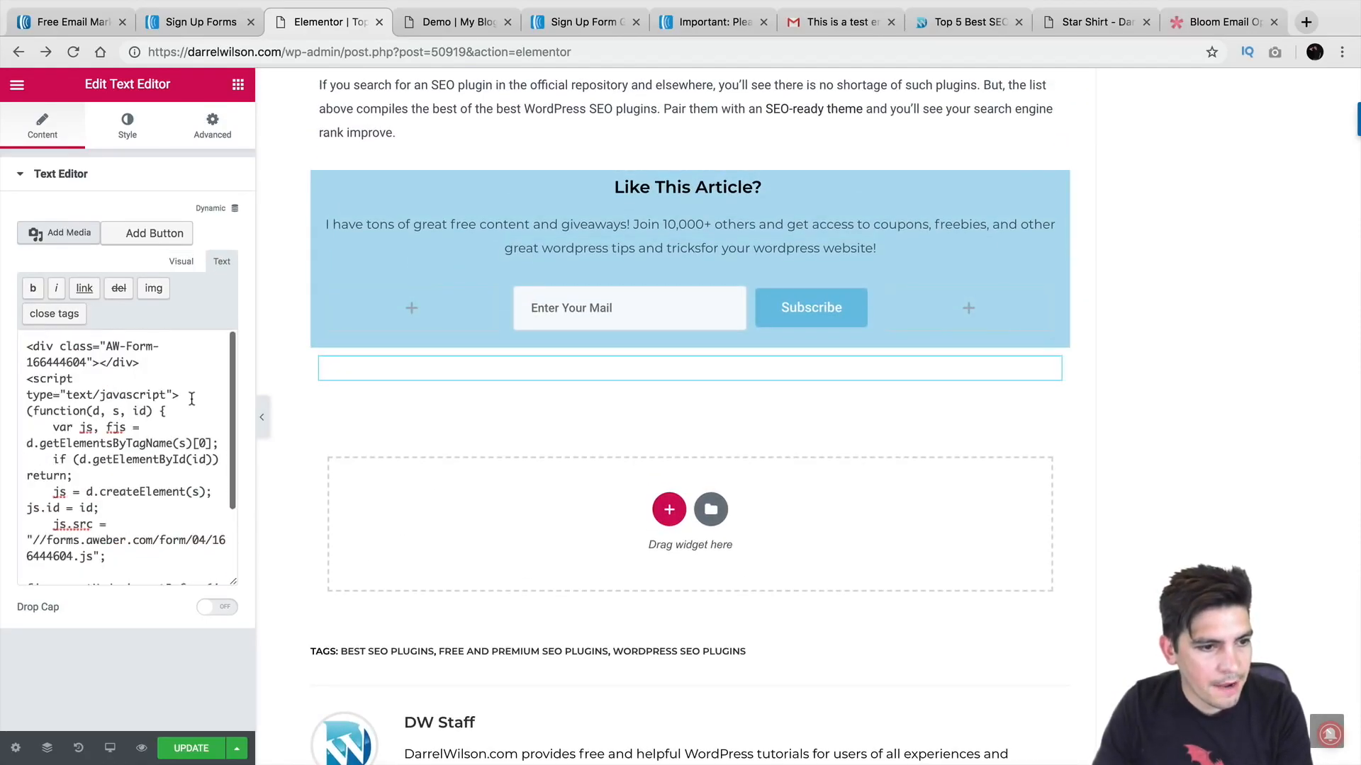
click(180, 262)
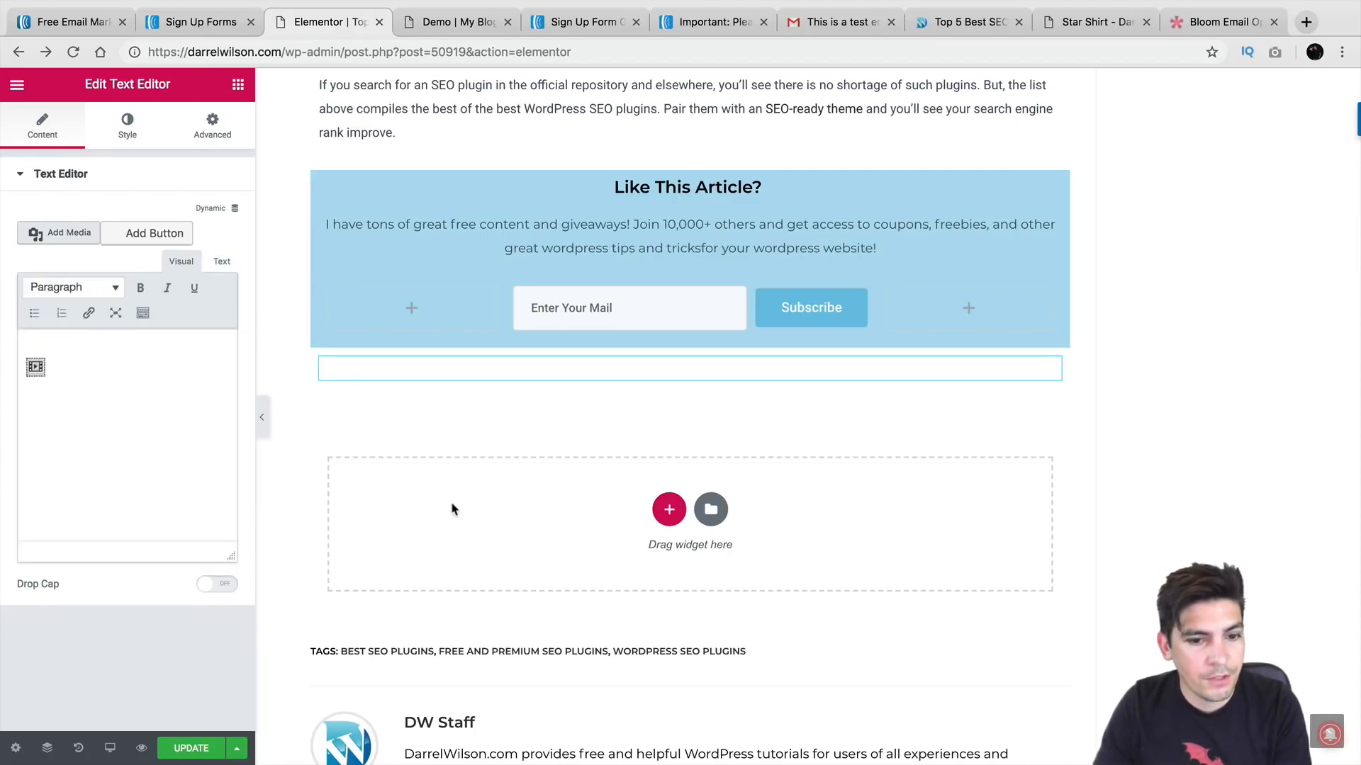
click(38, 366)
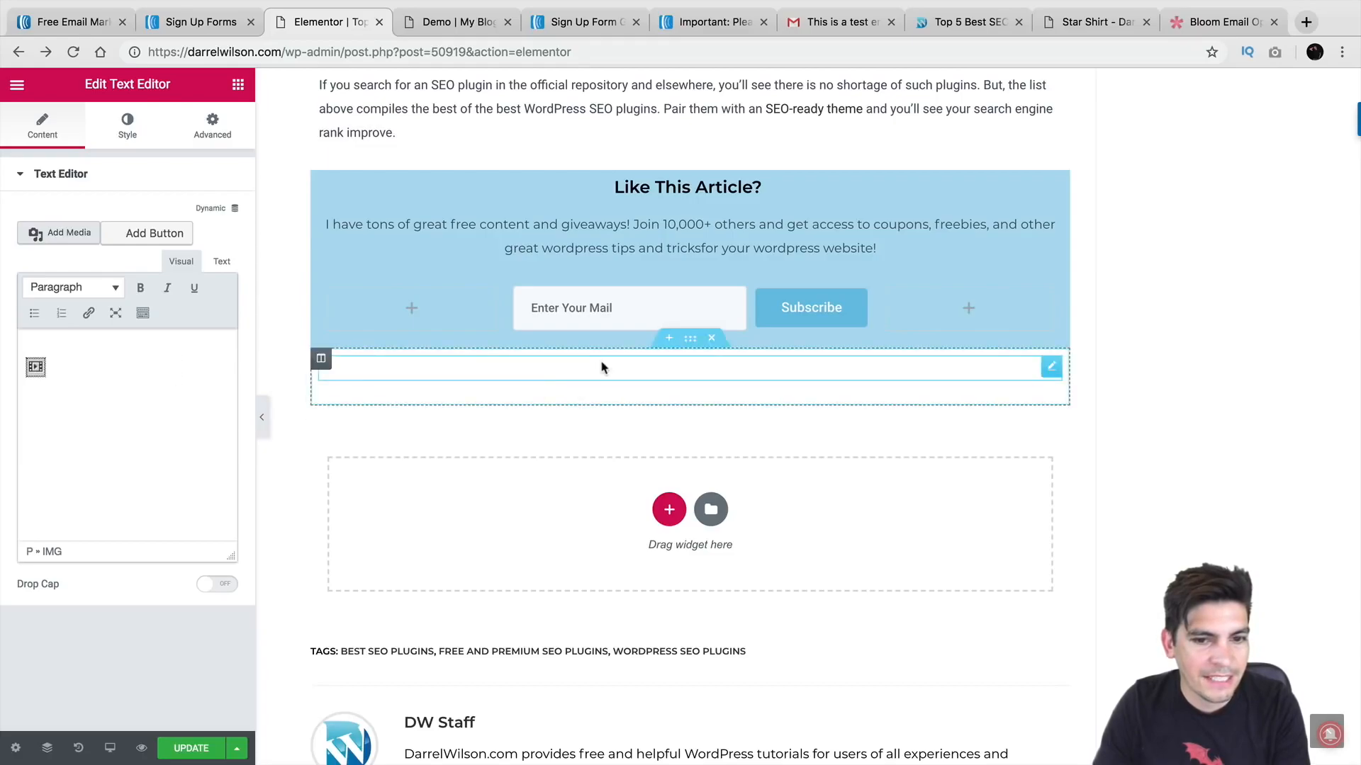
click(322, 359)
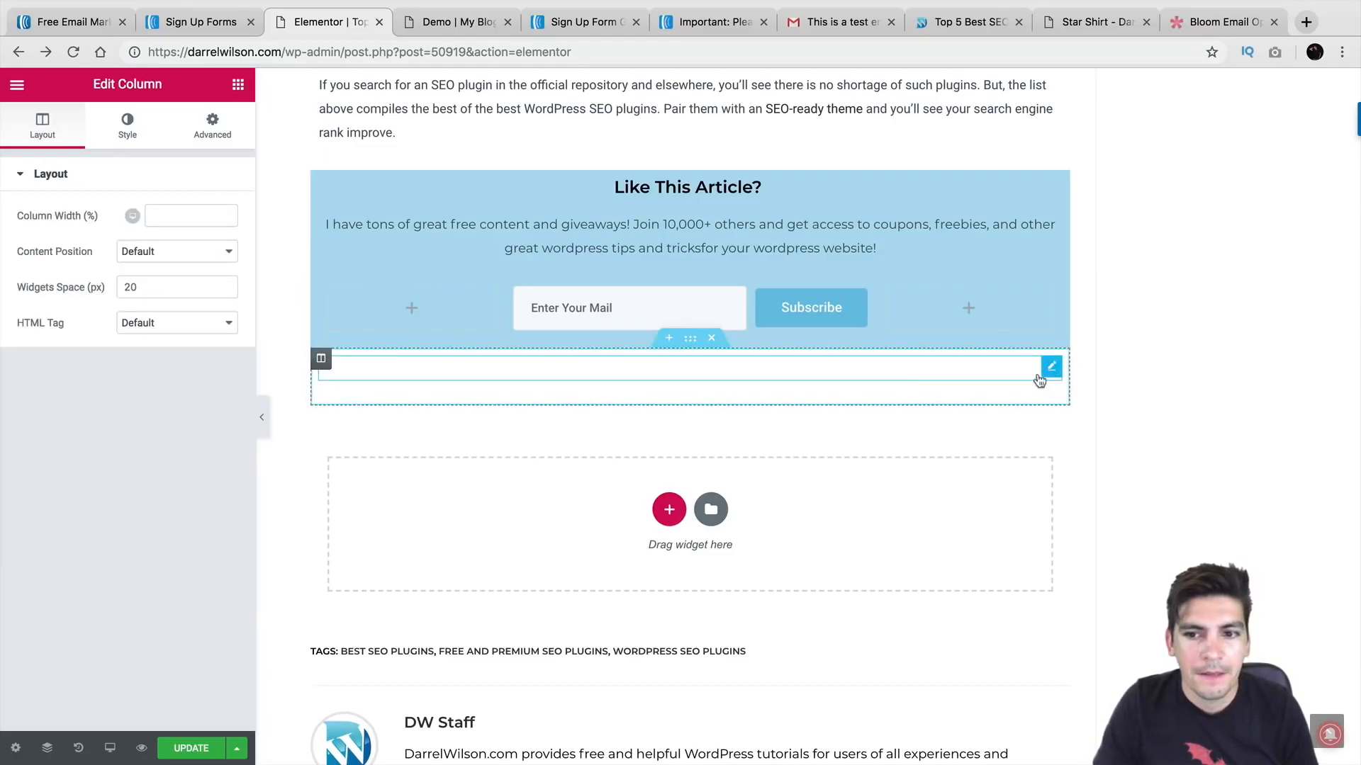
Step: Exit Elementor to the dashboard, confirming Leave, and go to Appearance > Widgets
click(16, 749)
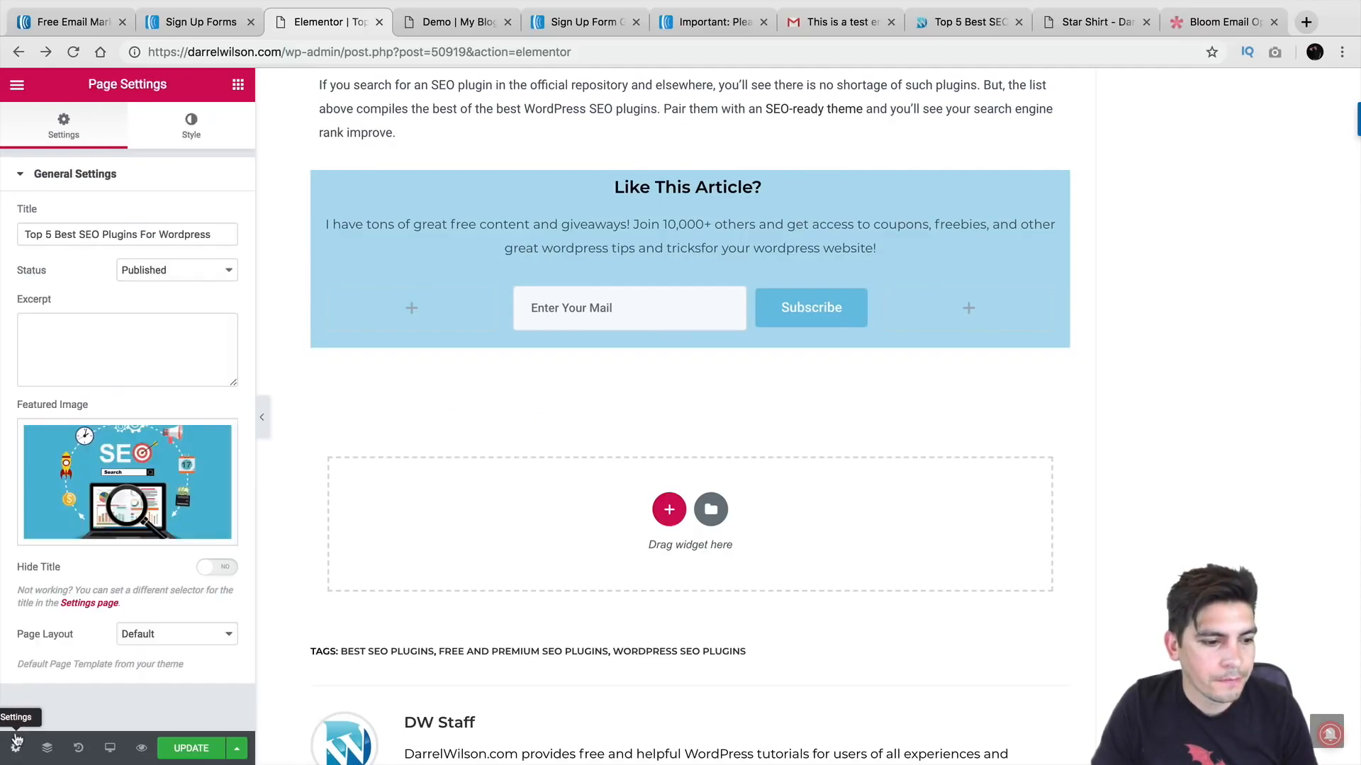
click(16, 85)
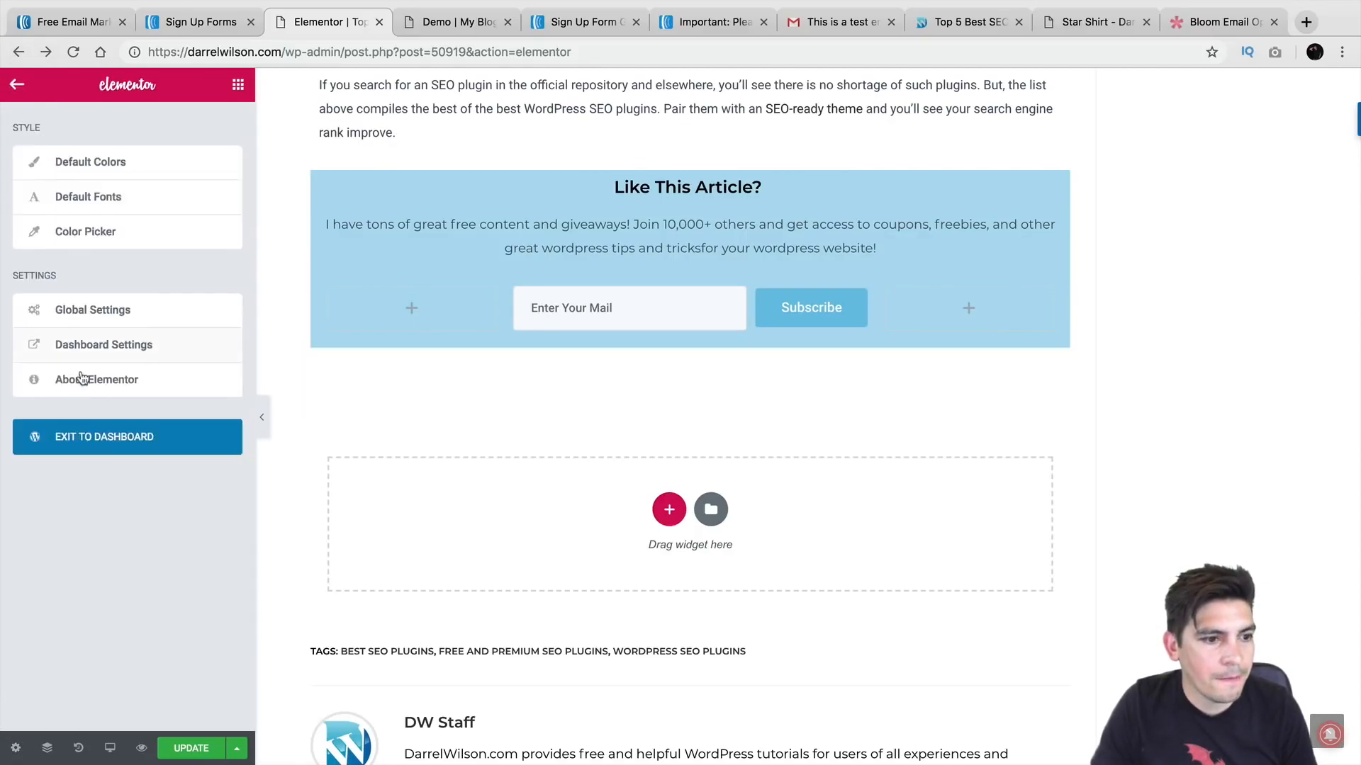
click(83, 435)
click(819, 273)
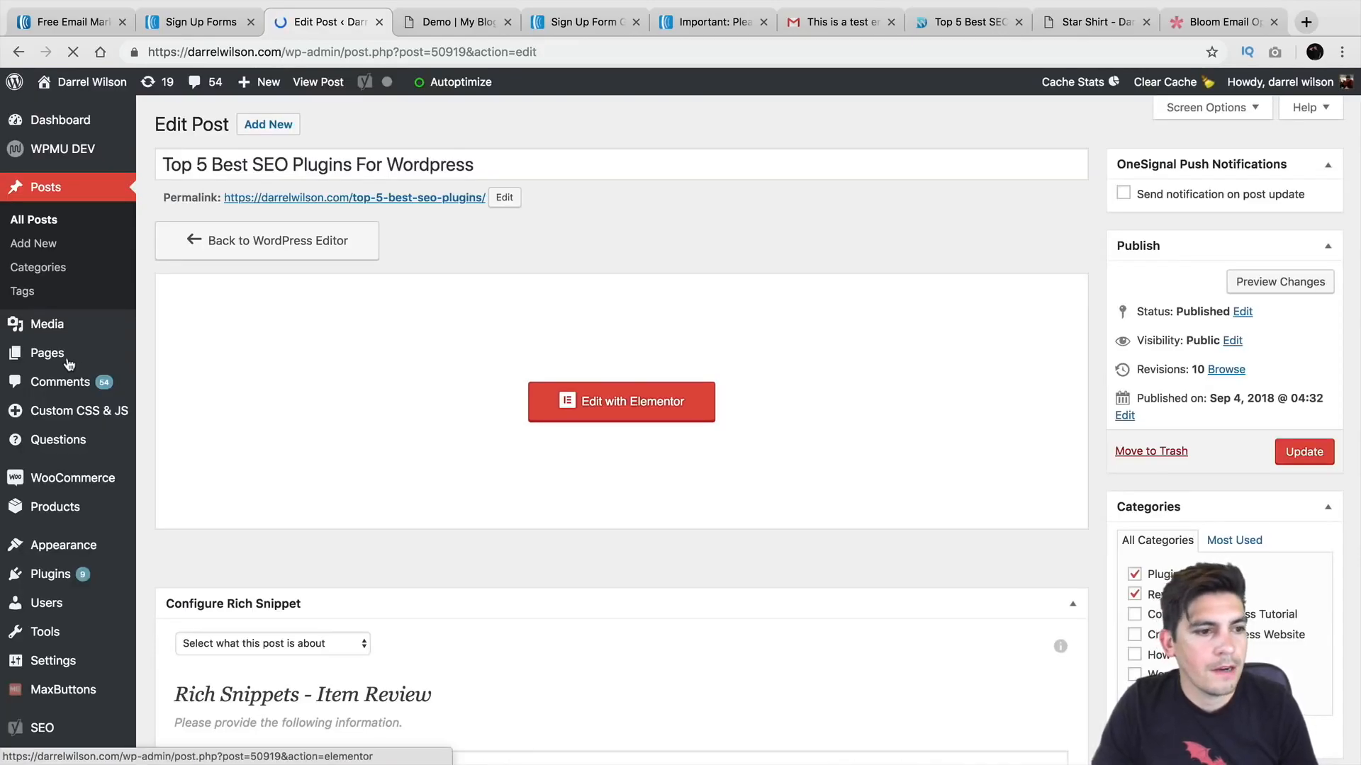
mouse_move(69, 363)
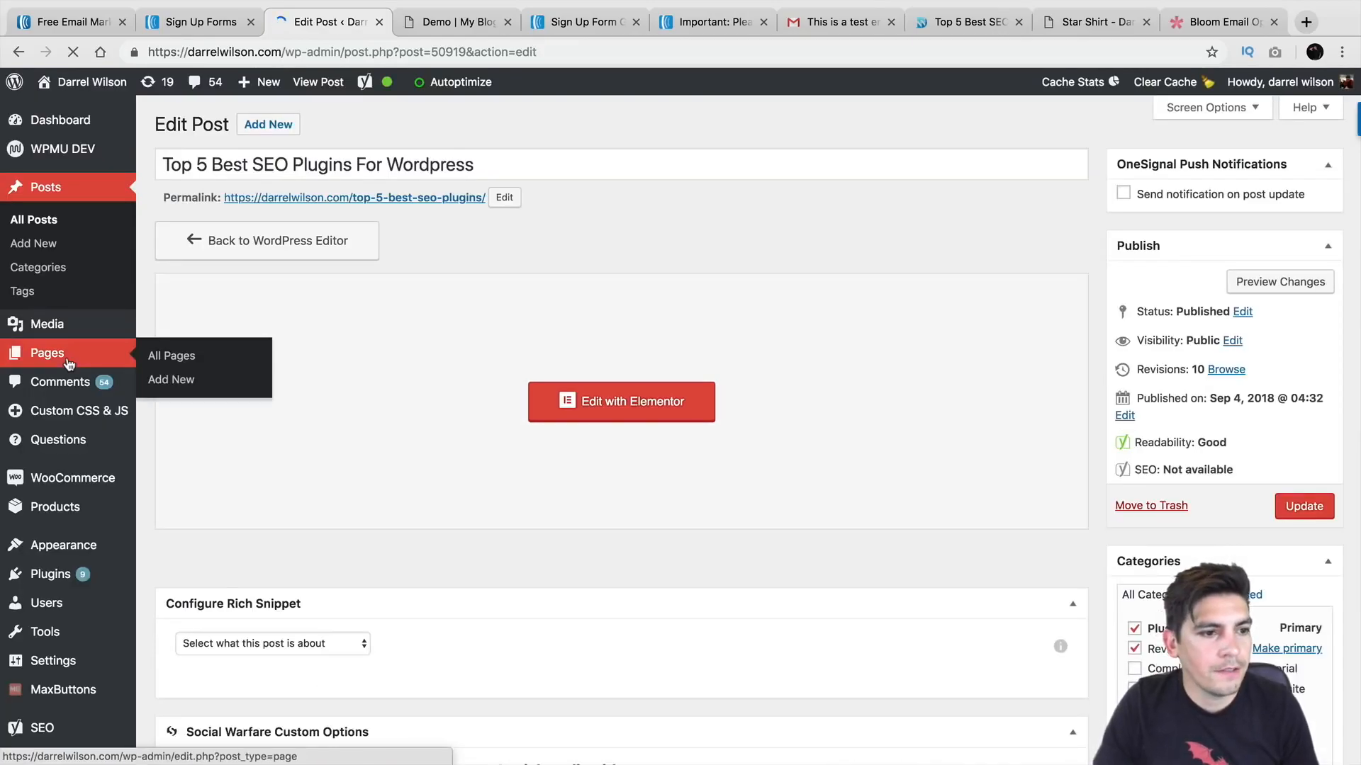
mouse_move(106, 547)
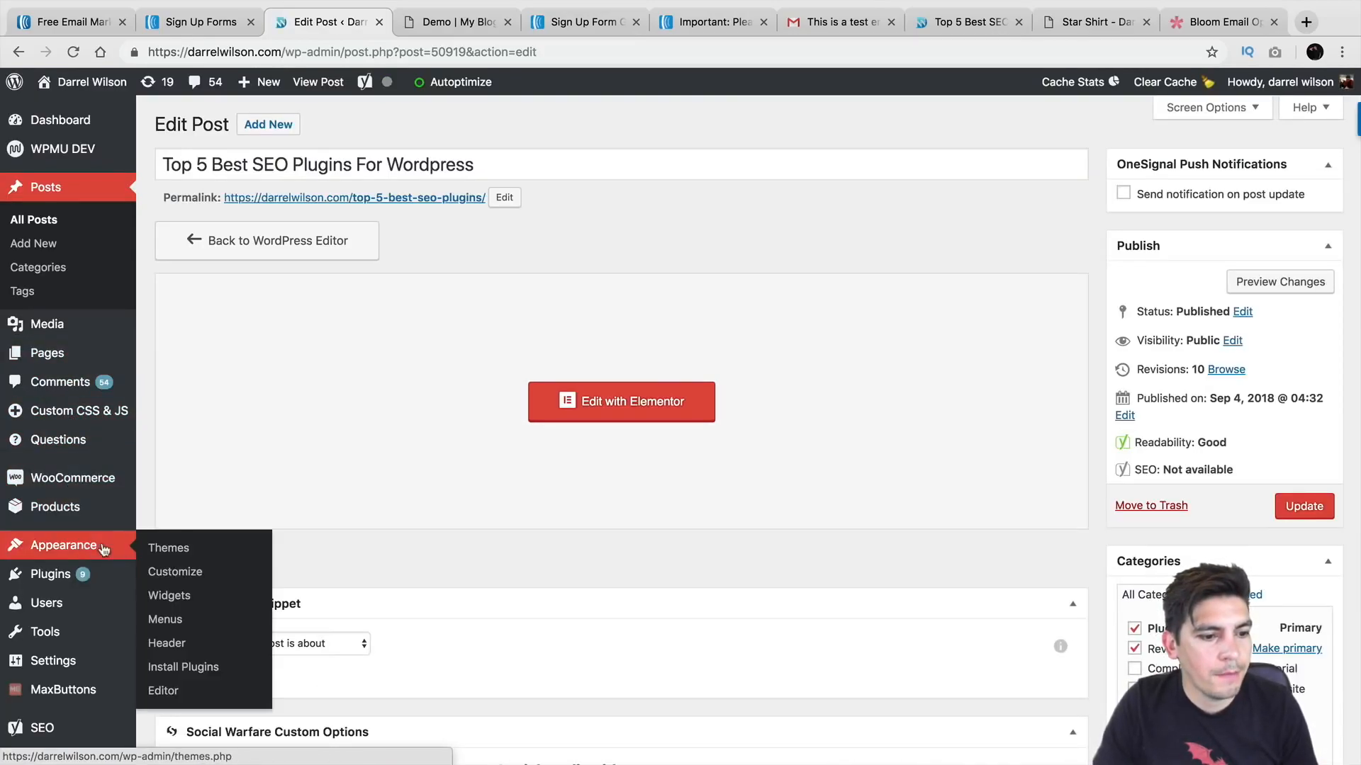
click(171, 595)
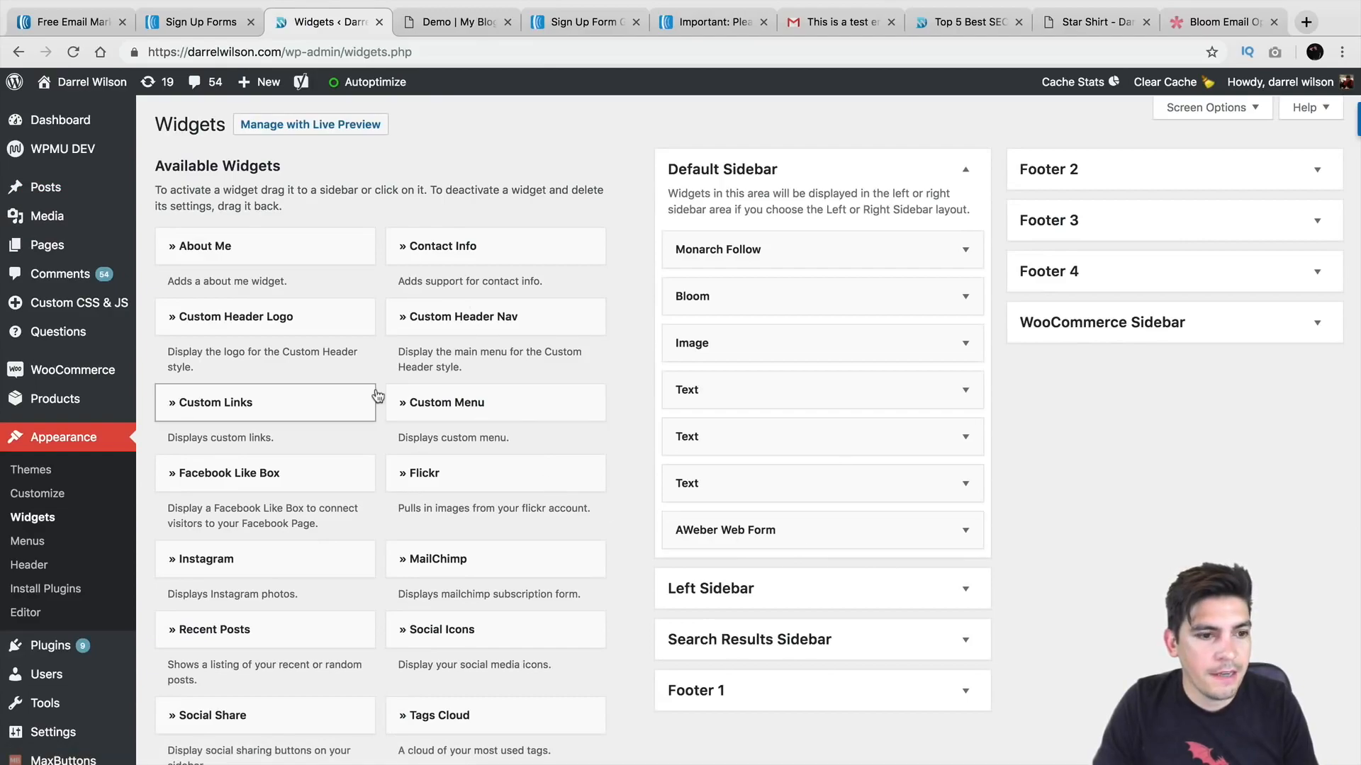
Step: Drag a Text widget into the Default Sidebar beneath Monarch Follow
scroll(377, 395, down, 5)
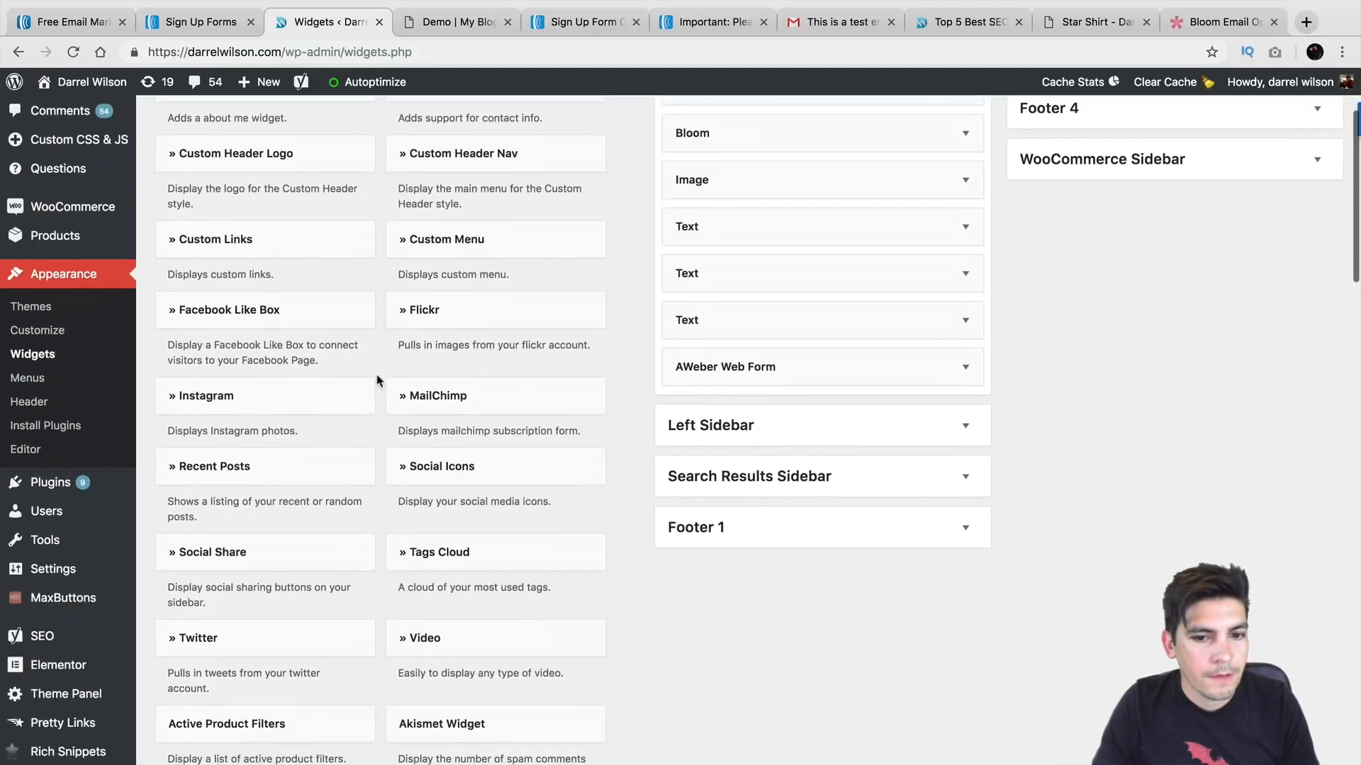
scroll(377, 380, down, 9)
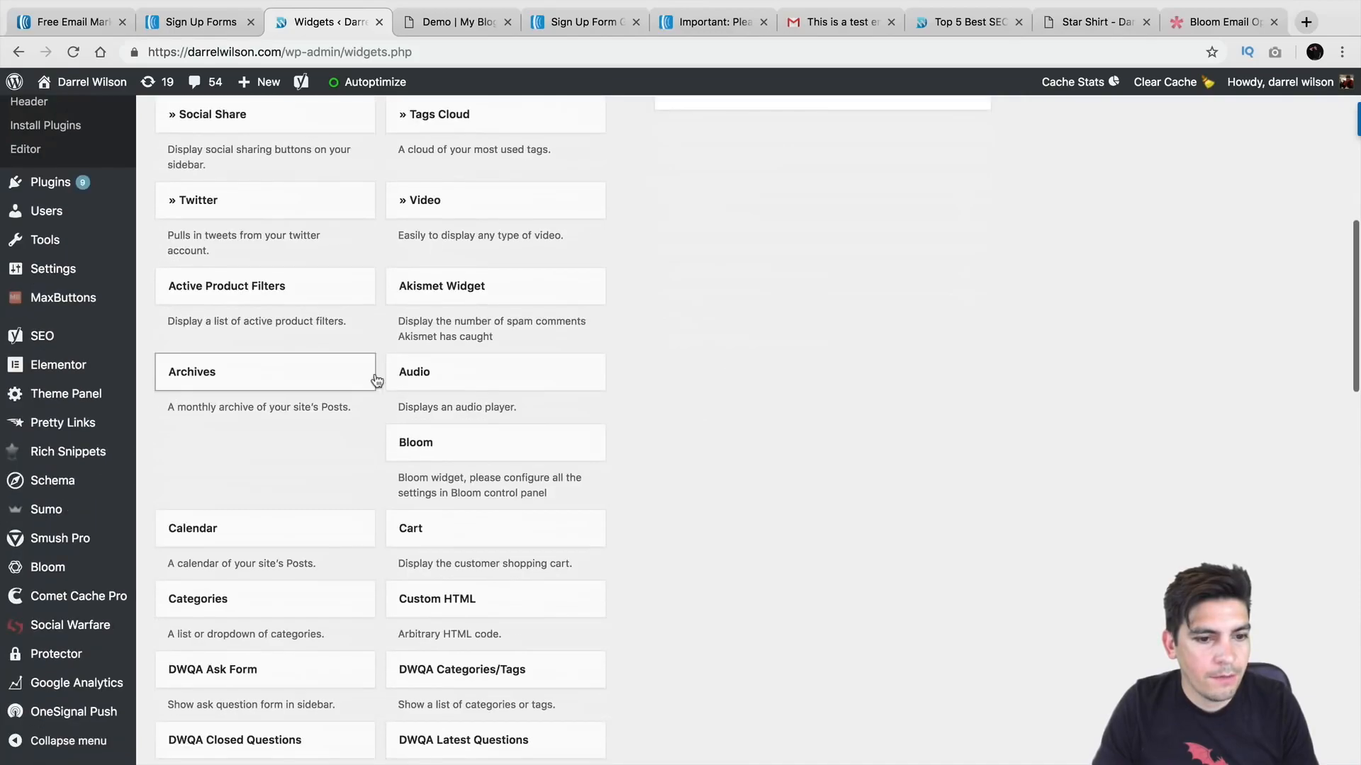
scroll(375, 381, down, 17)
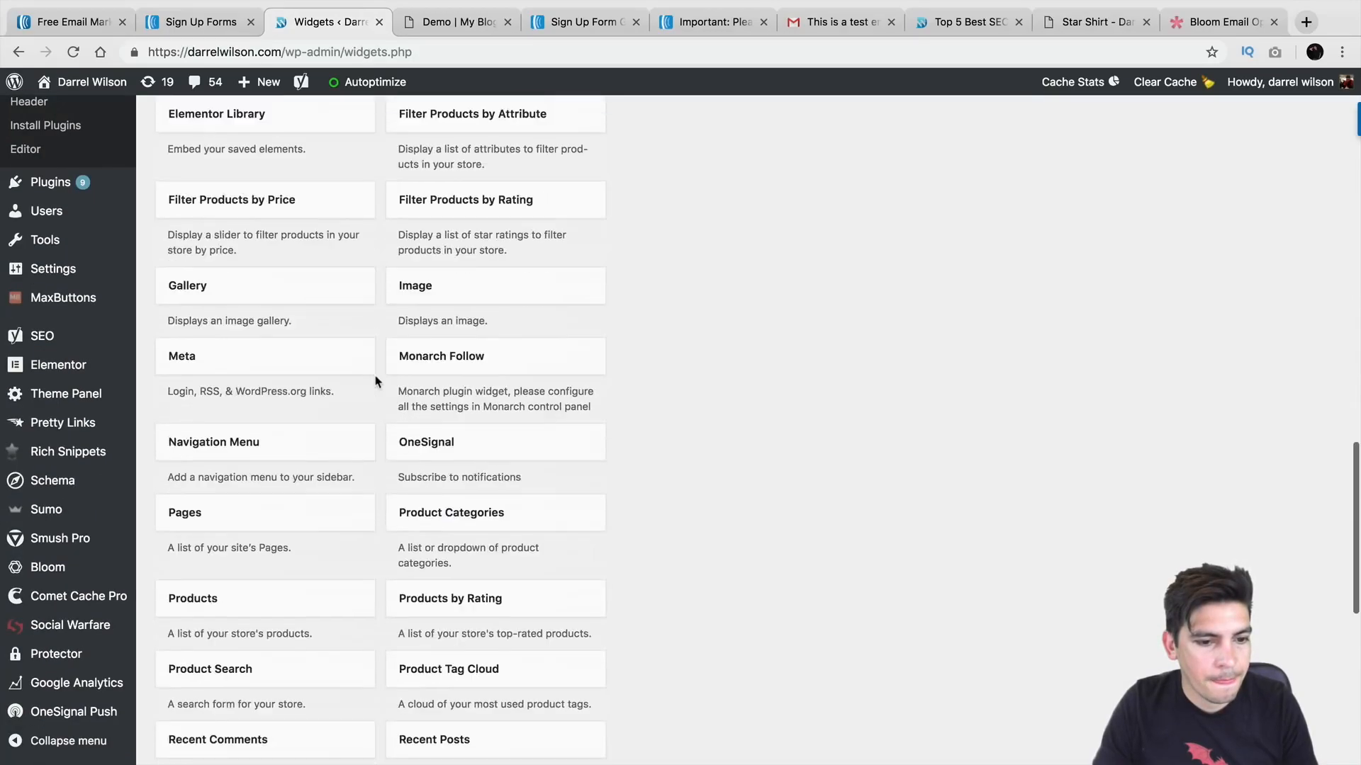
scroll(376, 383, down, 9)
drag(330, 432, 833, 171)
scroll(425, 362, up, 11)
scroll(532, 365, up, 20)
click(949, 274)
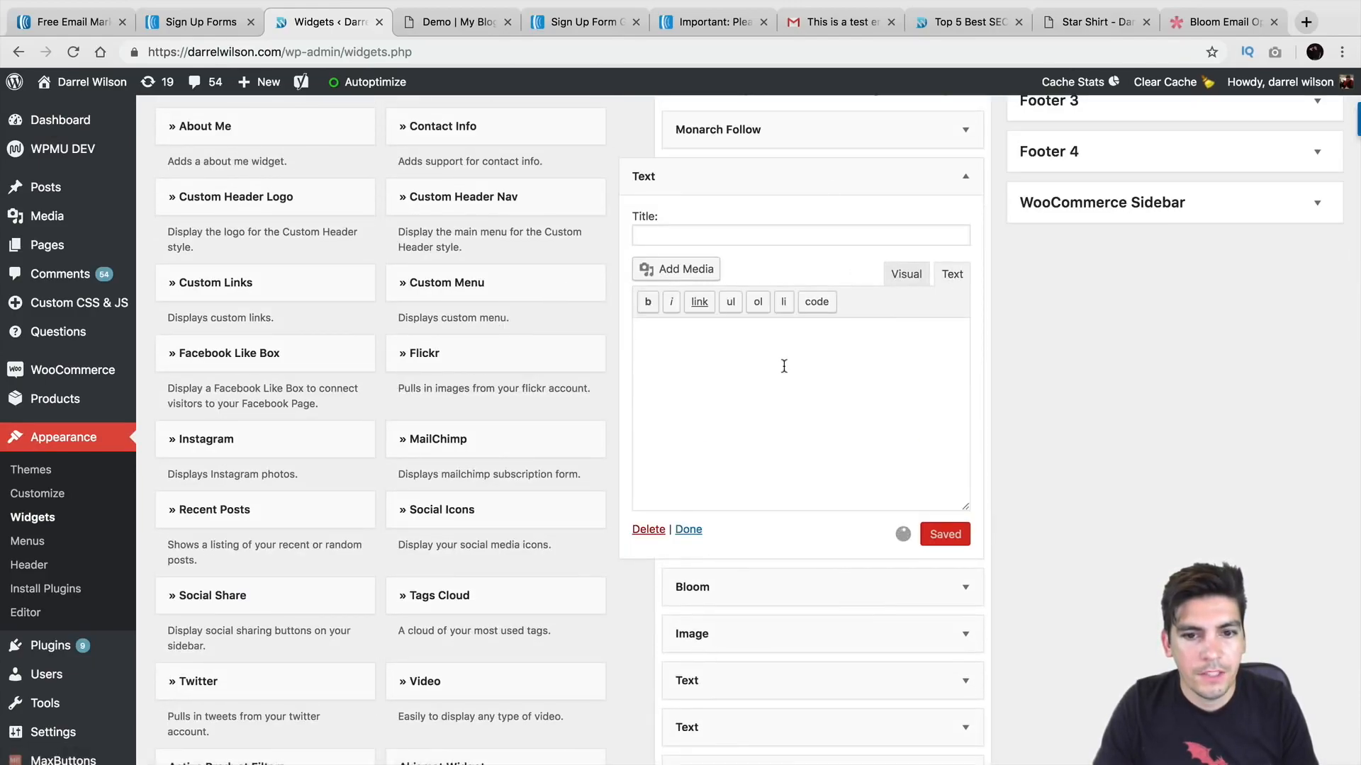
Step: Paste the AWeber form code into the widget, title it 'Subscribe!', and save
right_click(759, 380)
click(782, 480)
click(780, 238)
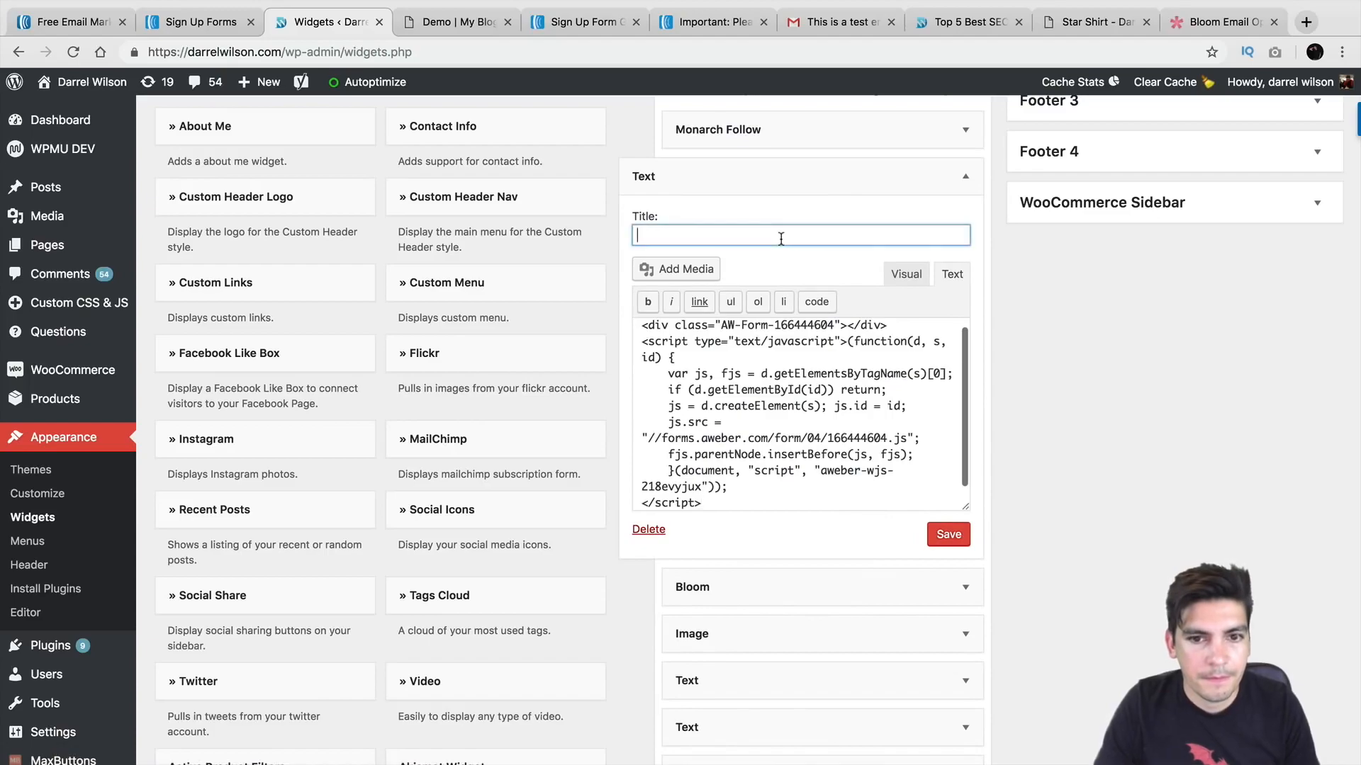
text(Subscribne)
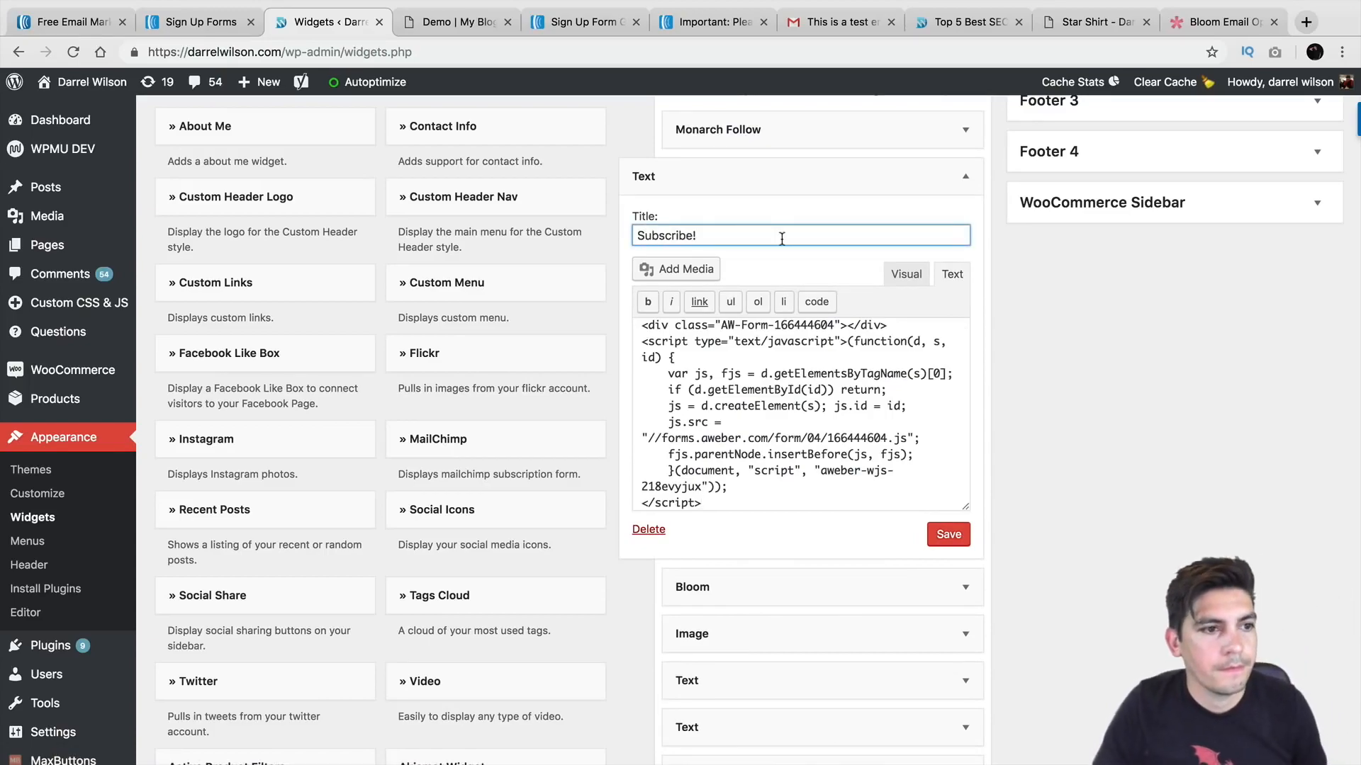
click(949, 535)
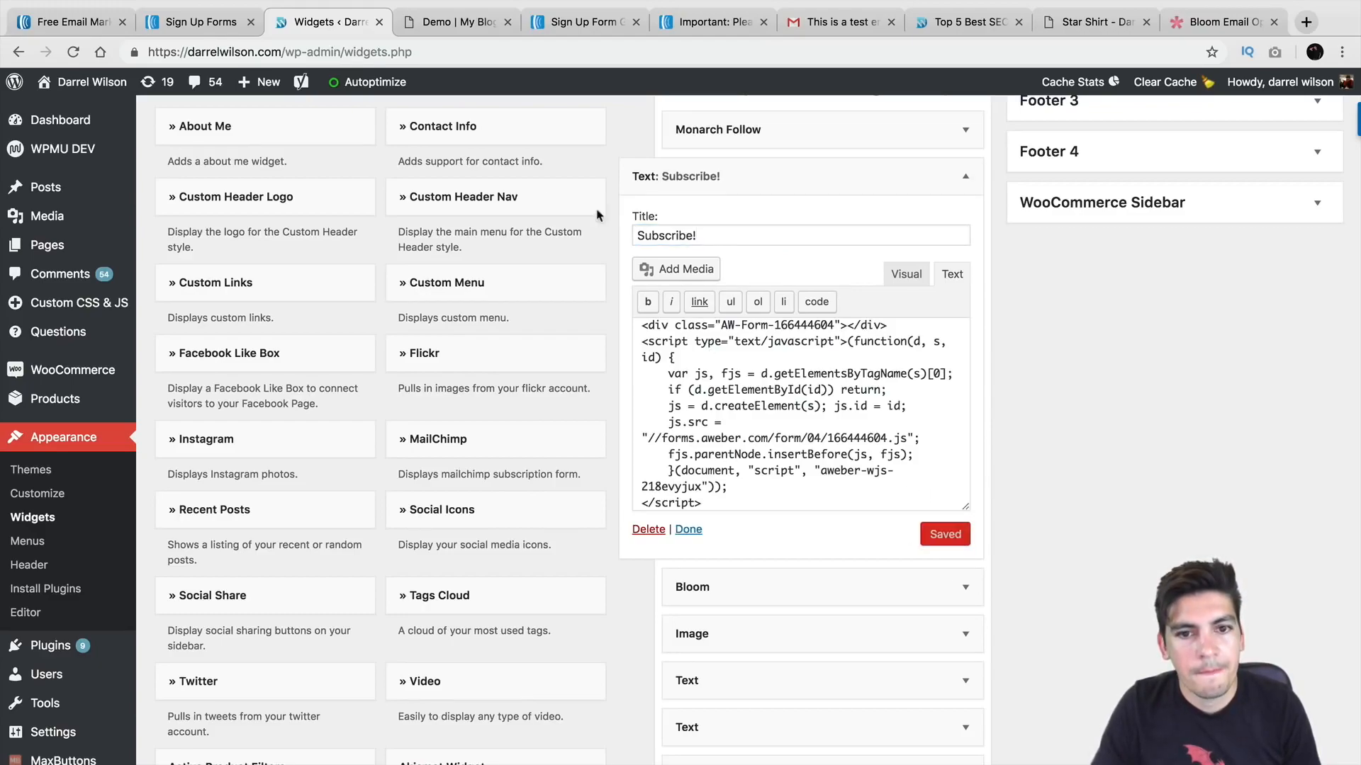
Step: Open the live site and try the email field of the sidebar Subscribe! form
mouse_move(78, 83)
click(71, 114)
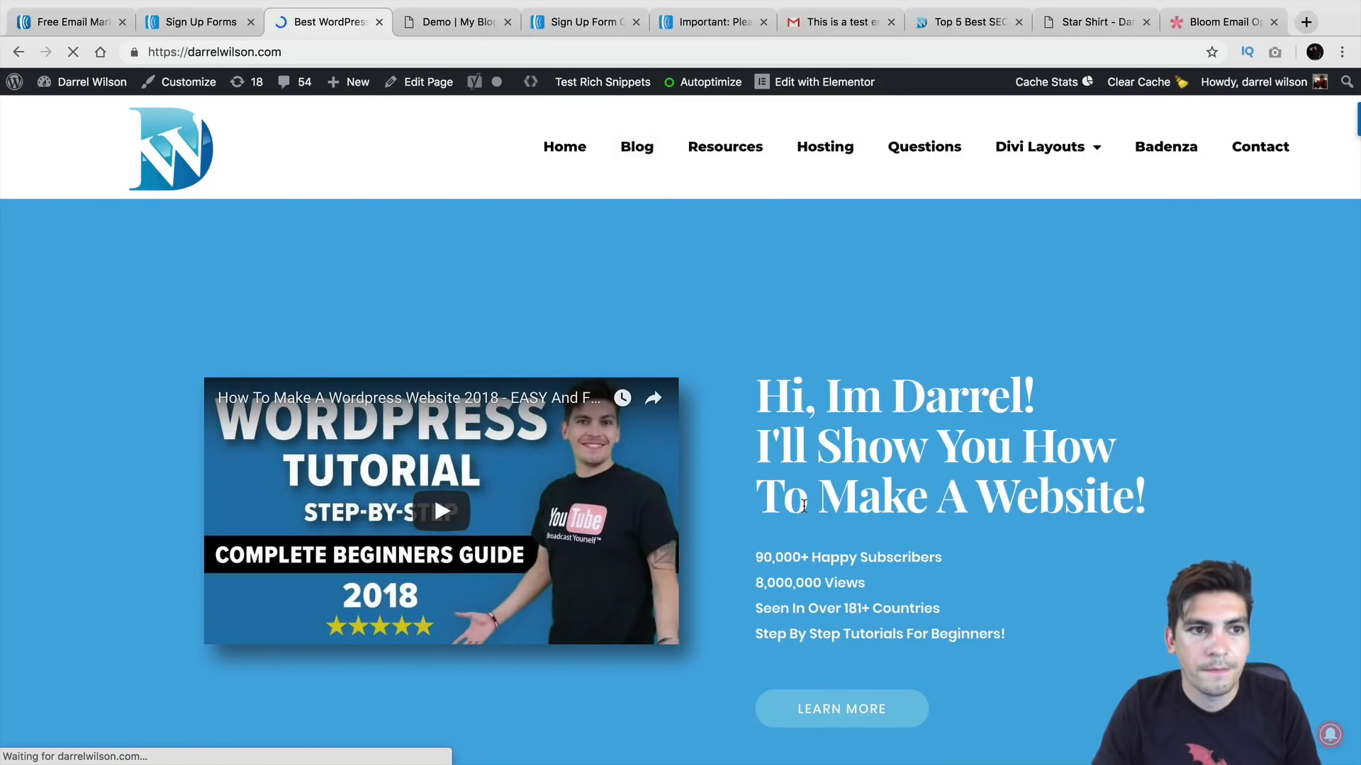
scroll(1146, 448, down, 4)
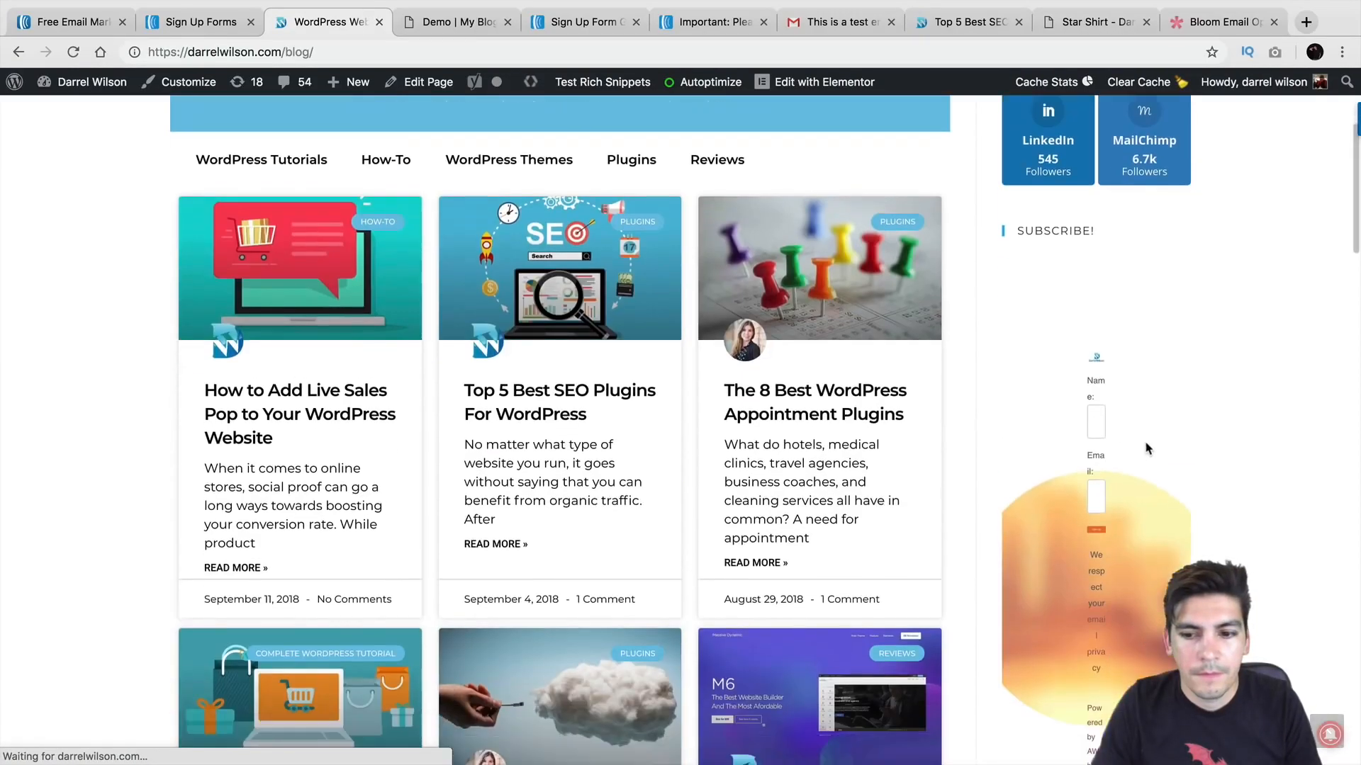
scroll(1147, 449, down, 3)
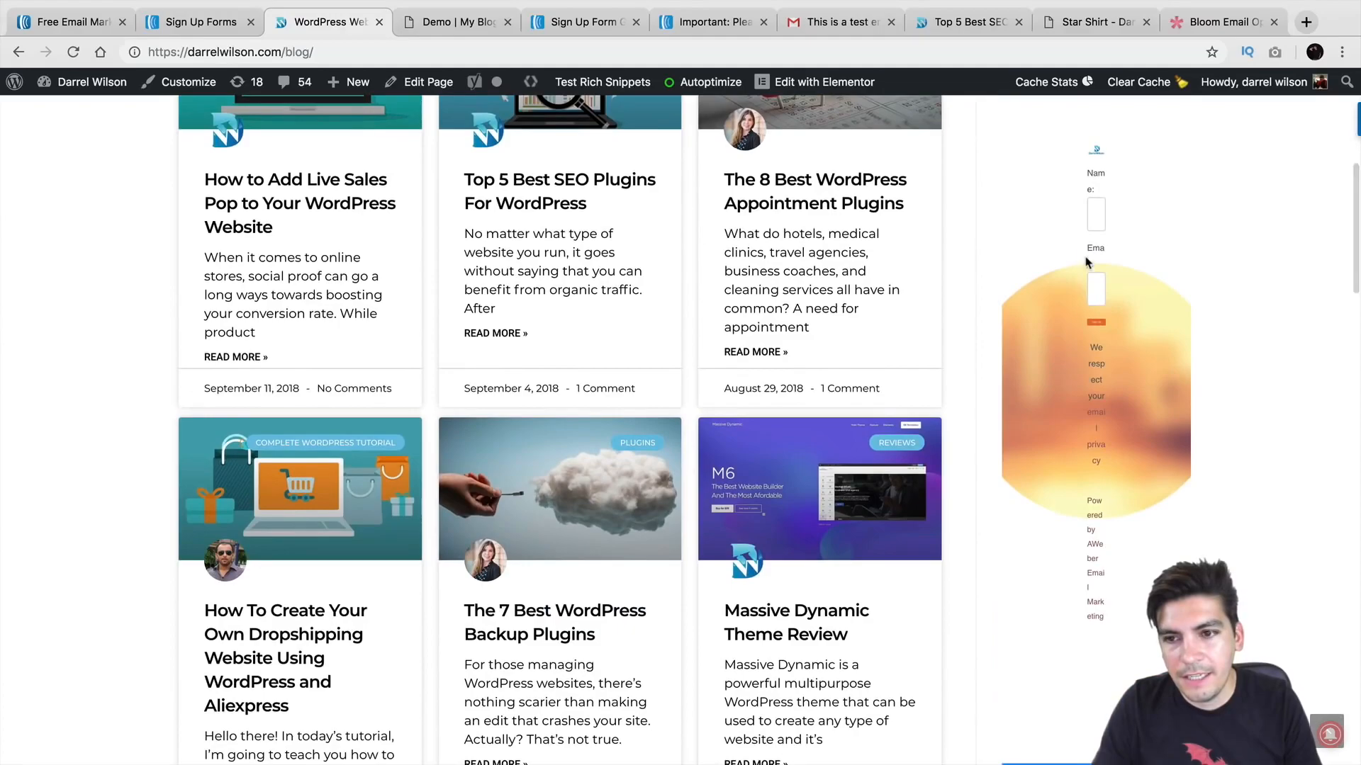
click(1096, 288)
click(1098, 209)
Step: Scroll through the blog page, then go back to the WordPress admin Dashboard
scroll(1163, 301, down, 10)
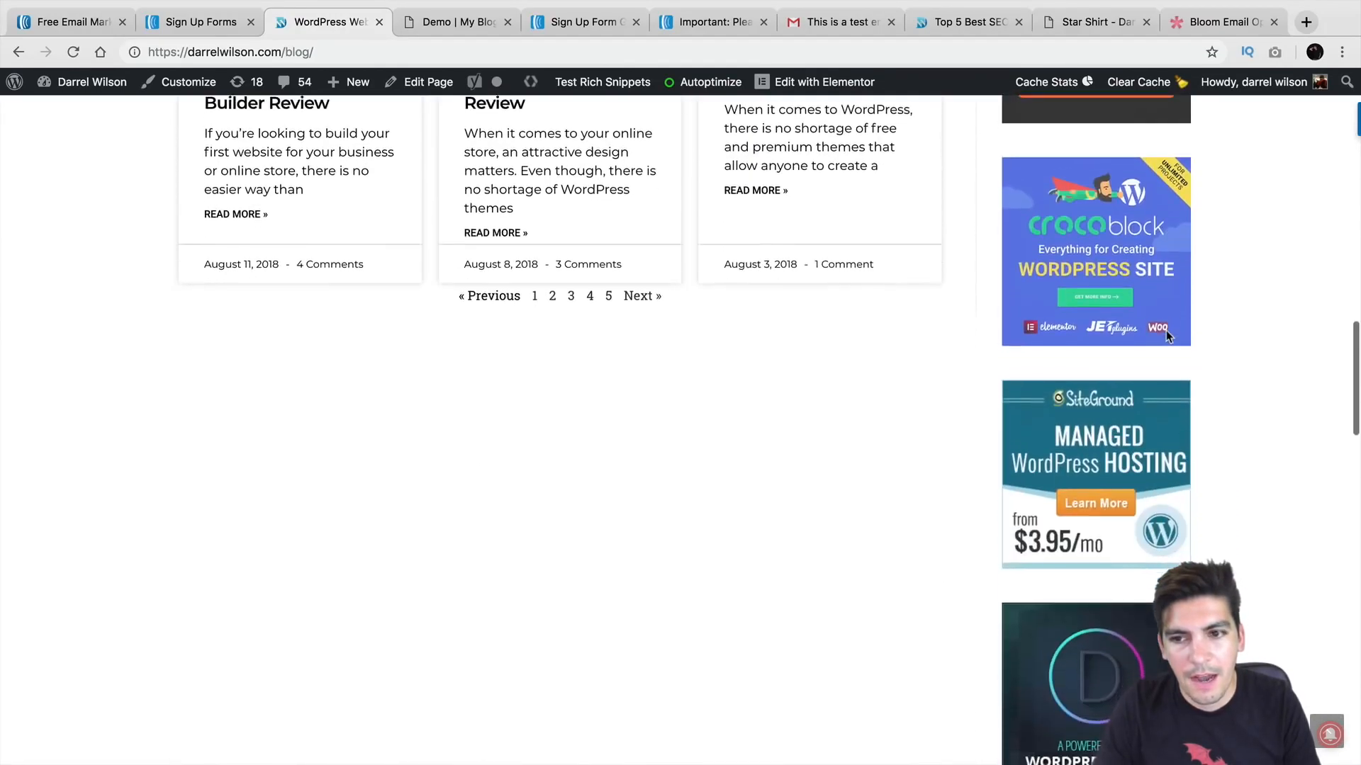
scroll(1167, 330, down, 10)
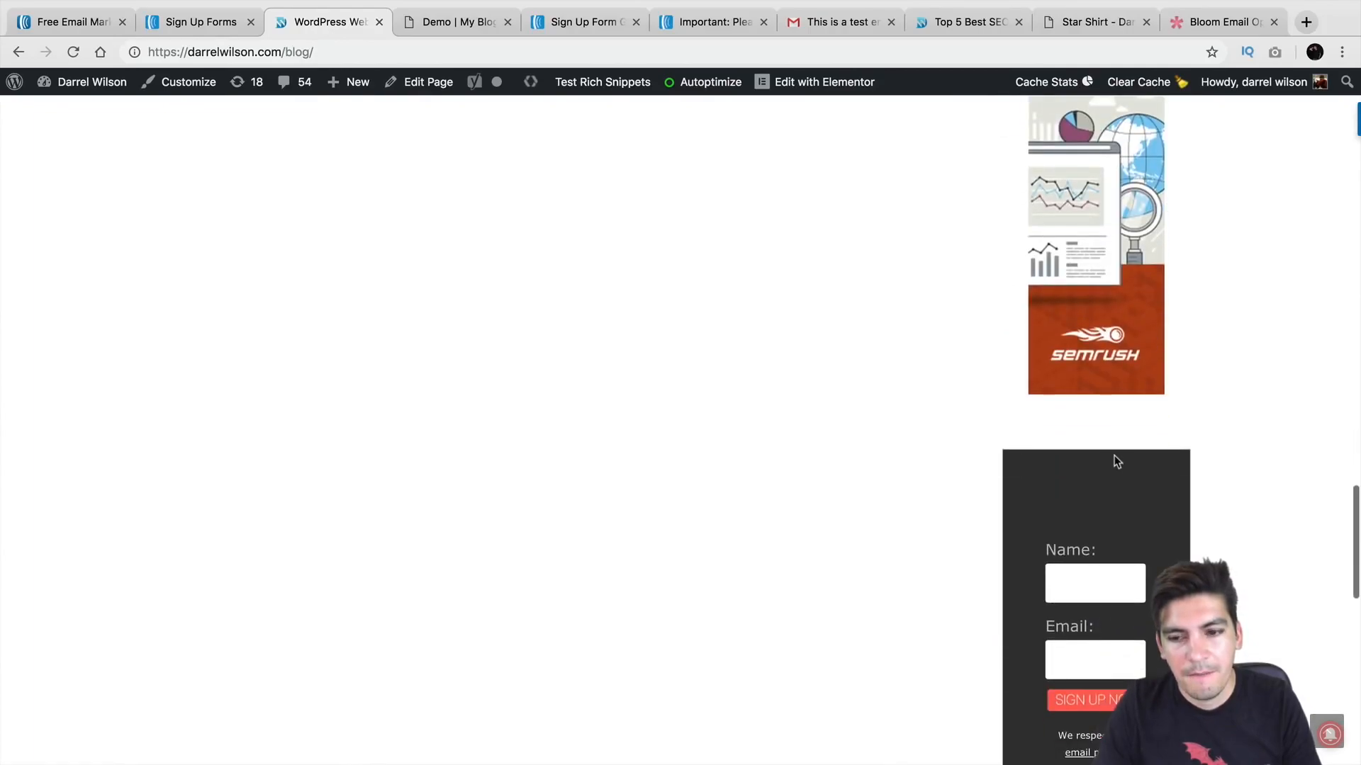
scroll(1114, 461, down, 5)
scroll(1103, 377, up, 15)
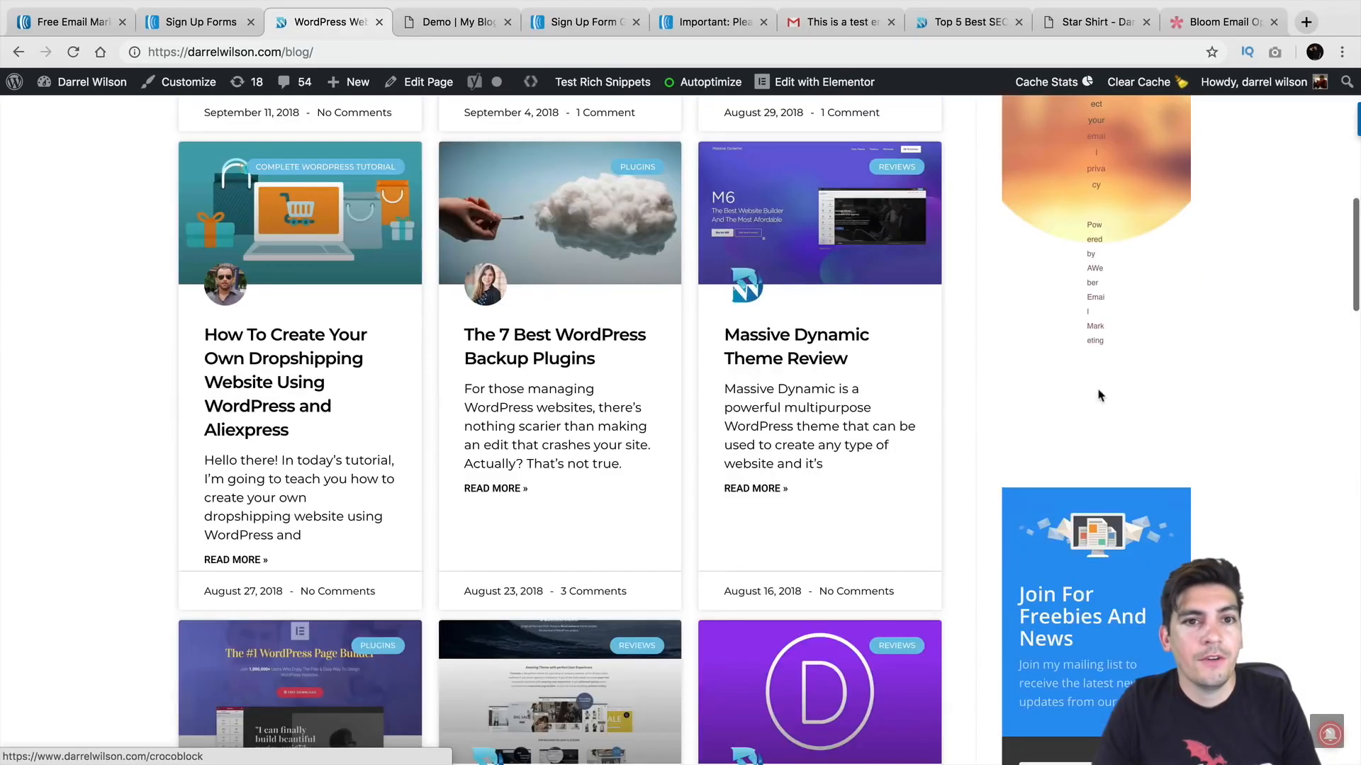
scroll(1099, 395, up, 10)
mouse_move(89, 83)
click(84, 115)
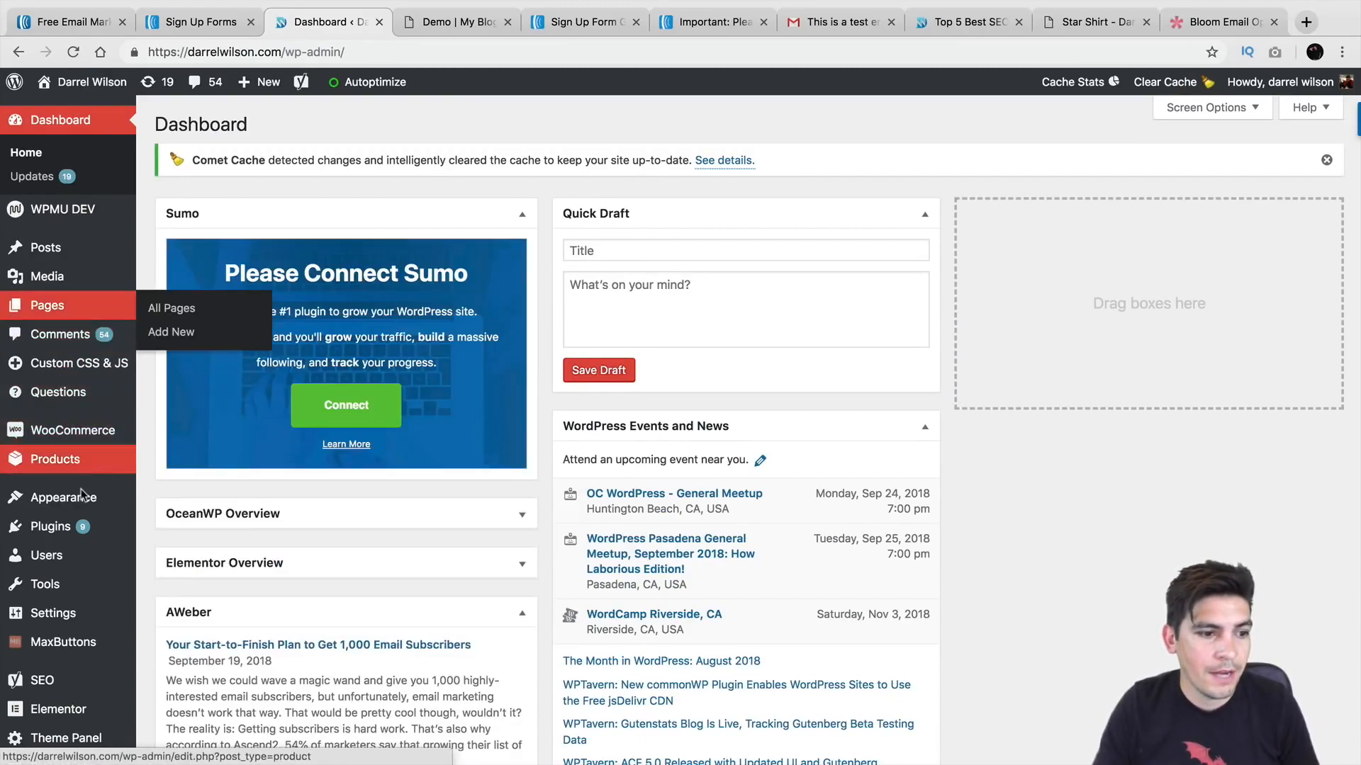
Step: Search new plugins for 'aweber' and view the AWeber Web Form Plugin details
mouse_move(78, 526)
click(178, 553)
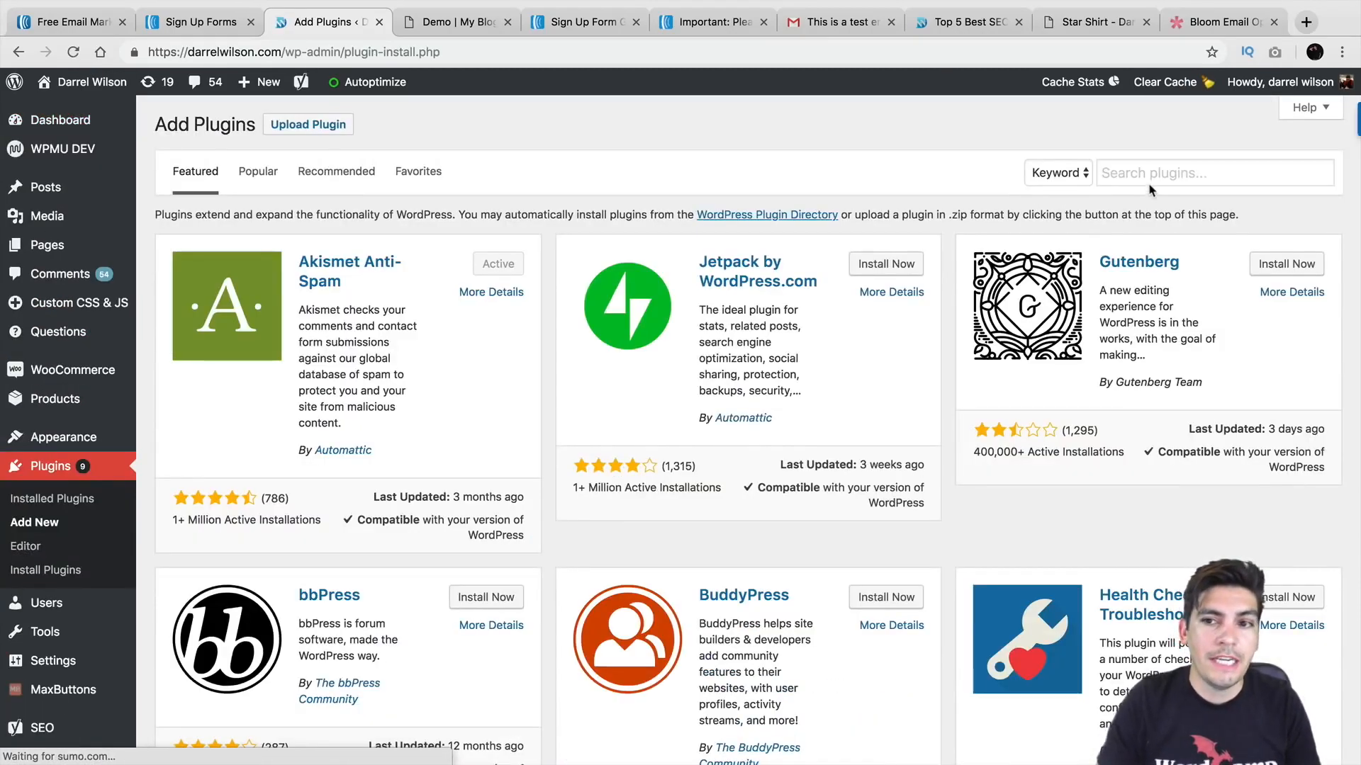
click(1149, 177)
text(aweber)
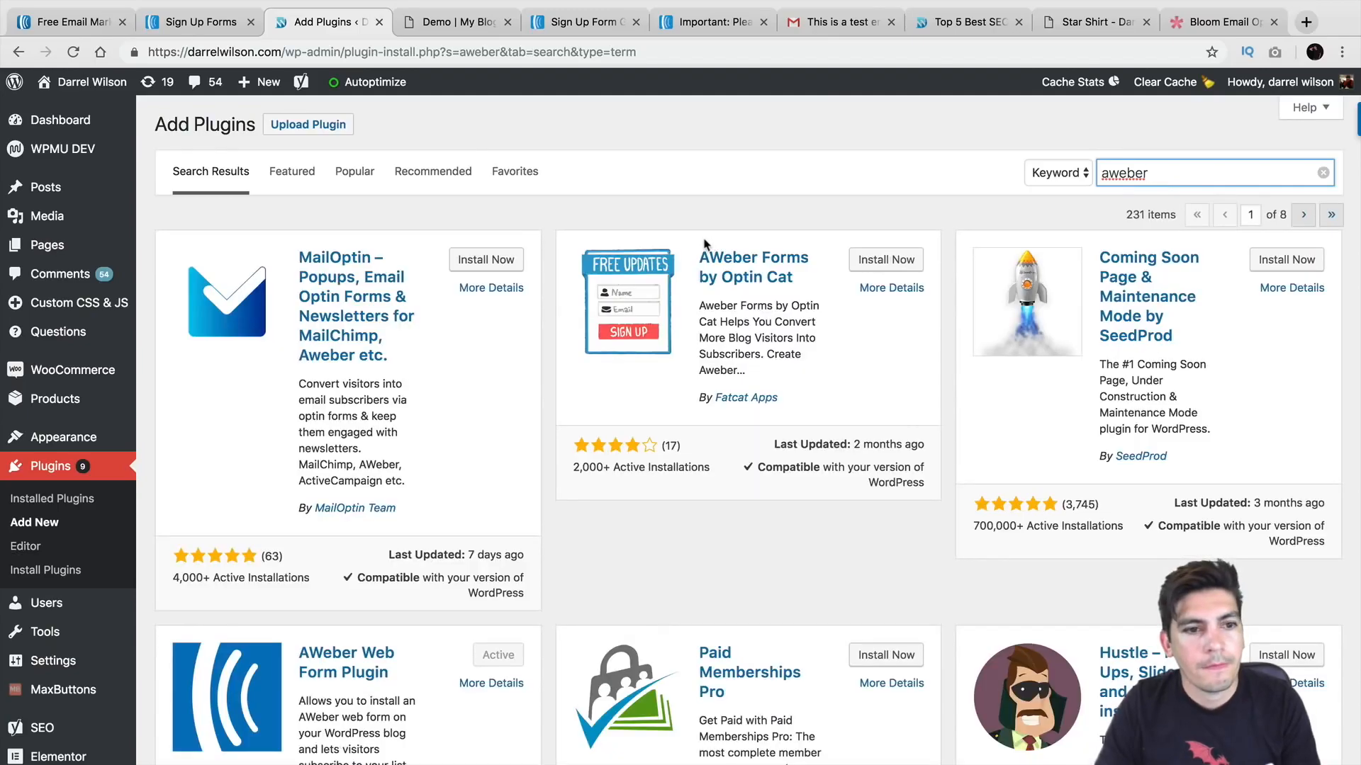
scroll(443, 426, down, 3)
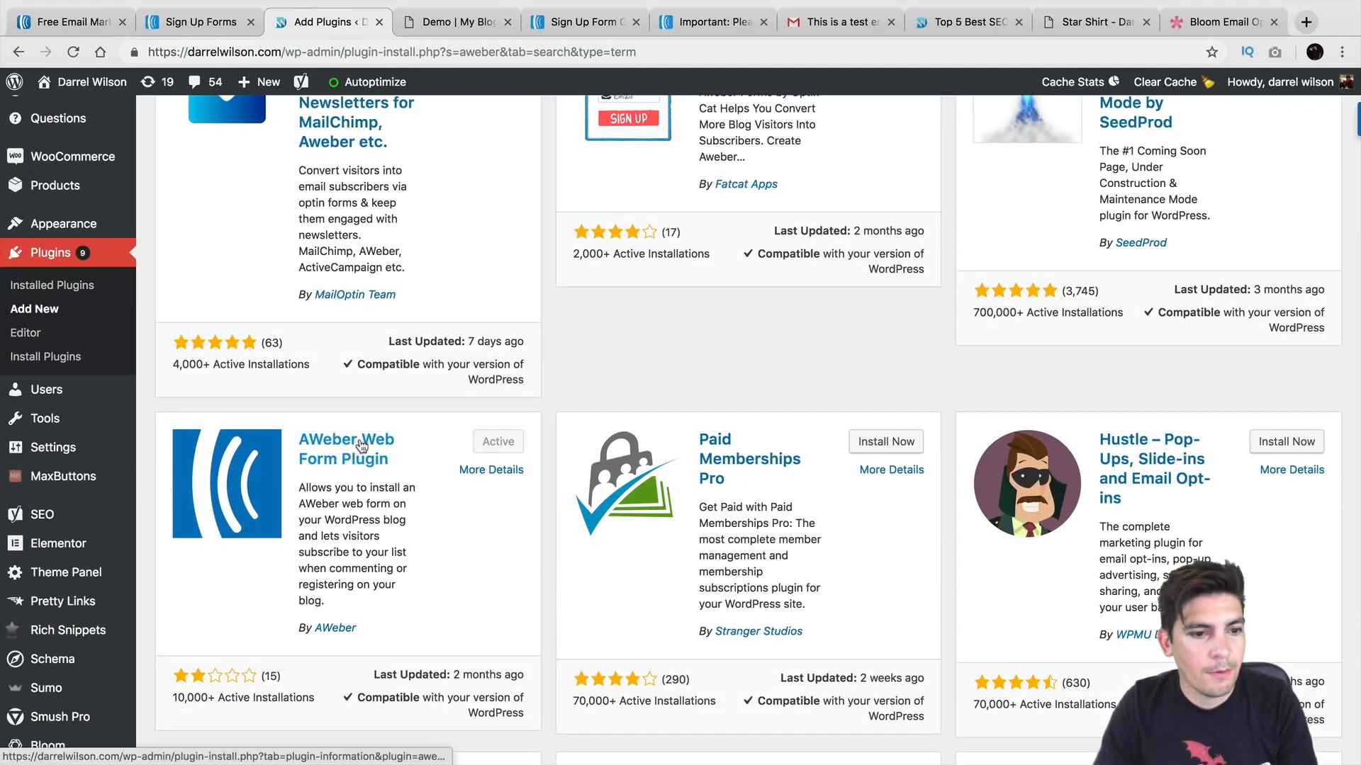
click(363, 444)
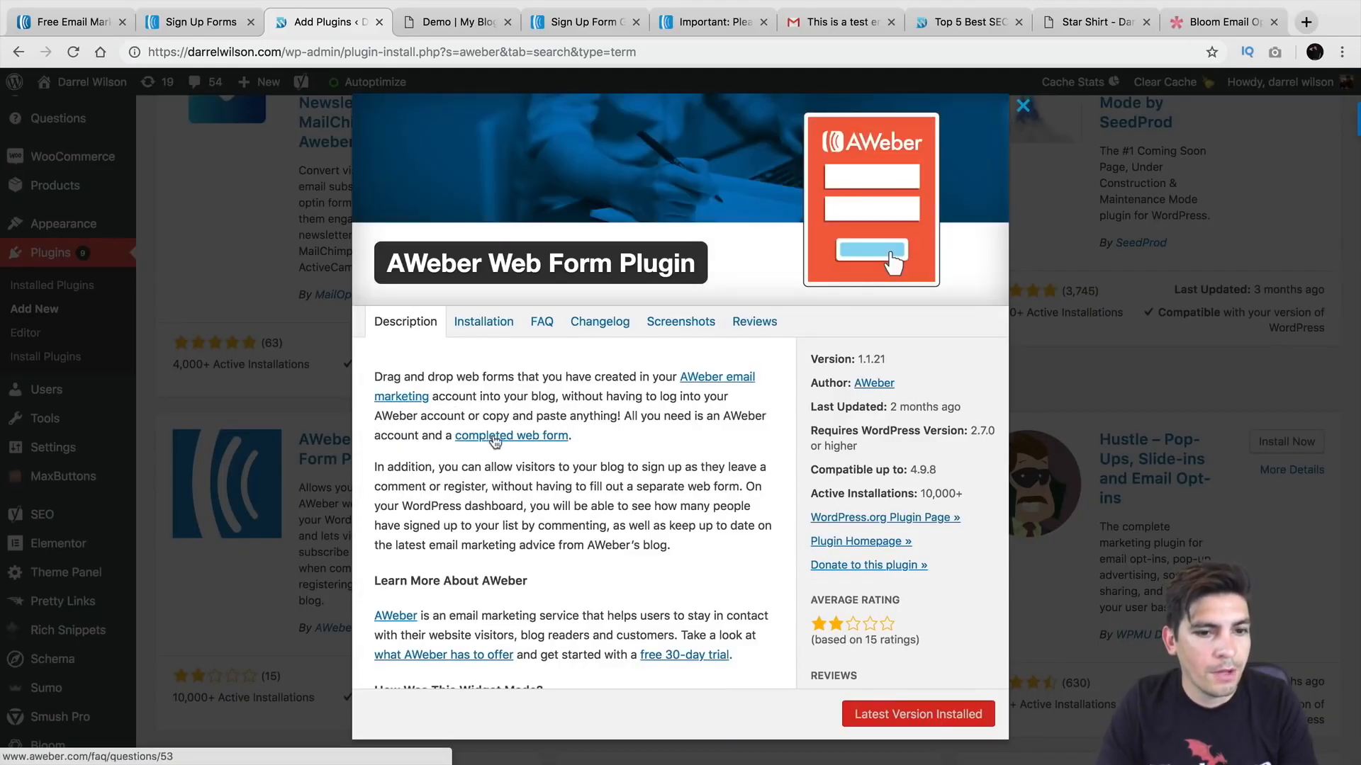
Step: Close the plugin details and show the Installed Plugins list
scroll(537, 438, up, 3)
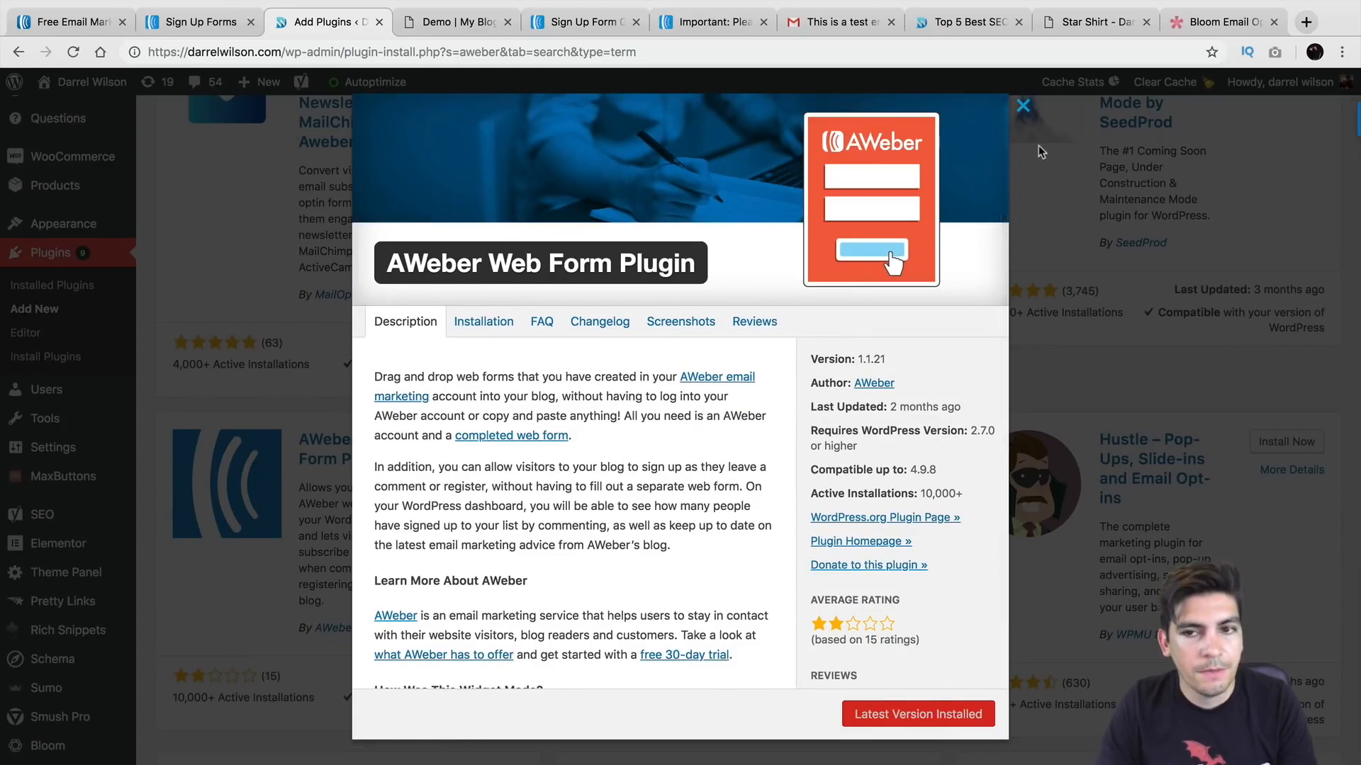
click(1022, 108)
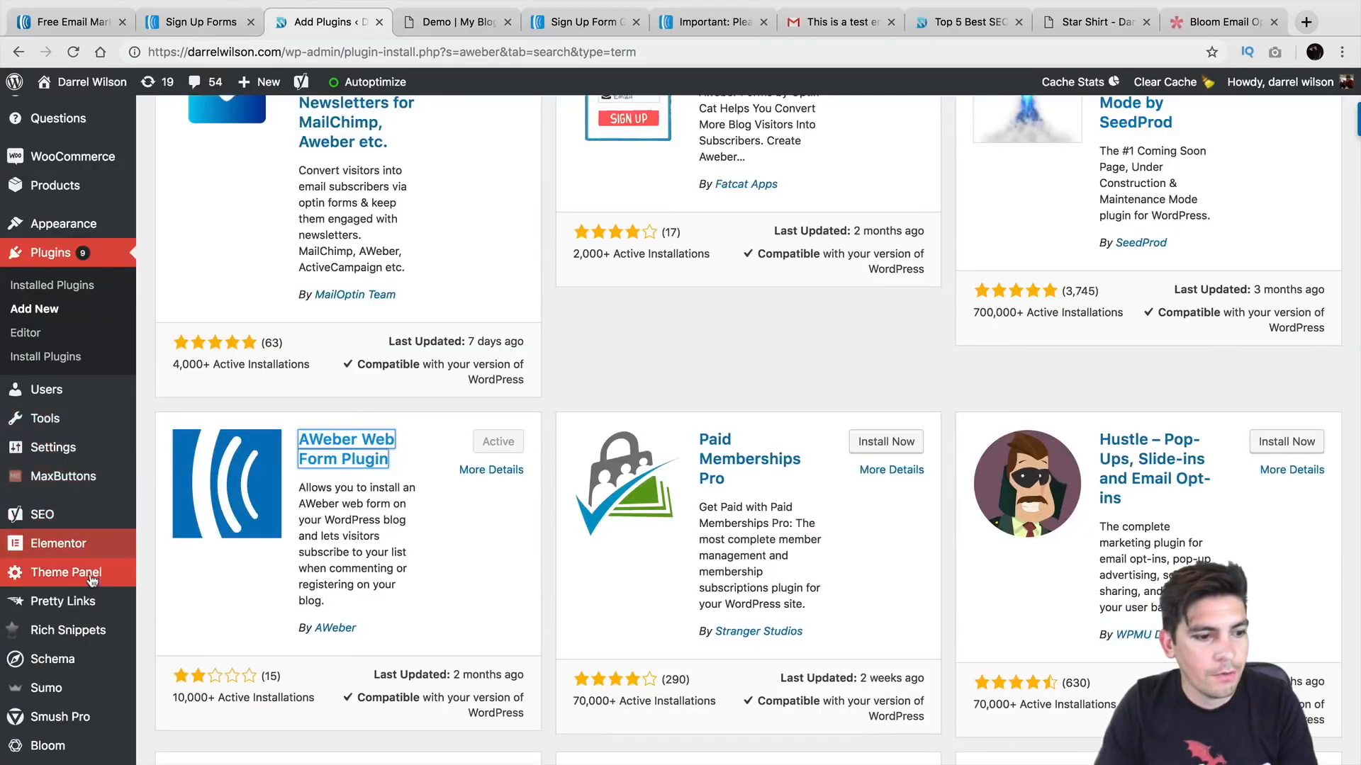
mouse_move(89, 457)
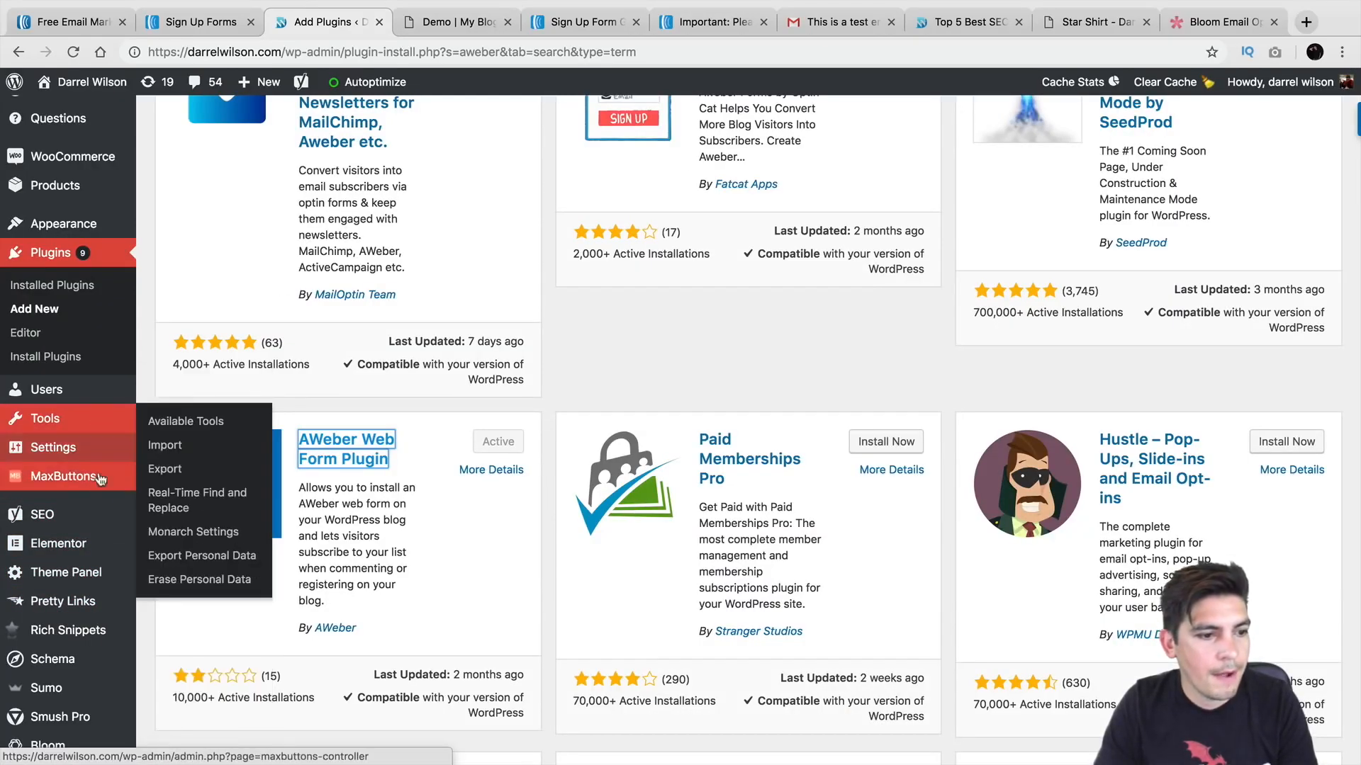
click(80, 285)
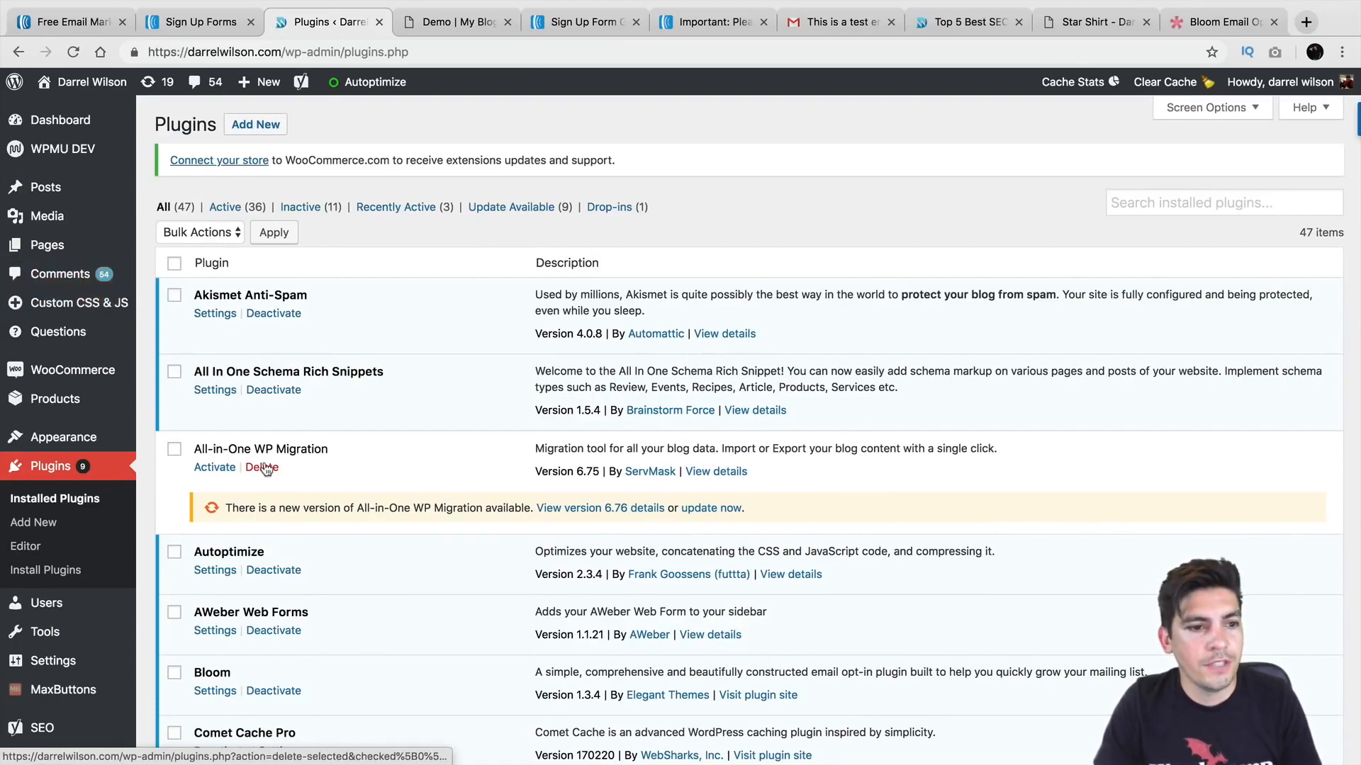
Step: In AWeber Web Forms settings, subscribe commenters and registrants to the New Lost list and save
scroll(345, 462, down, 3)
click(214, 543)
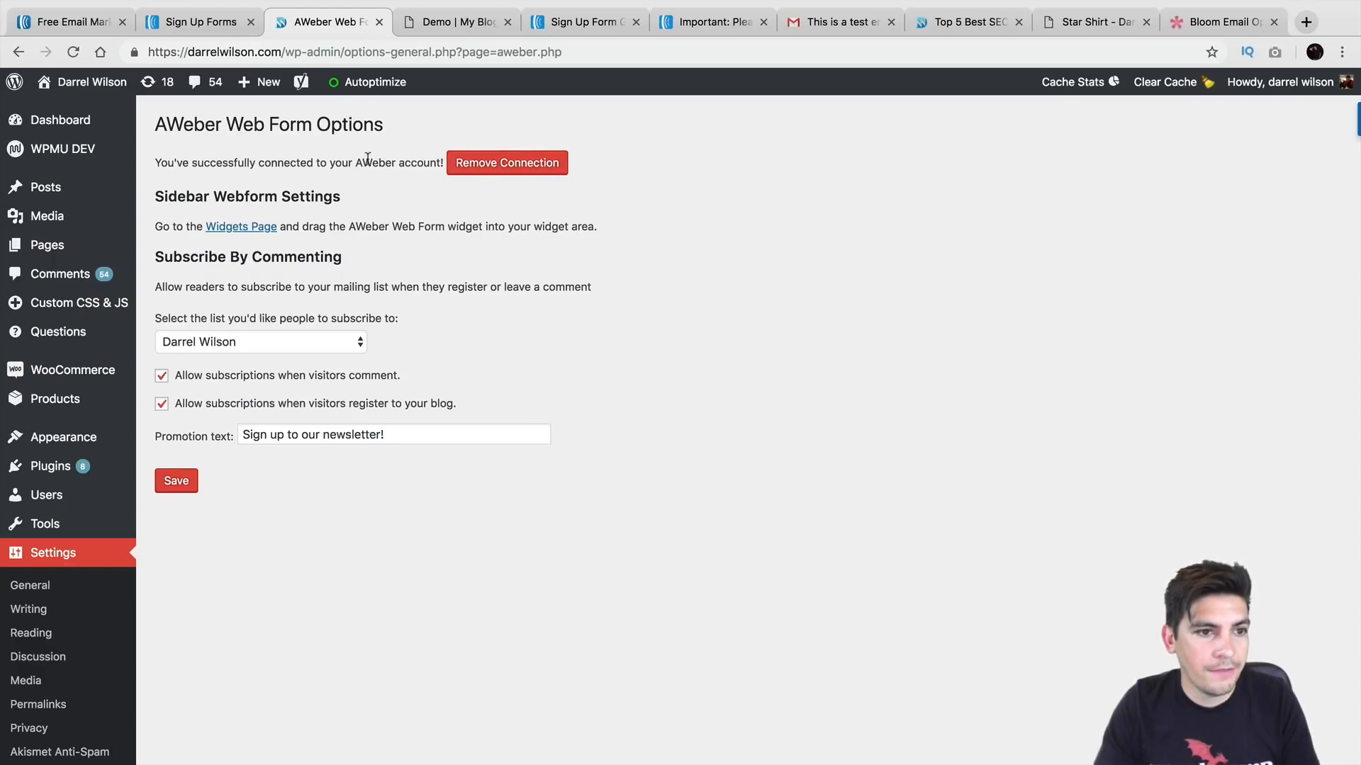
click(247, 343)
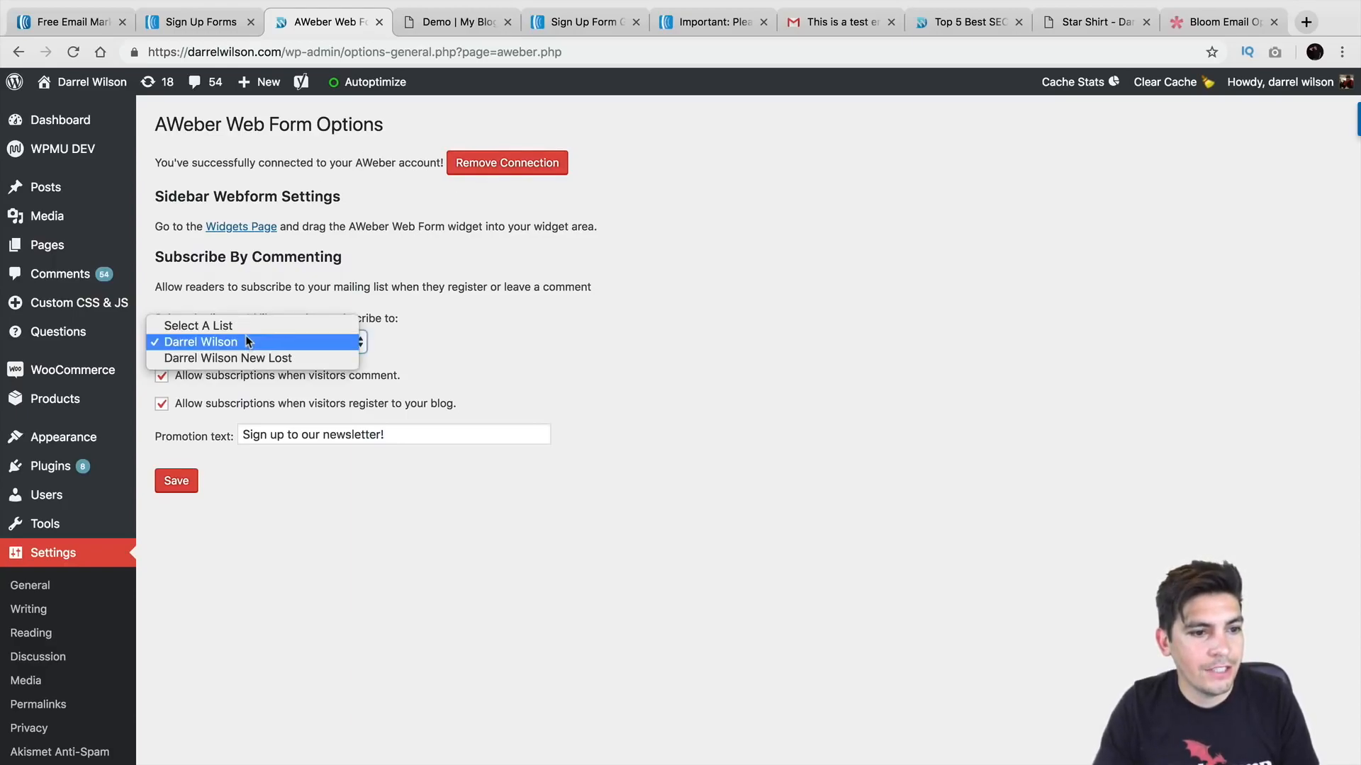
click(252, 359)
click(177, 481)
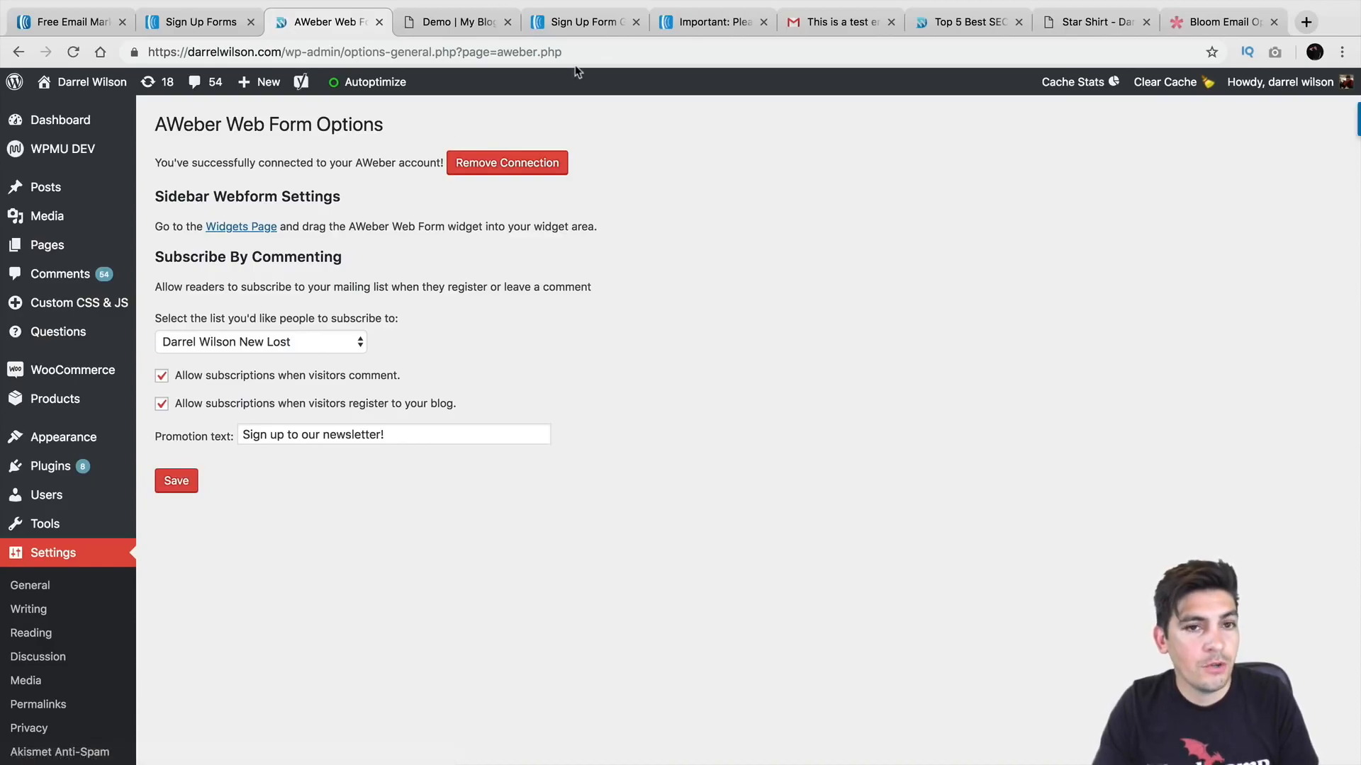
click(575, 22)
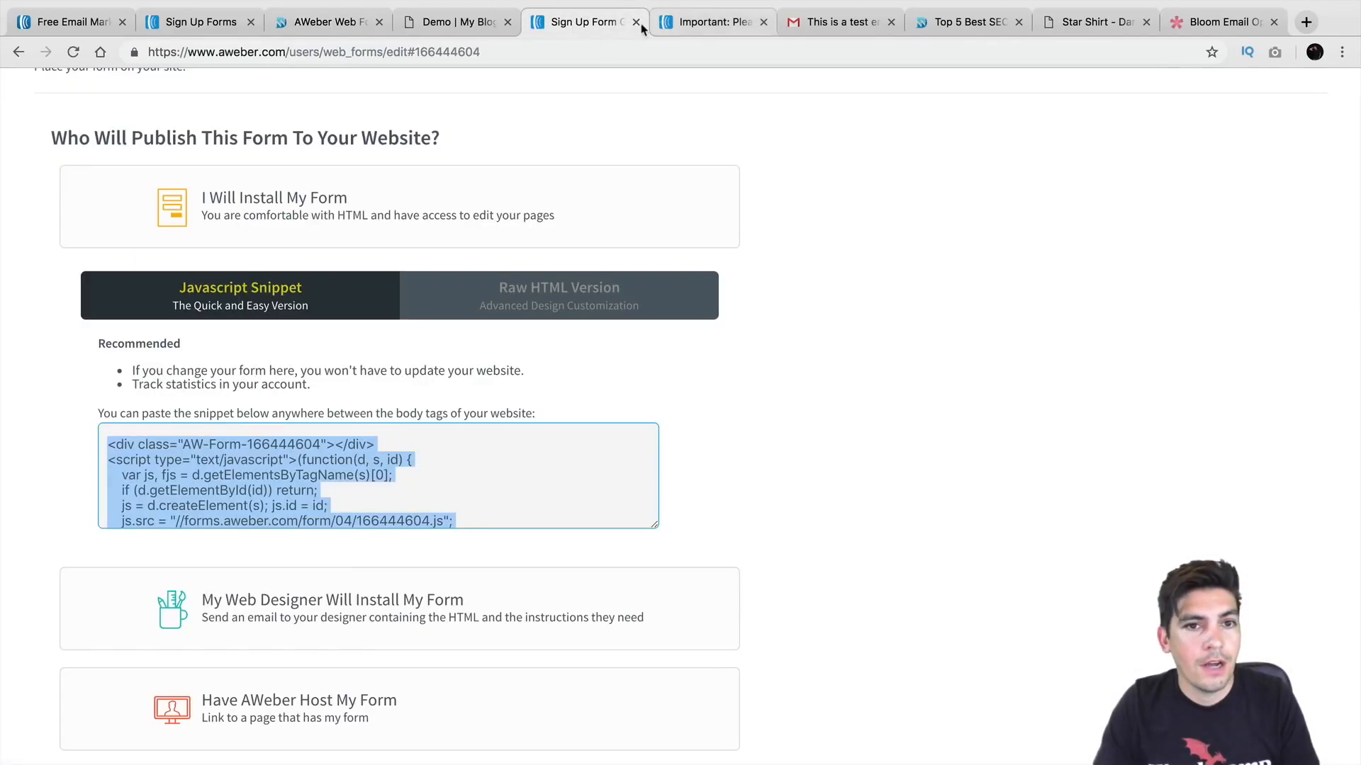
Step: Look over AWeber's Sign Up Forms list, then go back to WordPress AWeber Web Form Options
mouse_move(478, 200)
click(742, 178)
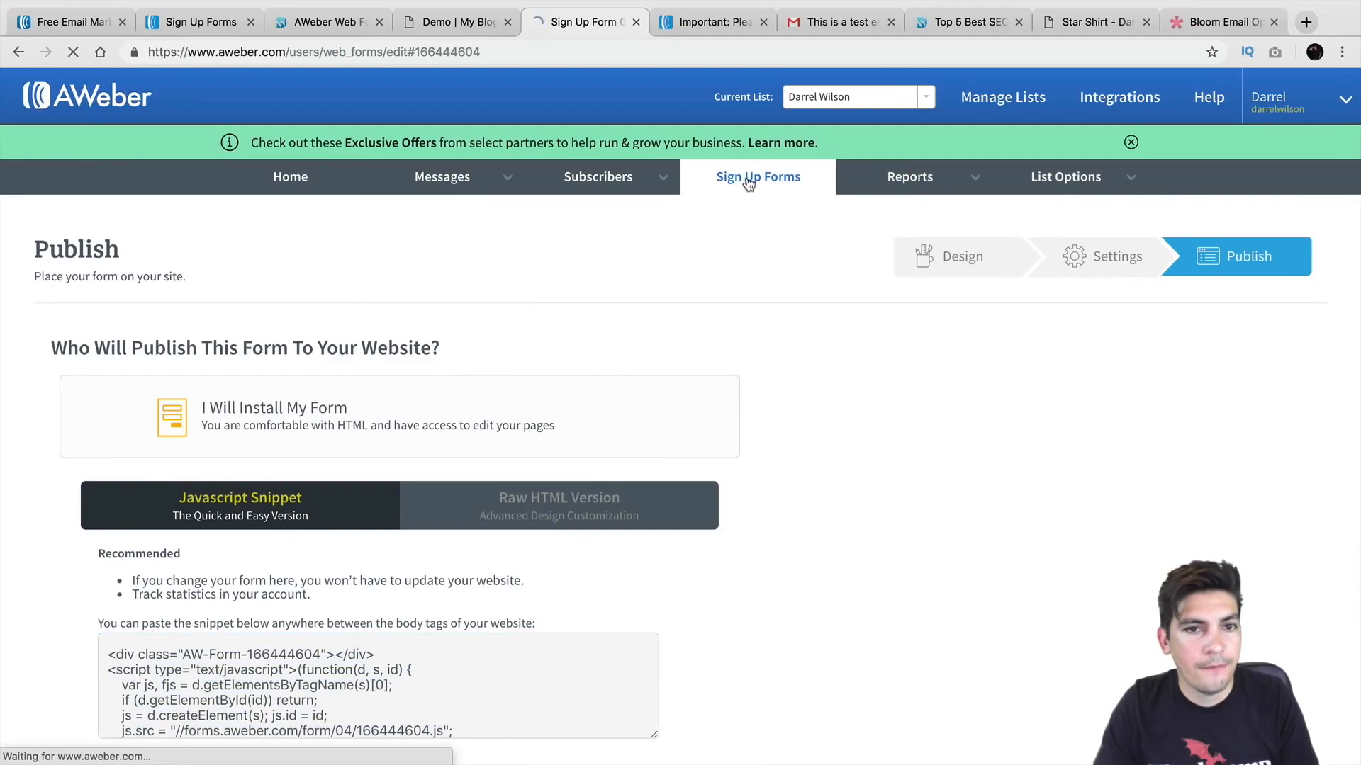
scroll(411, 439, down, 2)
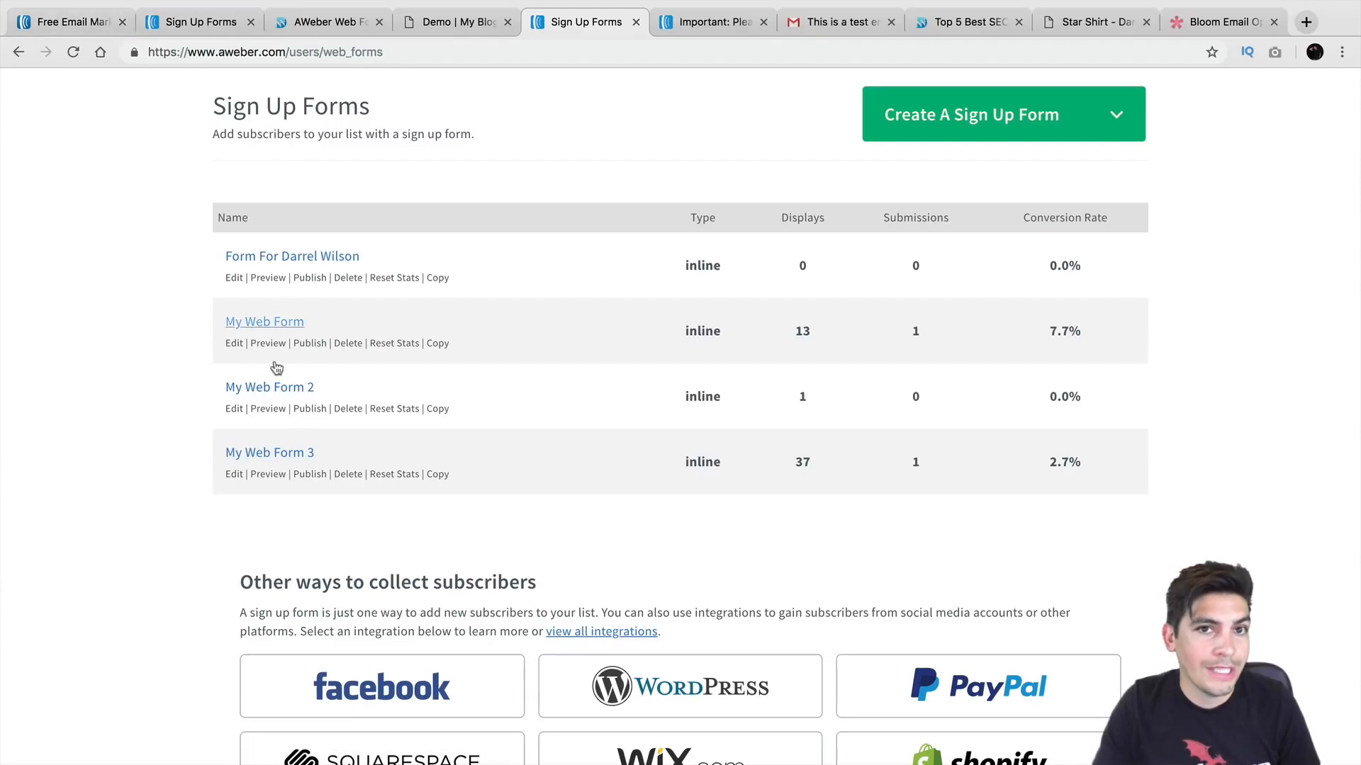
click(304, 26)
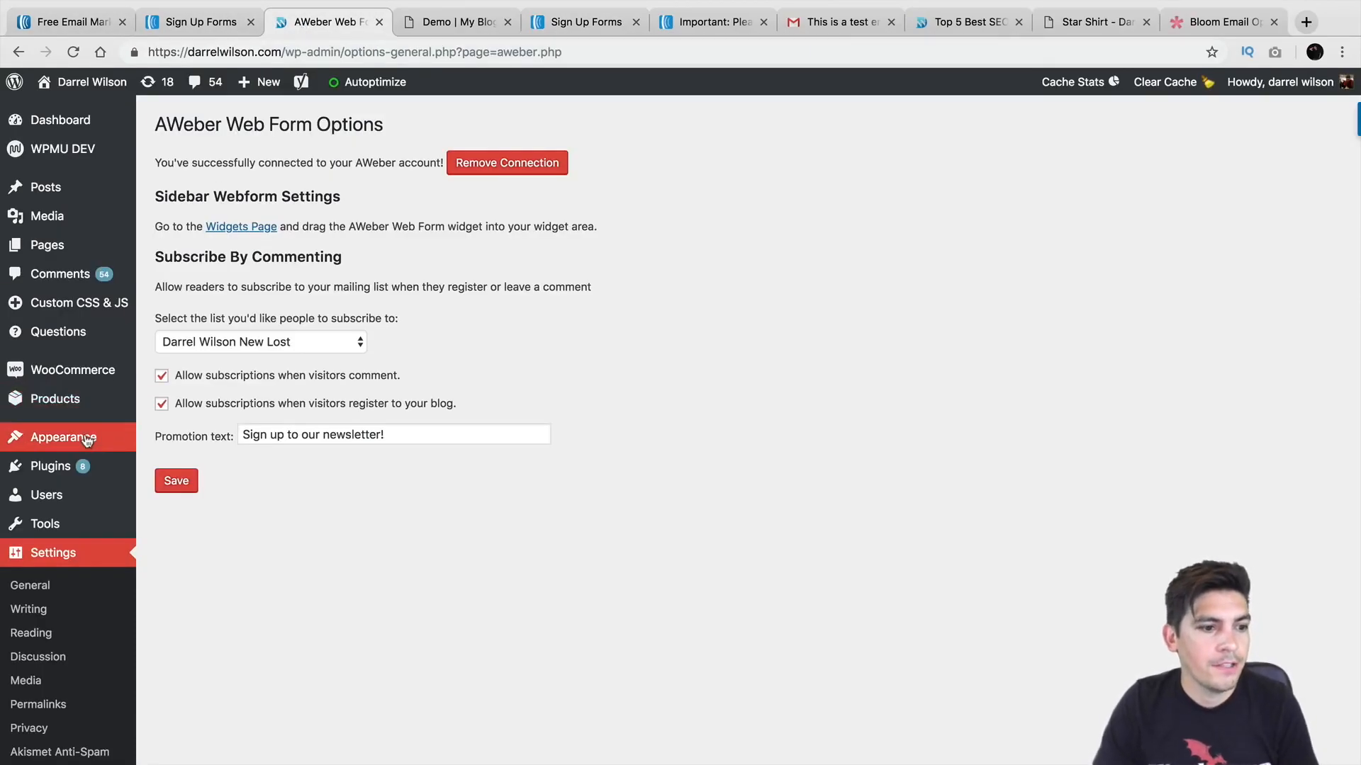
Step: On Widgets, move AWeber Web Form second in Default Sidebar and delete the Subscribe! text widget
mouse_move(92, 436)
click(161, 489)
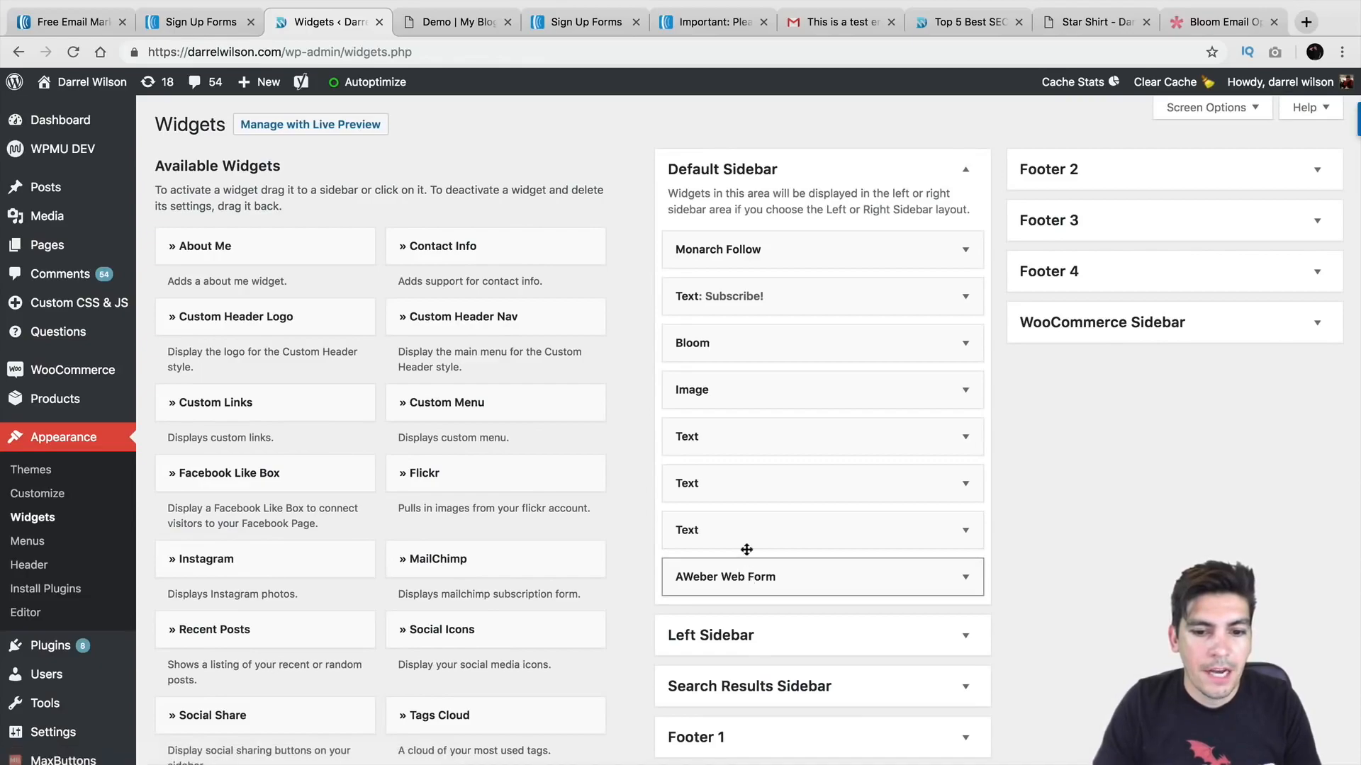
drag(746, 550, 758, 299)
click(965, 345)
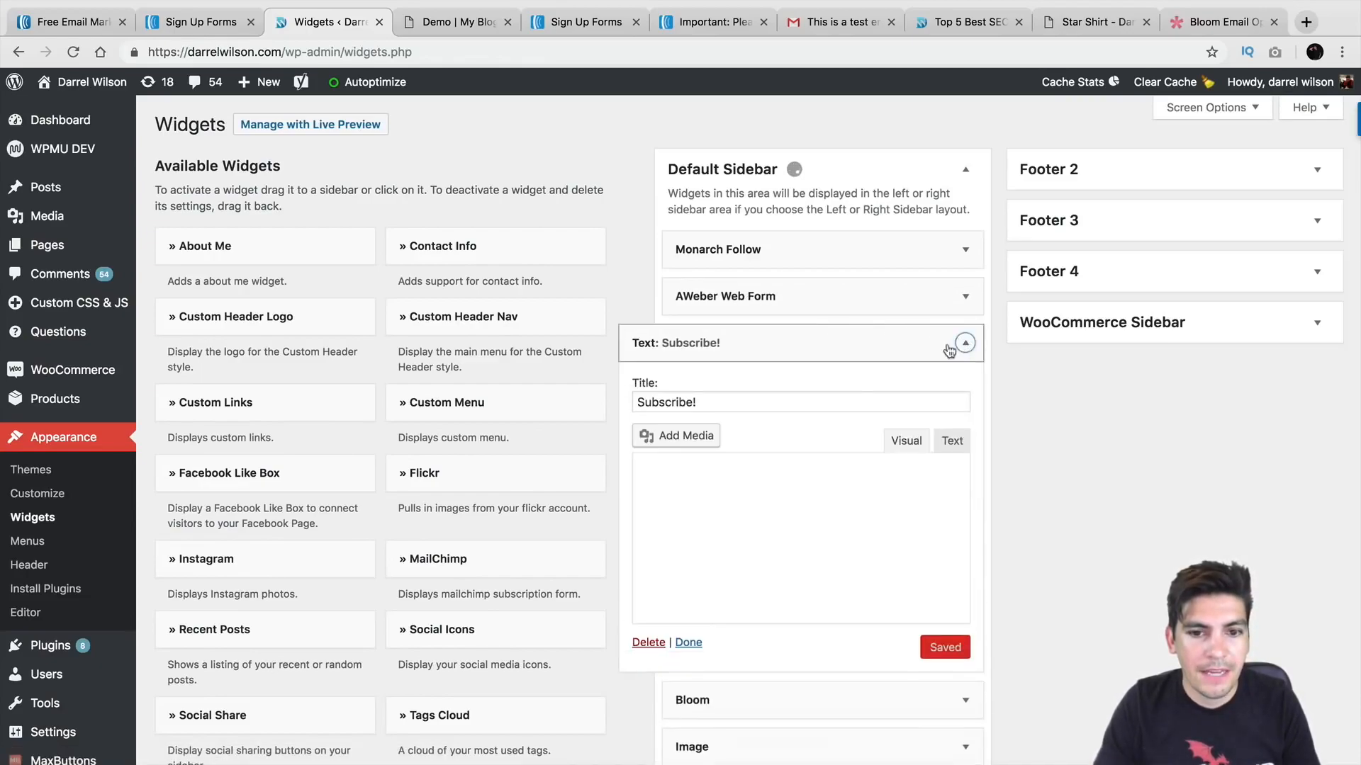
click(649, 695)
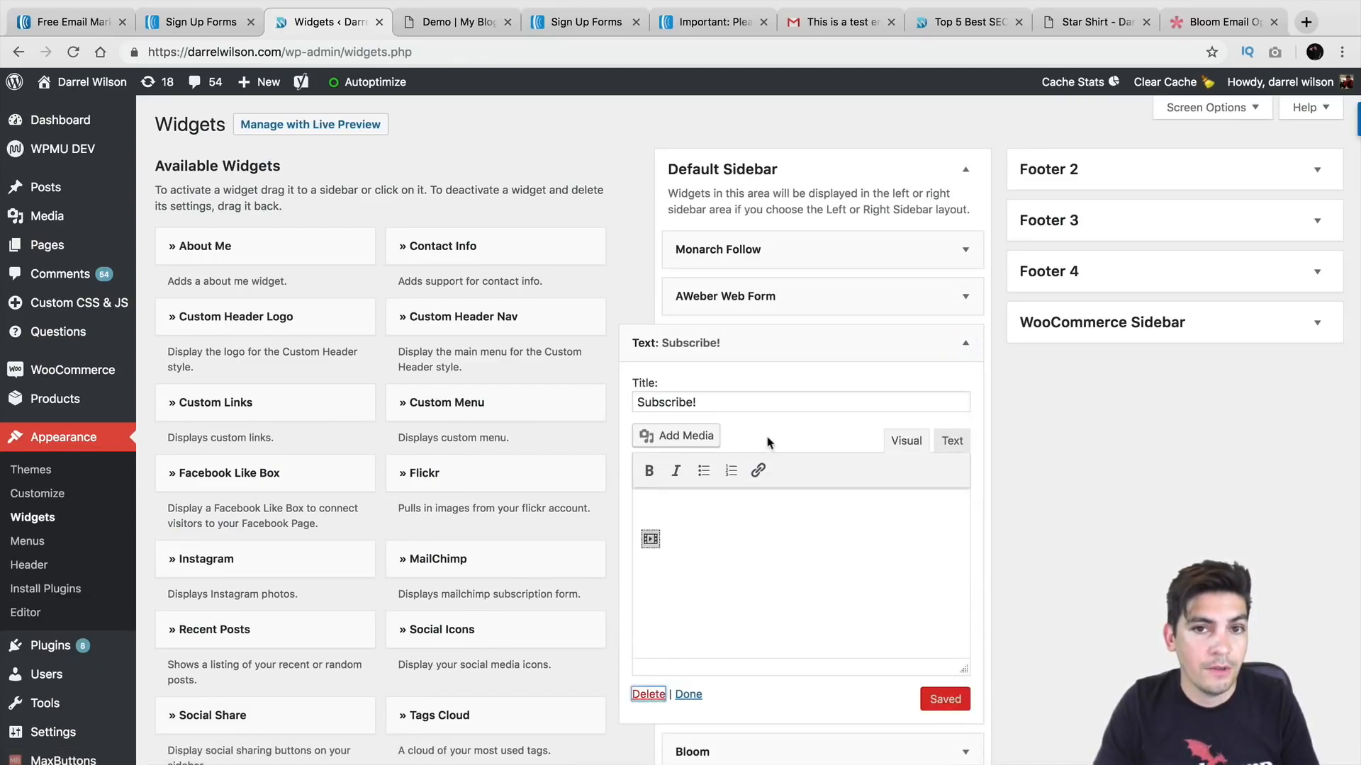
Step: Set the AWeber Web Form widget to show My Web Form 3 and save it
click(751, 299)
click(755, 374)
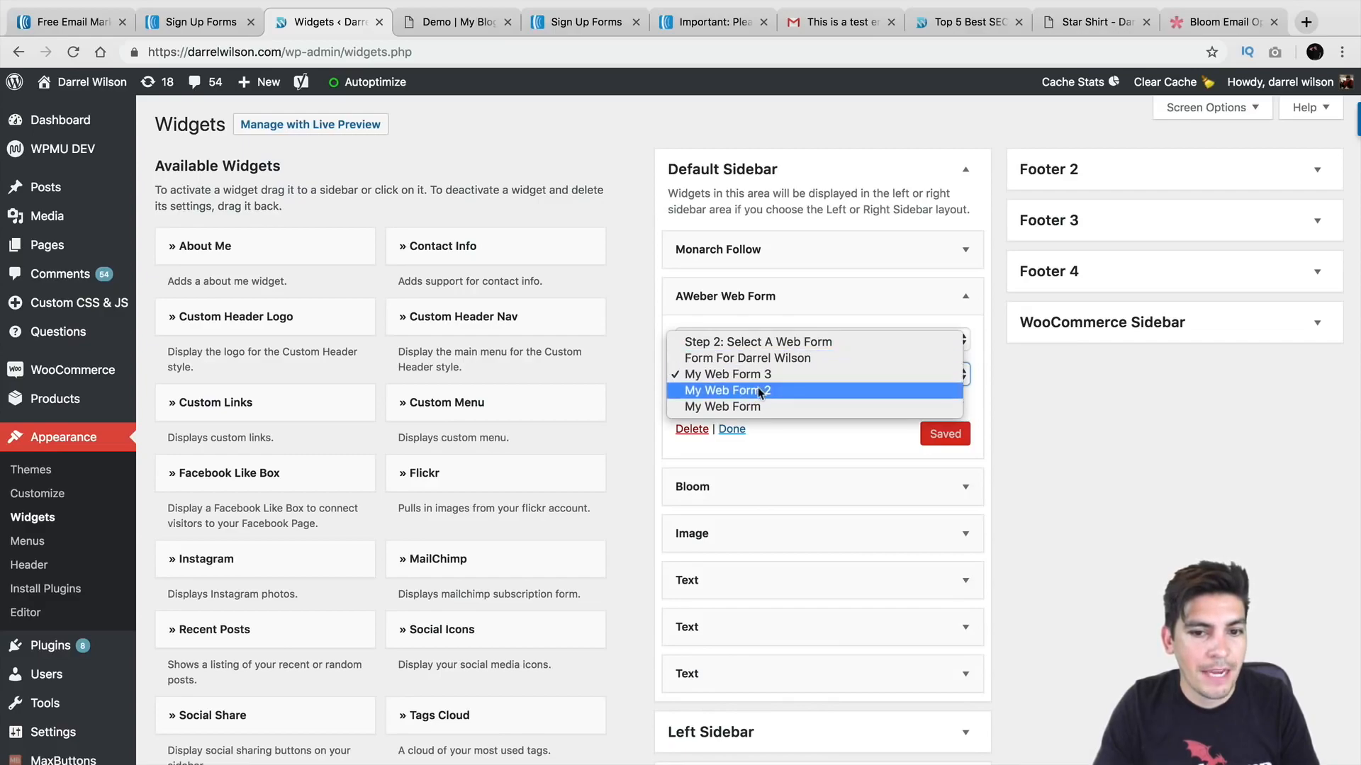
click(762, 391)
click(776, 380)
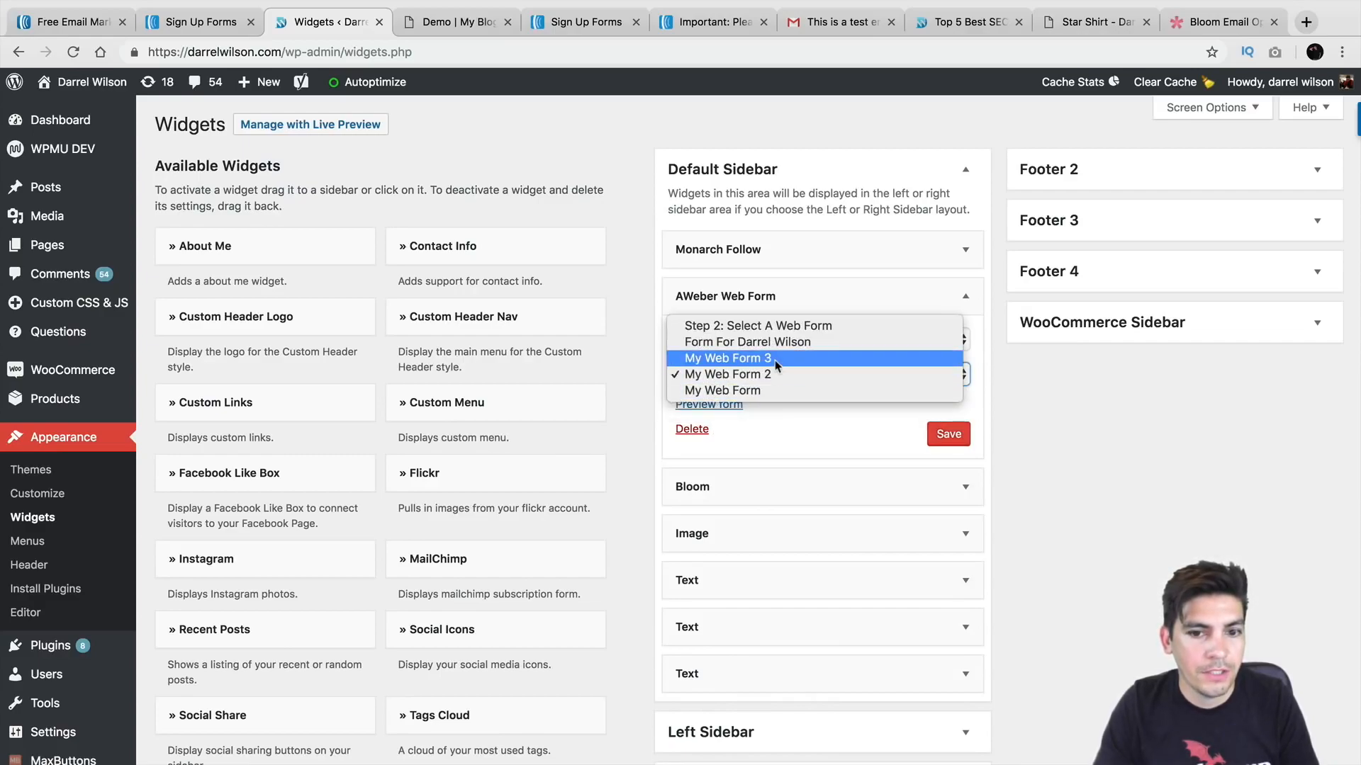
click(777, 364)
click(944, 434)
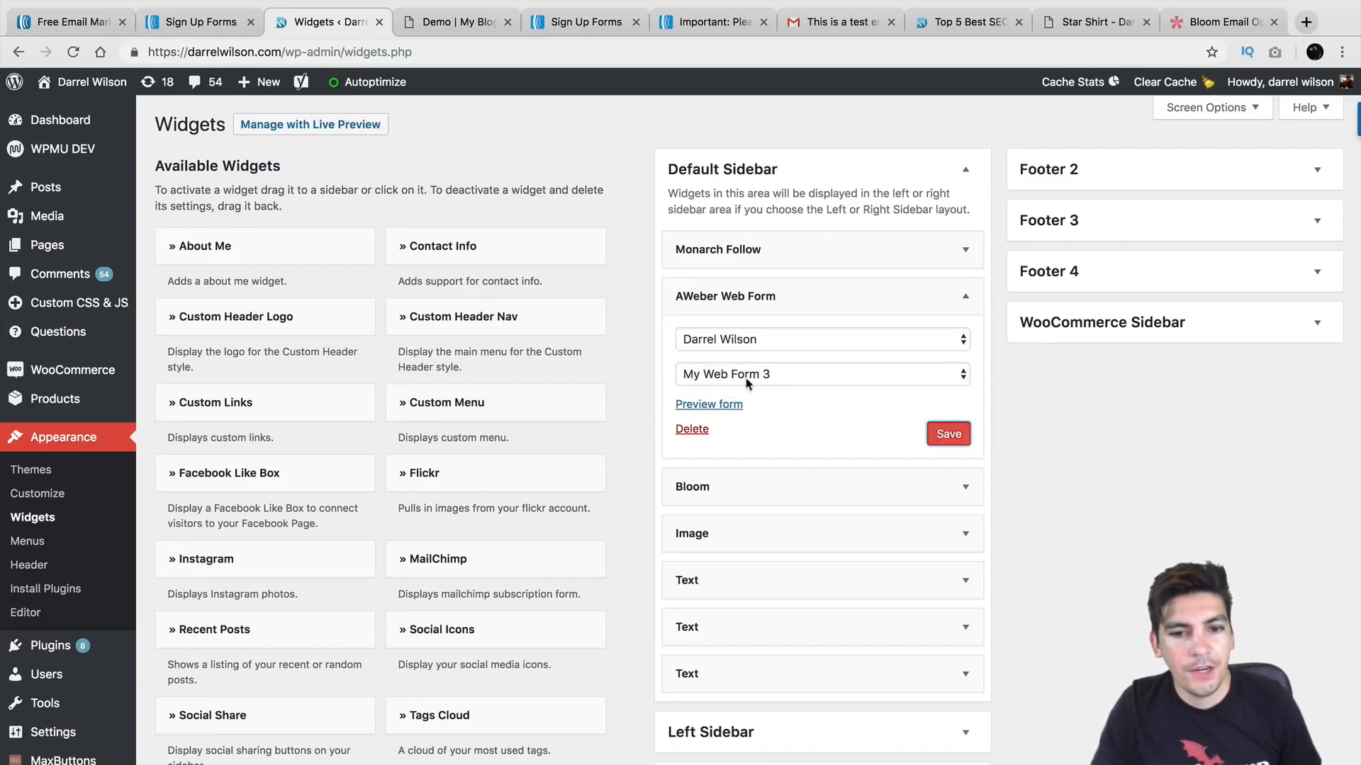
mouse_move(92, 82)
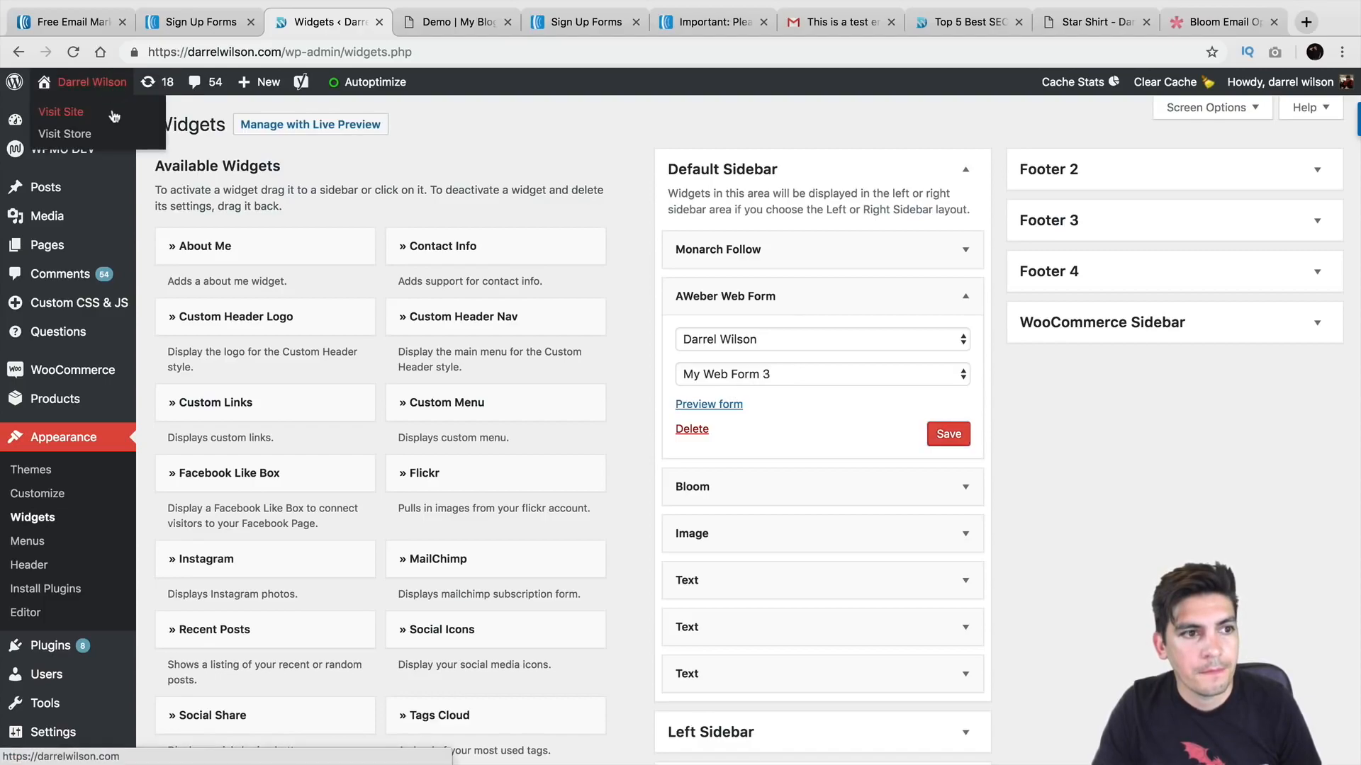
click(61, 111)
Step: Open the live blog, find the sidebar sign-up form, and close the Get Free Stuff popup
click(807, 263)
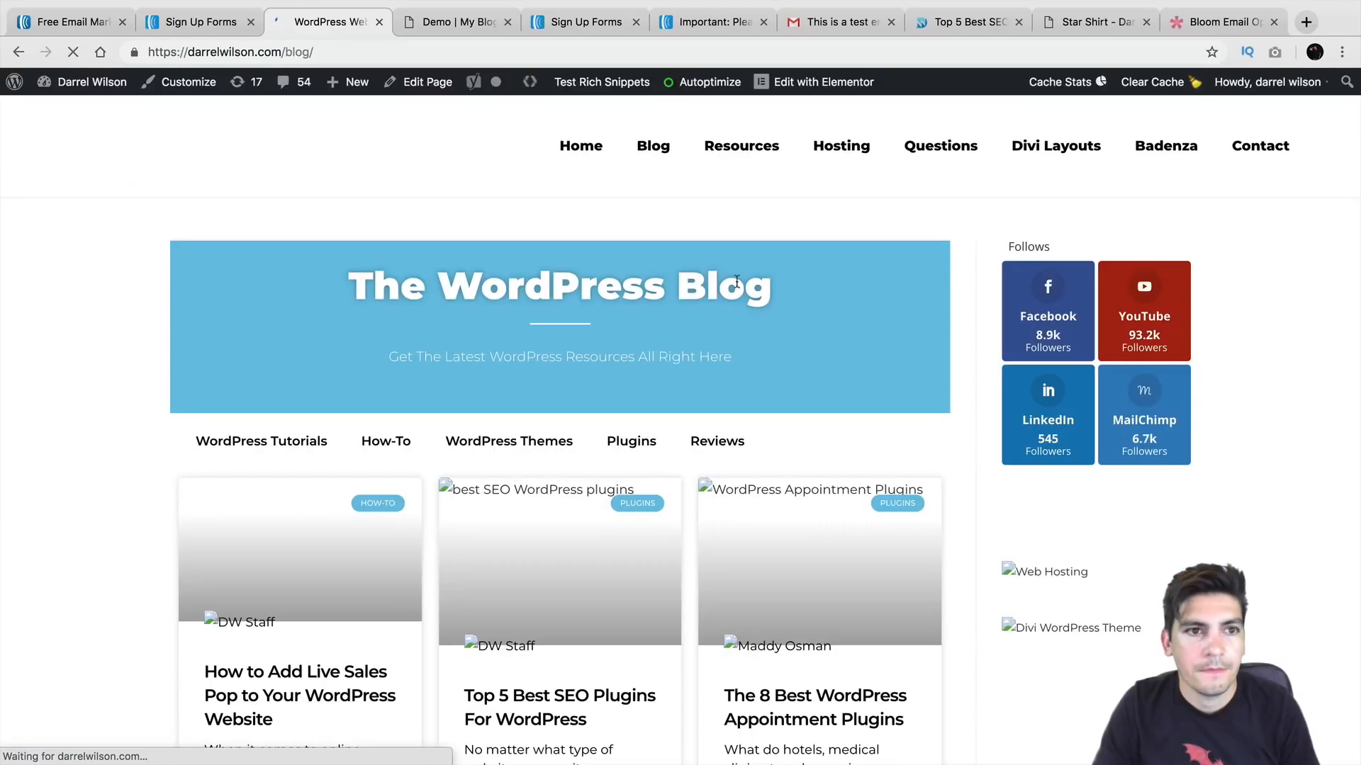
scroll(1002, 323, down, 2)
scroll(1002, 323, down, 2)
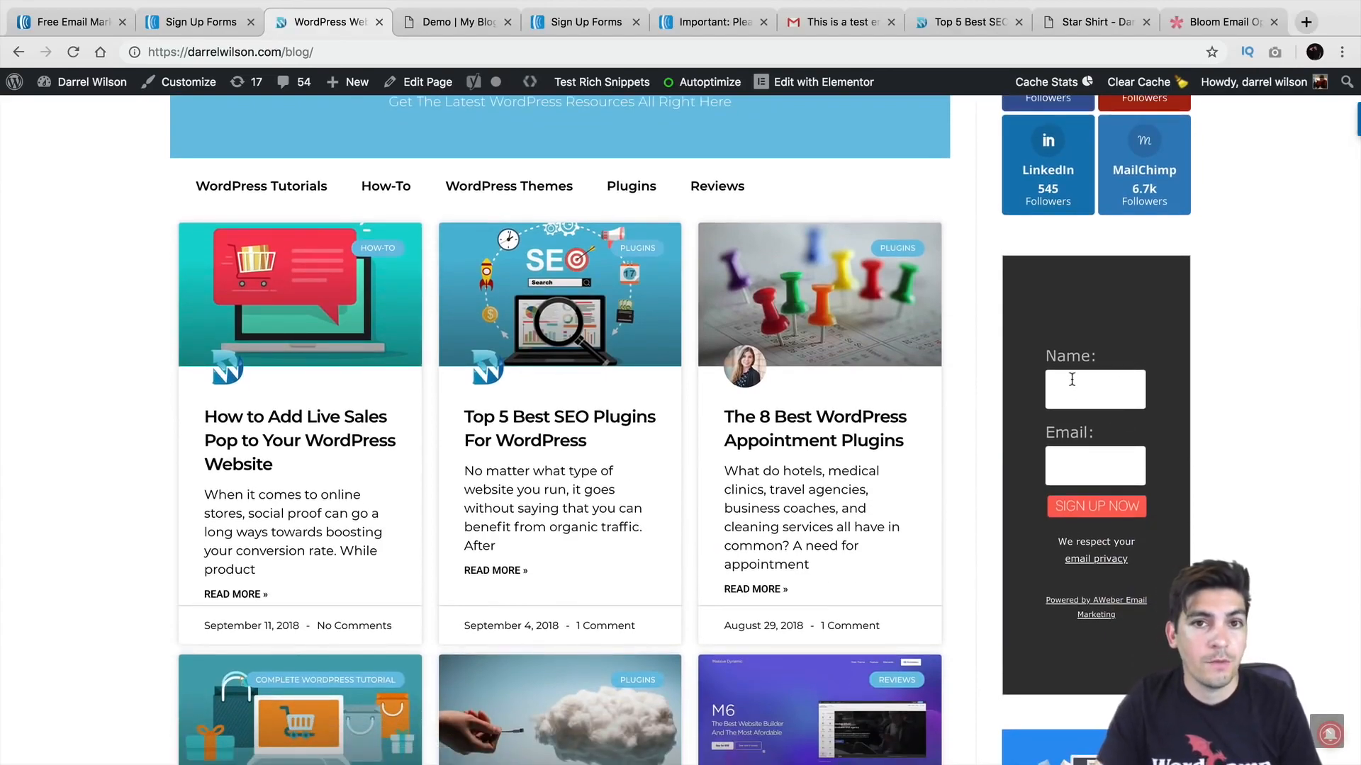
scroll(1064, 383, up, 2)
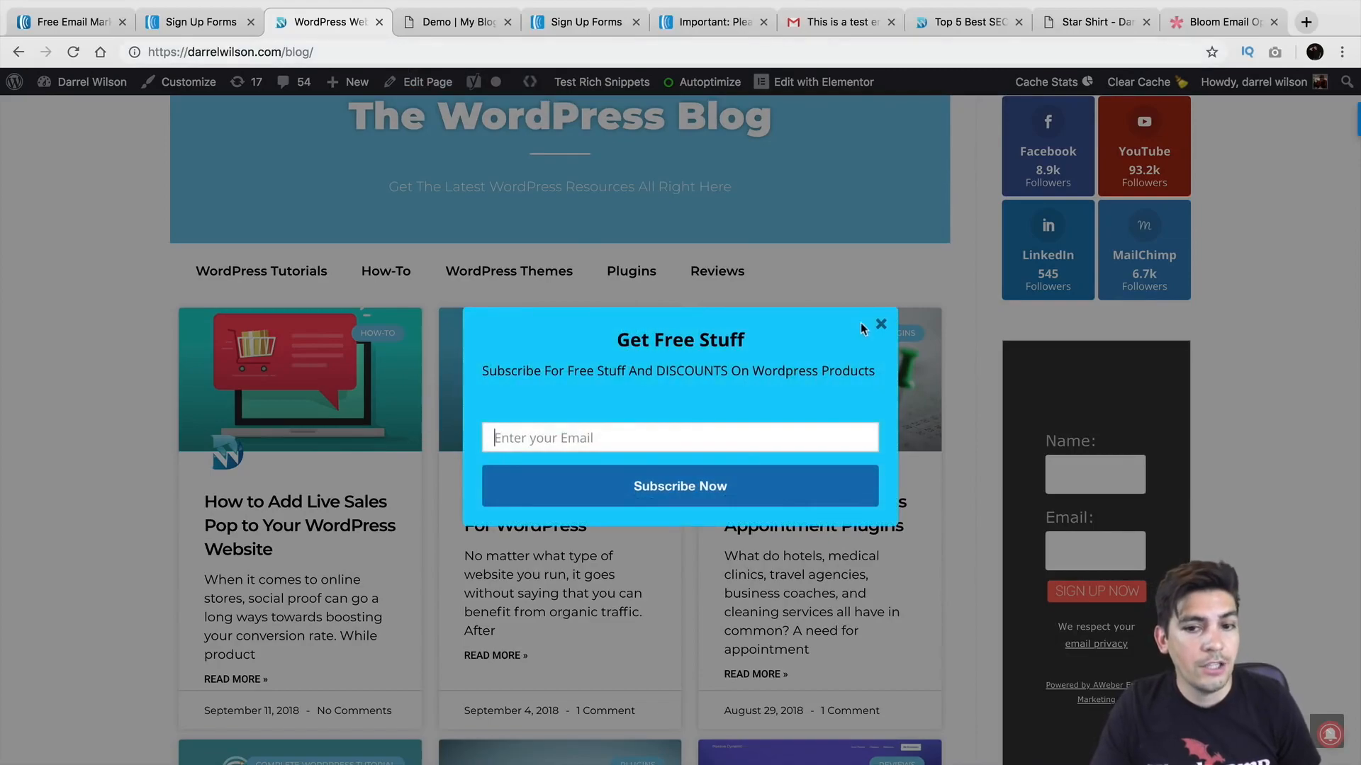
click(880, 327)
Step: Return to AWeber's sign-up forms and open the account overview
click(586, 22)
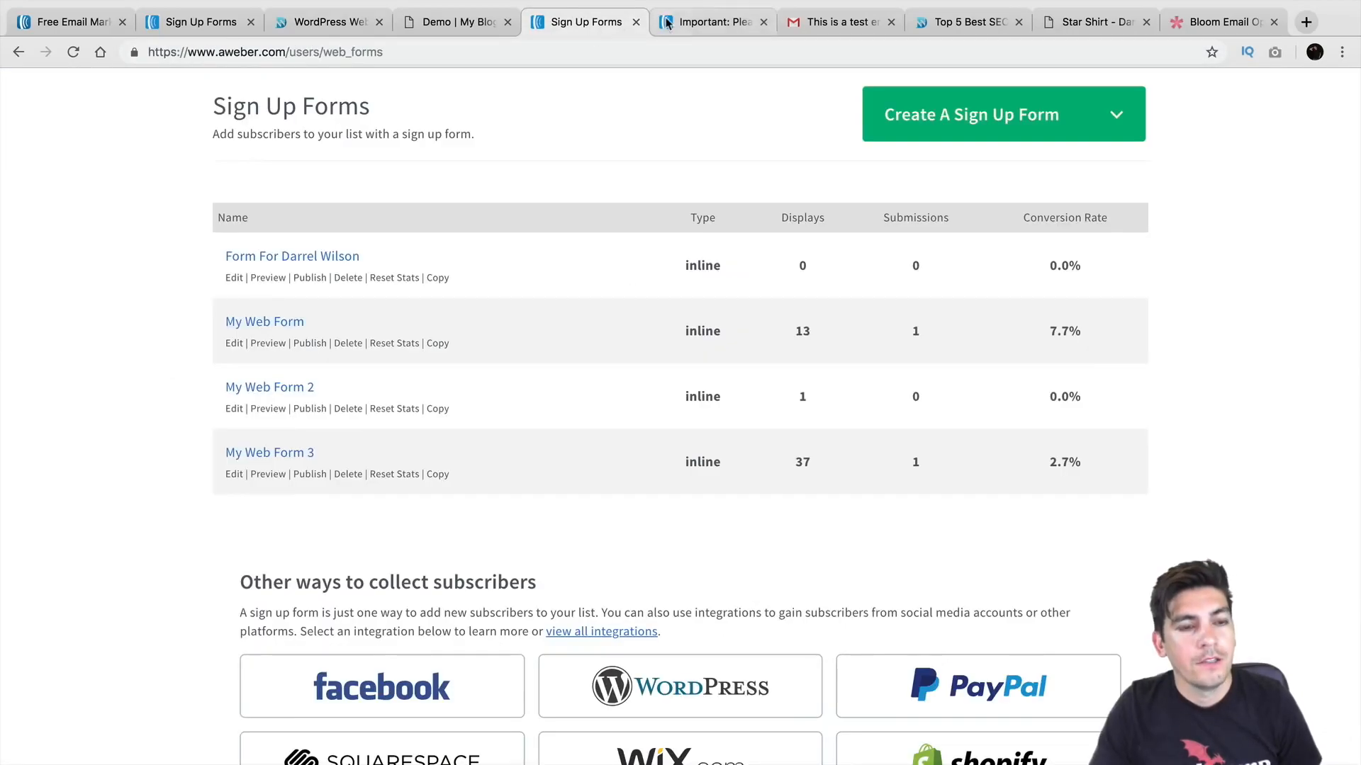
click(677, 24)
click(579, 23)
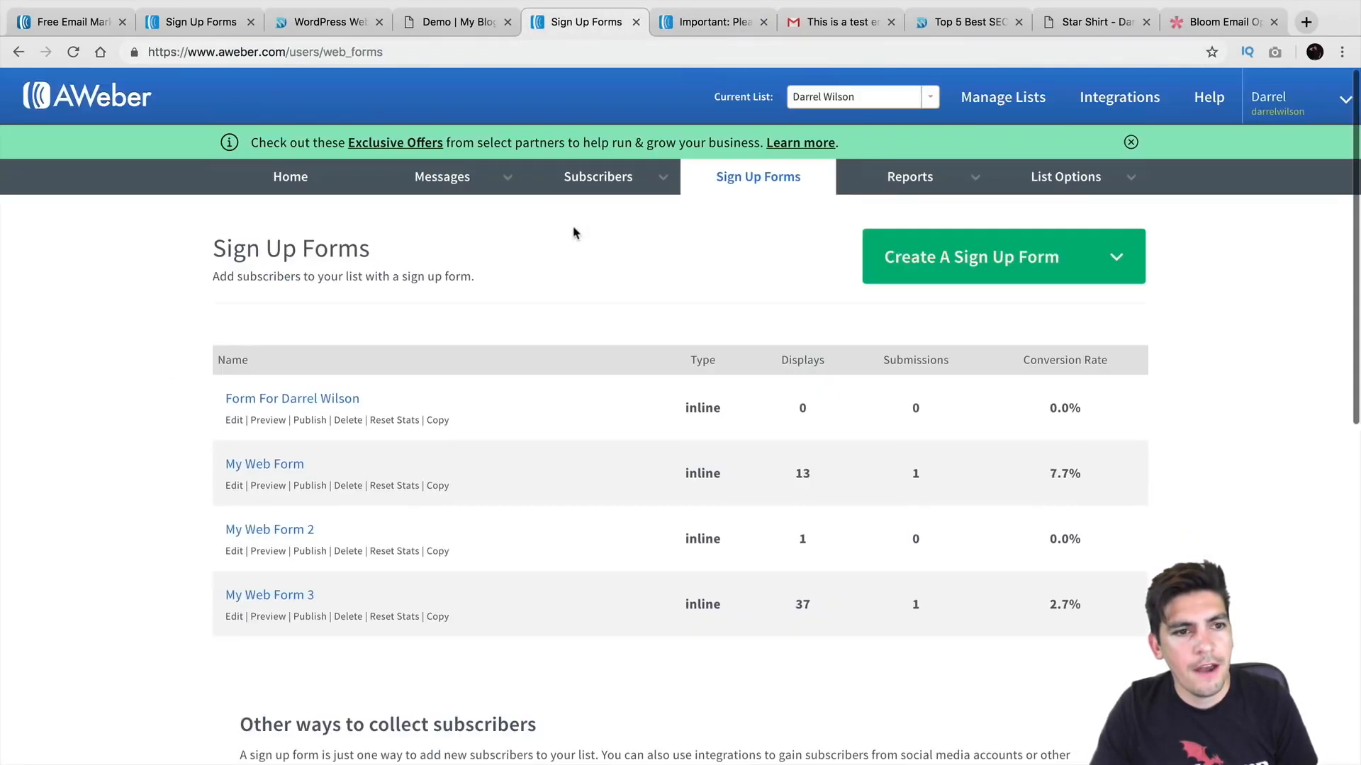
click(296, 178)
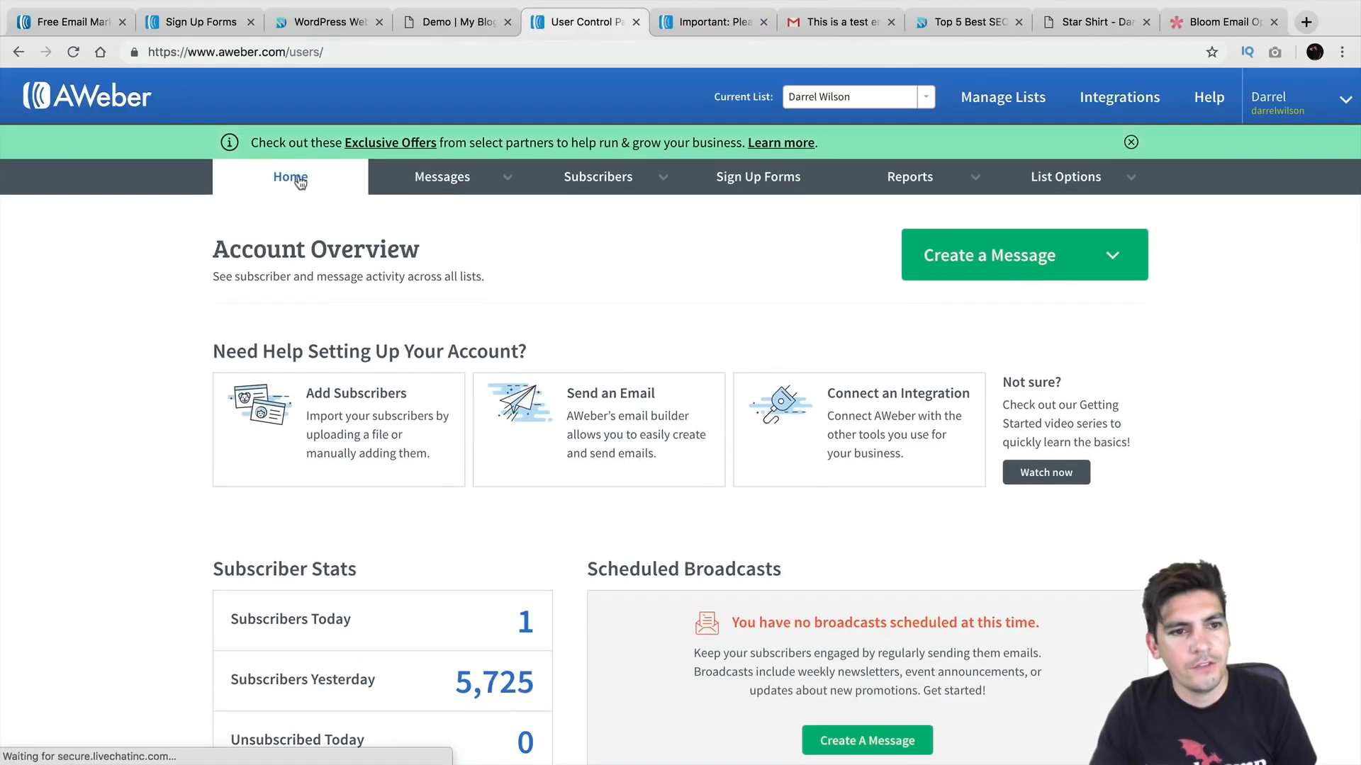
Step: Open the Campaigns page and review the draft Divi Theme Layouts campaign
mouse_move(386, 186)
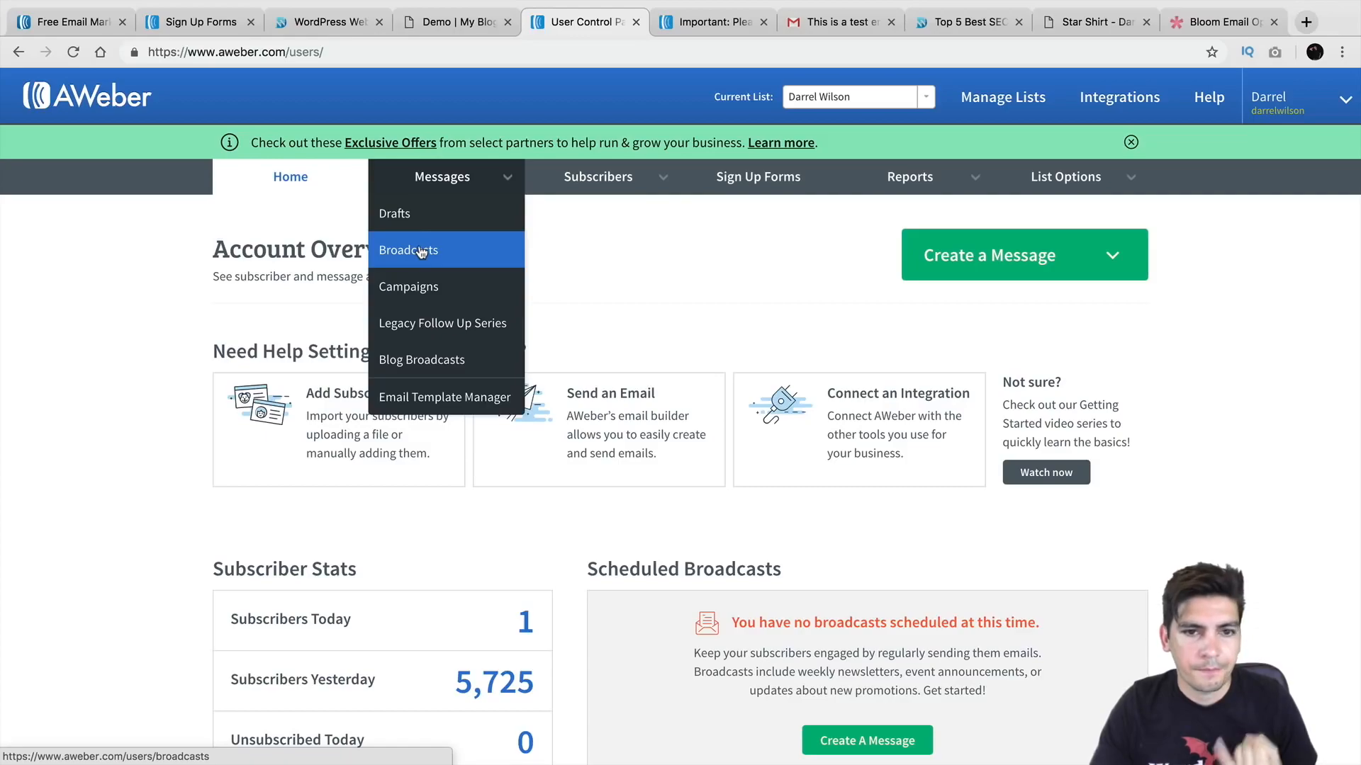
click(416, 285)
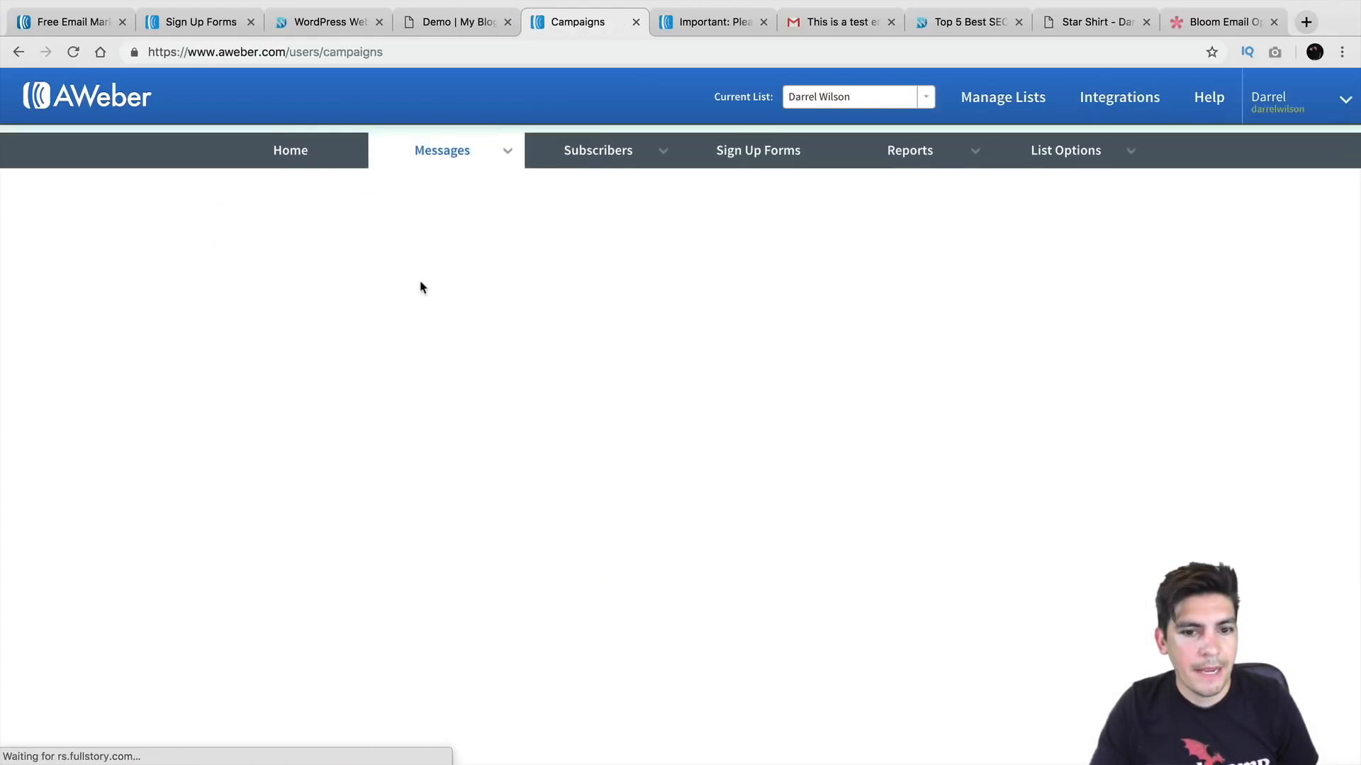
scroll(740, 357, down, 1)
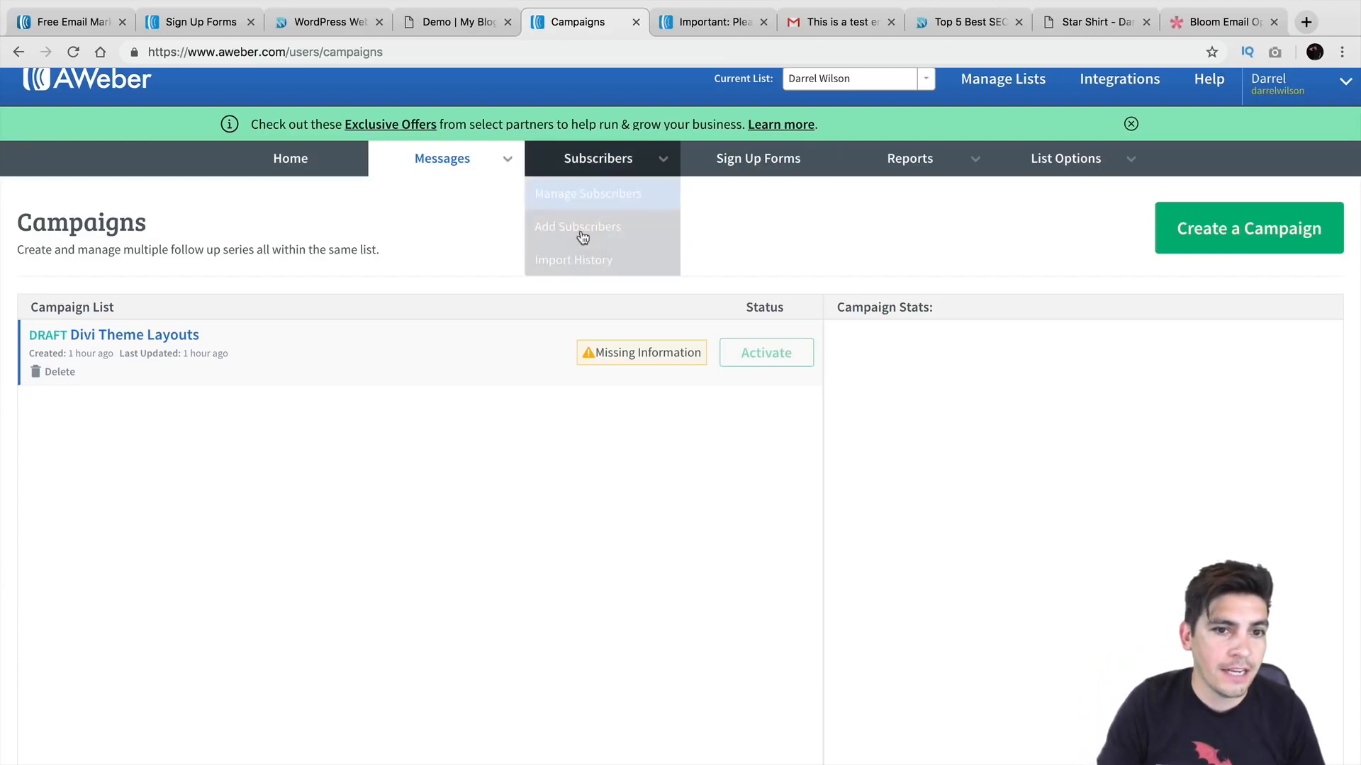
mouse_move(464, 167)
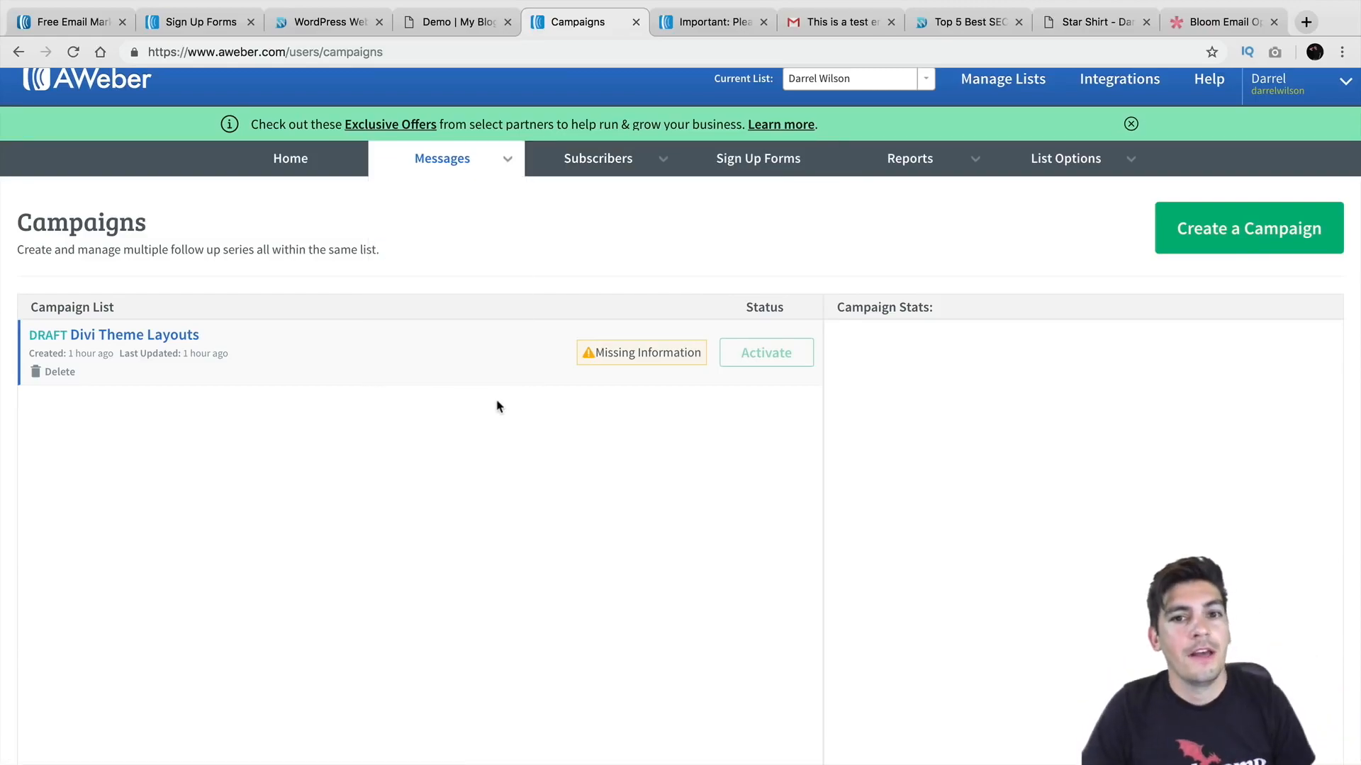
scroll(496, 406, up, 1)
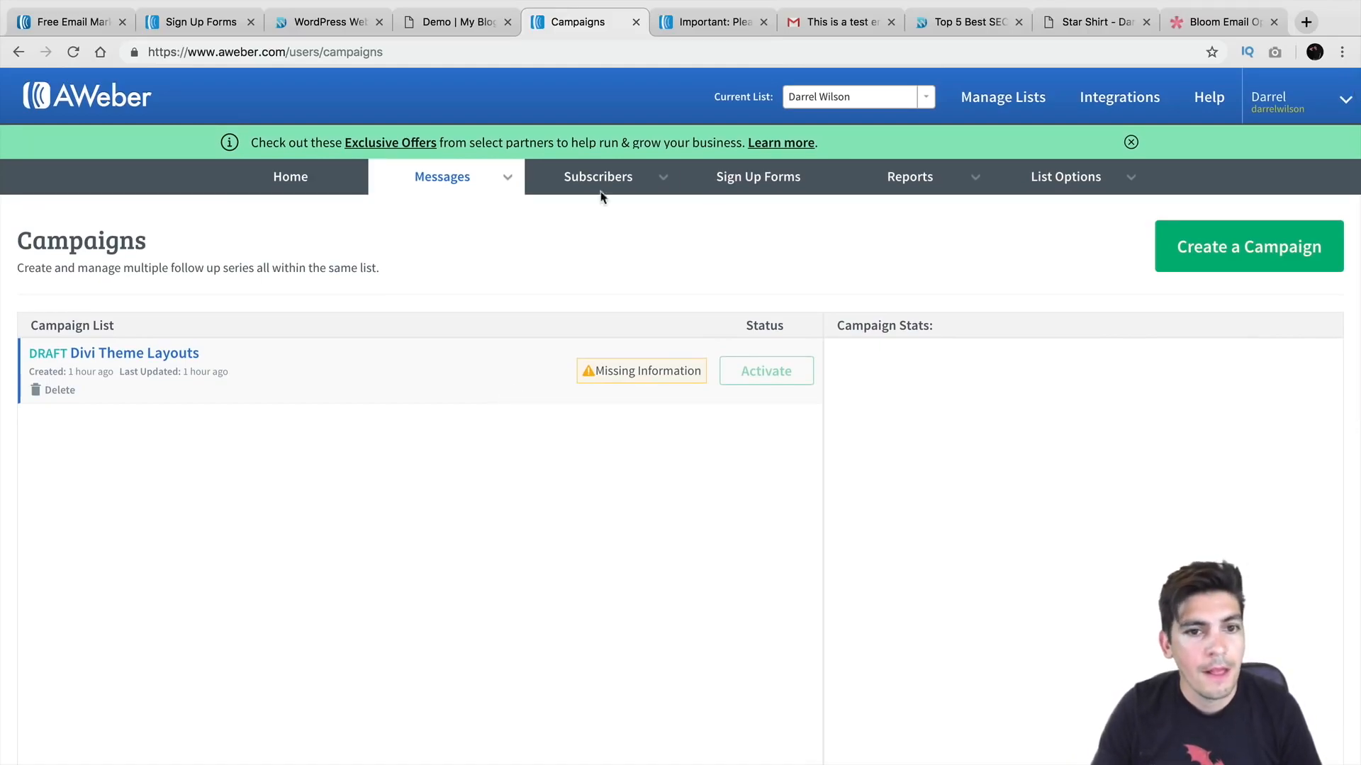
mouse_move(602, 190)
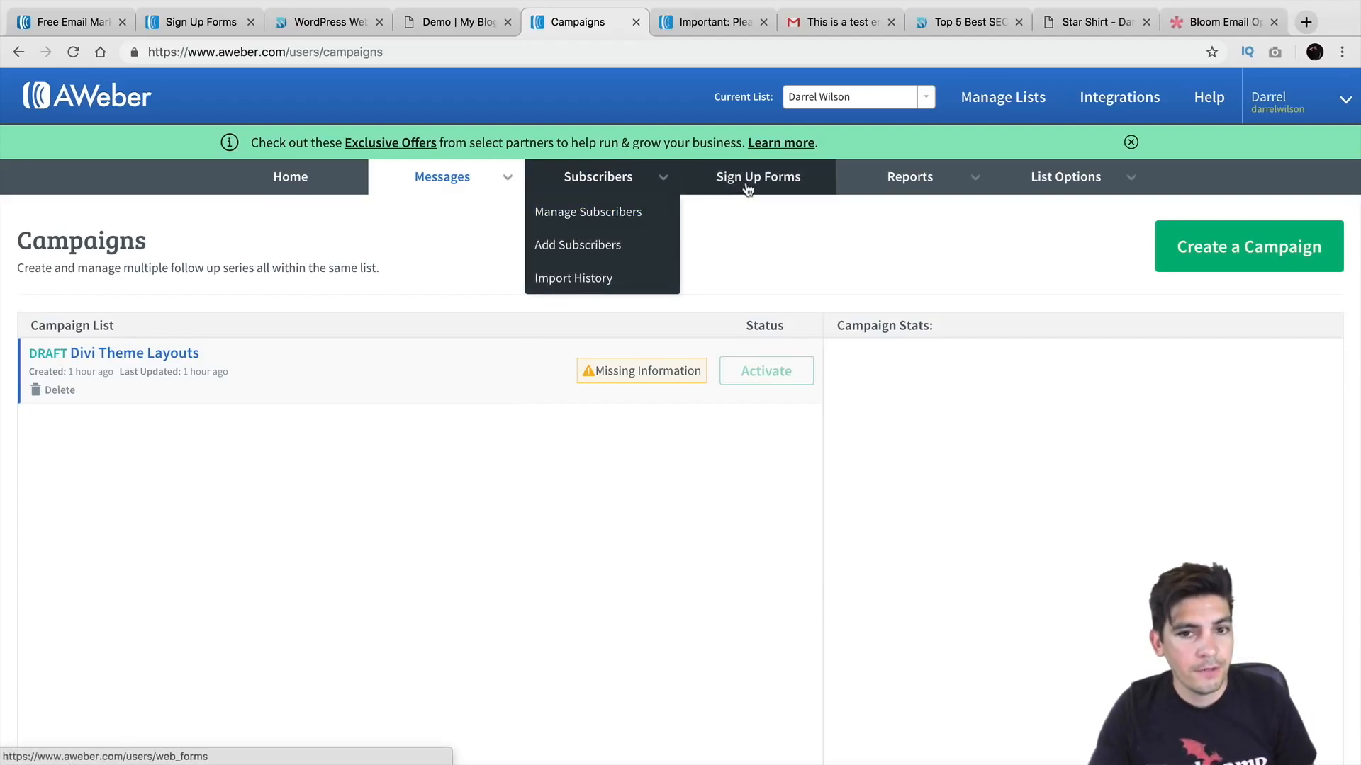
mouse_move(902, 182)
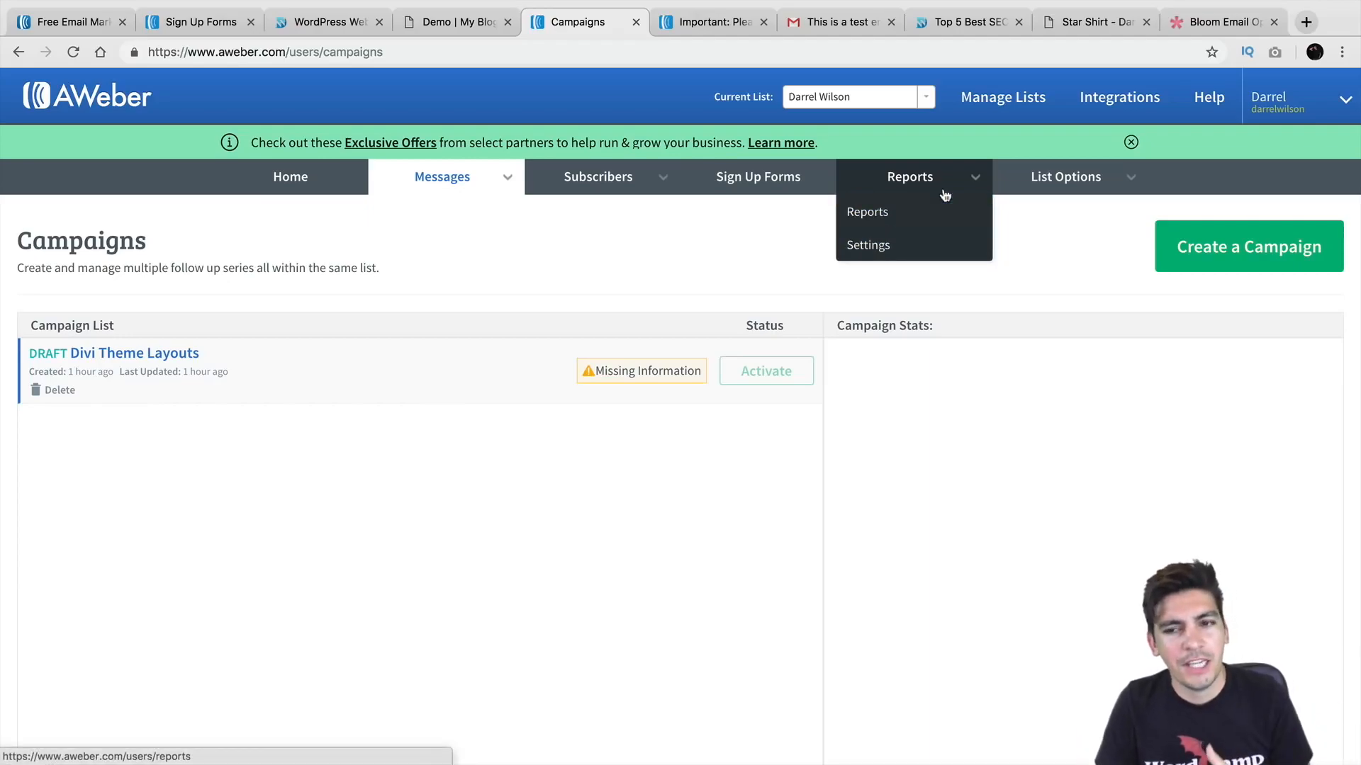
Step: Open the list's settings and review the List Name and List Description fields
click(1056, 211)
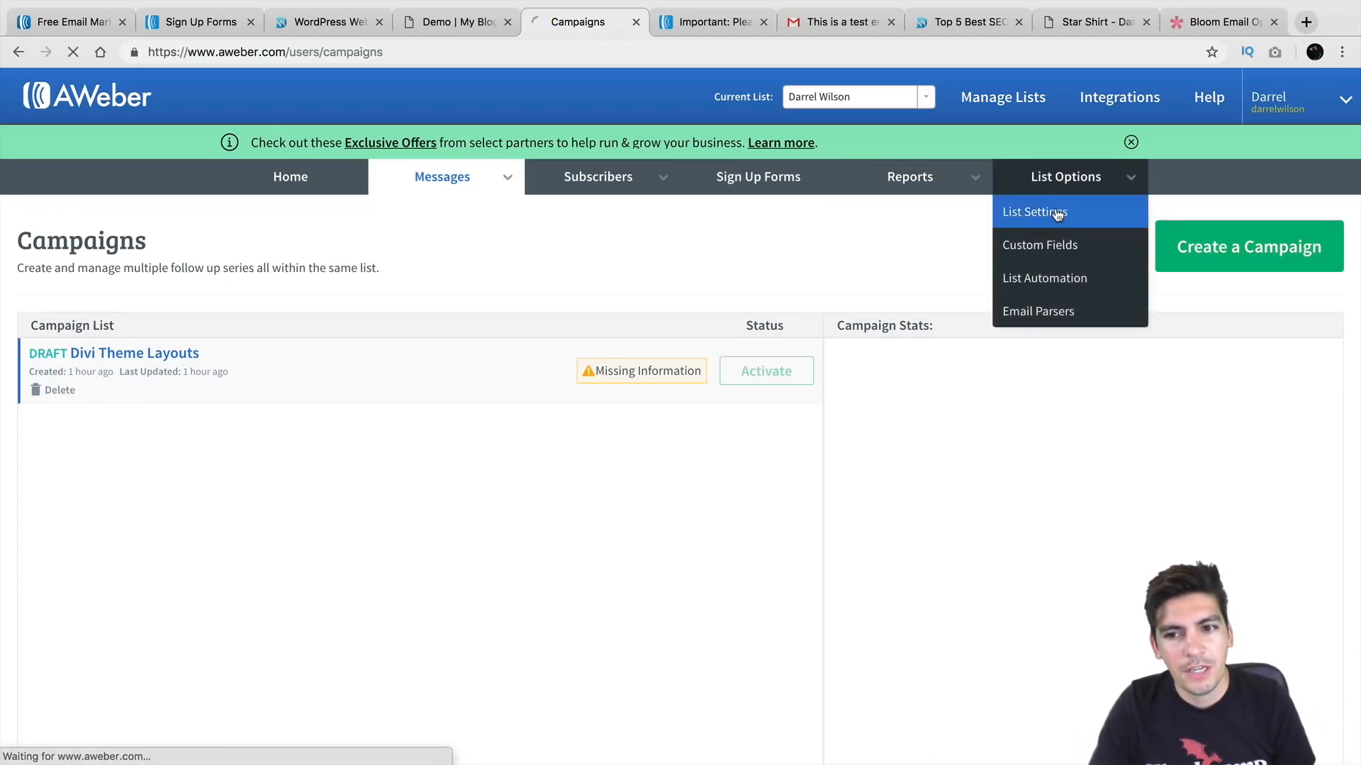
scroll(647, 319, down, 1)
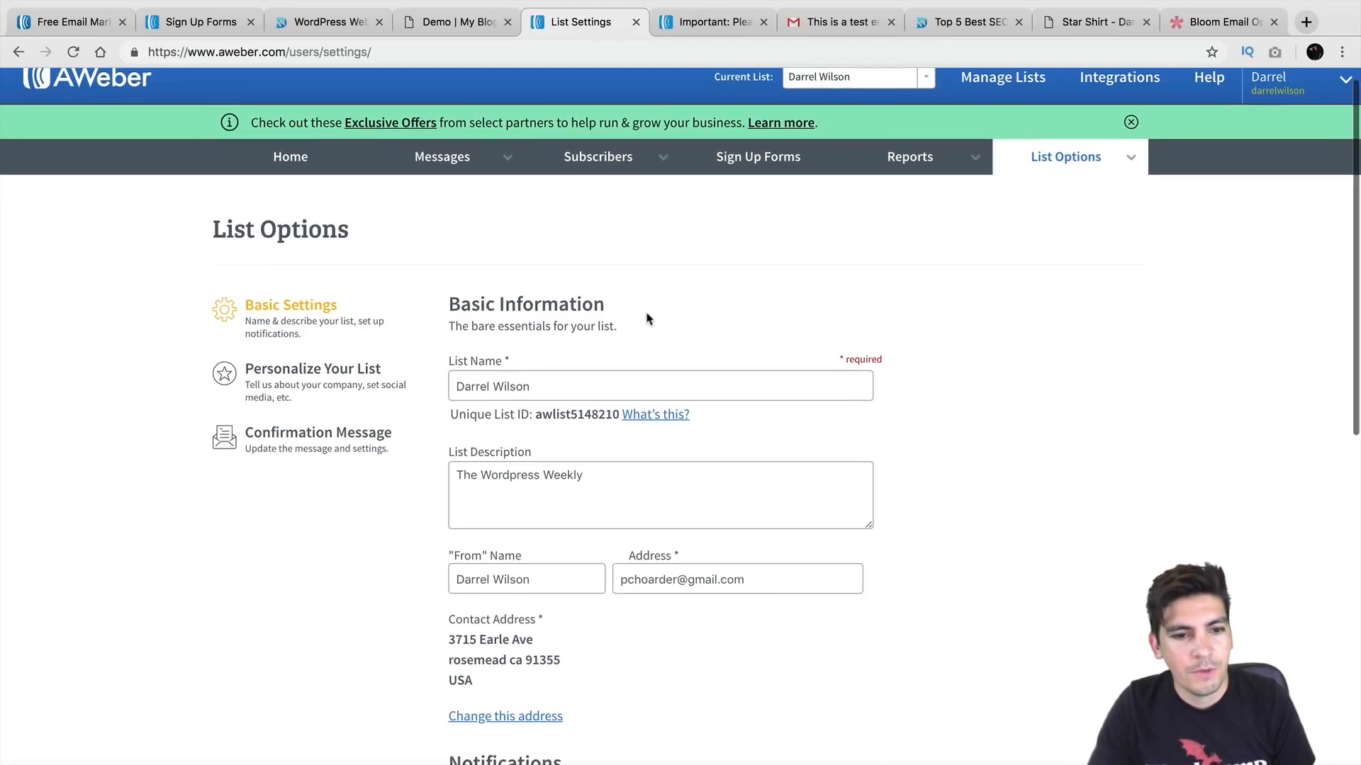
click(574, 355)
drag(580, 358, 471, 358)
scroll(470, 355, down, 3)
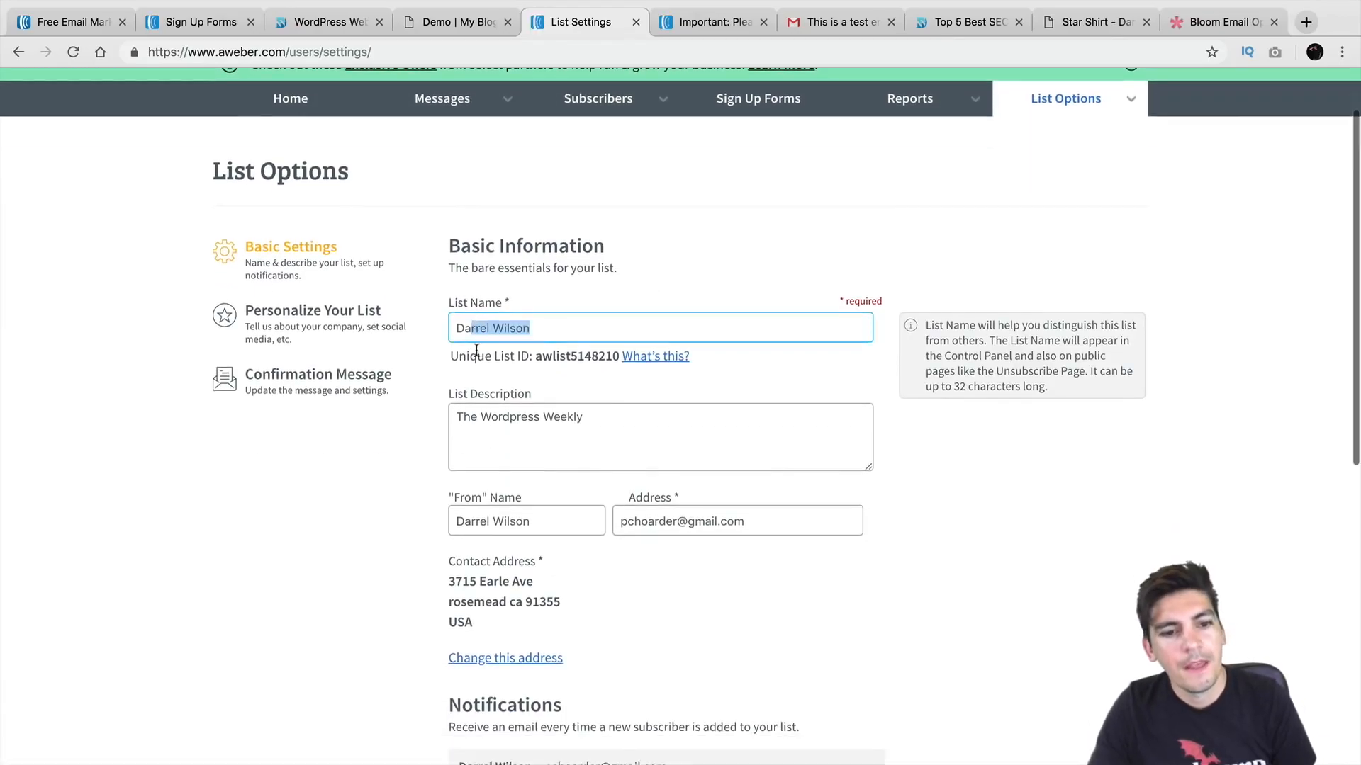
click(604, 327)
scroll(467, 327, down, 2)
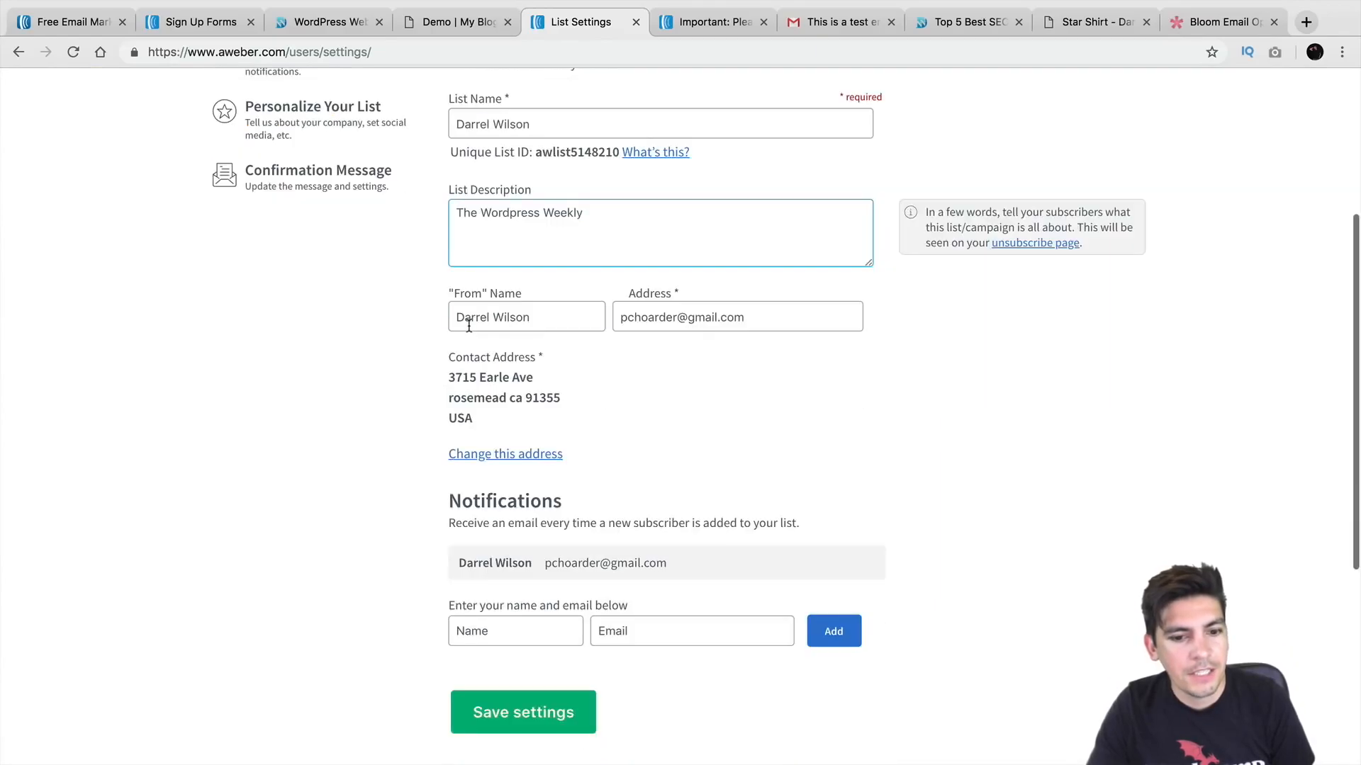
scroll(525, 406, up, 5)
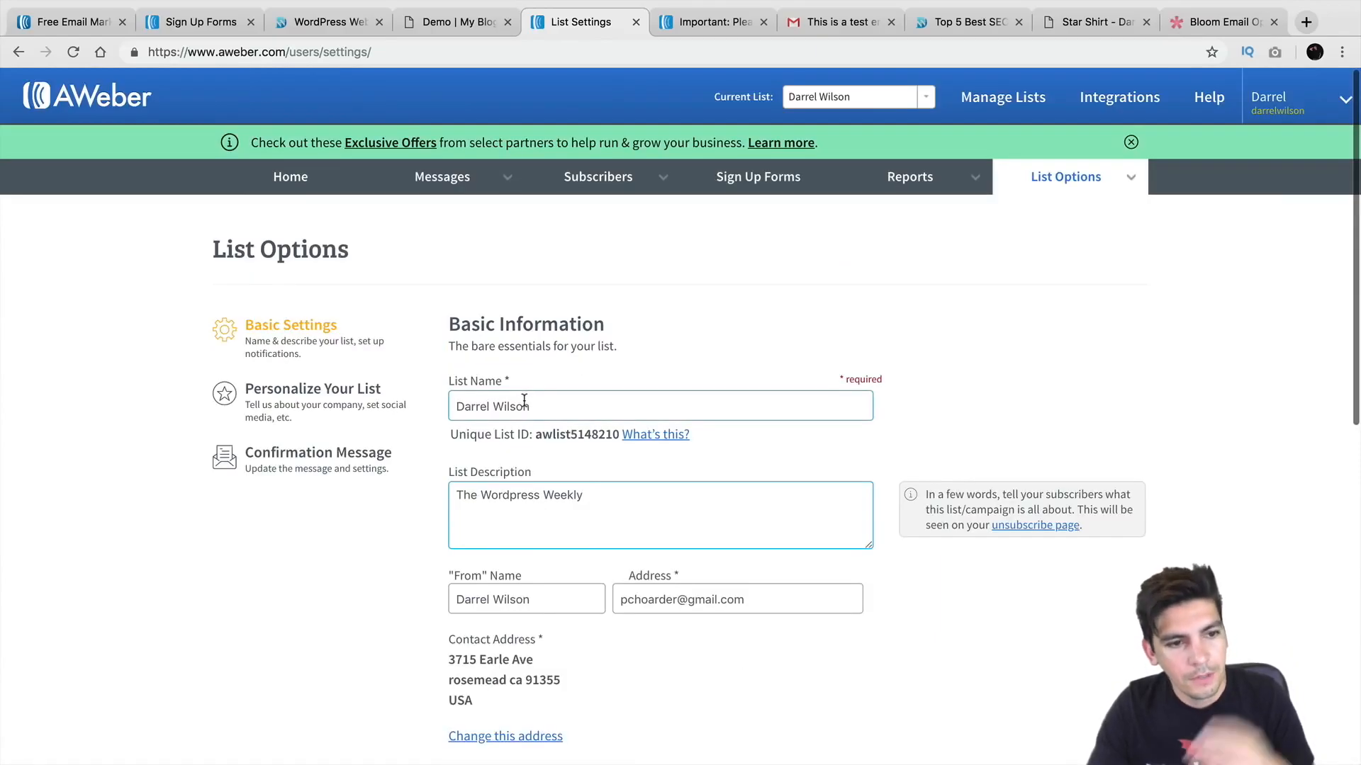
Step: Expand the company branding and confirmation message settings, then return to the account overview
click(337, 394)
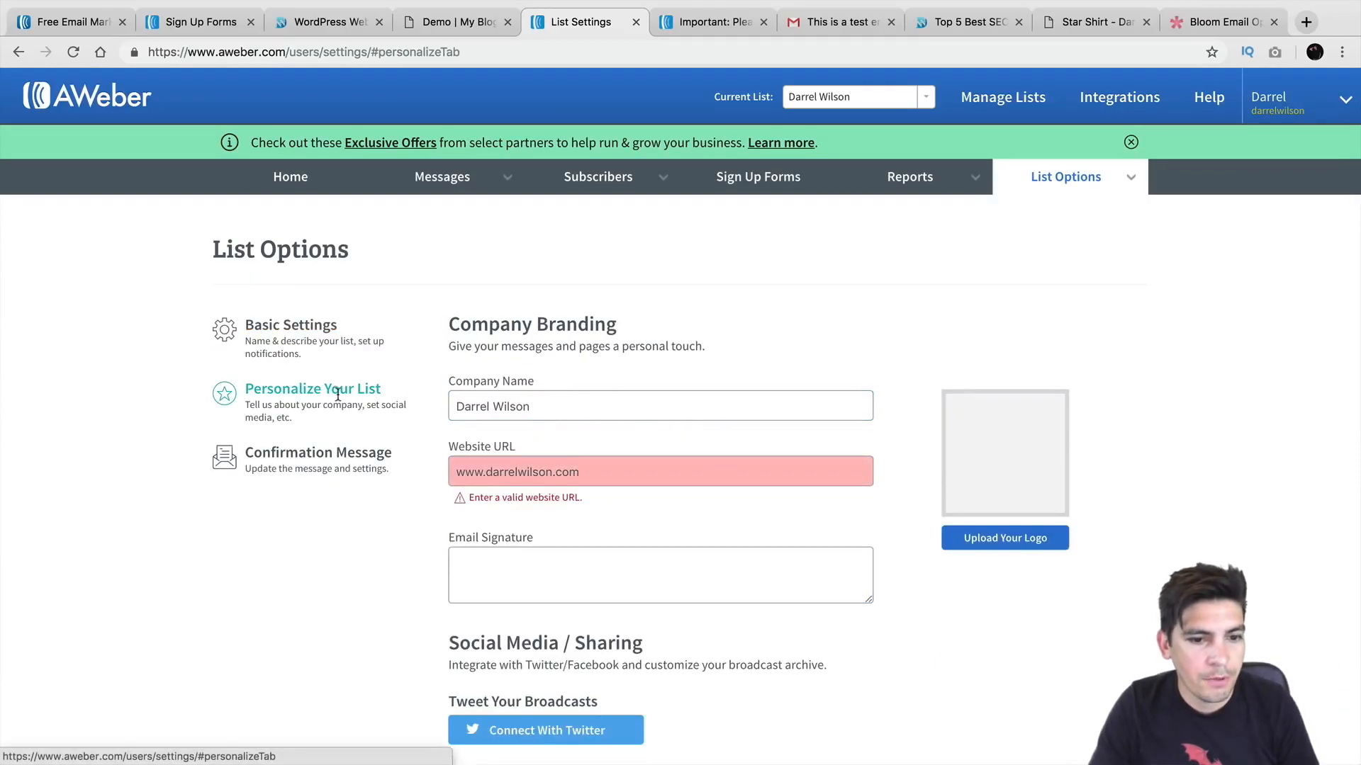
scroll(368, 404, down, 1)
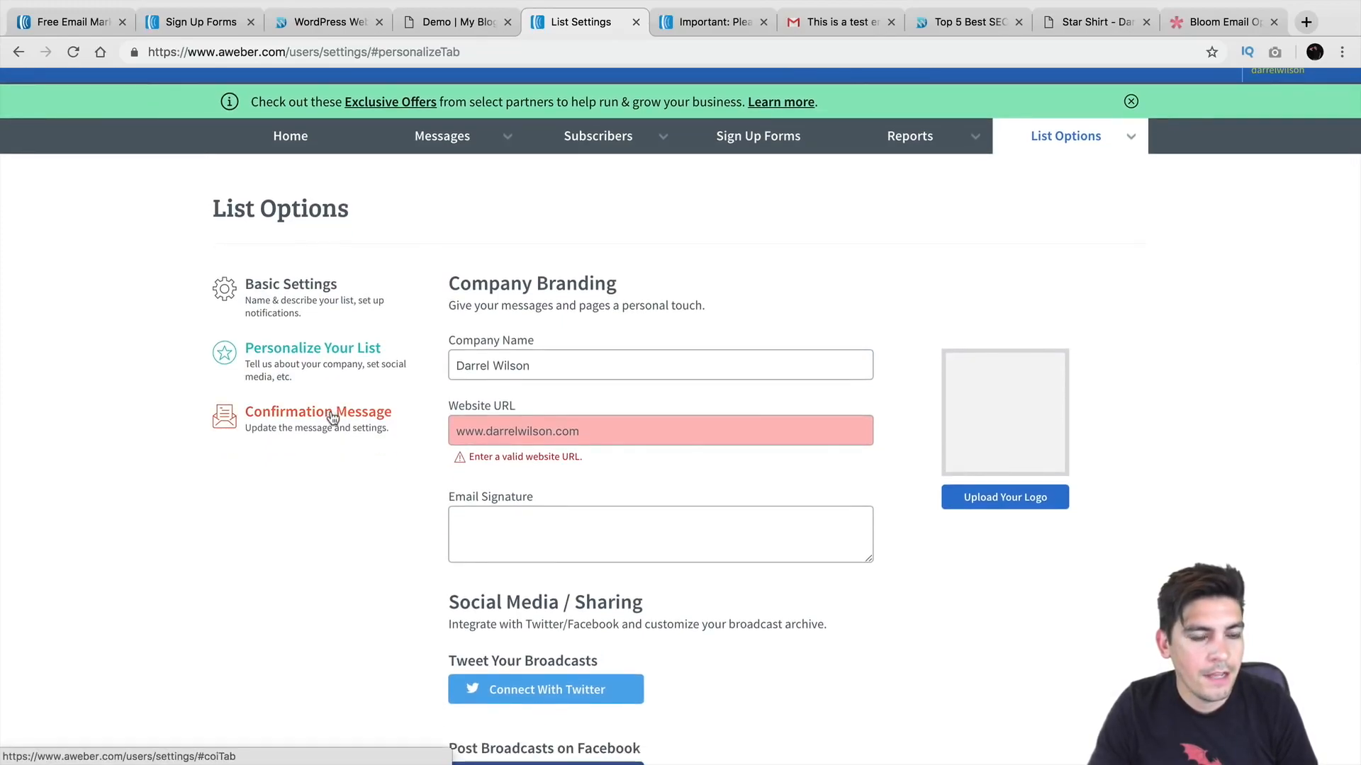
click(334, 416)
scroll(447, 397, down, 6)
scroll(444, 400, down, 6)
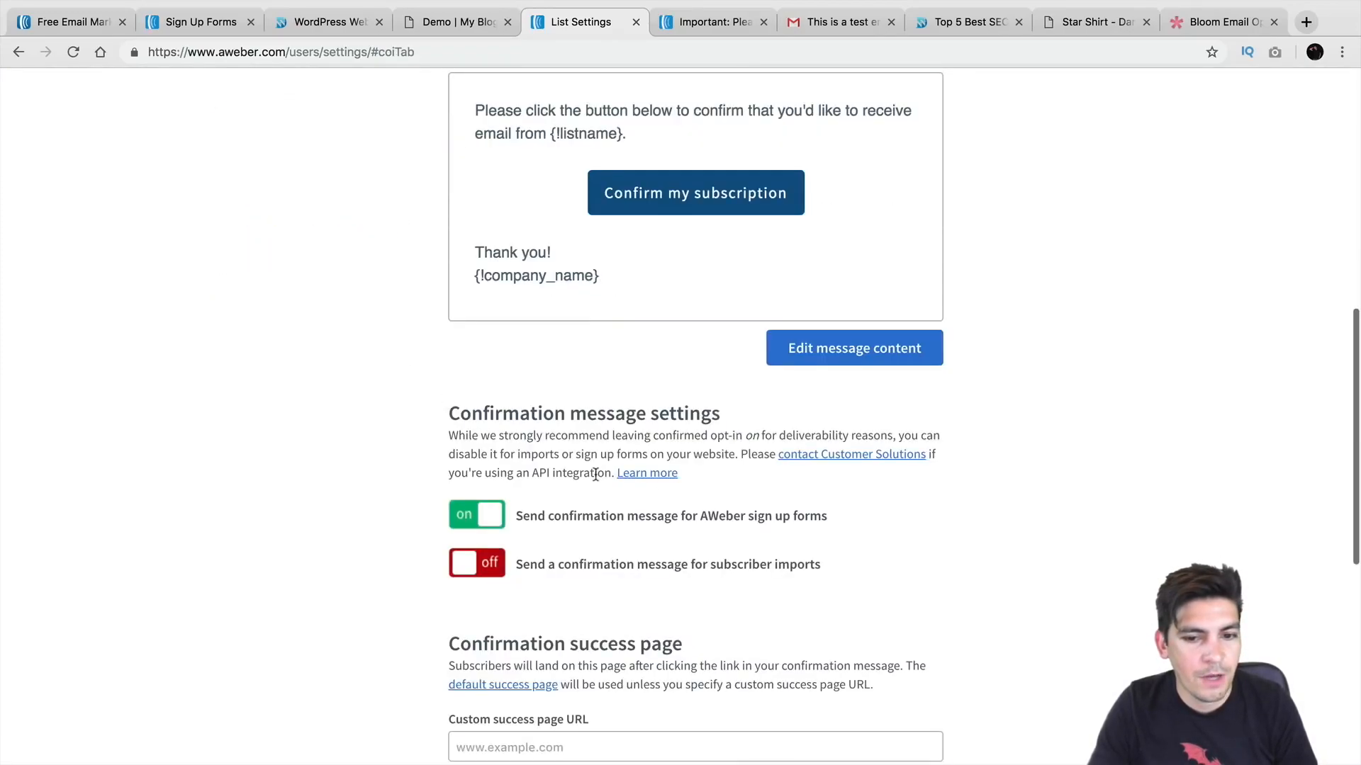
scroll(816, 364, up, 7)
scroll(816, 365, up, 6)
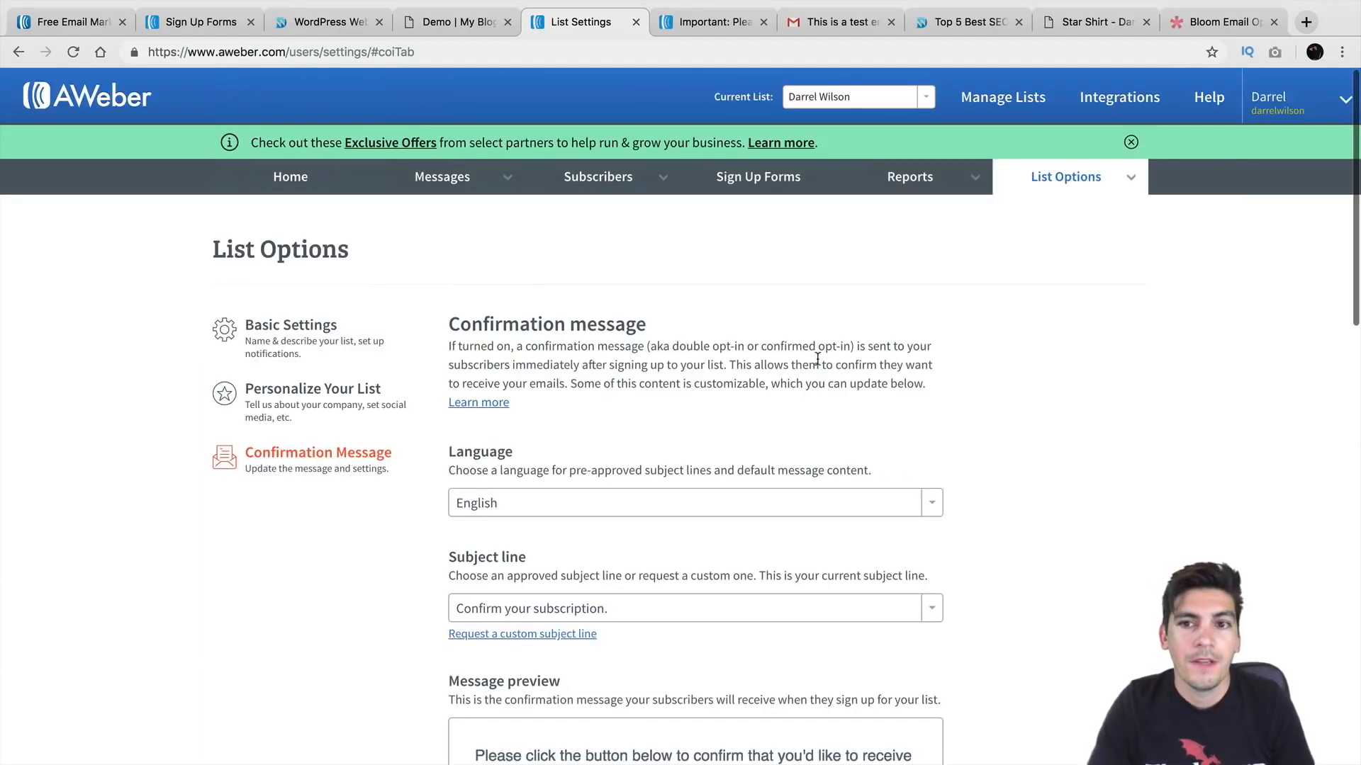
click(287, 178)
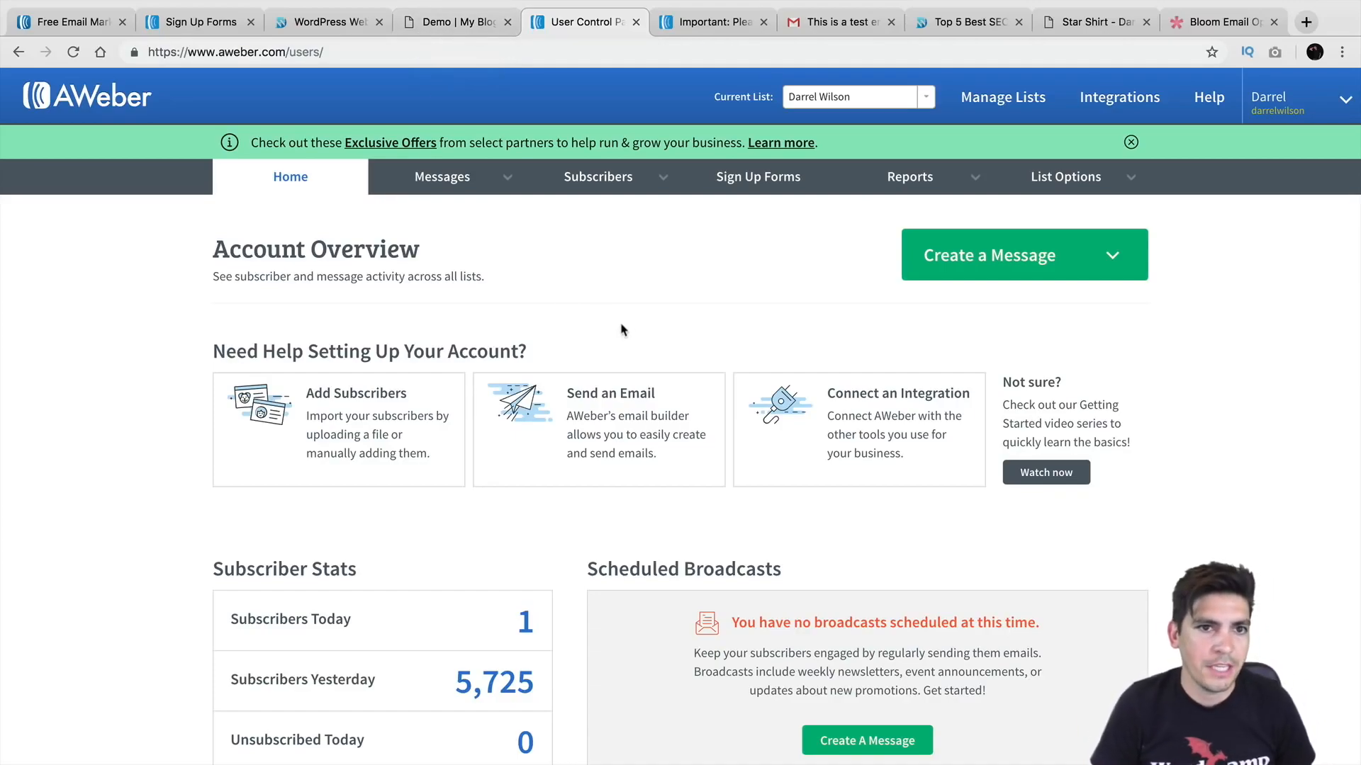
Step: Switch to the Elegant Themes Bloom Email Optins page
click(1207, 25)
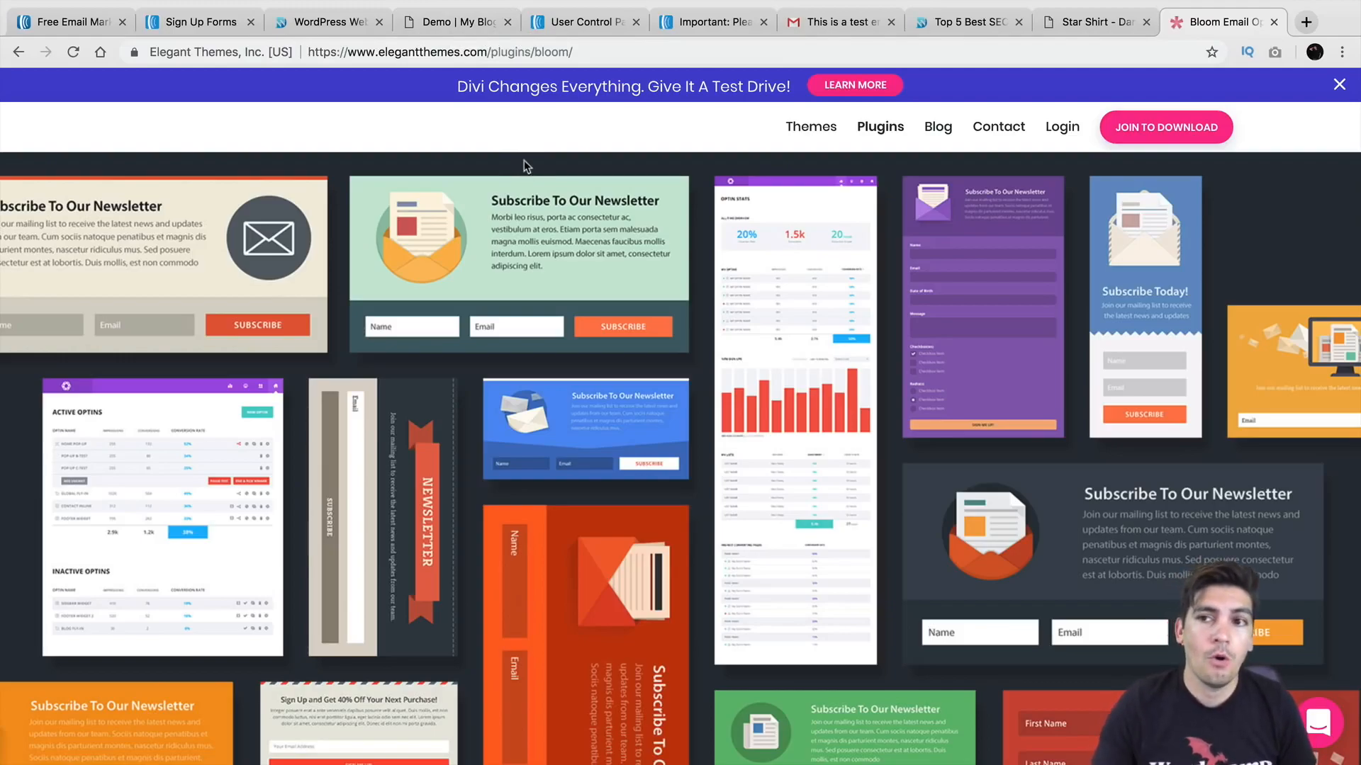
Step: On the WordPress blog, scroll through the sidebar sign-up forms
click(329, 27)
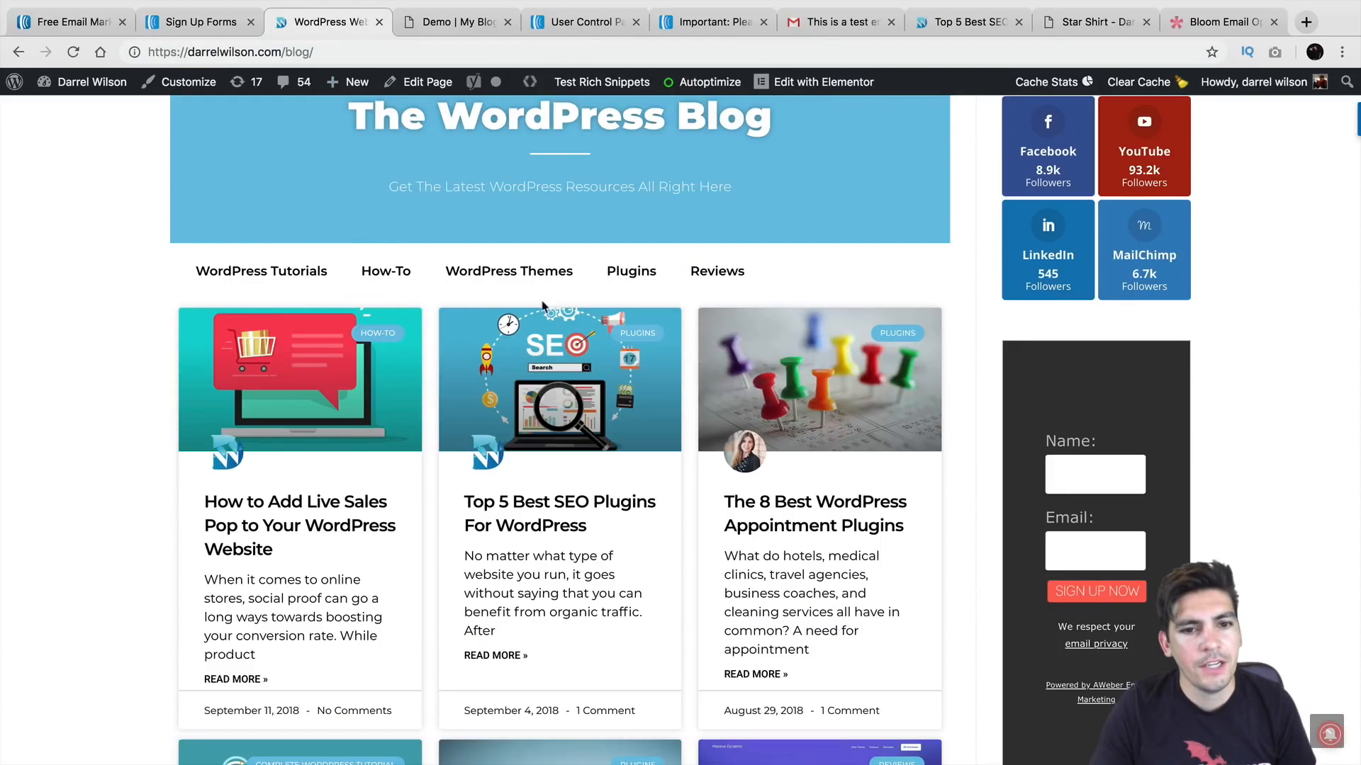
scroll(1006, 318, down, 1)
scroll(1006, 317, up, 3)
scroll(1006, 318, down, 5)
scroll(1006, 317, down, 5)
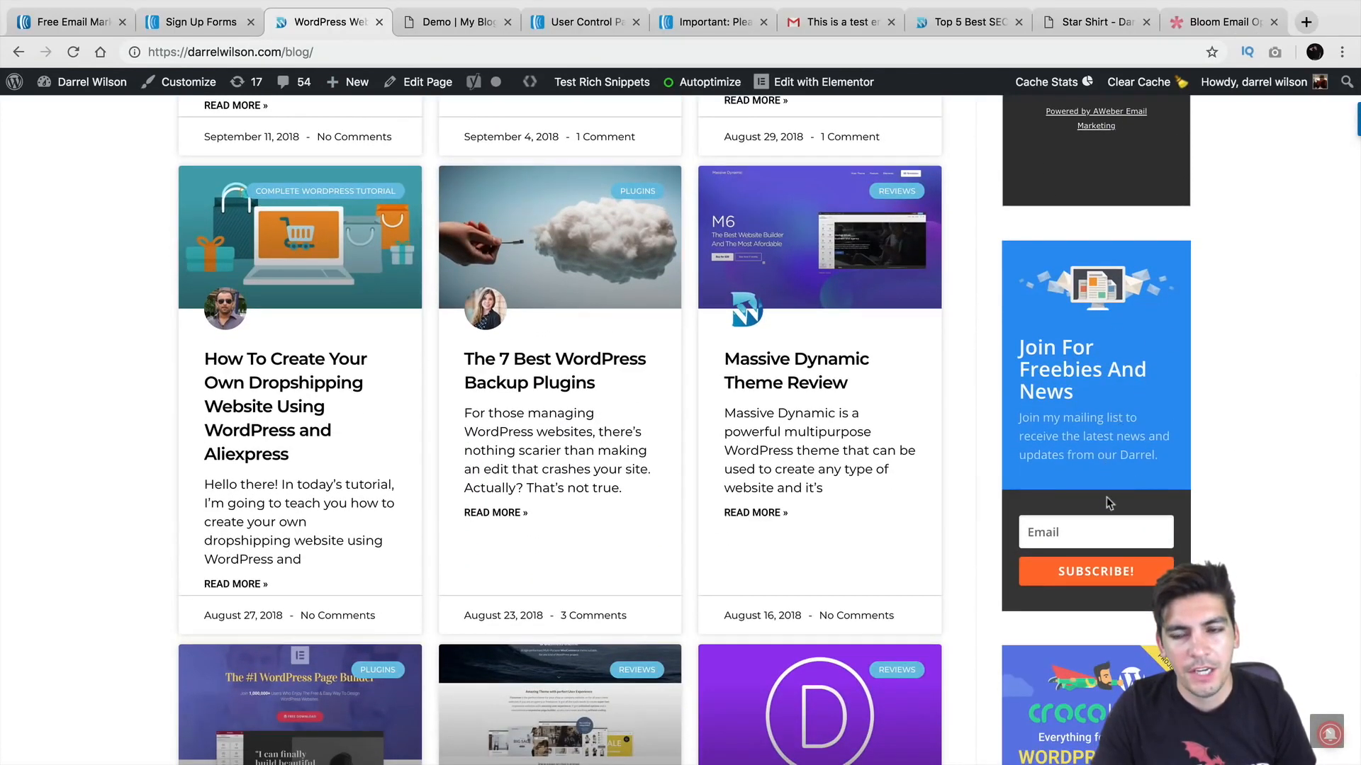
scroll(1189, 533, up, 3)
scroll(1190, 533, up, 2)
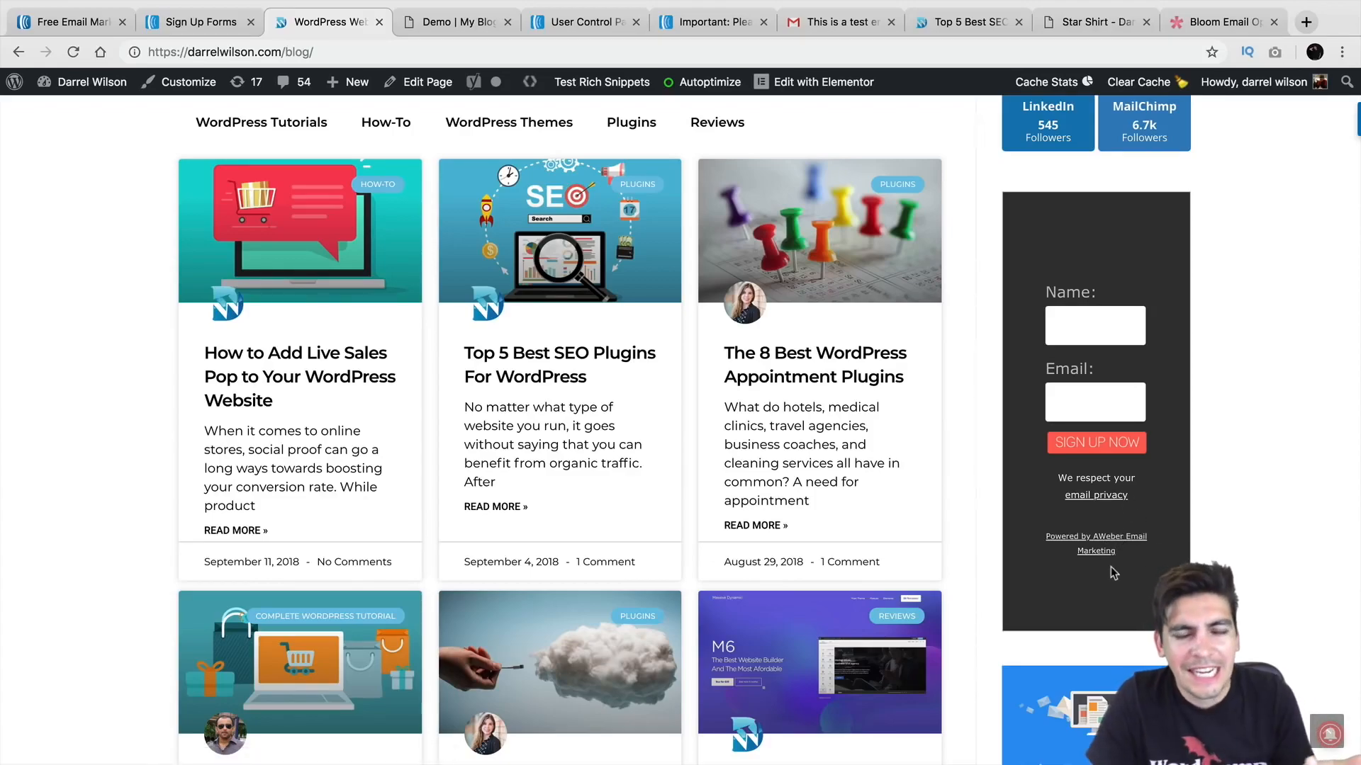
scroll(1111, 502, down, 4)
scroll(1104, 499, down, 6)
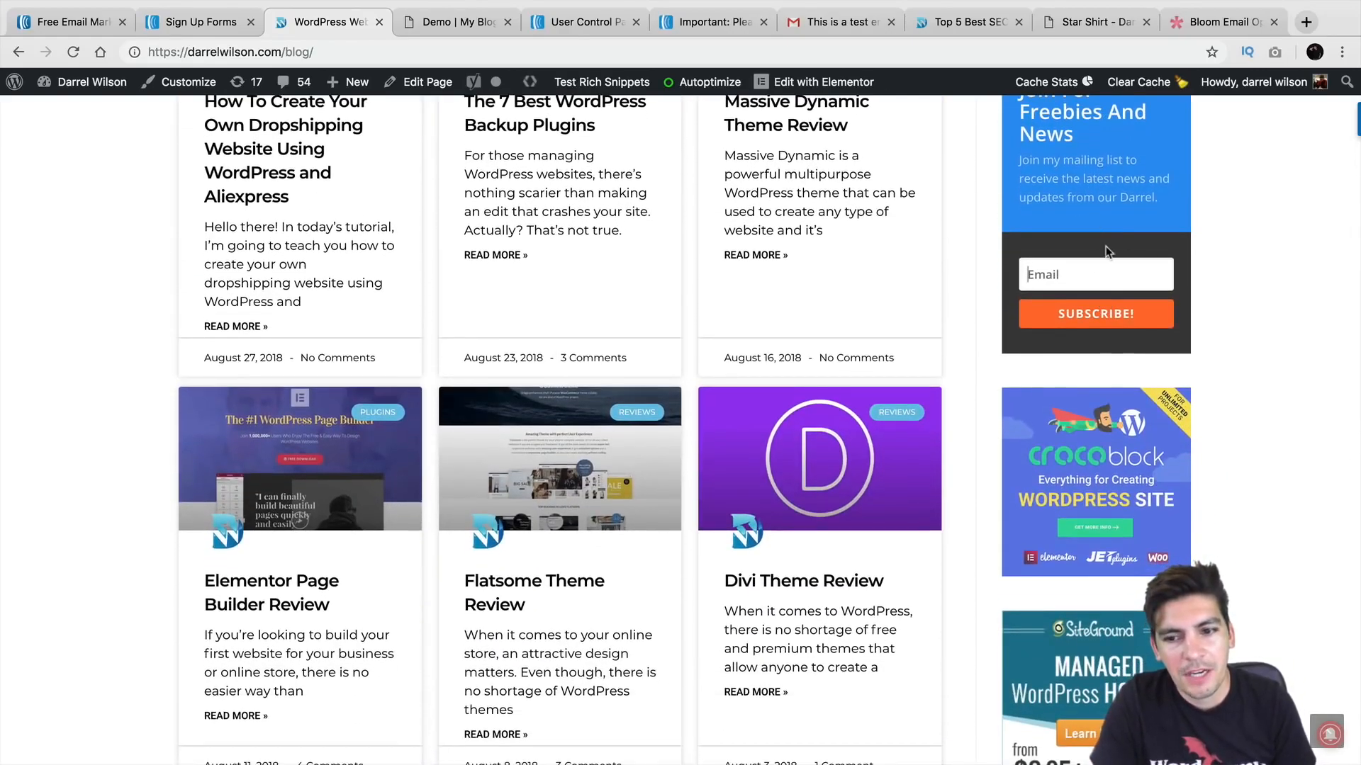
scroll(820, 263, down, 4)
scroll(820, 263, up, 1)
Step: Open the Divi Theme Review post, then go back to the Bloom plugin page
click(820, 263)
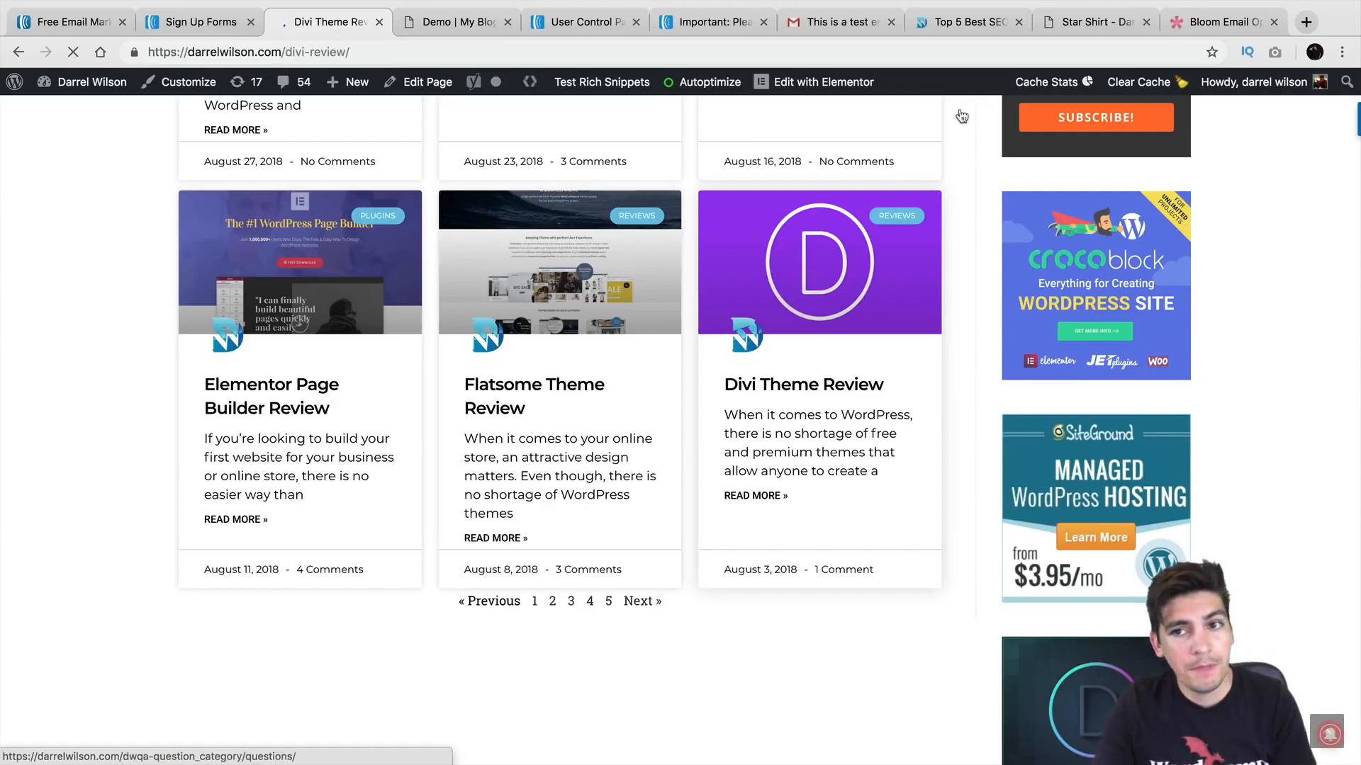
click(1216, 22)
scroll(864, 354, up, 5)
Step: View Elegant Themes' $89 yearly and $249 lifetime prices, then return to AWeber's Account Overview
scroll(881, 409, up, 10)
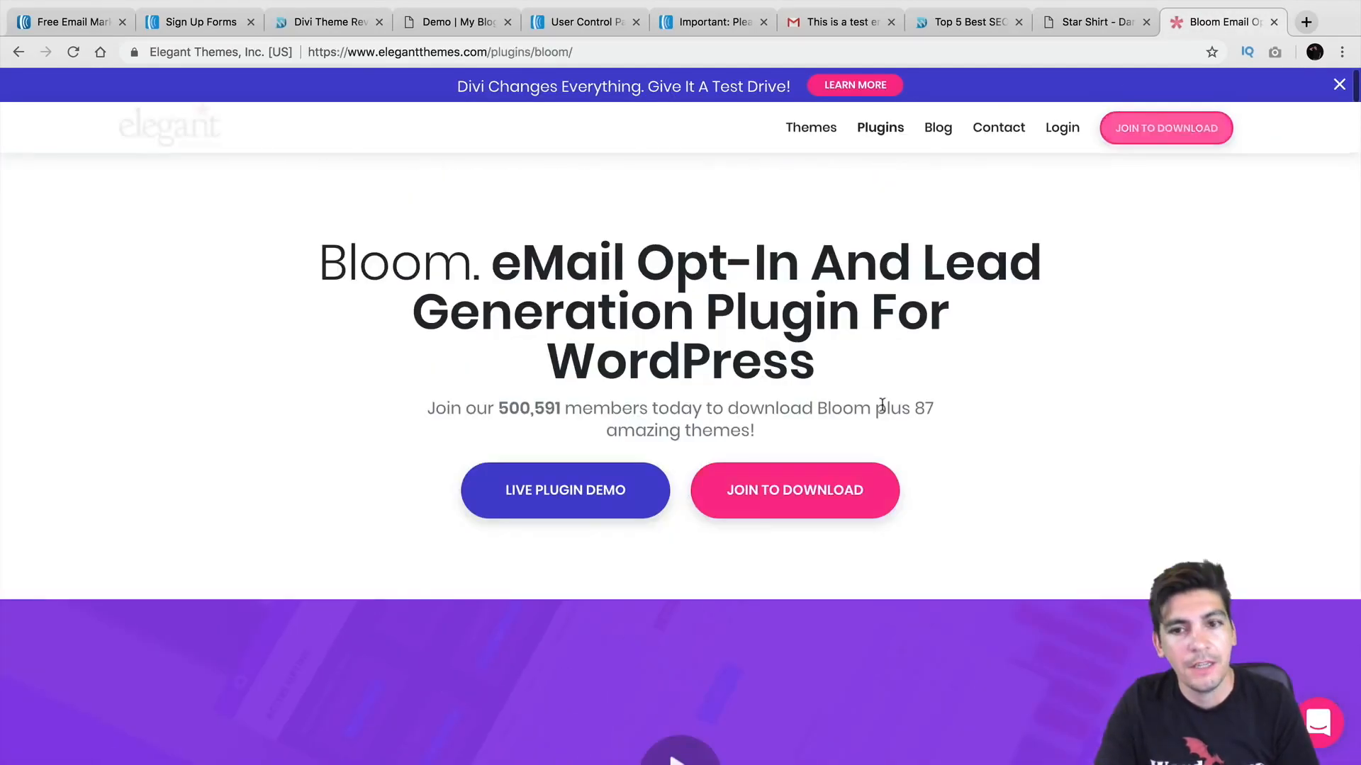
click(1141, 138)
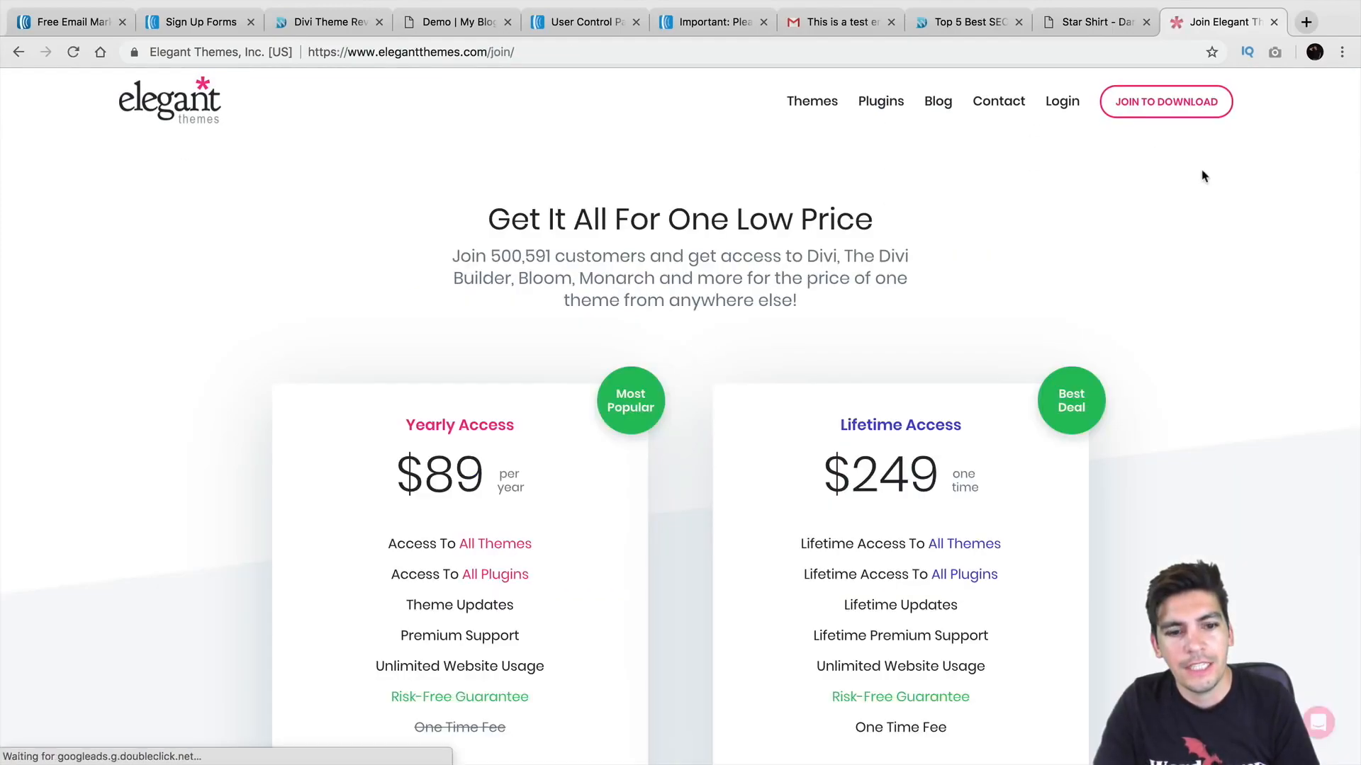
scroll(784, 252, down, 3)
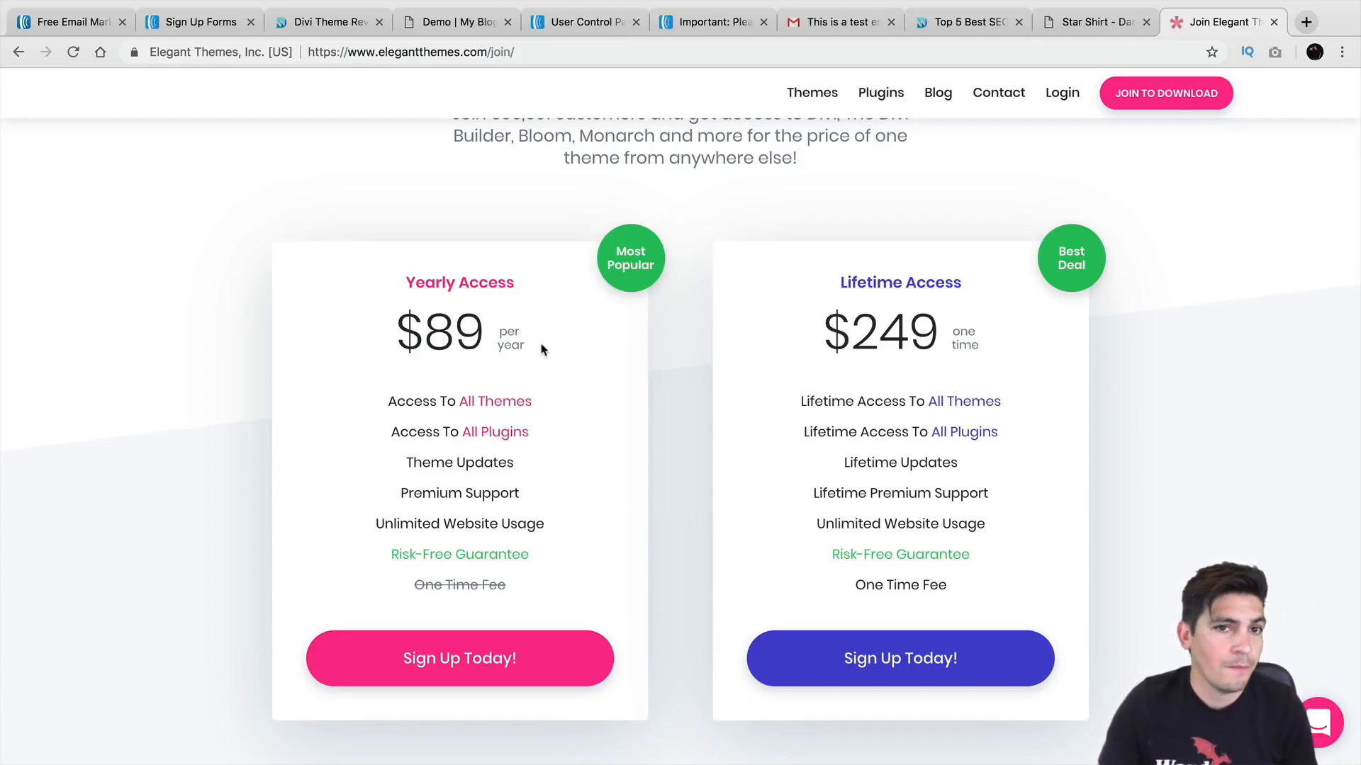
click(696, 27)
click(585, 27)
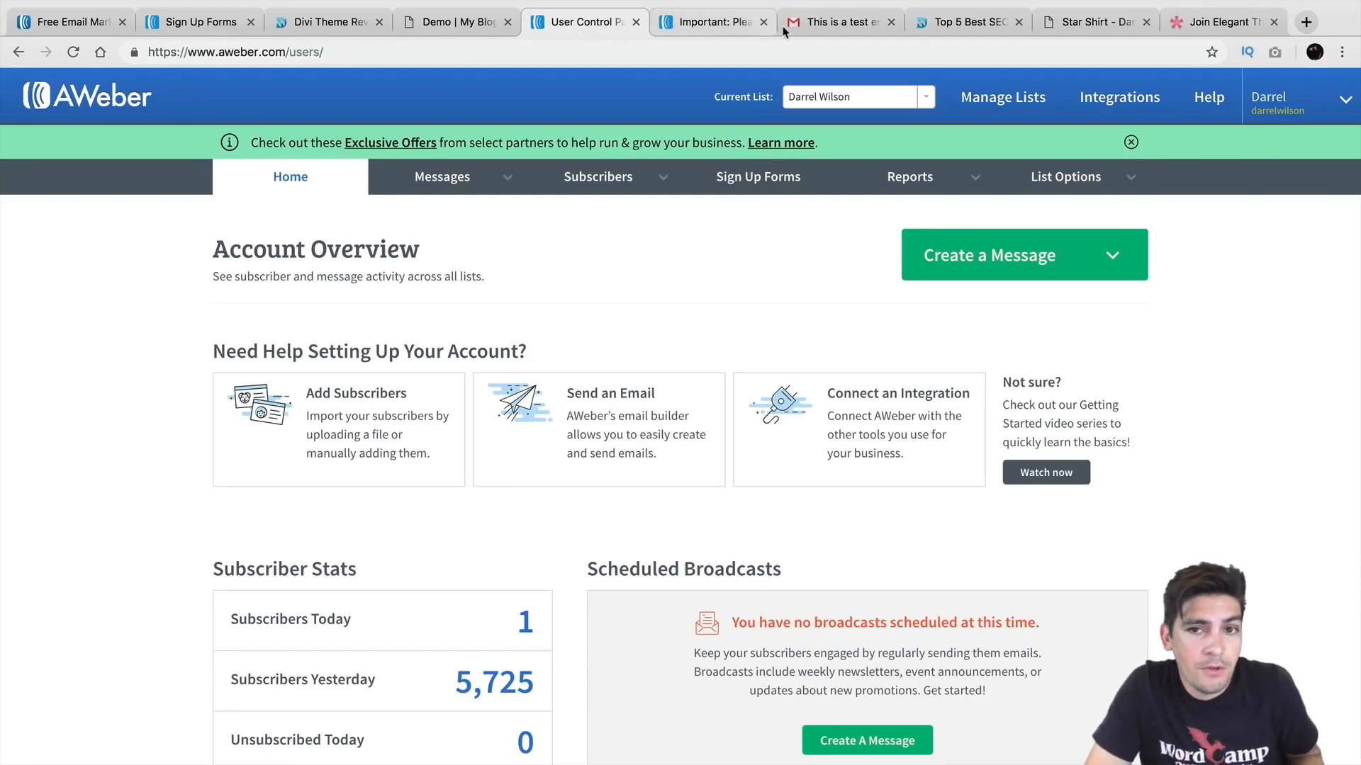
Step: Check the test email and Gmail inbox, then return to AWeber's pricing page with its 30-day free trial
click(819, 26)
click(151, 201)
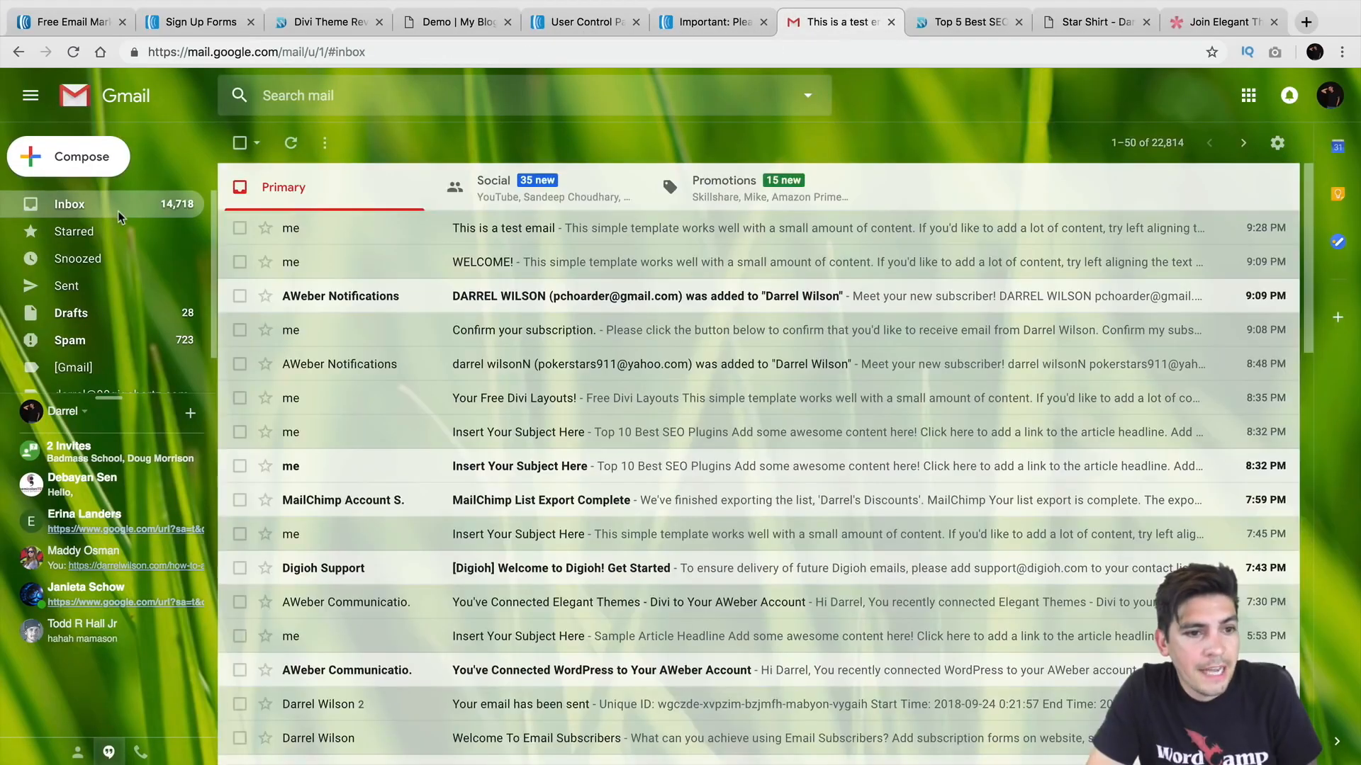
click(78, 25)
click(18, 52)
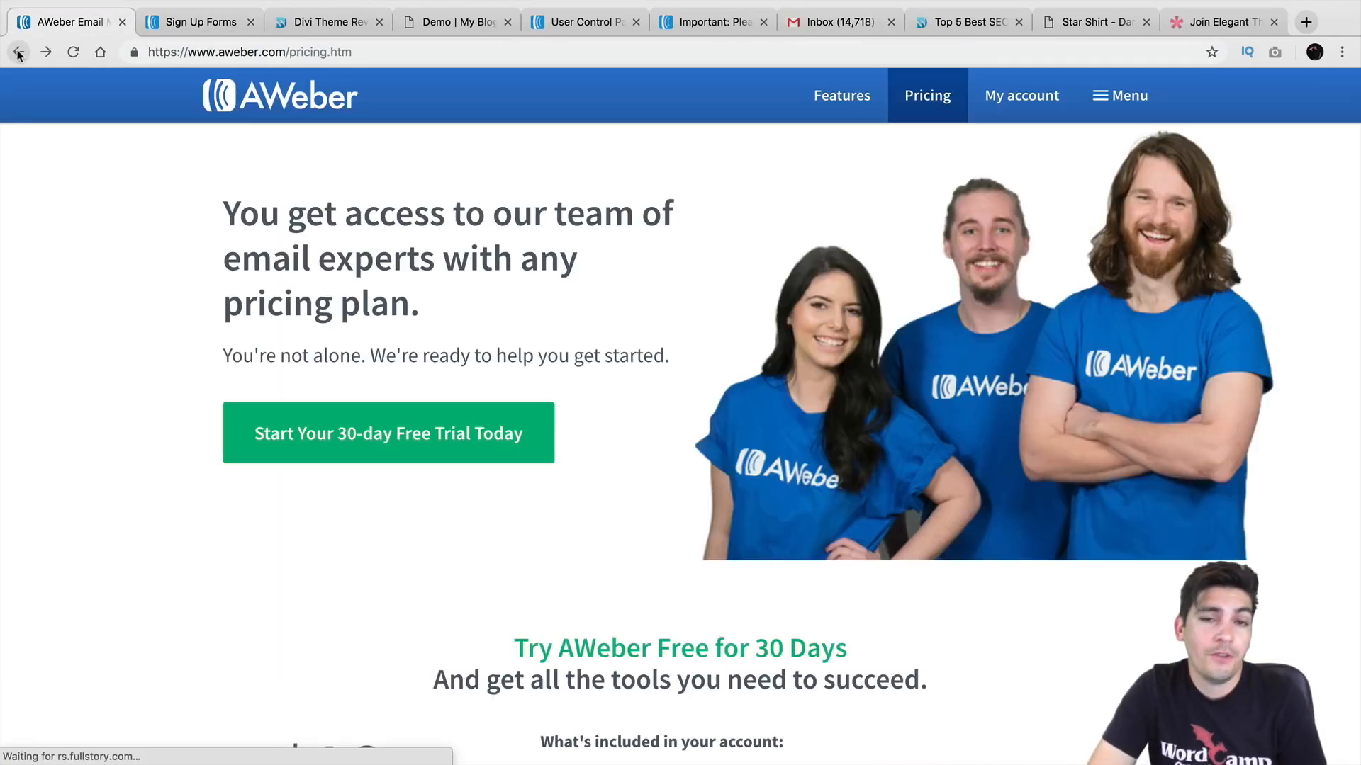